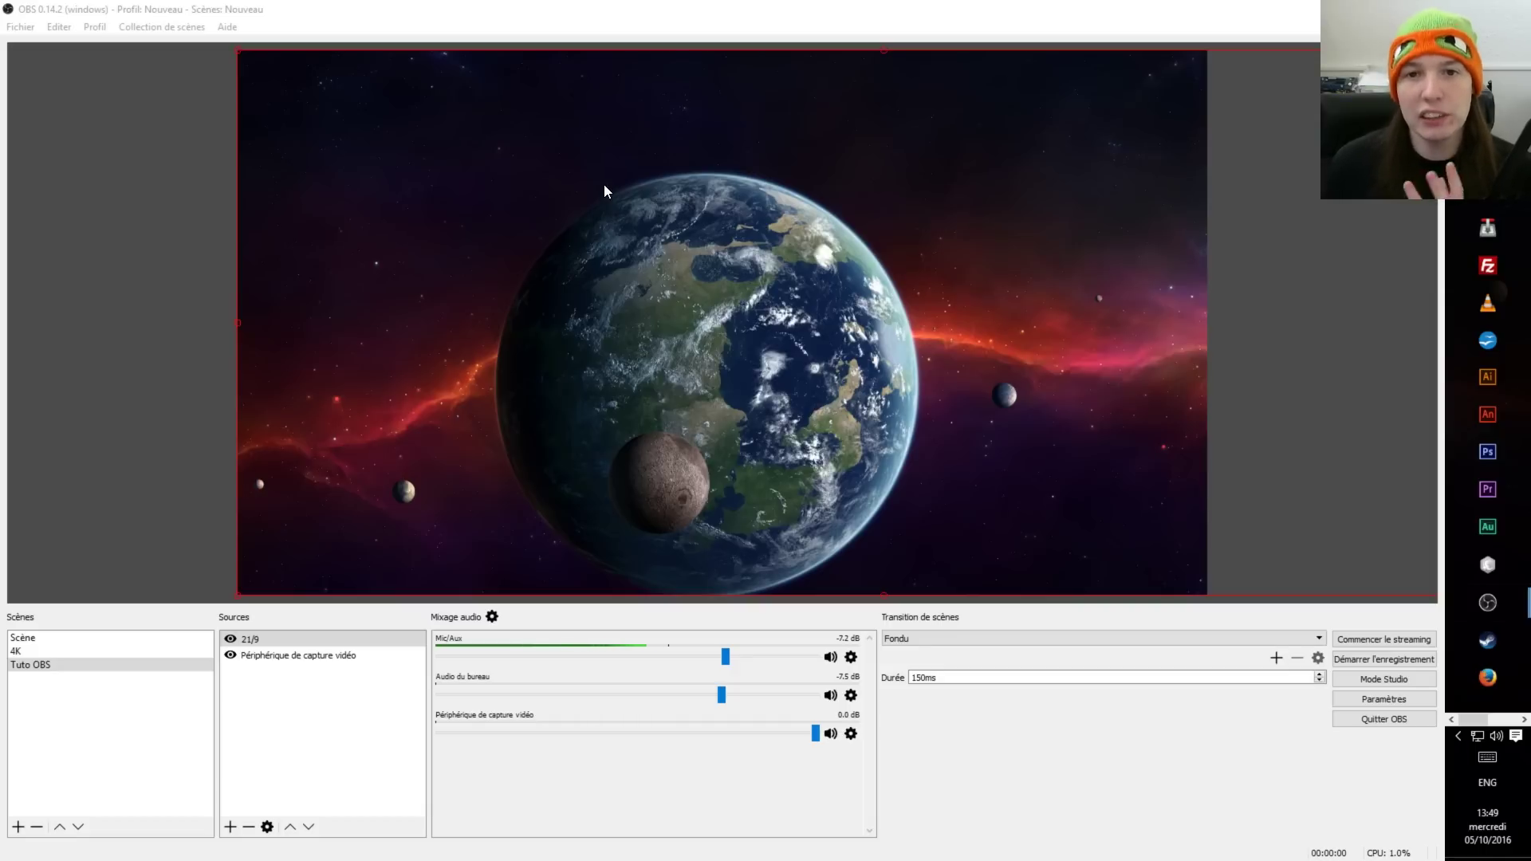
{"action": "left_click", "coordinate": [609, 149]}
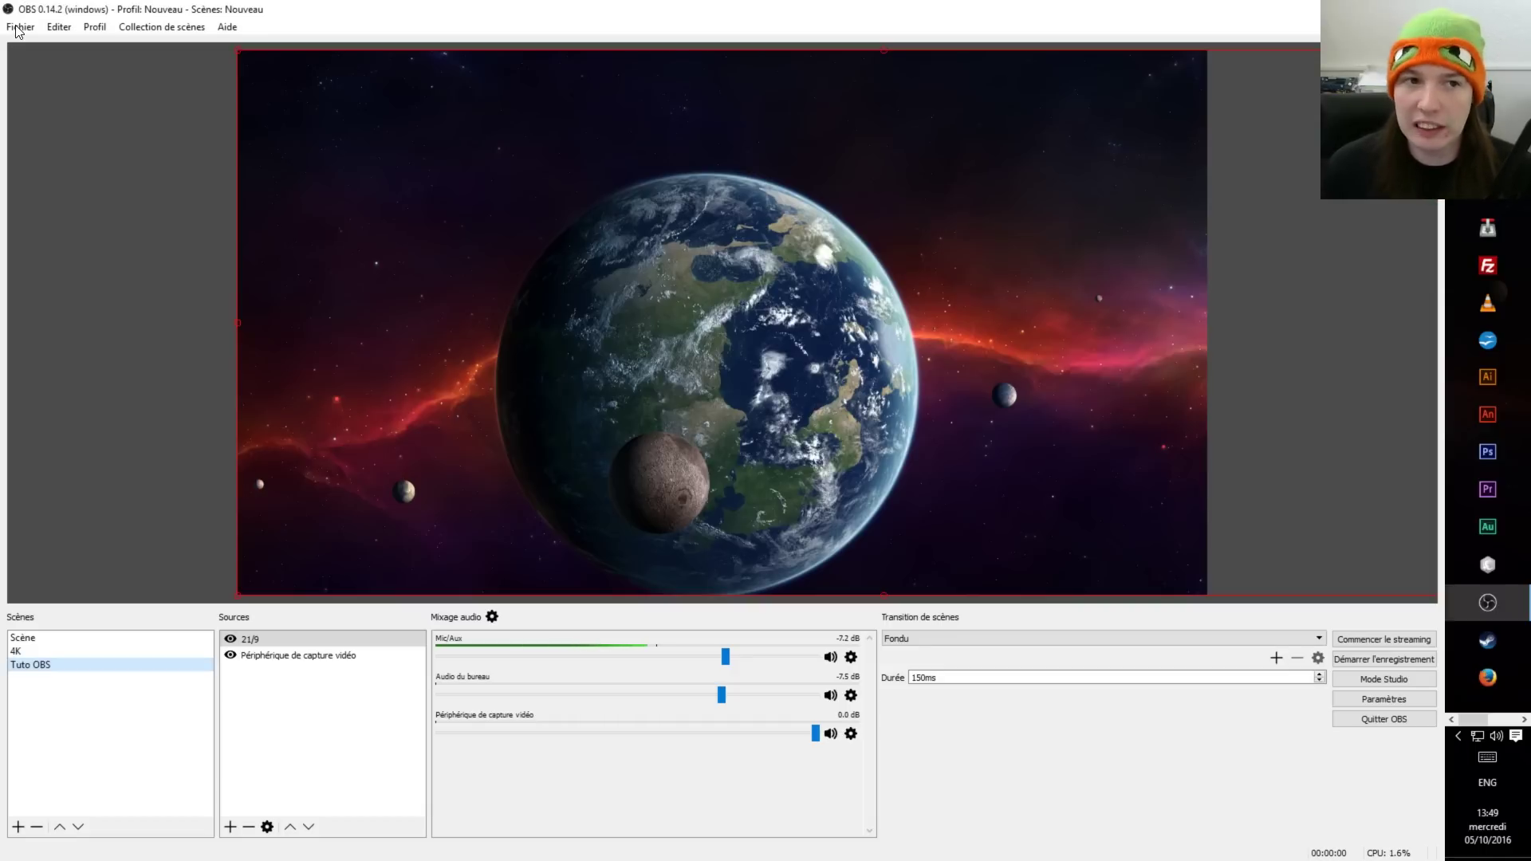
{"action": "left_click", "coordinate": [18, 28]}
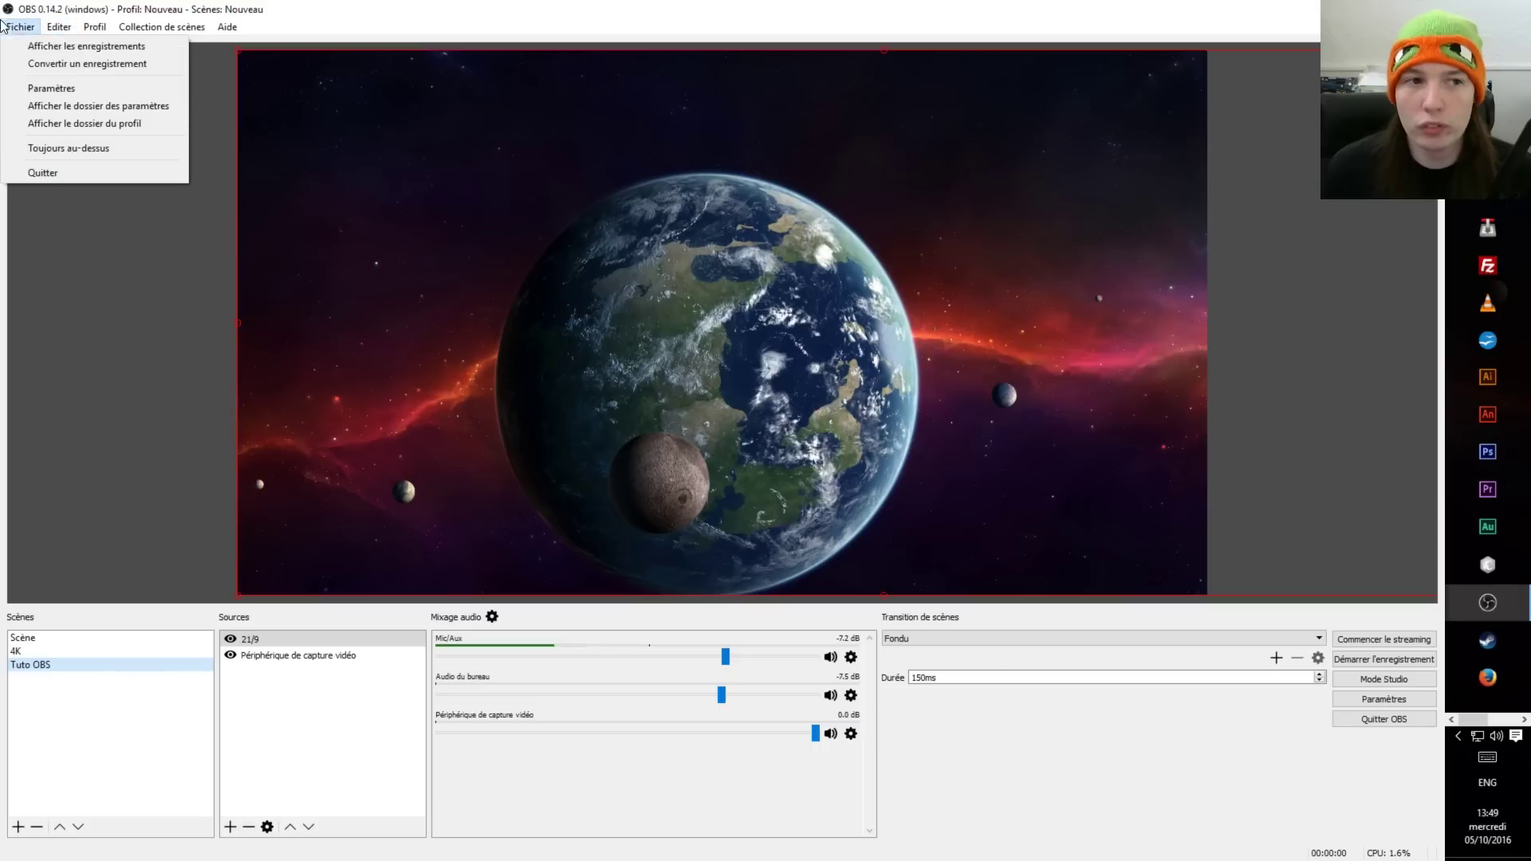
{"action": "mouse_move", "coordinate": [71, 26]}
{"action": "mouse_move", "coordinate": [161, 27]}
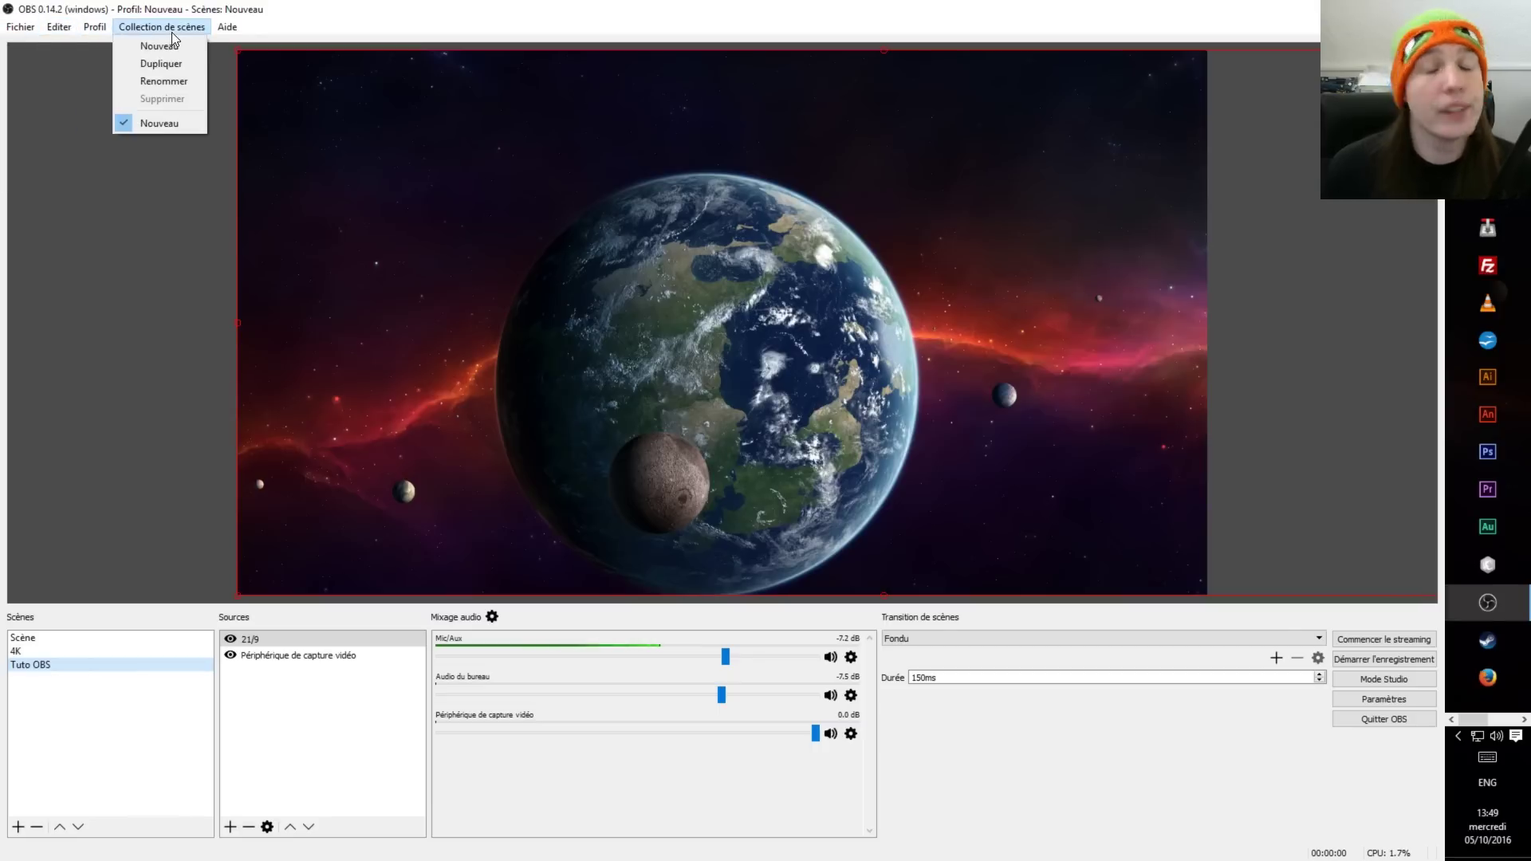
{"action": "mouse_move", "coordinate": [6, 34]}
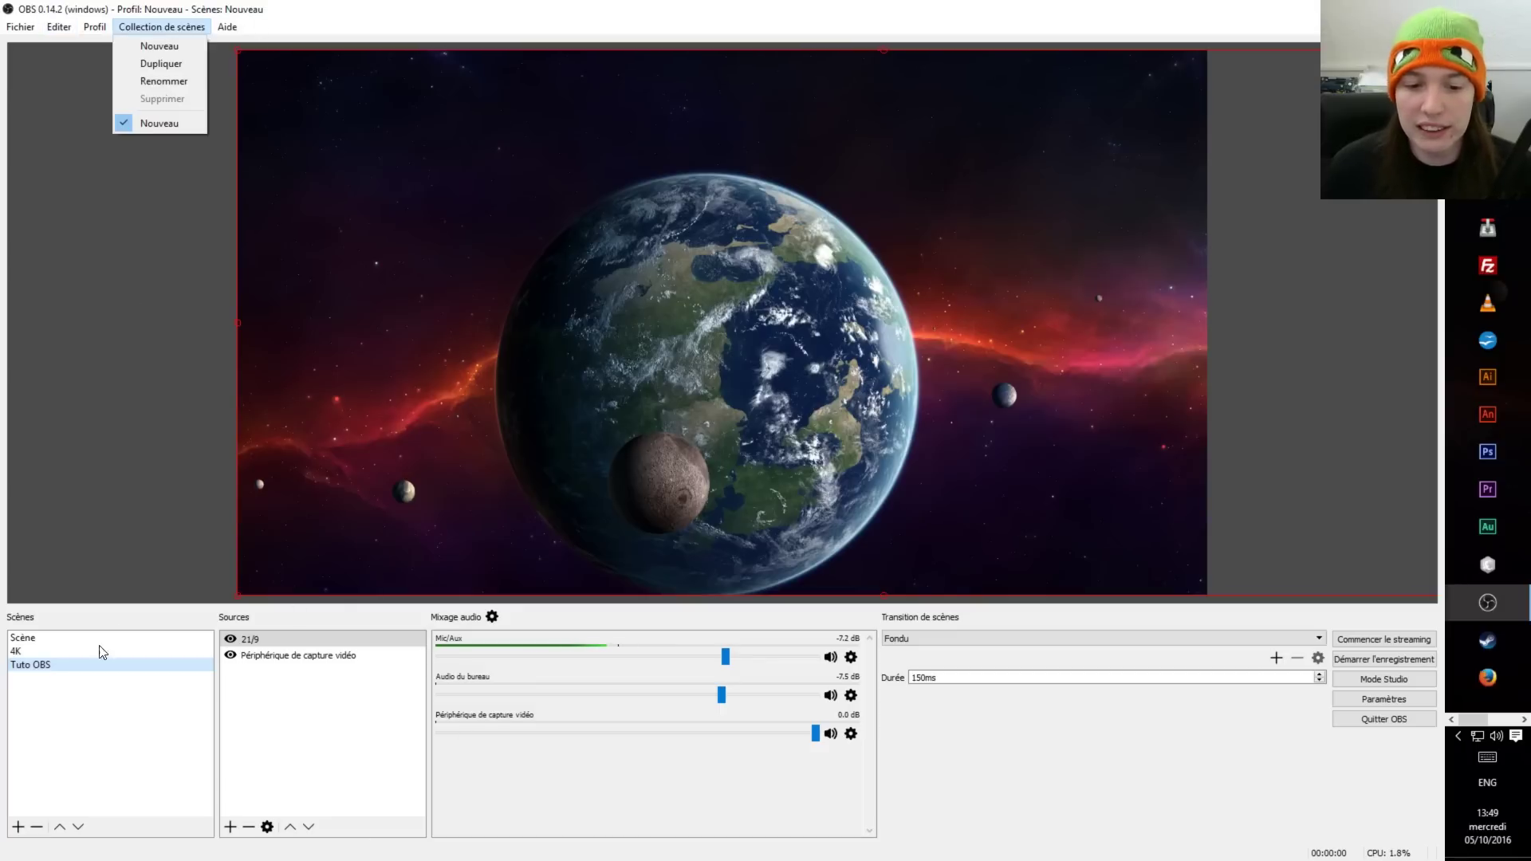
{"action": "left_click", "coordinate": [162, 27]}
{"action": "left_click", "coordinate": [69, 30]}
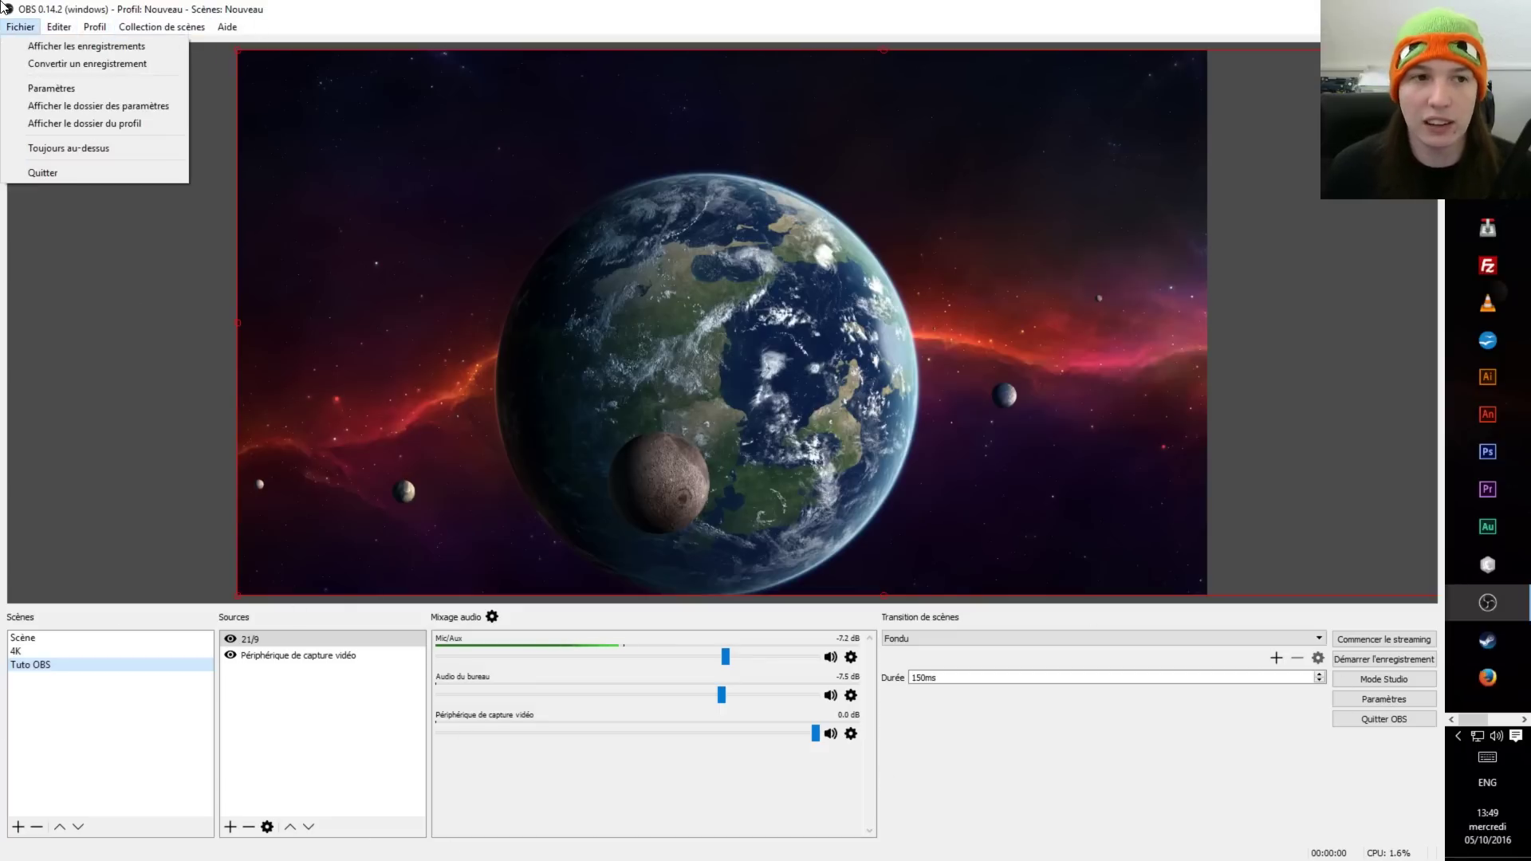
{"action": "mouse_move", "coordinate": [19, 26]}
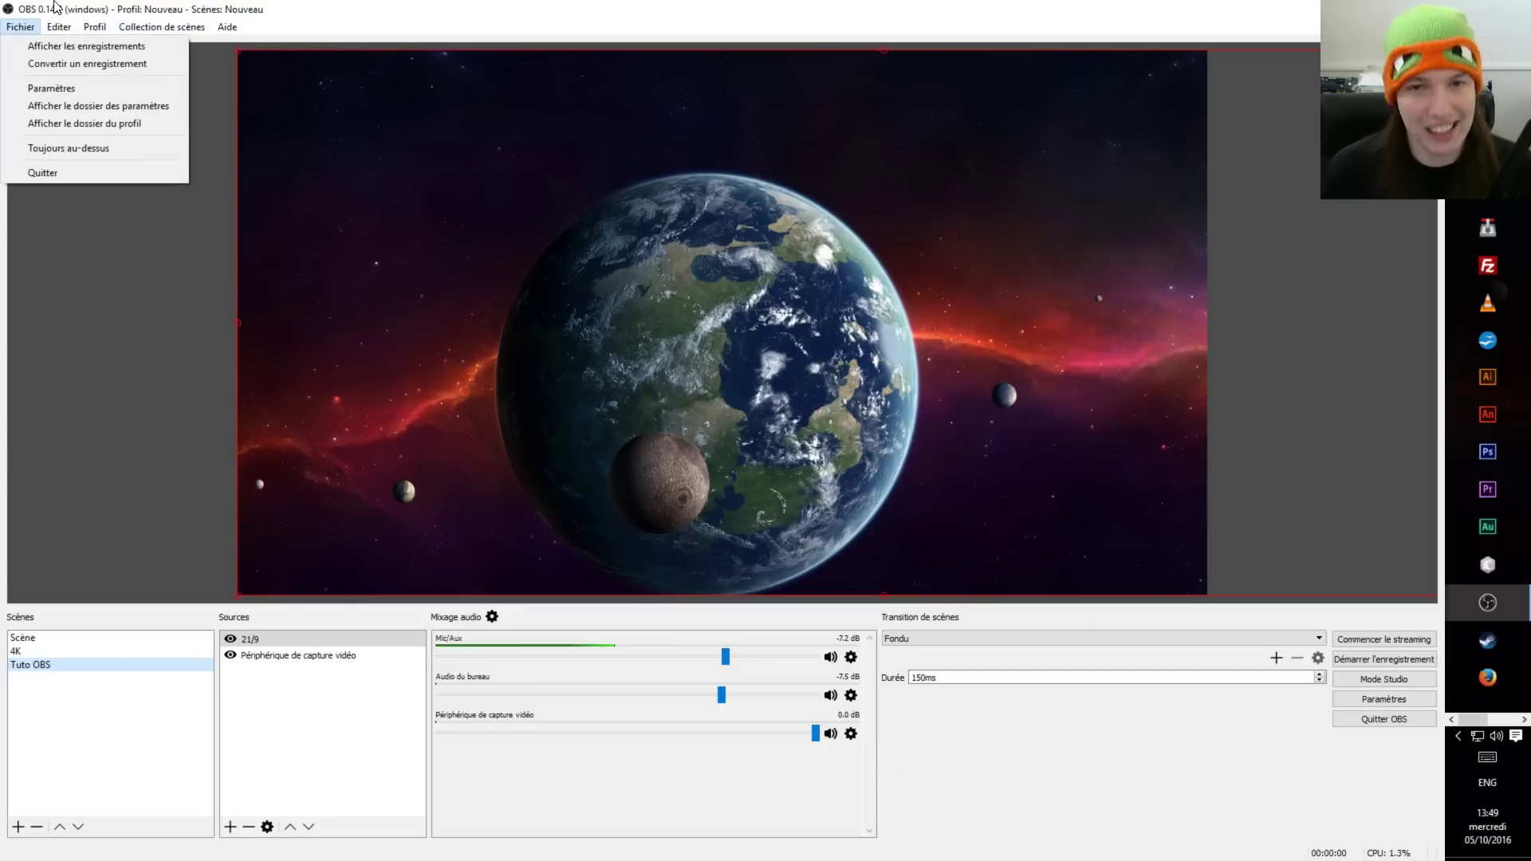
{"action": "left_click", "coordinate": [55, 6]}
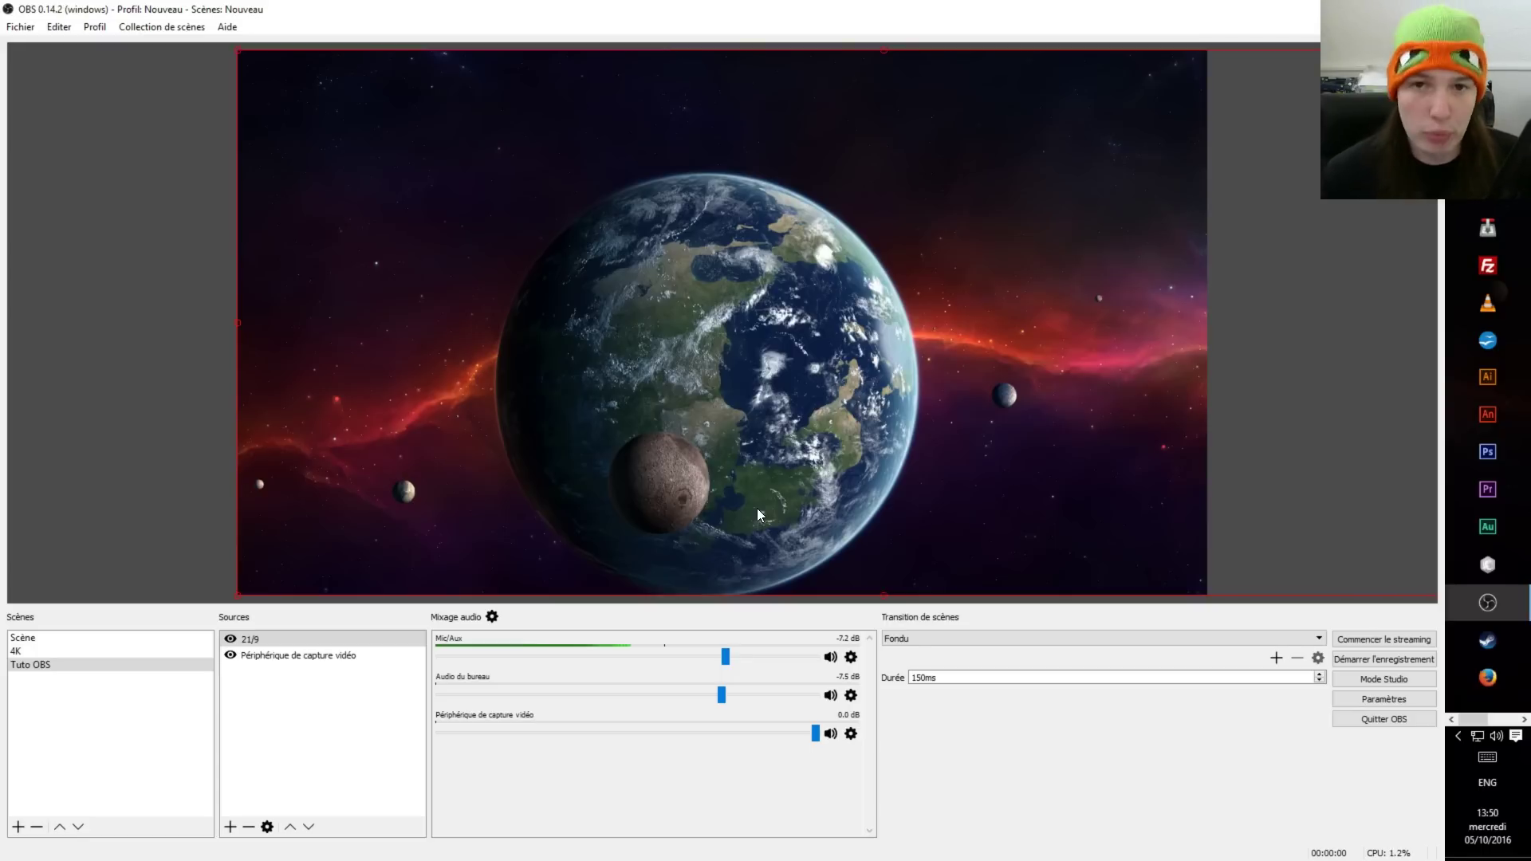
Step: In the video settings, set both the base canvas resolution and the output resolution to 2560x1080
{"action": "left_click", "coordinate": [1375, 693]}
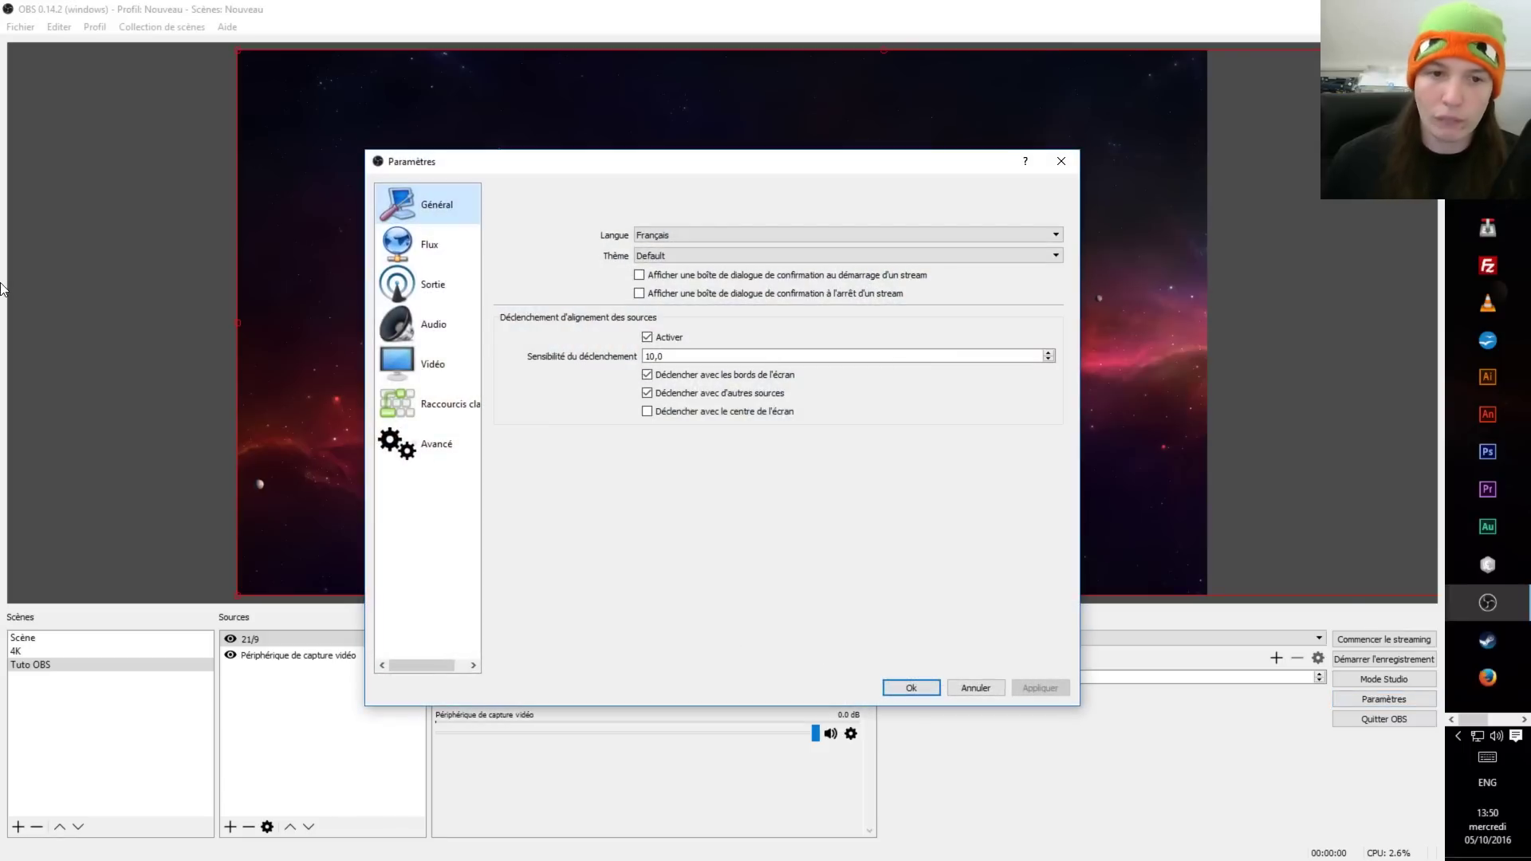
{"action": "left_click", "coordinate": [433, 372]}
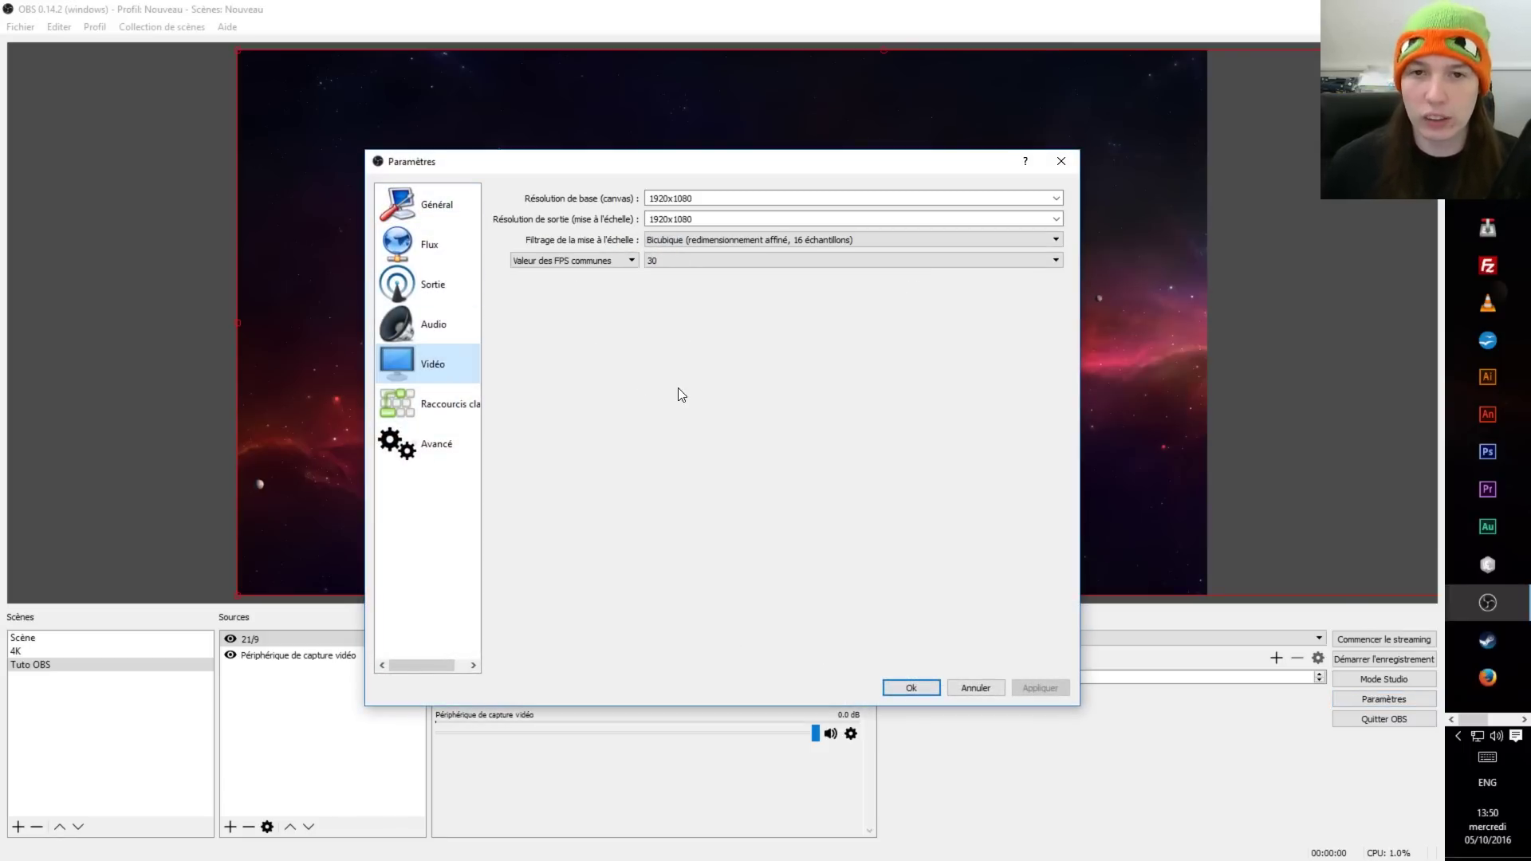
{"action": "left_click", "coordinate": [764, 196]}
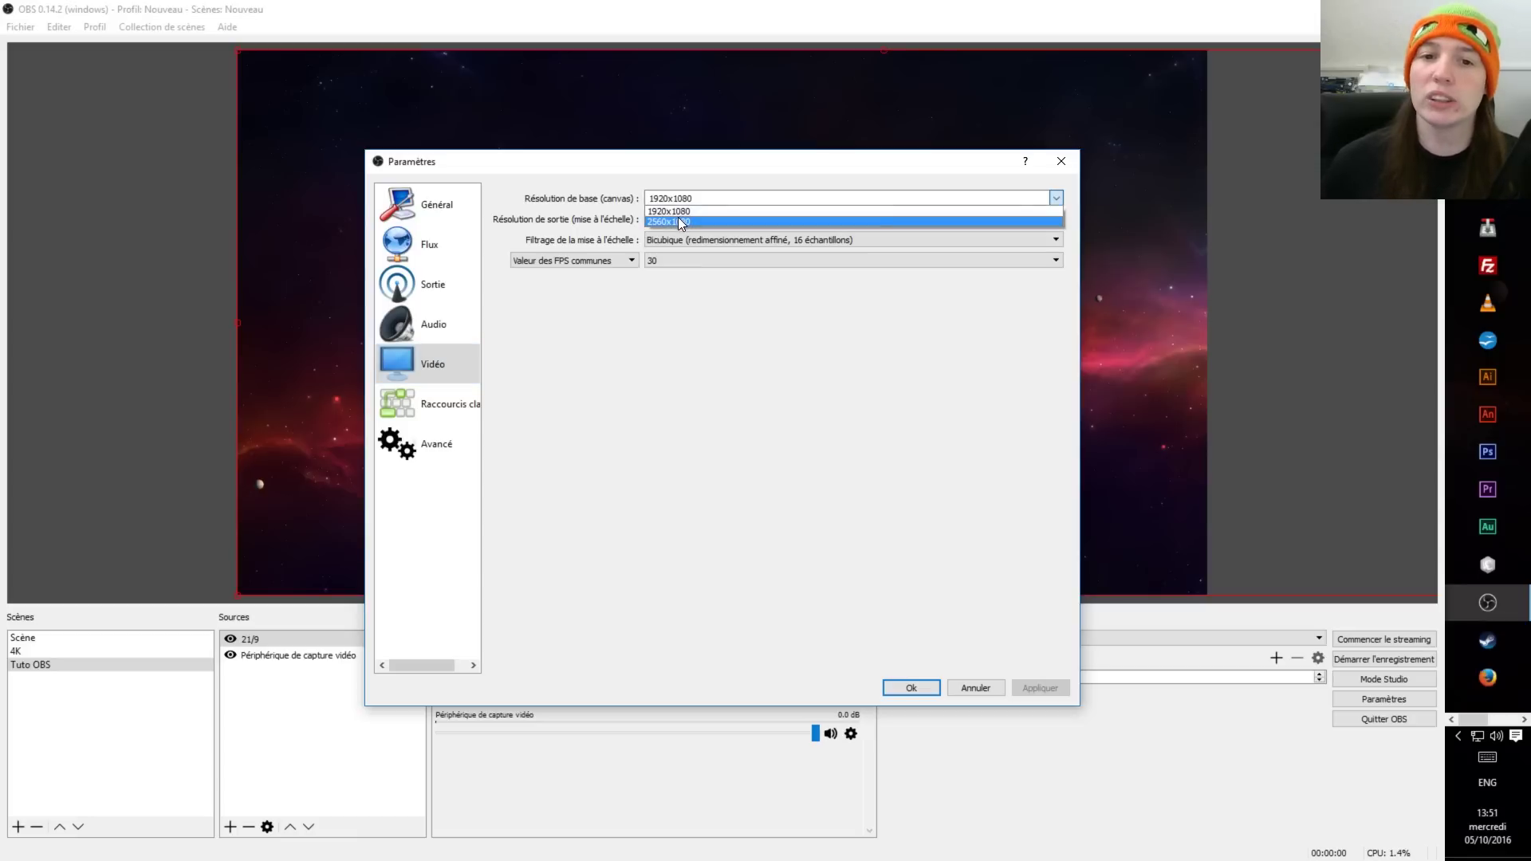
{"action": "left_click", "coordinate": [680, 221]}
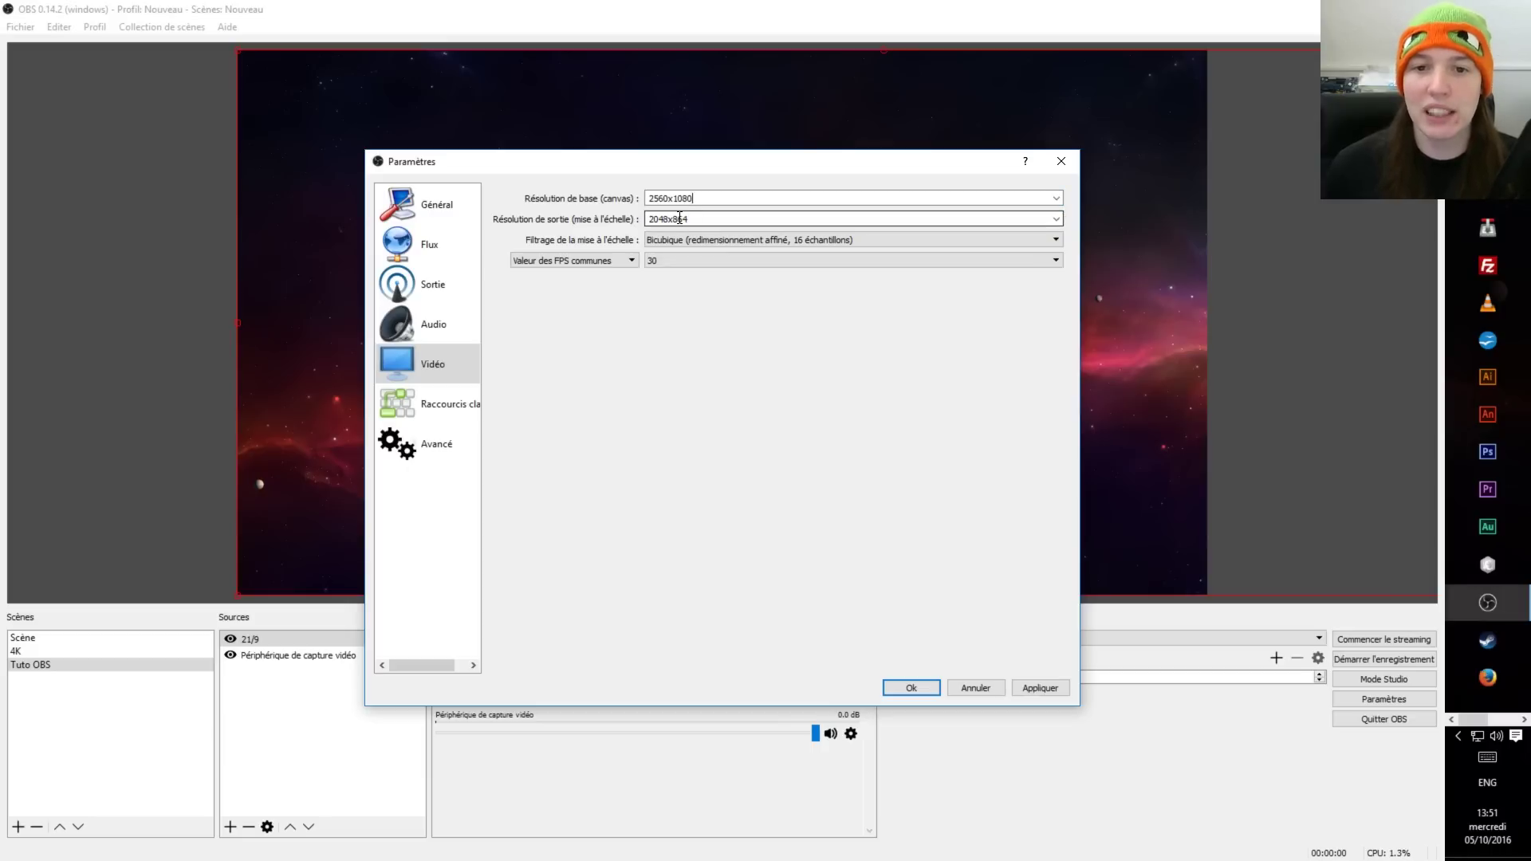
{"action": "left_click", "coordinate": [1059, 217]}
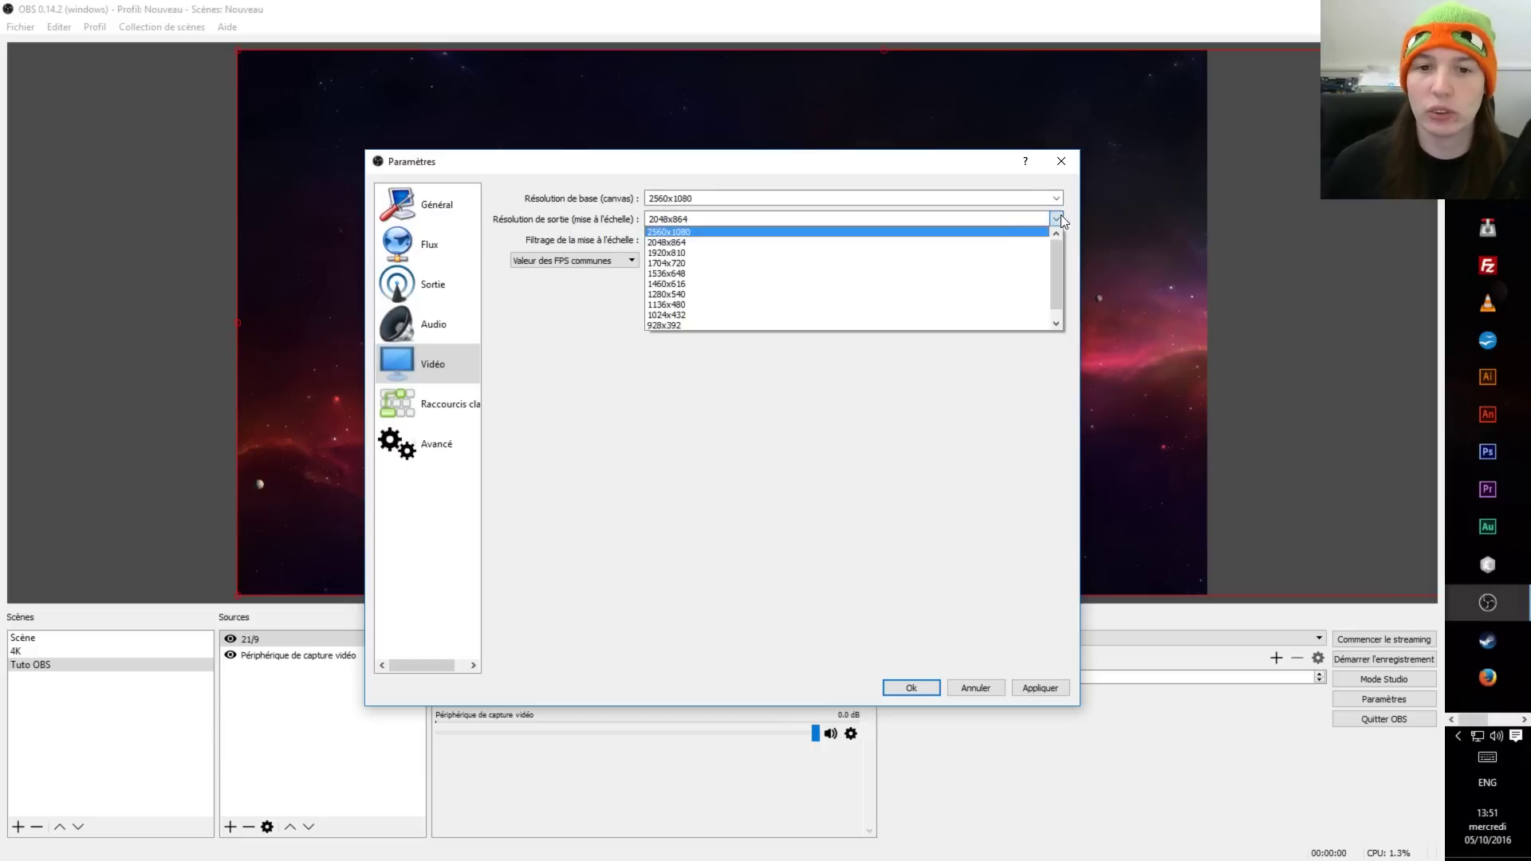
{"action": "left_click", "coordinate": [705, 212]}
{"action": "left_click_drag", "start_coordinate": [692, 219], "coordinate": [610, 219]}
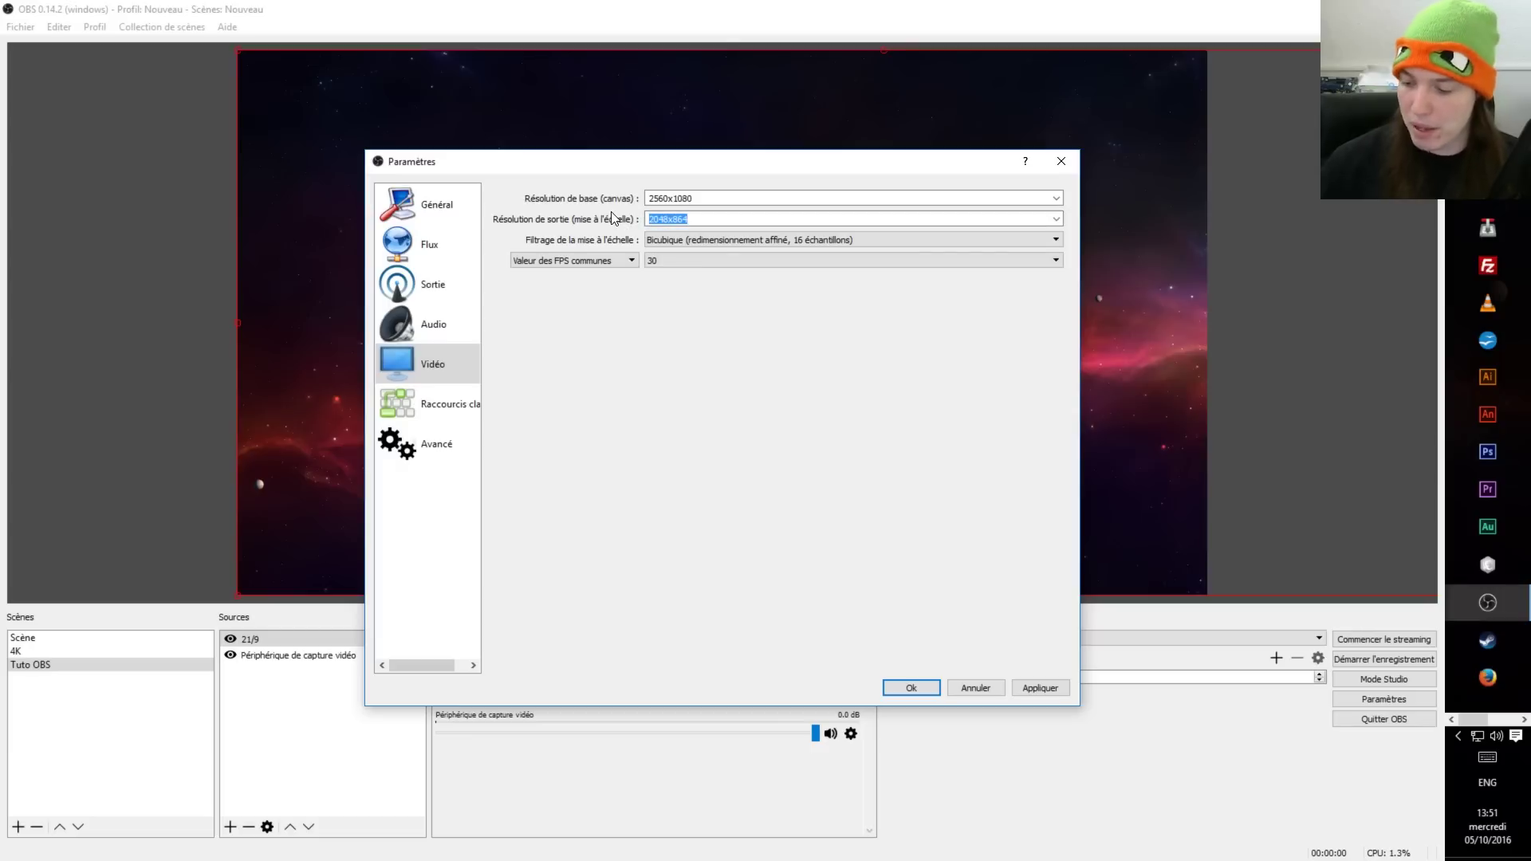
{"action": "type", "text": "2560x1080"}
Step: Set the scaling filter to Lanczos with 32 samples and the common FPS value to 30, and apply the video settings
{"action": "left_click", "coordinate": [668, 239]}
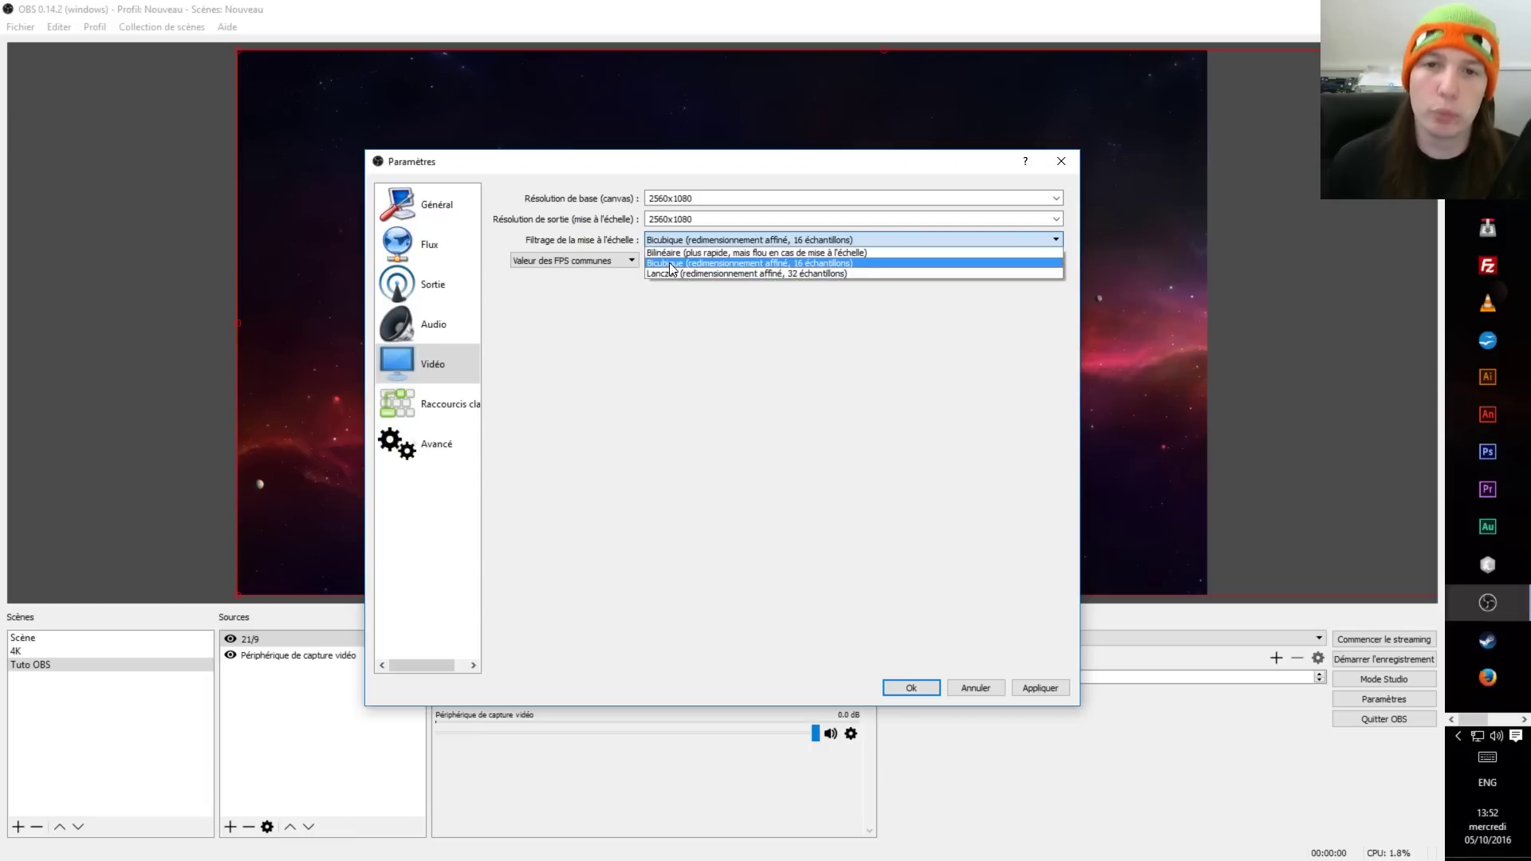
{"action": "left_click", "coordinate": [671, 273]}
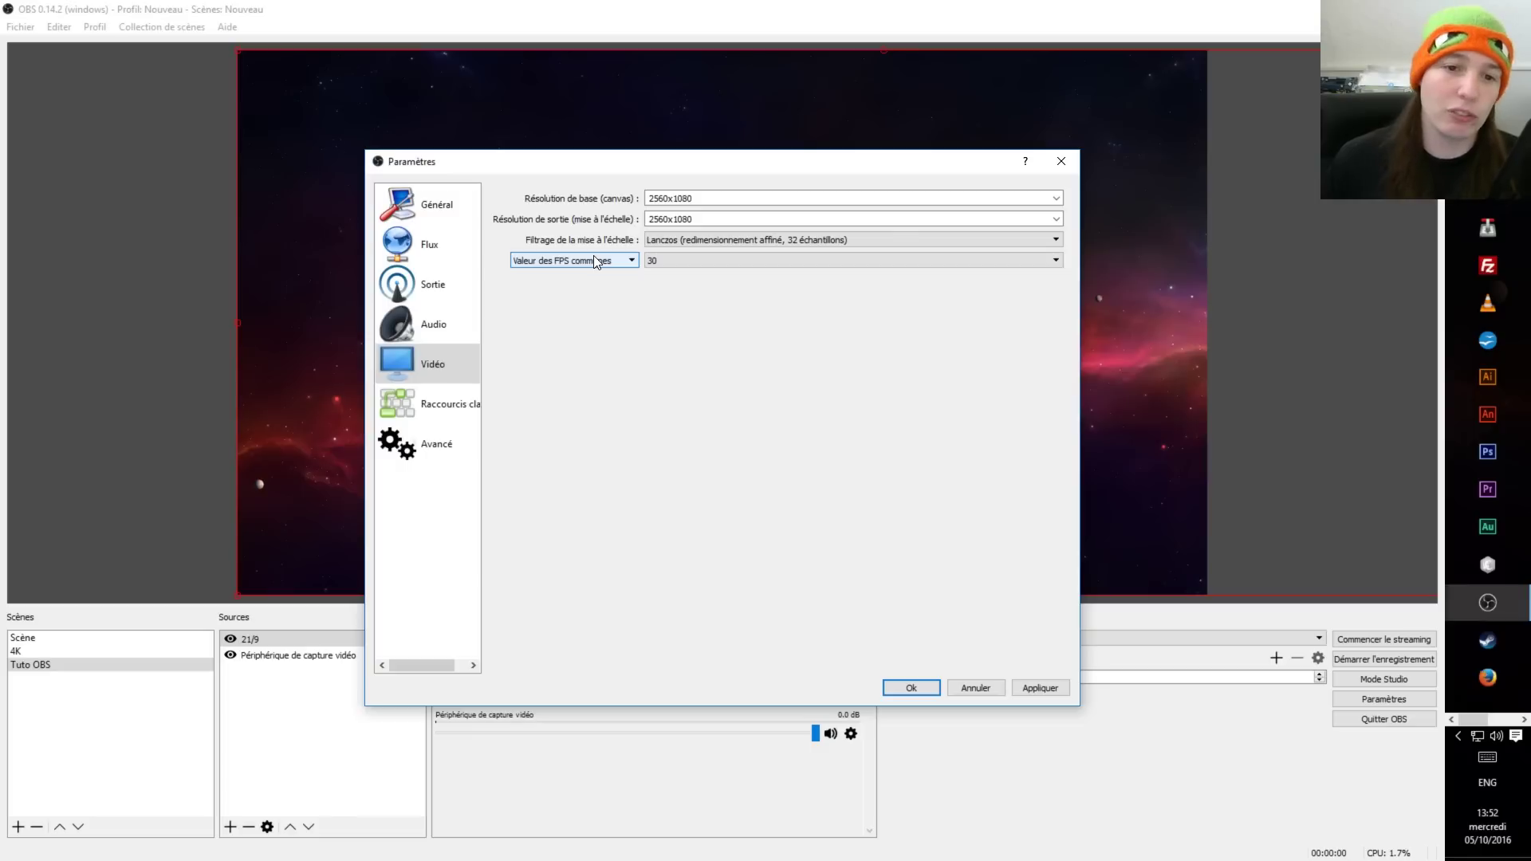
{"action": "left_click", "coordinate": [594, 259]}
{"action": "left_click", "coordinate": [594, 260]}
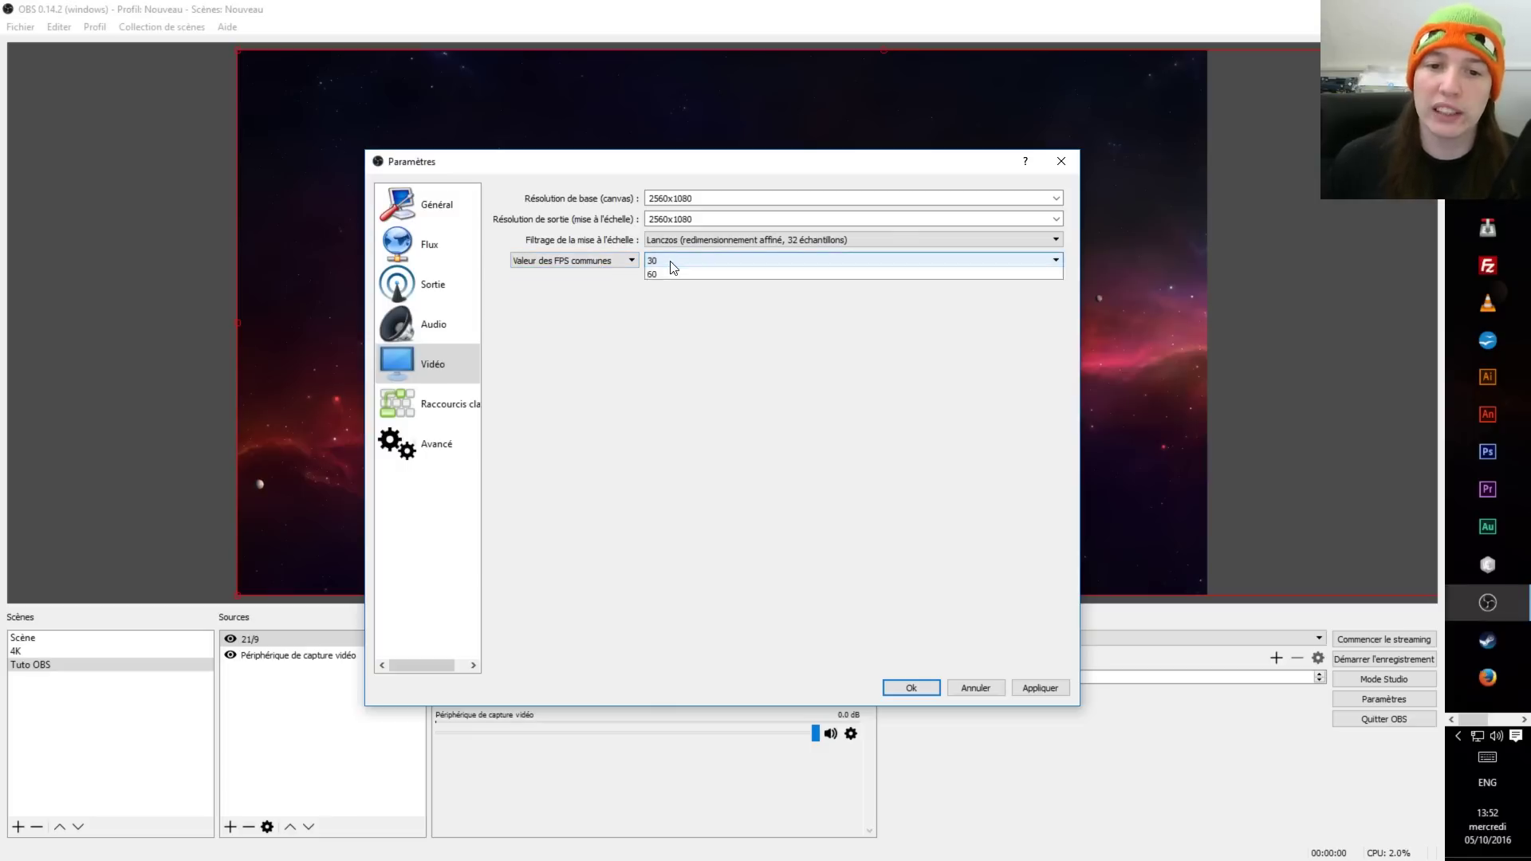
{"action": "left_click", "coordinate": [671, 262]}
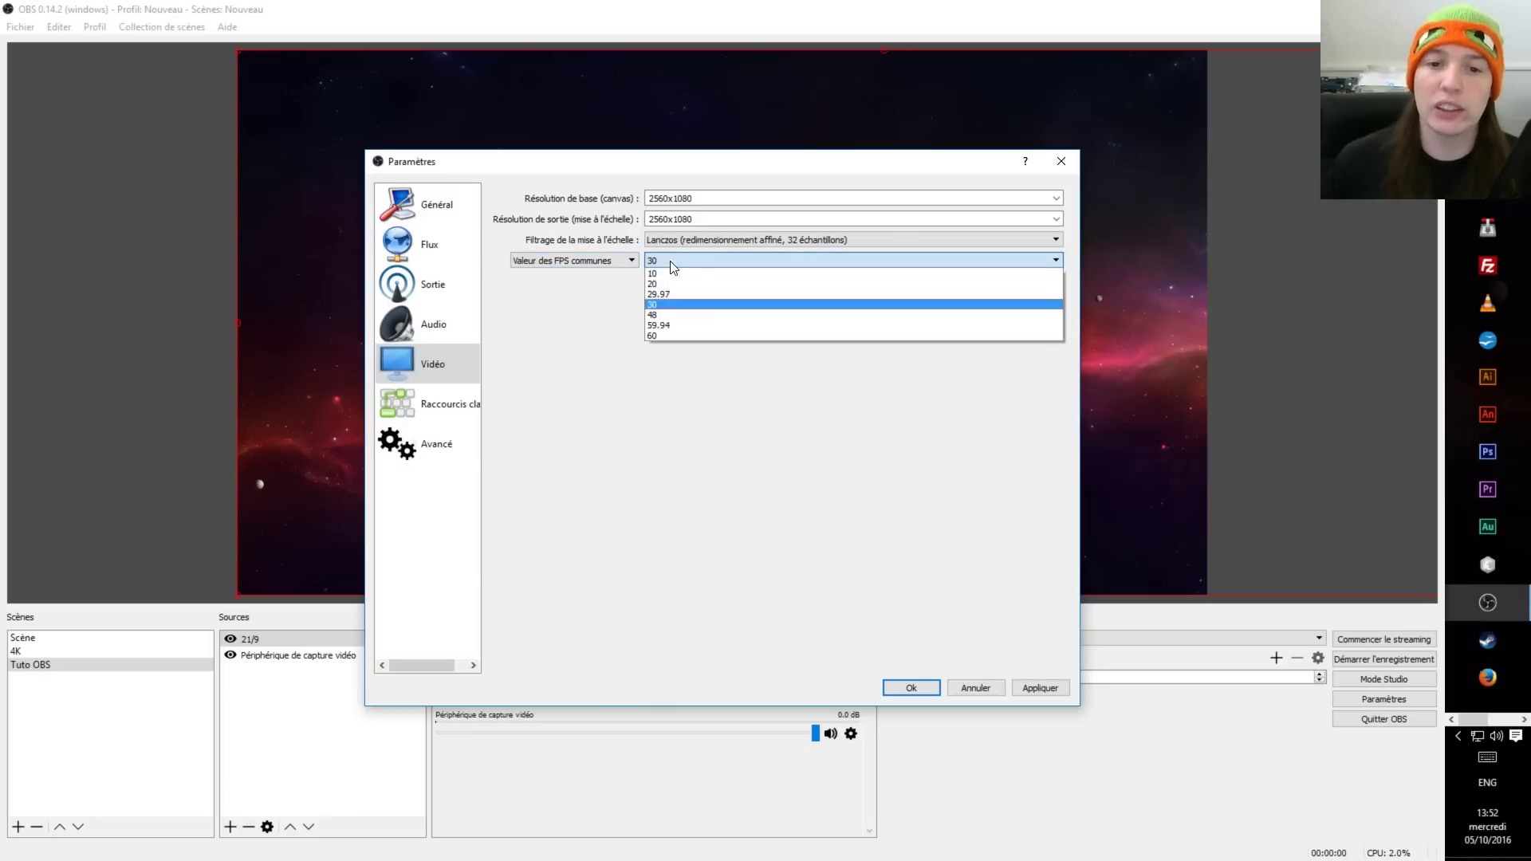
{"action": "left_click", "coordinate": [668, 309]}
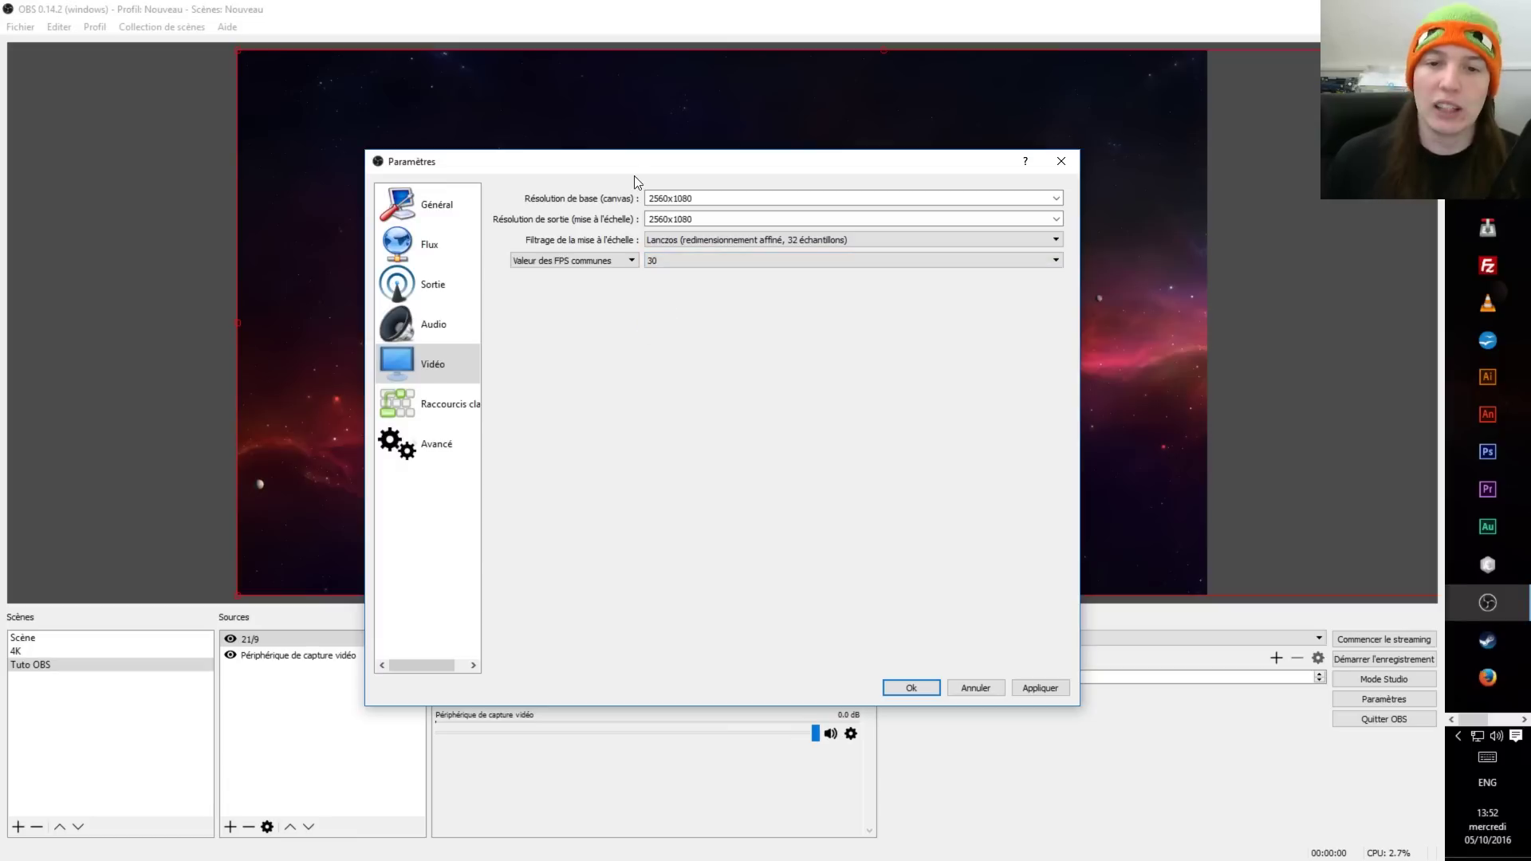
{"action": "left_click", "coordinate": [1035, 688]}
{"action": "left_click", "coordinate": [911, 689]}
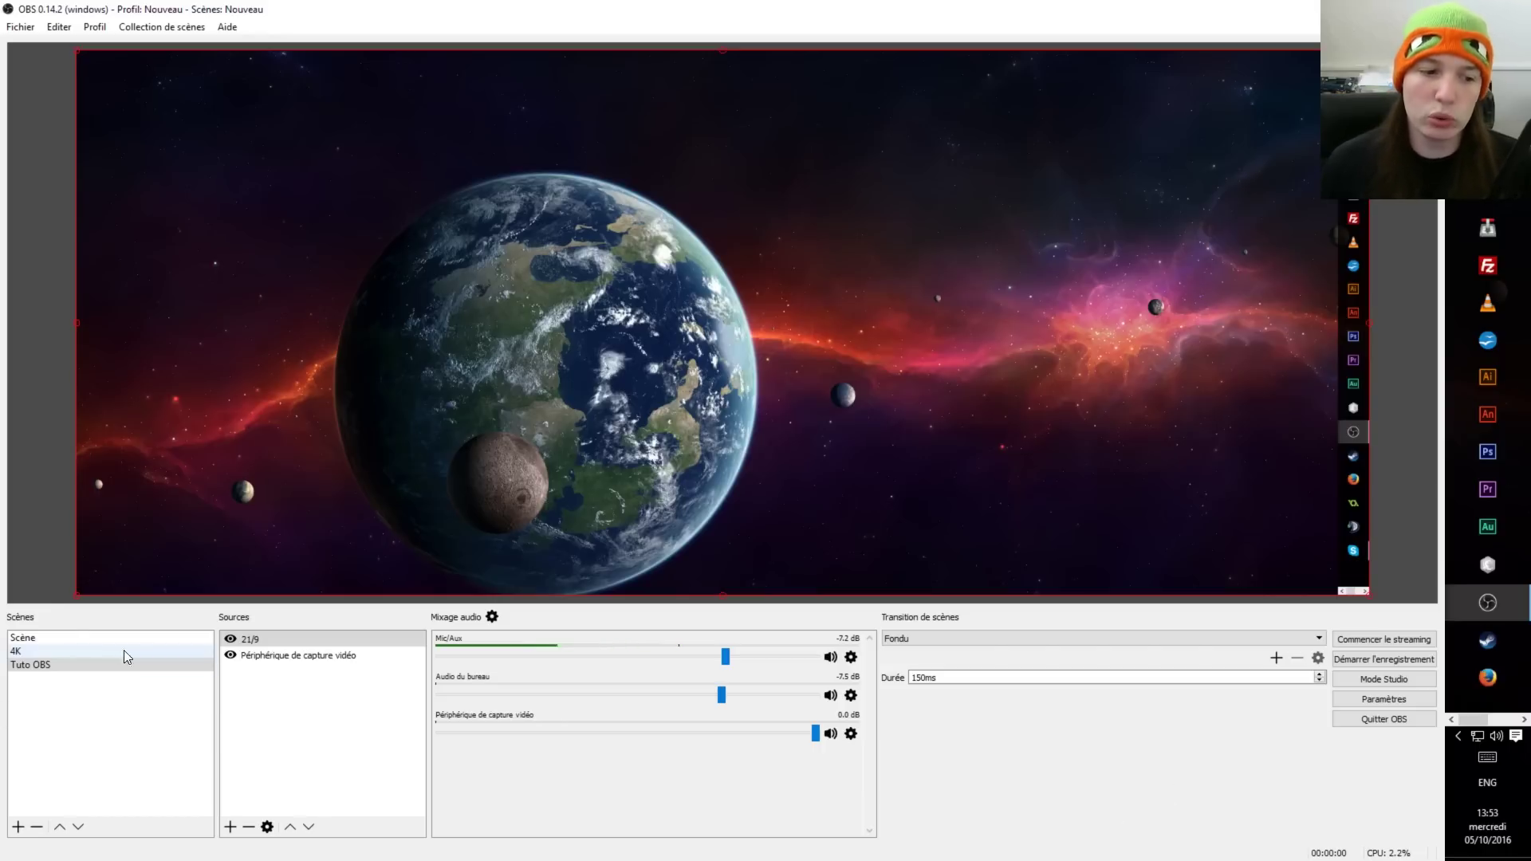
{"action": "left_click", "coordinate": [22, 638]}
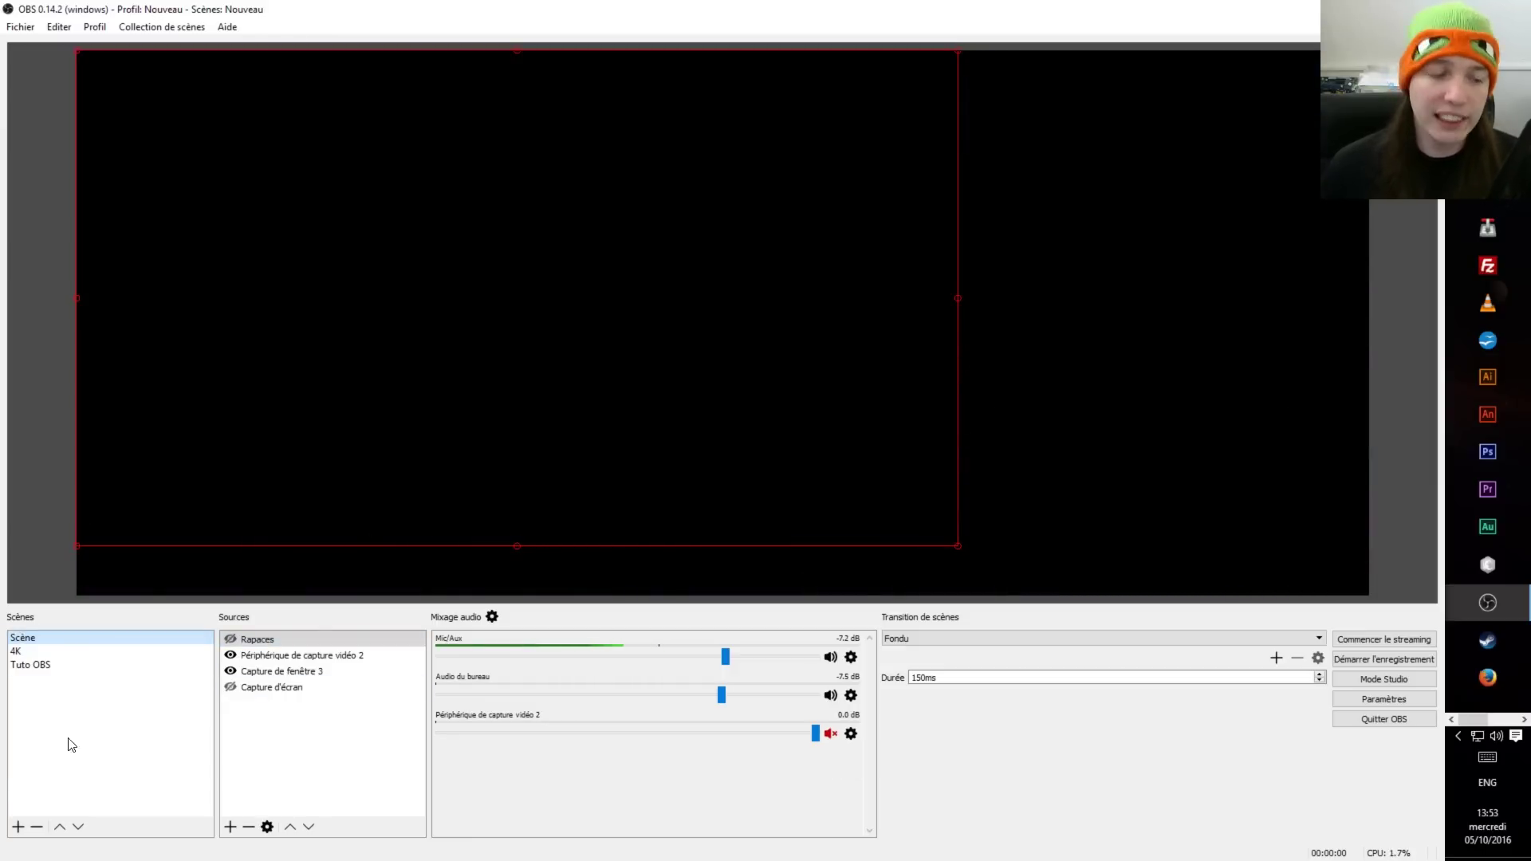
{"action": "left_click", "coordinate": [18, 826]}
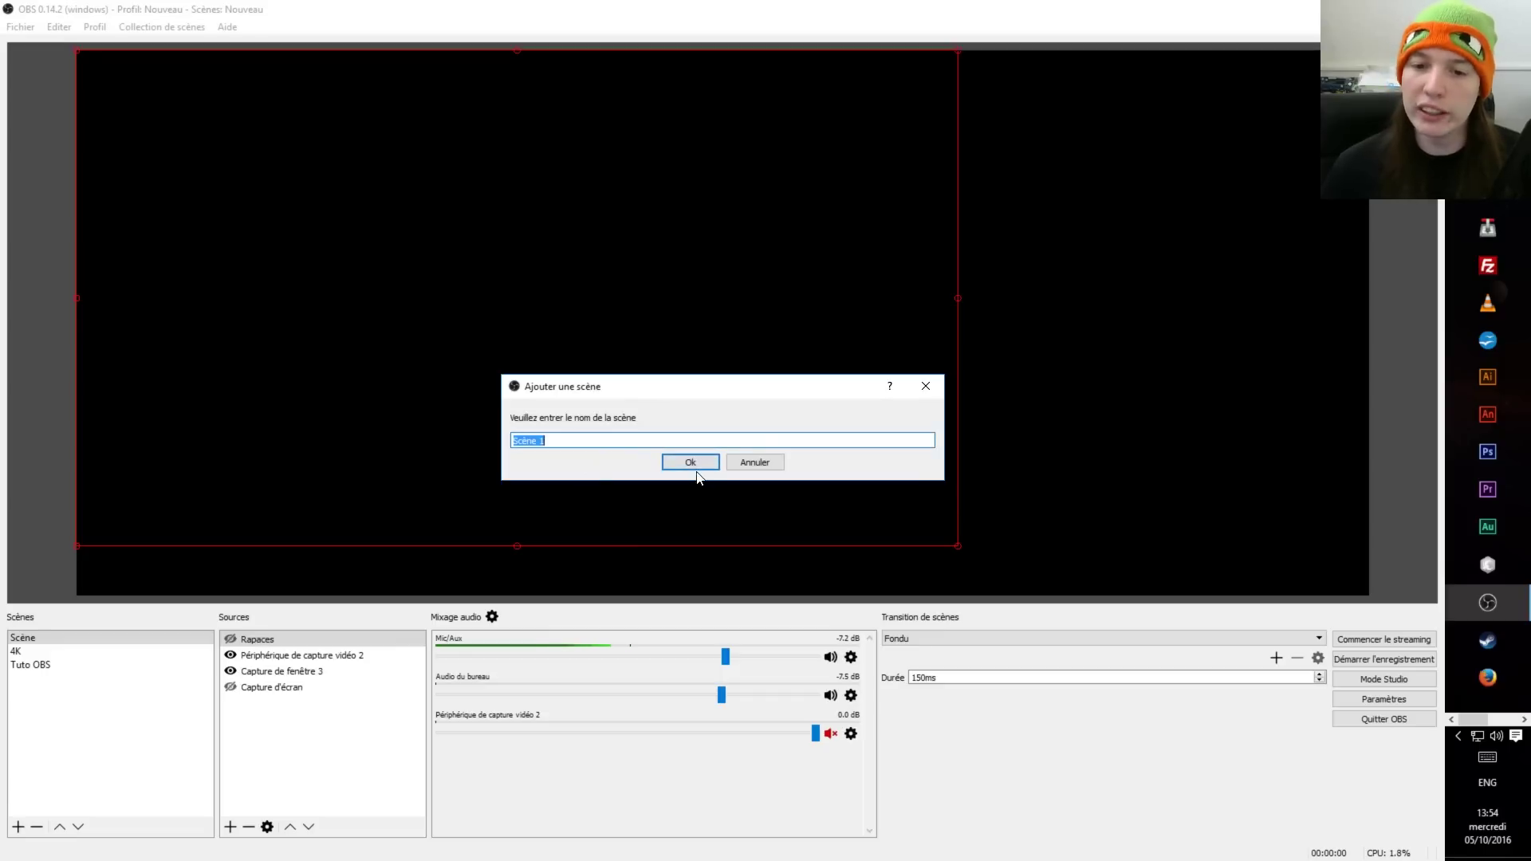
{"action": "left_click", "coordinate": [759, 456]}
Step: Empty the Tuto OBS scene by removing its 21/9 and video capture device sources
{"action": "left_click", "coordinate": [36, 665]}
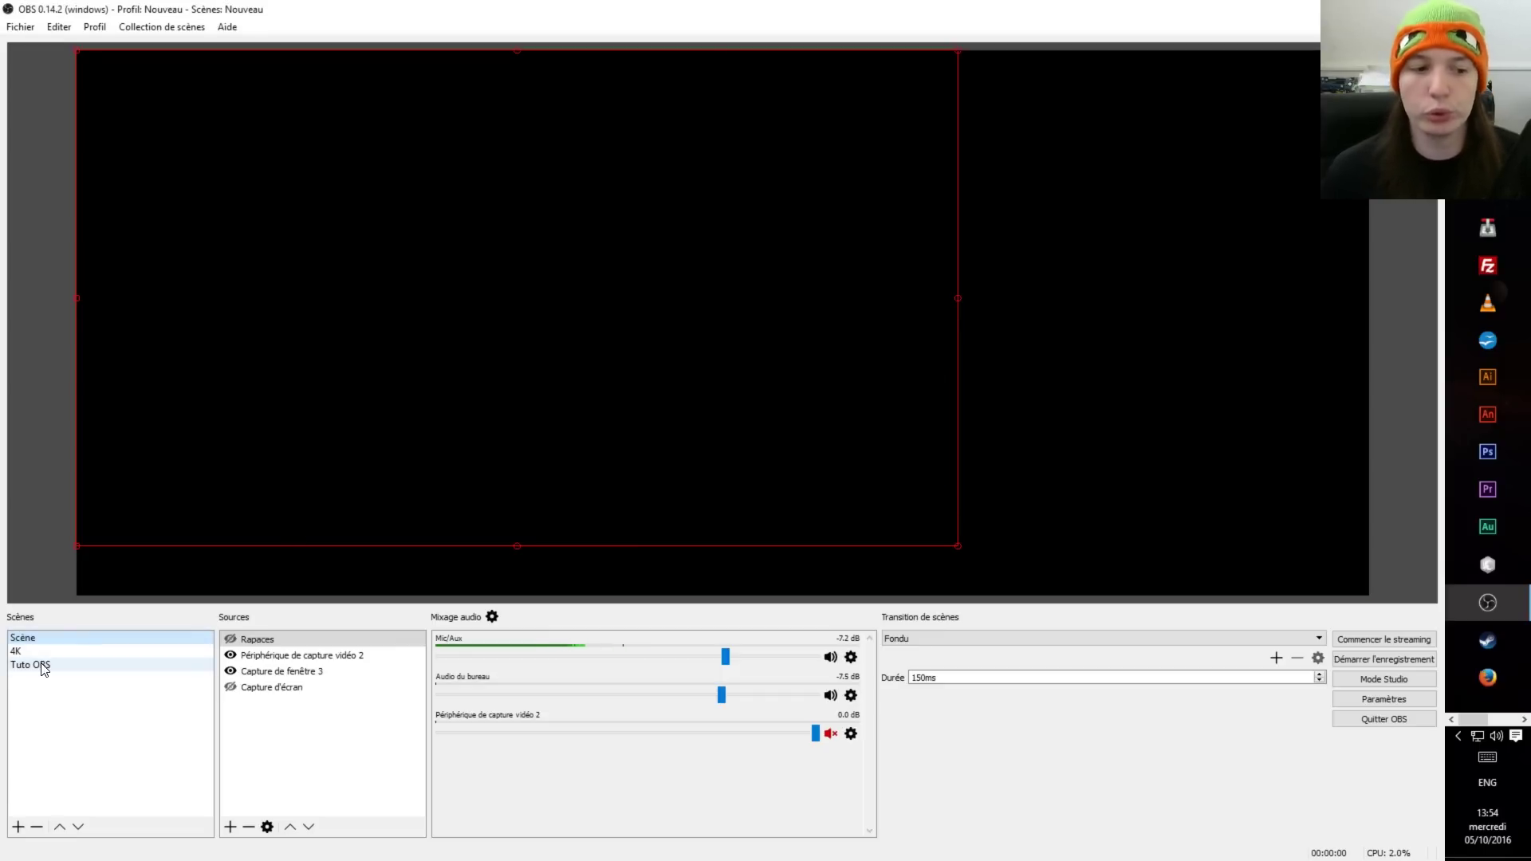
{"action": "left_click", "coordinate": [248, 827]}
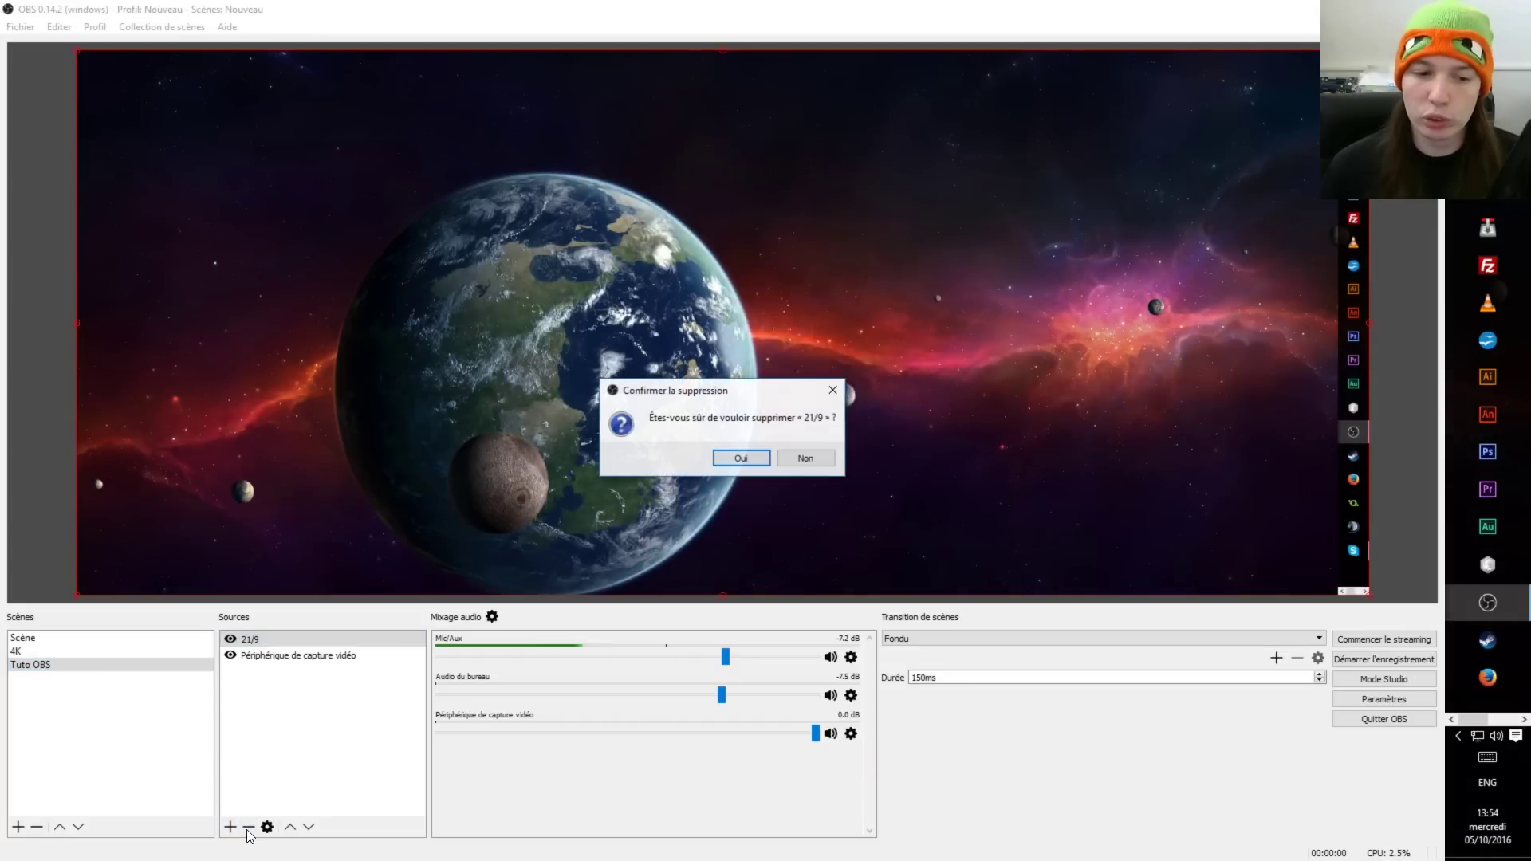
{"action": "left_click", "coordinate": [749, 459]}
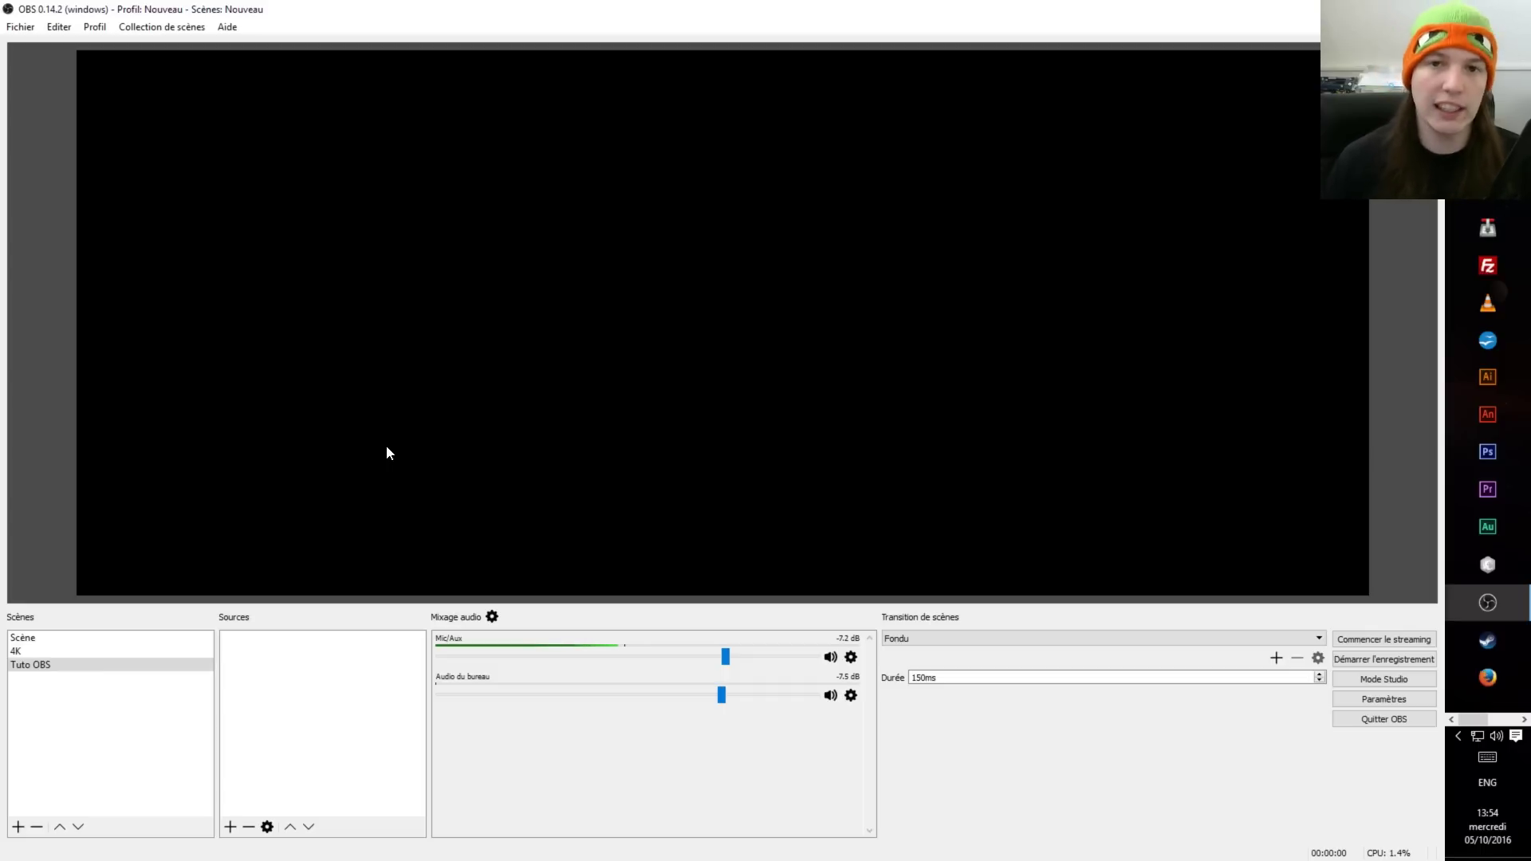
Step: Add a new screen capture source showing Écran 1: 2560x1080 @ 1920,5, and remove it from the scene again
{"action": "left_click", "coordinate": [231, 827]}
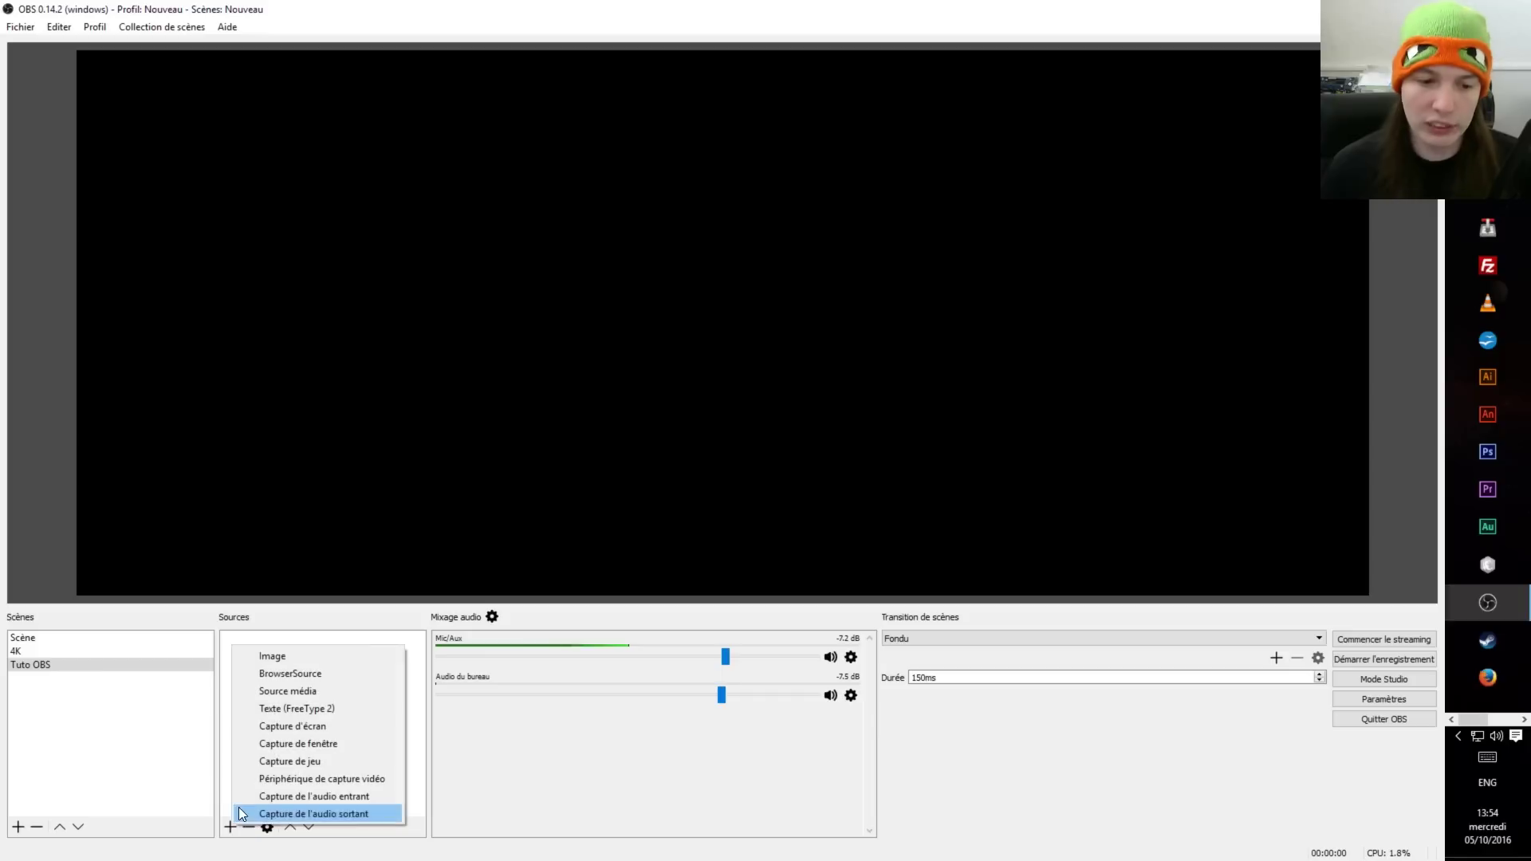
{"action": "left_click", "coordinate": [308, 724]}
{"action": "left_click", "coordinate": [598, 369]}
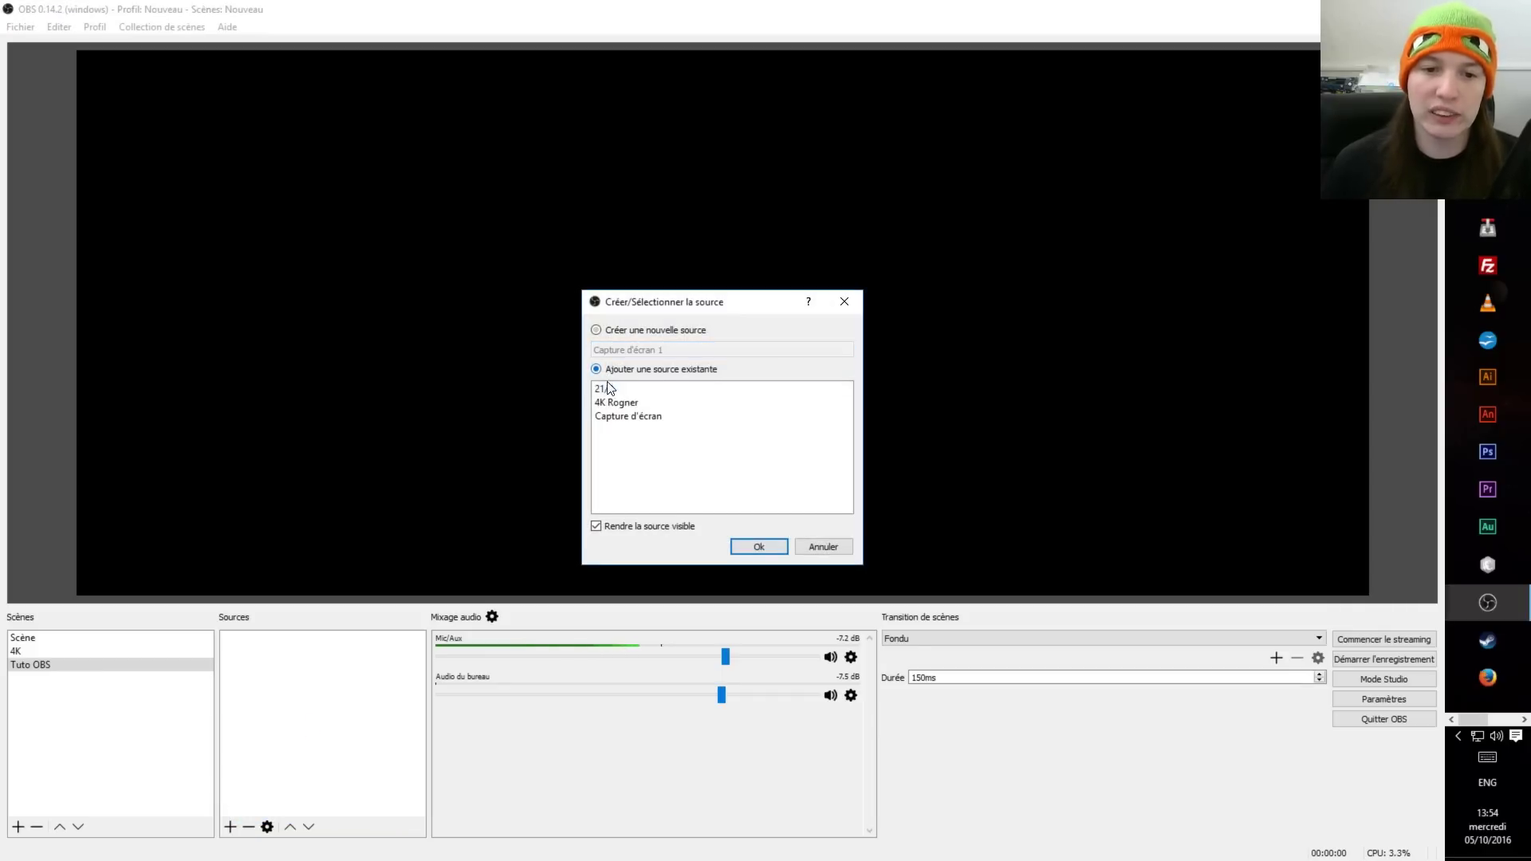
{"action": "left_click", "coordinate": [608, 389]}
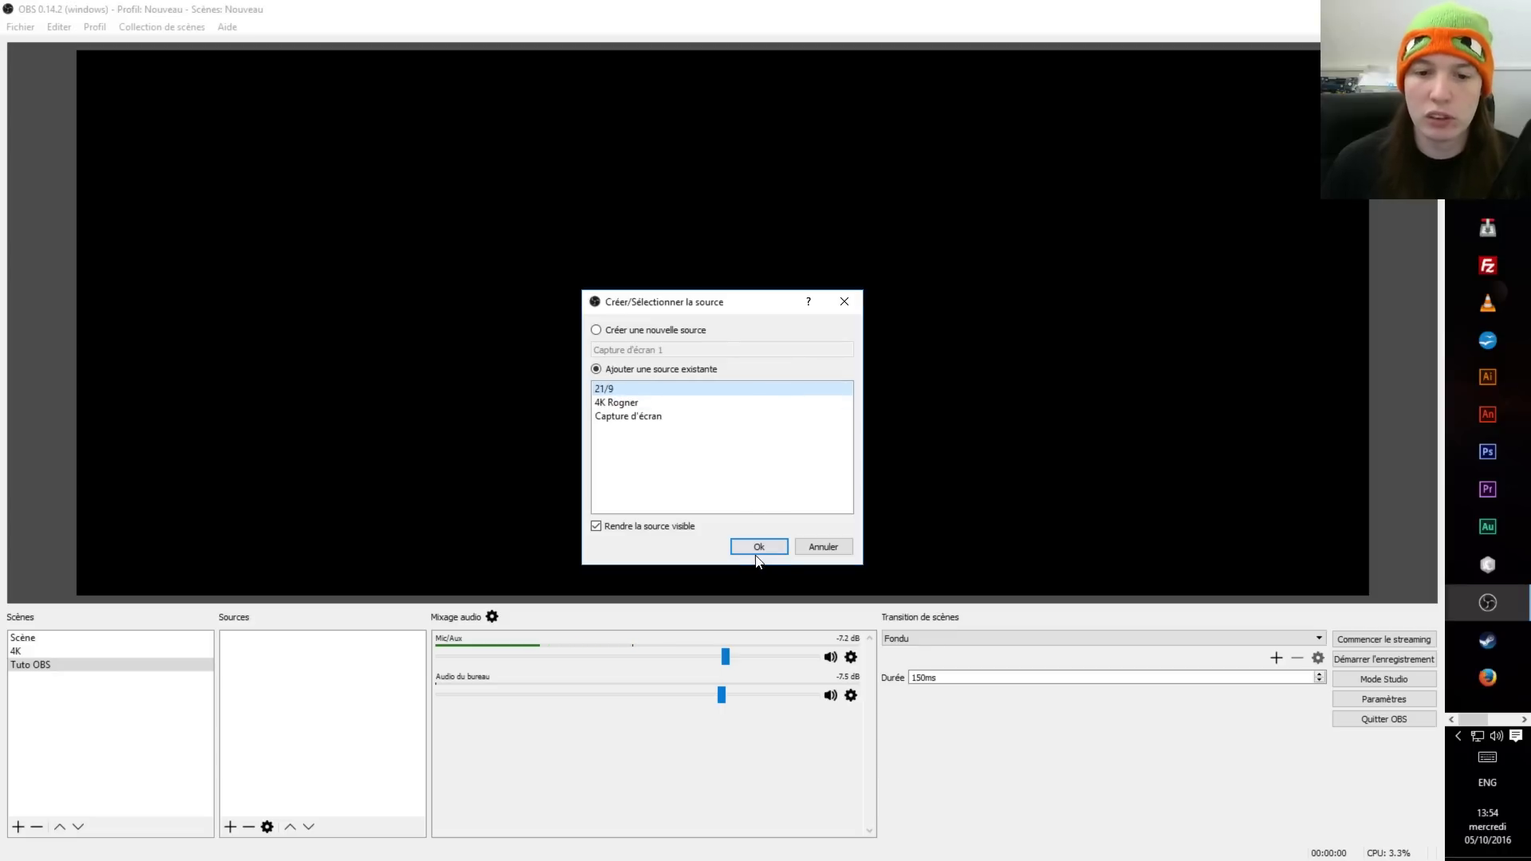
{"action": "left_click", "coordinate": [614, 329]}
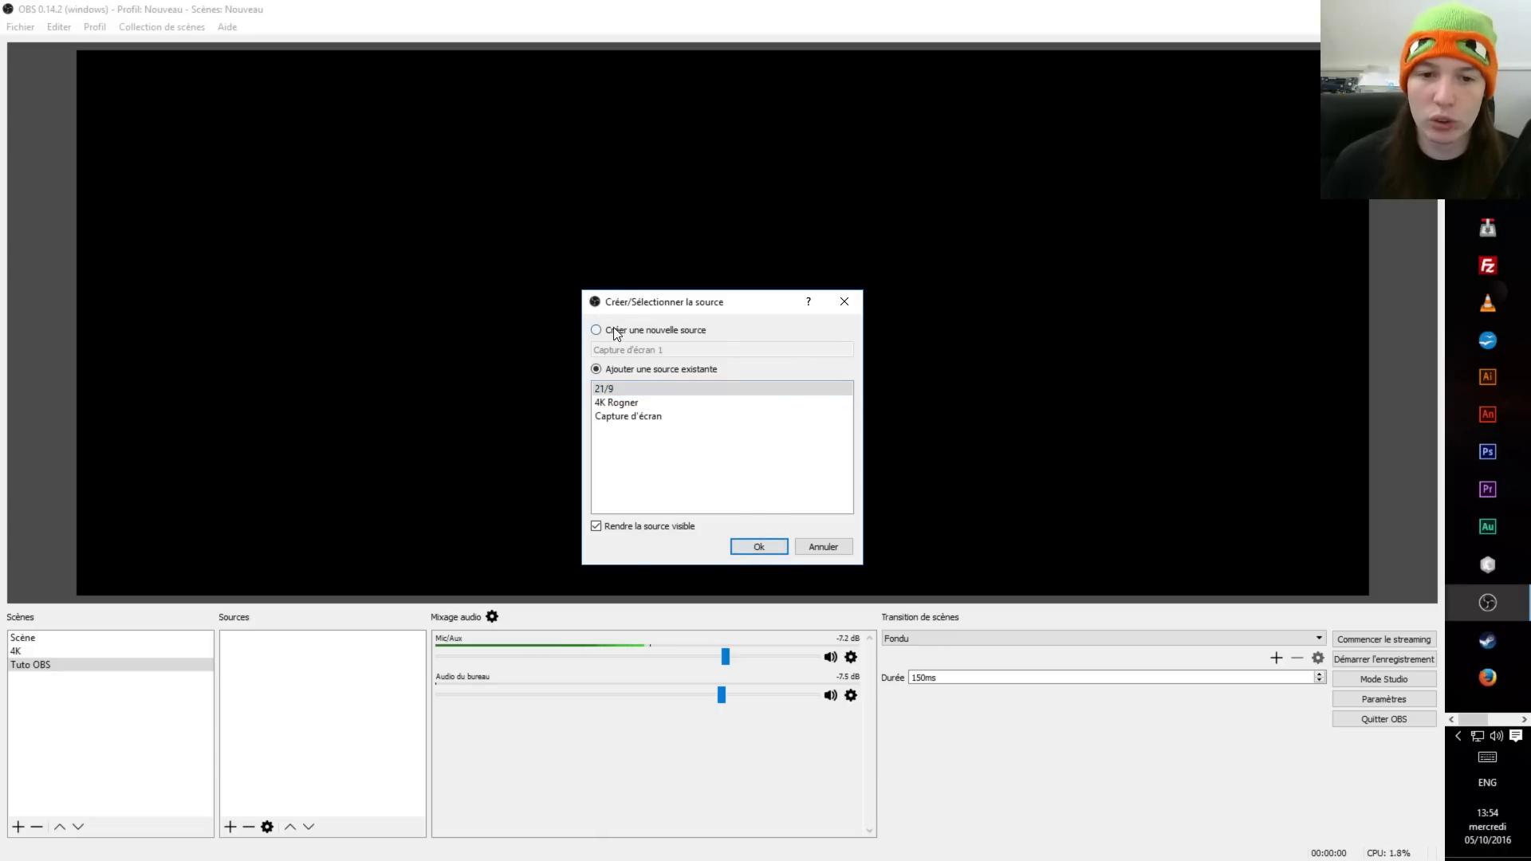
{"action": "left_click", "coordinate": [771, 554]}
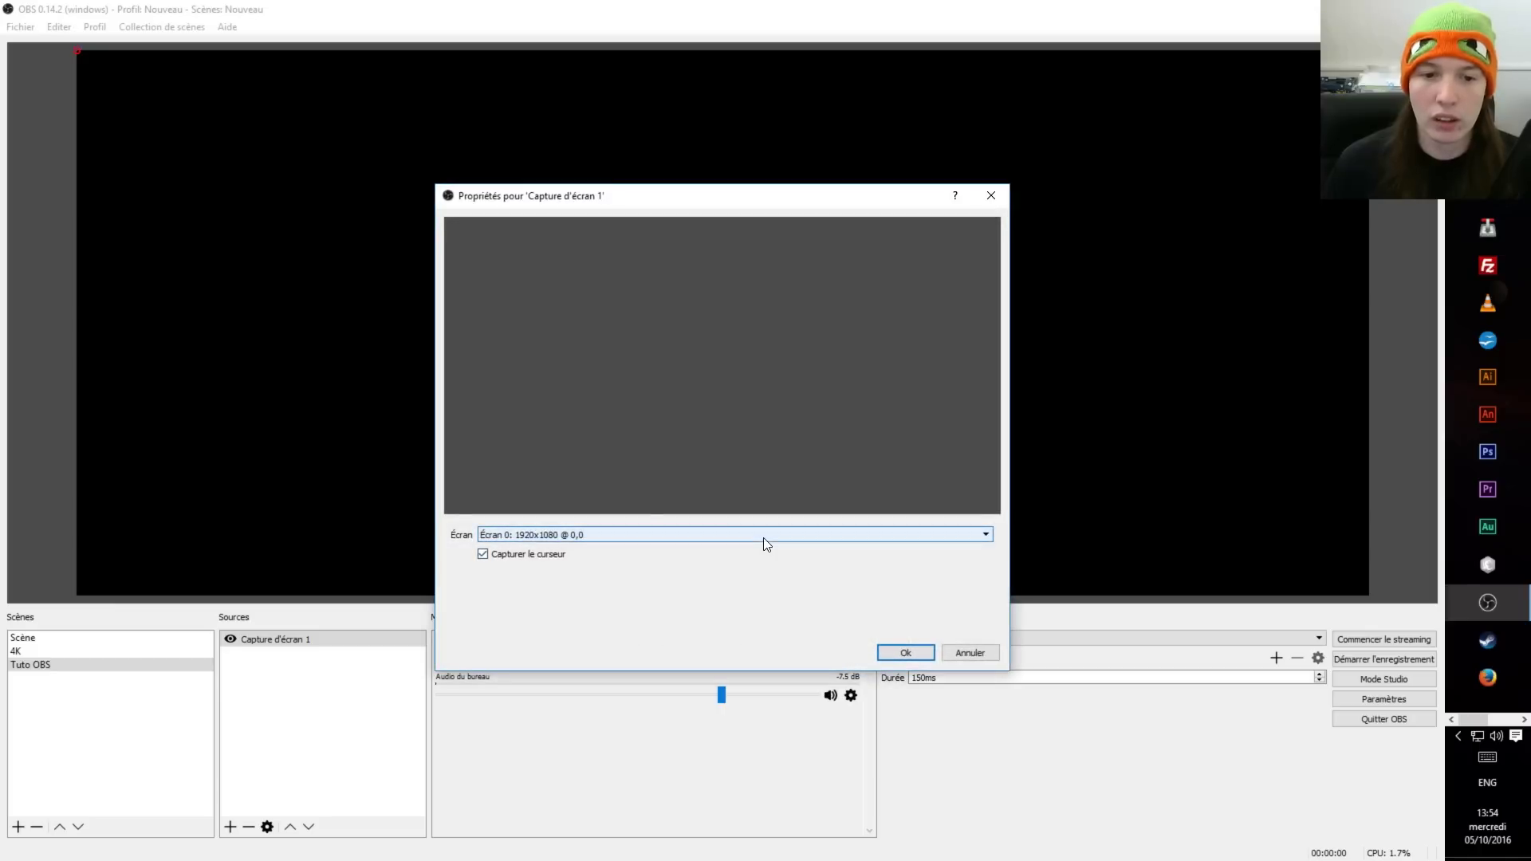
{"action": "left_click", "coordinate": [639, 534]}
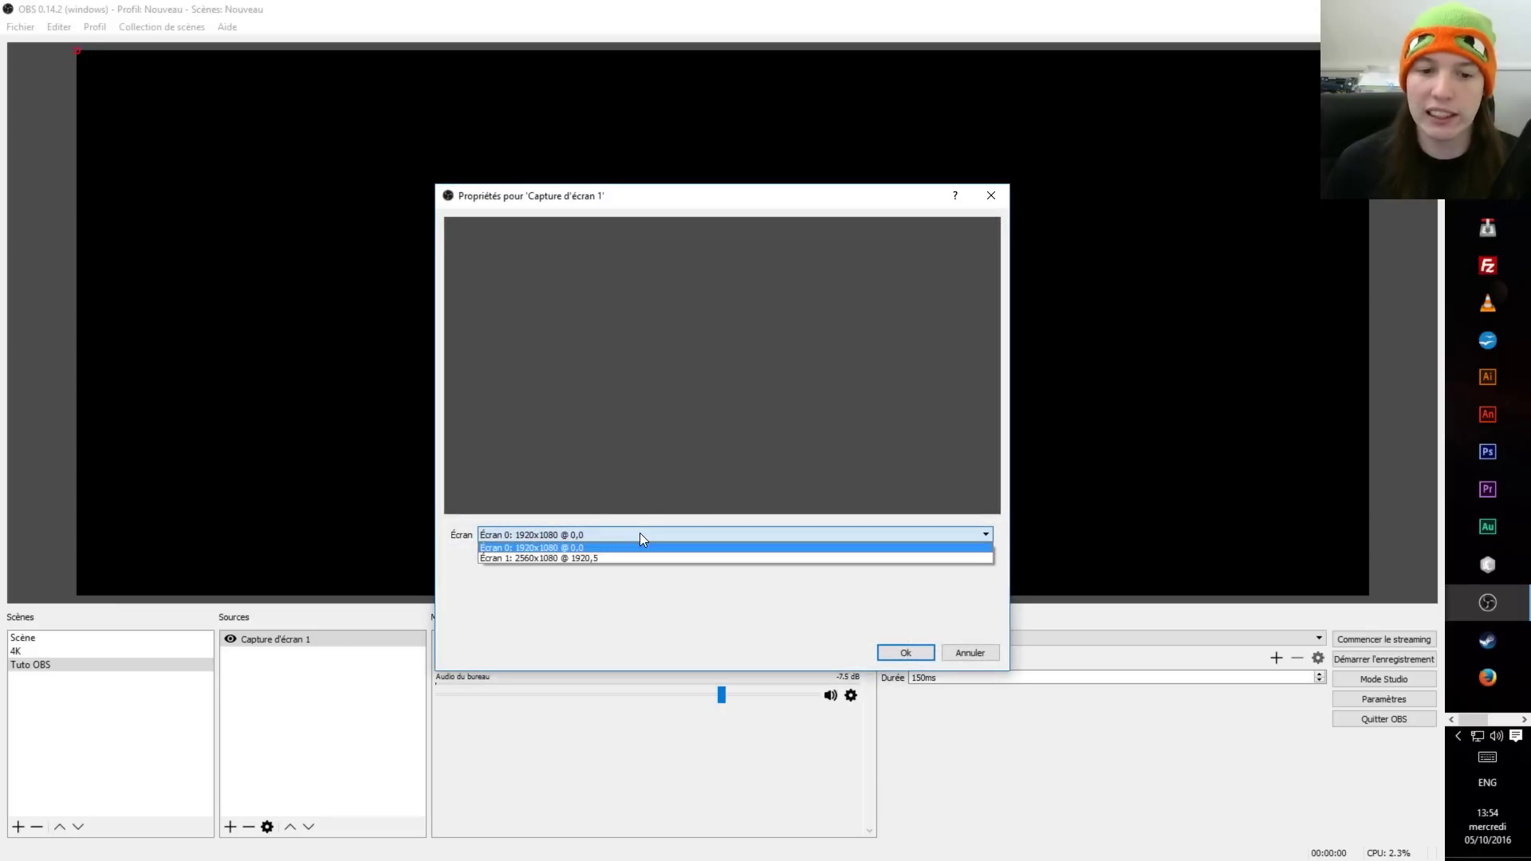
{"action": "left_click", "coordinate": [544, 556]}
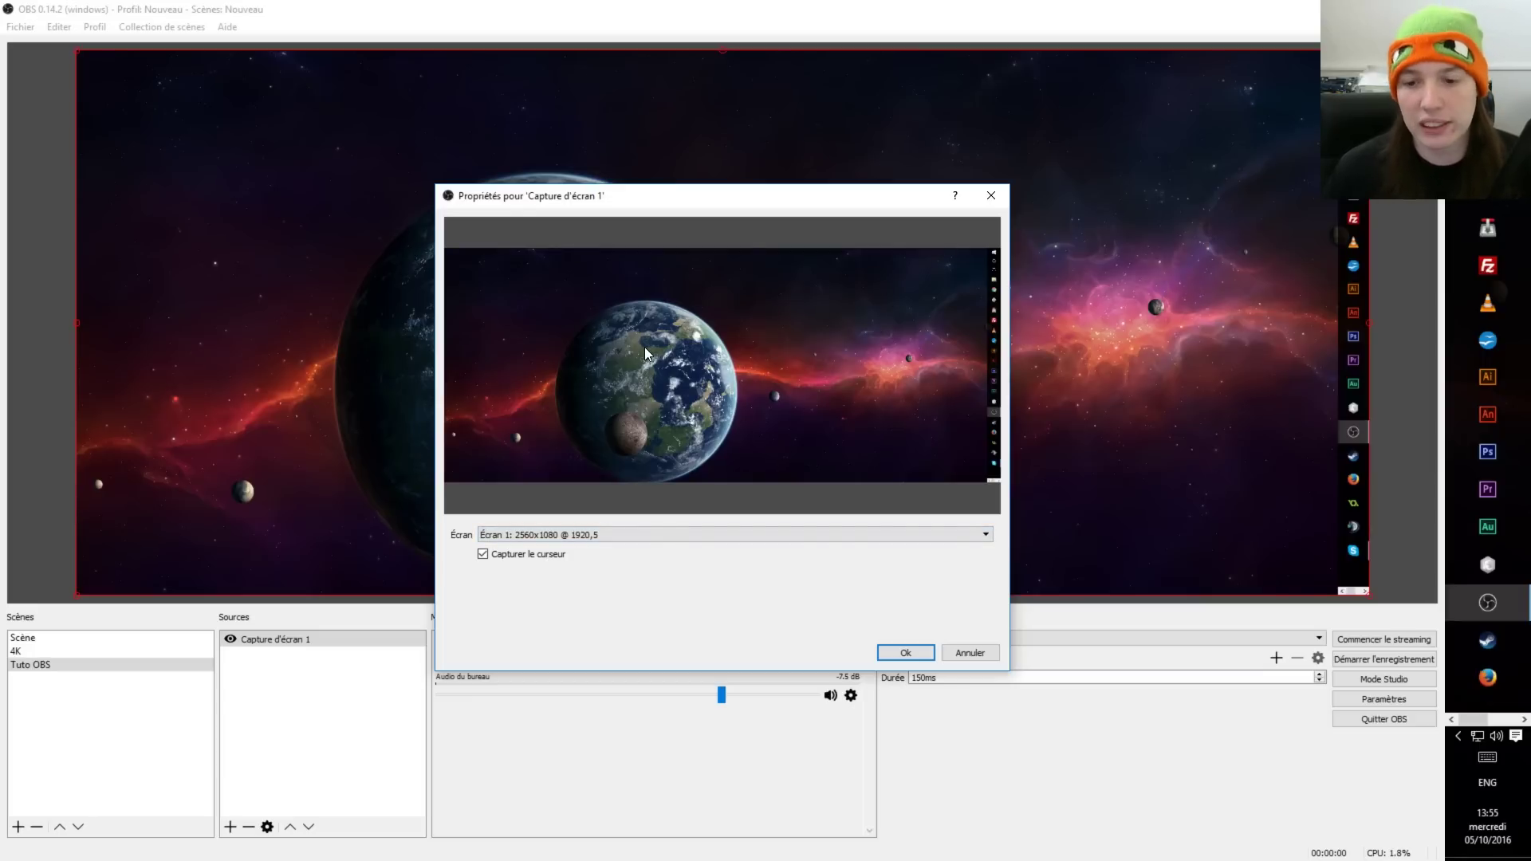
{"action": "key", "text": "Return"}
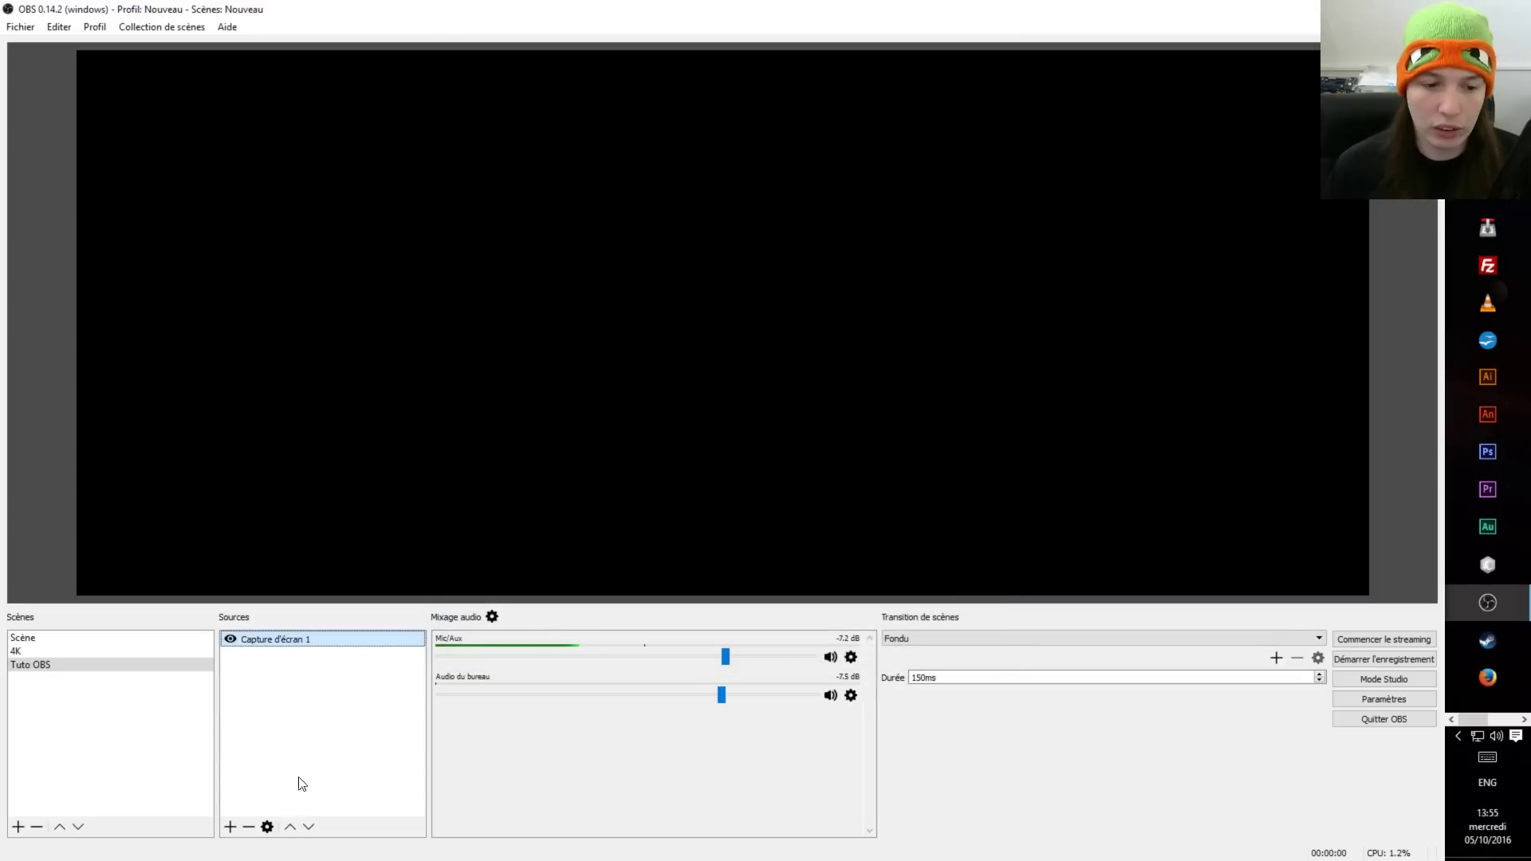
{"action": "left_click", "coordinate": [248, 826]}
Step: Add the existing 21/9 screen capture to the Tuto OBS scene as a visible source
{"action": "left_click", "coordinate": [230, 826]}
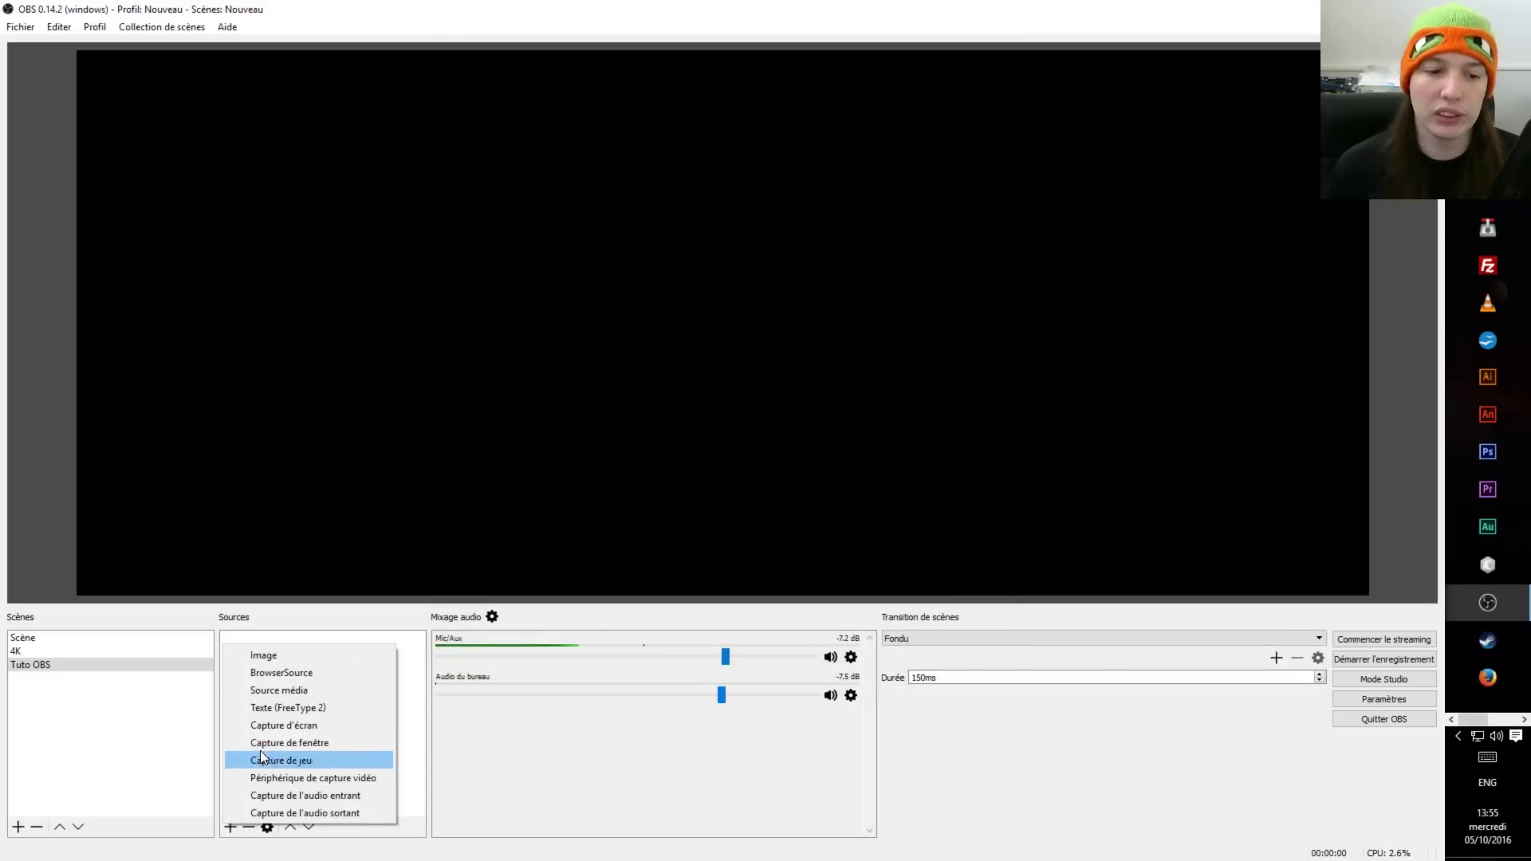
{"action": "left_click", "coordinate": [283, 725]}
{"action": "left_click", "coordinate": [619, 389]}
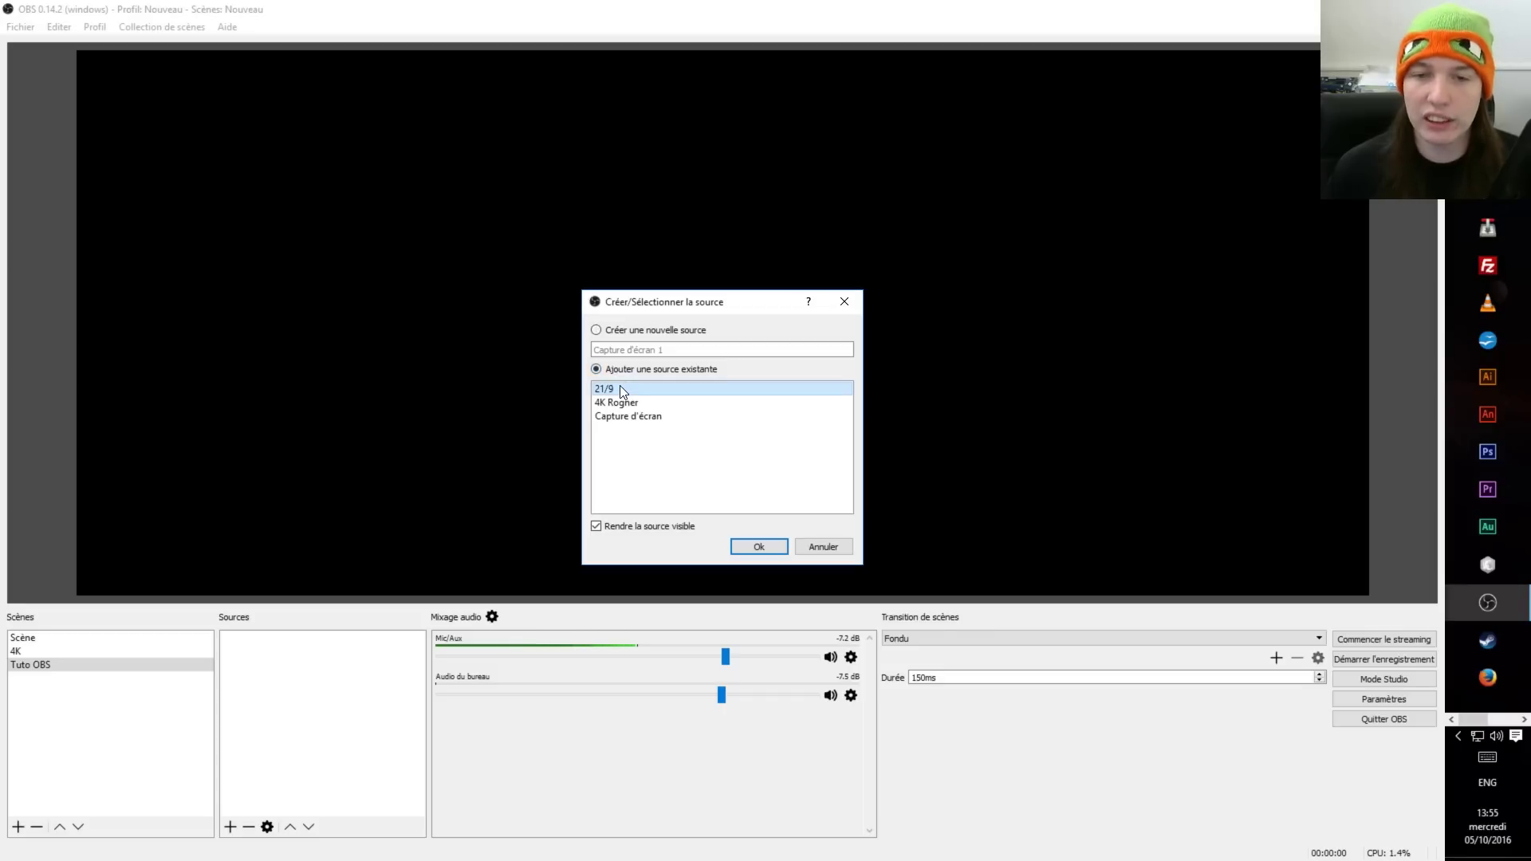
{"action": "left_click", "coordinate": [621, 328]}
{"action": "left_click_drag", "start_coordinate": [664, 350], "coordinate": [607, 350]}
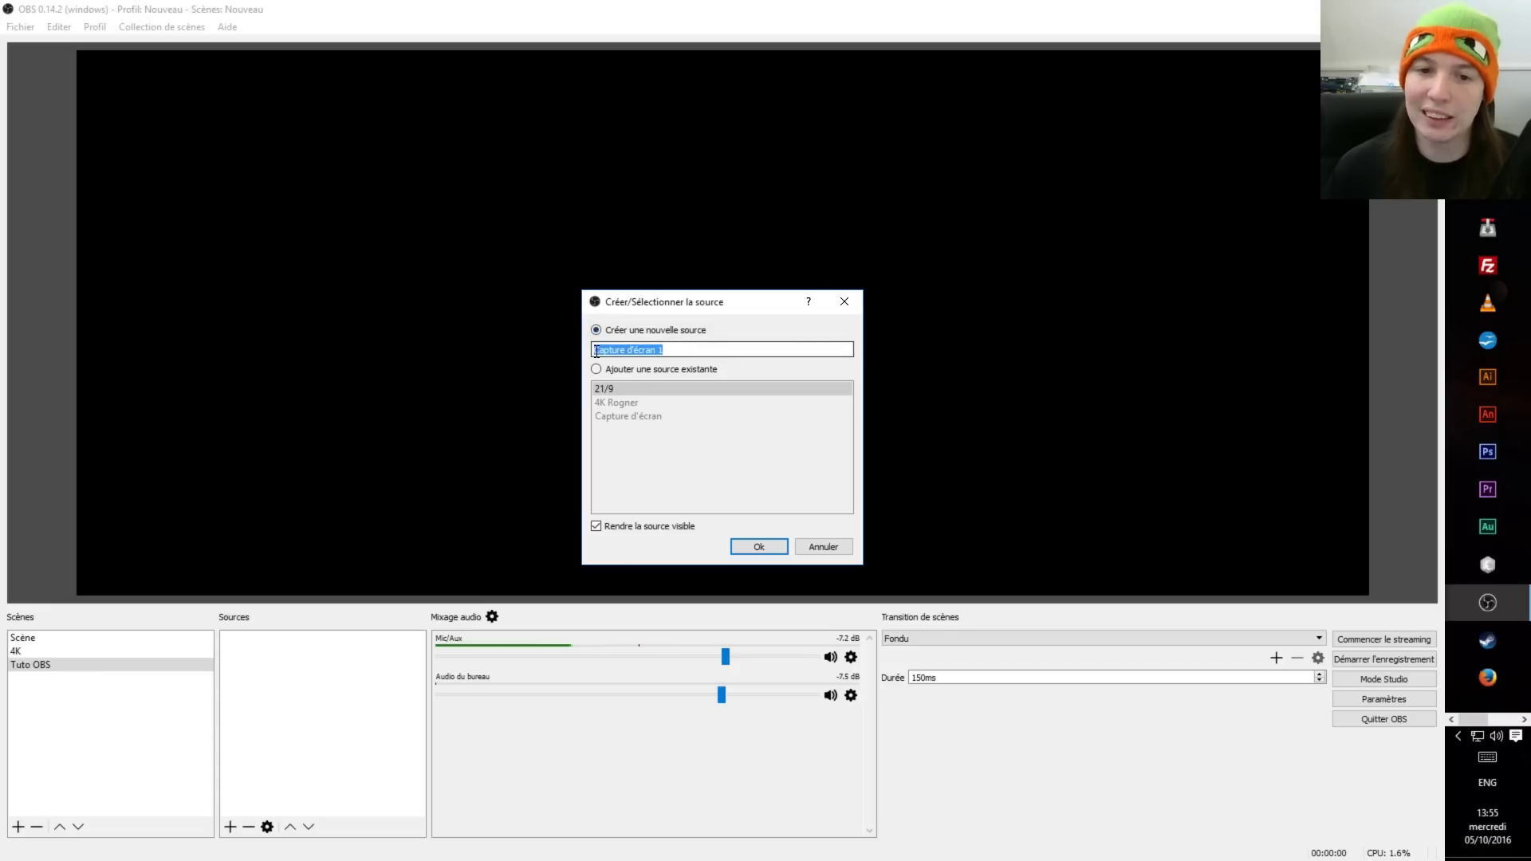
{"action": "left_click", "coordinate": [609, 370]}
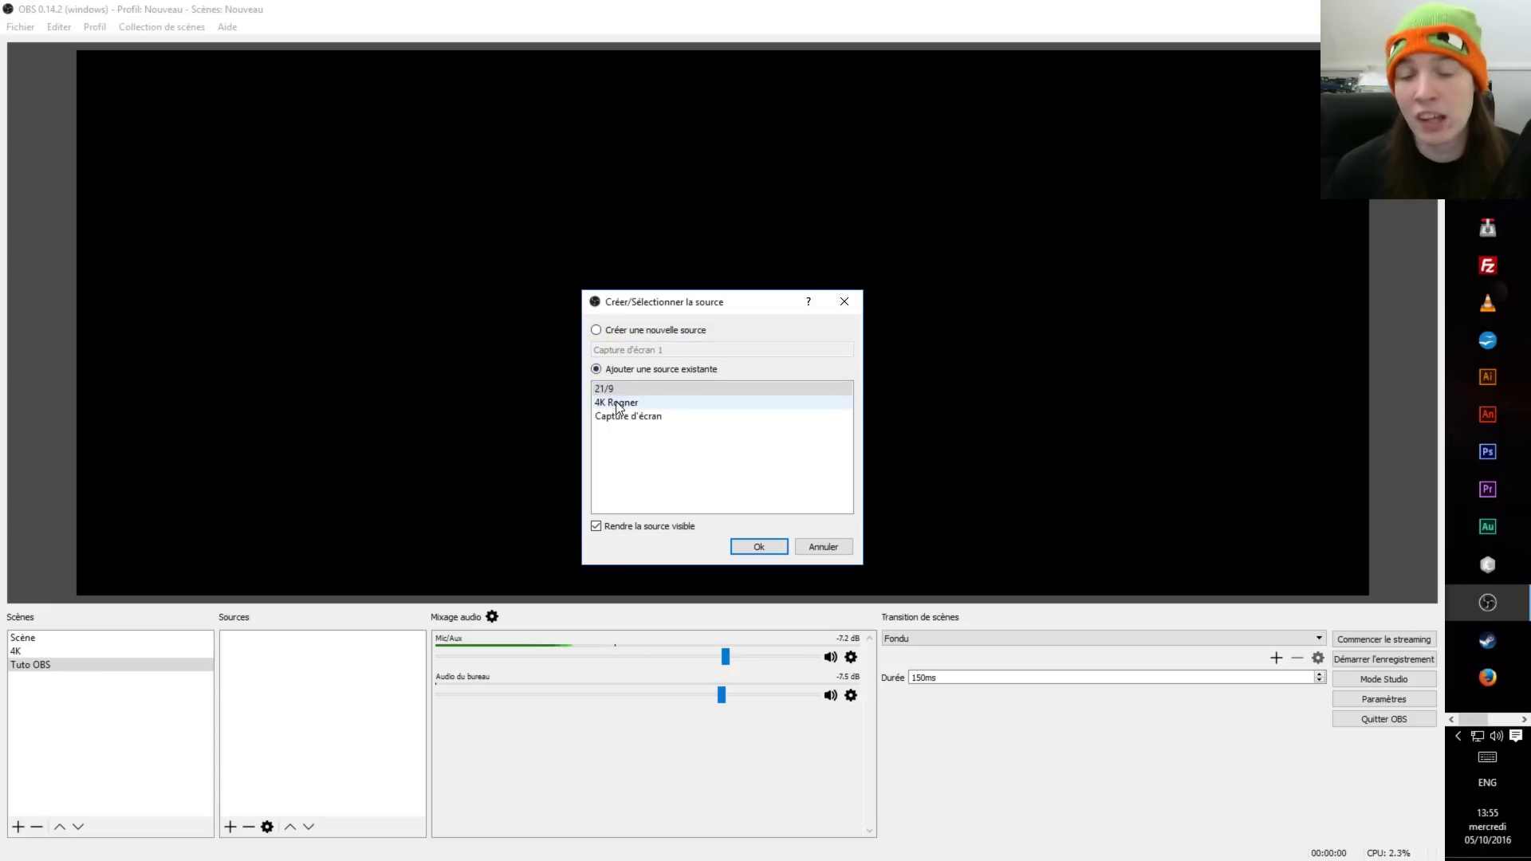
{"action": "left_click", "coordinate": [758, 547]}
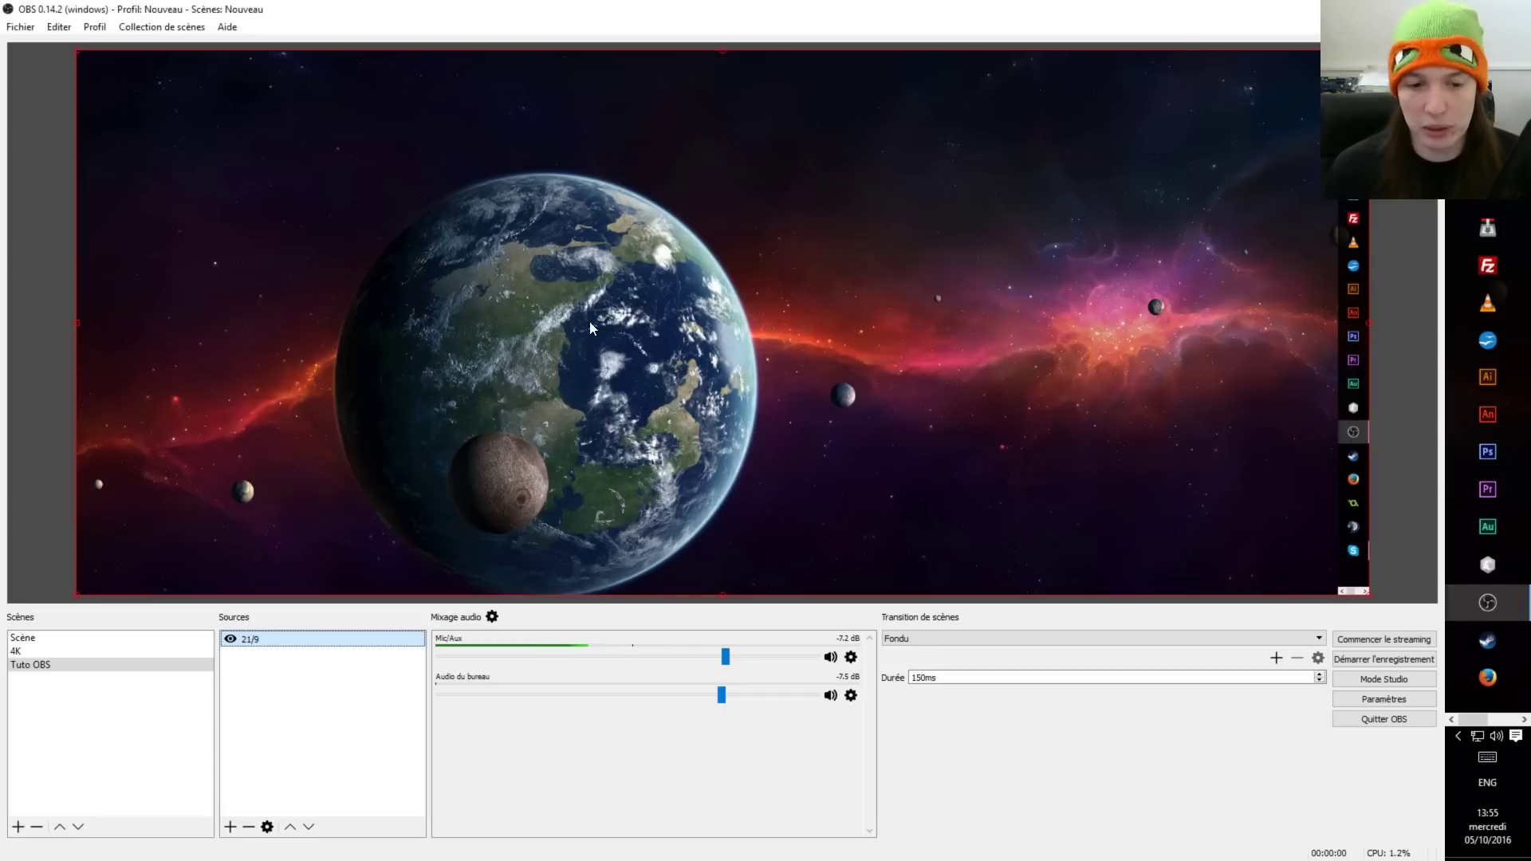
Step: Test the 21/9 screen capture by opening a File Explorer window and Photoshop on the captured screen
{"action": "key", "text": "super+e"}
{"action": "mouse_move", "coordinate": [817, 180]}
{"action": "left_mouse_down"}
{"action": "mouse_move", "coordinate": [682, 188]}
{"action": "mouse_move", "coordinate": [786, 227]}
{"action": "mouse_move", "coordinate": [773, 182]}
{"action": "mouse_move", "coordinate": [814, 200]}
{"action": "left_mouse_up"}
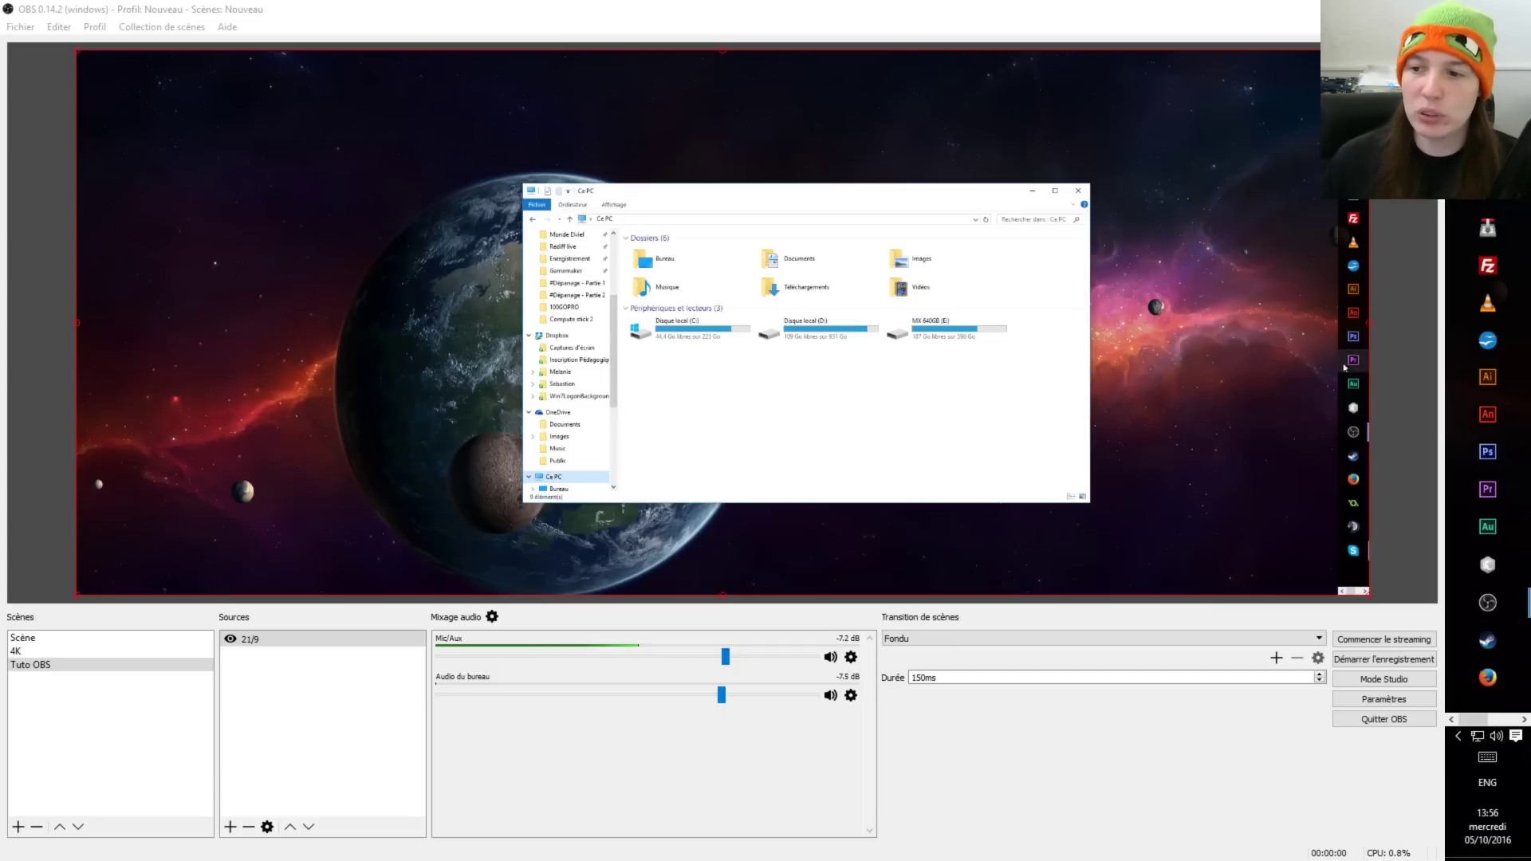
{"action": "left_click", "coordinate": [1353, 335]}
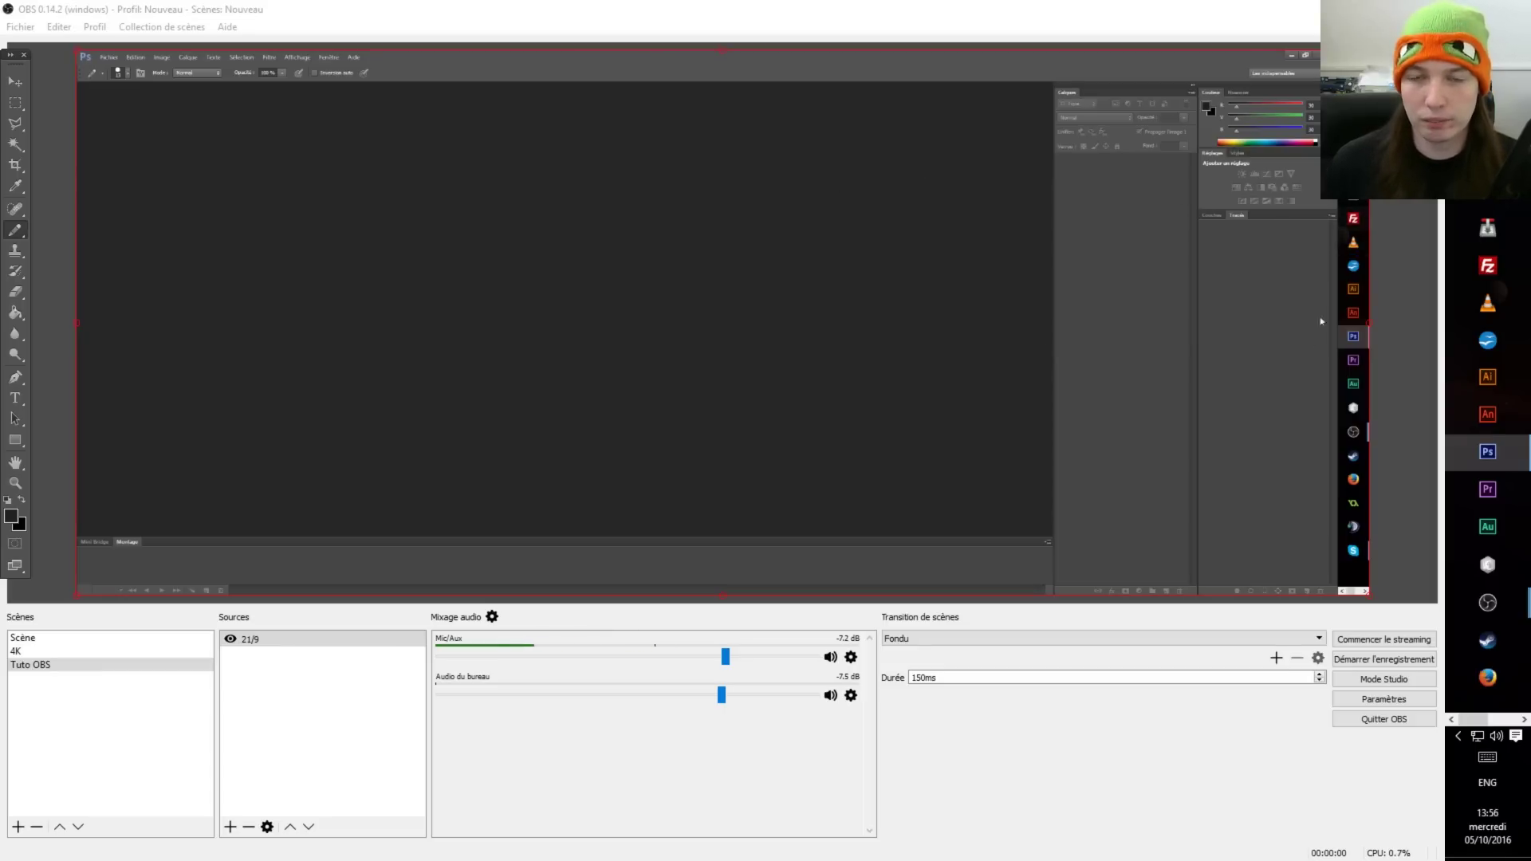
{"action": "left_click", "coordinate": [1288, 58]}
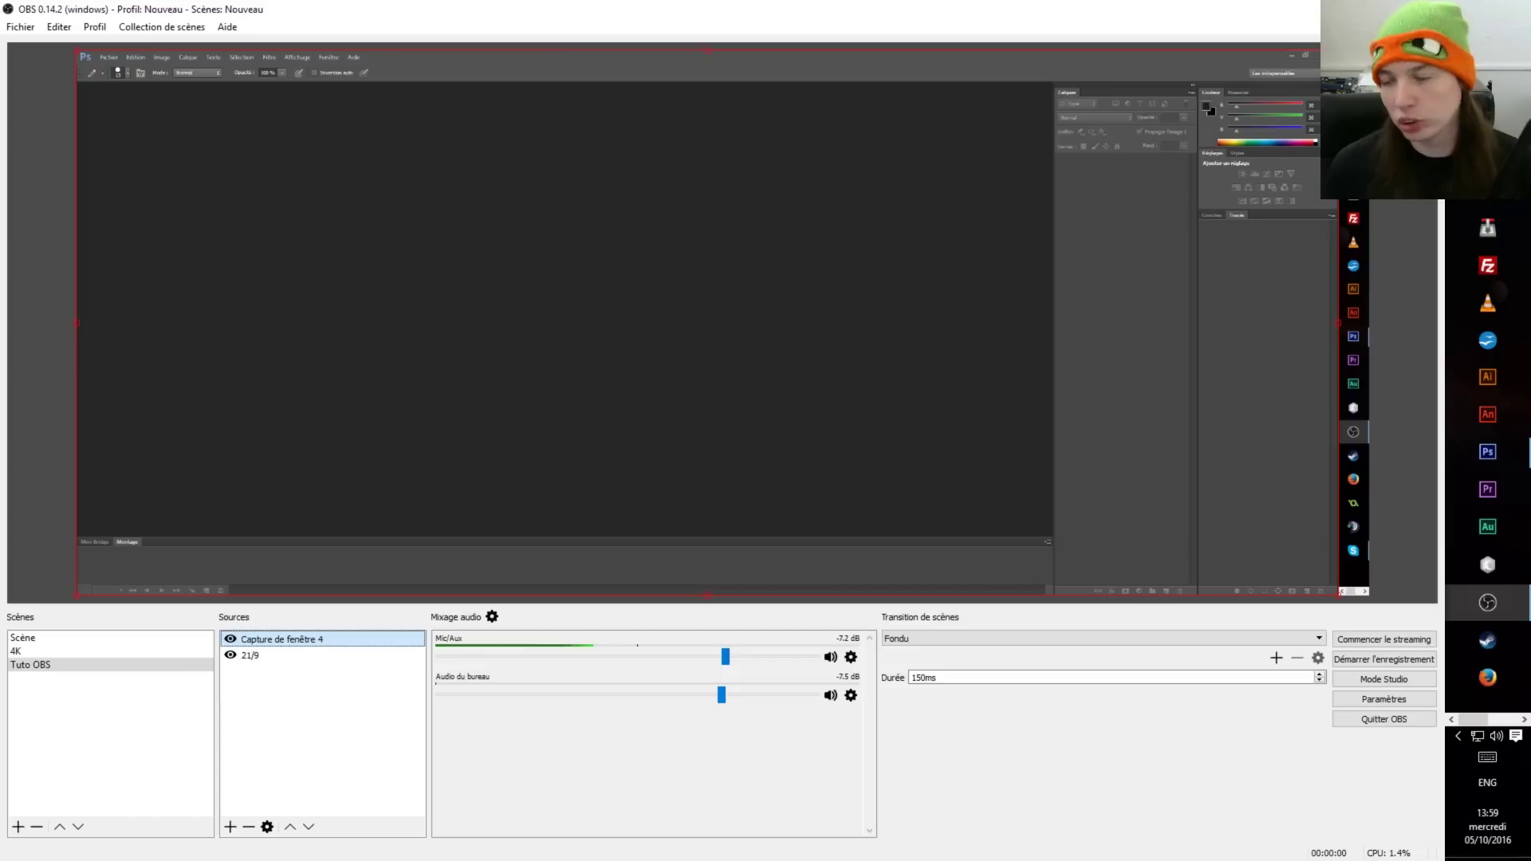
Step: Remove the Capture de fenêtre 4 source, and minimize and restore Photoshop on the captured screen
{"action": "key", "text": "Delete"}
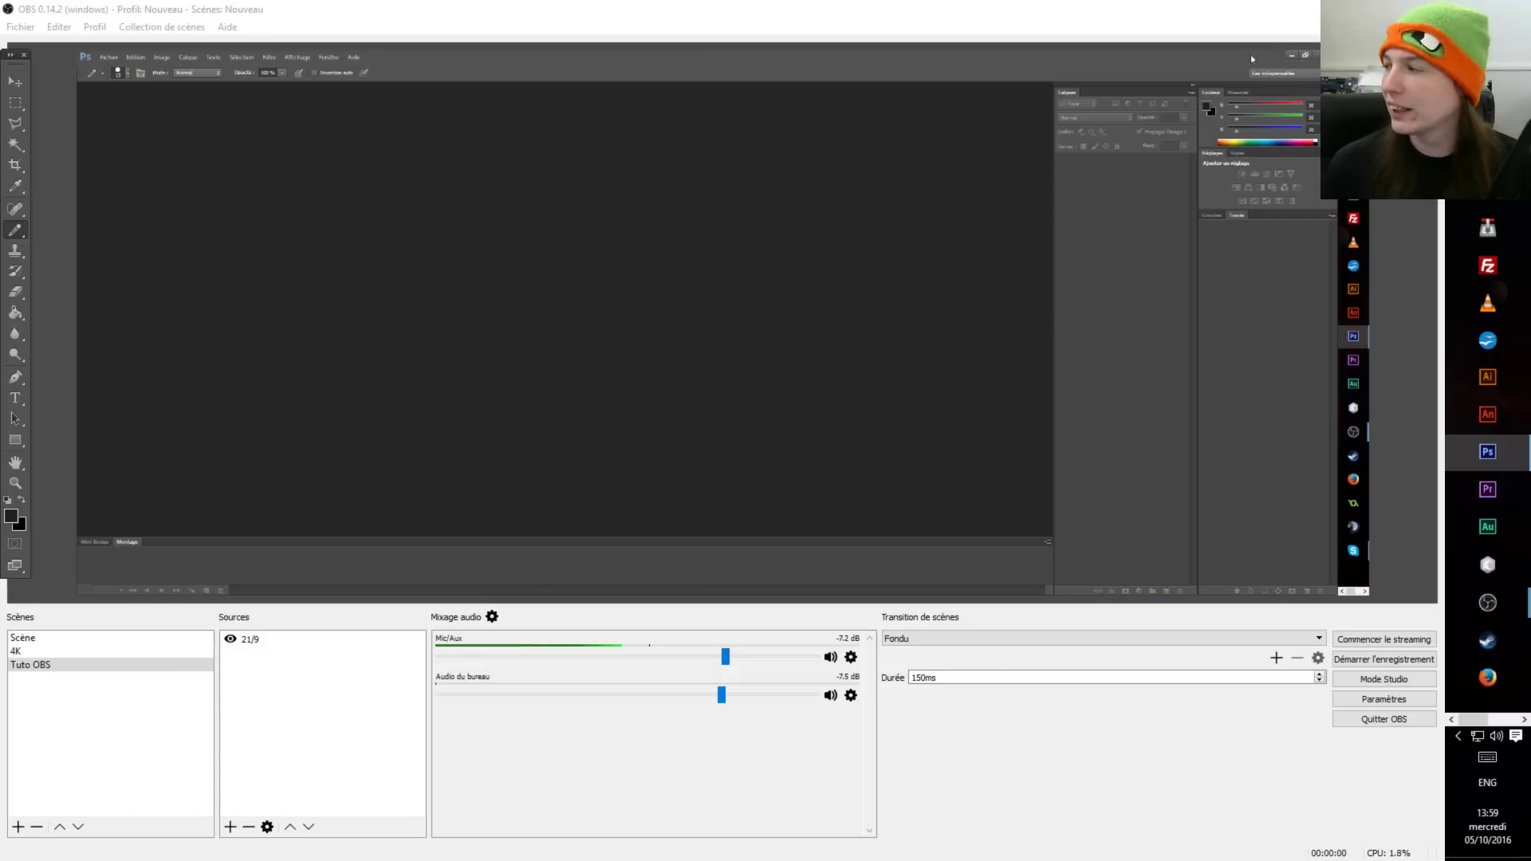
{"action": "left_click", "coordinate": [1290, 55]}
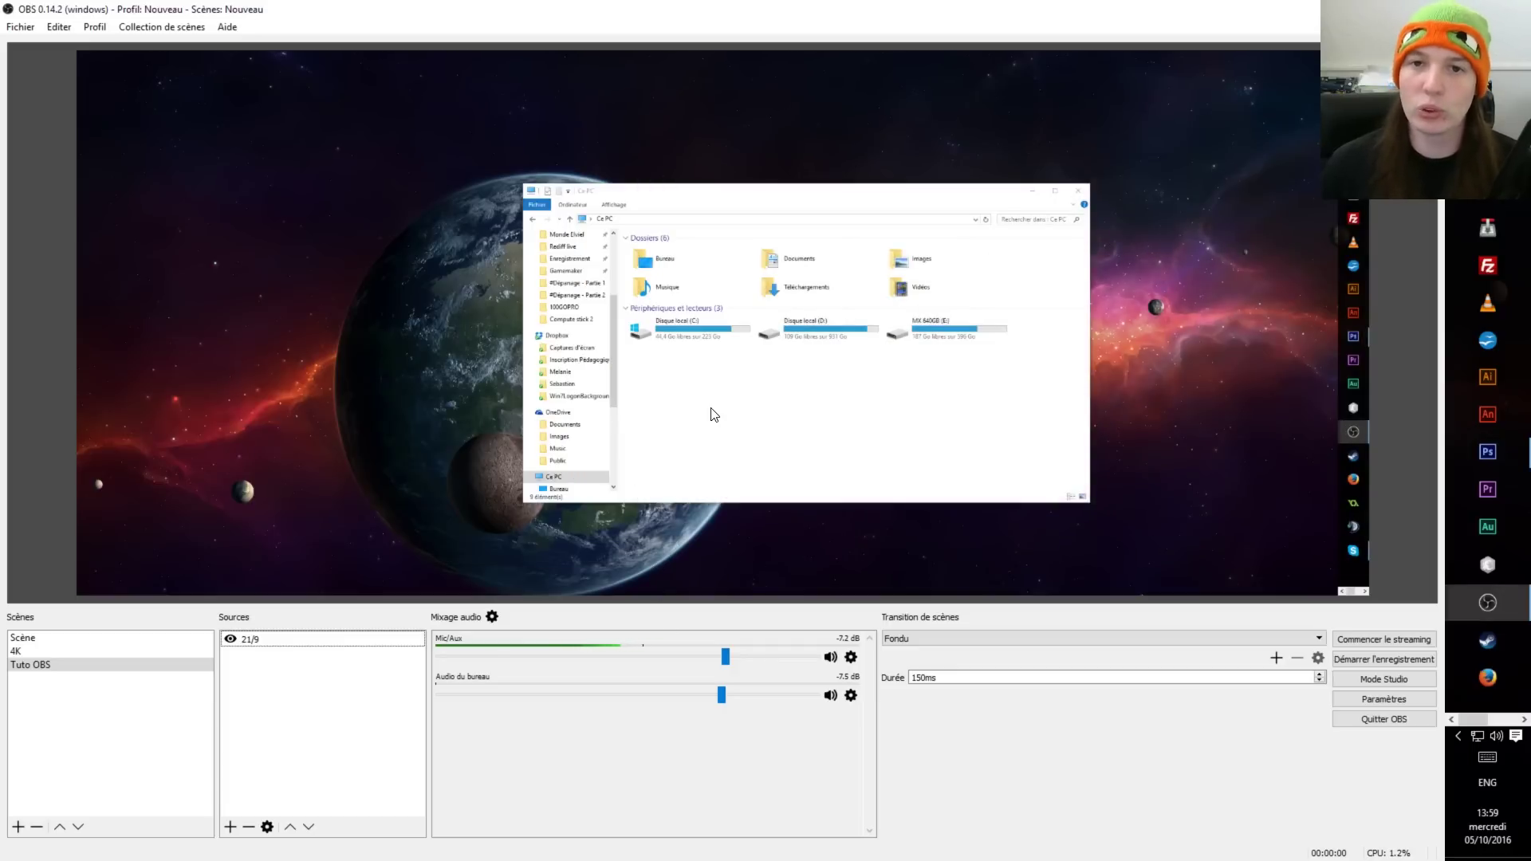
{"action": "key", "text": "alt+Tab"}
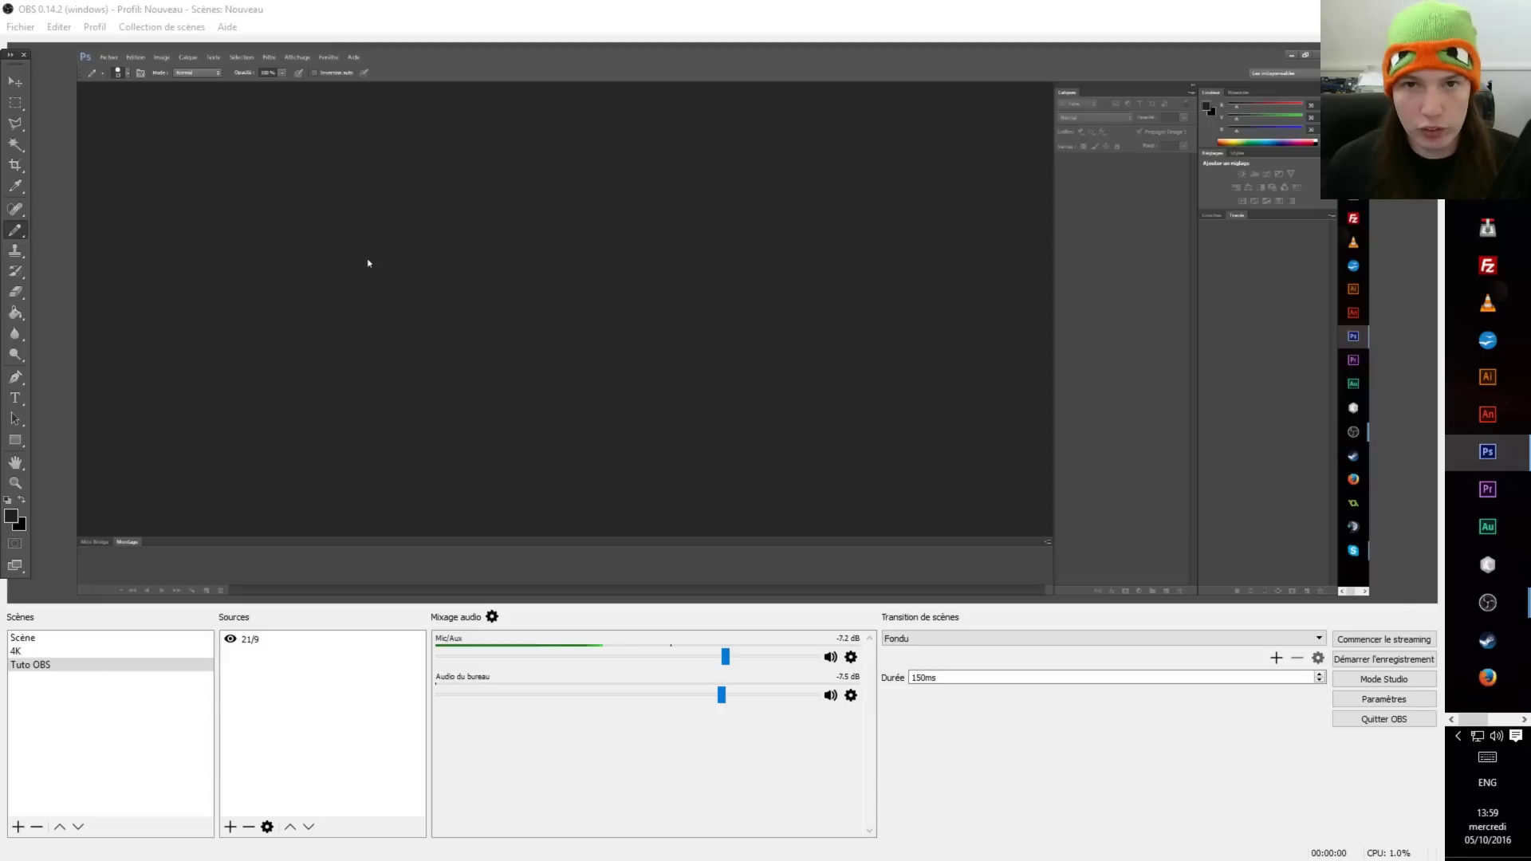
Step: Add a new window capture source named Photoshop that captures the [Photoshop.exe]: Adobe Photoshop CS6 window
{"action": "left_click", "coordinate": [231, 826]}
{"action": "left_click", "coordinate": [342, 744]}
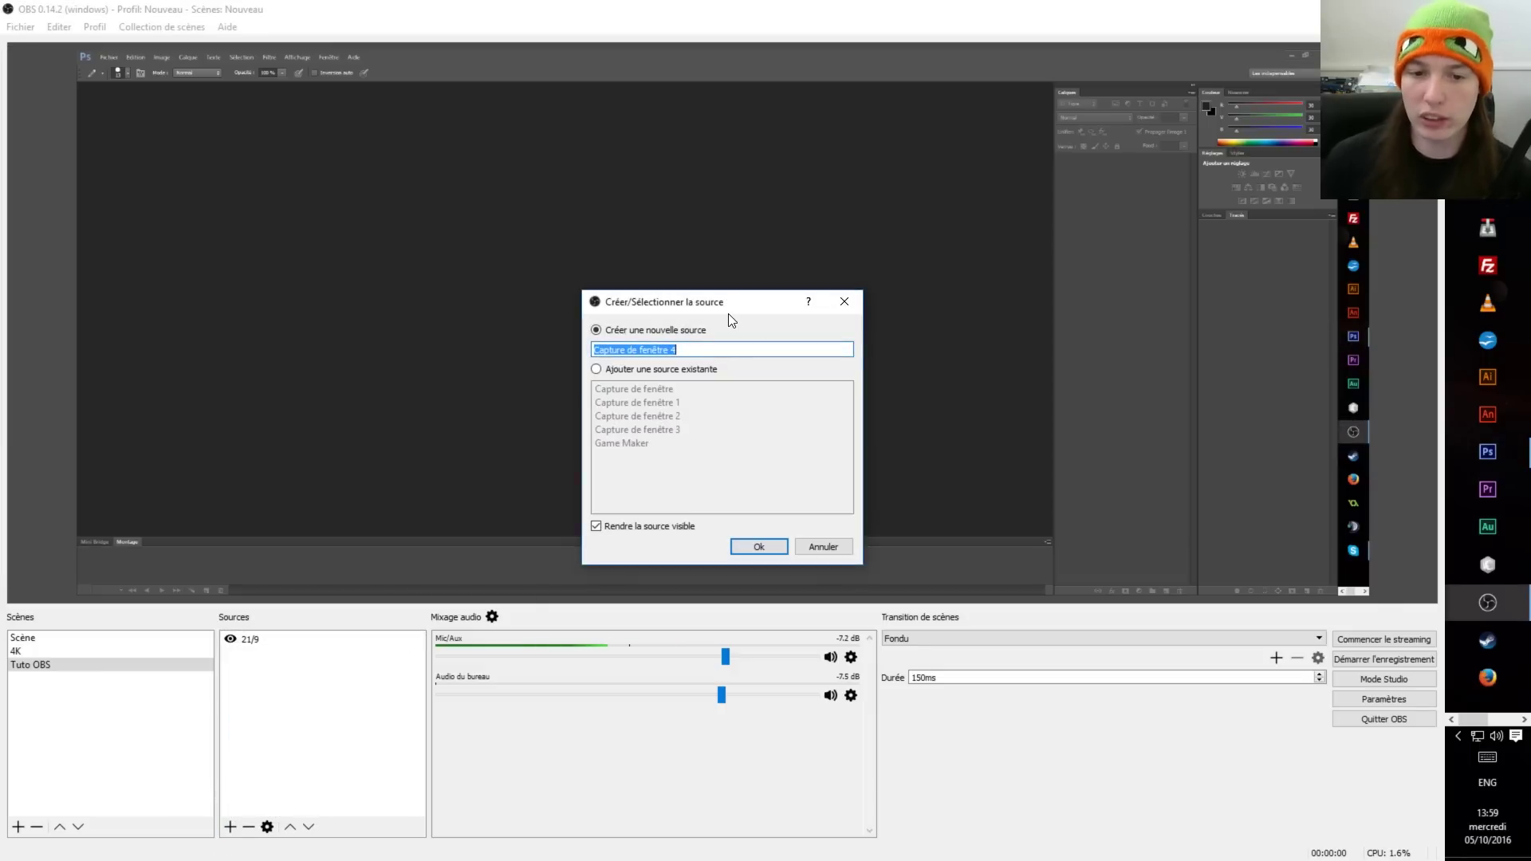
{"action": "type", "text": "Photoshop"}
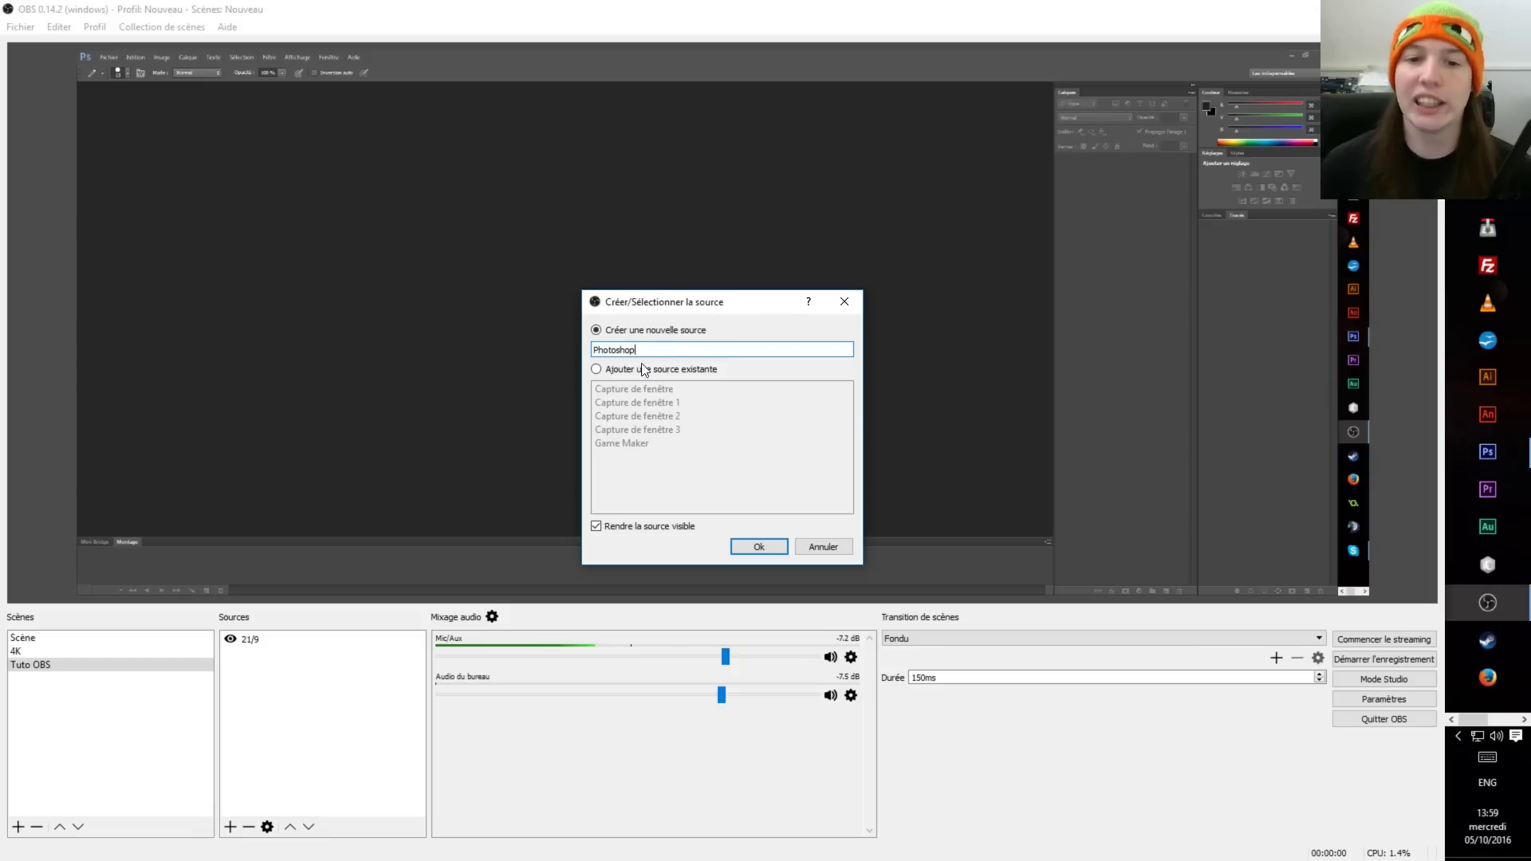
{"action": "left_click", "coordinate": [757, 546]}
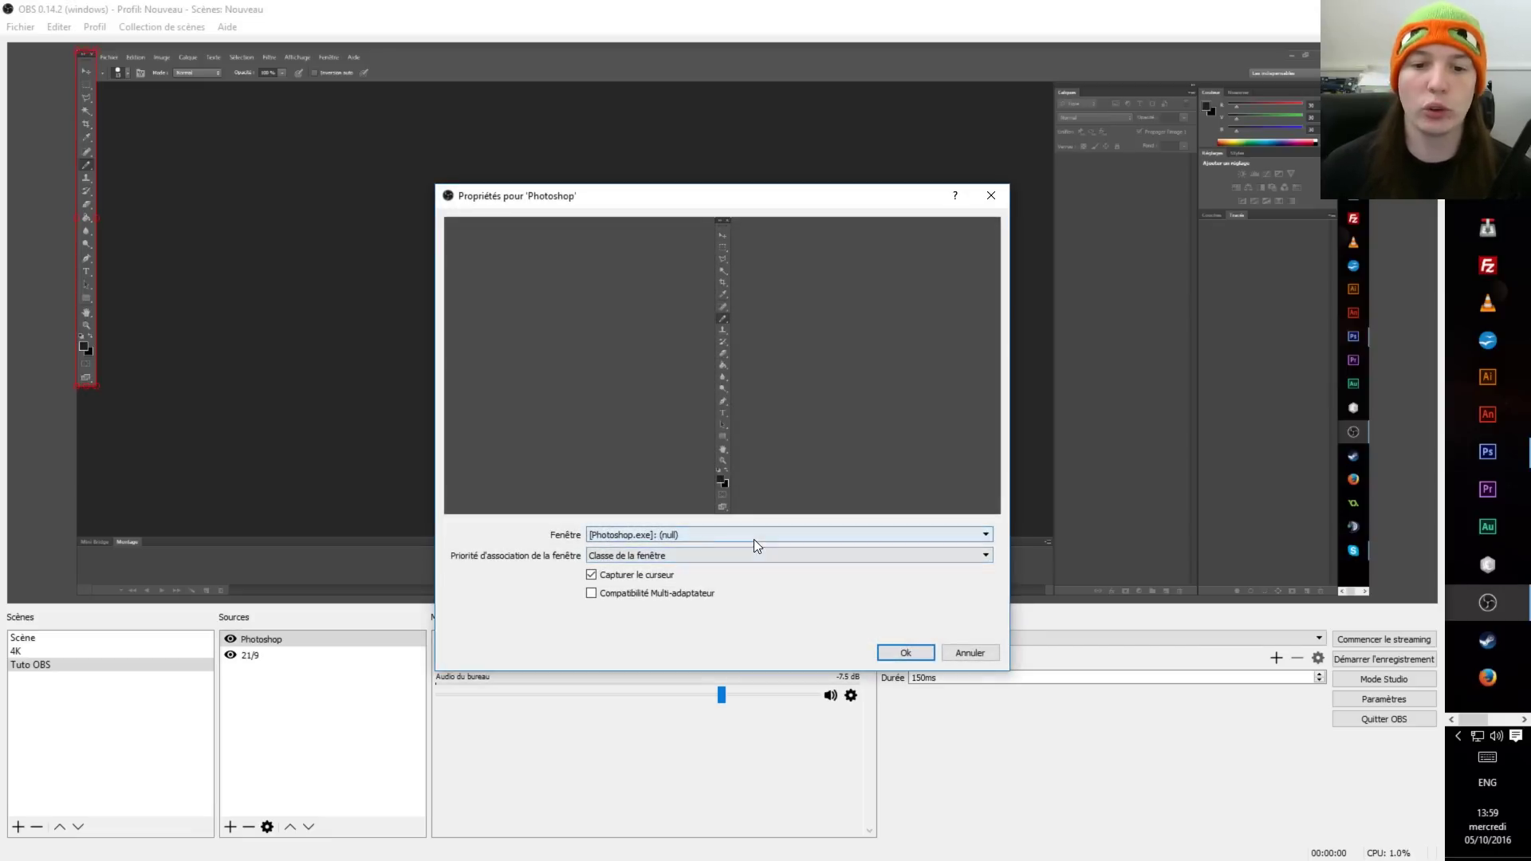
{"action": "left_click", "coordinate": [660, 535]}
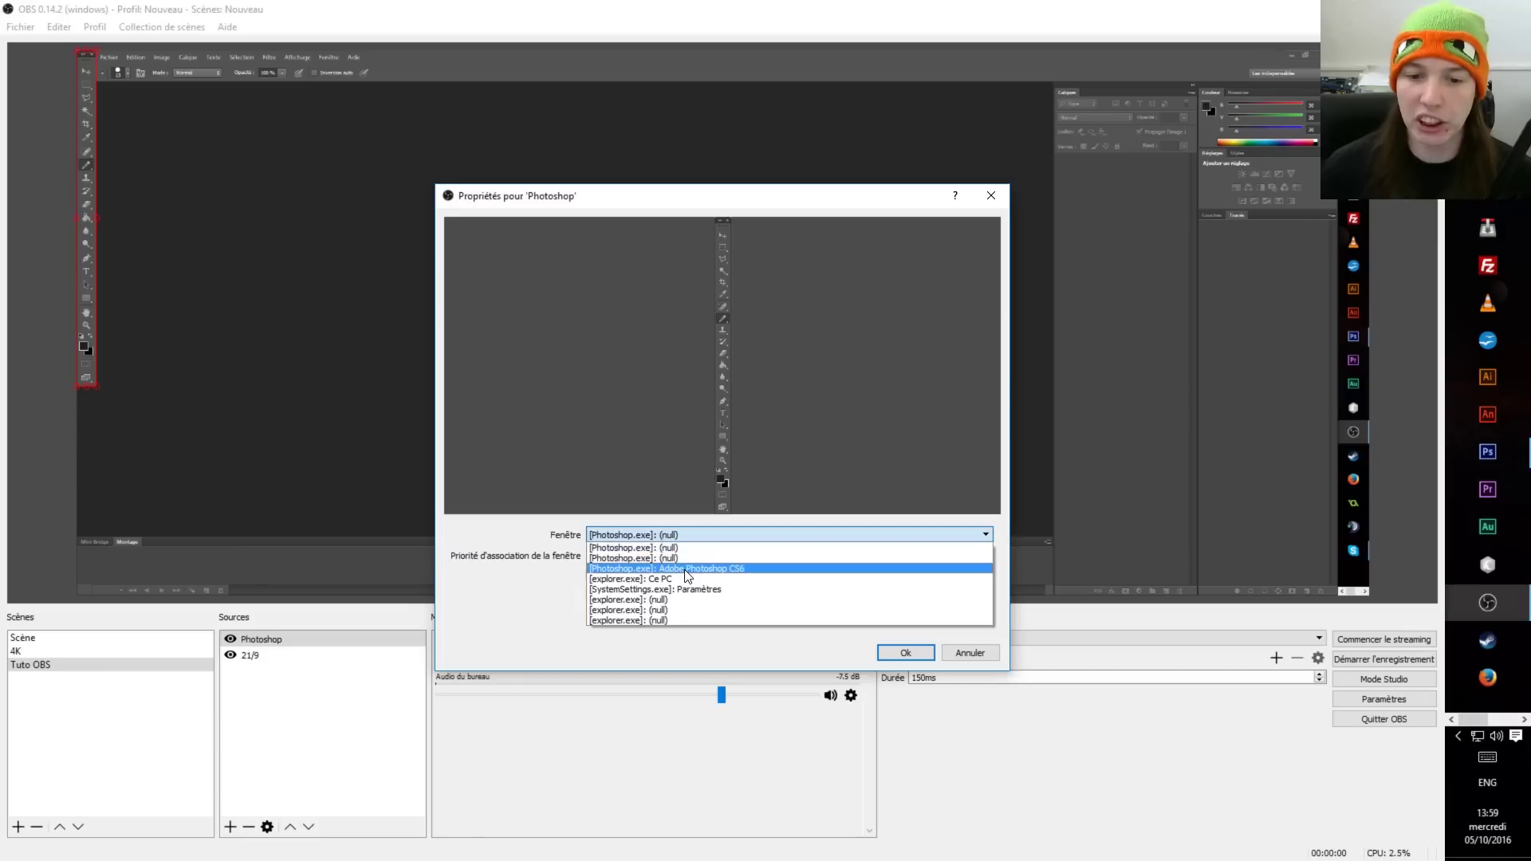
{"action": "left_click", "coordinate": [682, 566]}
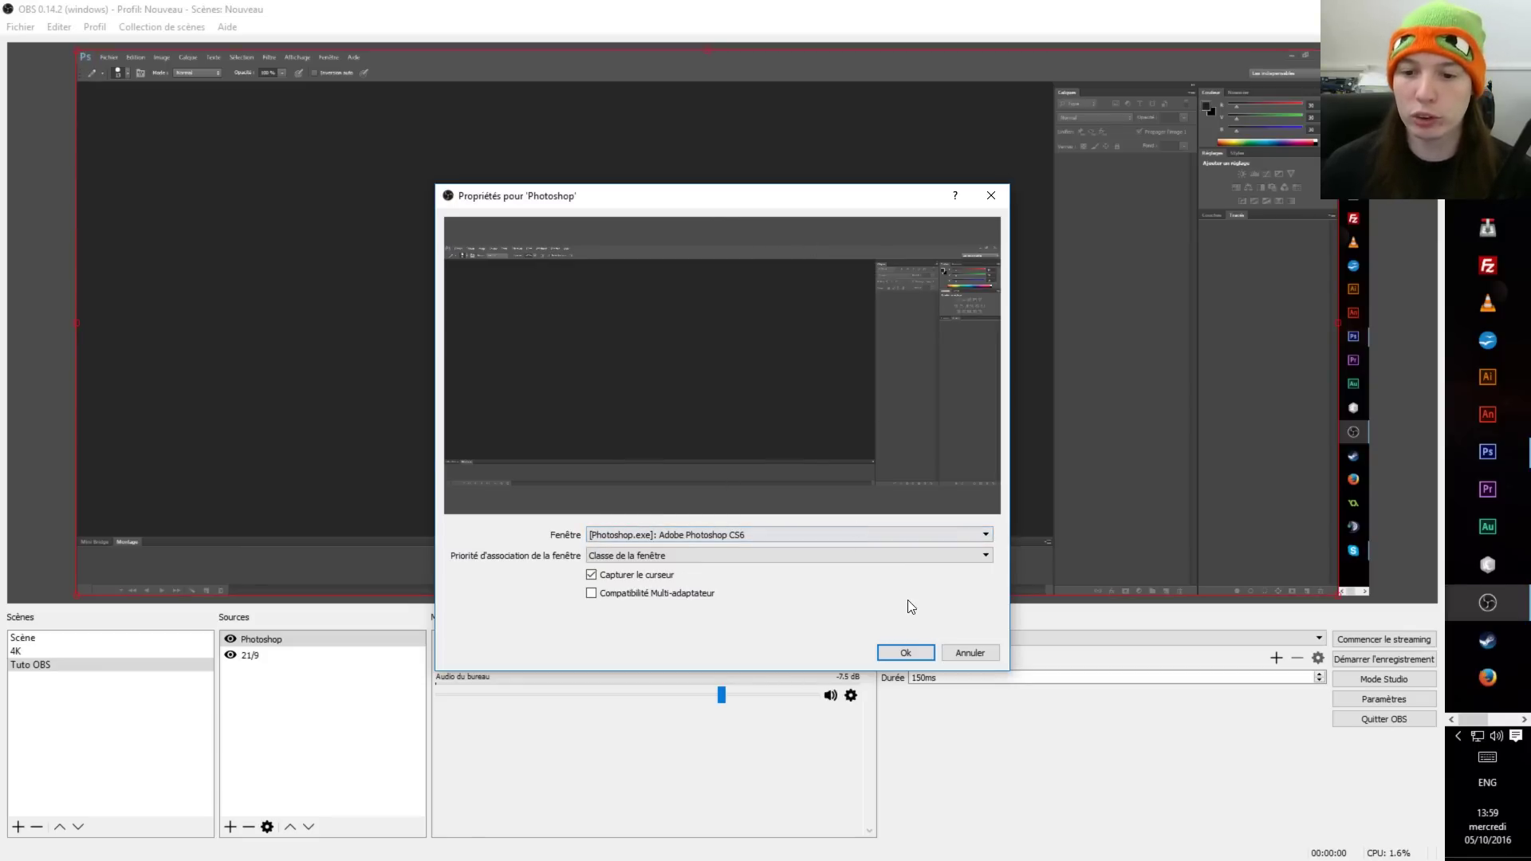
{"action": "left_click", "coordinate": [908, 652]}
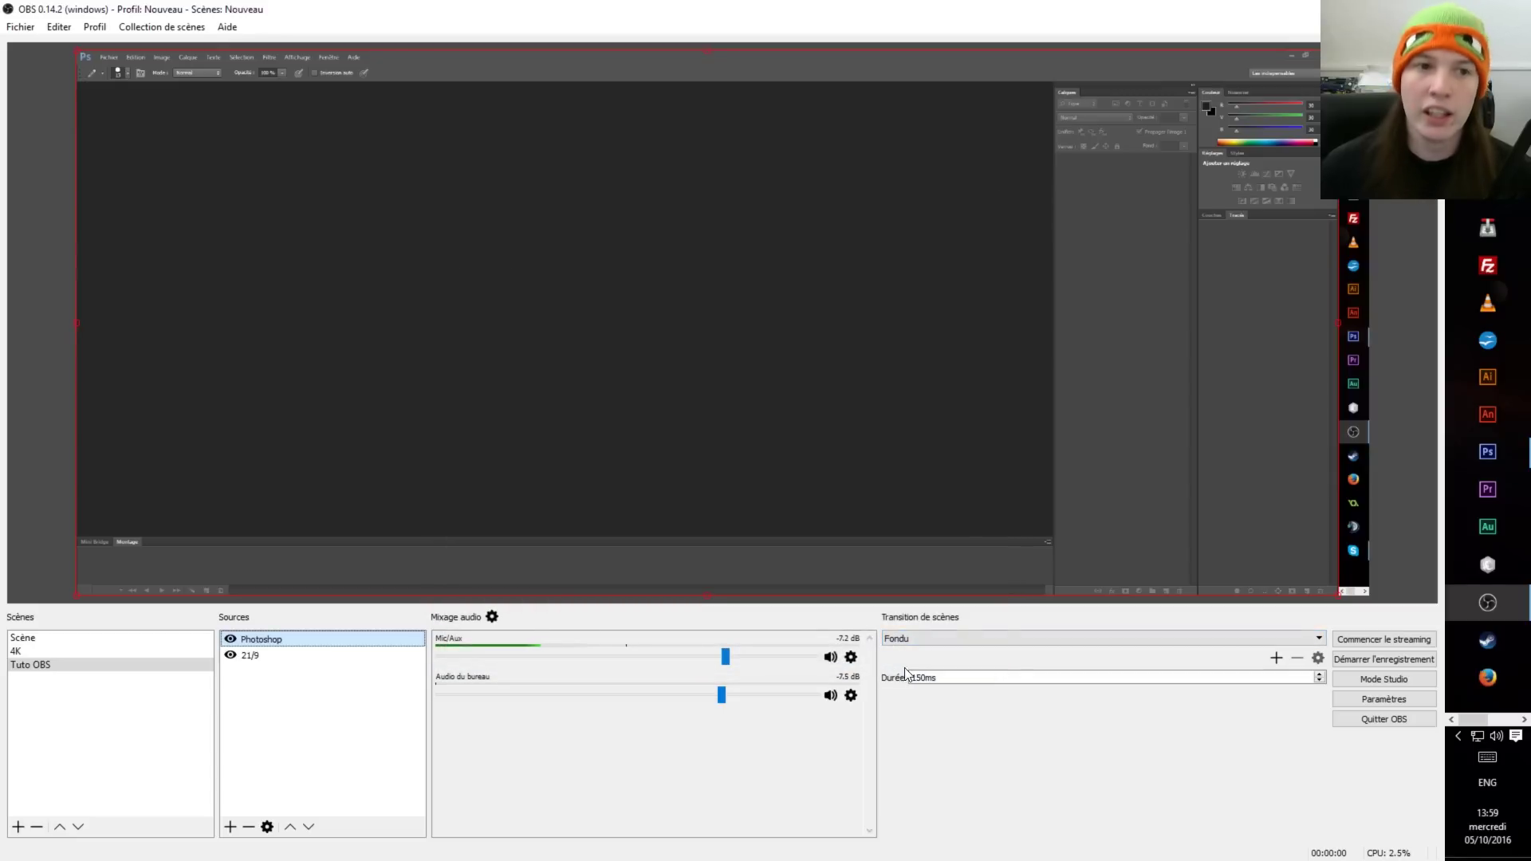
Step: Reposition the Photoshop window capture so it sits centred on the canvas, and hide the 21/9 source
{"action": "left_click_drag", "start_coordinate": [908, 165], "coordinate": [924, 496]}
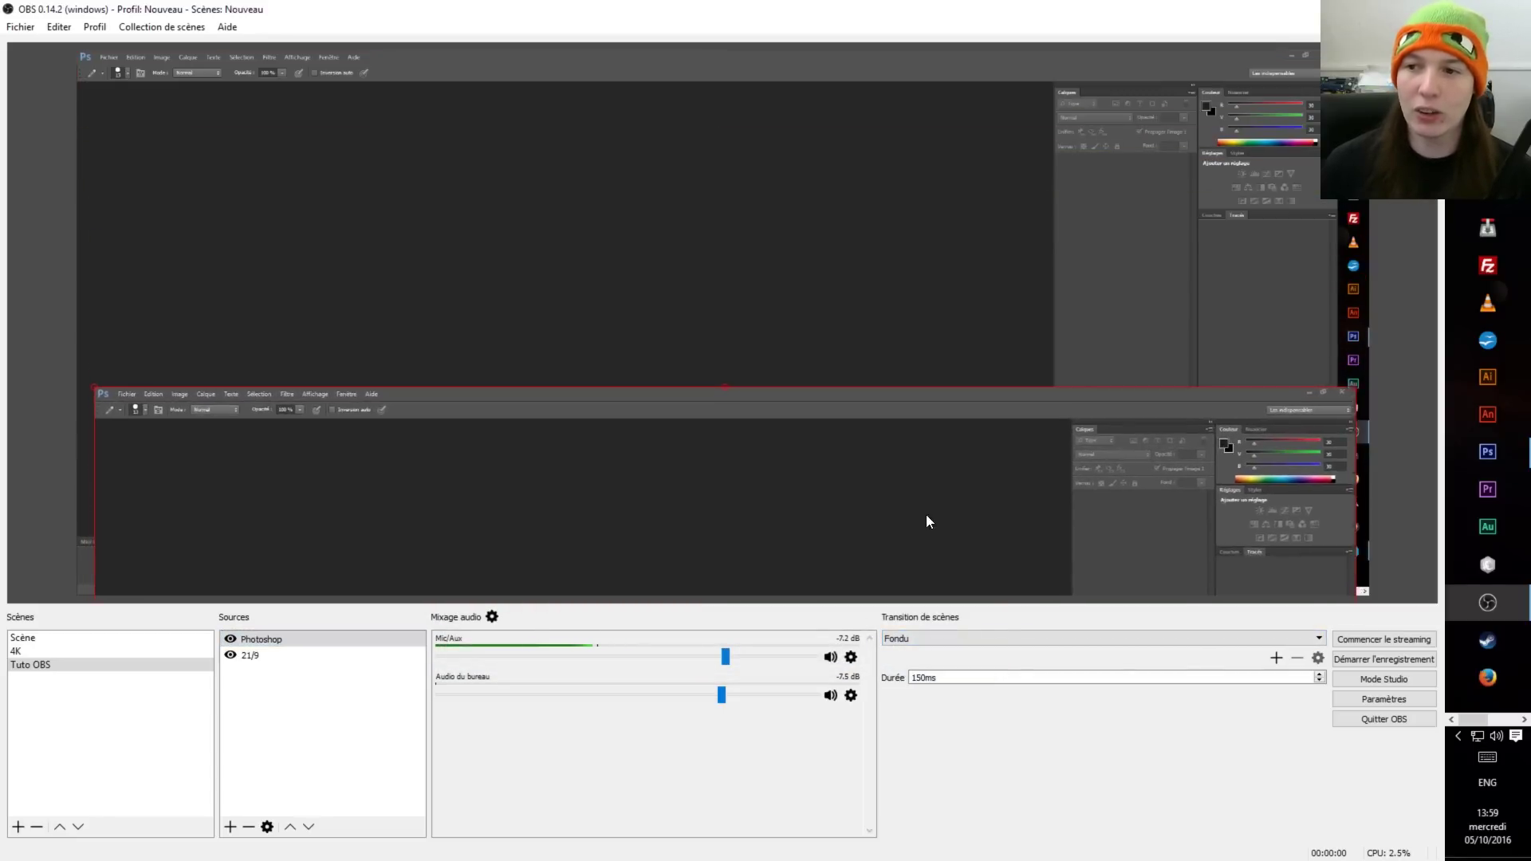
{"action": "left_click", "coordinate": [1324, 480]}
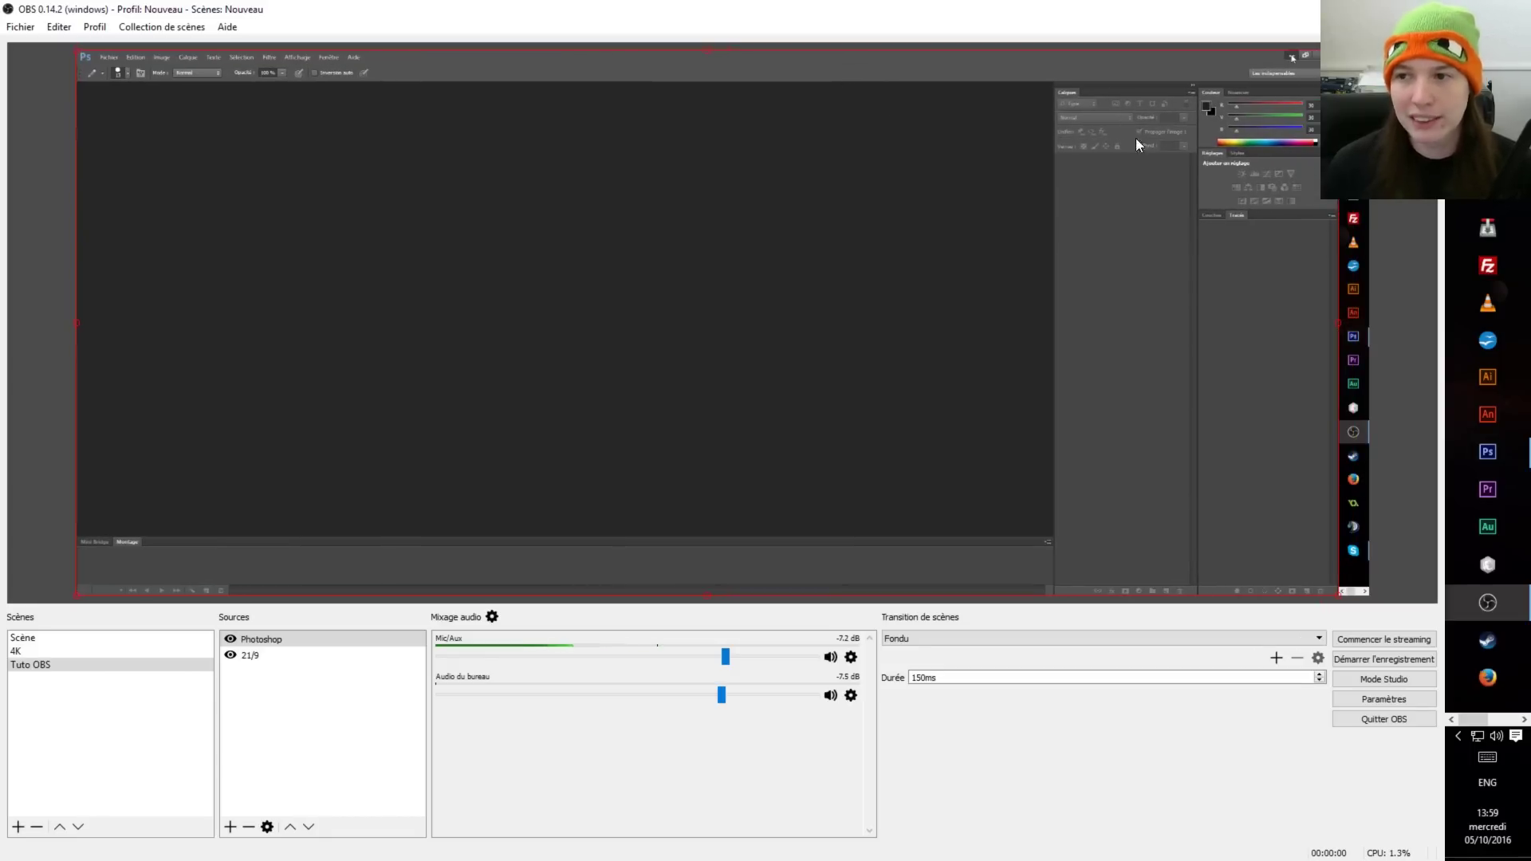
{"action": "left_click", "coordinate": [230, 656]}
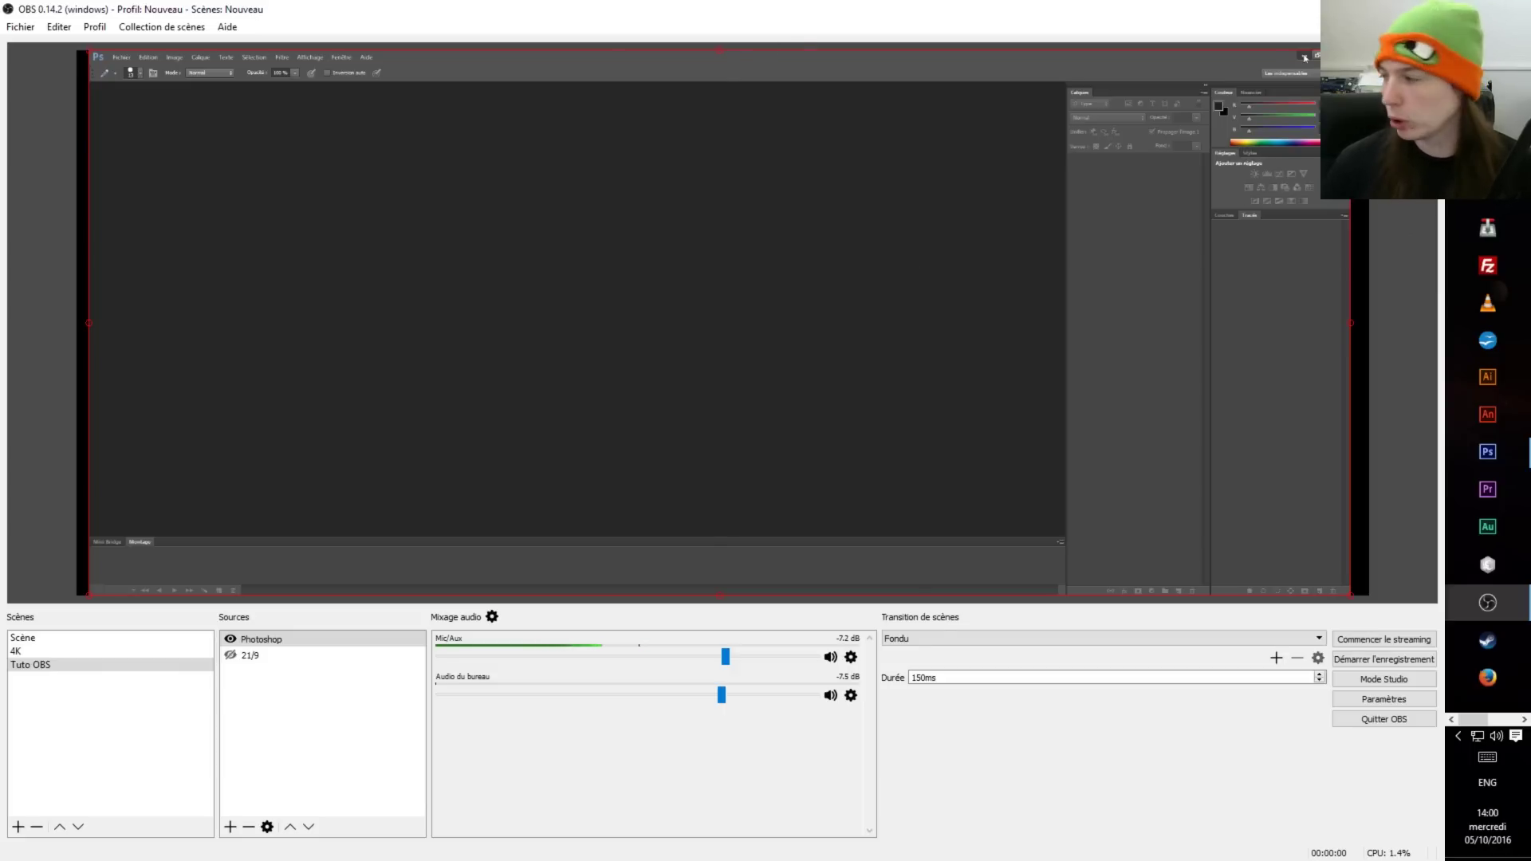
{"action": "left_click", "coordinate": [789, 331]}
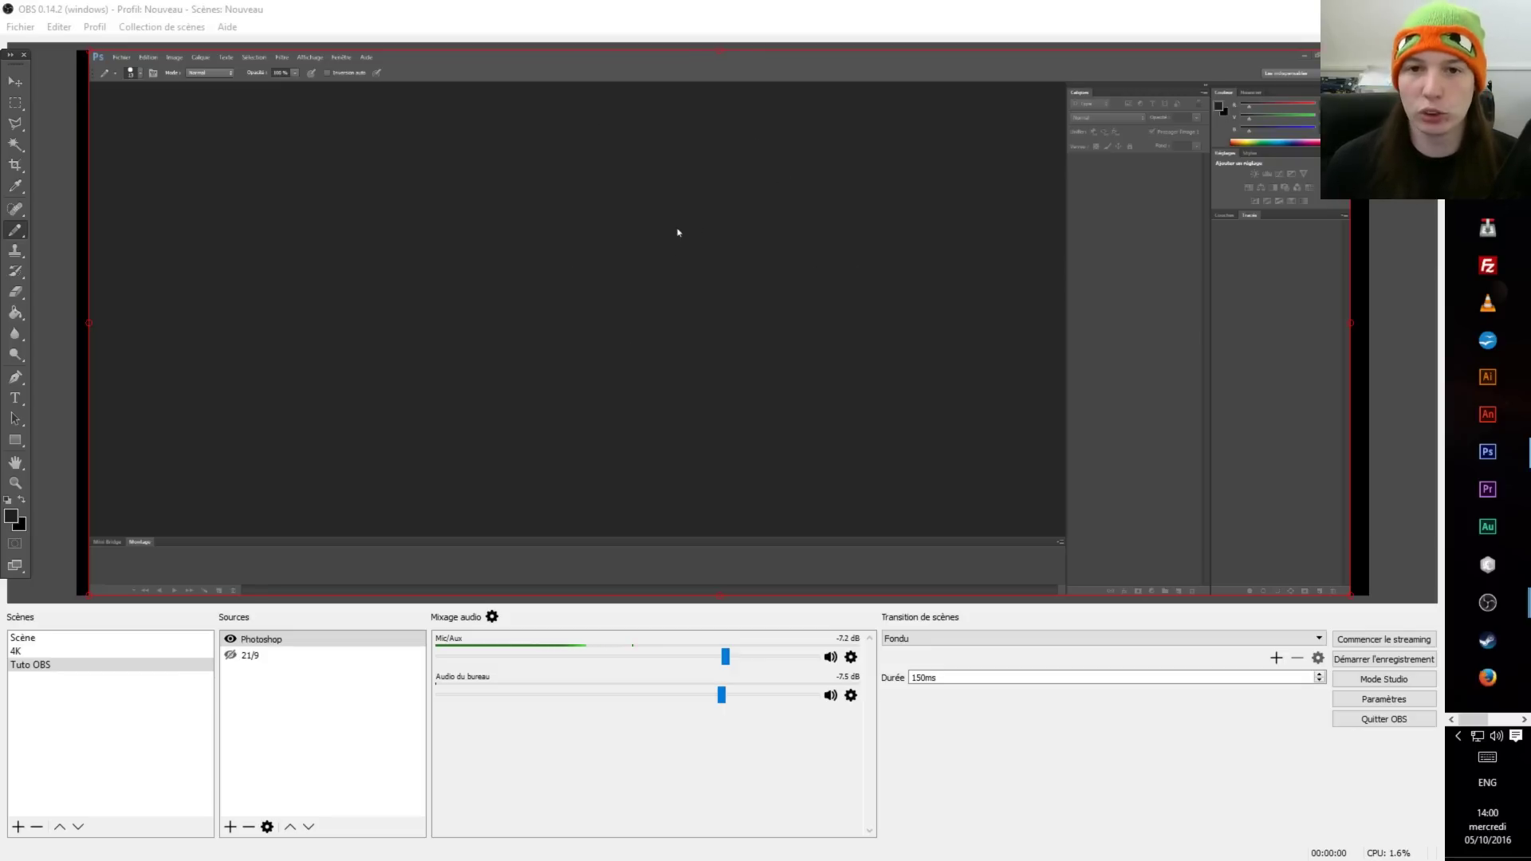
Step: Show the 21/9 source again, and switch the Photoshop source's visibility off and back on
{"action": "left_click", "coordinate": [231, 655]}
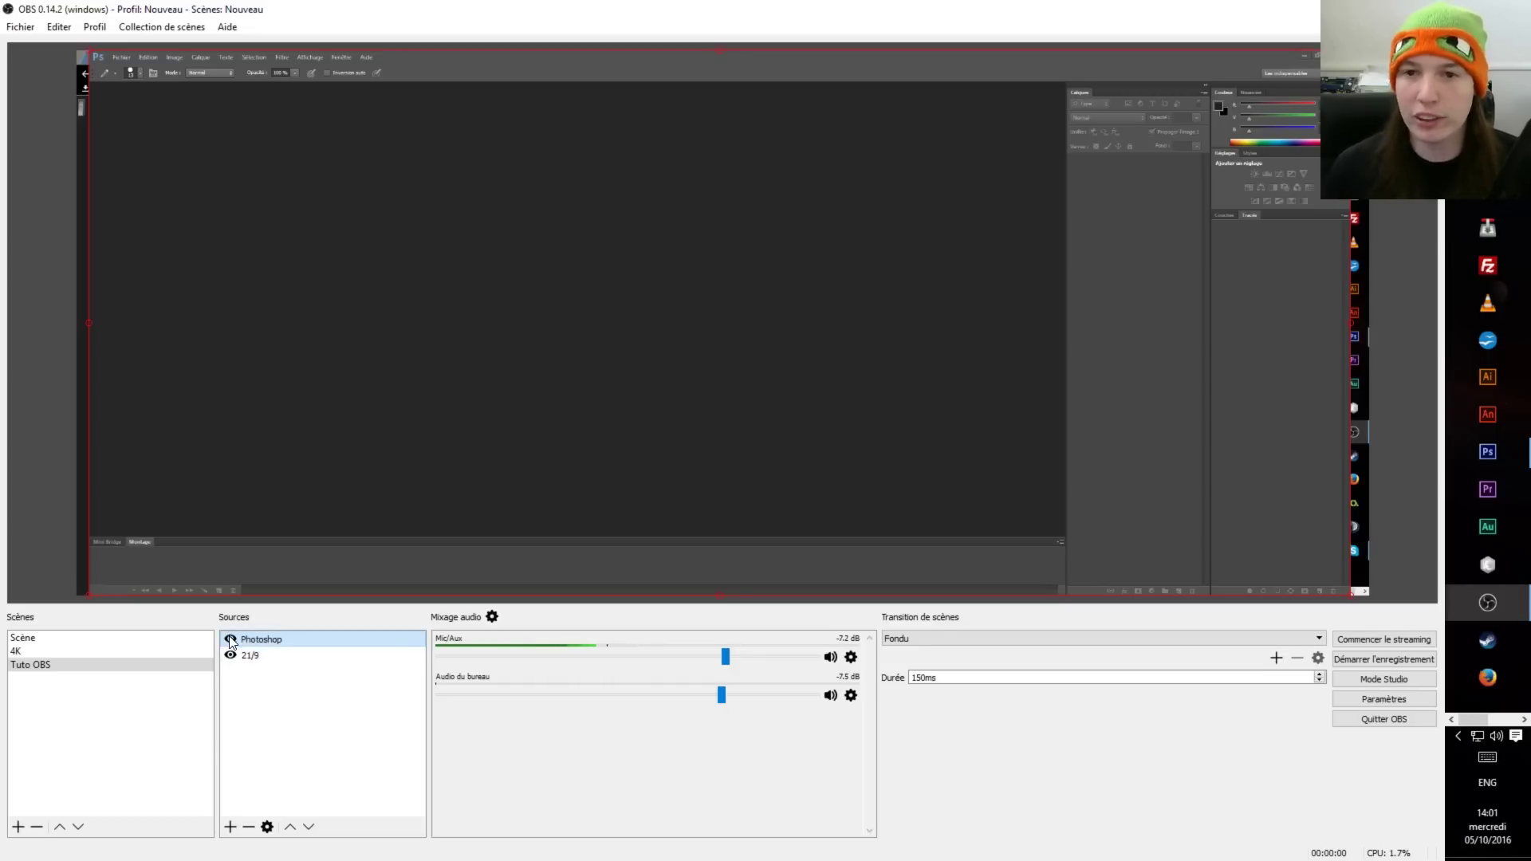
{"action": "left_click", "coordinate": [230, 639]}
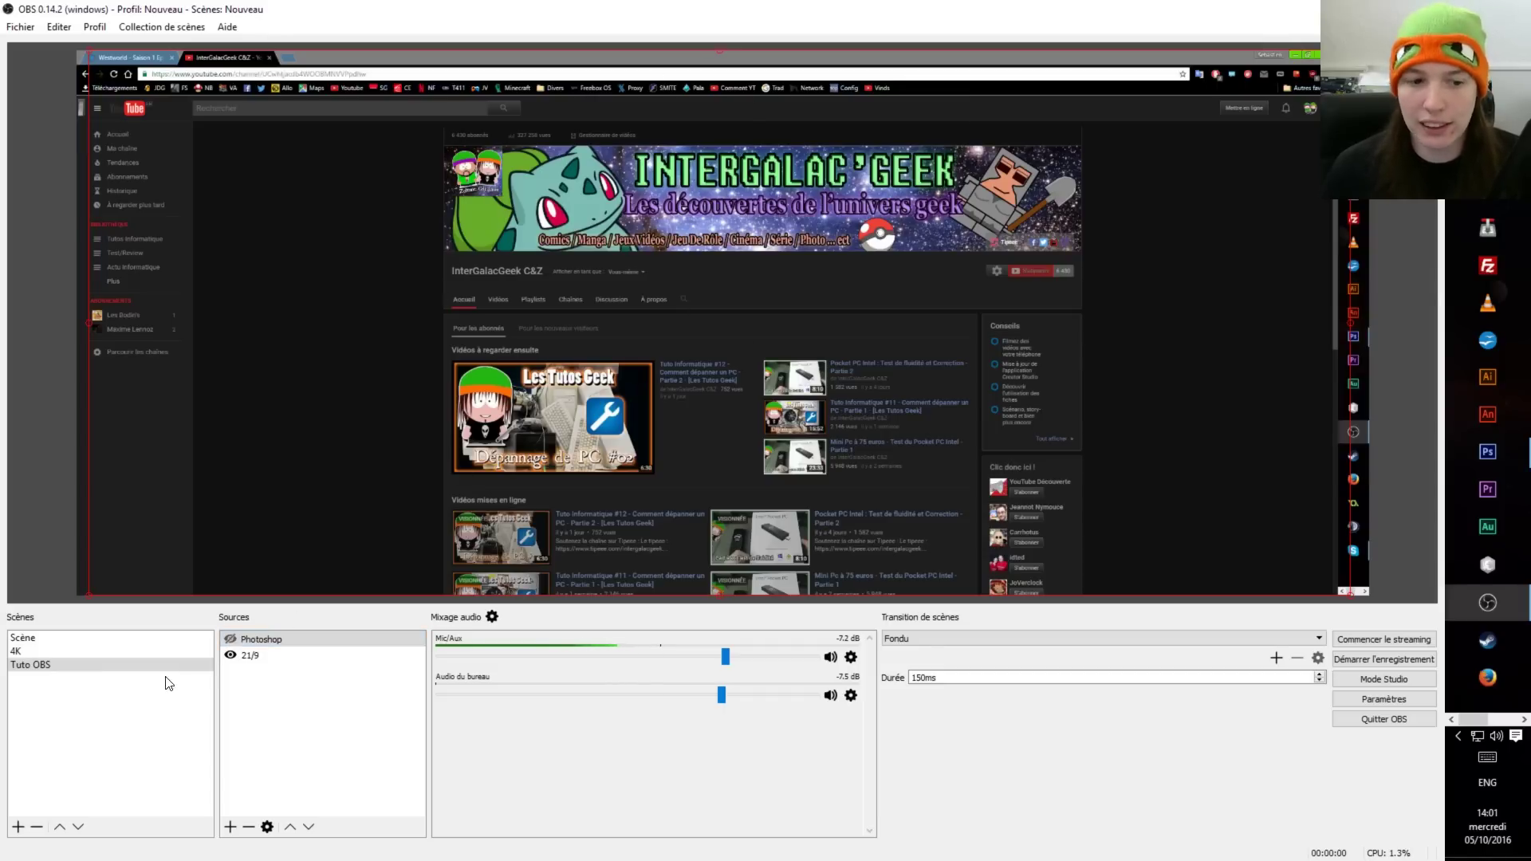
{"action": "left_click", "coordinate": [231, 639]}
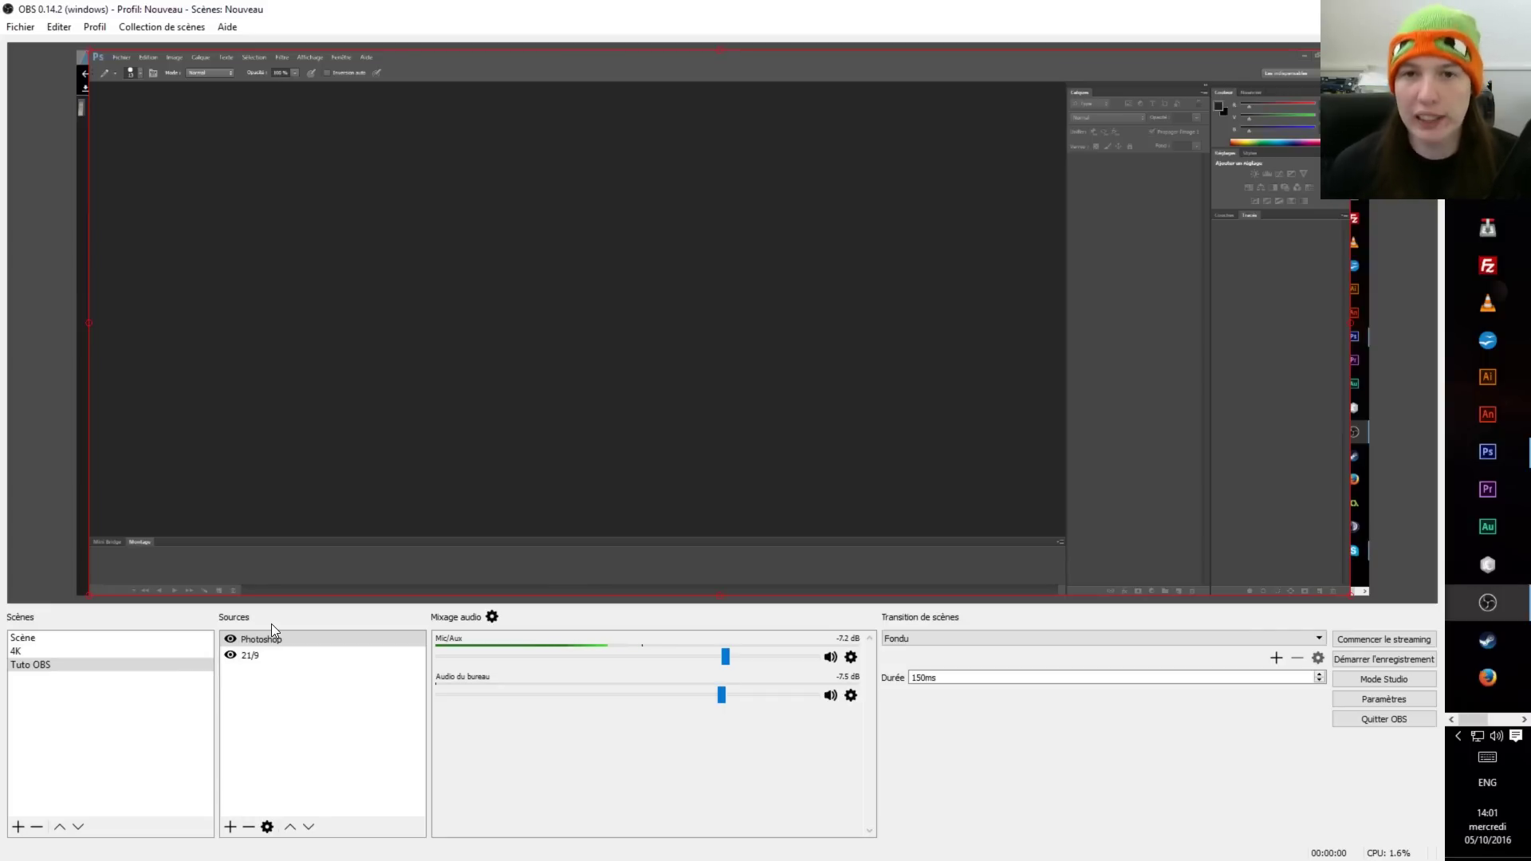
Step: Add a new game capture source, view its properties, and remove it from the scene again
{"action": "left_click", "coordinate": [229, 826]}
{"action": "left_click", "coordinate": [281, 768]}
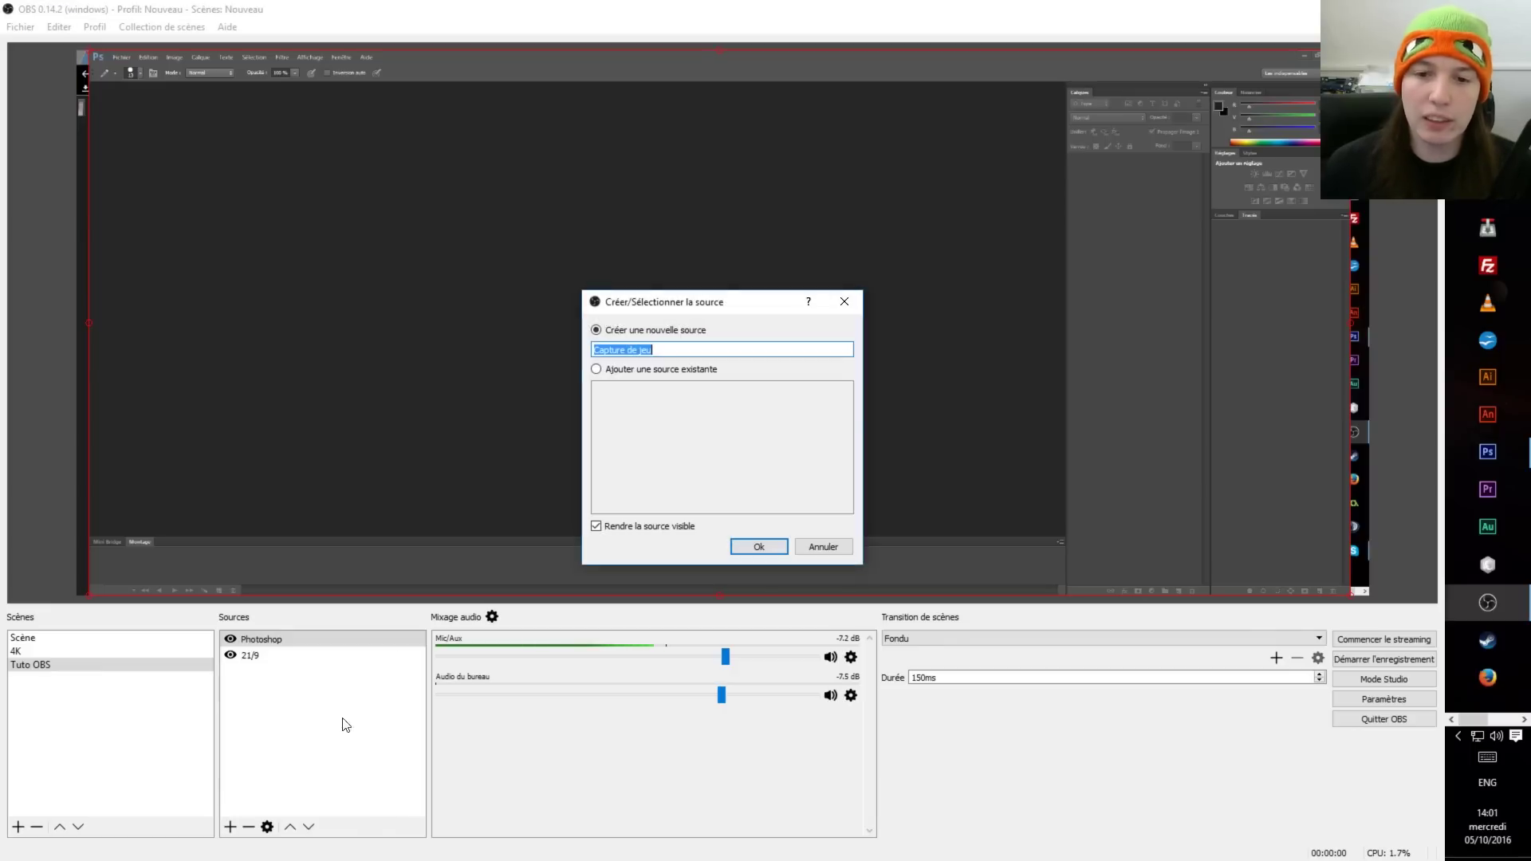
{"action": "left_click", "coordinate": [739, 546]}
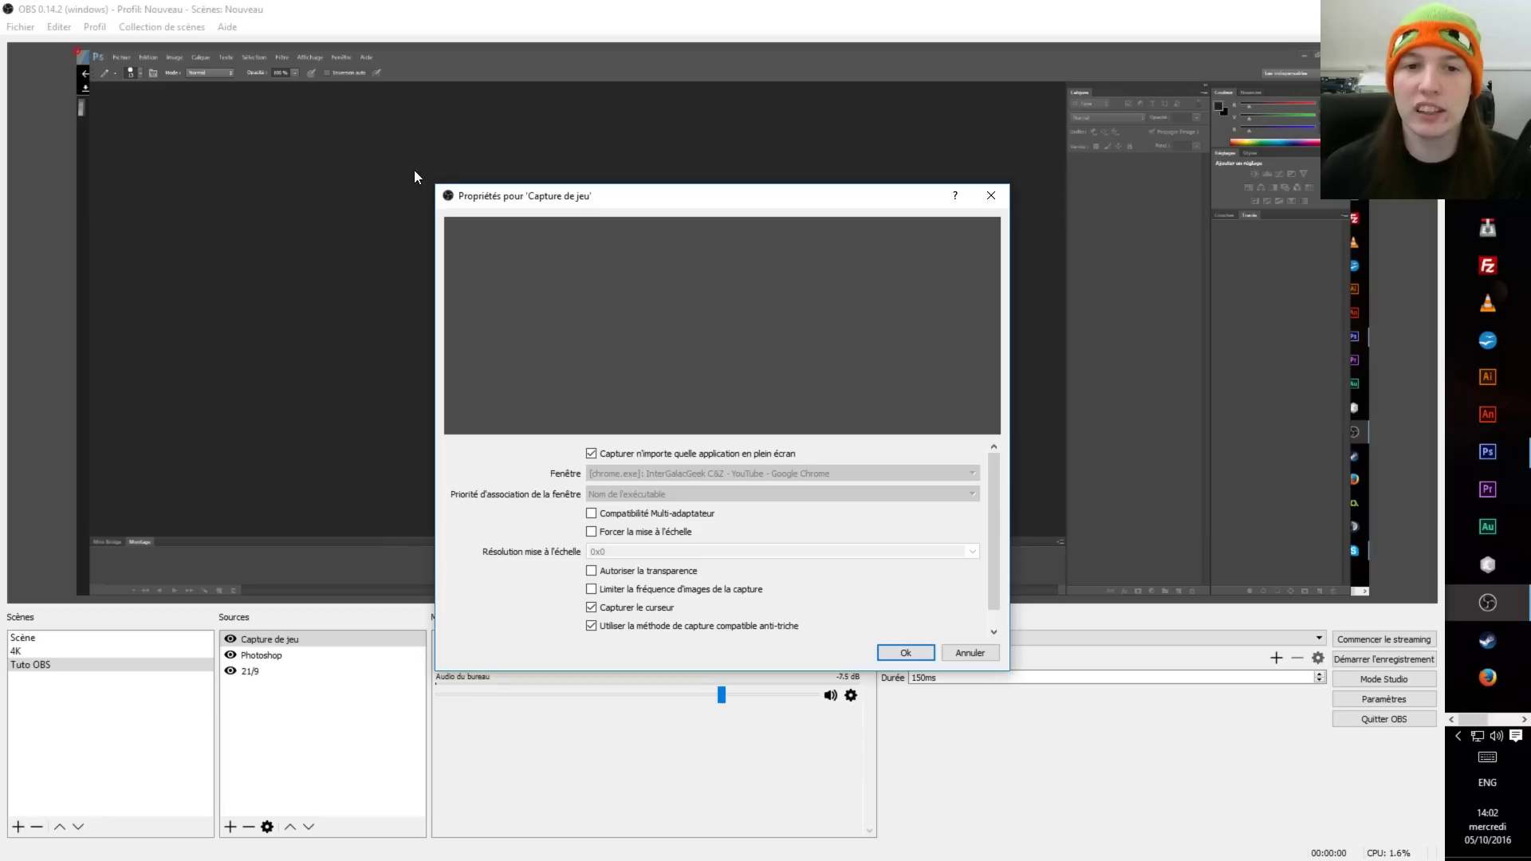
{"action": "left_click", "coordinate": [992, 197]}
{"action": "left_click", "coordinate": [851, 464]}
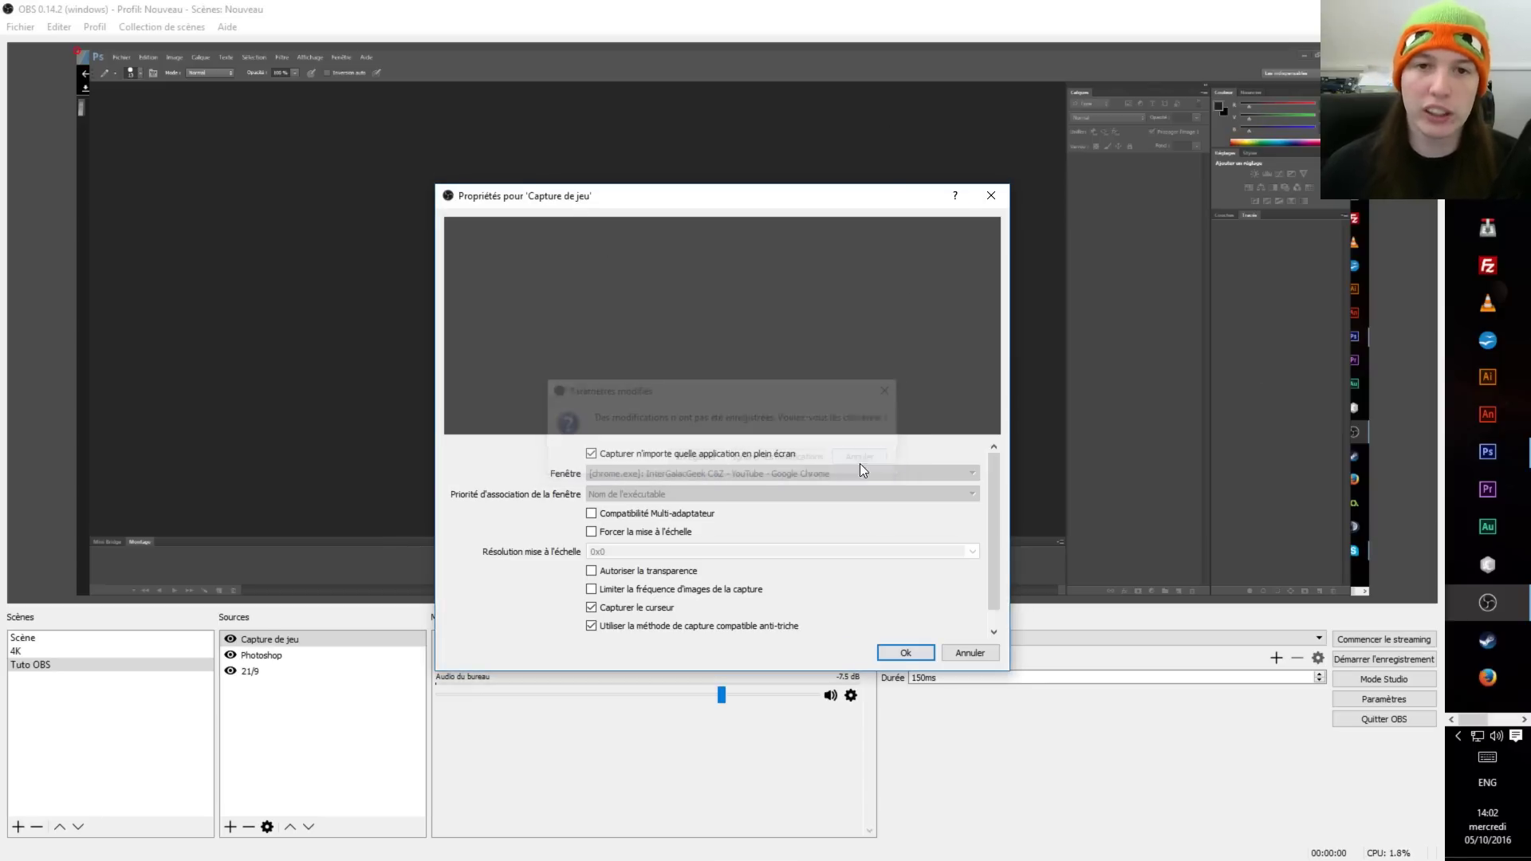
{"action": "key", "text": "Escape"}
{"action": "key", "text": "Delete"}
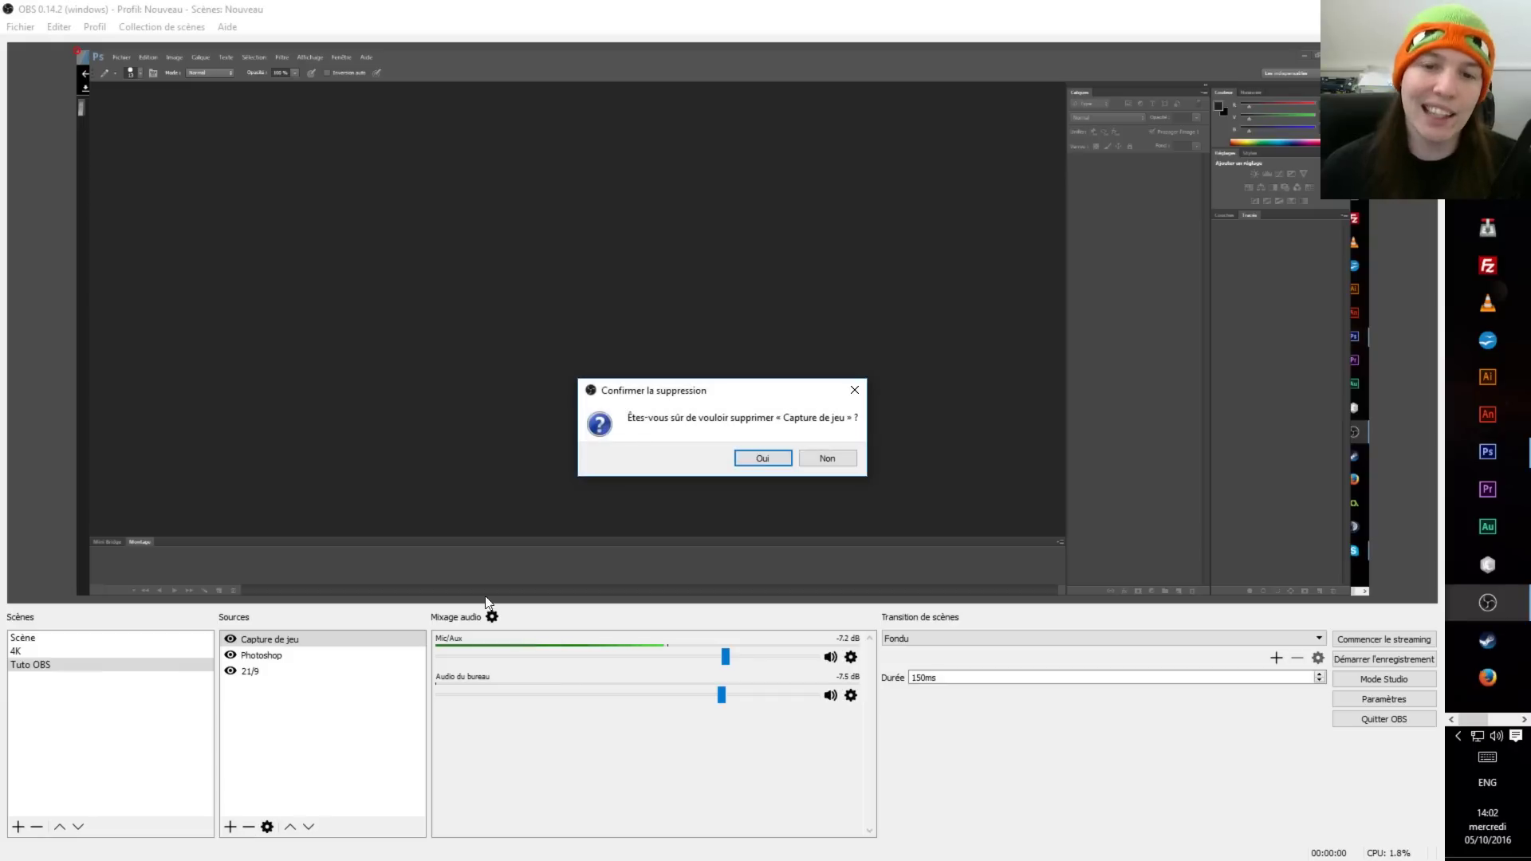
{"action": "left_click", "coordinate": [783, 460]}
Step: Add a new image source using D:/Video Making/Podcast/Avatar.jpg and place it in the lower-right corner of the canvas
{"action": "left_click", "coordinate": [231, 827]}
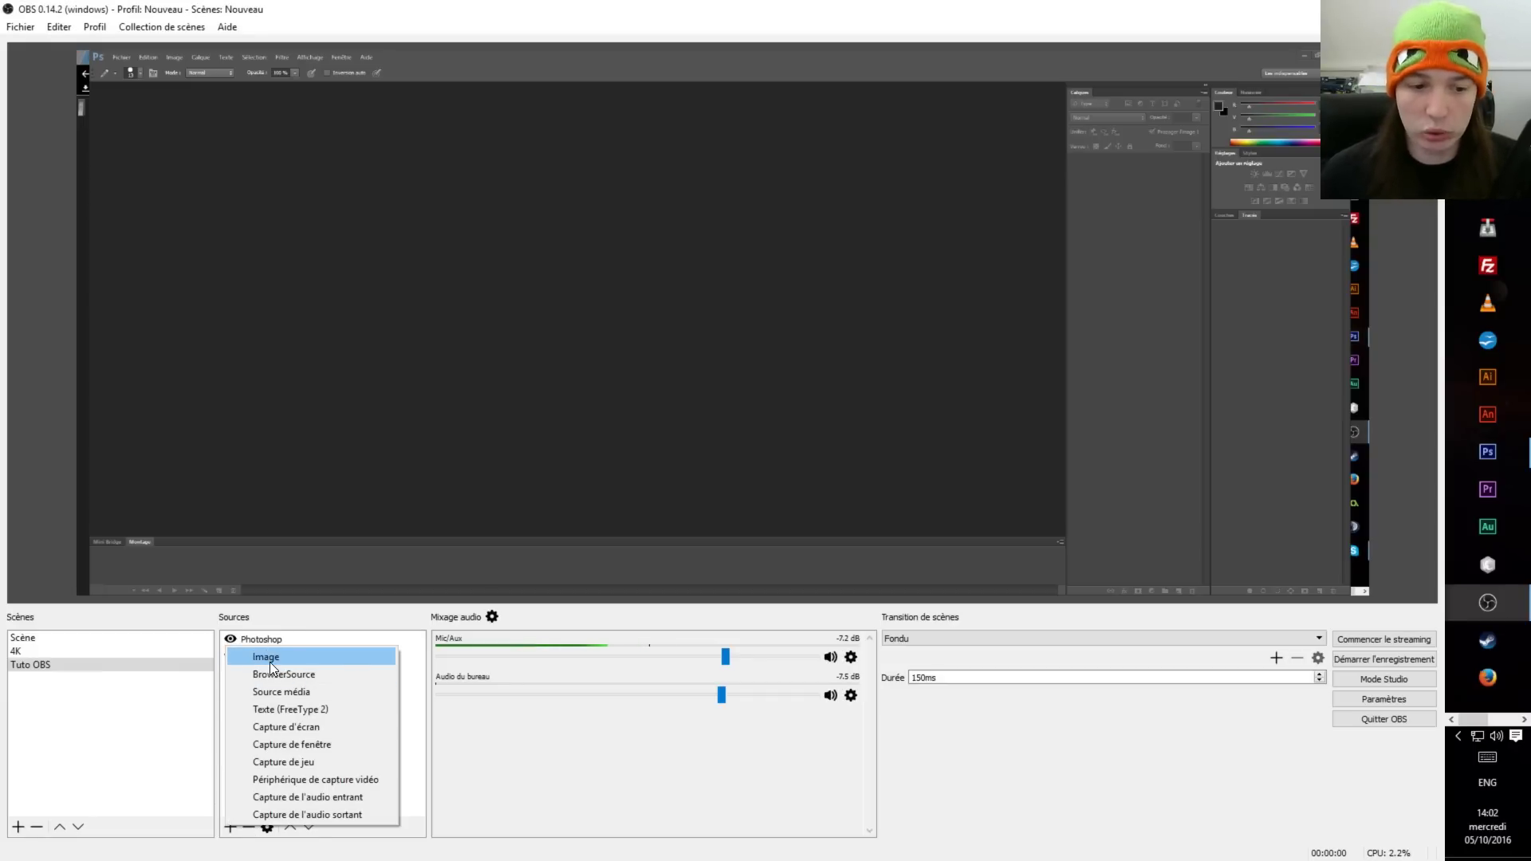
{"action": "left_click", "coordinate": [264, 658]}
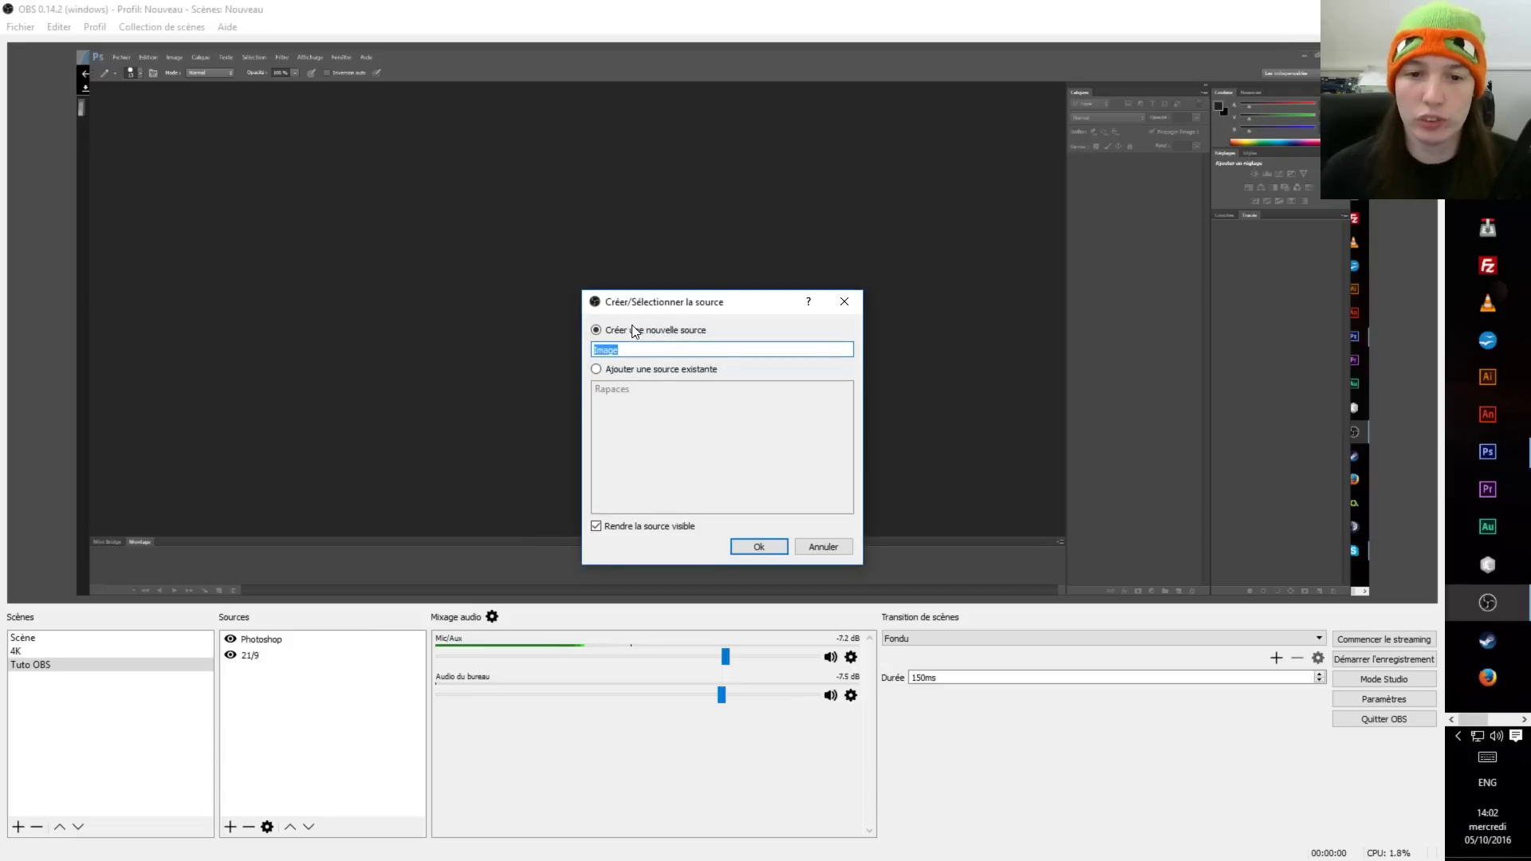
{"action": "left_click", "coordinate": [759, 544]}
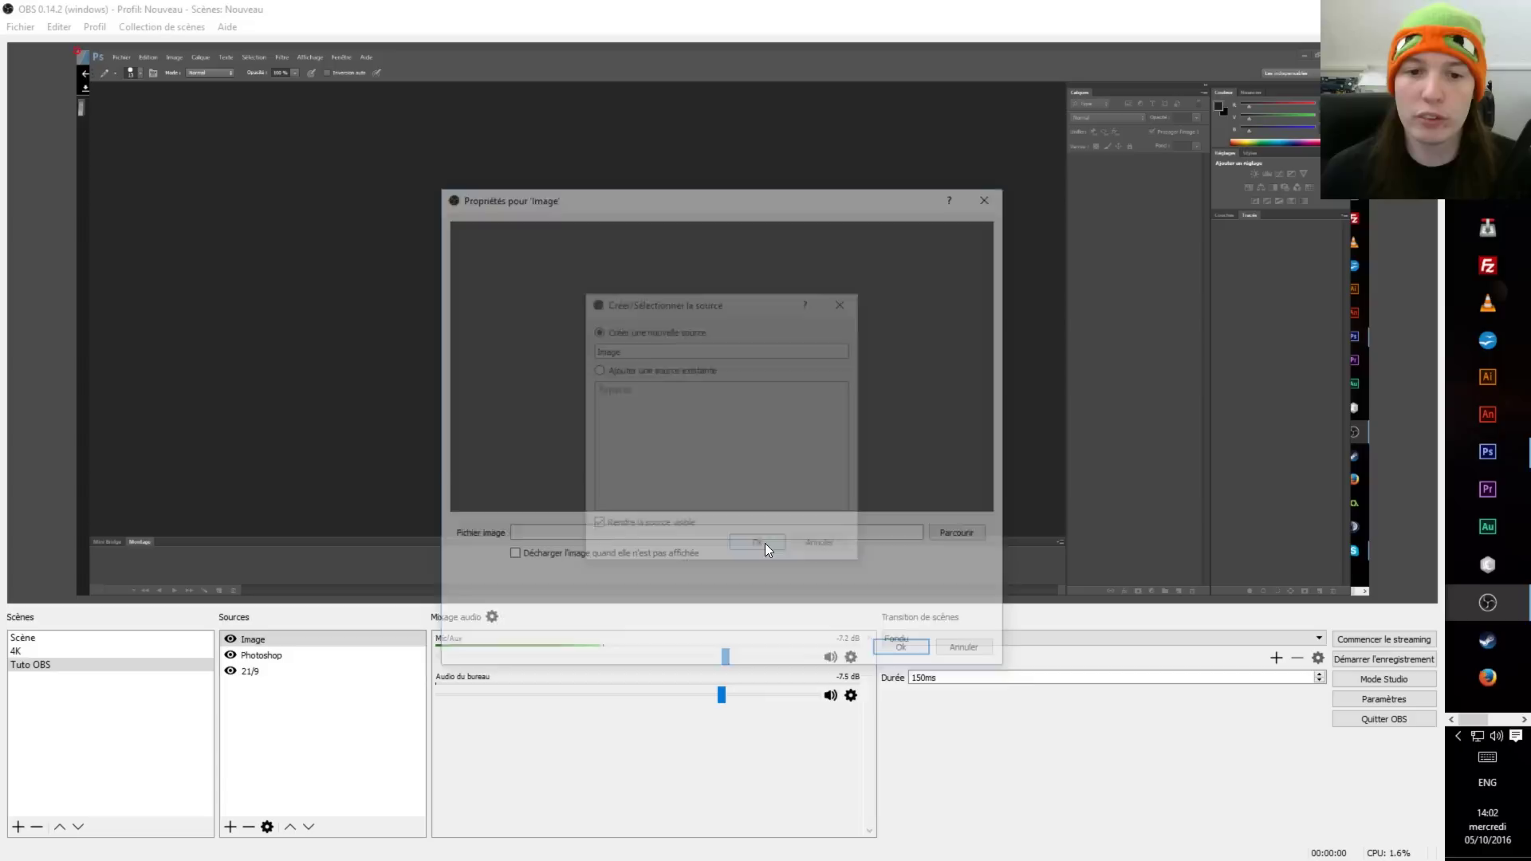
{"action": "left_click", "coordinate": [948, 533]}
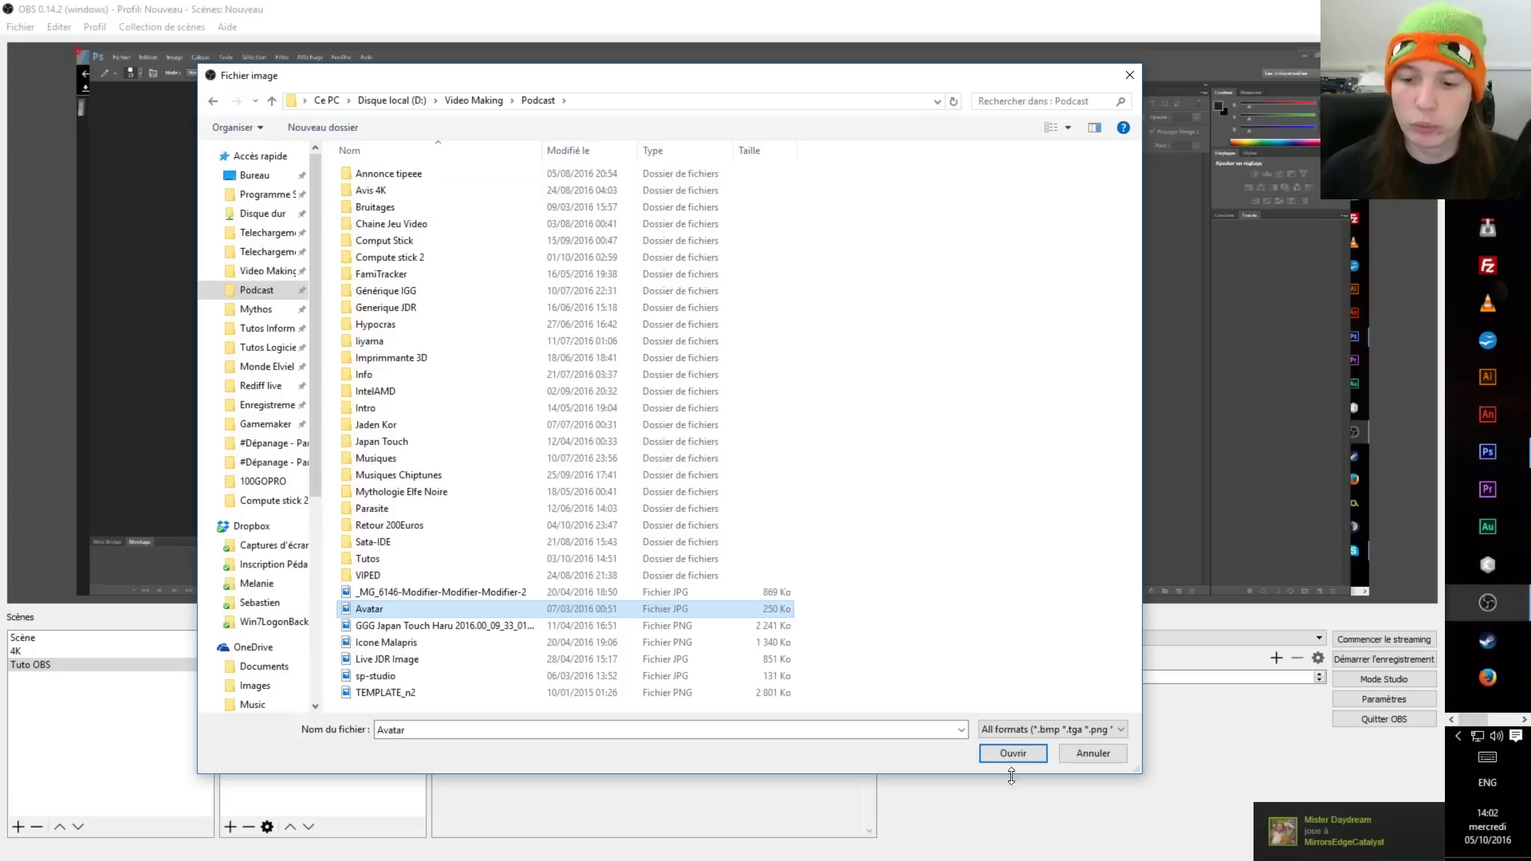
{"action": "left_click", "coordinate": [1011, 754]}
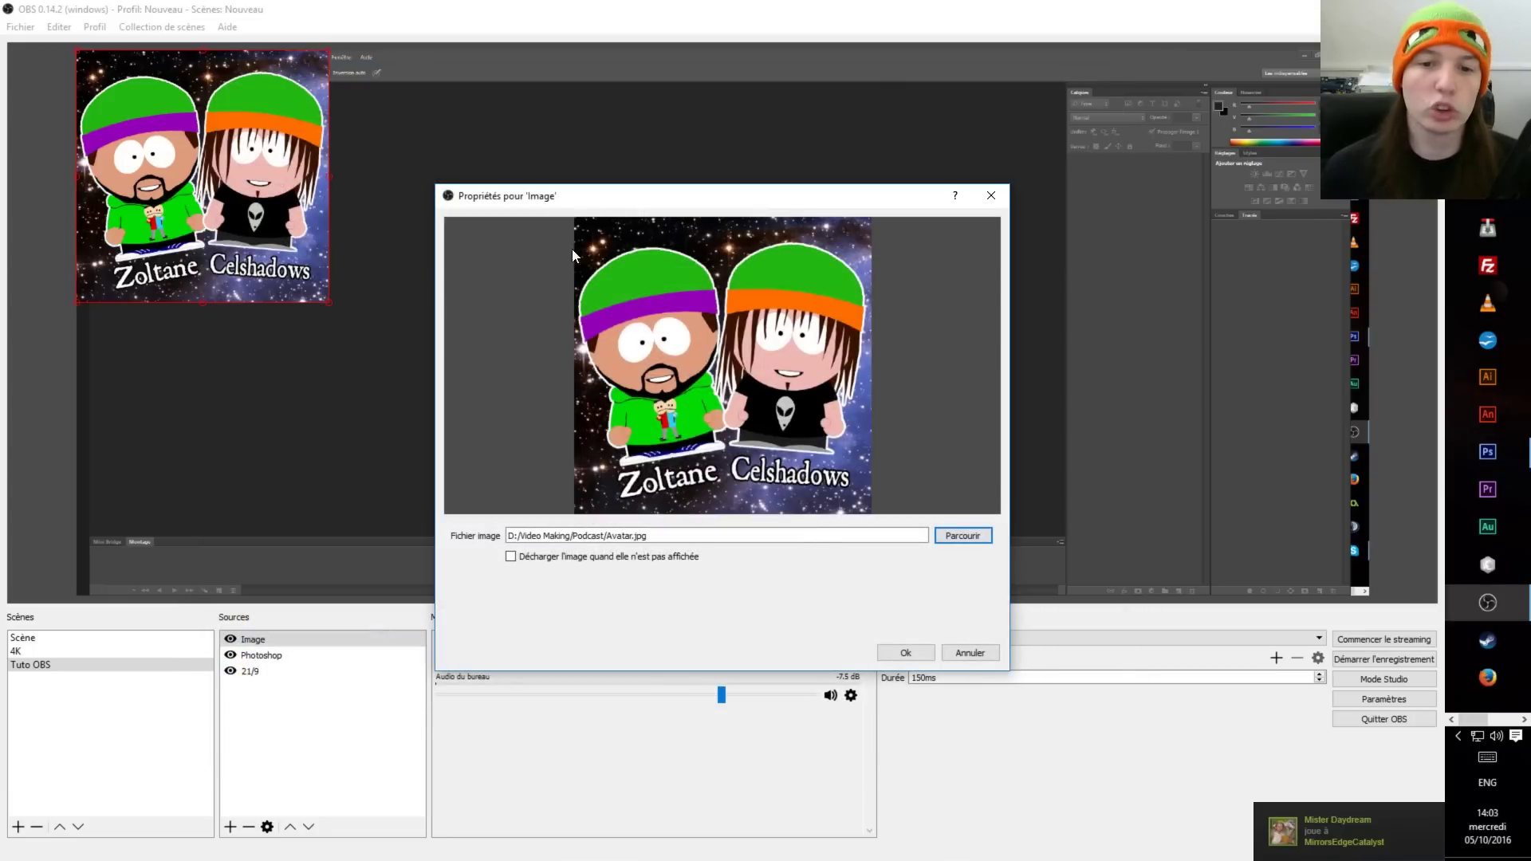
{"action": "left_click", "coordinate": [906, 654]}
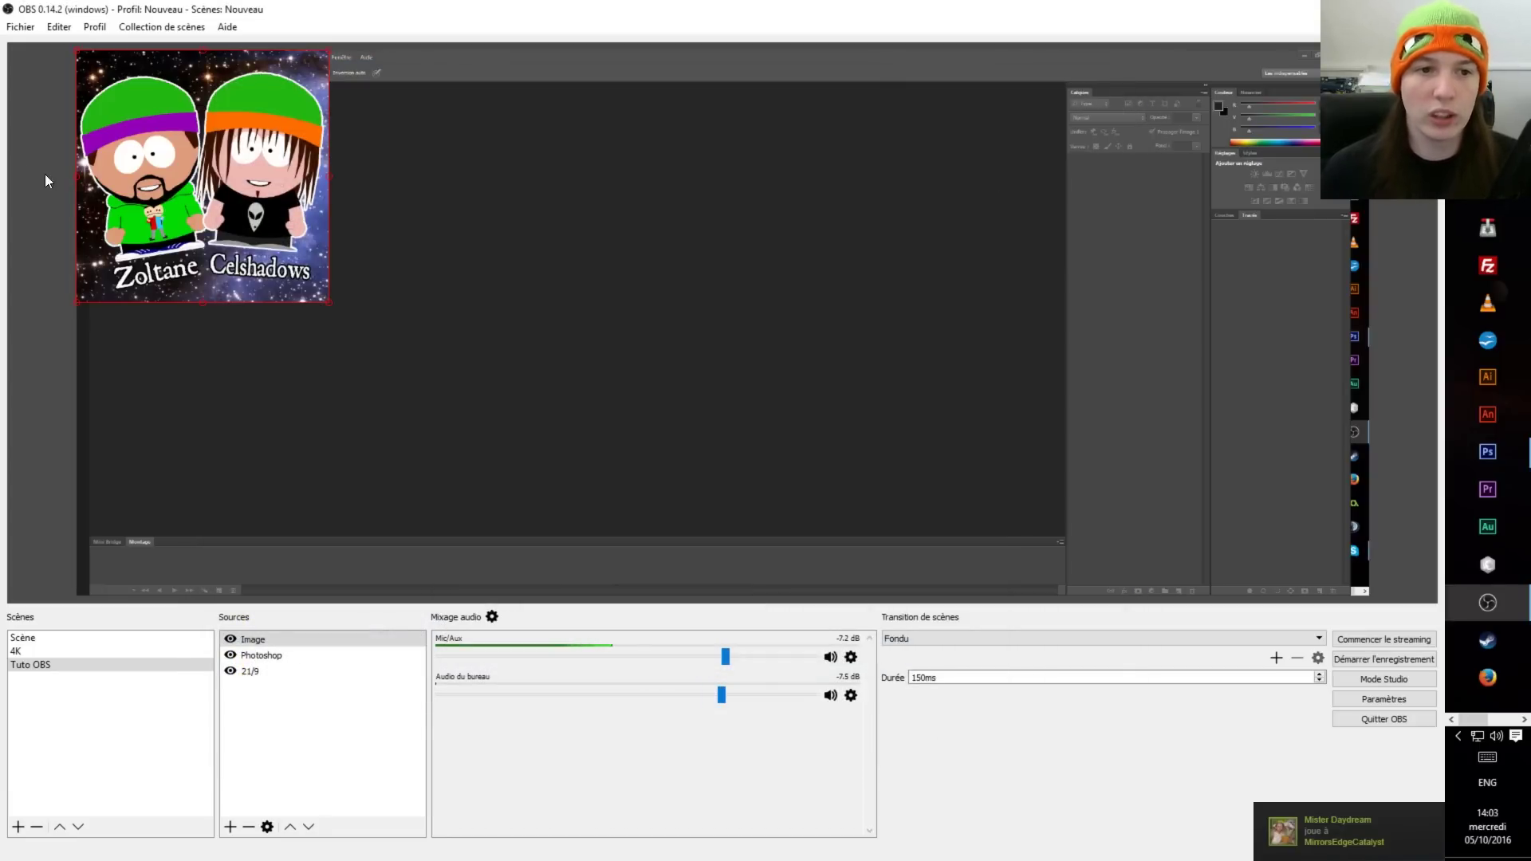
{"action": "left_click_drag", "start_coordinate": [158, 183], "coordinate": [1181, 437]}
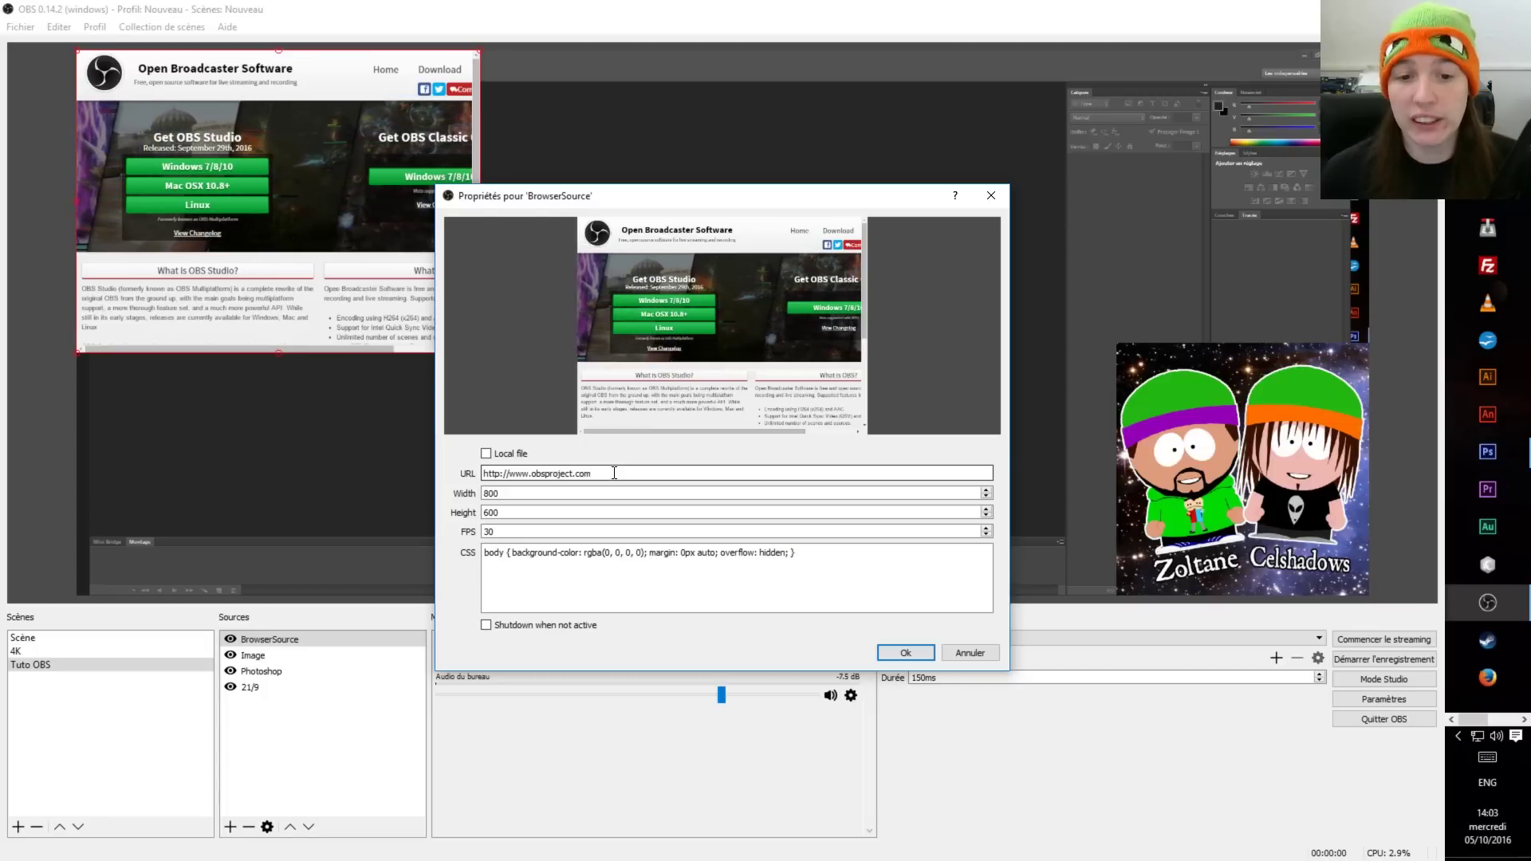
{"action": "double_click", "coordinate": [552, 474]}
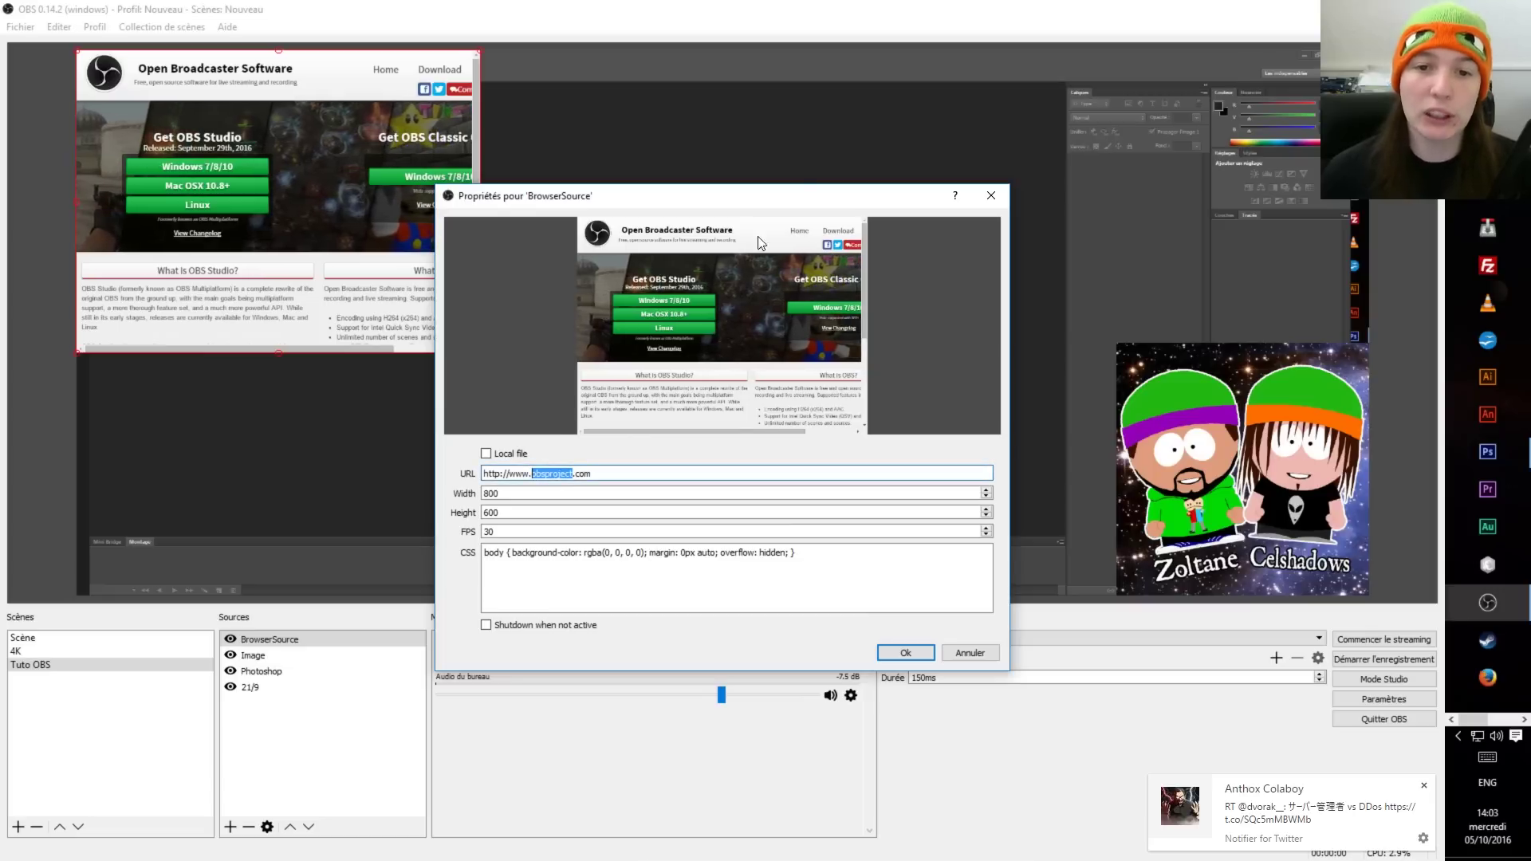
{"action": "type", "text": "youtube"}
{"action": "key", "text": "End"}
{"action": "key", "text": "BackSpace"}
{"action": "key", "text": "BackSpace"}
{"action": "key", "text": "BackSpace"}
{"action": "type", "text": "fr"}
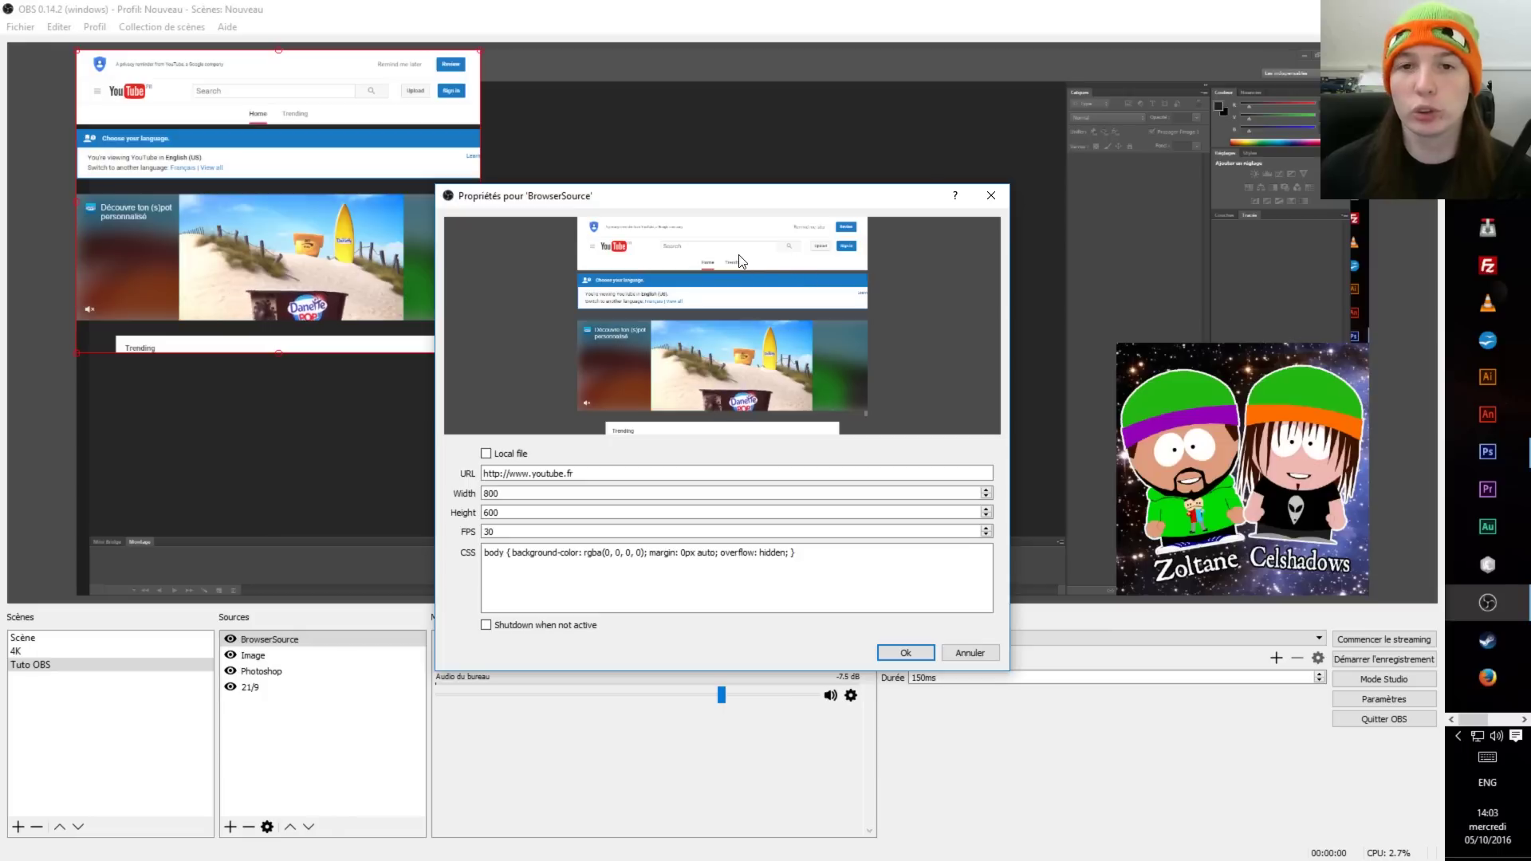
Step: Set the browser source to a width of 1920 and a height of 1080, and confirm its properties
{"action": "double_click", "coordinate": [492, 494]}
{"action": "type", "text": "1920"}
{"action": "key", "text": "Tab"}
{"action": "type", "text": "1080"}
{"action": "key", "text": "Return"}
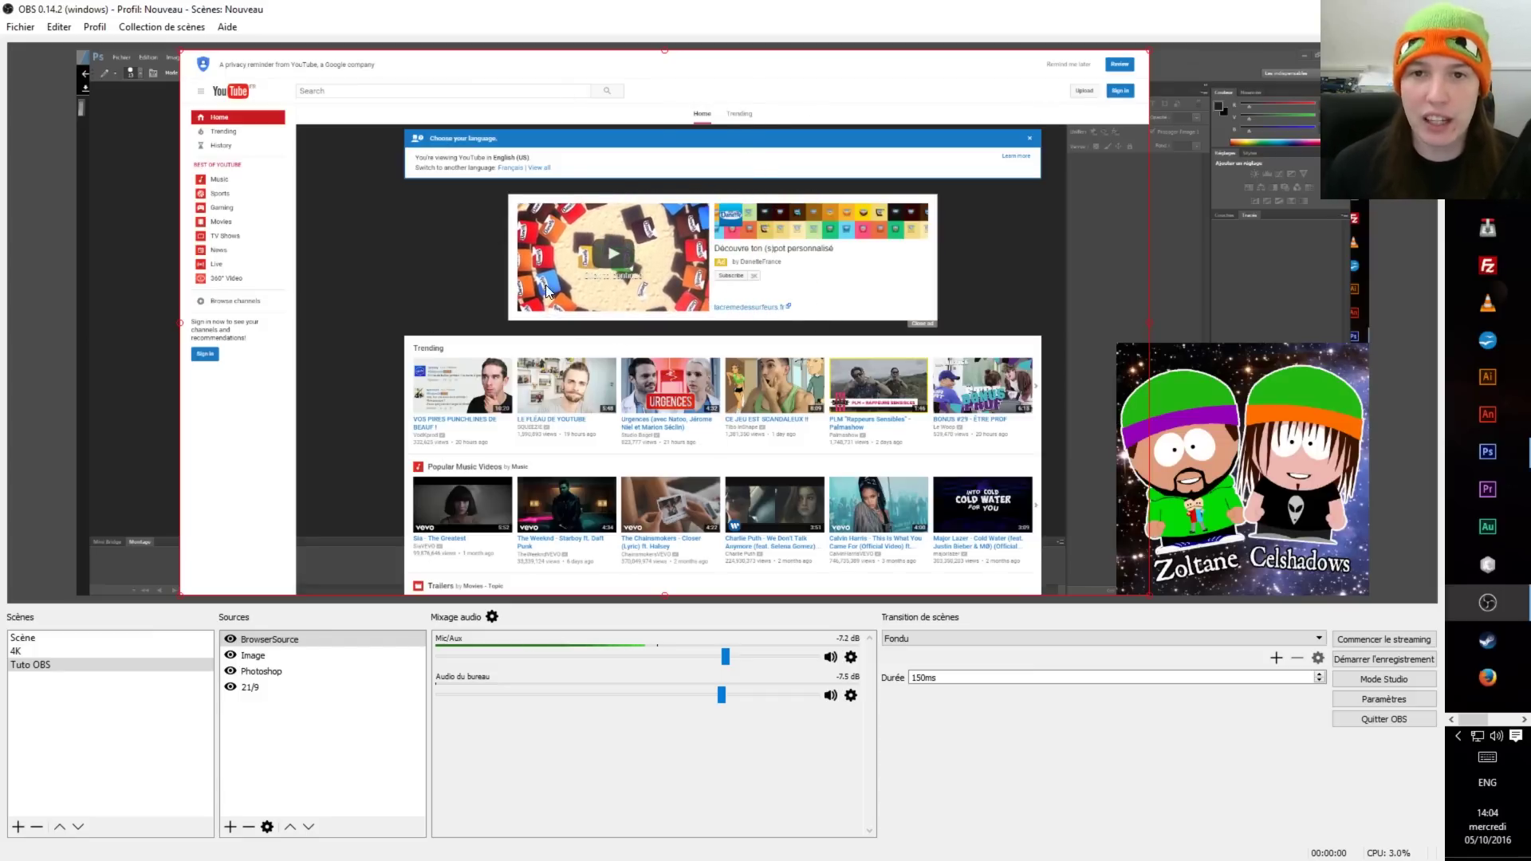
Step: Move the browser source around the canvas, leaving it slightly left of centre at full canvas height, and hide it
{"action": "left_click_drag", "start_coordinate": [606, 189], "coordinate": [561, 189]}
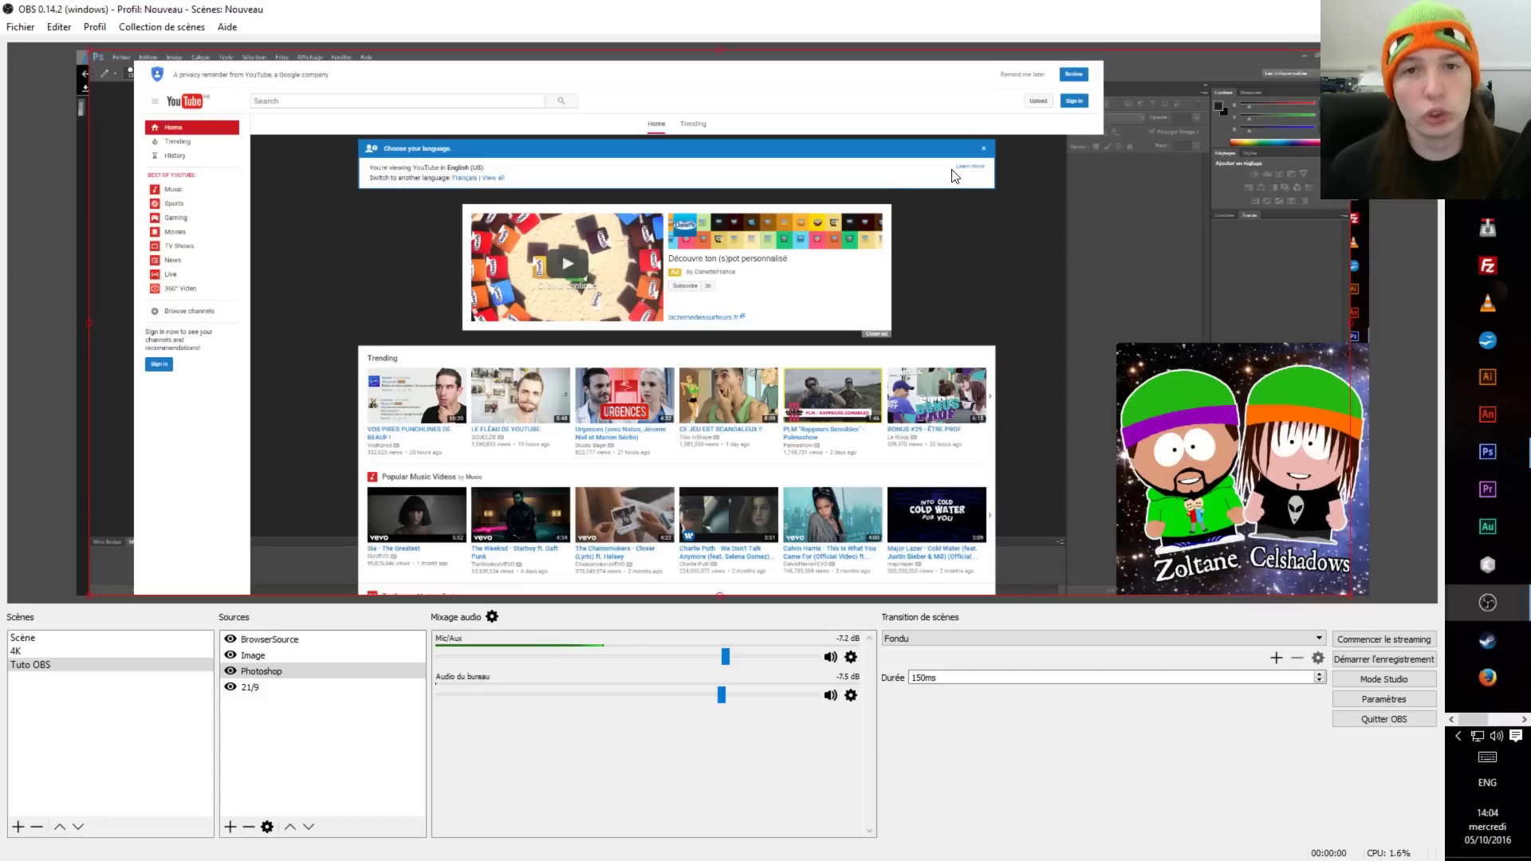
{"action": "left_click", "coordinate": [666, 179]}
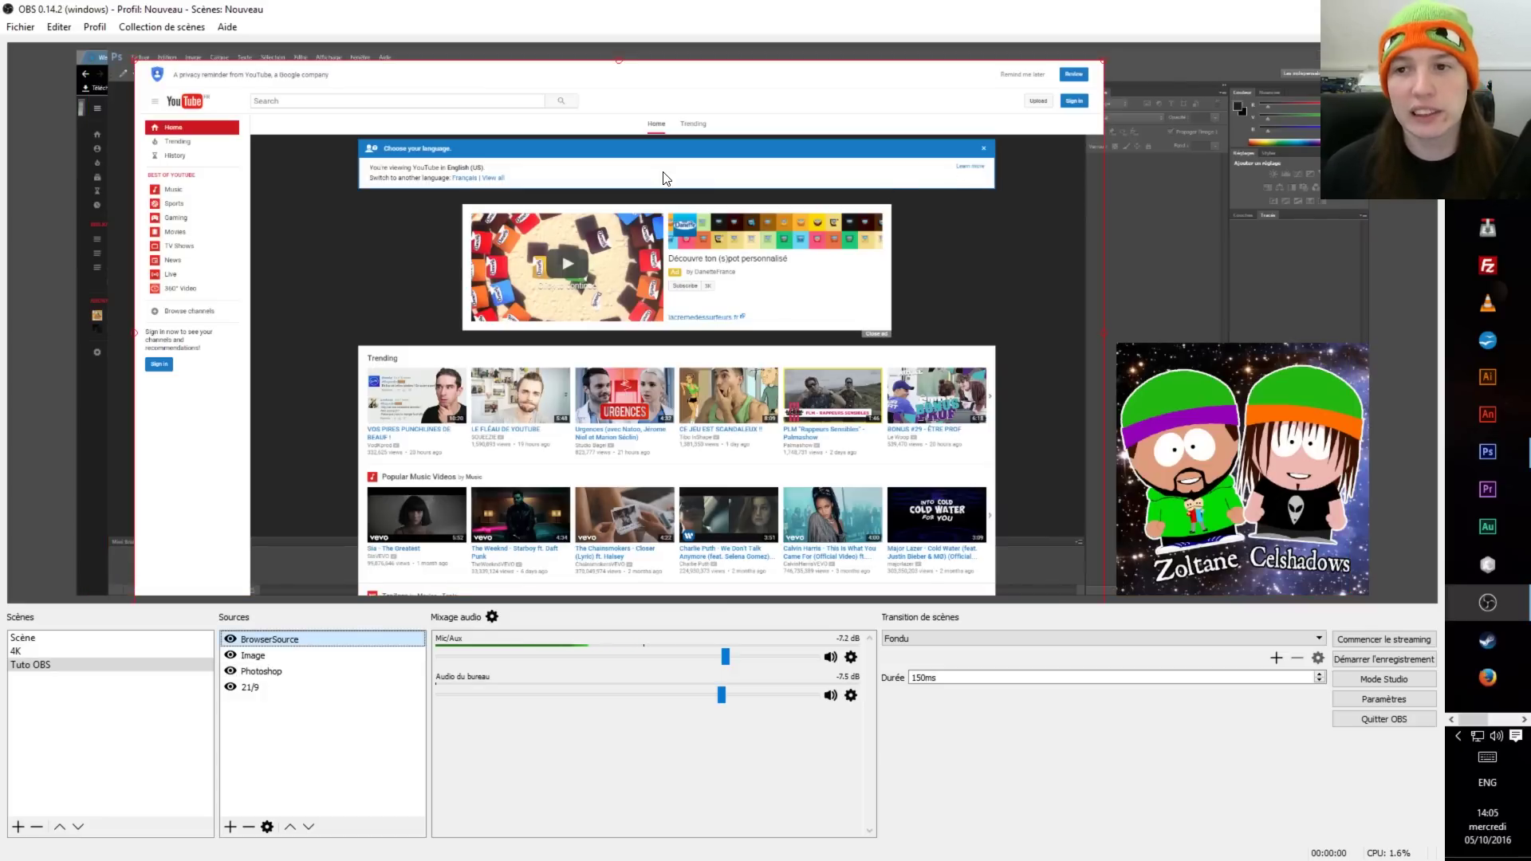
{"action": "left_click_drag", "start_coordinate": [704, 307], "coordinate": [1451, 492]}
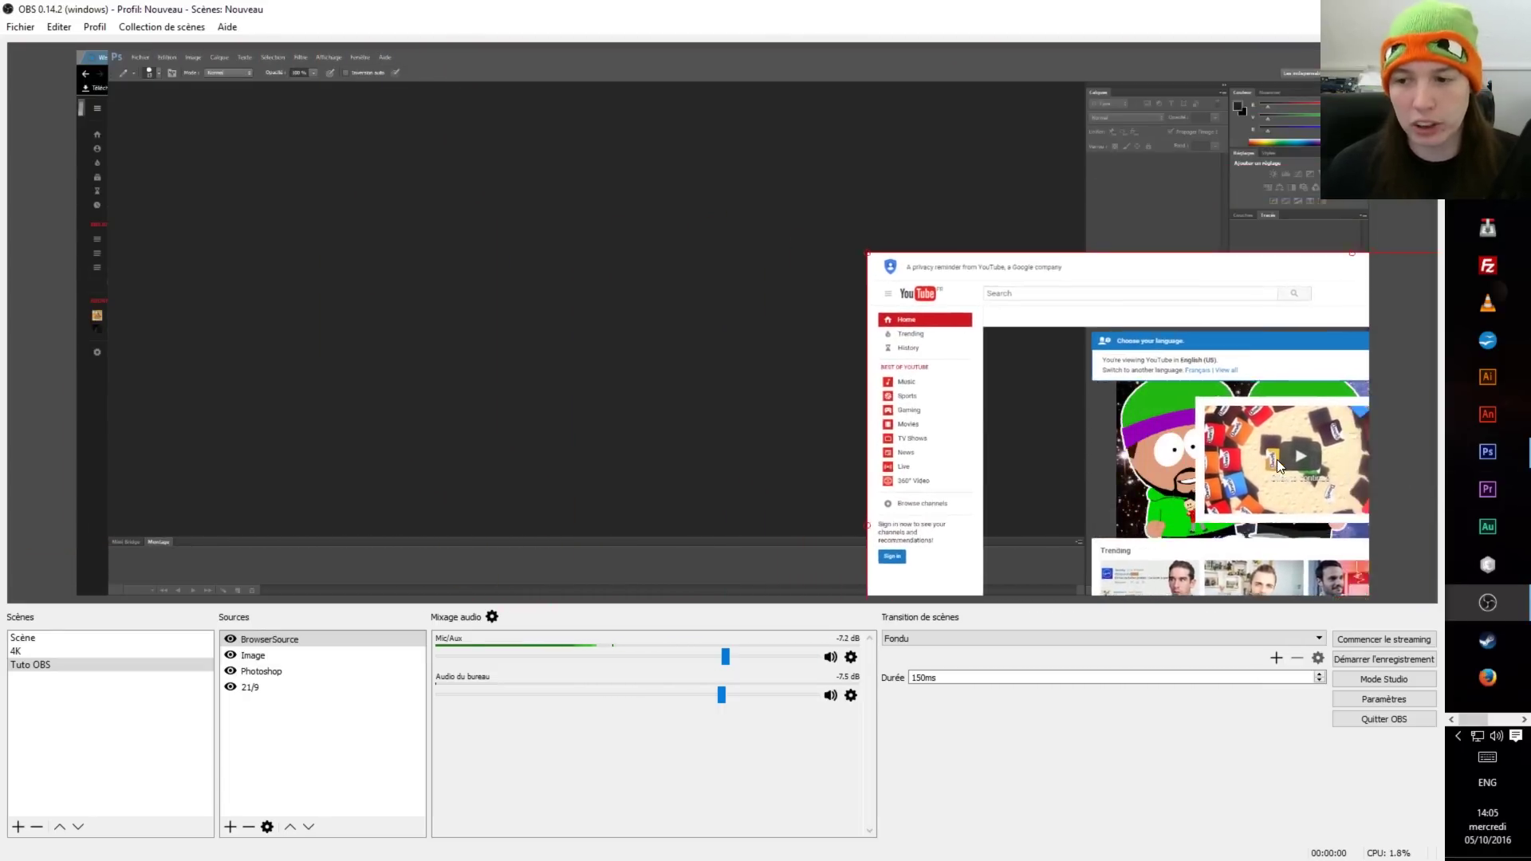
{"action": "left_click_drag", "start_coordinate": [1192, 455], "coordinate": [340, 227]}
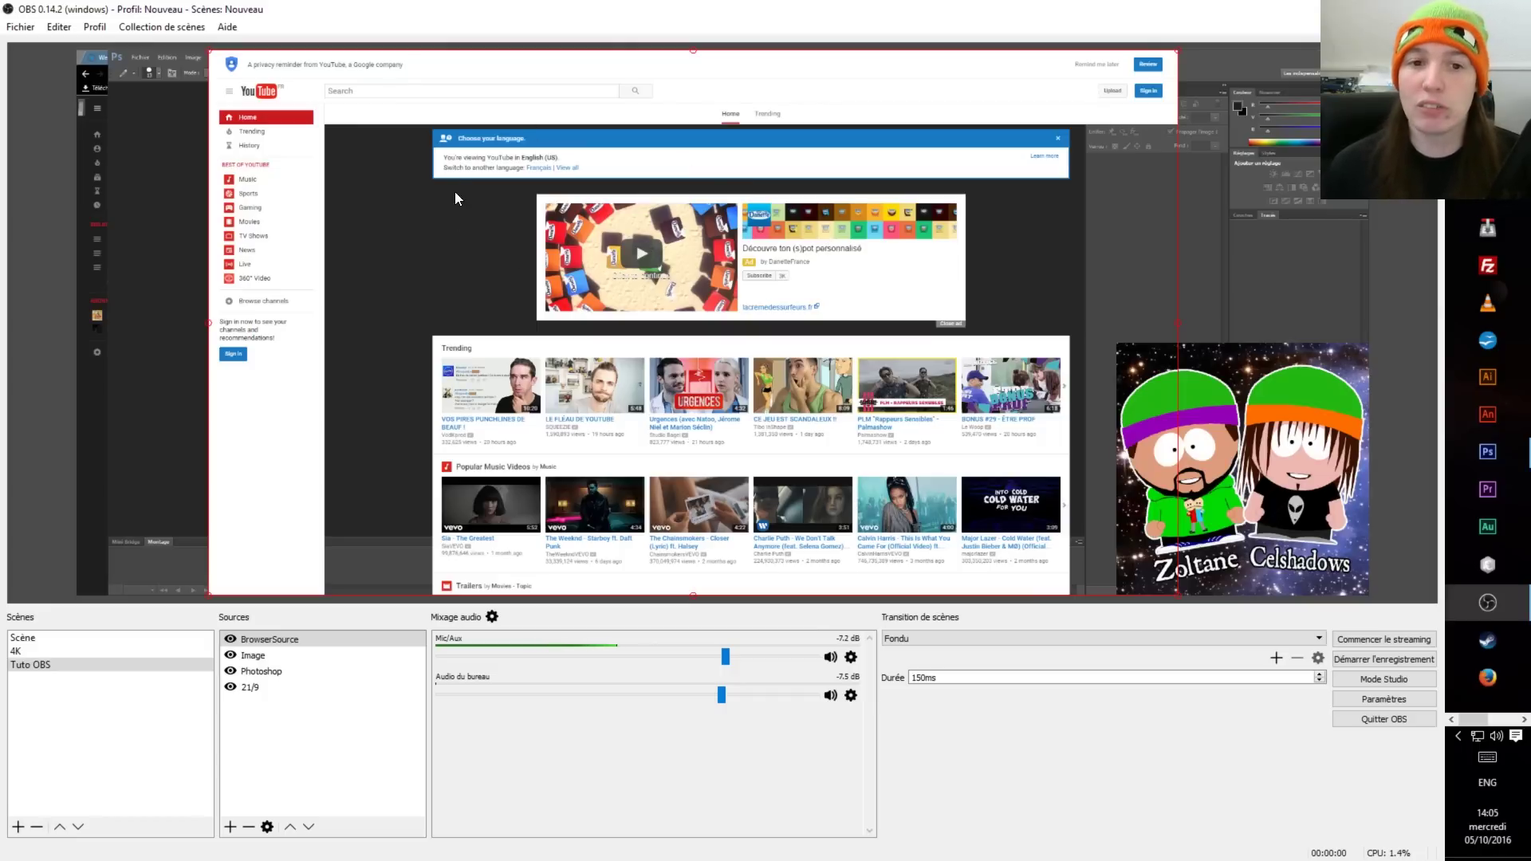
{"action": "left_click_drag", "start_coordinate": [861, 291], "coordinate": [813, 265]}
{"action": "left_click", "coordinate": [230, 639]}
Step: Add a new media source that plays the local file D:/Video Making/Podcast/Intro IGG.mp4
{"action": "left_click", "coordinate": [230, 826]}
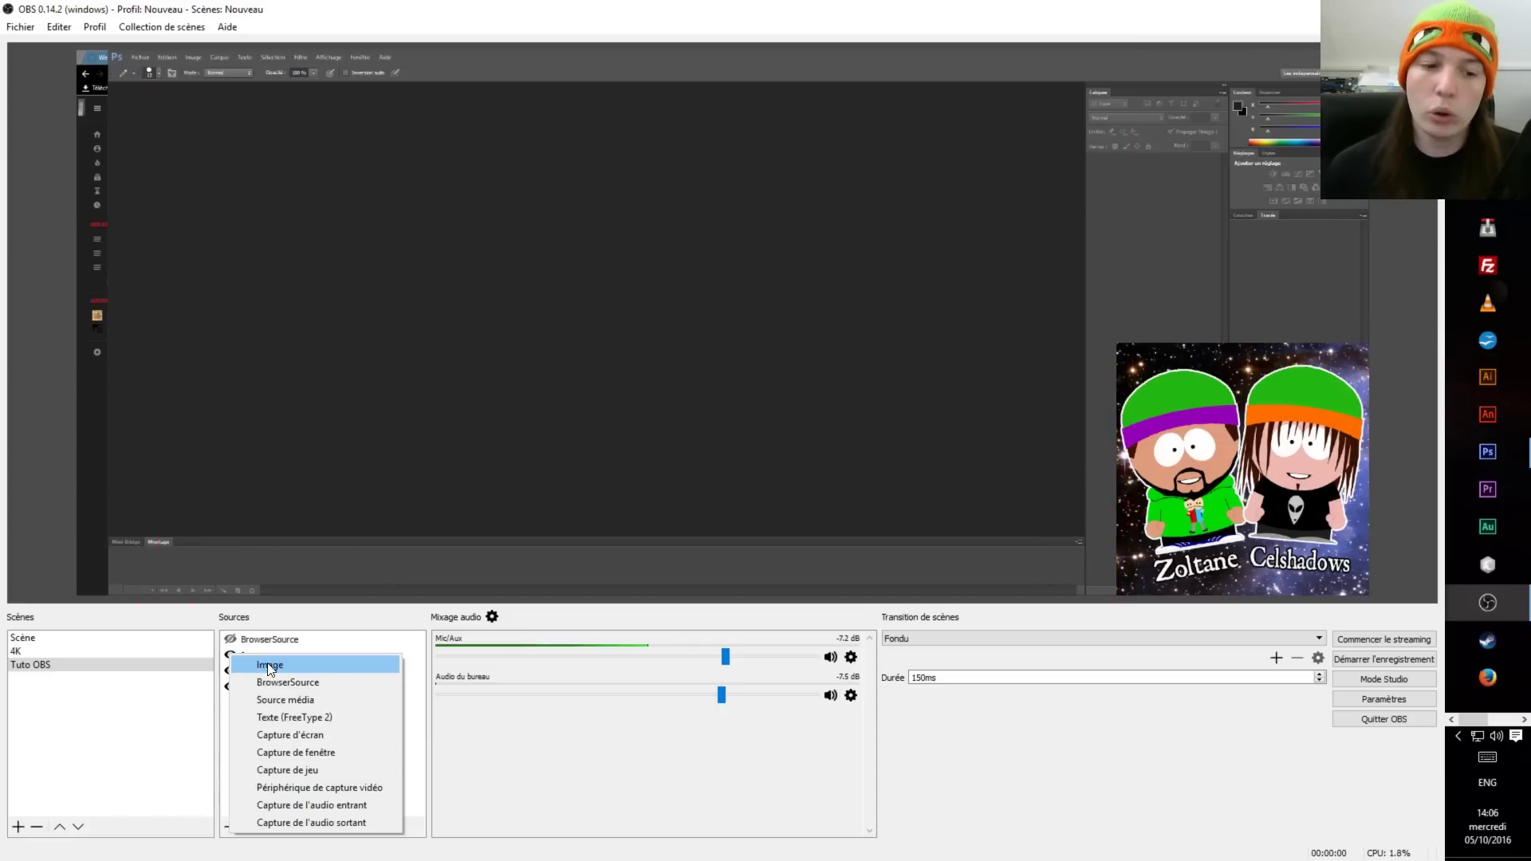
{"action": "left_click", "coordinate": [280, 700]}
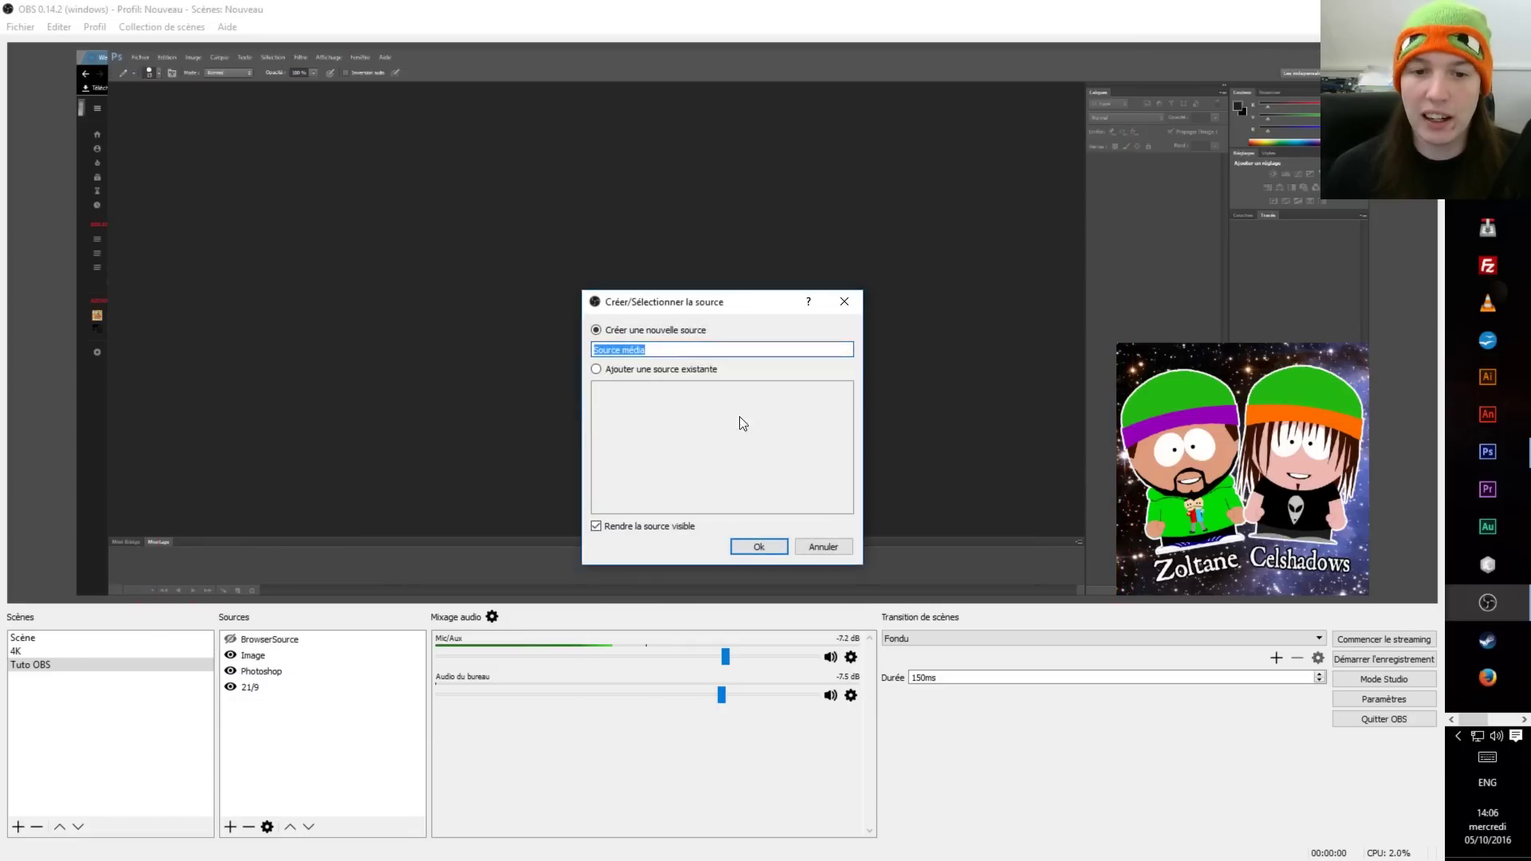
{"action": "left_click", "coordinate": [759, 547]}
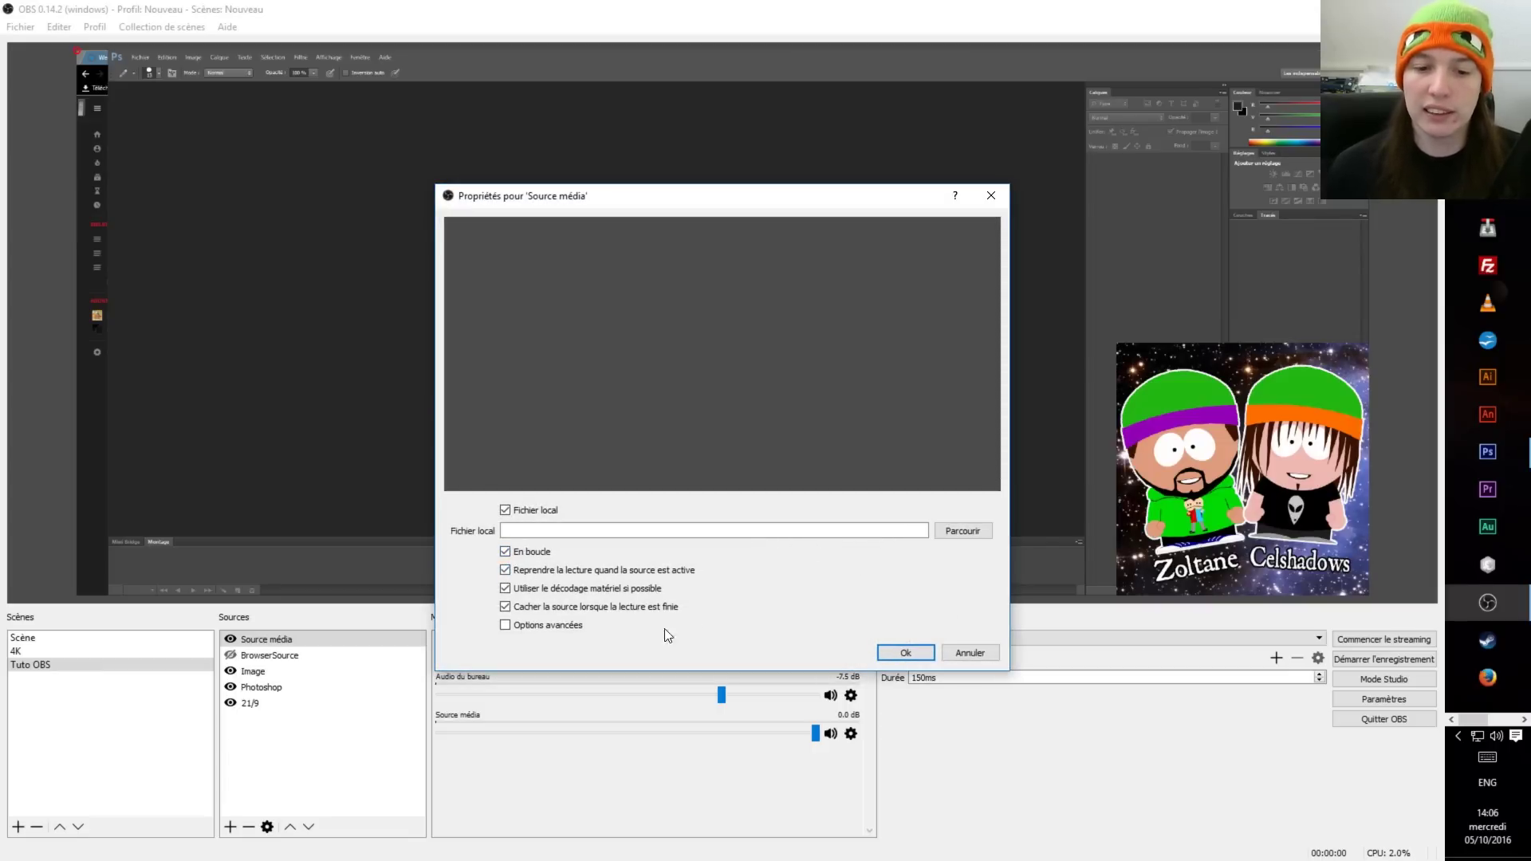
{"action": "left_click", "coordinate": [505, 625]}
{"action": "scroll", "coordinate": [528, 567], "scroll_direction": "up", "scroll_amount": 3}
{"action": "left_click", "coordinate": [592, 568]}
{"action": "left_click", "coordinate": [948, 474]}
{"action": "left_click", "coordinate": [1015, 755]}
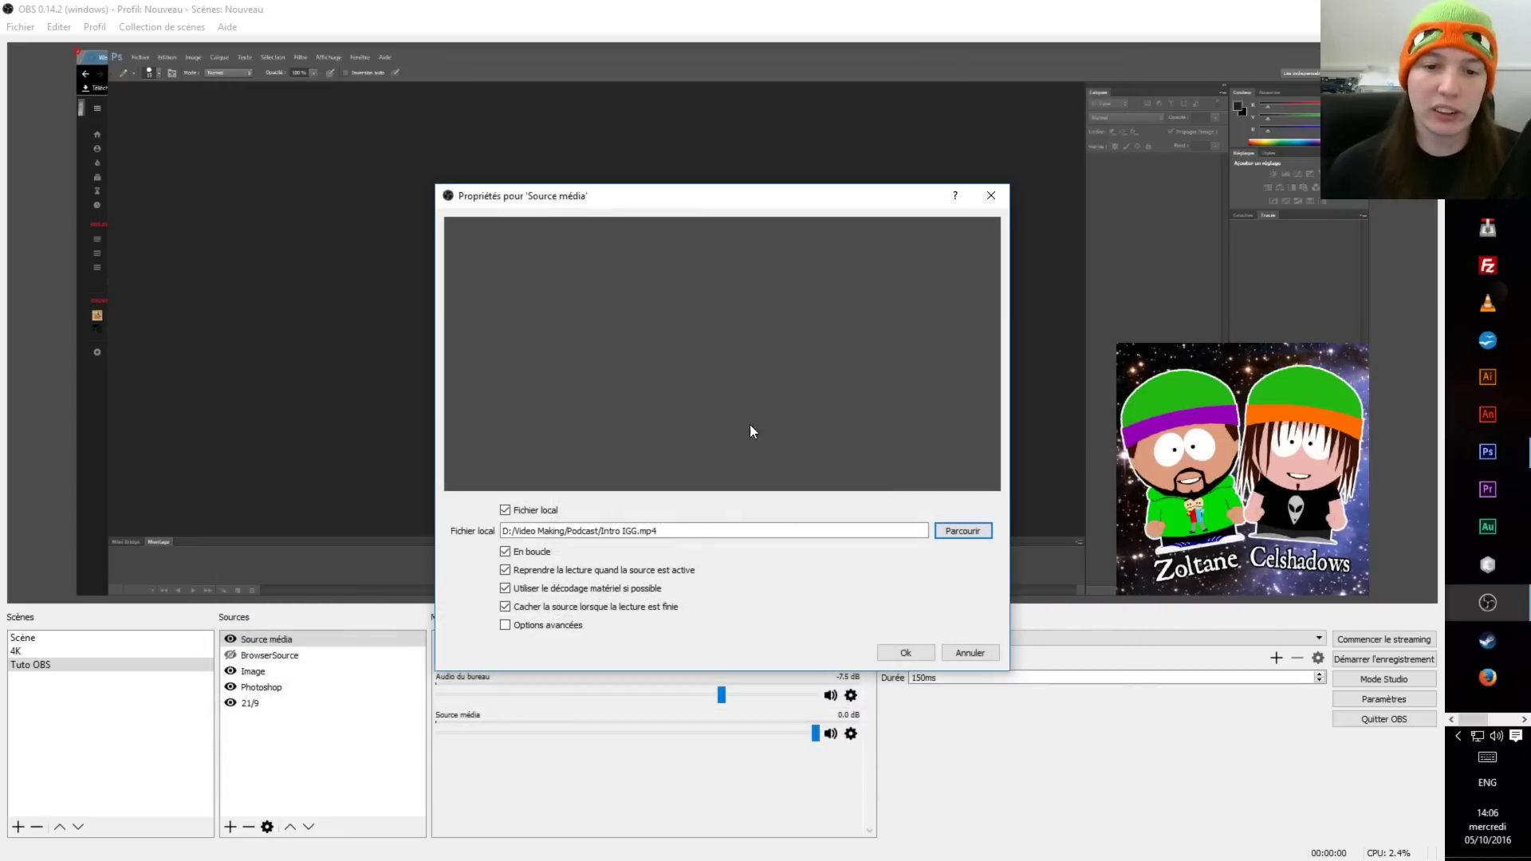
{"action": "left_click", "coordinate": [905, 652]}
Step: Scale the media source down to under half the canvas width, place it centrally on the canvas, and mute its audio
{"action": "left_click_drag", "start_coordinate": [1046, 50], "coordinate": [629, 323]}
{"action": "left_click_drag", "start_coordinate": [394, 524], "coordinate": [674, 374]}
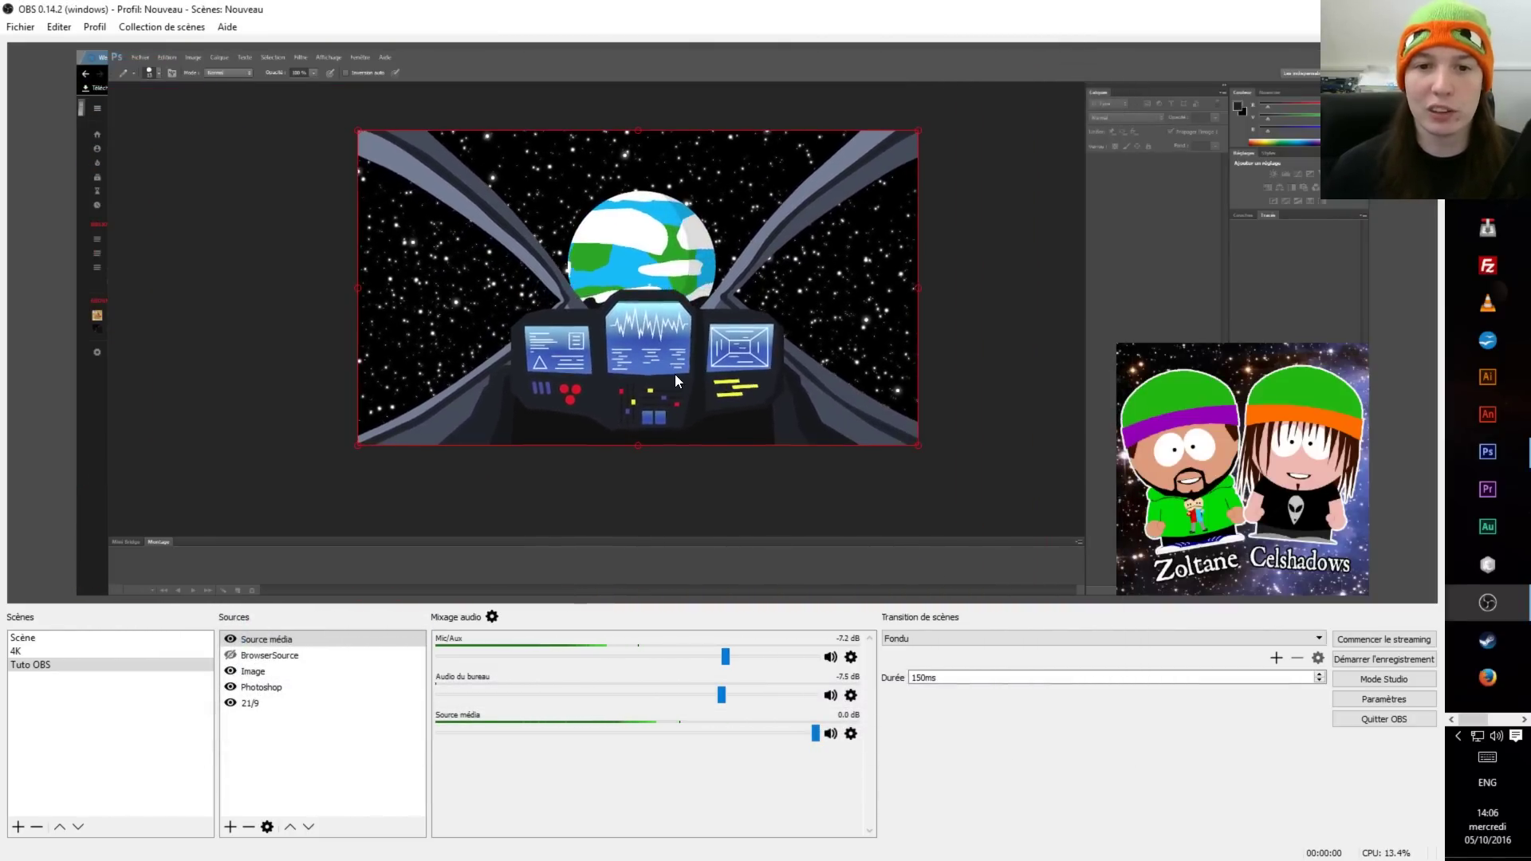
{"action": "left_click_drag", "start_coordinate": [713, 262], "coordinate": [1150, 188]}
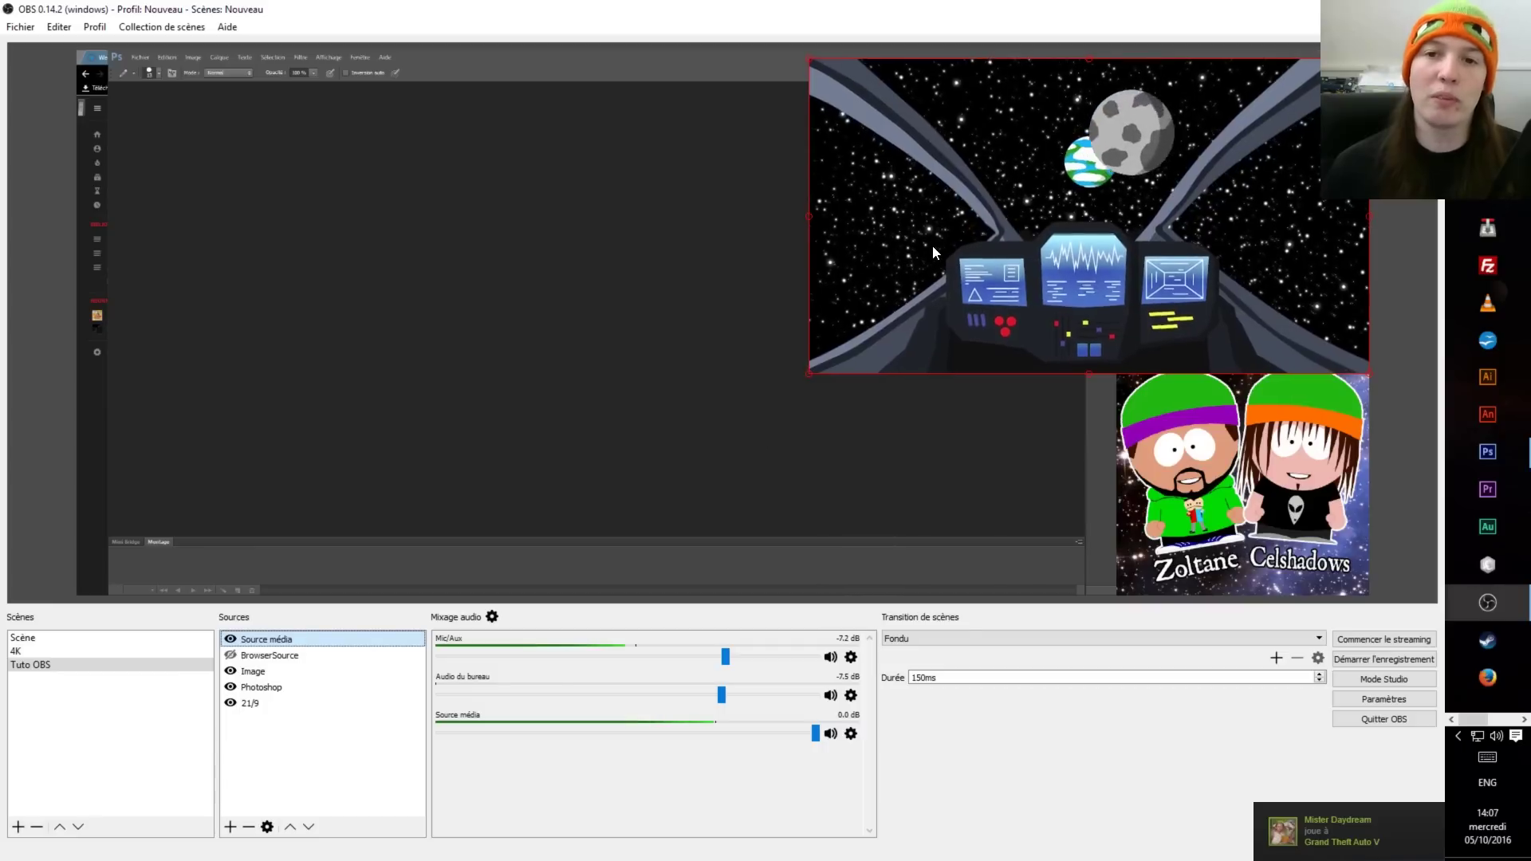
{"action": "left_click_drag", "start_coordinate": [847, 317], "coordinate": [476, 431]}
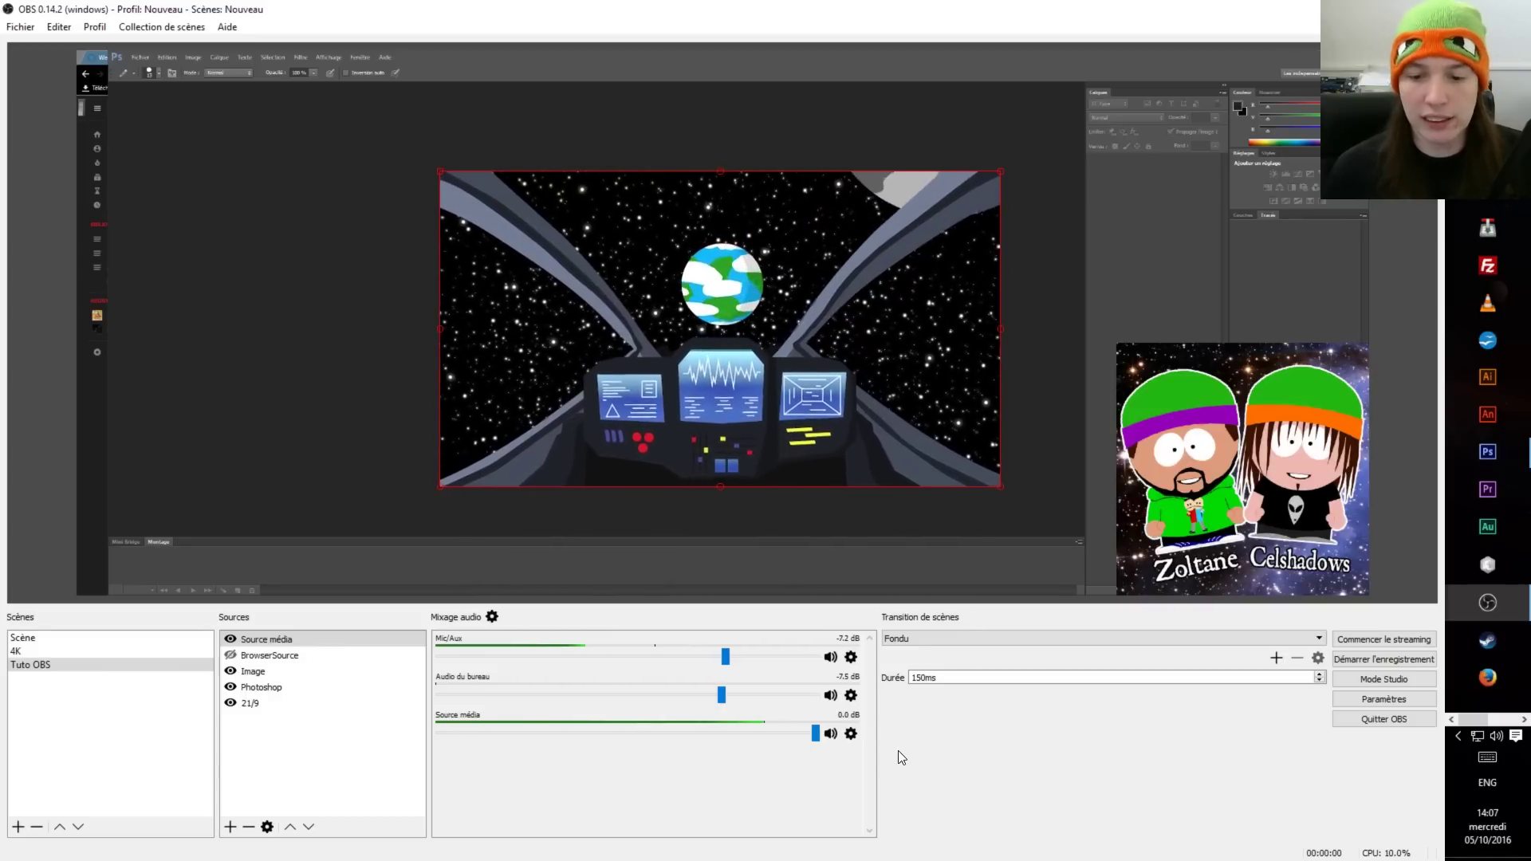
{"action": "left_click", "coordinate": [829, 735]}
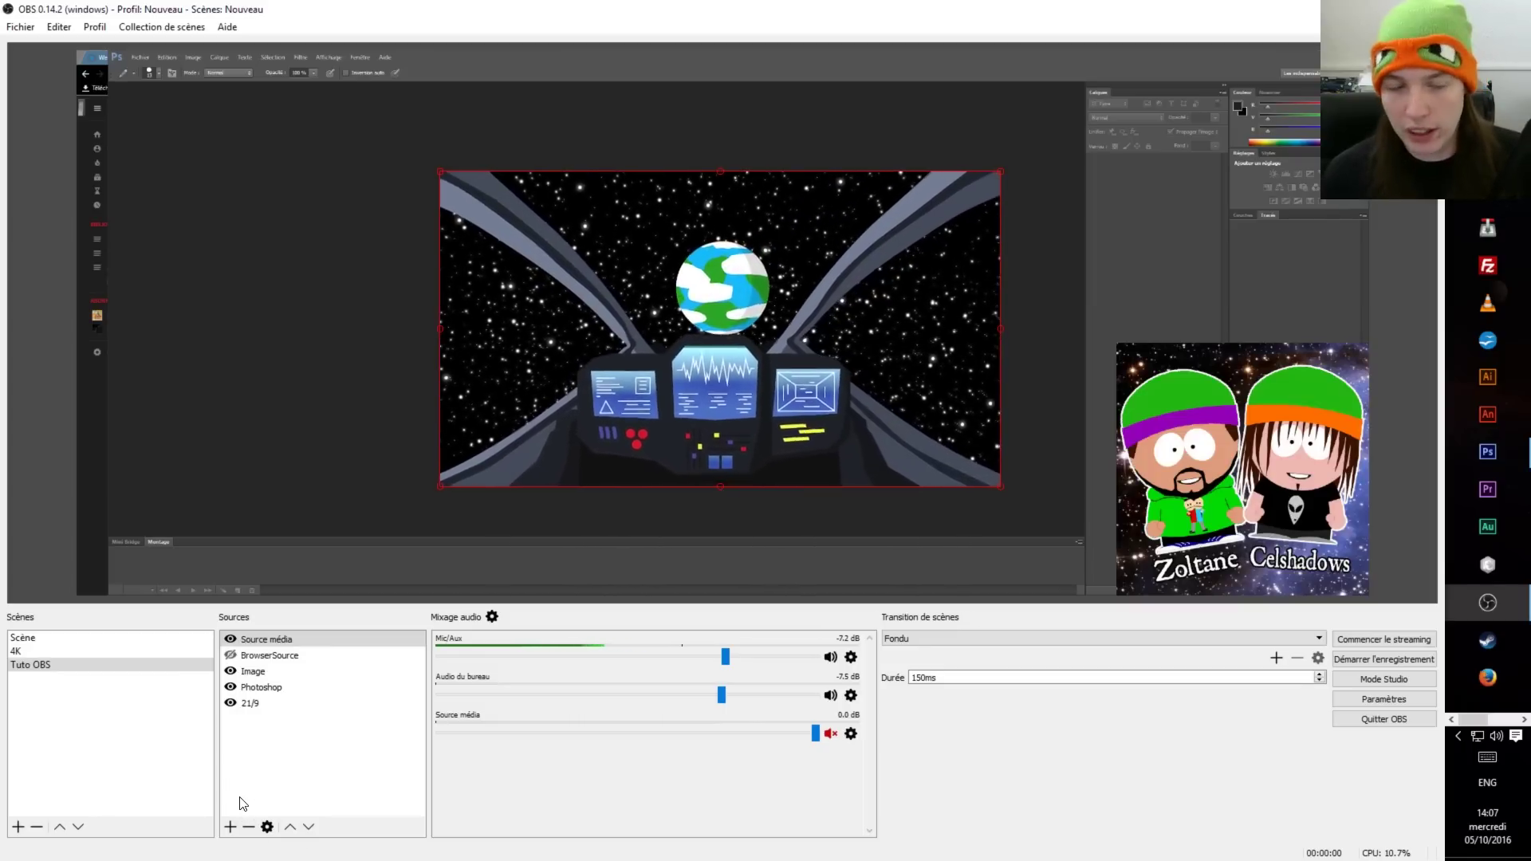
Step: Add a FreeType 2 text source with its default text, and enlarge it across the lower part of the canvas
{"action": "left_click", "coordinate": [229, 827]}
{"action": "left_click", "coordinate": [327, 709]}
{"action": "key", "text": "Return"}
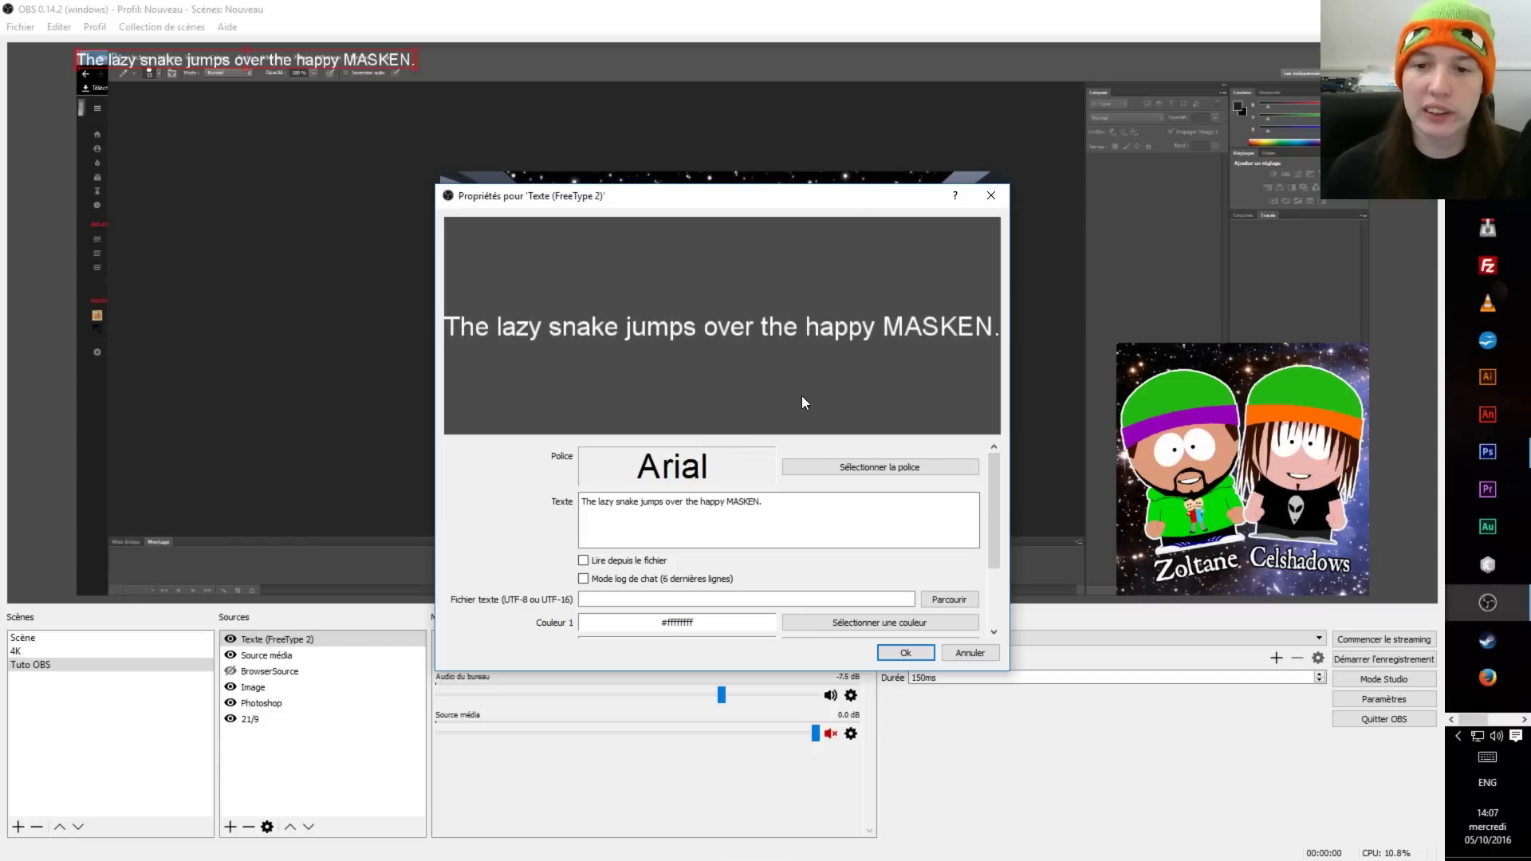
{"action": "left_click", "coordinate": [906, 653]}
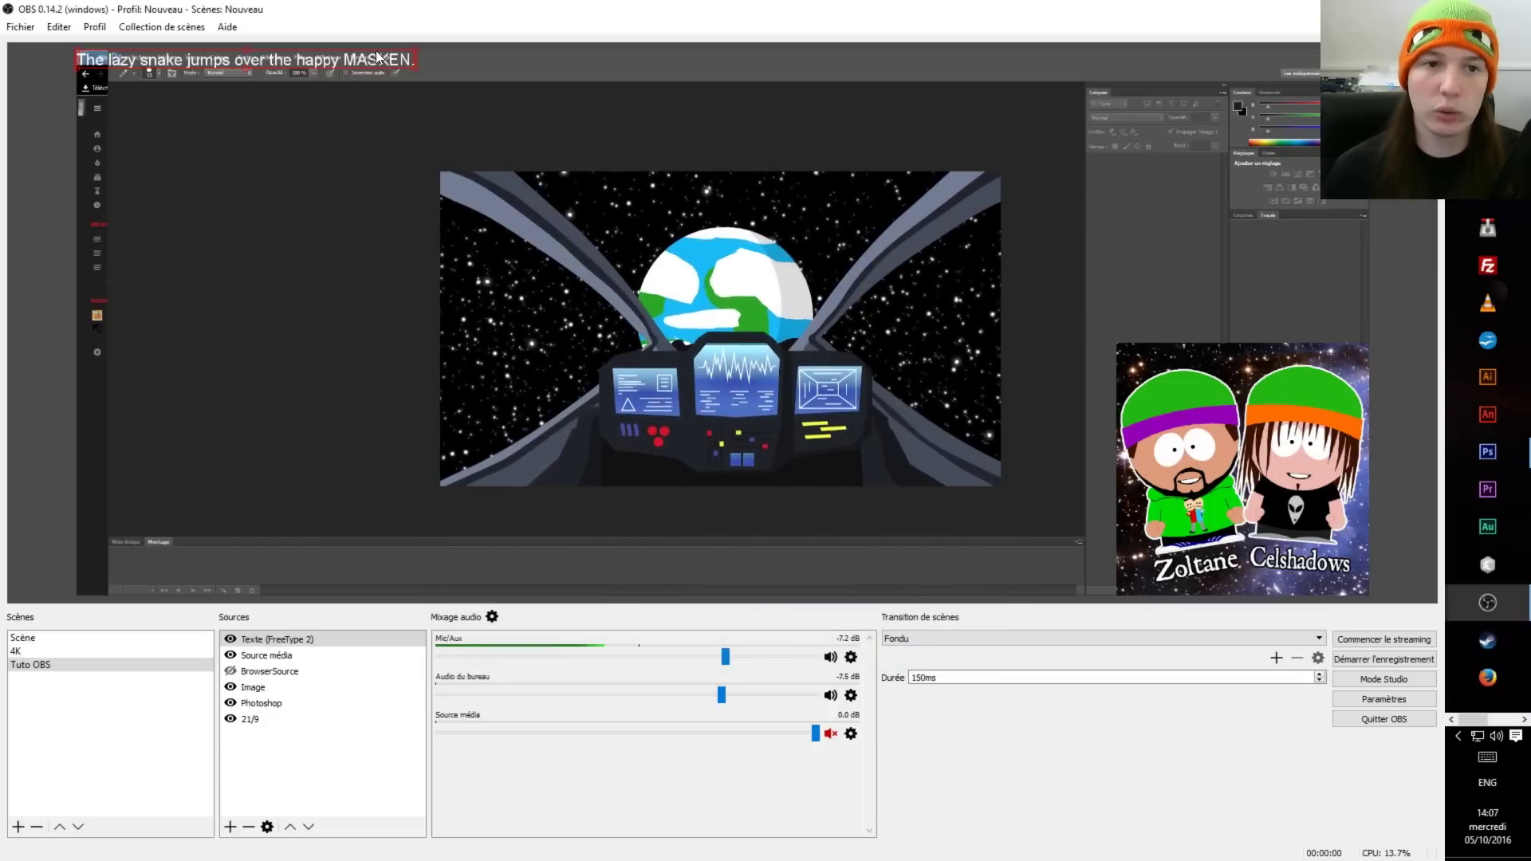
{"action": "left_click_drag", "start_coordinate": [418, 68], "coordinate": [464, 536]}
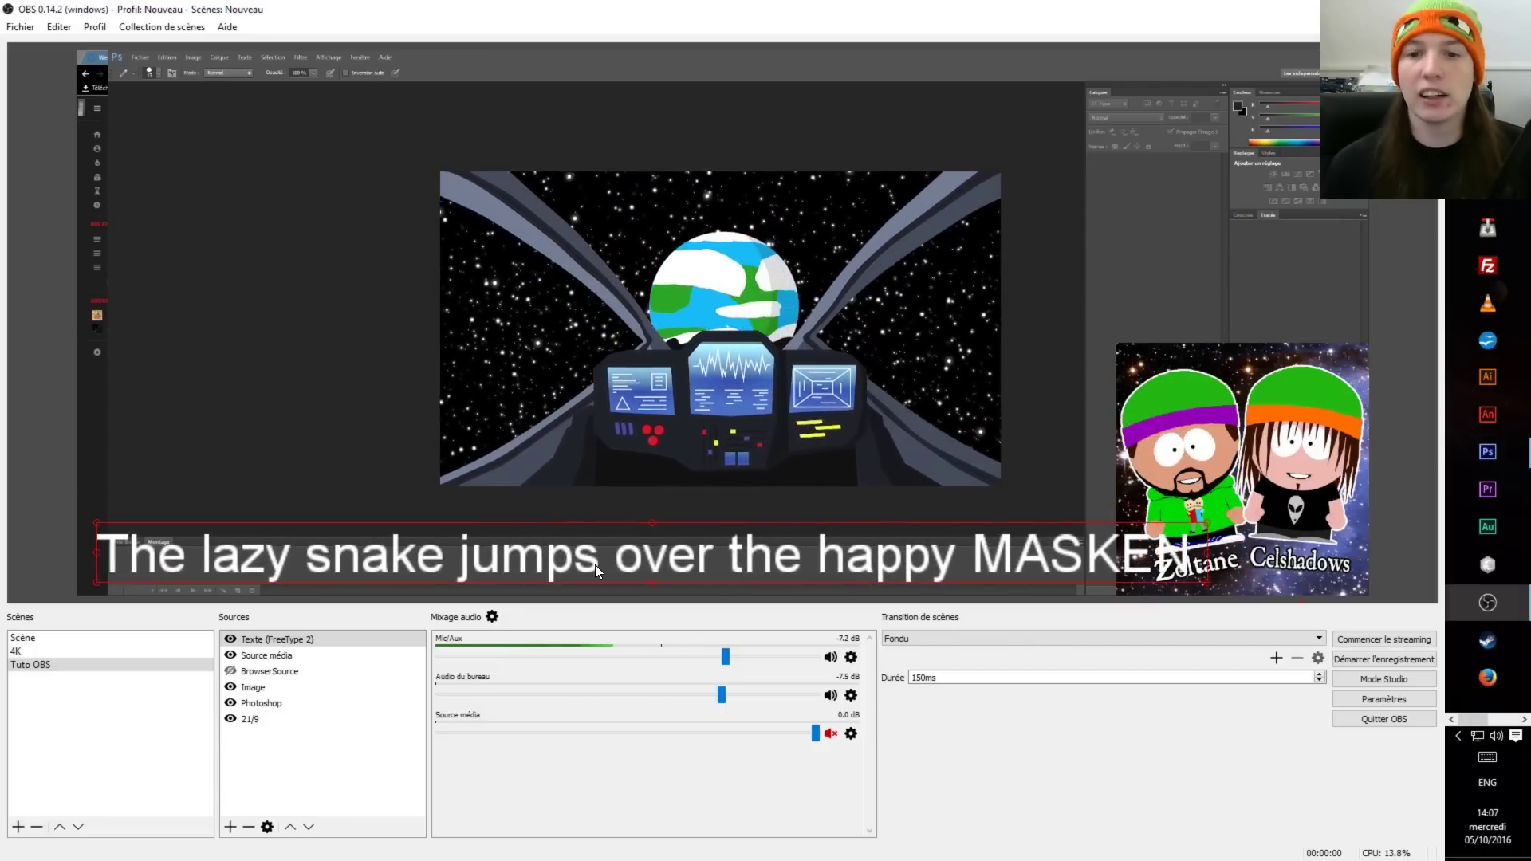
{"action": "left_click_drag", "start_coordinate": [497, 549], "coordinate": [532, 511]}
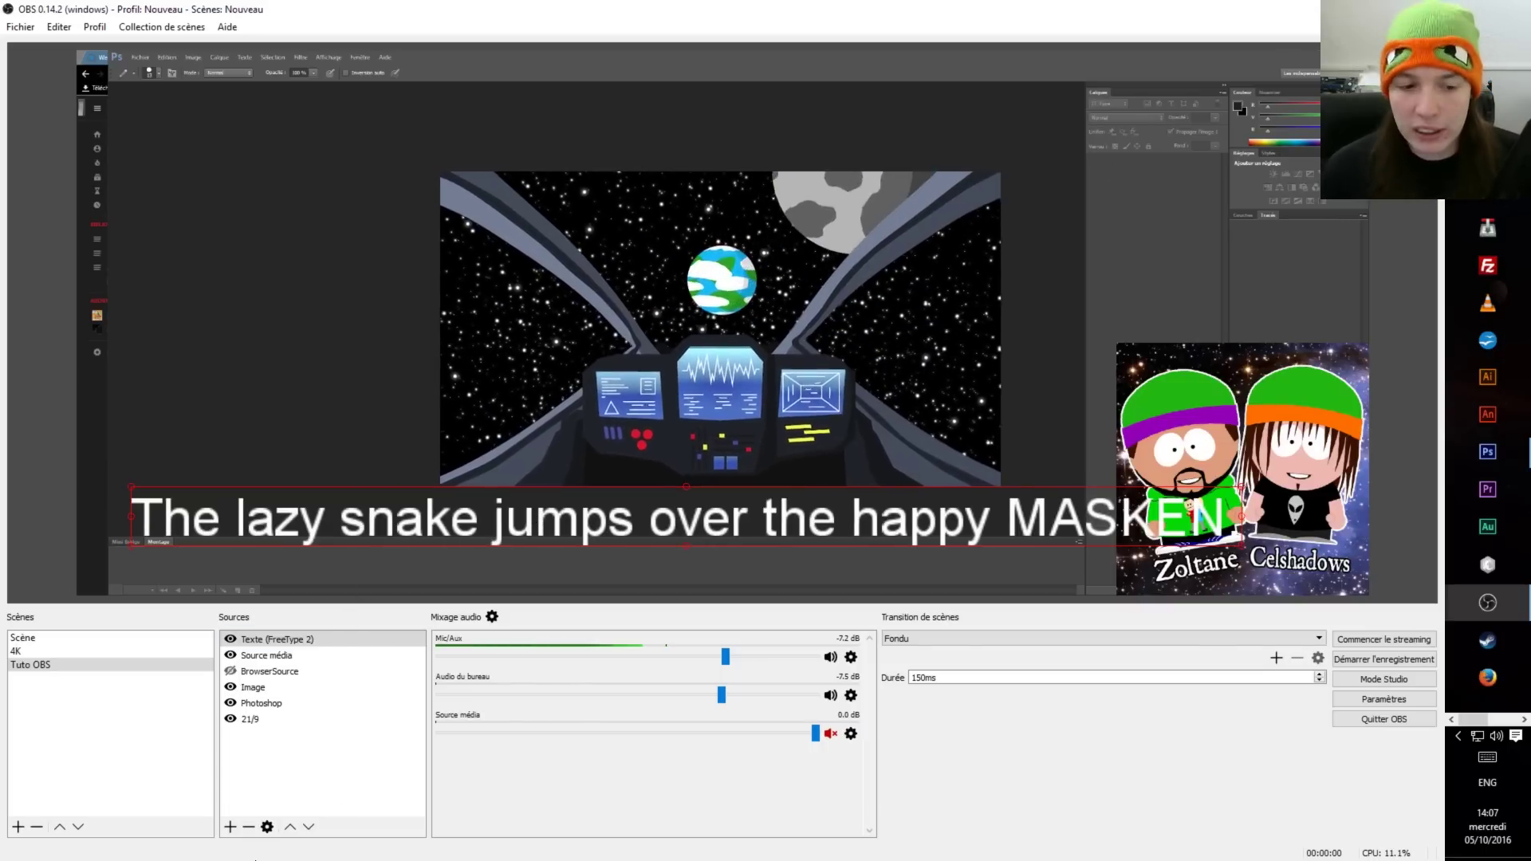
Step: Add a new video capture device source, trying the available webcams and choosing Microsoft LifeCam VX-2000 as its device
{"action": "left_click", "coordinate": [231, 827]}
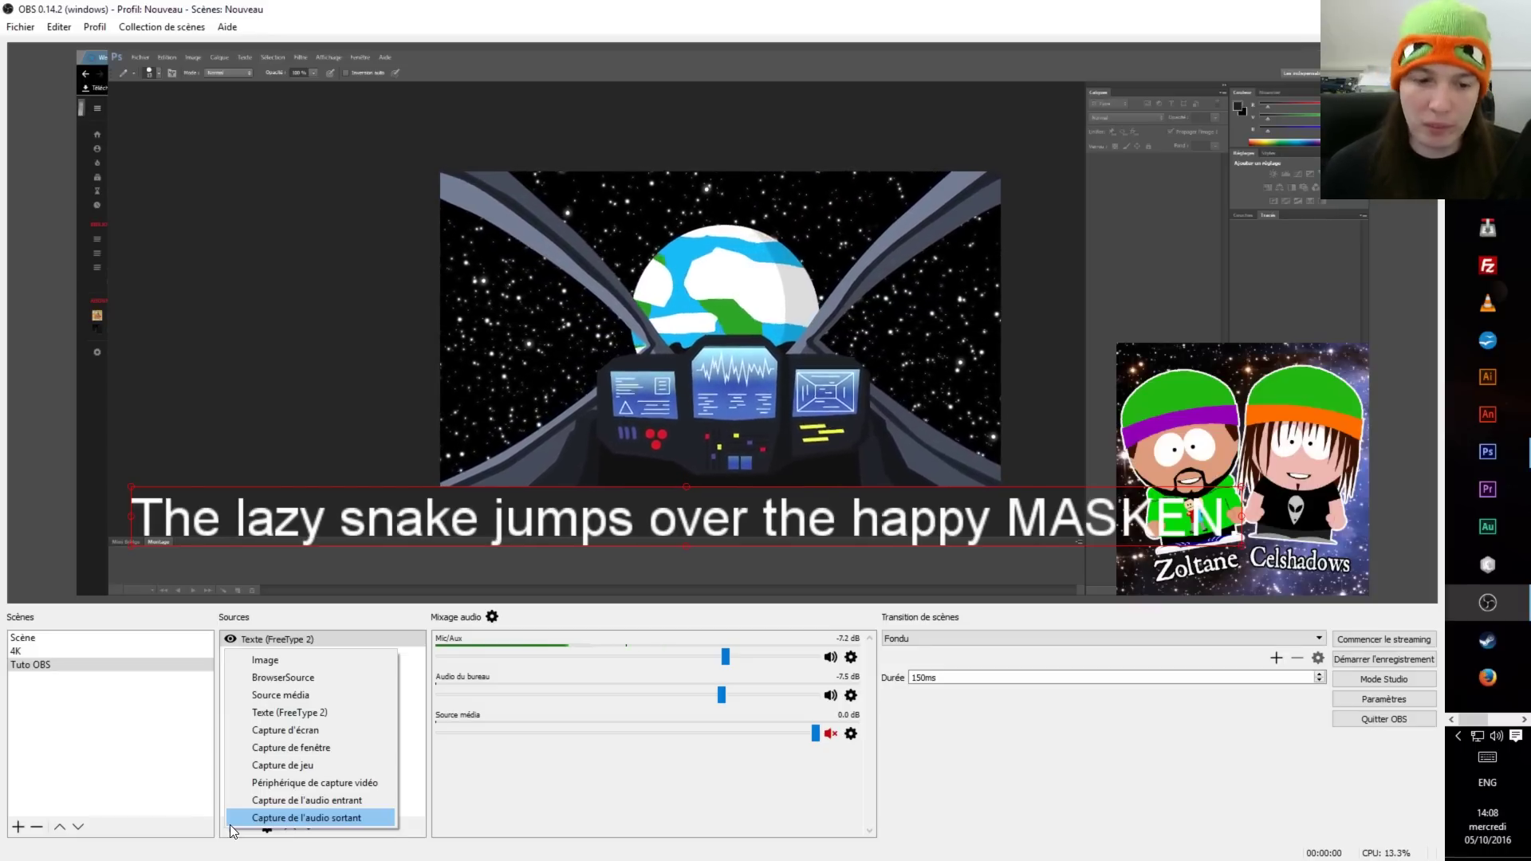
{"action": "left_click", "coordinate": [275, 784]}
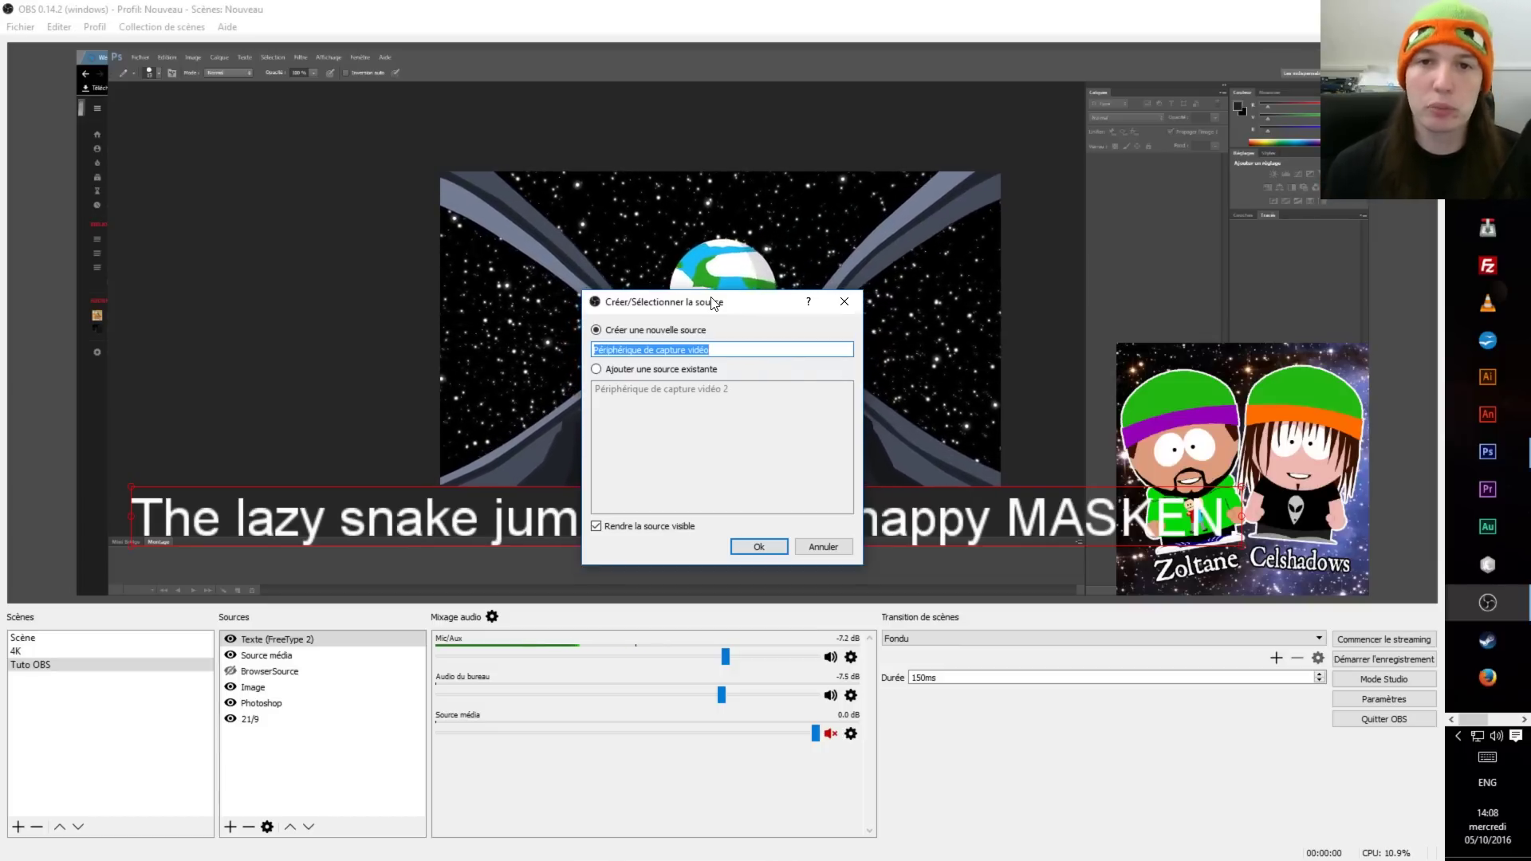
{"action": "left_click", "coordinate": [759, 543]}
{"action": "left_click", "coordinate": [600, 448]}
{"action": "left_click", "coordinate": [619, 480]}
{"action": "left_click", "coordinate": [617, 458]}
{"action": "left_click", "coordinate": [622, 476]}
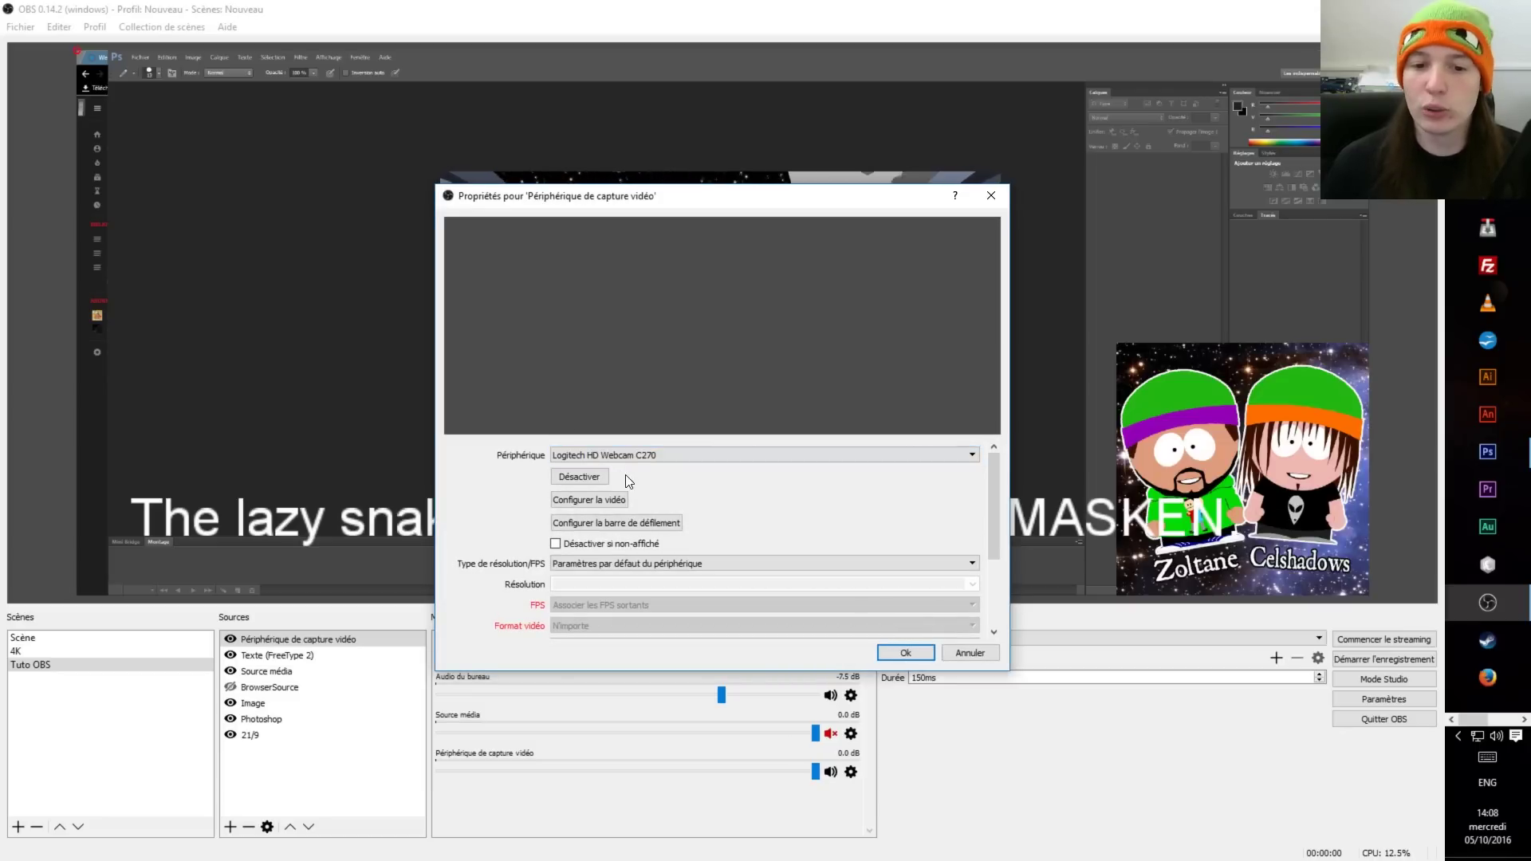
{"action": "left_click", "coordinate": [642, 455]}
{"action": "left_click", "coordinate": [638, 481]}
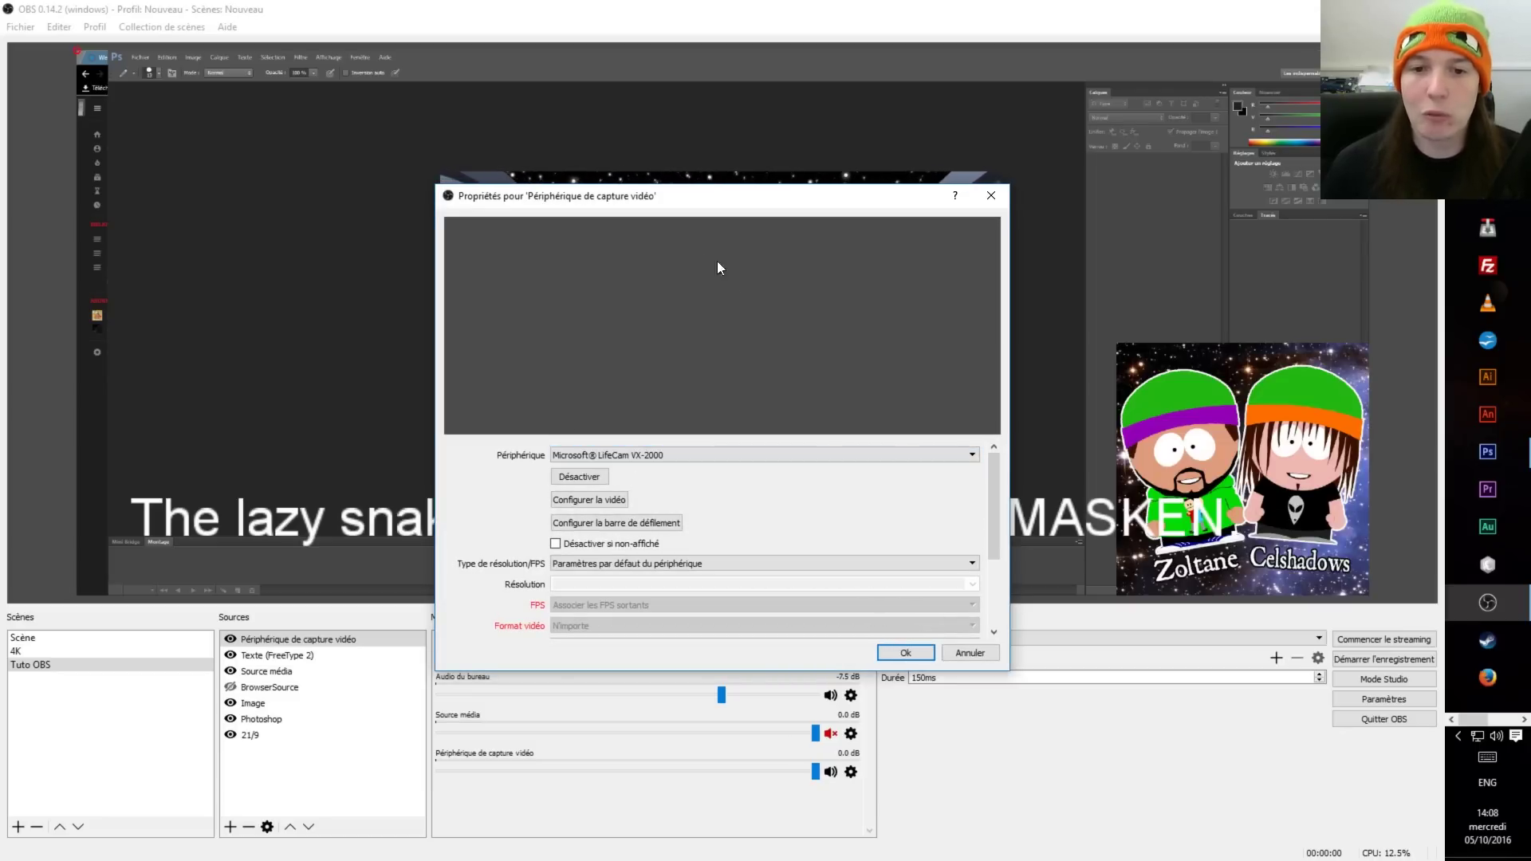
{"action": "left_click", "coordinate": [921, 654]}
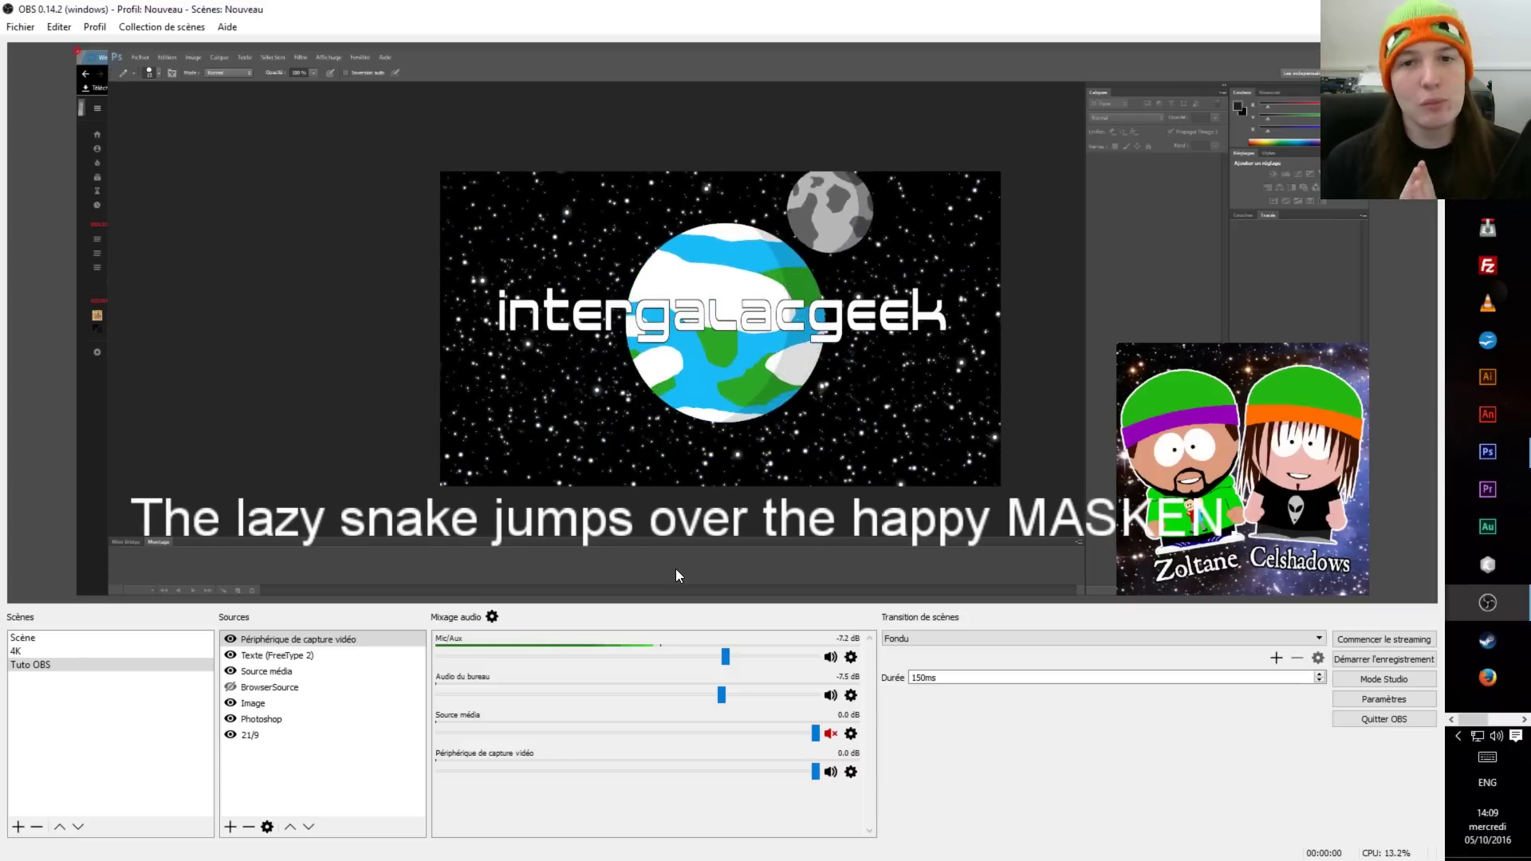
{"action": "left_click", "coordinate": [230, 827]}
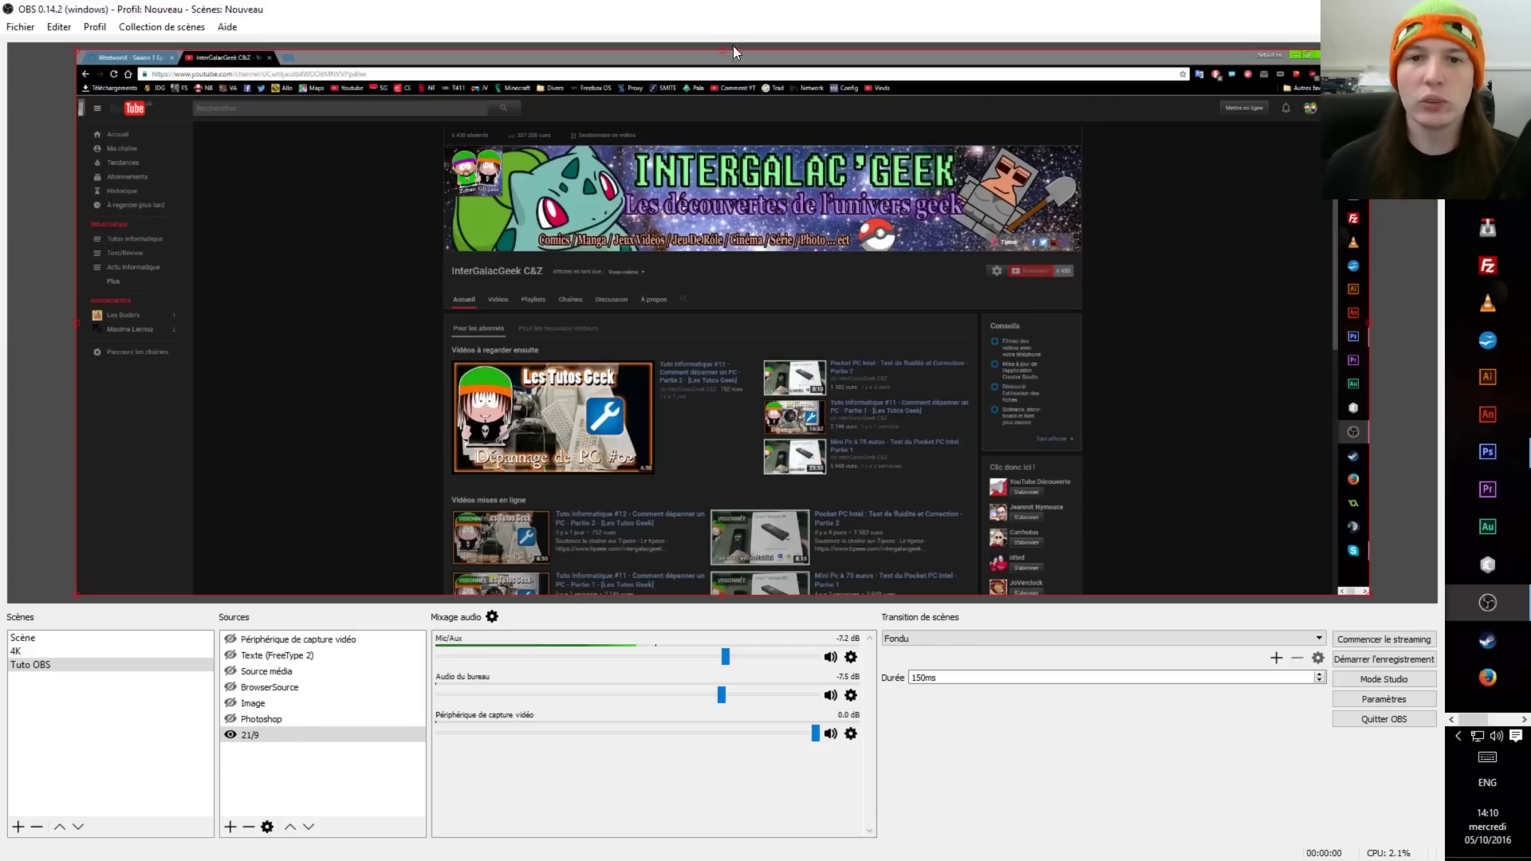
{"action": "mouse_move", "coordinate": [703, 122]}
{"action": "left_mouse_down"}
{"action": "mouse_move", "coordinate": [936, 353]}
{"action": "mouse_move", "coordinate": [839, 226]}
{"action": "mouse_move", "coordinate": [691, 144]}
{"action": "mouse_move", "coordinate": [1040, 233]}
{"action": "mouse_move", "coordinate": [770, 126]}
{"action": "mouse_move", "coordinate": [709, 127]}
{"action": "left_mouse_up"}
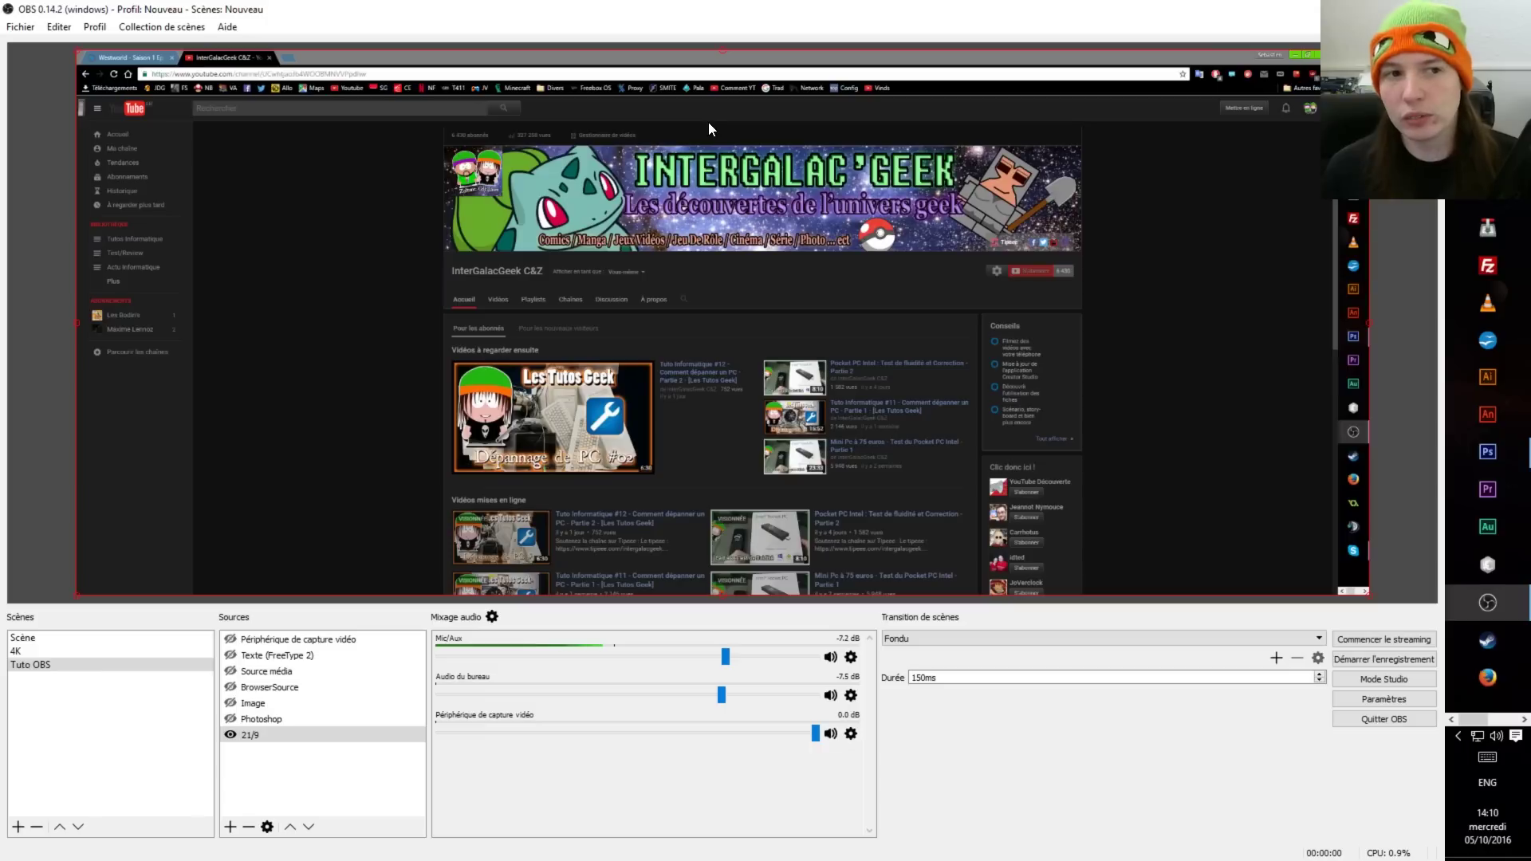
{"action": "mouse_move", "coordinate": [1368, 51]}
{"action": "left_mouse_down"}
{"action": "mouse_move", "coordinate": [633, 433]}
{"action": "mouse_move", "coordinate": [1150, 199]}
{"action": "mouse_move", "coordinate": [1368, 50]}
{"action": "left_mouse_up"}
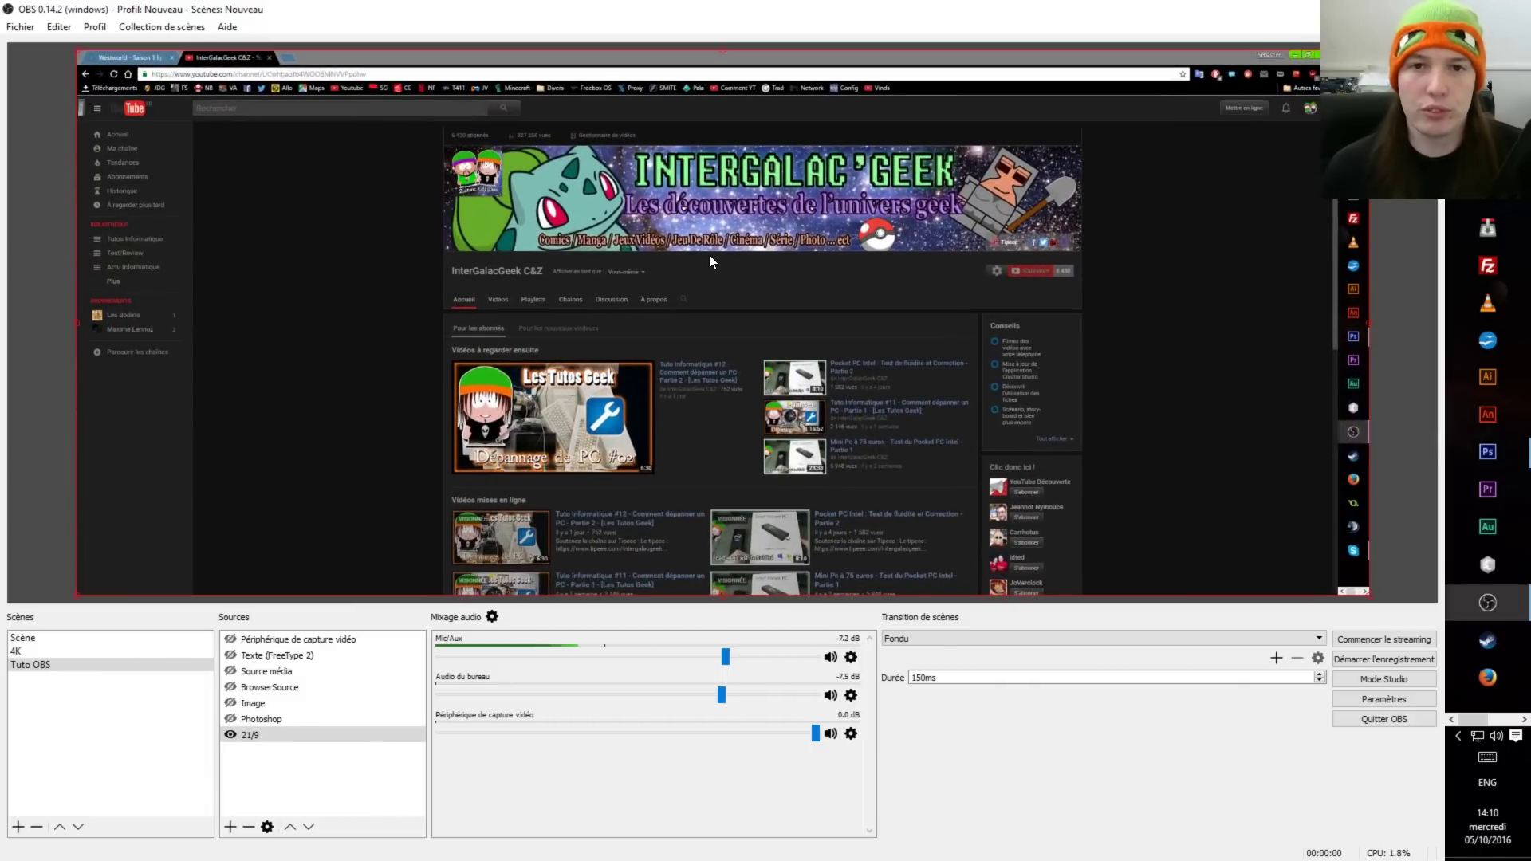
Step: Rotate the 21/9 source 90° clockwise, and rotate it back 90° counterclockwise
{"action": "right_click", "coordinate": [584, 418]}
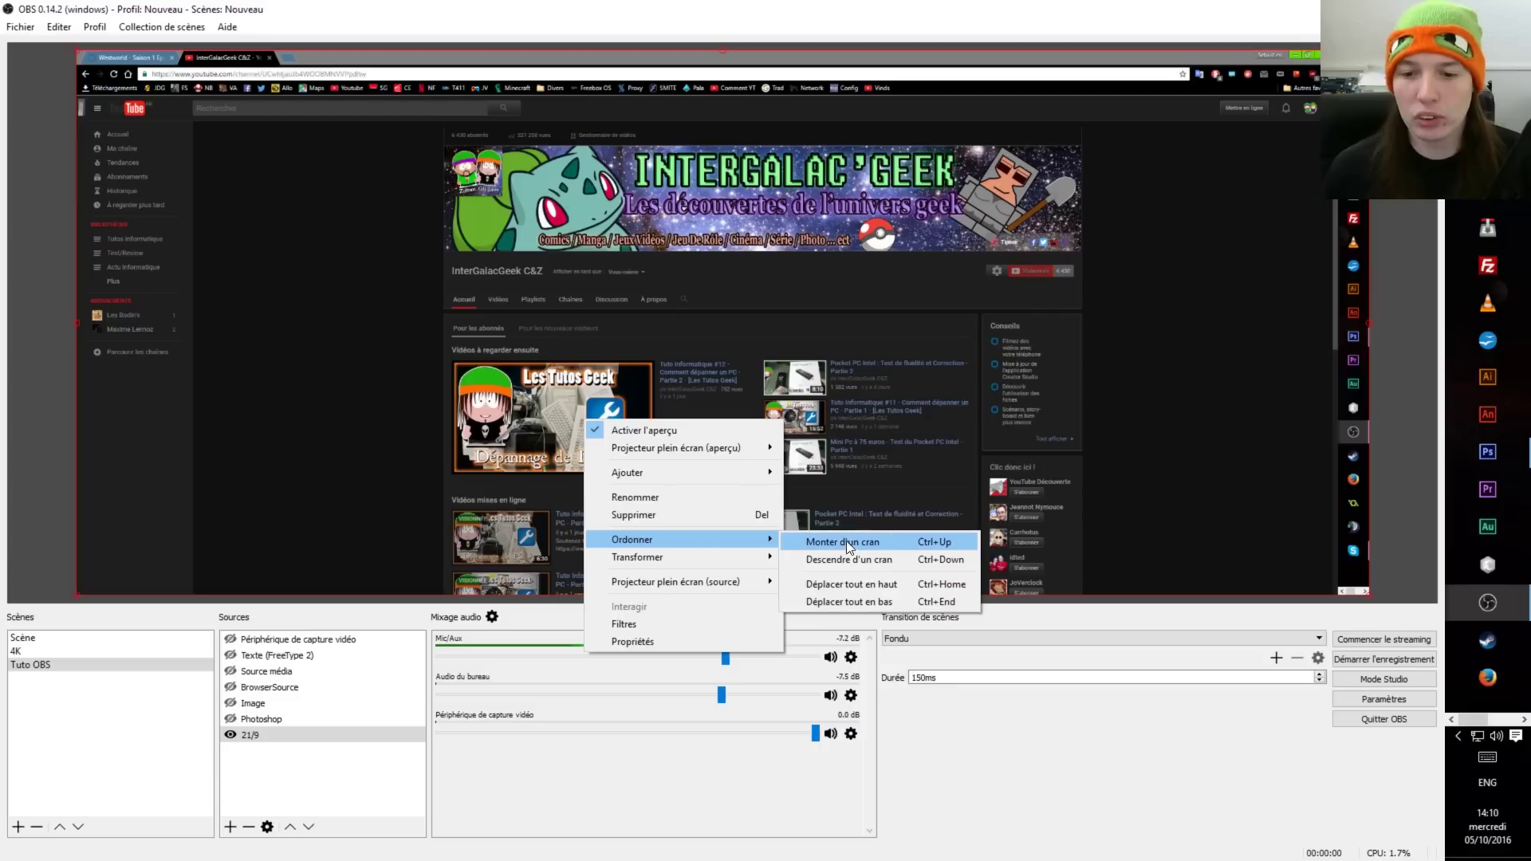
{"action": "mouse_move", "coordinate": [745, 556]}
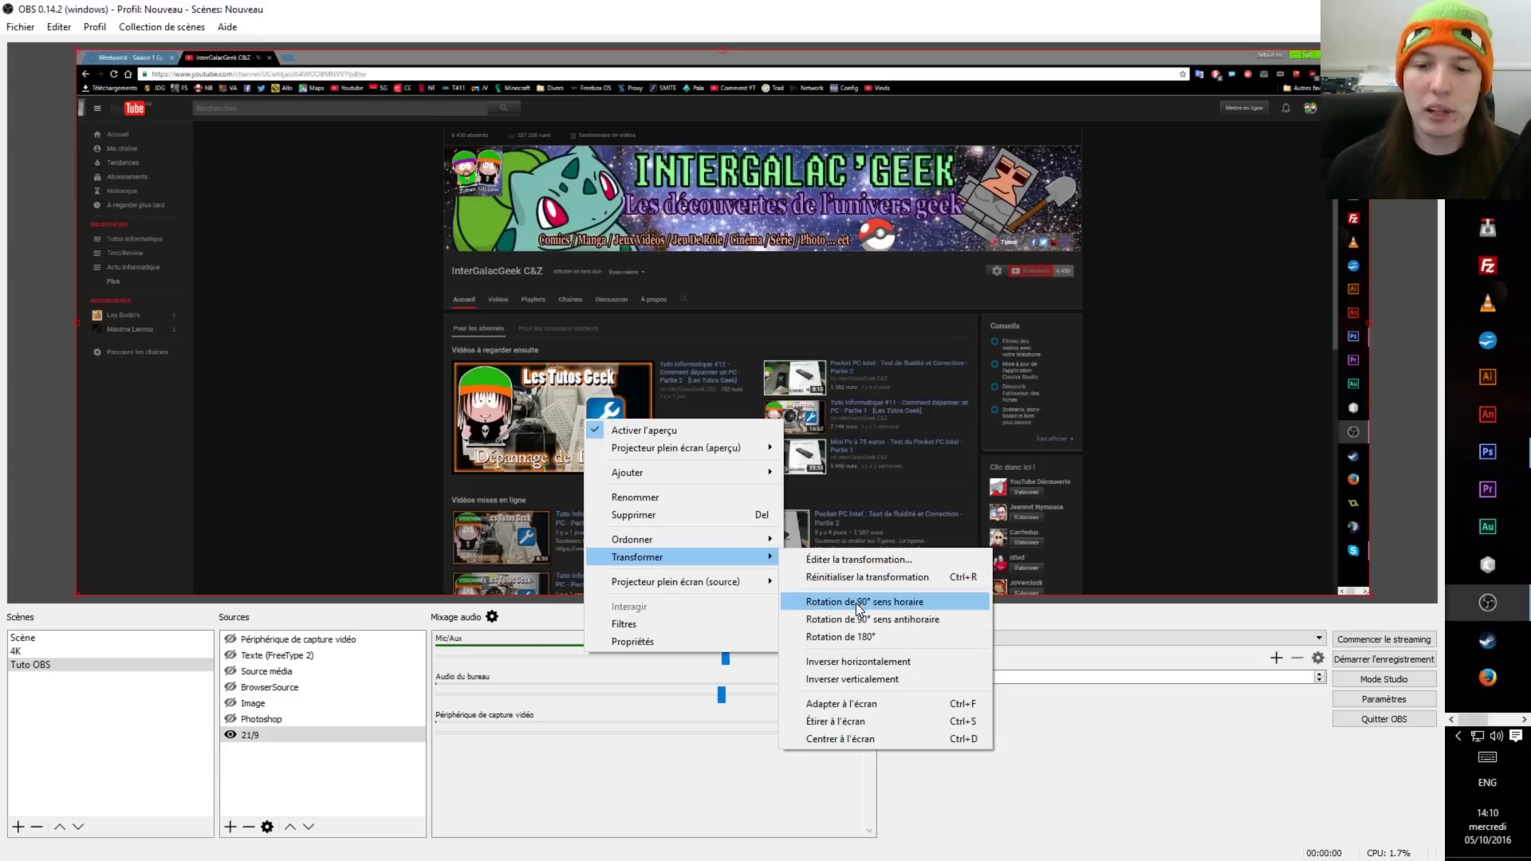
{"action": "left_click", "coordinate": [830, 602]}
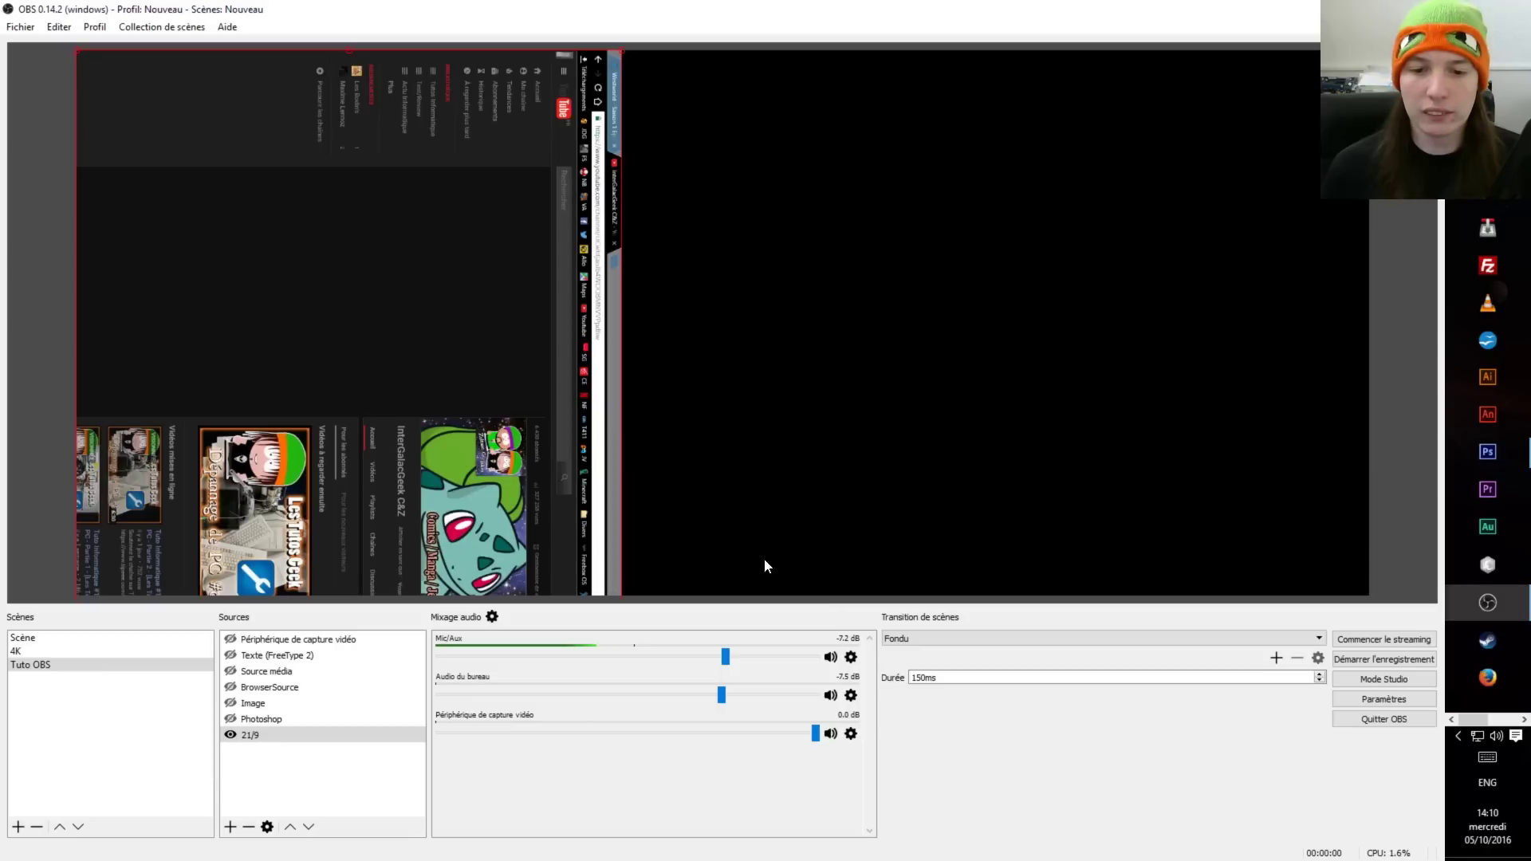
{"action": "right_click", "coordinate": [495, 391]}
{"action": "mouse_move", "coordinate": [587, 528]}
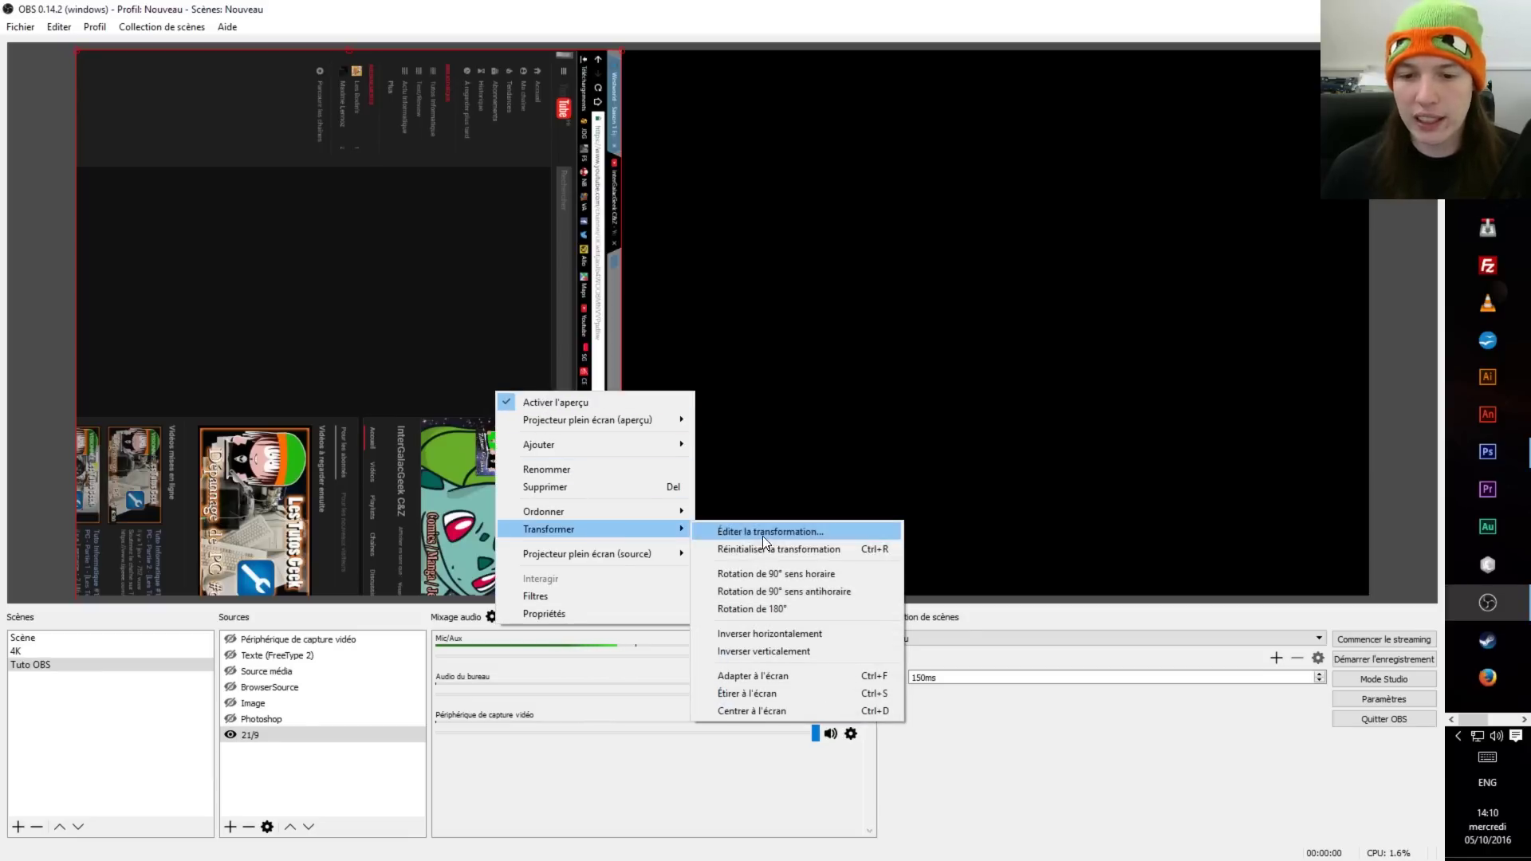
{"action": "left_click", "coordinate": [861, 590]}
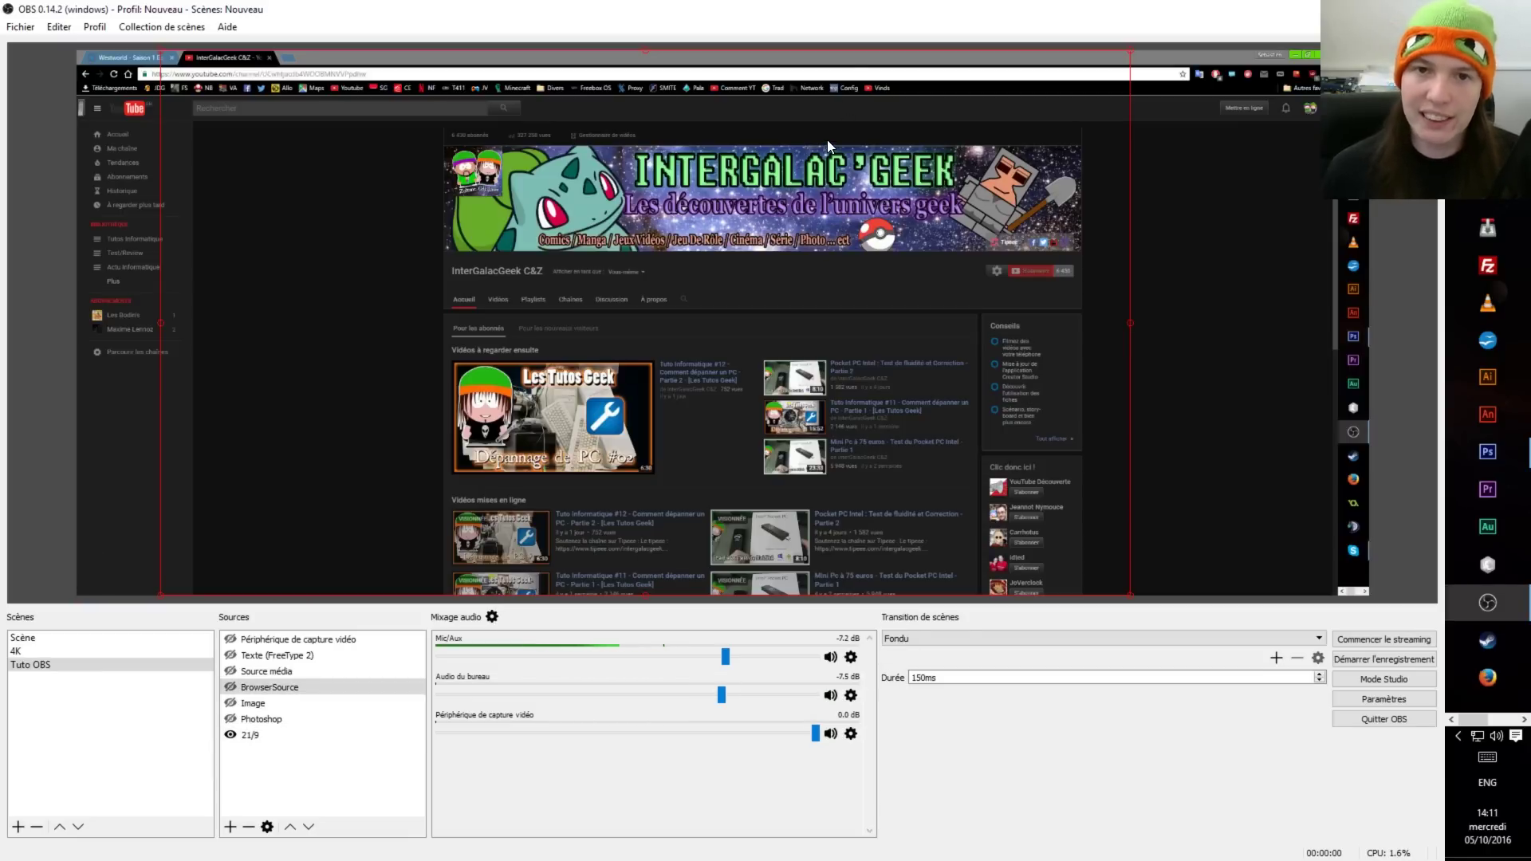
Step: Step through the Image, Photoshop and 21/9 sources to view their outlines on the canvas, ending on Photoshop
{"action": "key", "text": "Down"}
{"action": "key", "text": "Down"}
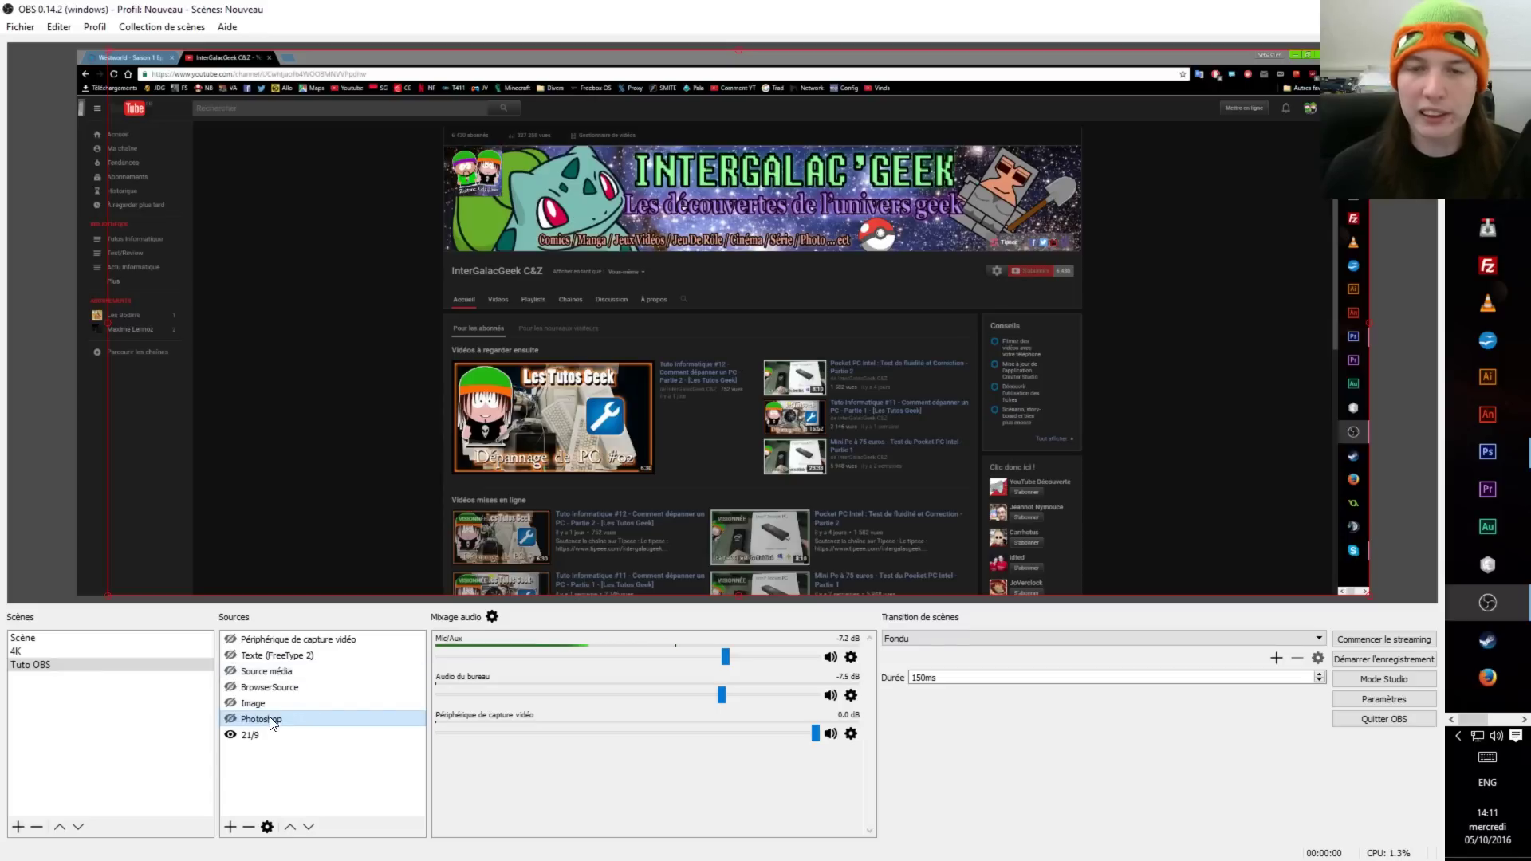
{"action": "key", "text": "Down"}
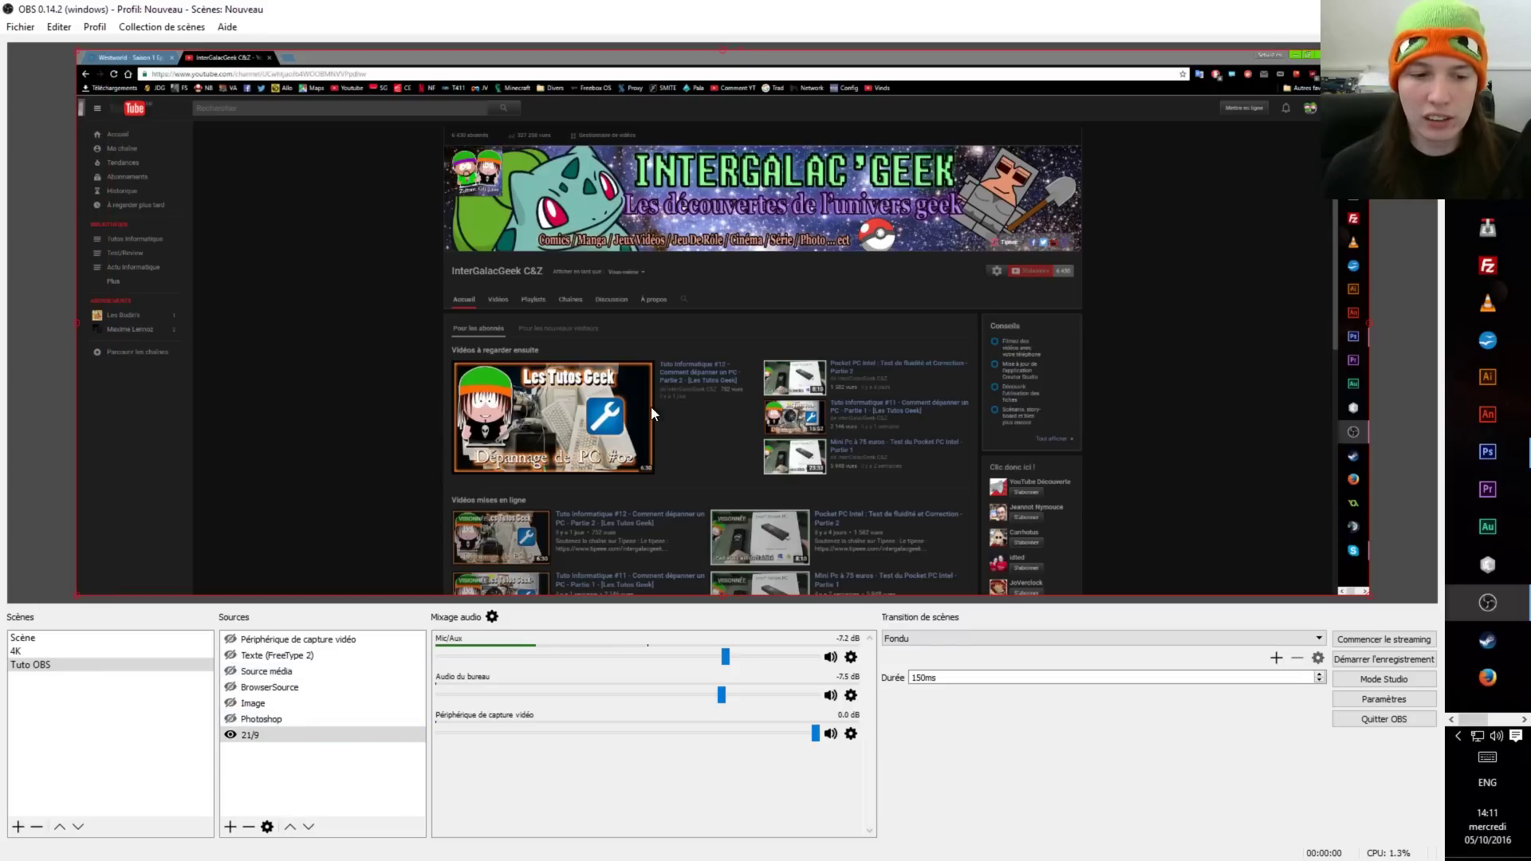
{"action": "key", "text": "Up"}
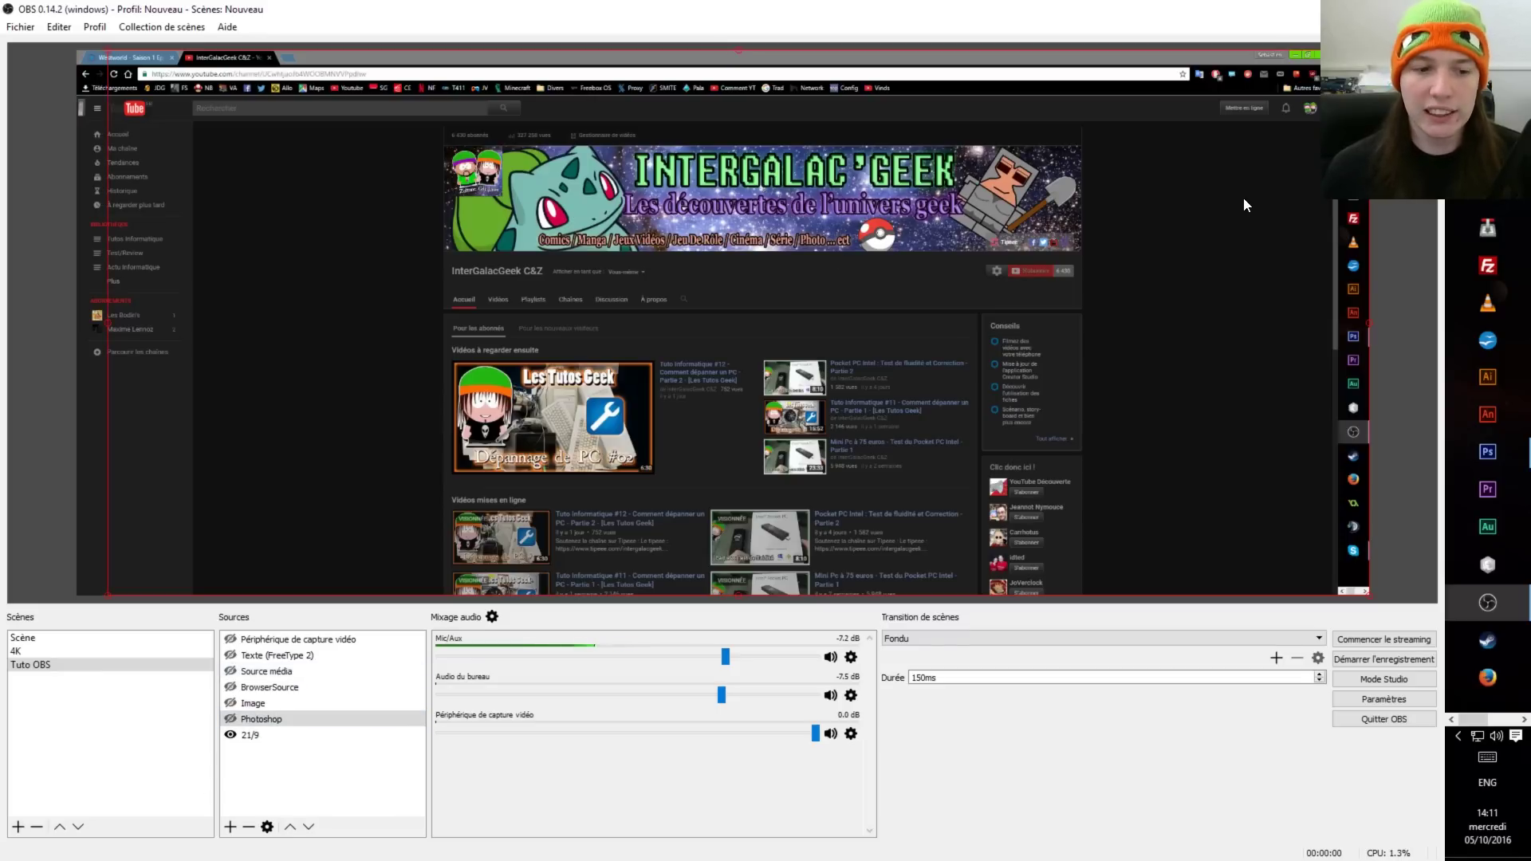
Step: Step through the 21/9, BrowserSource, Image and Photoshop sources to examine their outlines on the canvas, ending on 21/9
{"action": "key", "text": "Down"}
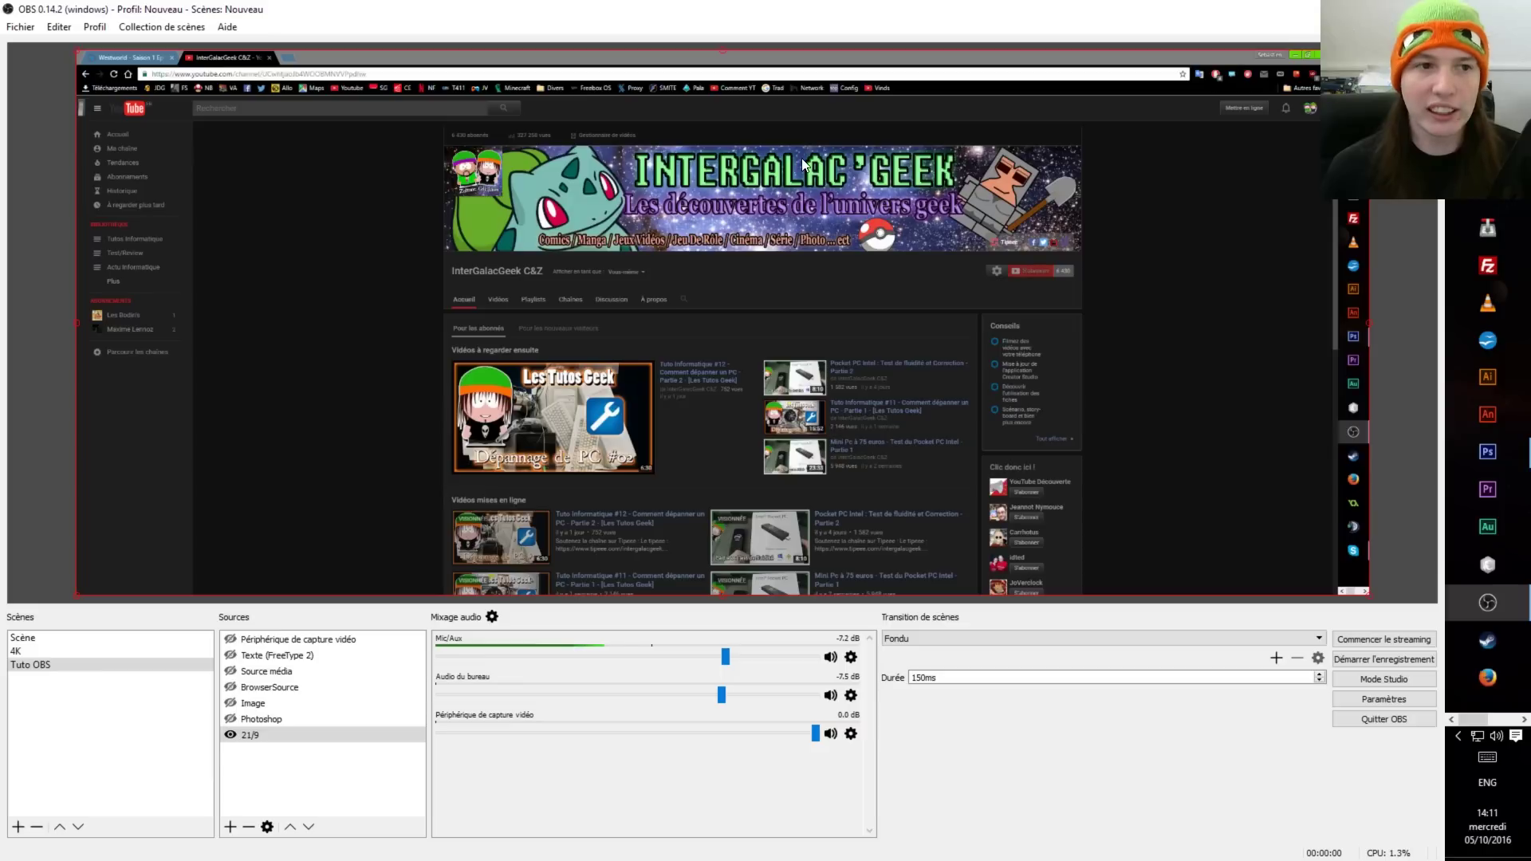
{"action": "key", "text": "Up"}
{"action": "key", "text": "Up"}
{"action": "key", "text": "Up"}
{"action": "left_click", "coordinate": [278, 688]}
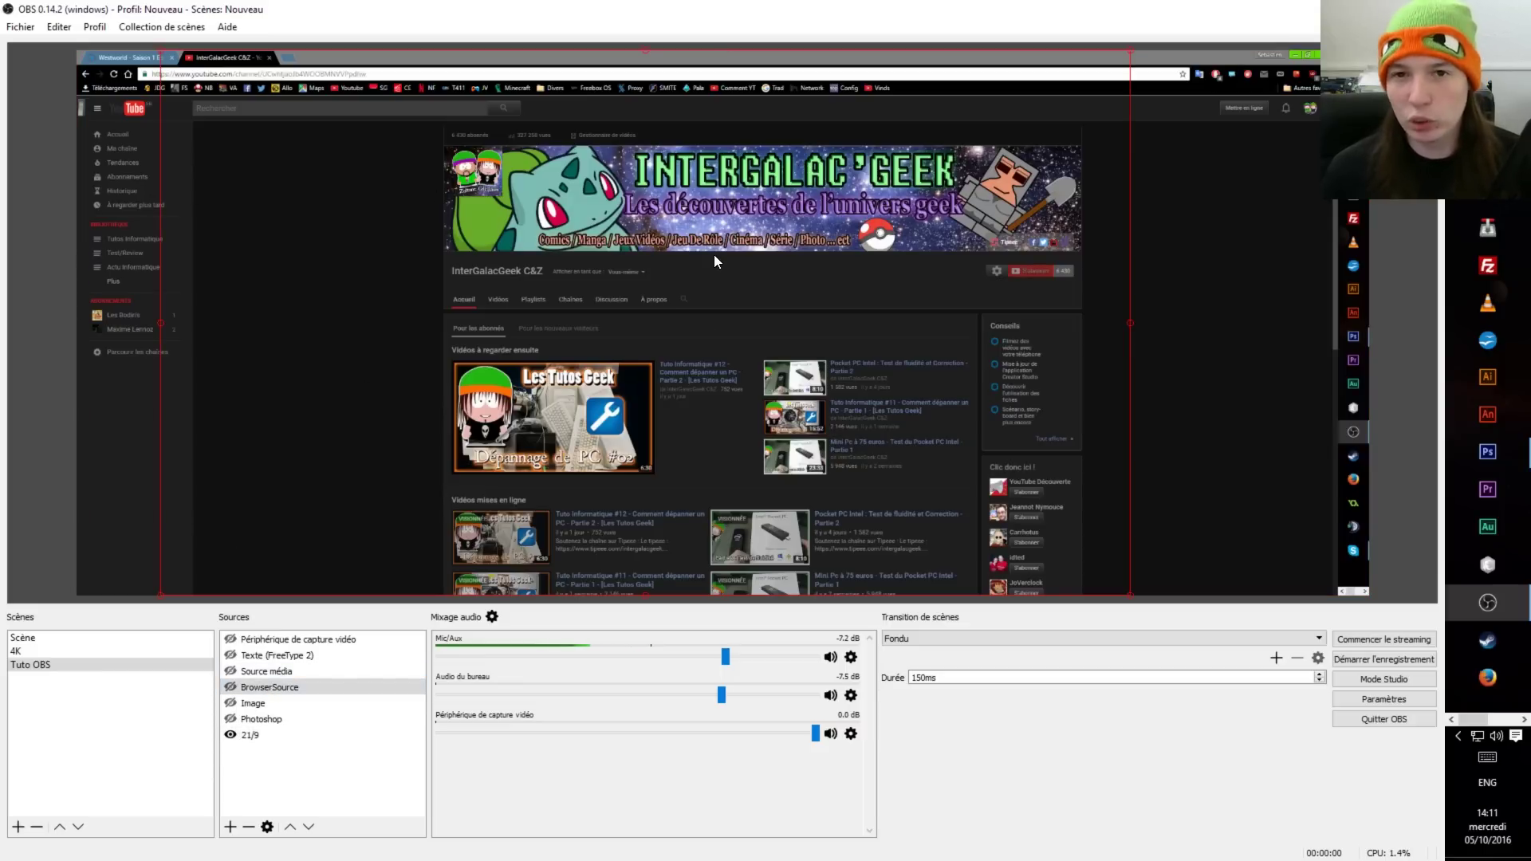
{"action": "left_click", "coordinate": [1286, 517]}
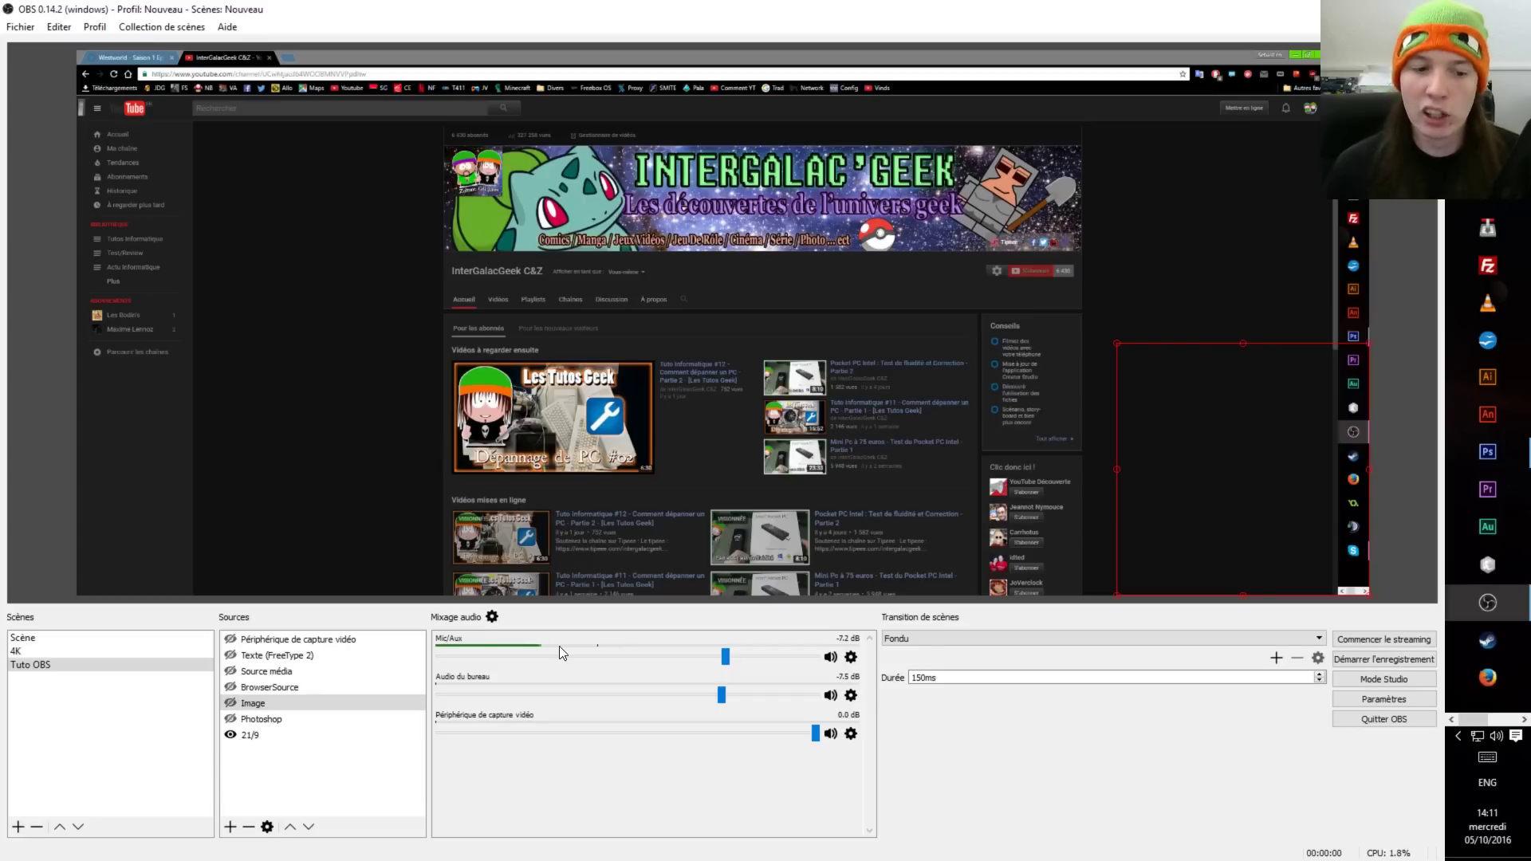
{"action": "left_click", "coordinate": [1355, 205]}
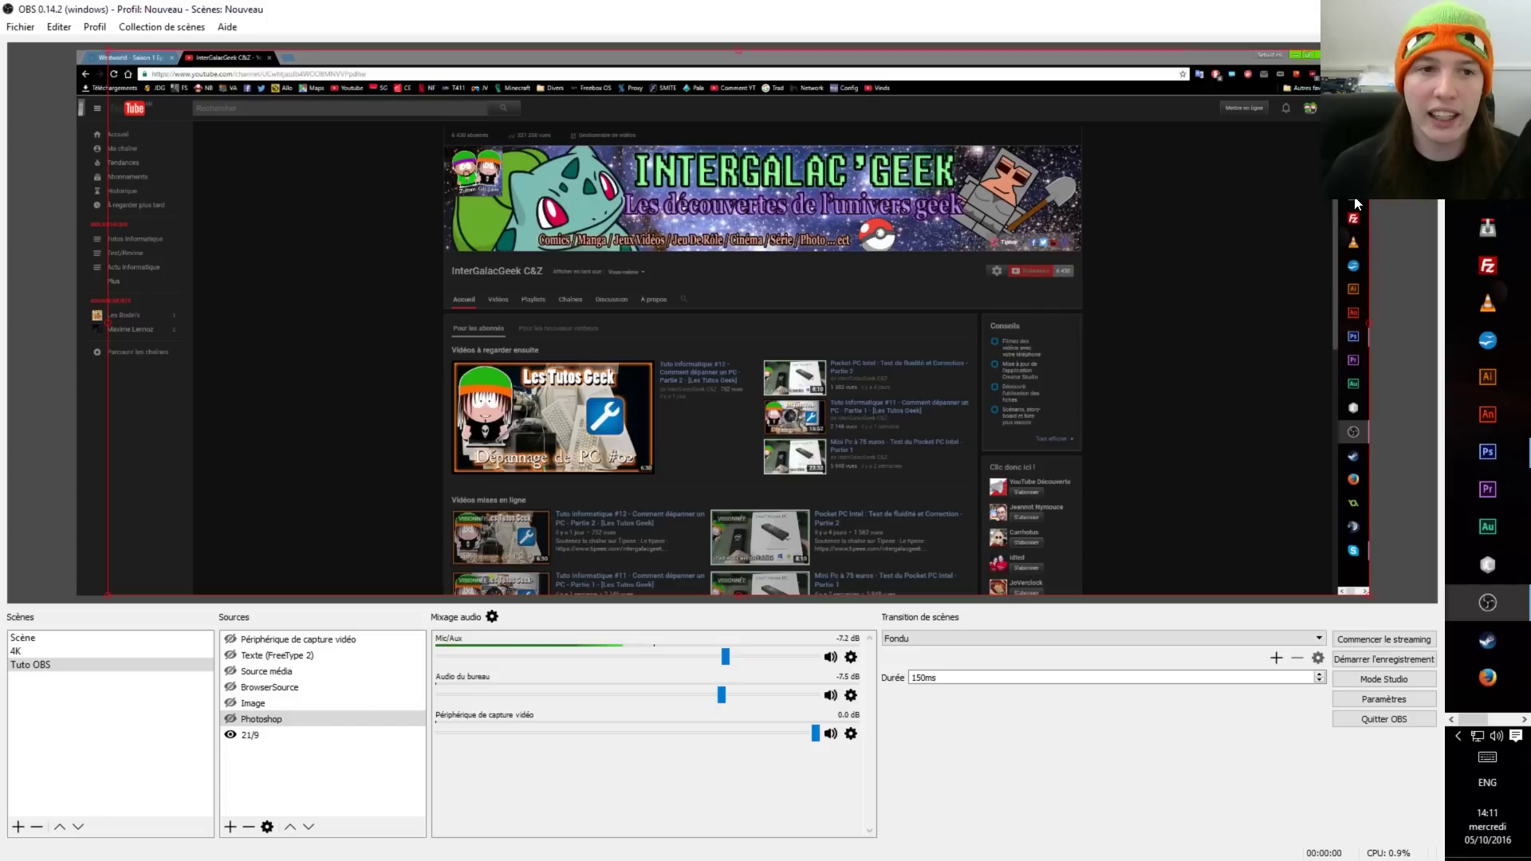
{"action": "left_click", "coordinate": [776, 188]}
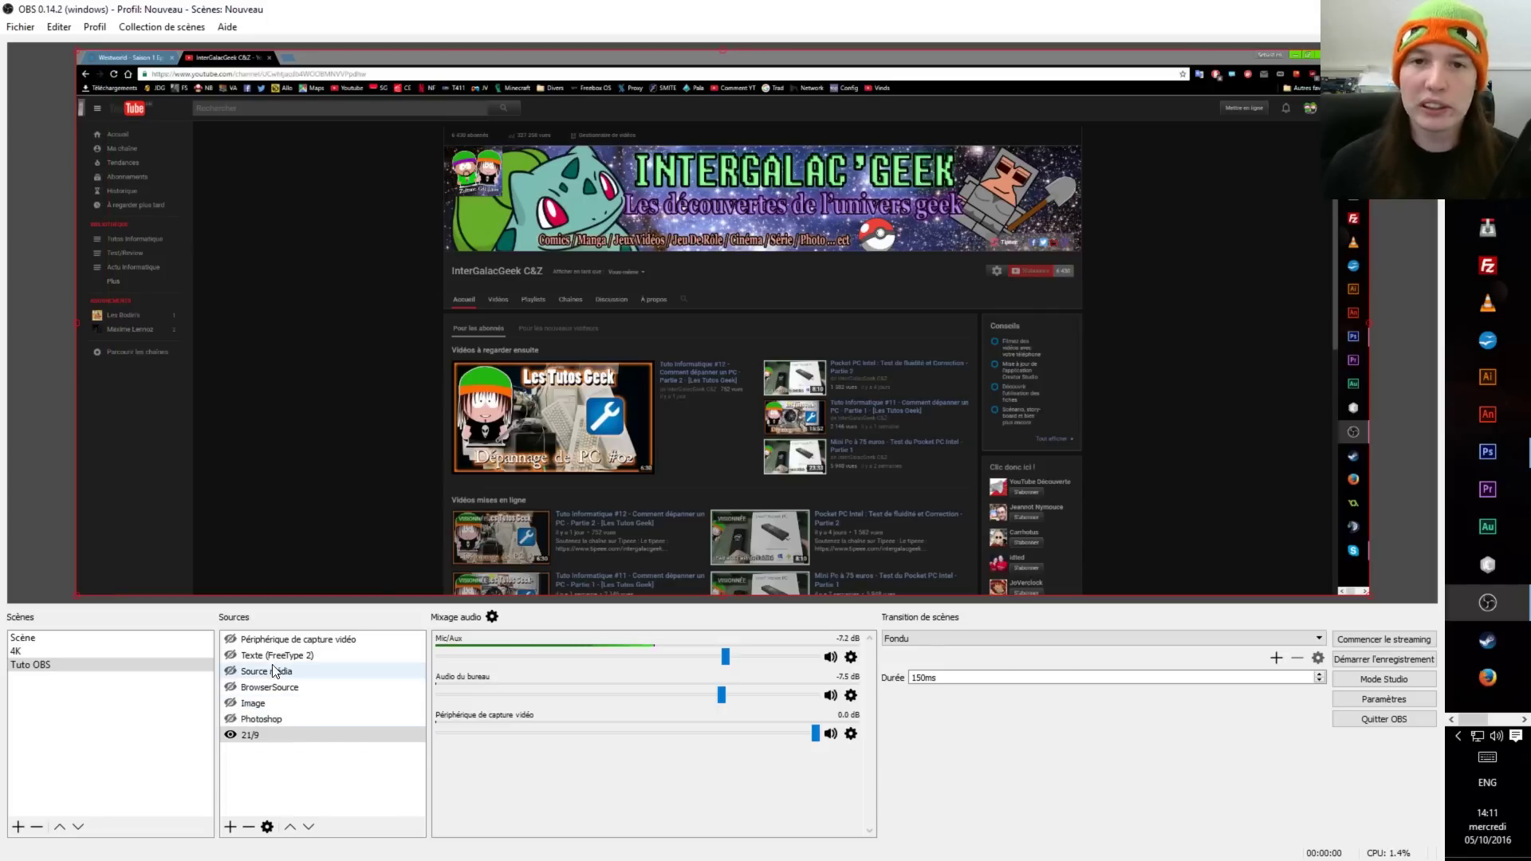
Step: Make the Photoshop, Image, BrowserSource and Source média sources visible in the Tuto OBS scene
{"action": "left_click", "coordinate": [231, 719]}
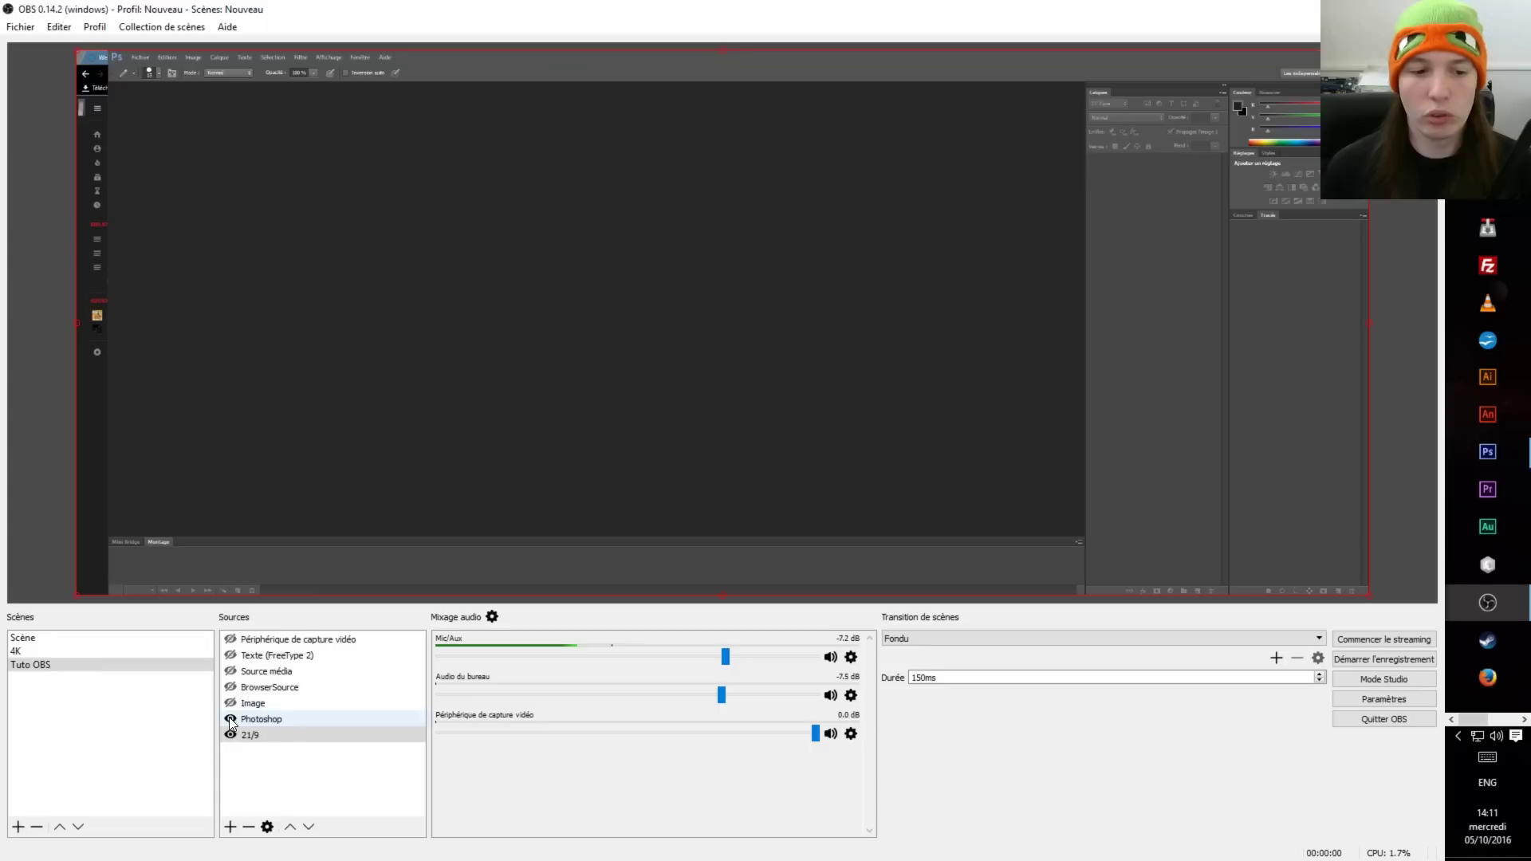
{"action": "left_click", "coordinate": [230, 702]}
{"action": "left_click", "coordinate": [231, 686]}
{"action": "left_click", "coordinate": [230, 671]}
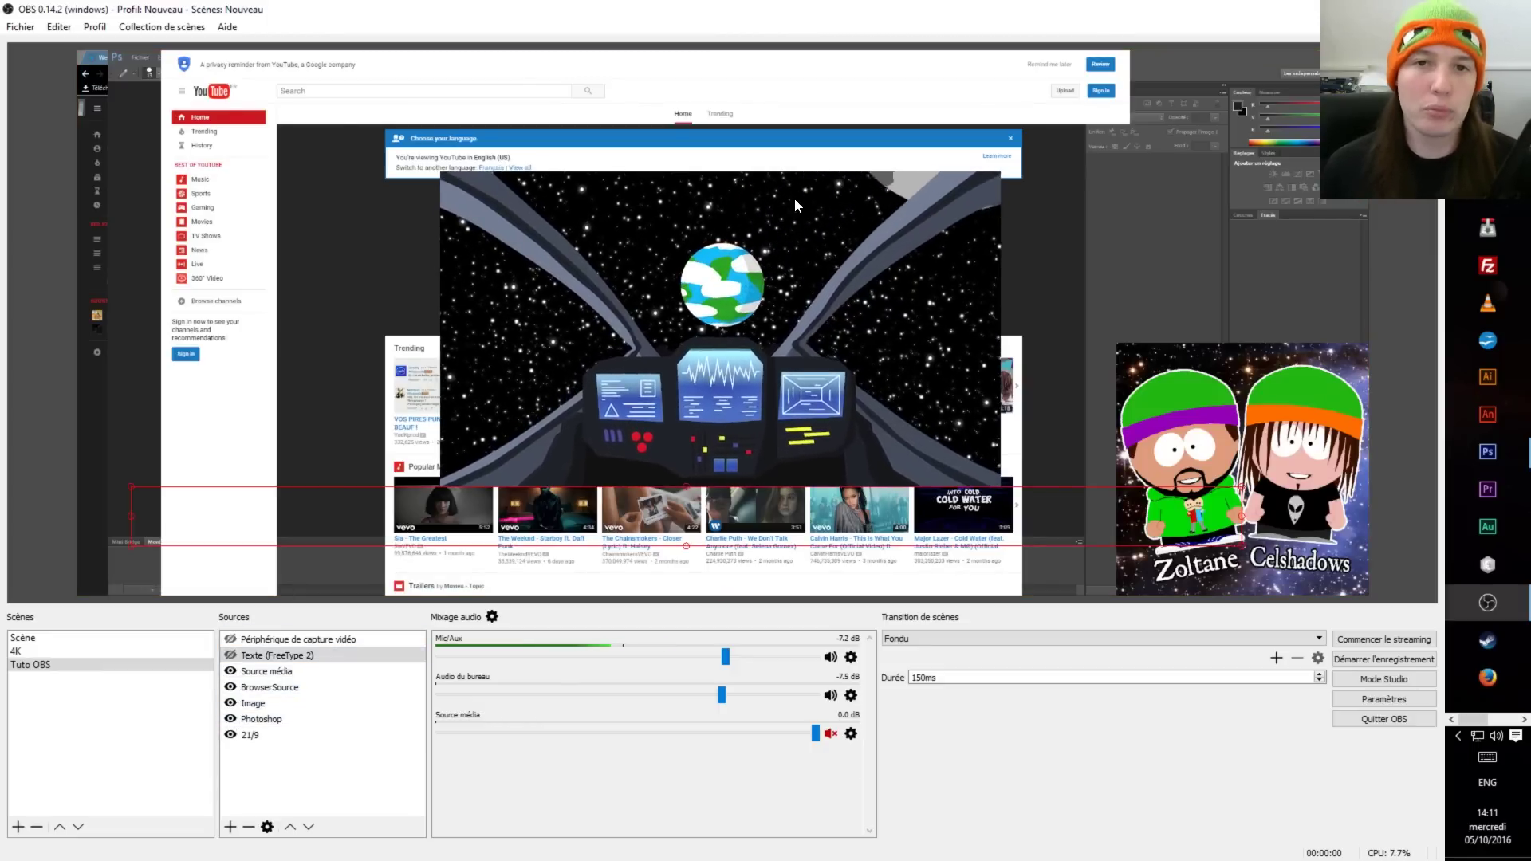
{"action": "left_click", "coordinate": [720, 574]}
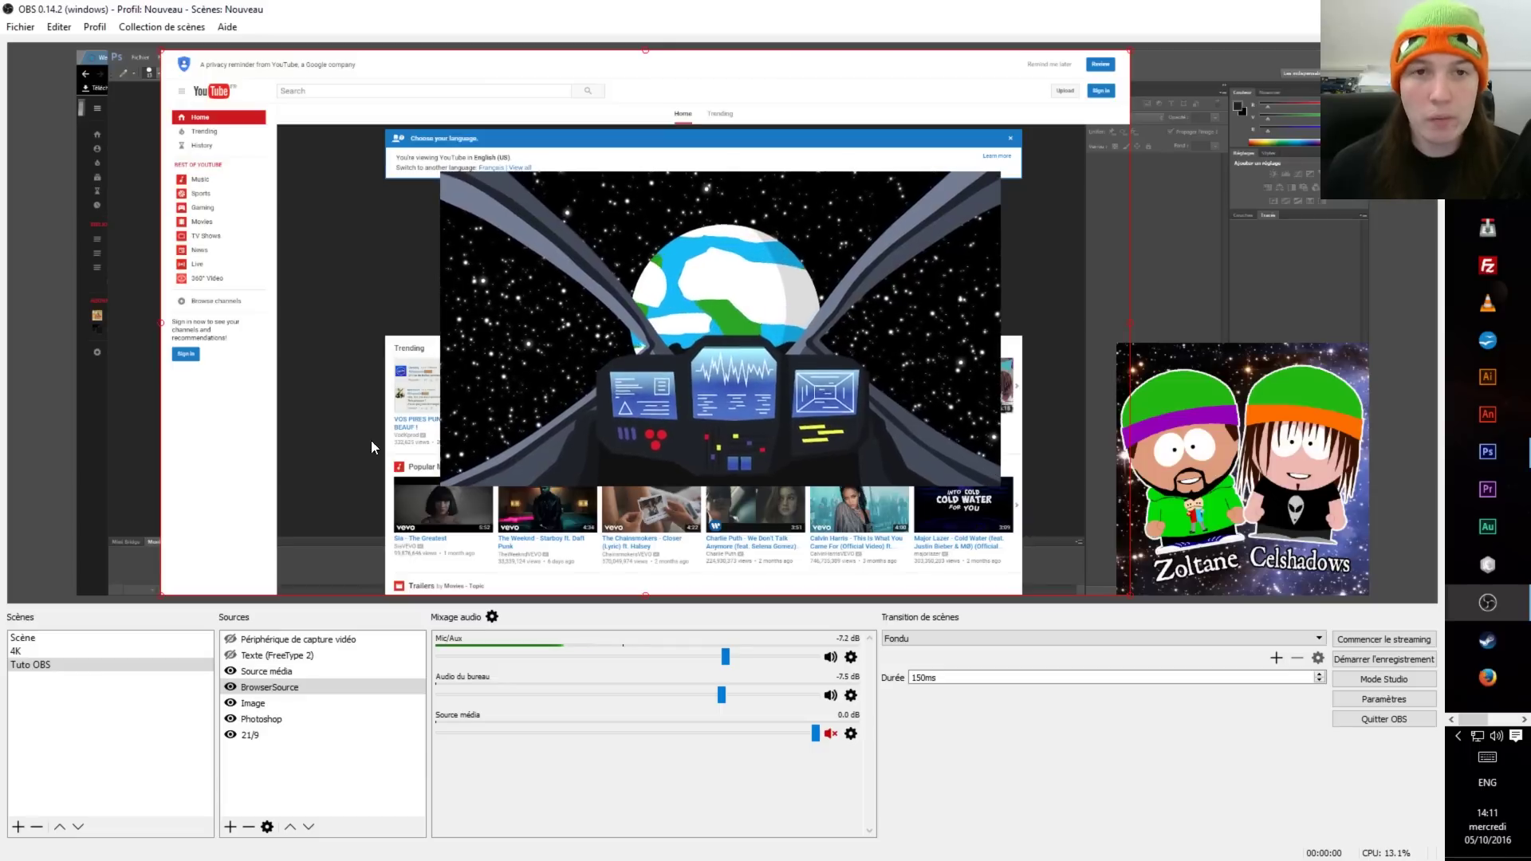
Step: Raise the 21/9 source to the front of the stacking order, above all other sources
{"action": "left_click", "coordinate": [263, 734]}
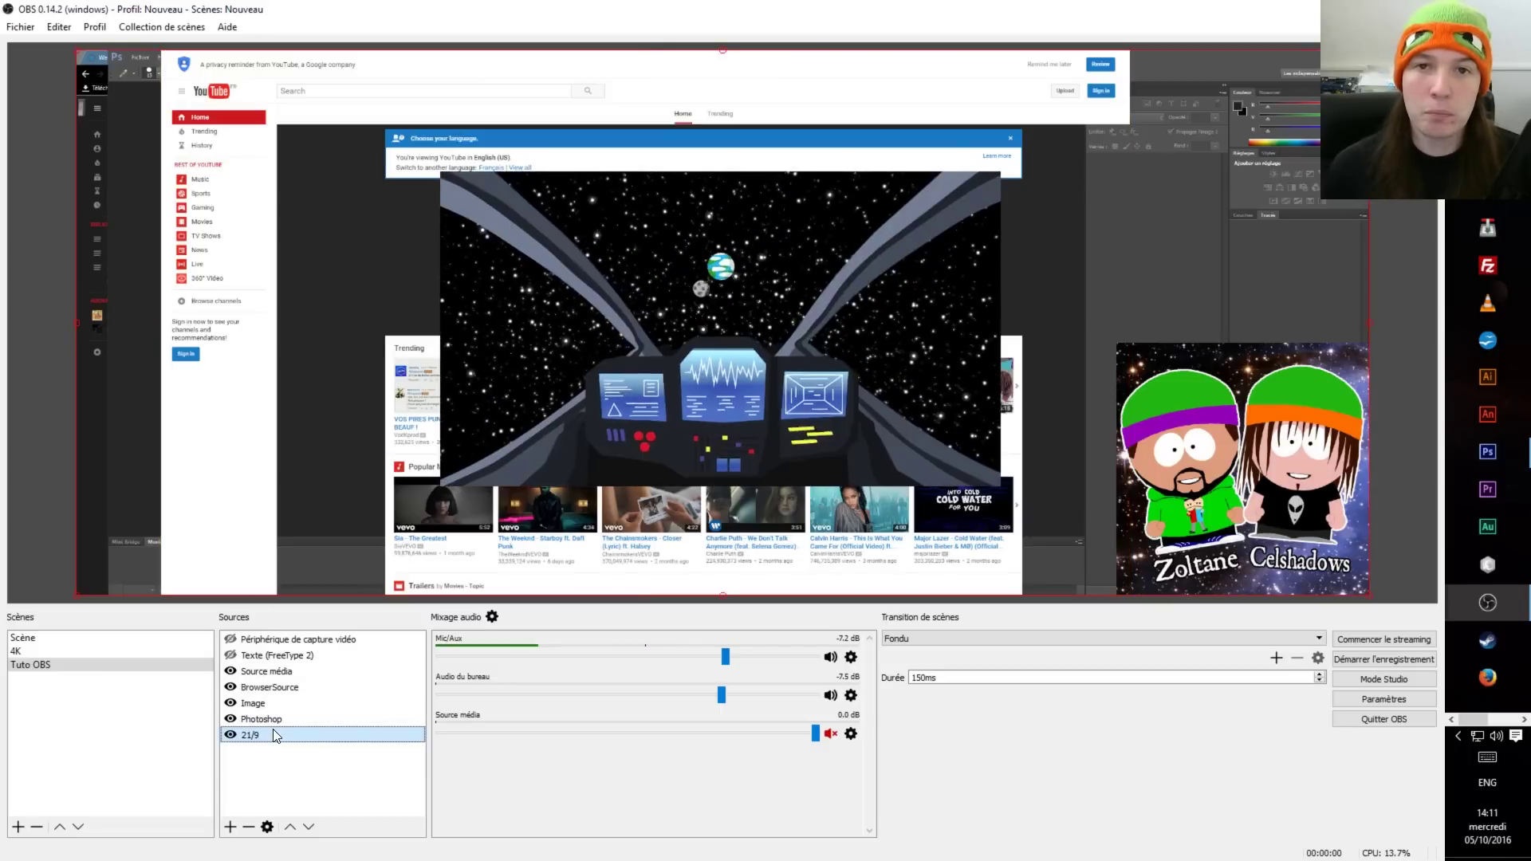
{"action": "left_click", "coordinate": [290, 827]}
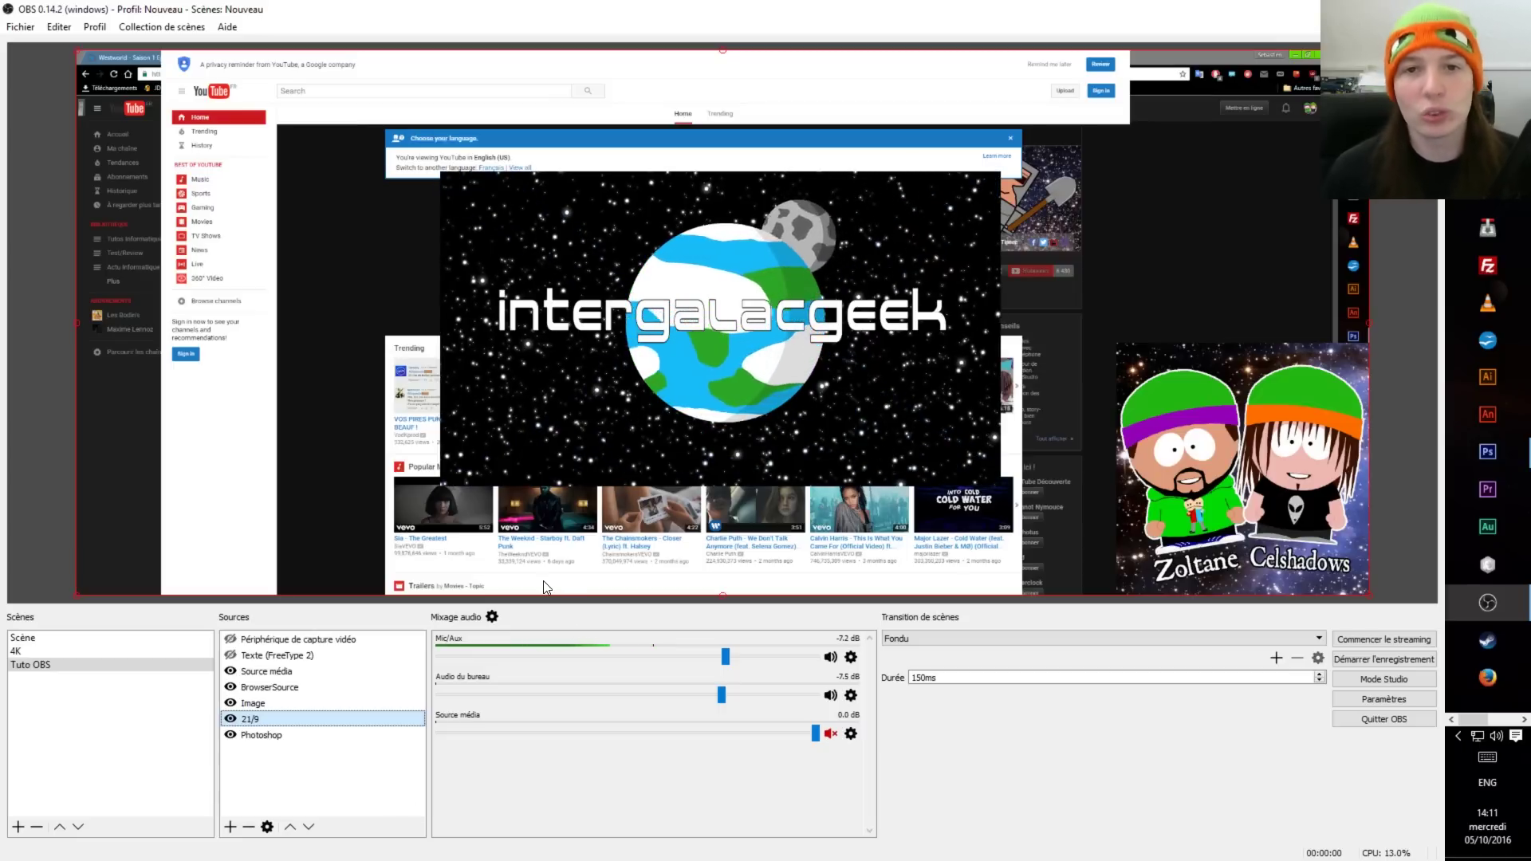
{"action": "left_click", "coordinate": [289, 826]}
{"action": "left_click", "coordinate": [289, 826]}
{"action": "left_click", "coordinate": [288, 826]}
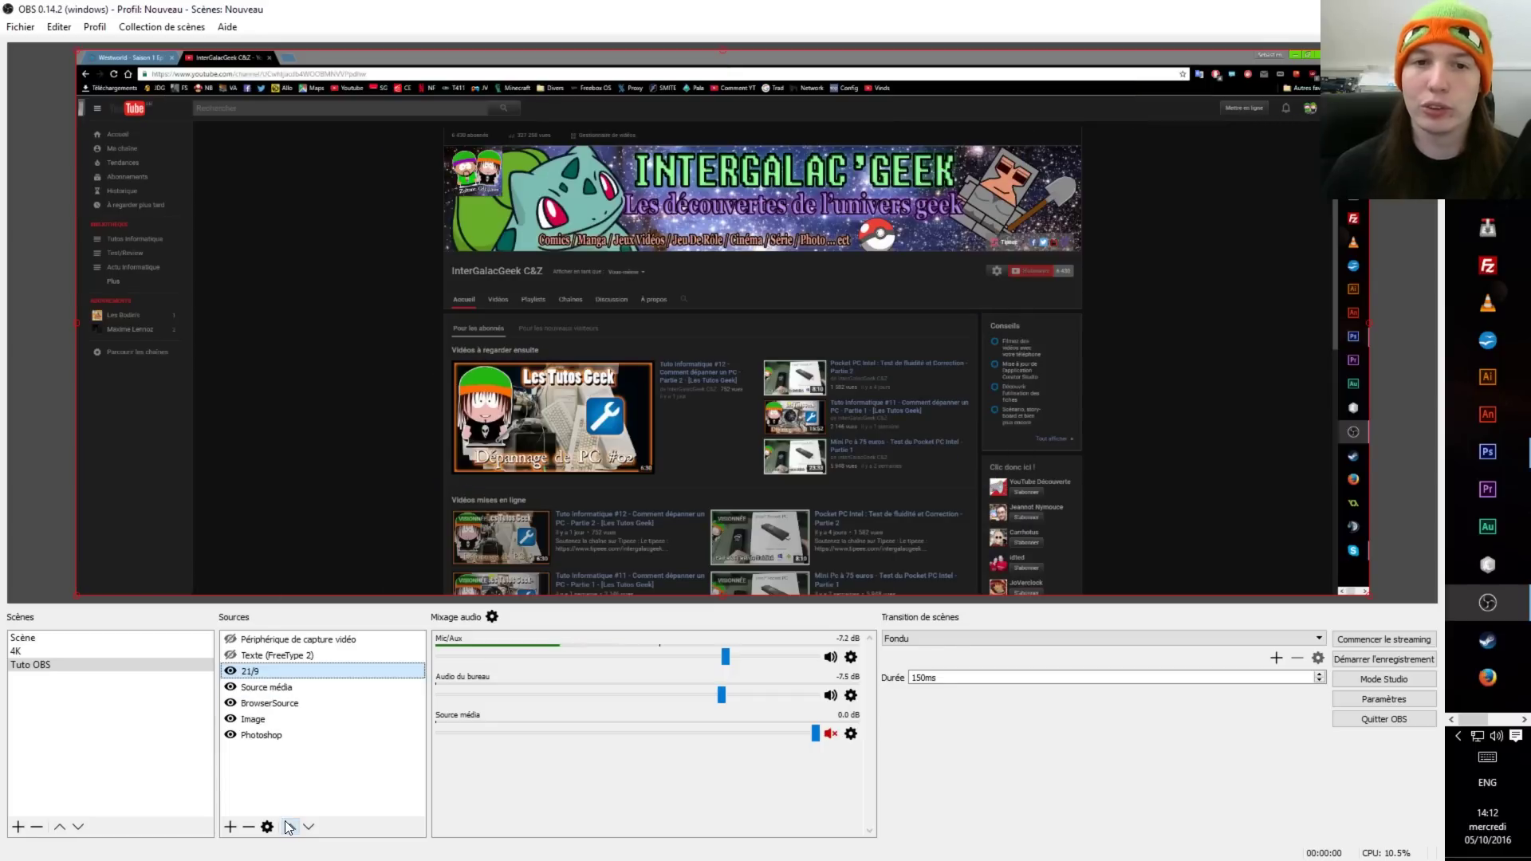
{"action": "left_click", "coordinate": [288, 826]}
{"action": "left_click", "coordinate": [289, 826]}
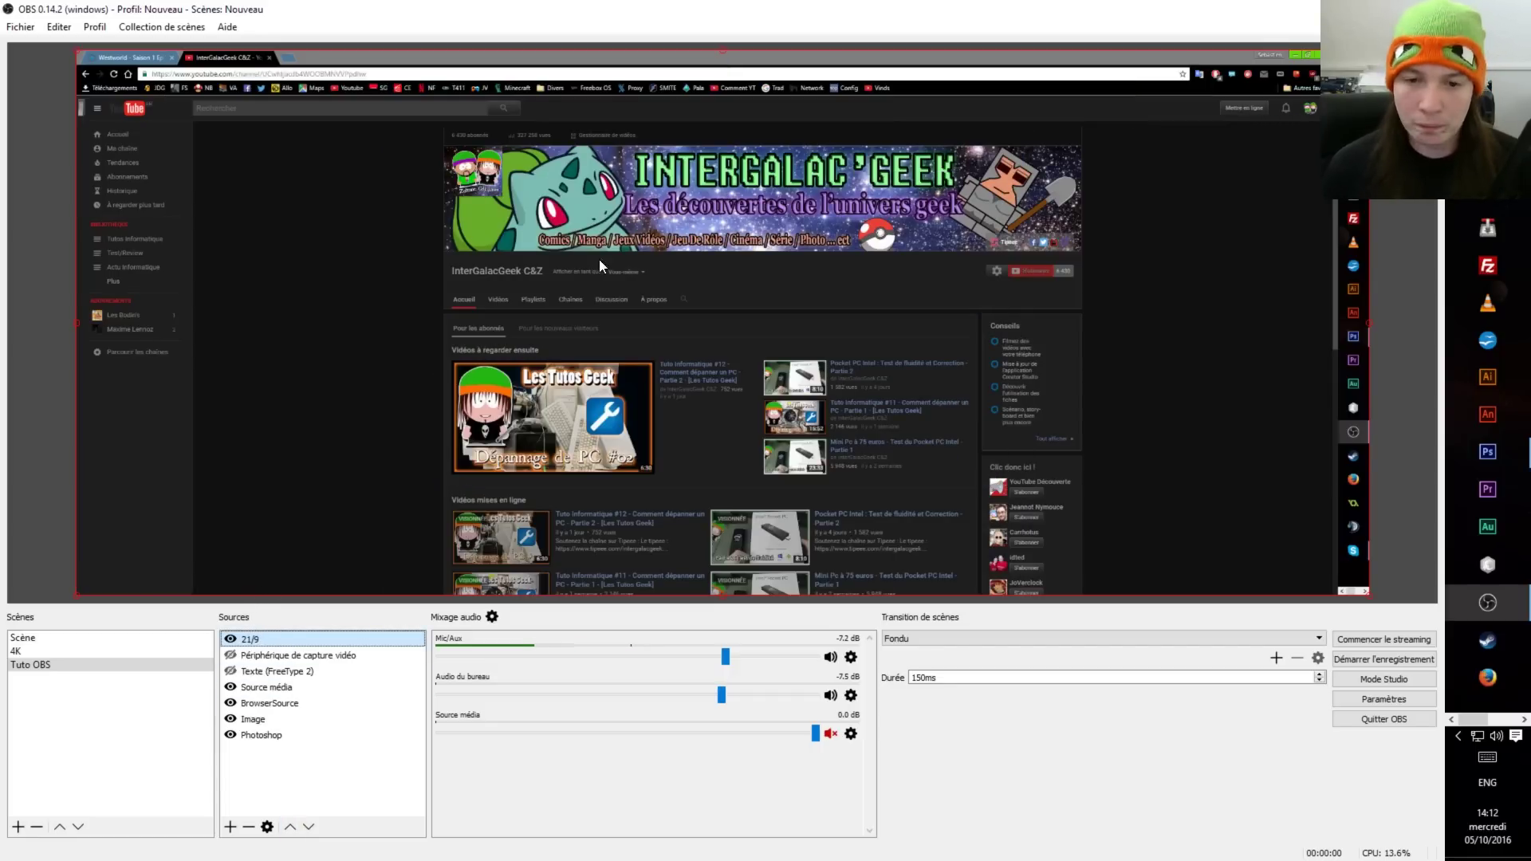
Step: Raise the Image source to the front of the stacking order, above 21/9
{"action": "left_click", "coordinate": [250, 720]}
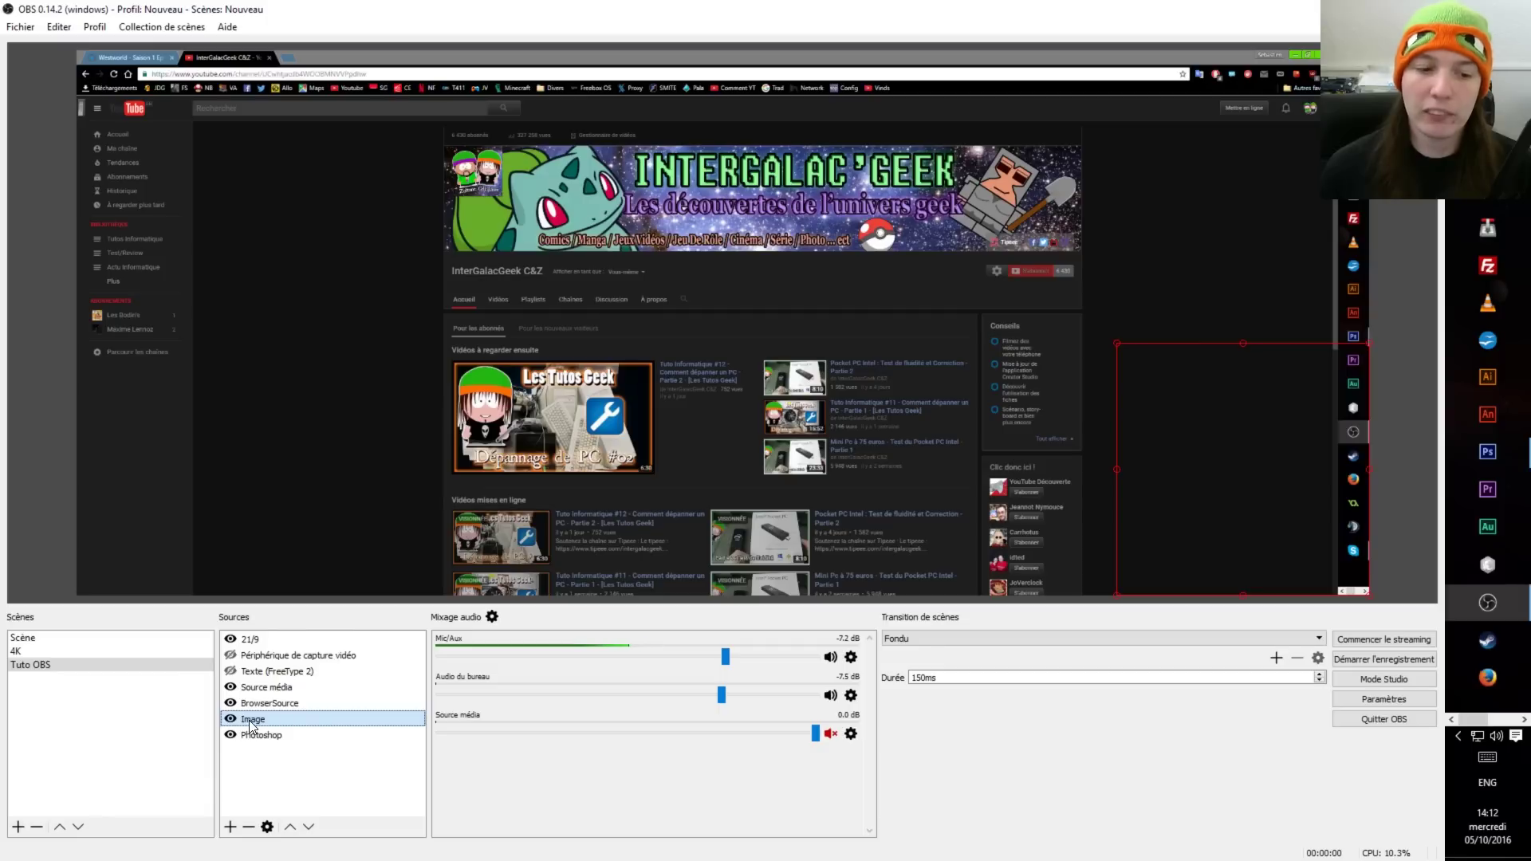
{"action": "left_click", "coordinate": [291, 827]}
{"action": "left_click", "coordinate": [290, 827]}
{"action": "left_click", "coordinate": [290, 827]}
{"action": "left_click", "coordinate": [290, 827]}
{"action": "left_click", "coordinate": [290, 827]}
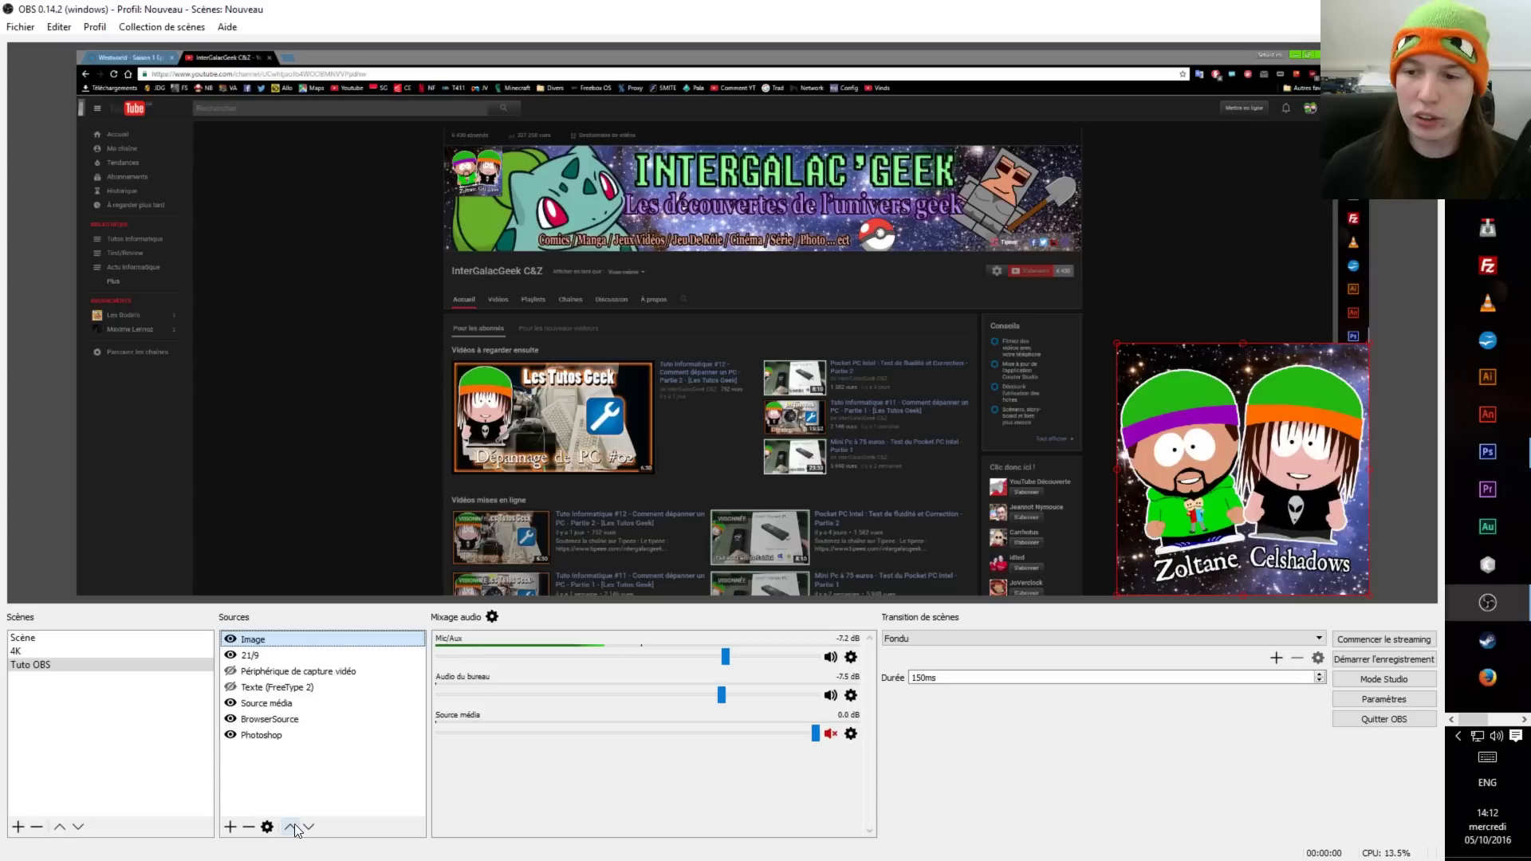
Step: Raise the Photoshop source to the front of the stacking order, above Image
{"action": "left_click", "coordinate": [255, 735]}
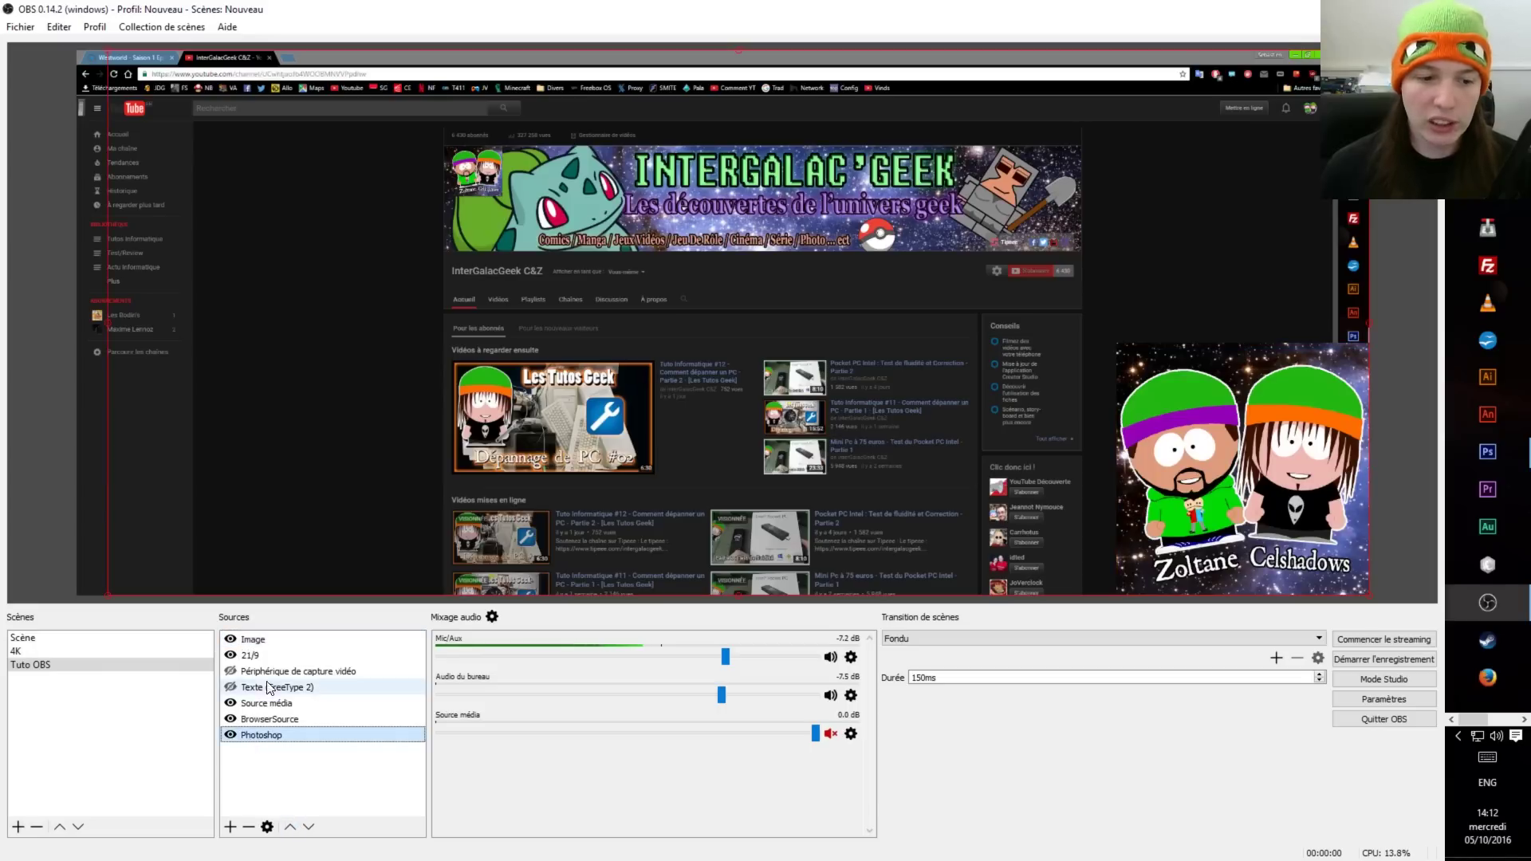
{"action": "left_click", "coordinate": [252, 640]}
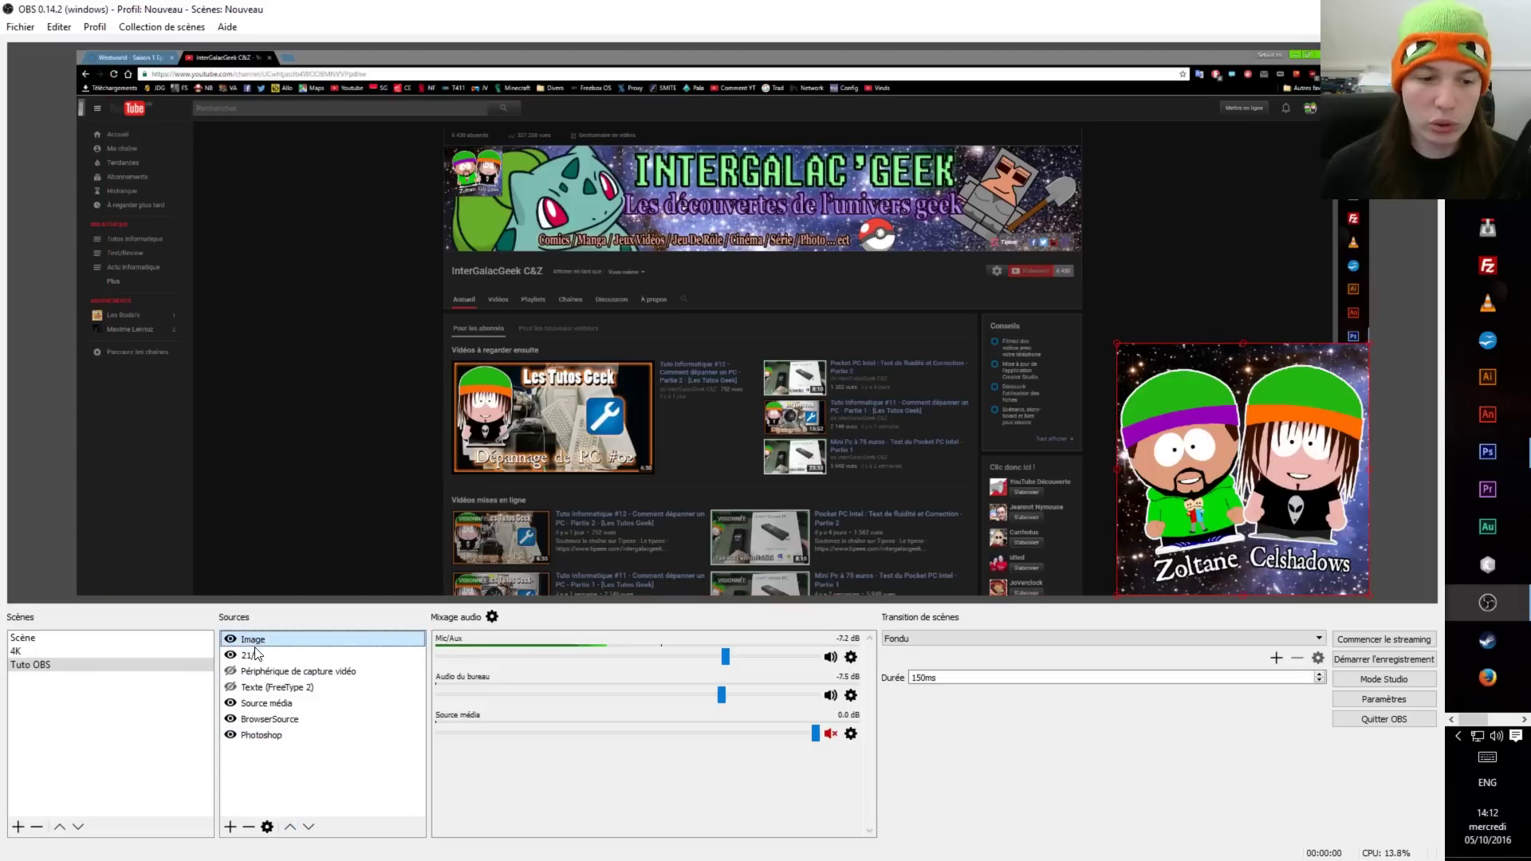
{"action": "left_click", "coordinate": [256, 734]}
{"action": "left_click", "coordinate": [289, 829]}
{"action": "left_click", "coordinate": [289, 828]}
{"action": "left_click", "coordinate": [289, 828]}
{"action": "left_click", "coordinate": [289, 828]}
{"action": "left_click", "coordinate": [290, 827]}
{"action": "left_click", "coordinate": [289, 828]}
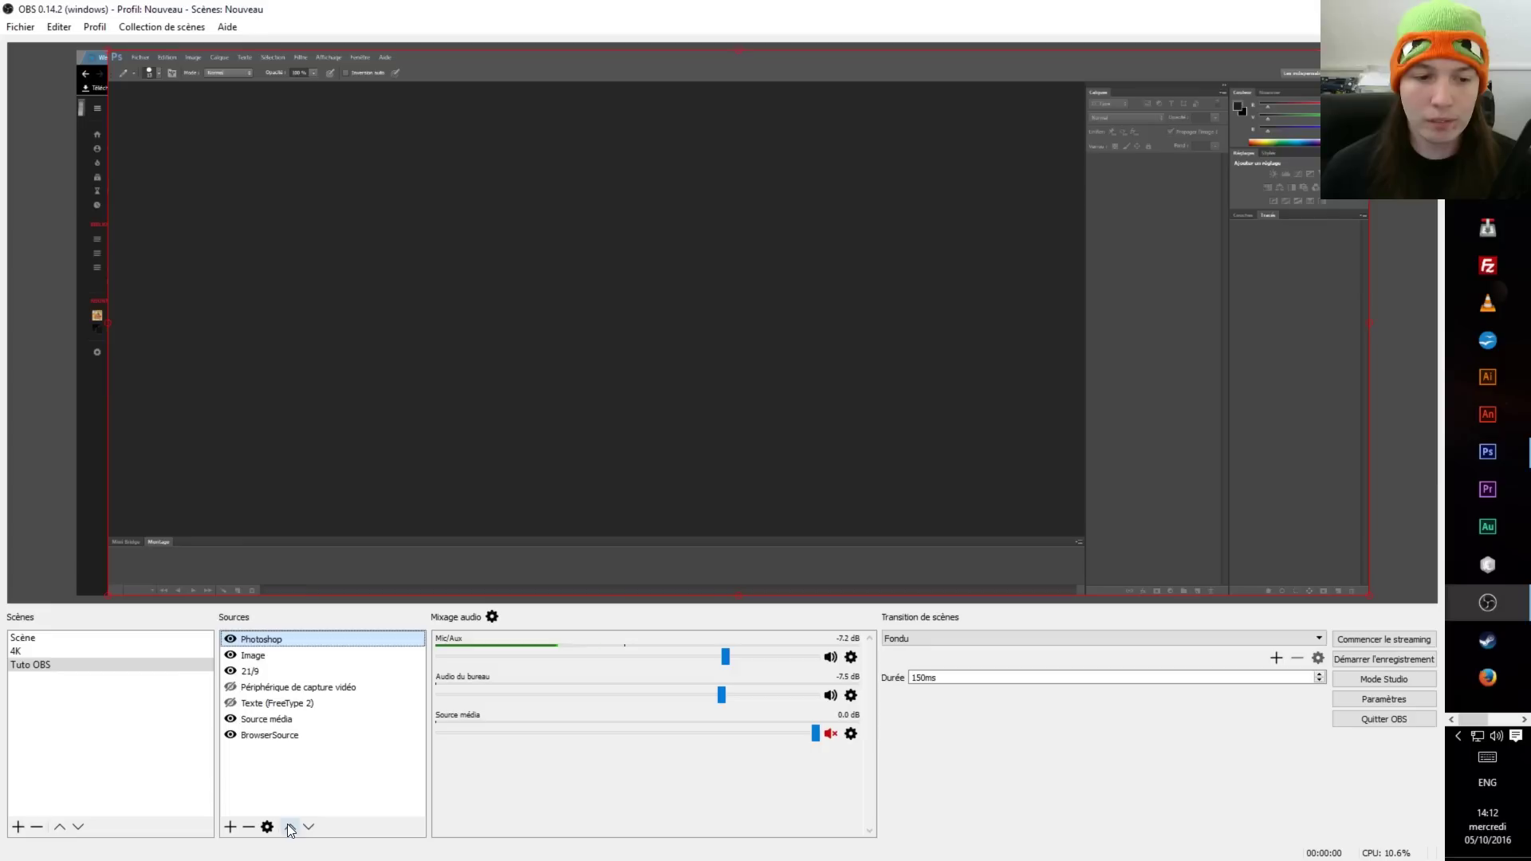
Step: Shrink the Photoshop source to a small window and place it right of the canvas centre, overlapping the image's upper left corner
{"action": "left_click_drag", "start_coordinate": [108, 52], "coordinate": [1011, 478]}
{"action": "left_click_drag", "start_coordinate": [1315, 530], "coordinate": [1146, 365]}
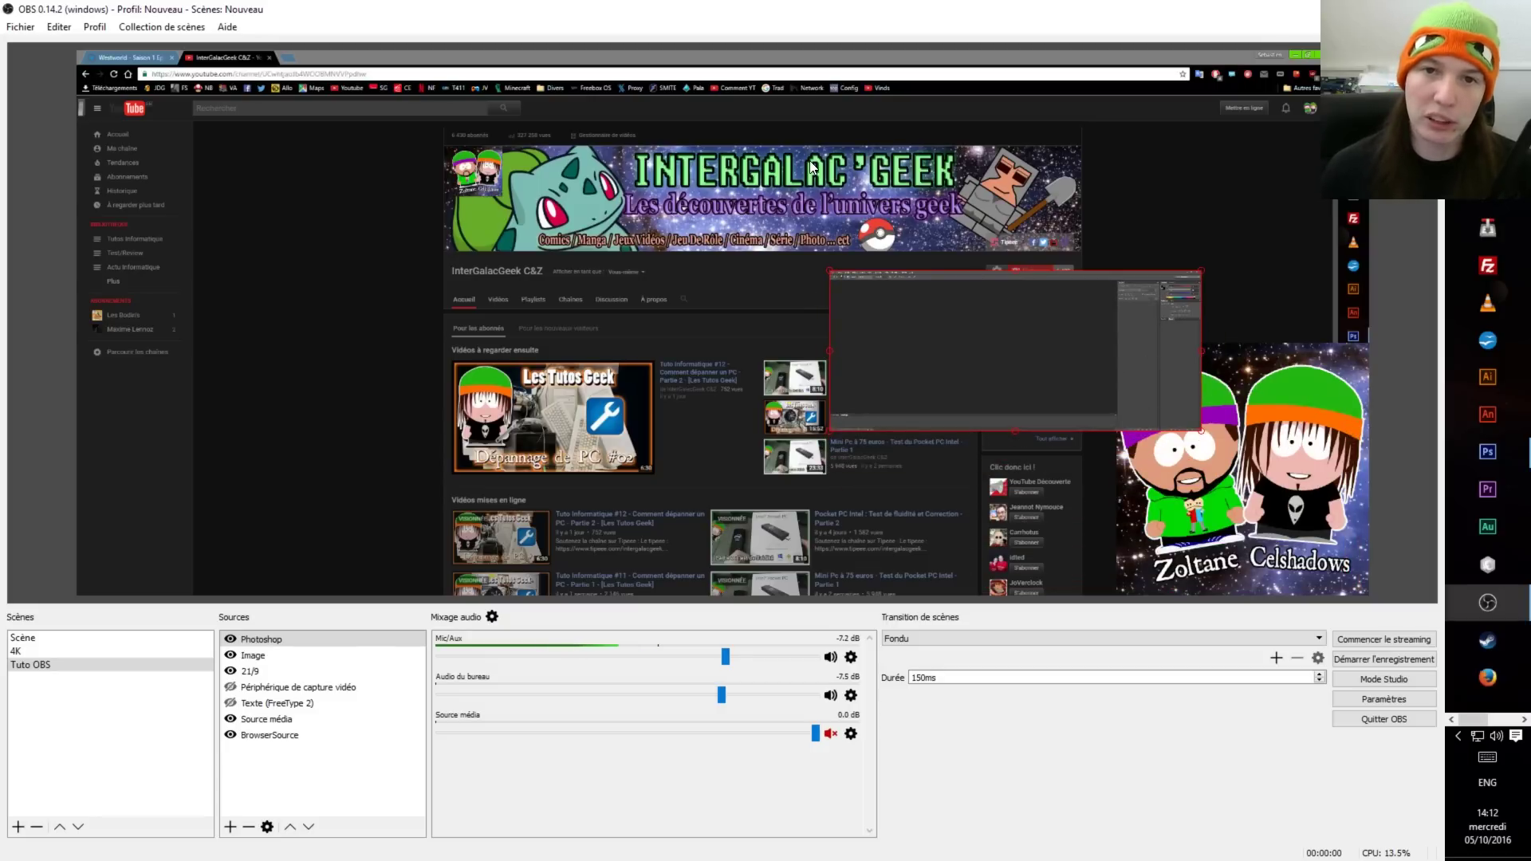
Step: Select the 21/9 source and open its filters
{"action": "left_click", "coordinate": [791, 87]}
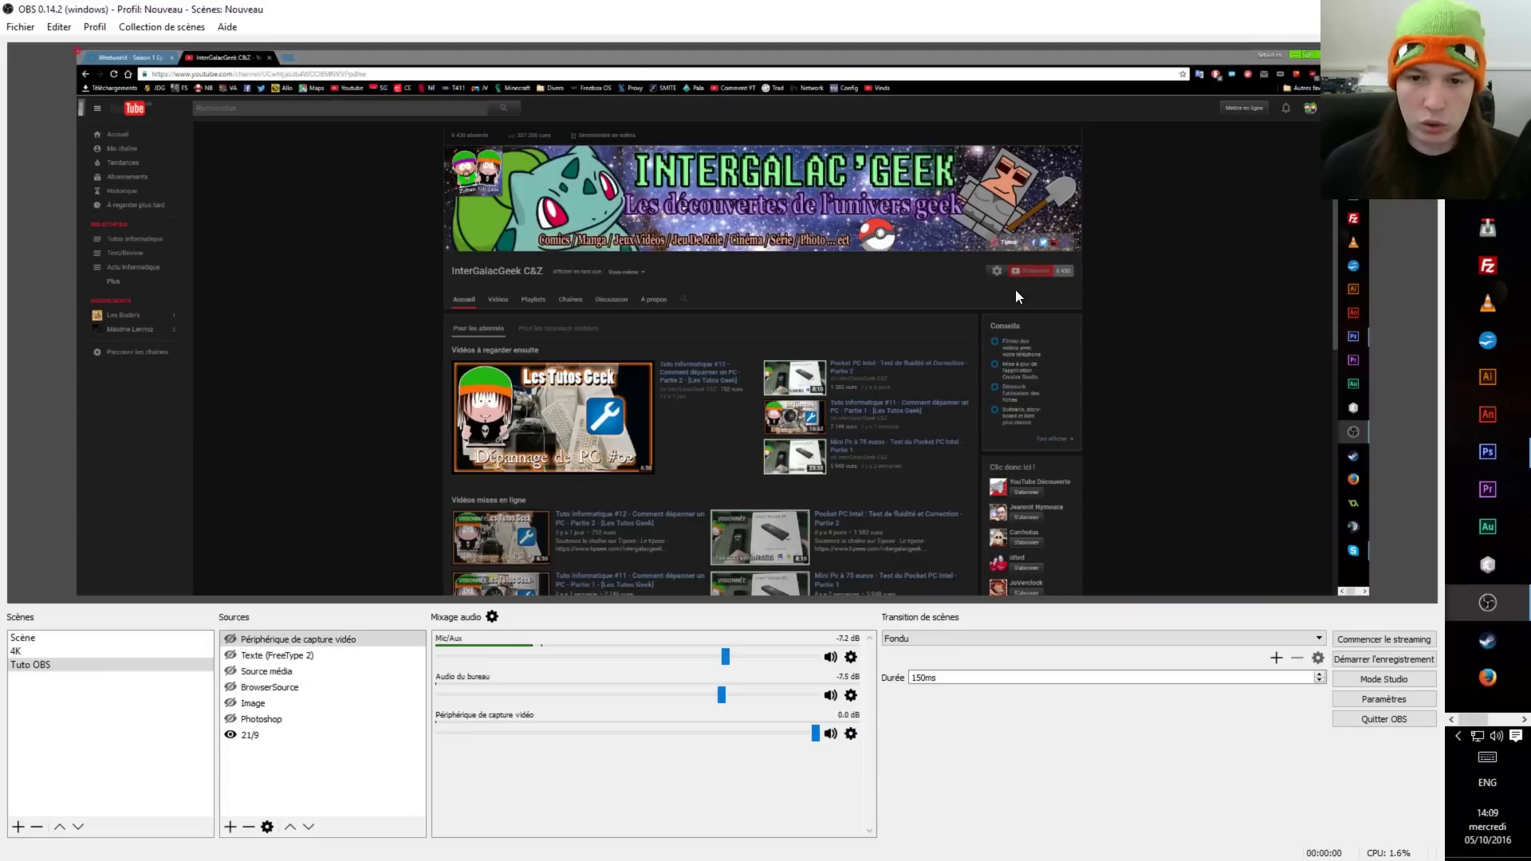
{"action": "left_click", "coordinate": [654, 297]}
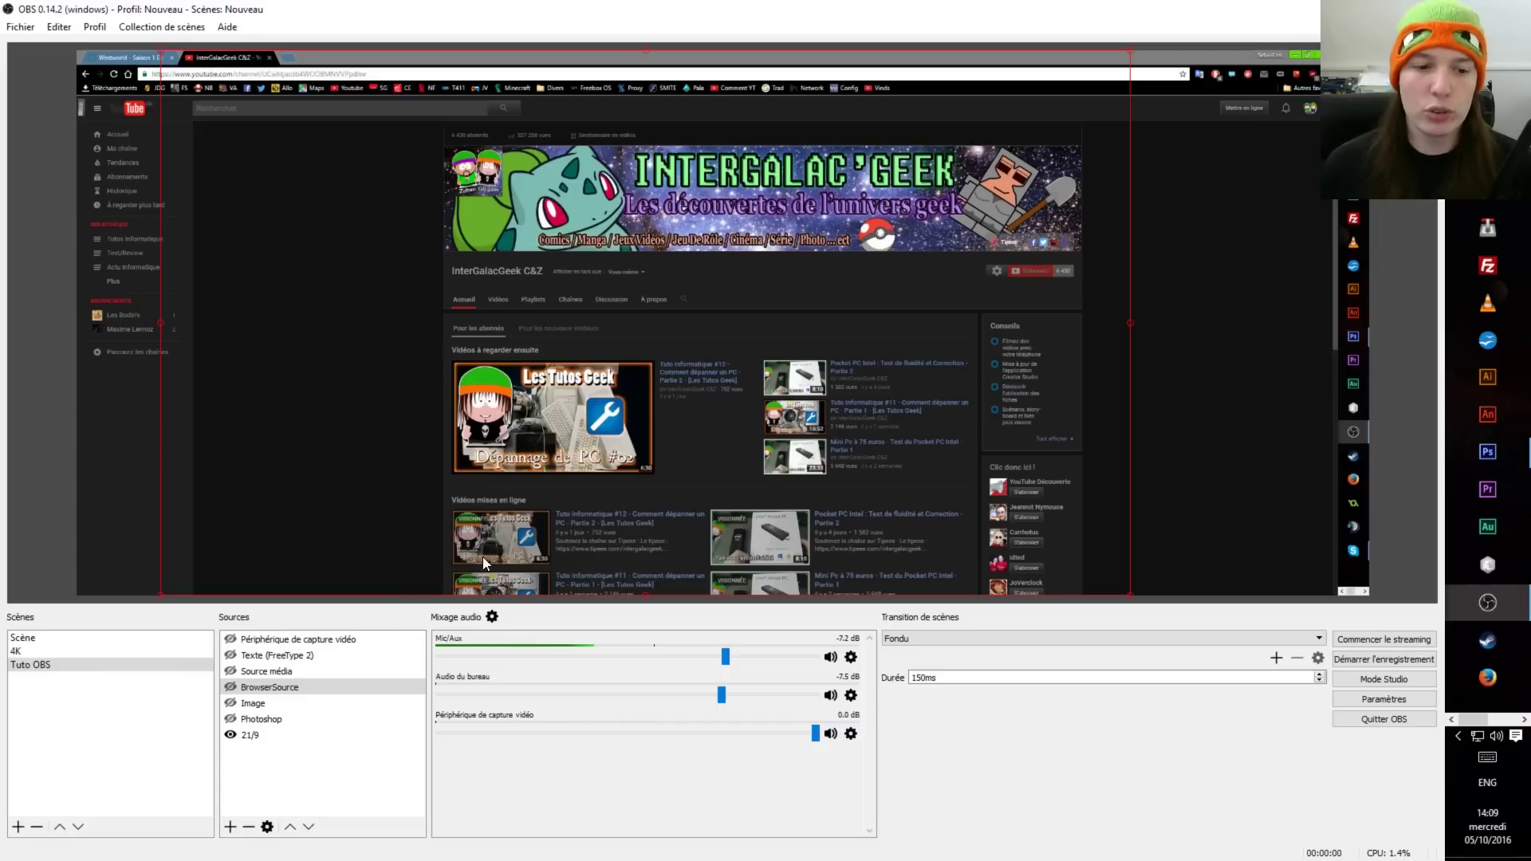
{"action": "key", "text": "Down"}
{"action": "key", "text": "Down"}
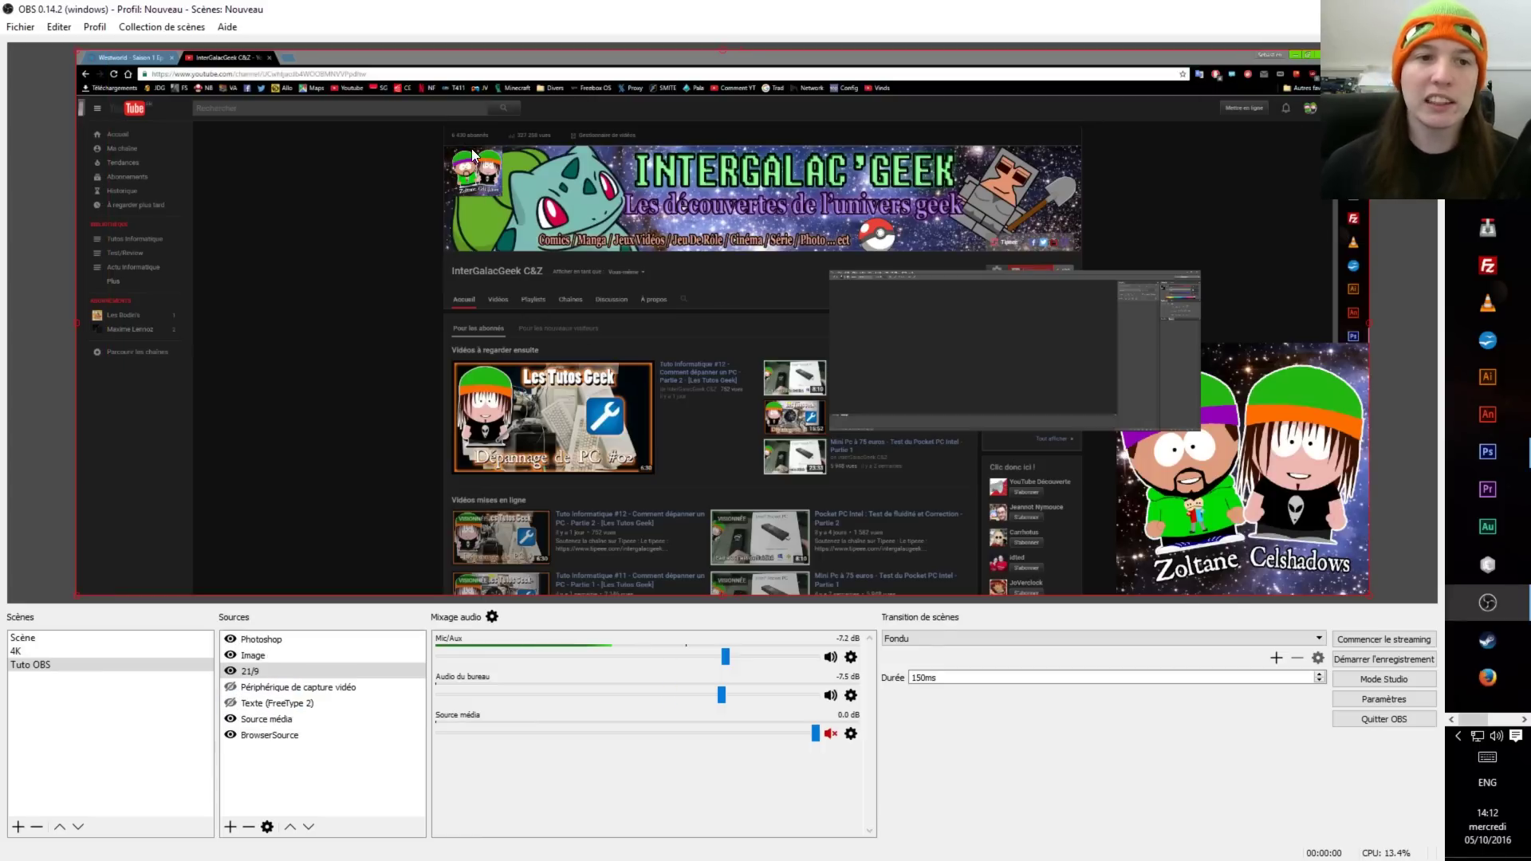
{"action": "right_click", "coordinate": [462, 161]}
{"action": "left_click", "coordinate": [512, 369]}
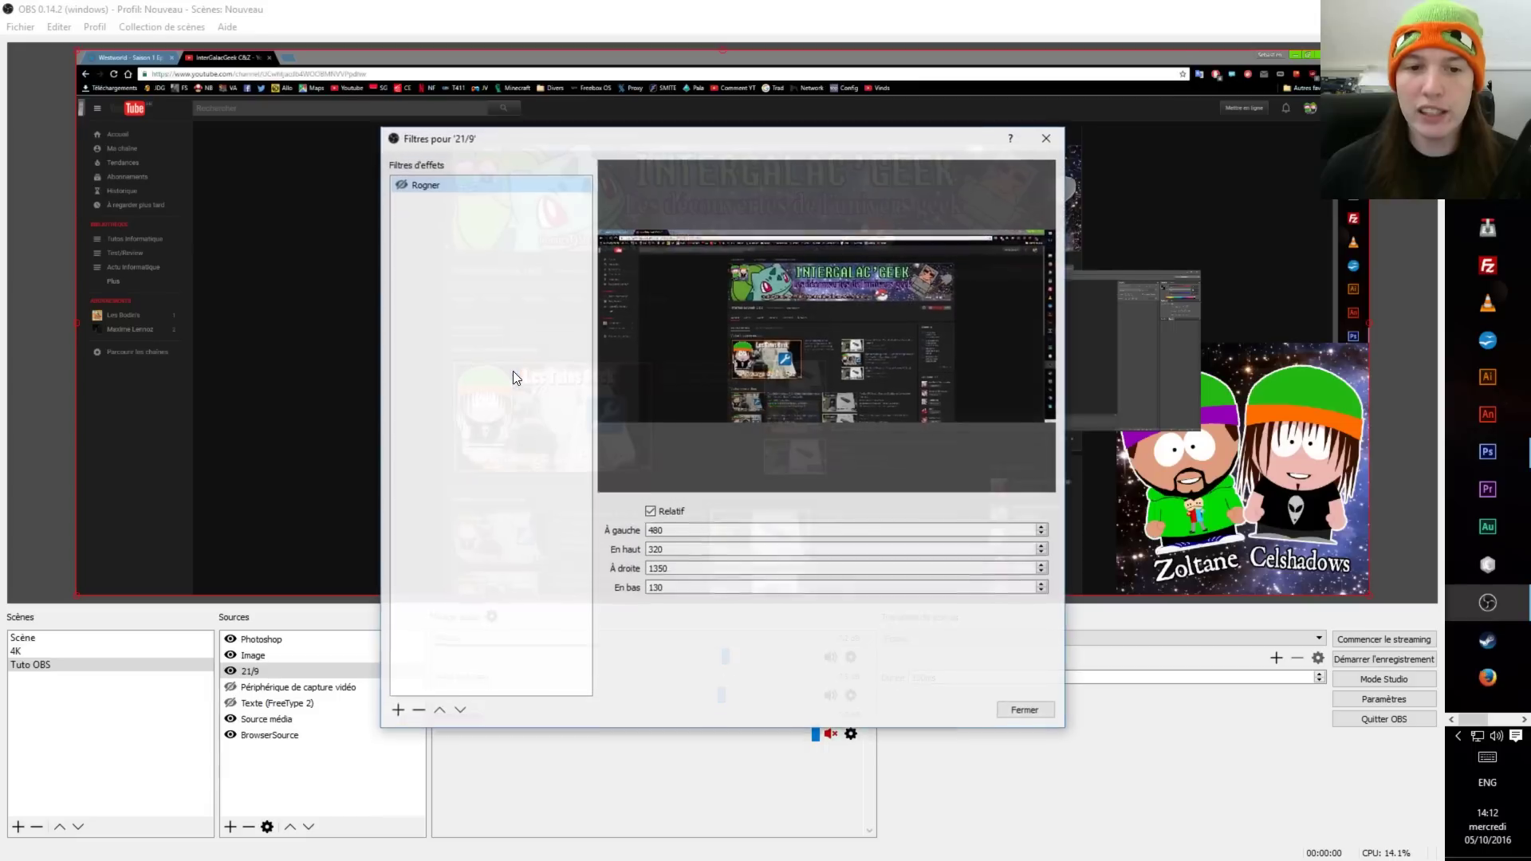
{"action": "key", "text": "Escape"}
{"action": "right_click", "coordinate": [258, 671]}
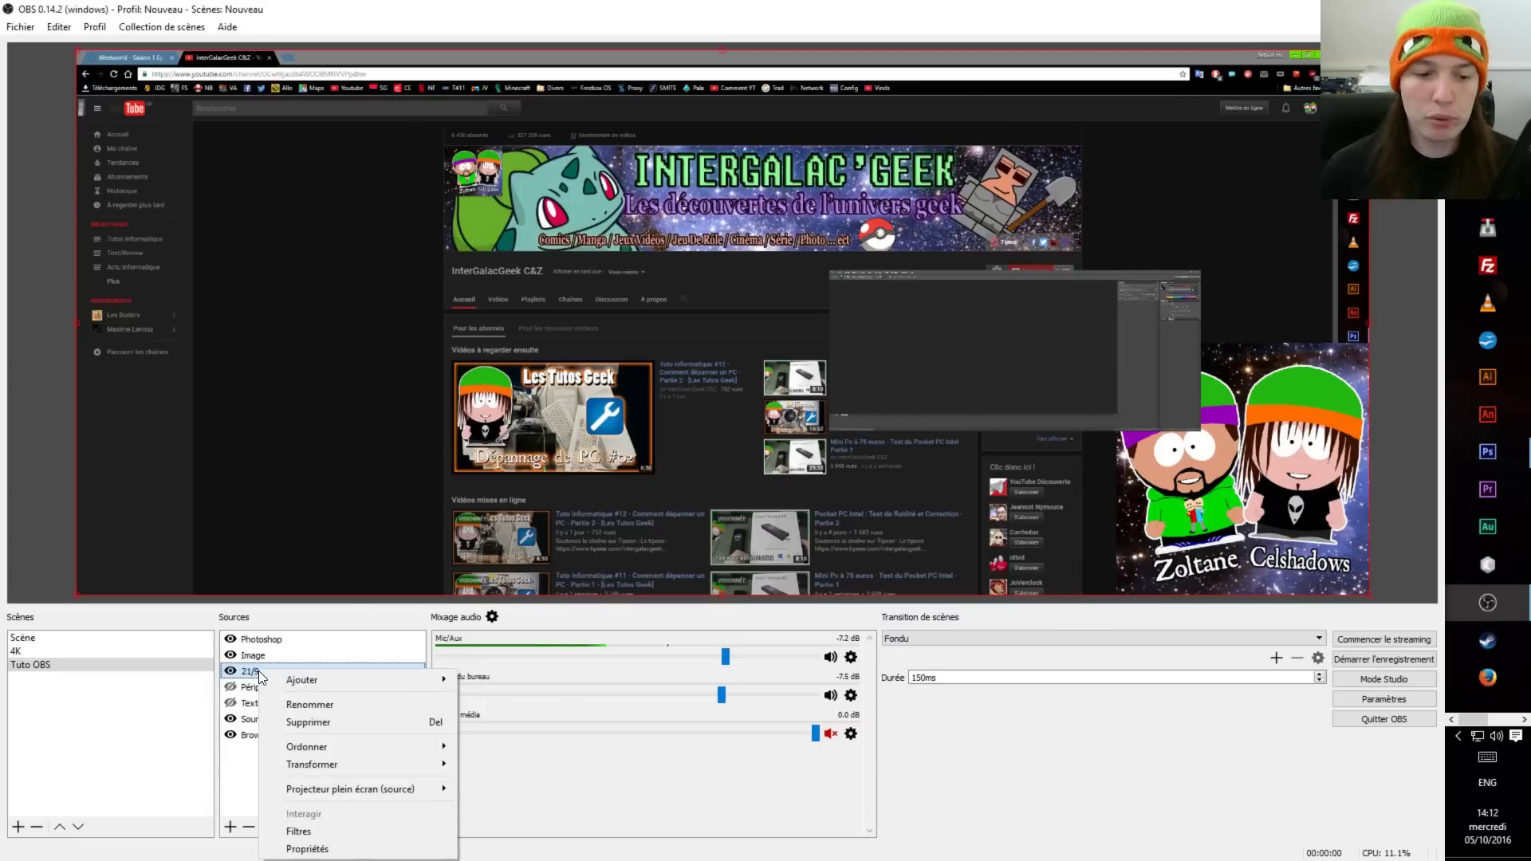
{"action": "left_click", "coordinate": [311, 829]}
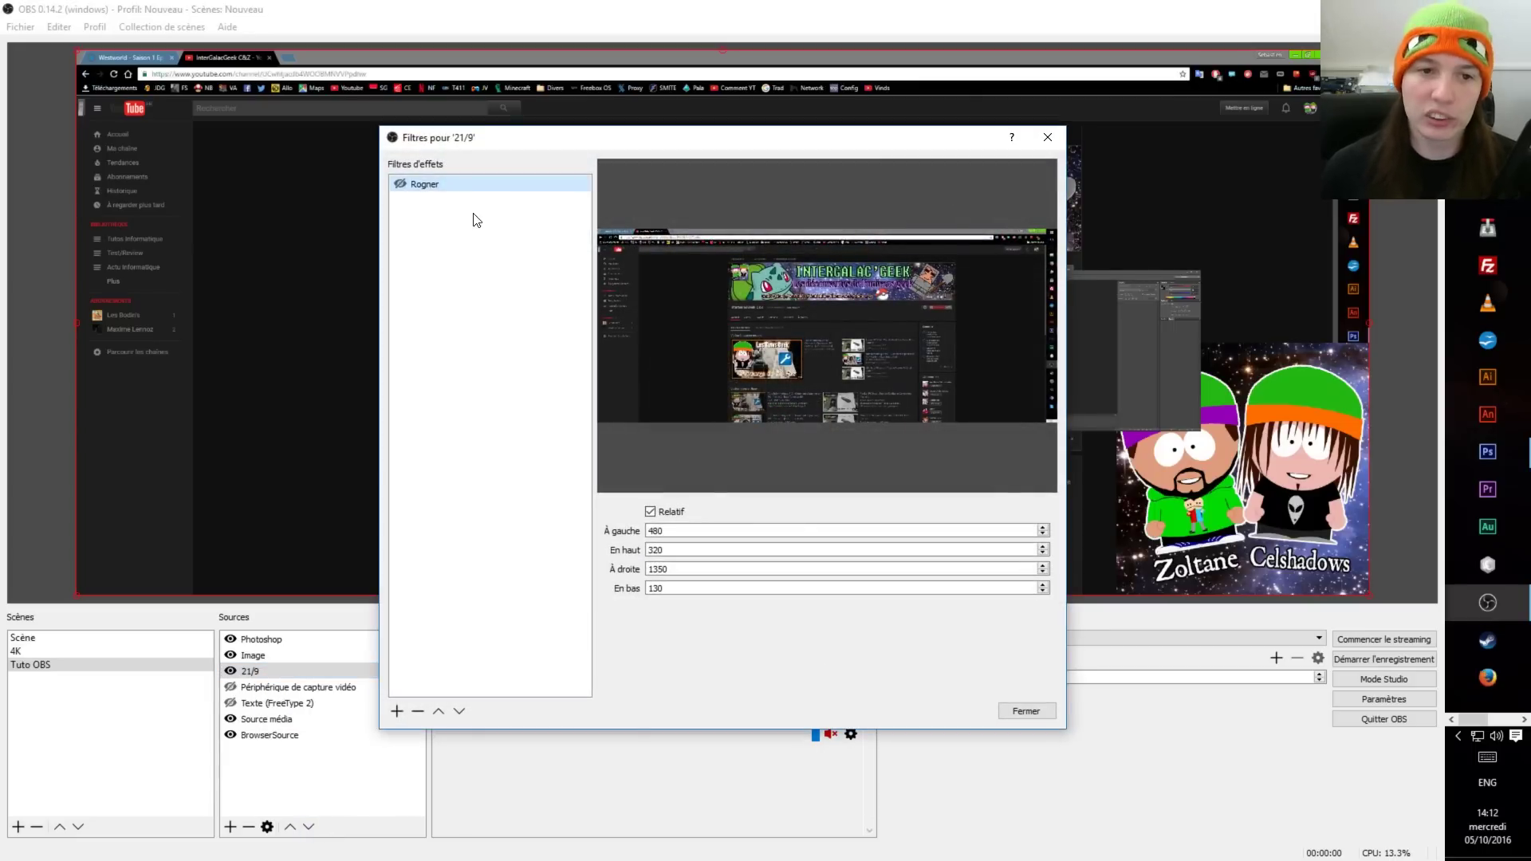
Step: Look through the available filter types, enable the existing Rogner filter with zeroed crop values, and try a left crop of 500
{"action": "left_click", "coordinate": [396, 711]}
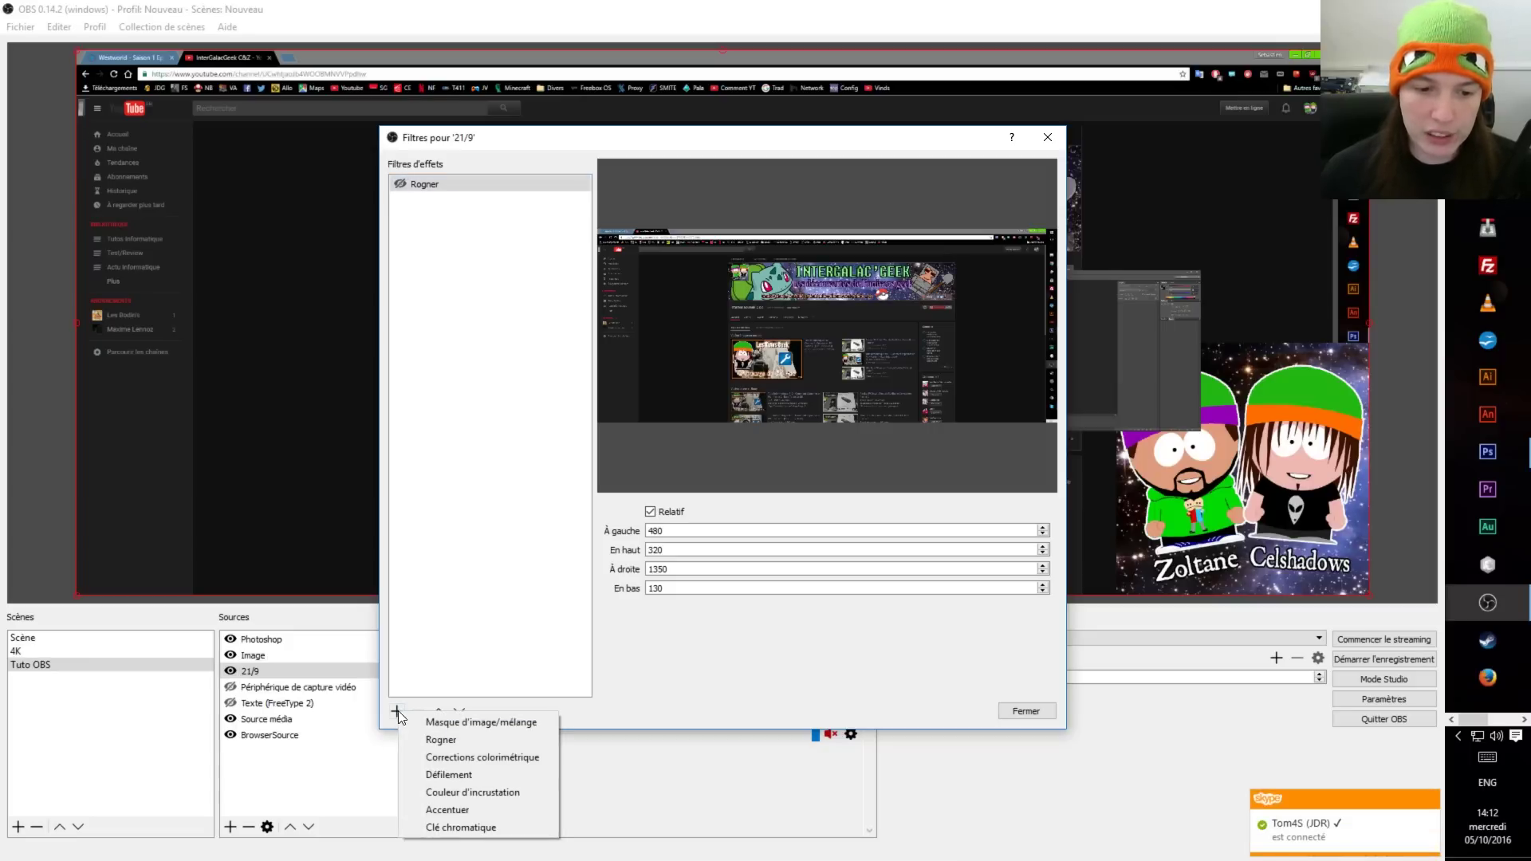
{"action": "left_click", "coordinate": [401, 186]}
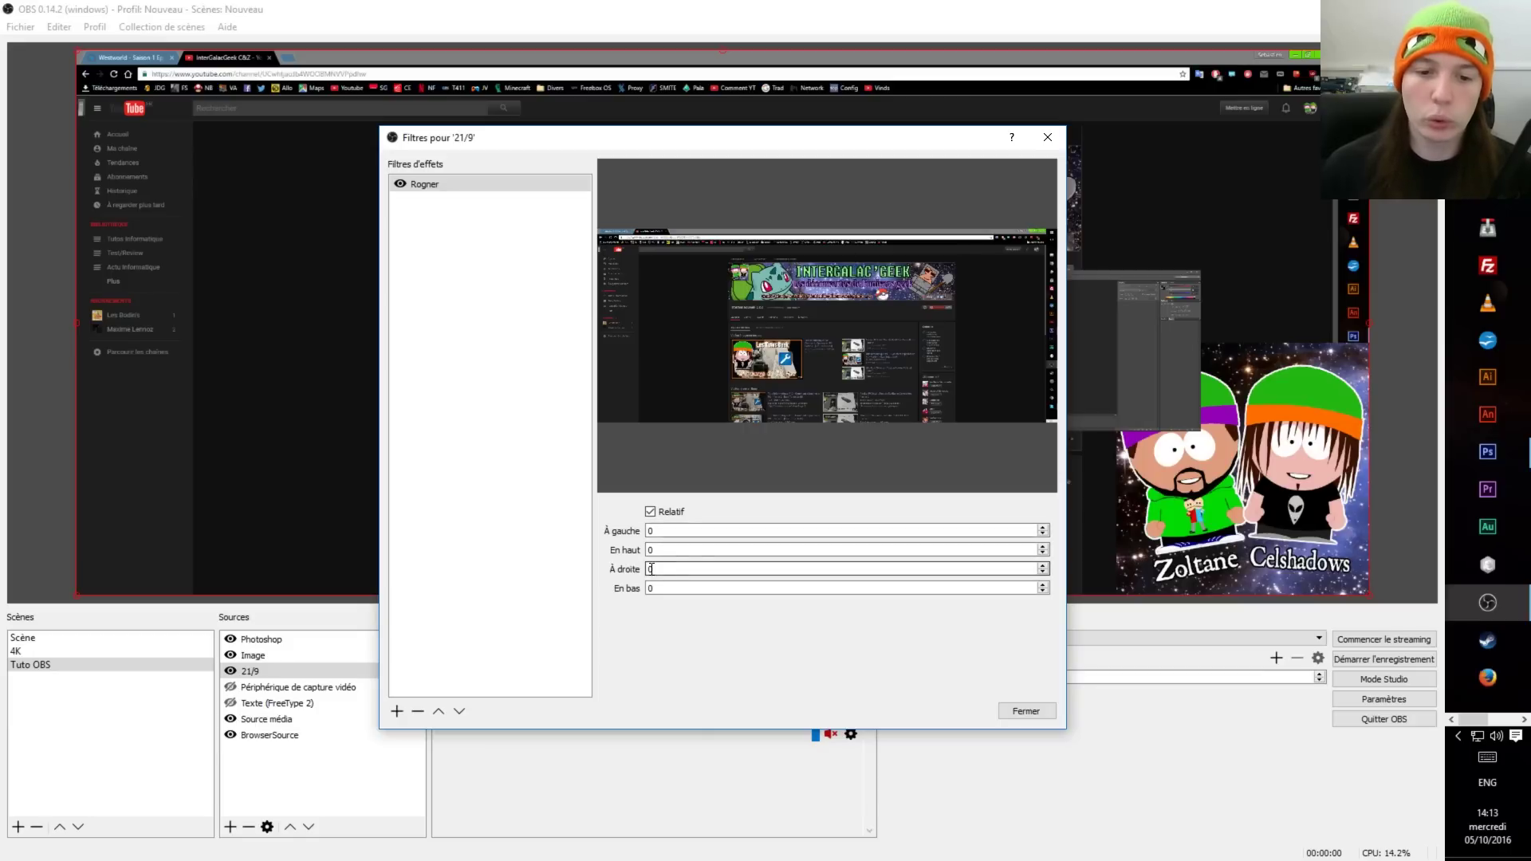
{"action": "double_click", "coordinate": [648, 533]}
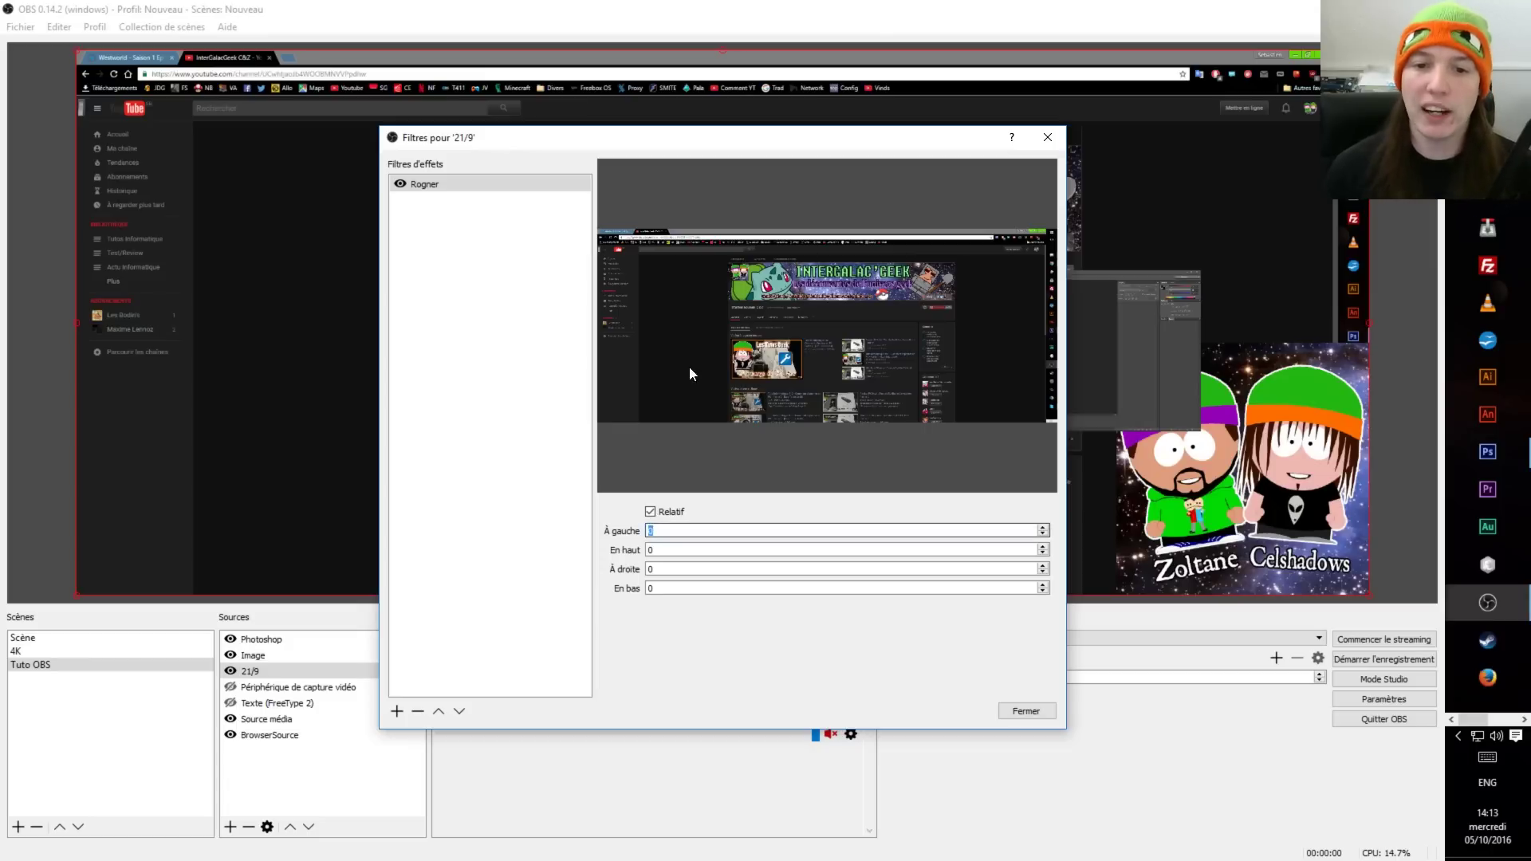
{"action": "type", "text": "500"}
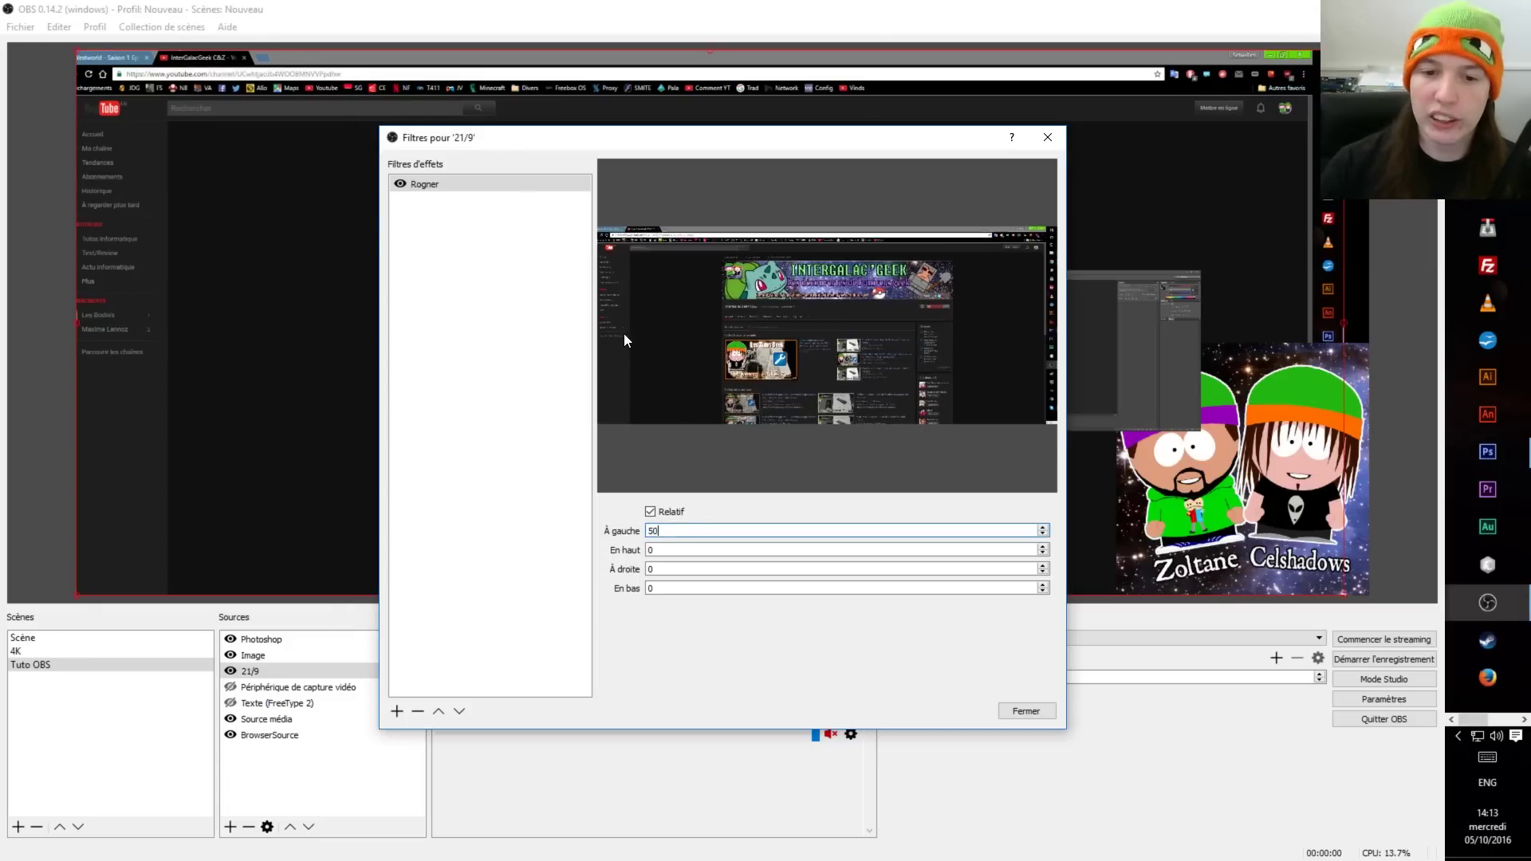
Step: Try left crops of 750 and 650 in the Rogner filter, and set the left crop to 700
{"action": "key", "text": "BackSpace"}
{"action": "key", "text": "BackSpace"}
{"action": "key", "text": "BackSpace"}
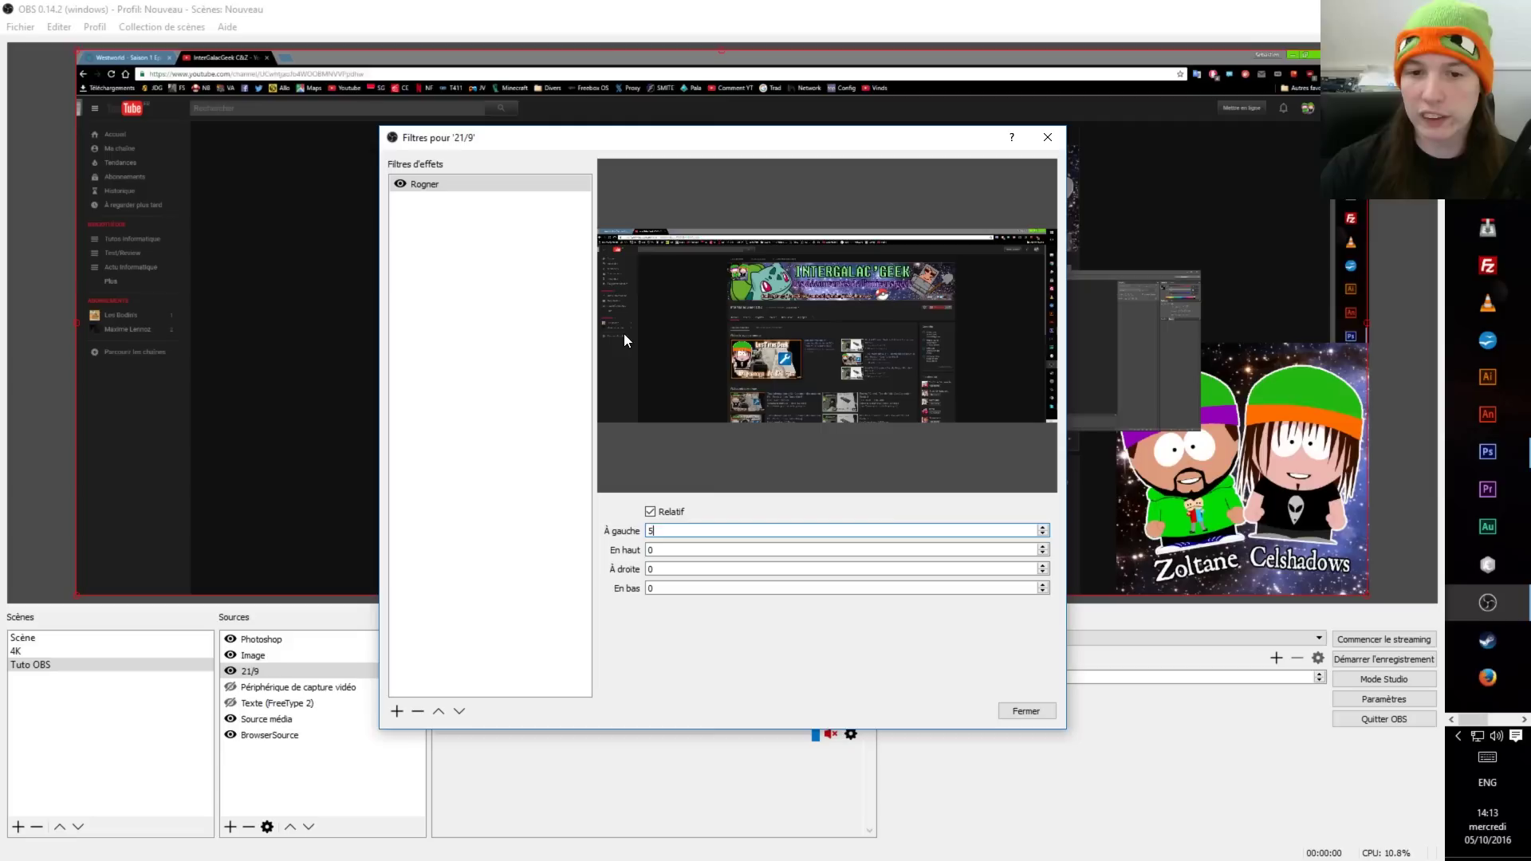
{"action": "type", "text": "750"}
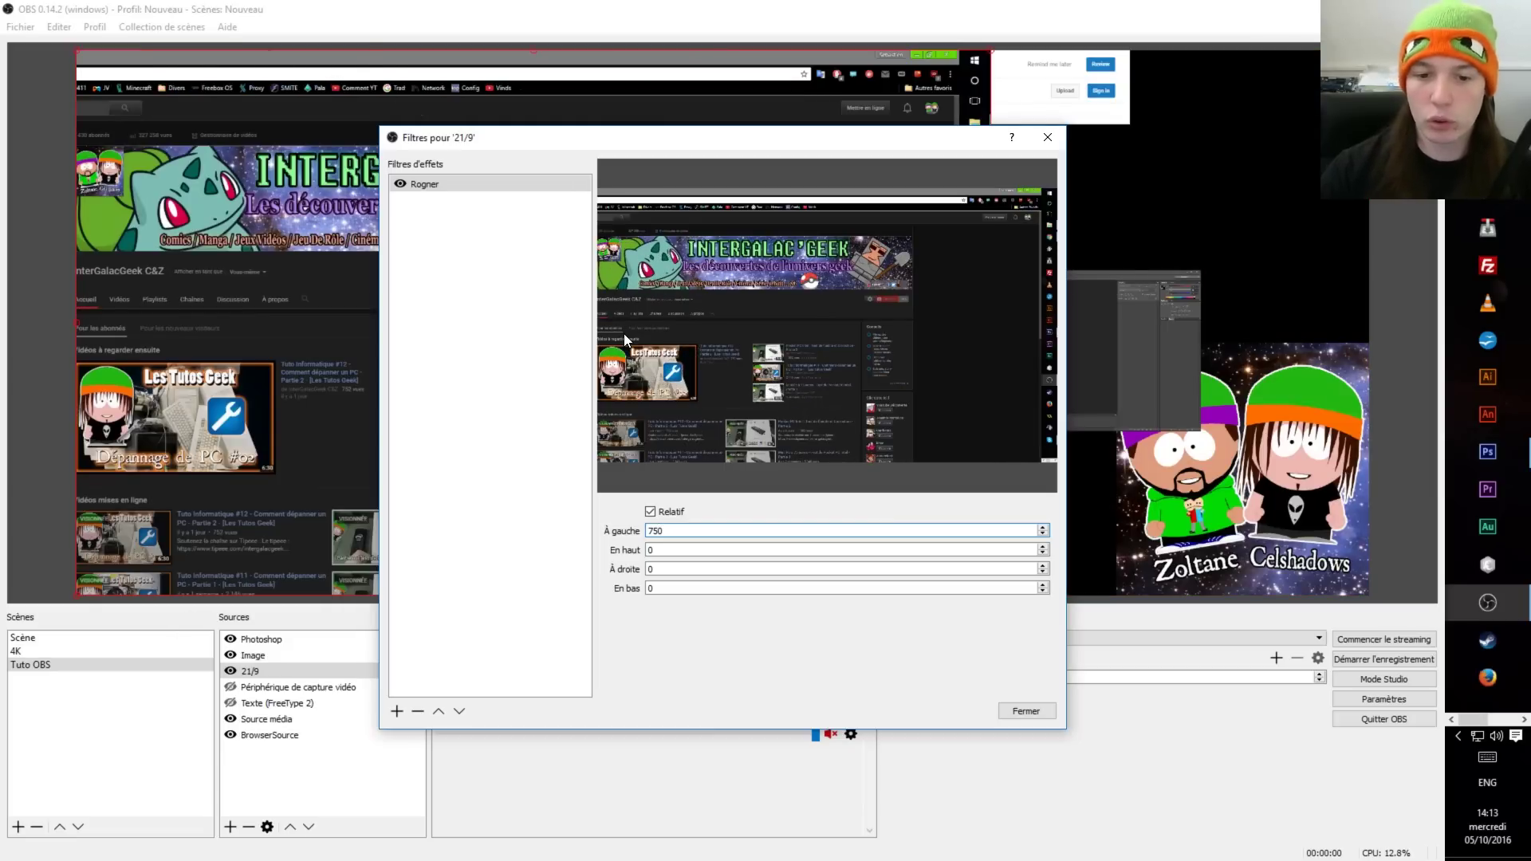
{"action": "key", "text": "BackSpace"}
{"action": "key", "text": "BackSpace"}
{"action": "key", "text": "BackSpace"}
{"action": "type", "text": "650"}
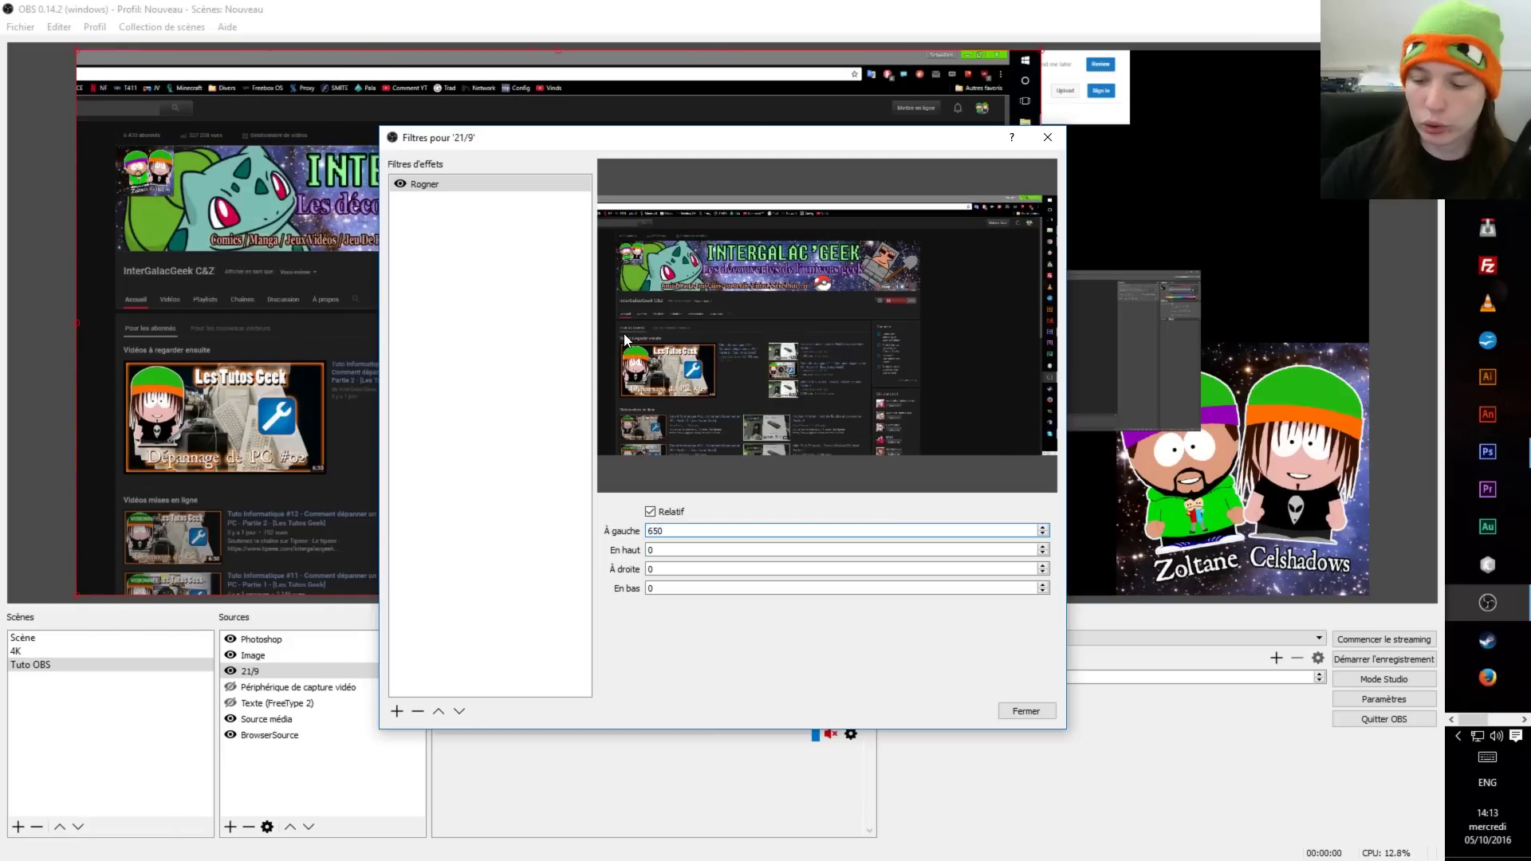
{"action": "key", "text": "BackSpace"}
{"action": "key", "text": "BackSpace"}
{"action": "key", "text": "BackSpace"}
{"action": "type", "text": "700"}
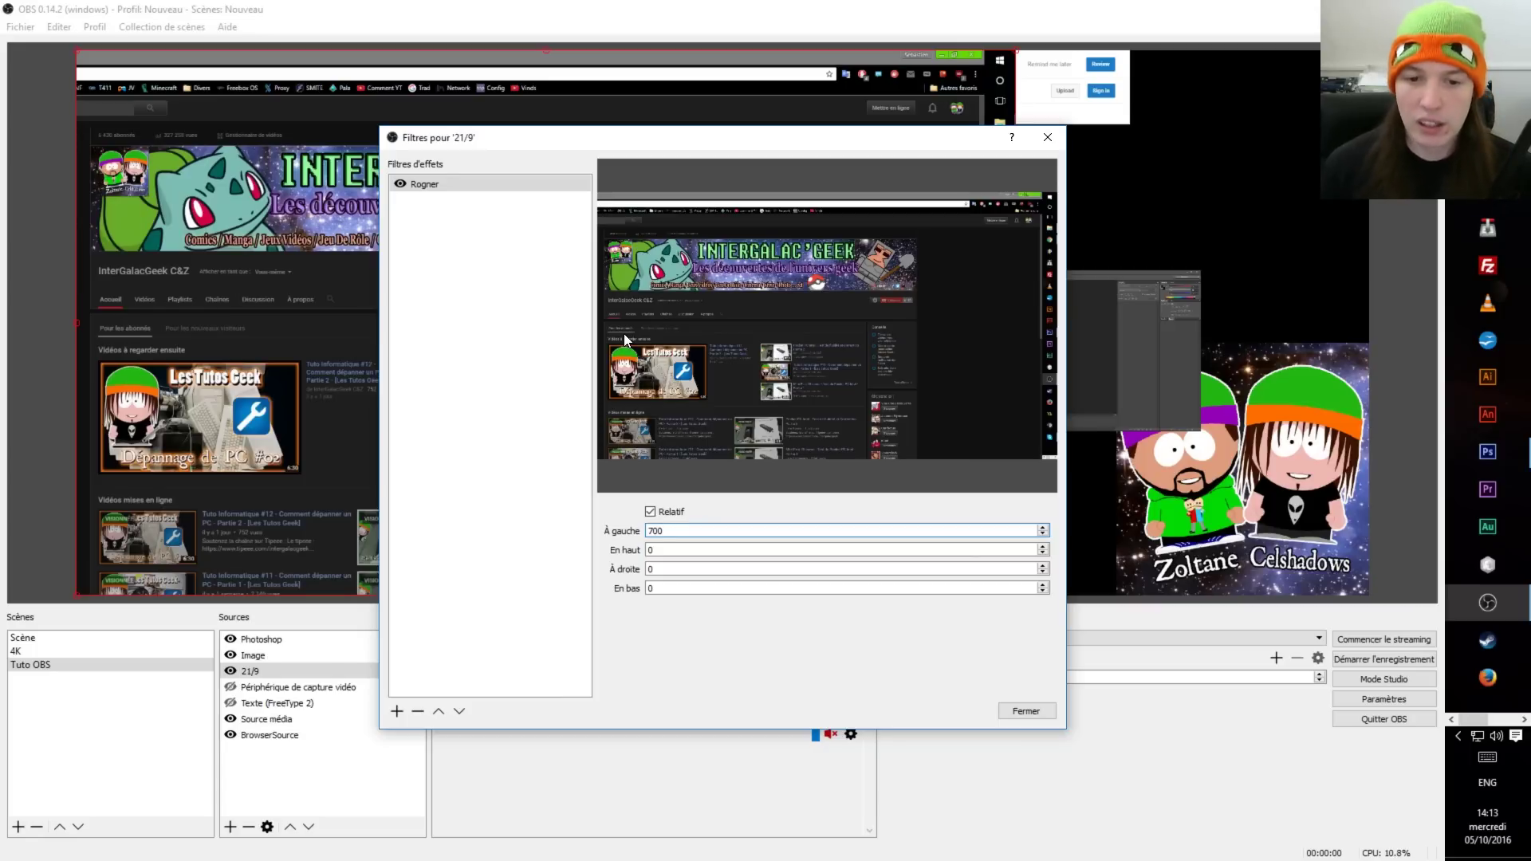
Step: Set the Rogner filter's right crop to 550 and its top crop to 250
{"action": "left_click", "coordinate": [661, 569]}
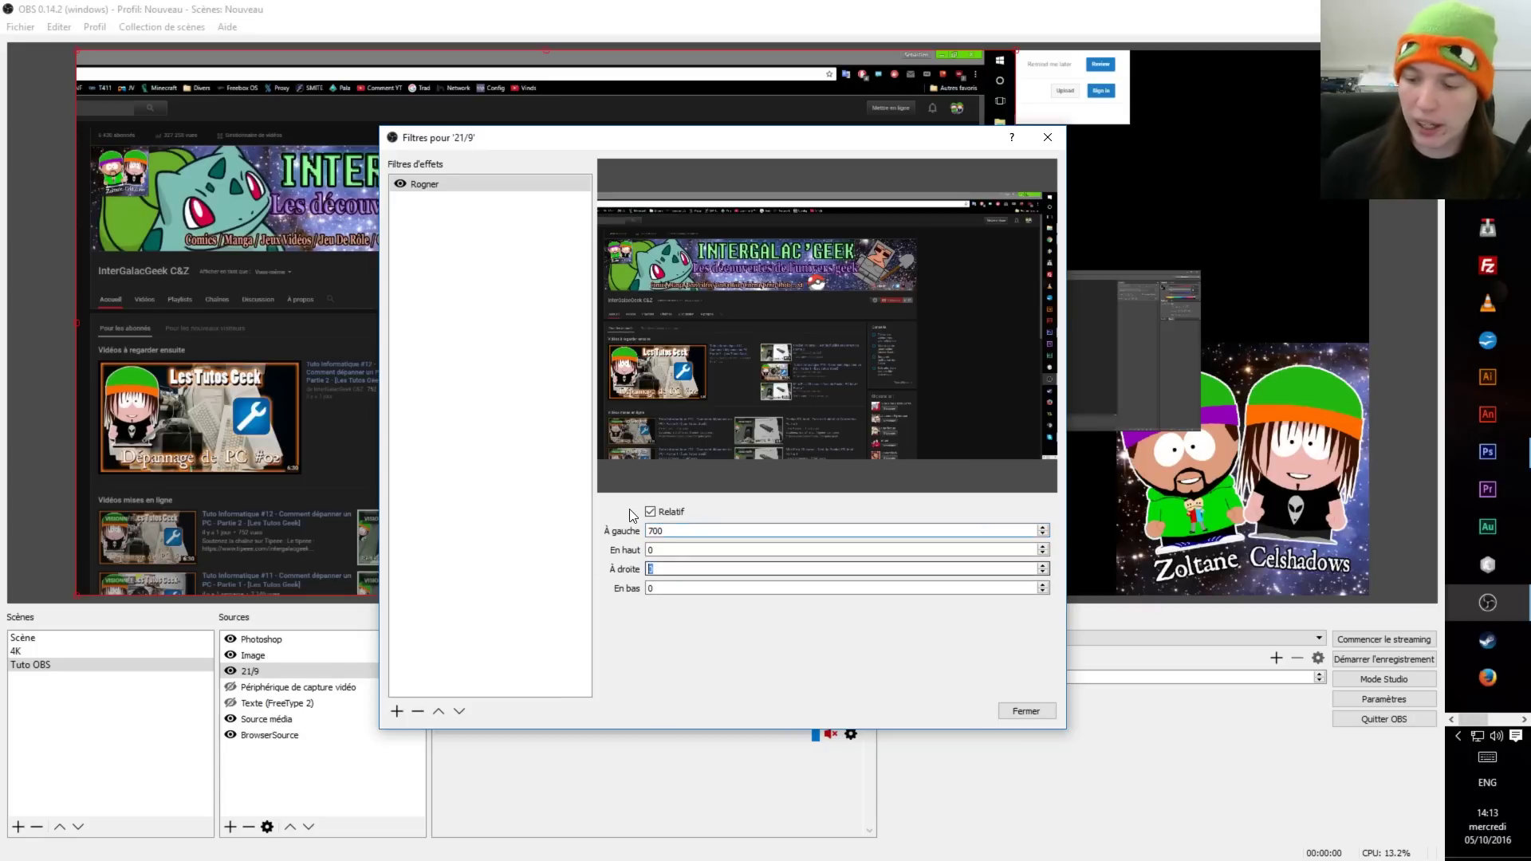
{"action": "key", "text": "BackSpace"}
{"action": "type", "text": "550"}
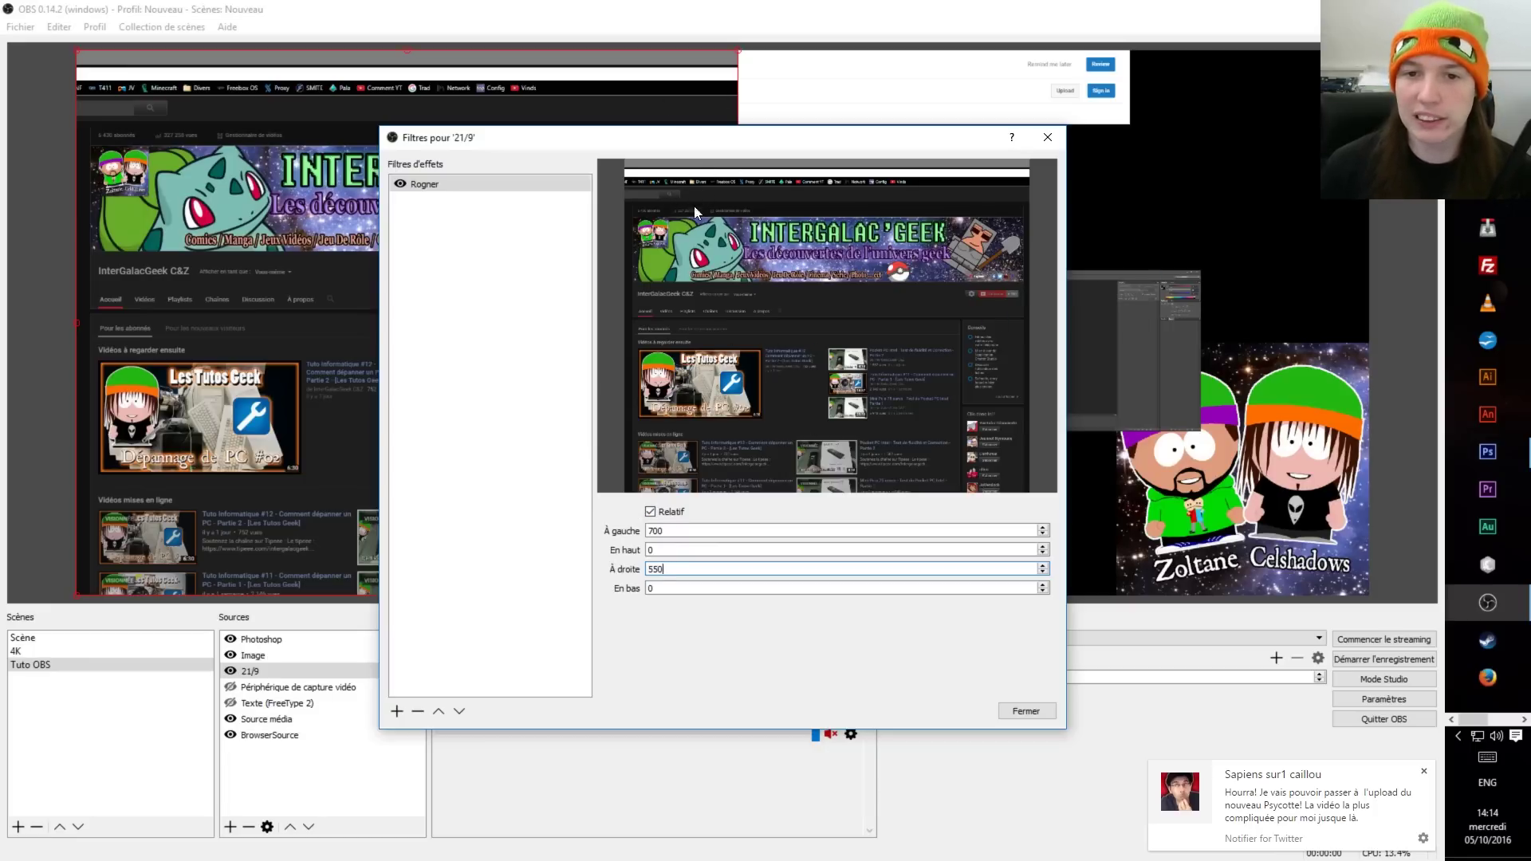
{"action": "left_click", "coordinate": [659, 547]}
{"action": "key", "text": "BackSpace"}
{"action": "type", "text": "250"}
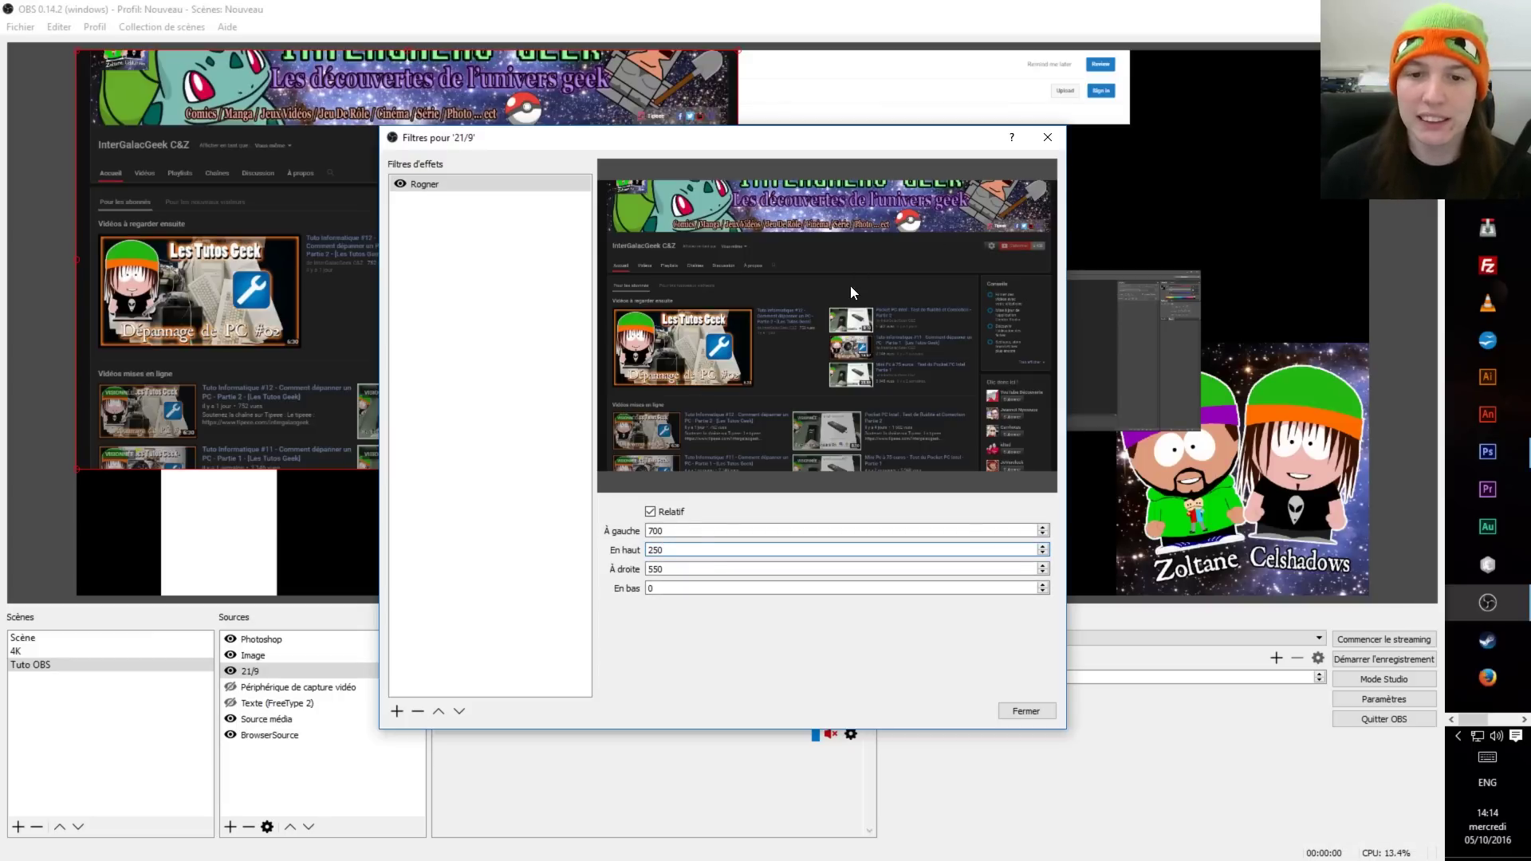
Step: Toggle the Rogner filter's Relatif option off and back on to reset all crop values to 0
{"action": "double_click", "coordinate": [656, 514]}
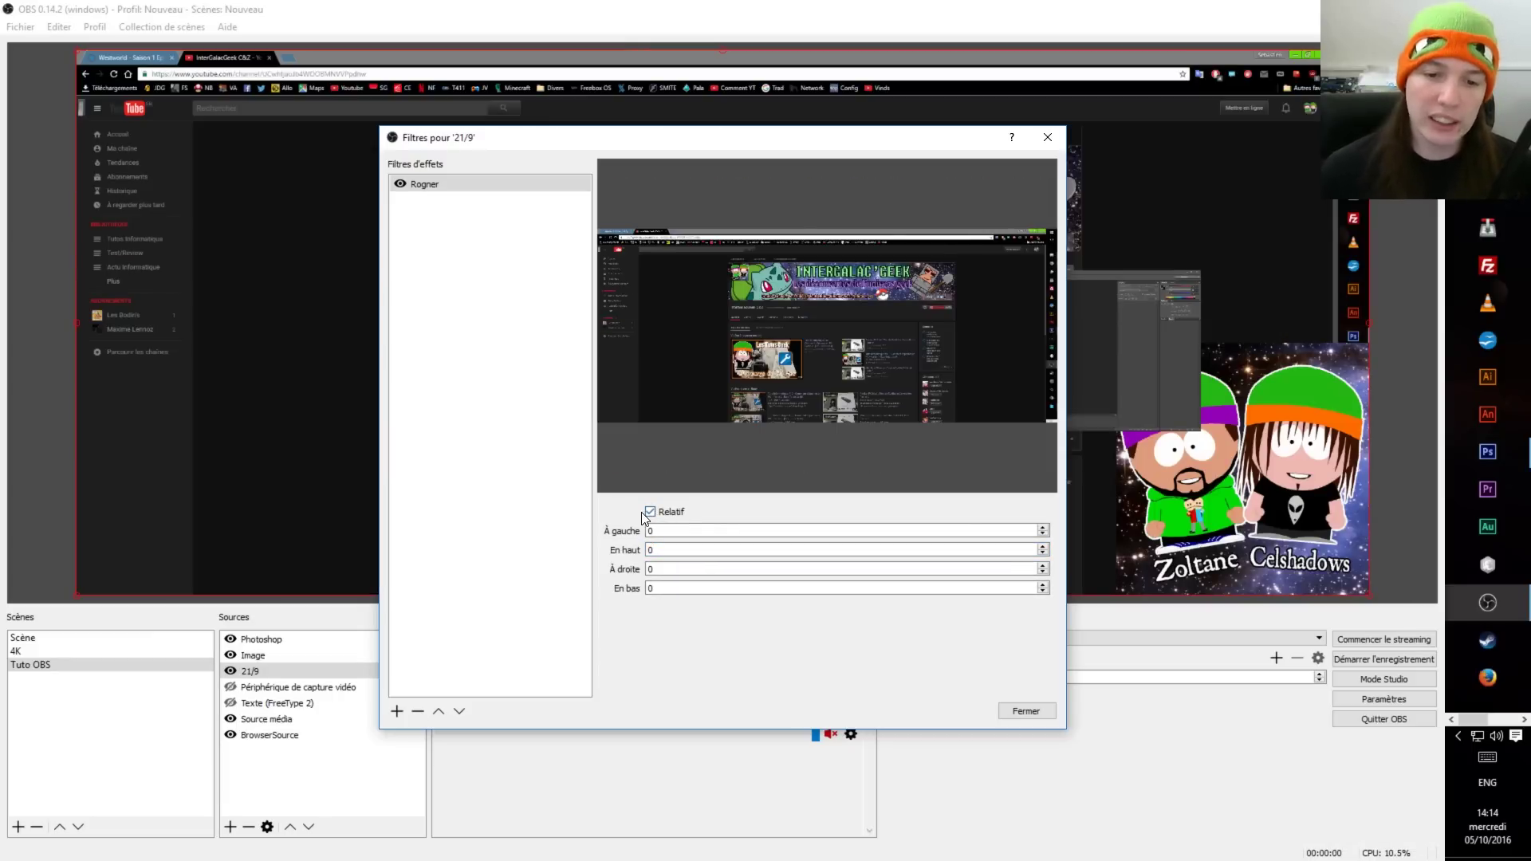
{"action": "left_click", "coordinate": [650, 513]}
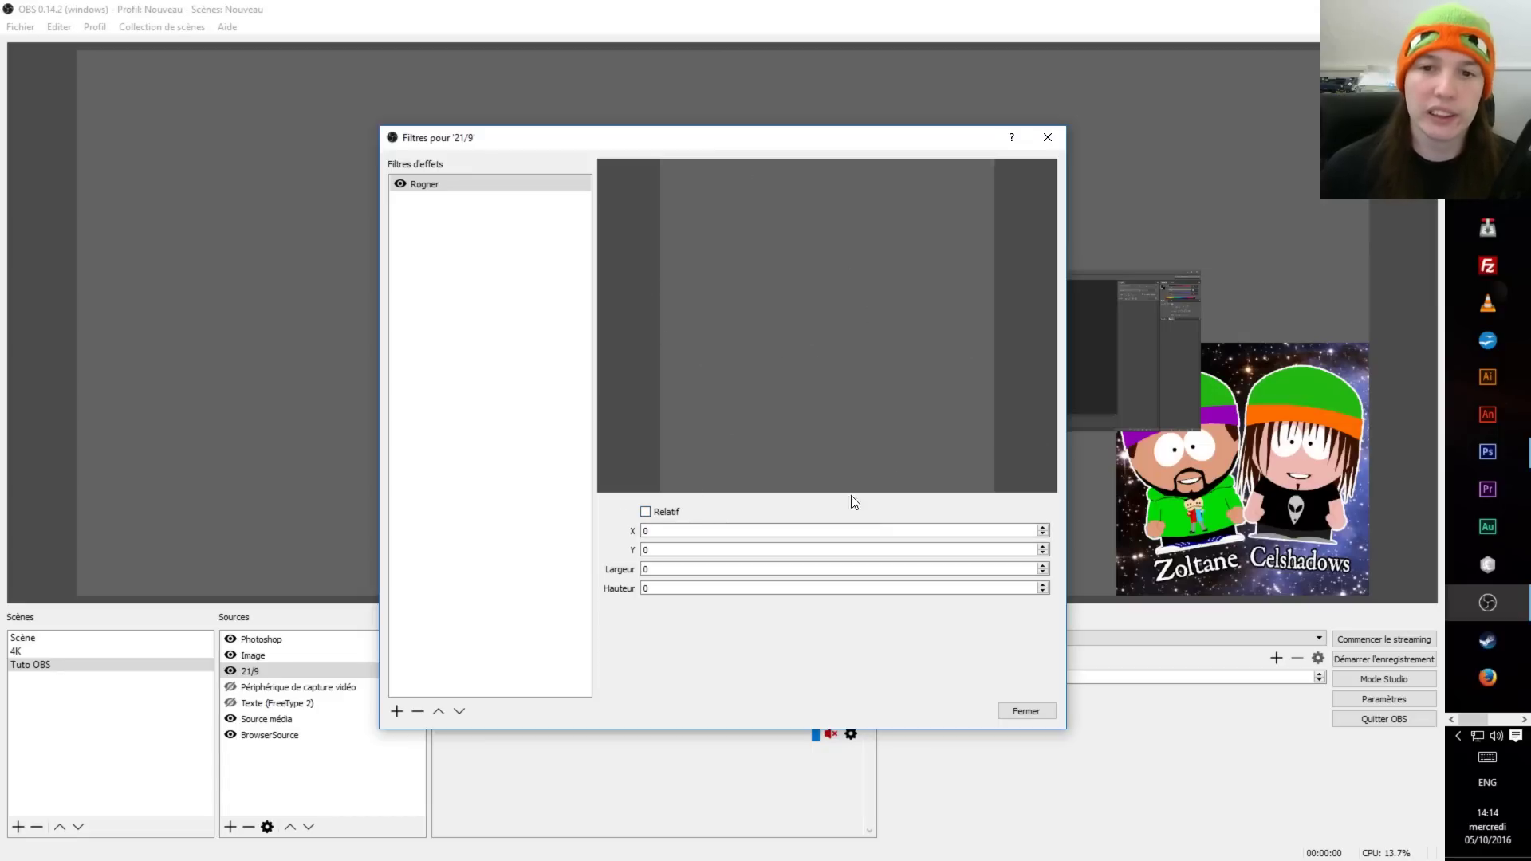
{"action": "left_click", "coordinate": [646, 512]}
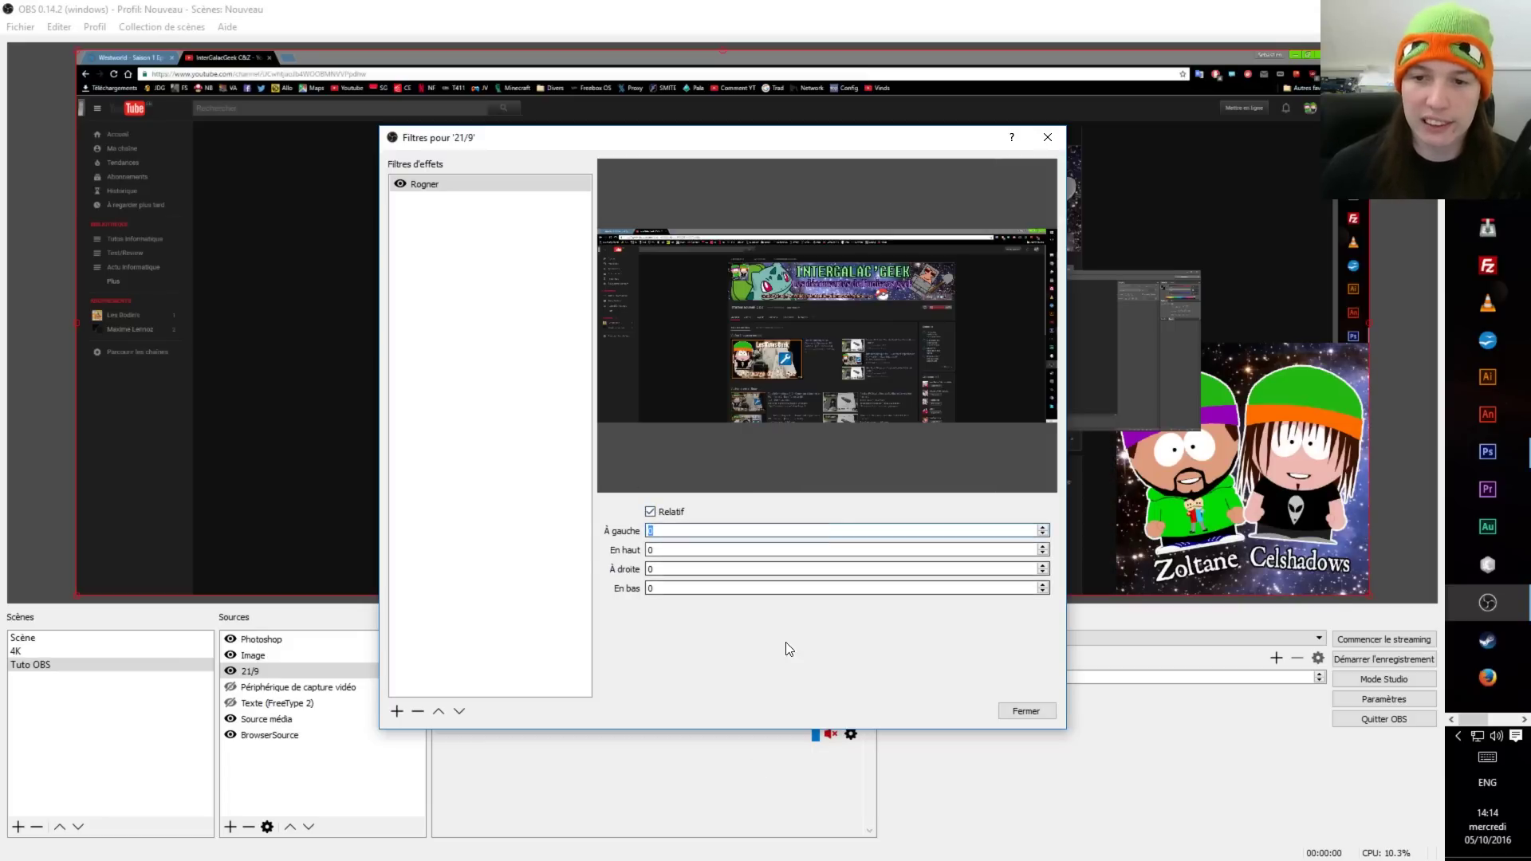
{"action": "left_click", "coordinate": [817, 530]}
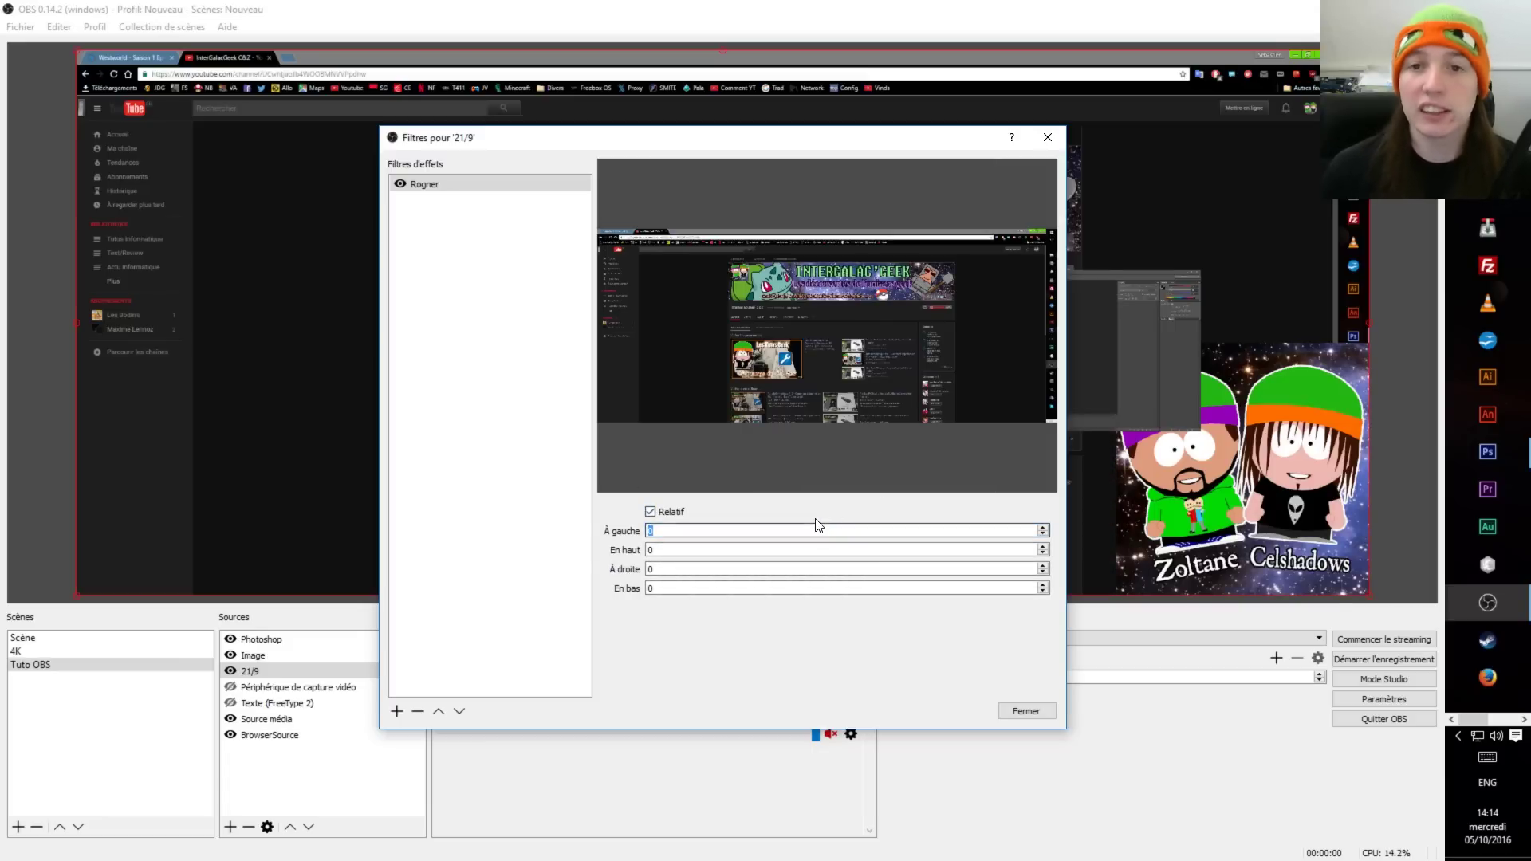
Step: Add a Corrections colorimétrique filter to the 21/9 source, try an opacity of 50, and set the opacity back to 100
{"action": "left_click", "coordinate": [396, 712]}
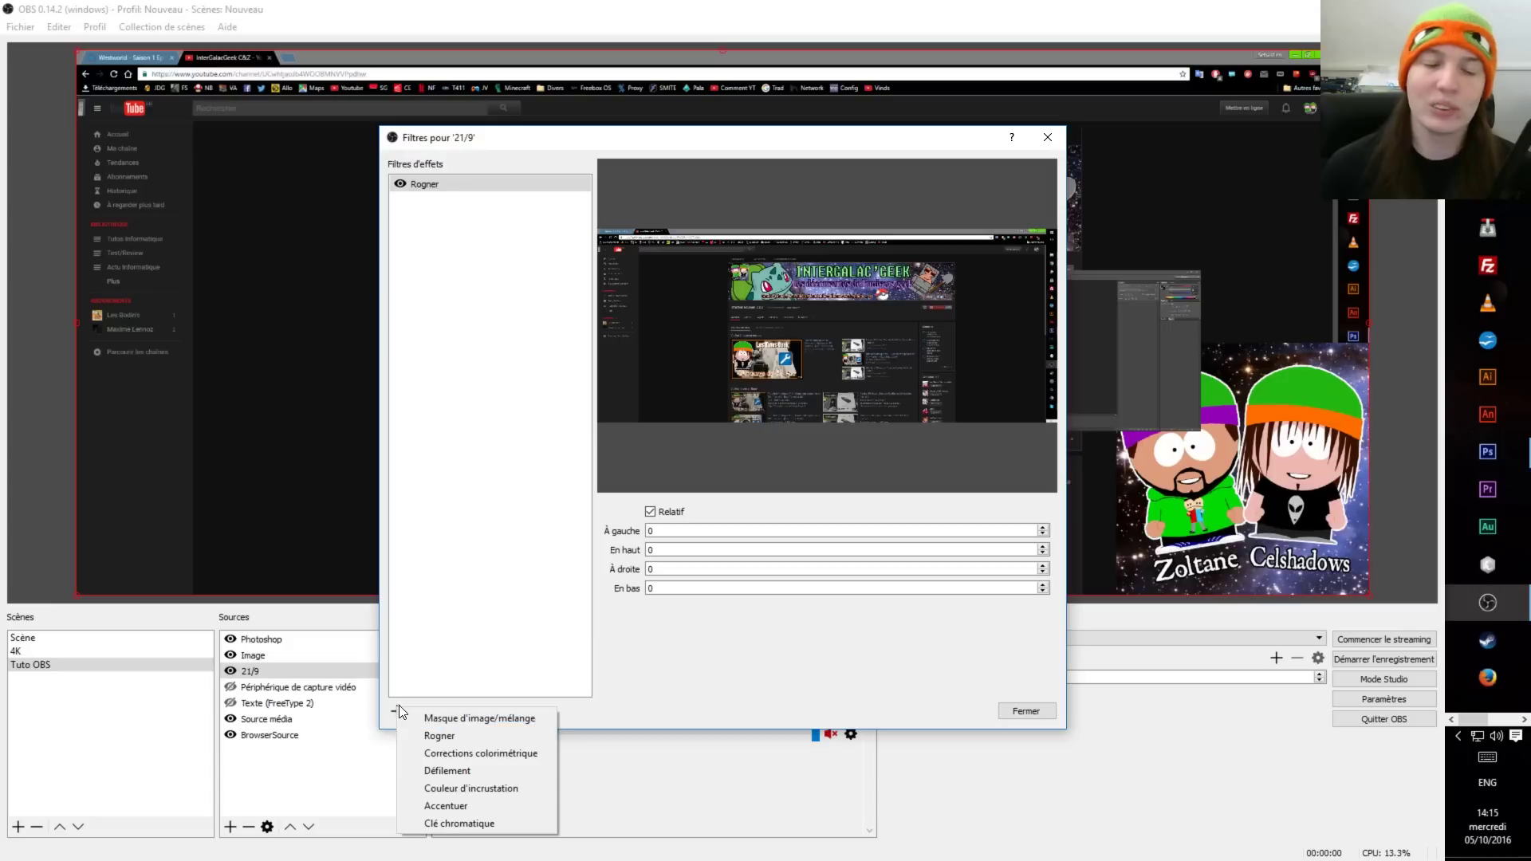
{"action": "left_click", "coordinate": [462, 753]}
{"action": "left_click", "coordinate": [686, 461]}
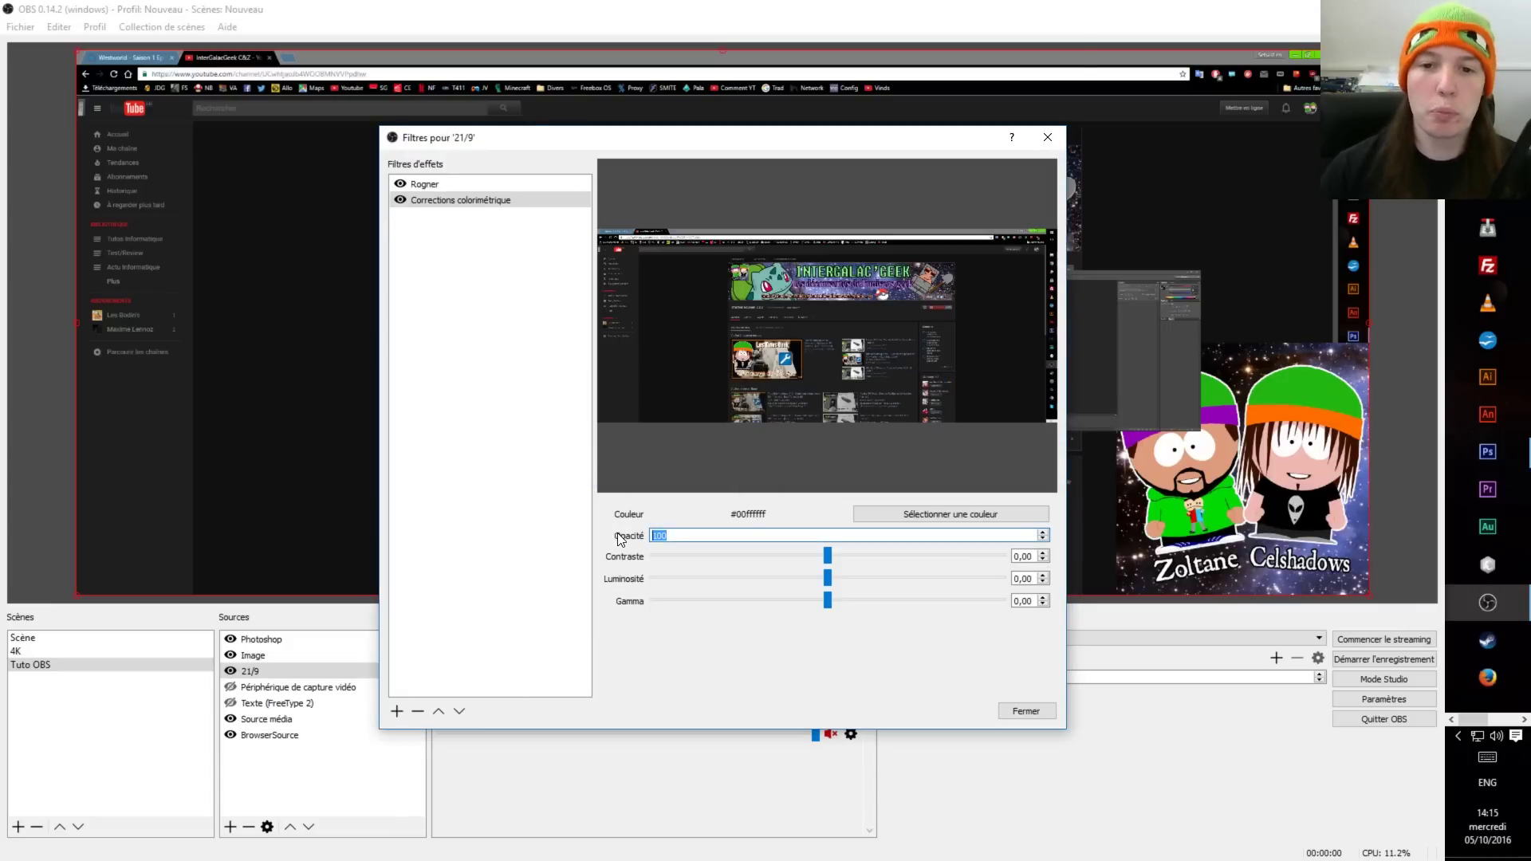
{"action": "type", "text": "50"}
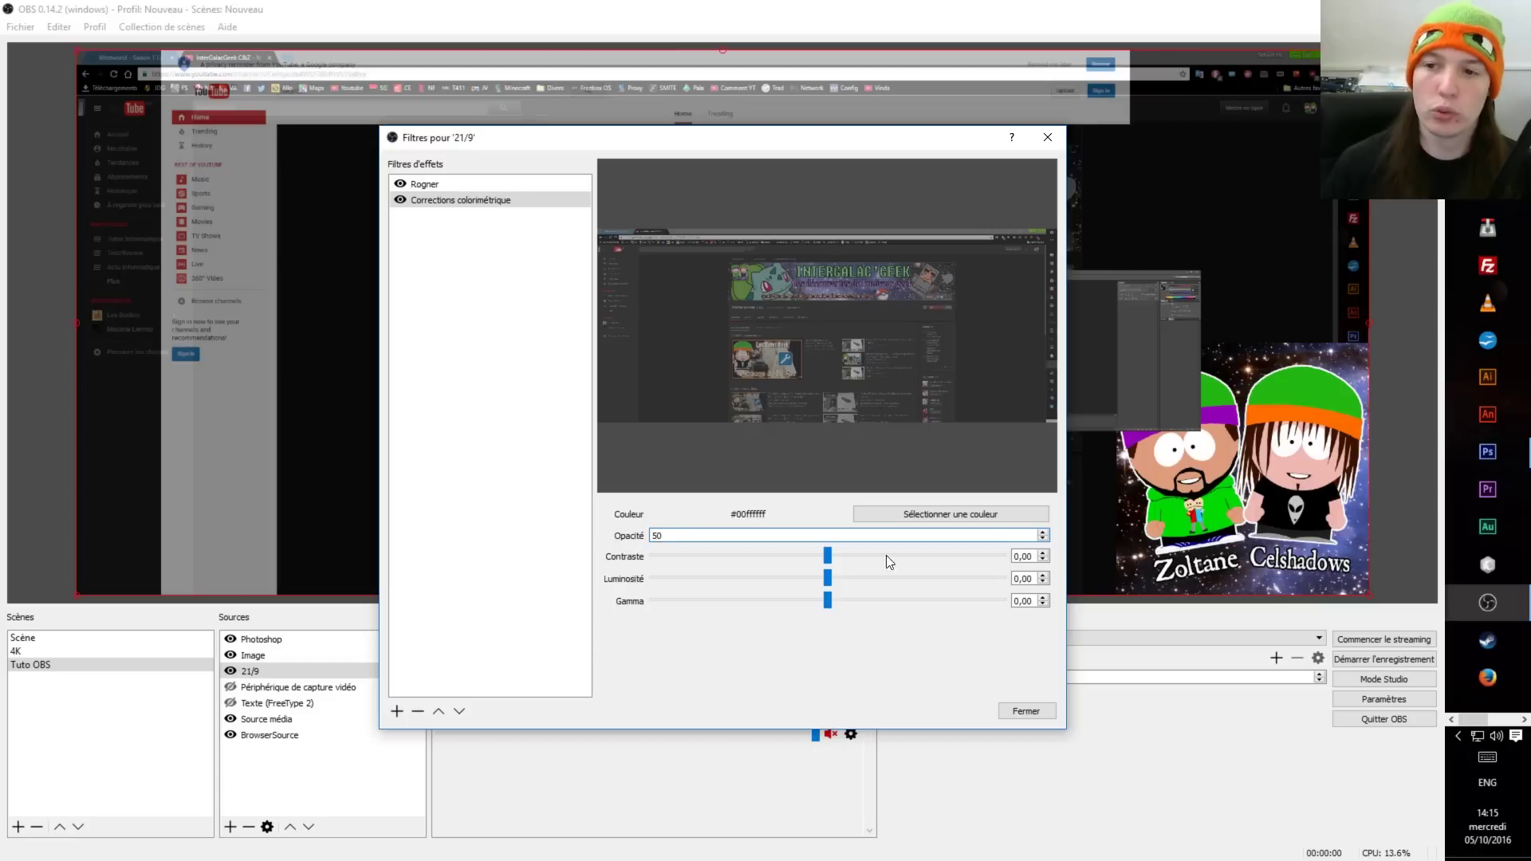
{"action": "key", "text": "BackSpace"}
{"action": "key", "text": "BackSpace"}
{"action": "type", "text": "100"}
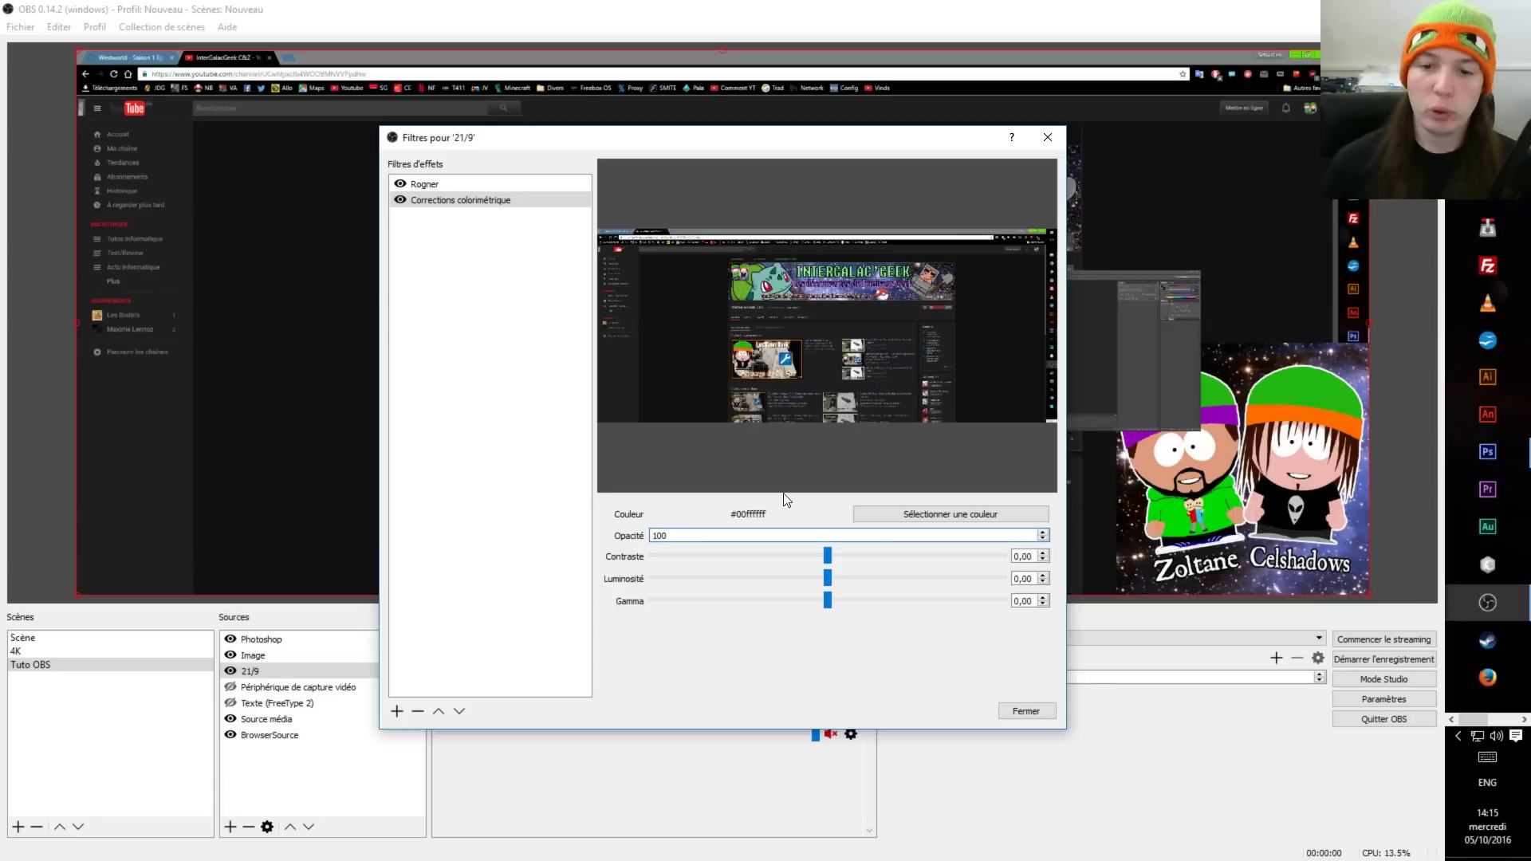
Step: Set the colour correction's contrast to 0,04, brightness to -0,23 and colour to #ff0000, and disable the filter
{"action": "left_click_drag", "start_coordinate": [829, 562], "coordinate": [793, 574]}
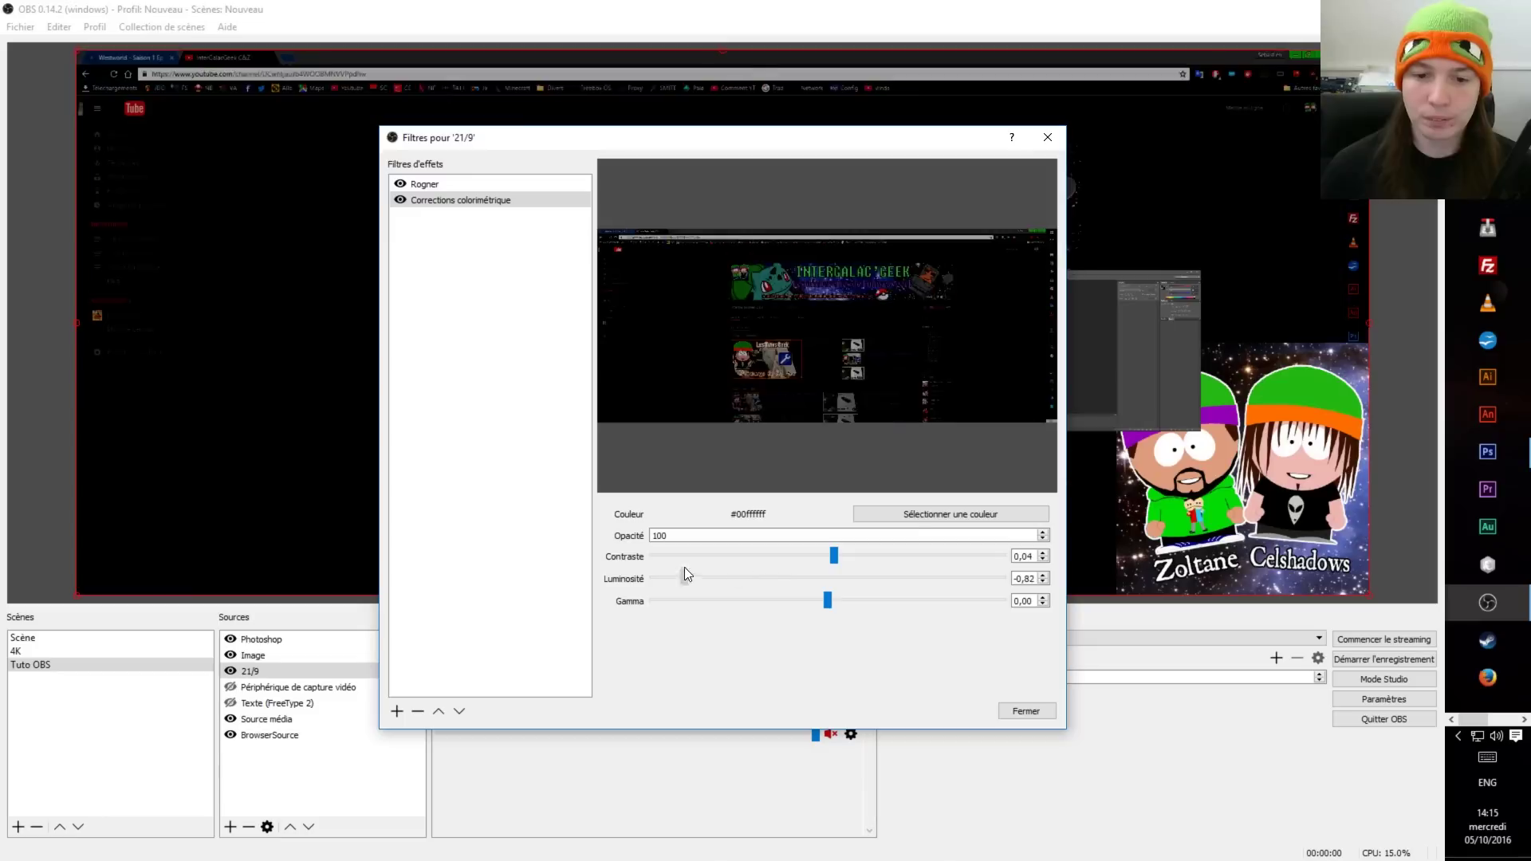
{"action": "left_click", "coordinate": [917, 514]}
{"action": "left_click_drag", "start_coordinate": [850, 318], "coordinate": [888, 297]}
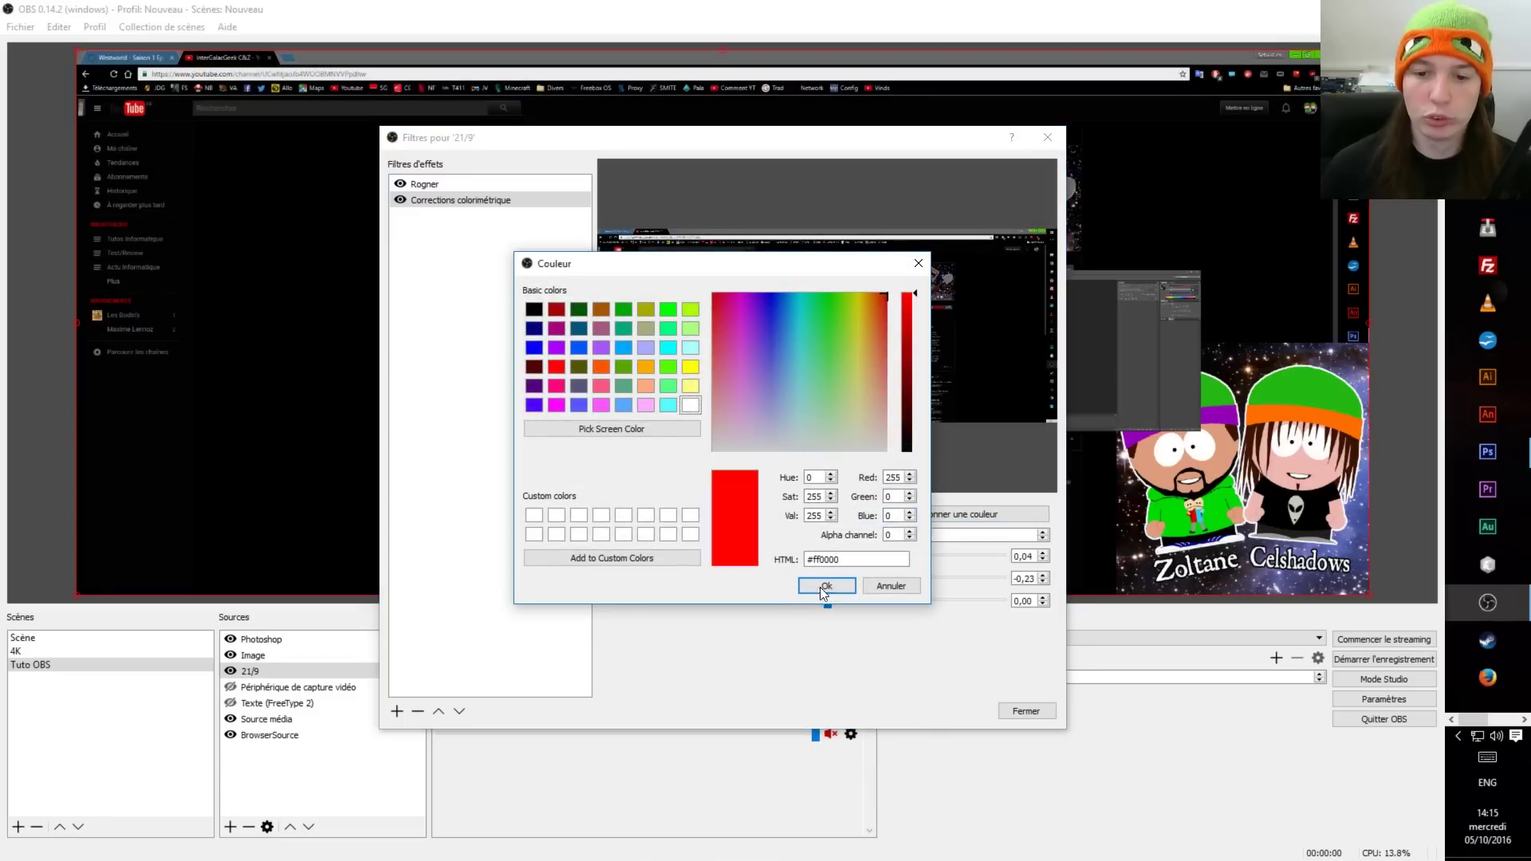
{"action": "left_click", "coordinate": [824, 586]}
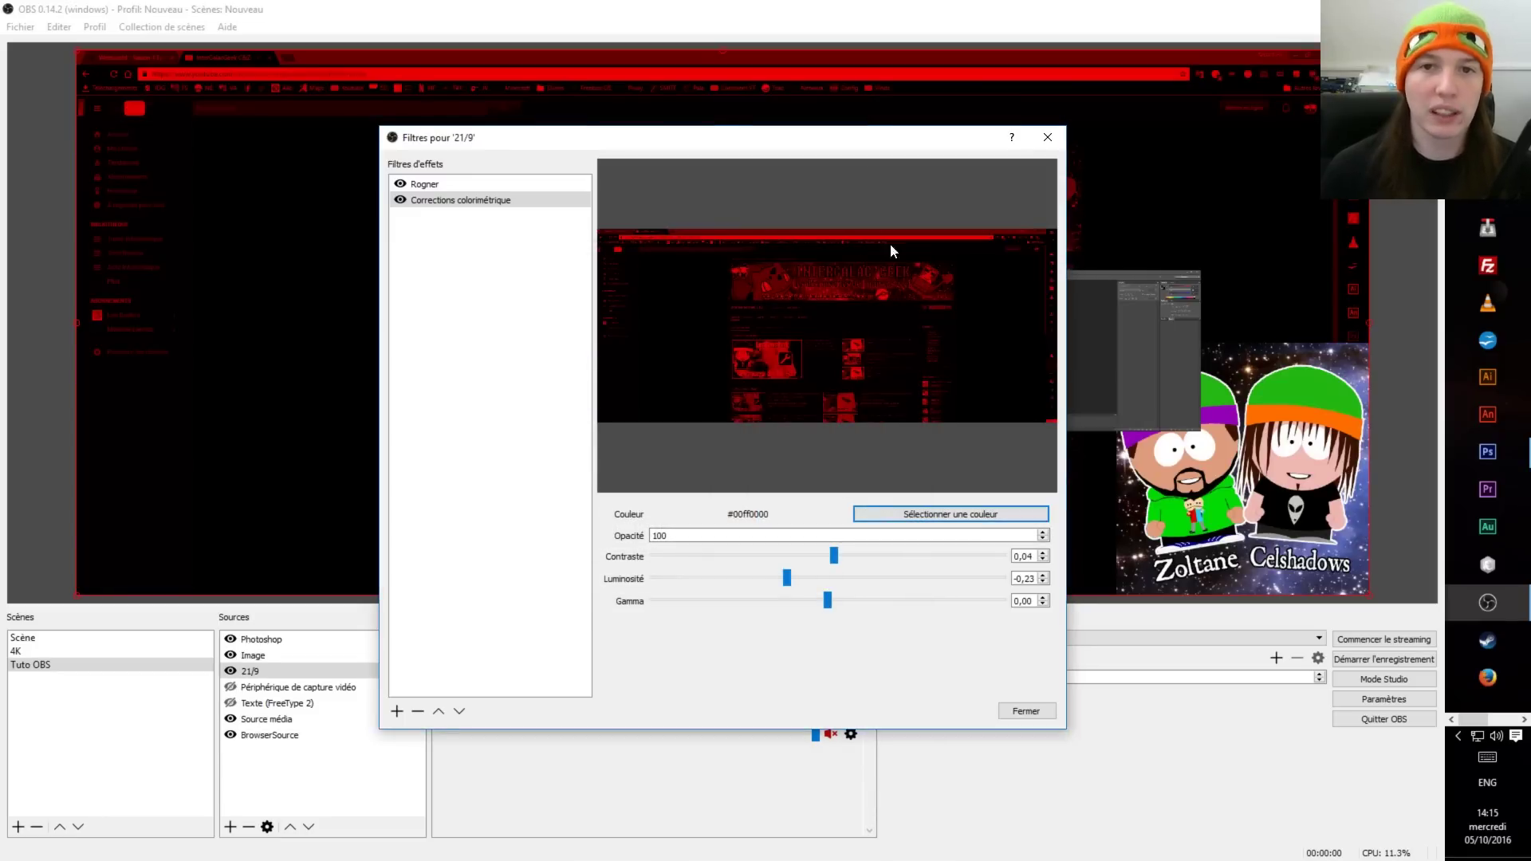
{"action": "left_click", "coordinate": [400, 199]}
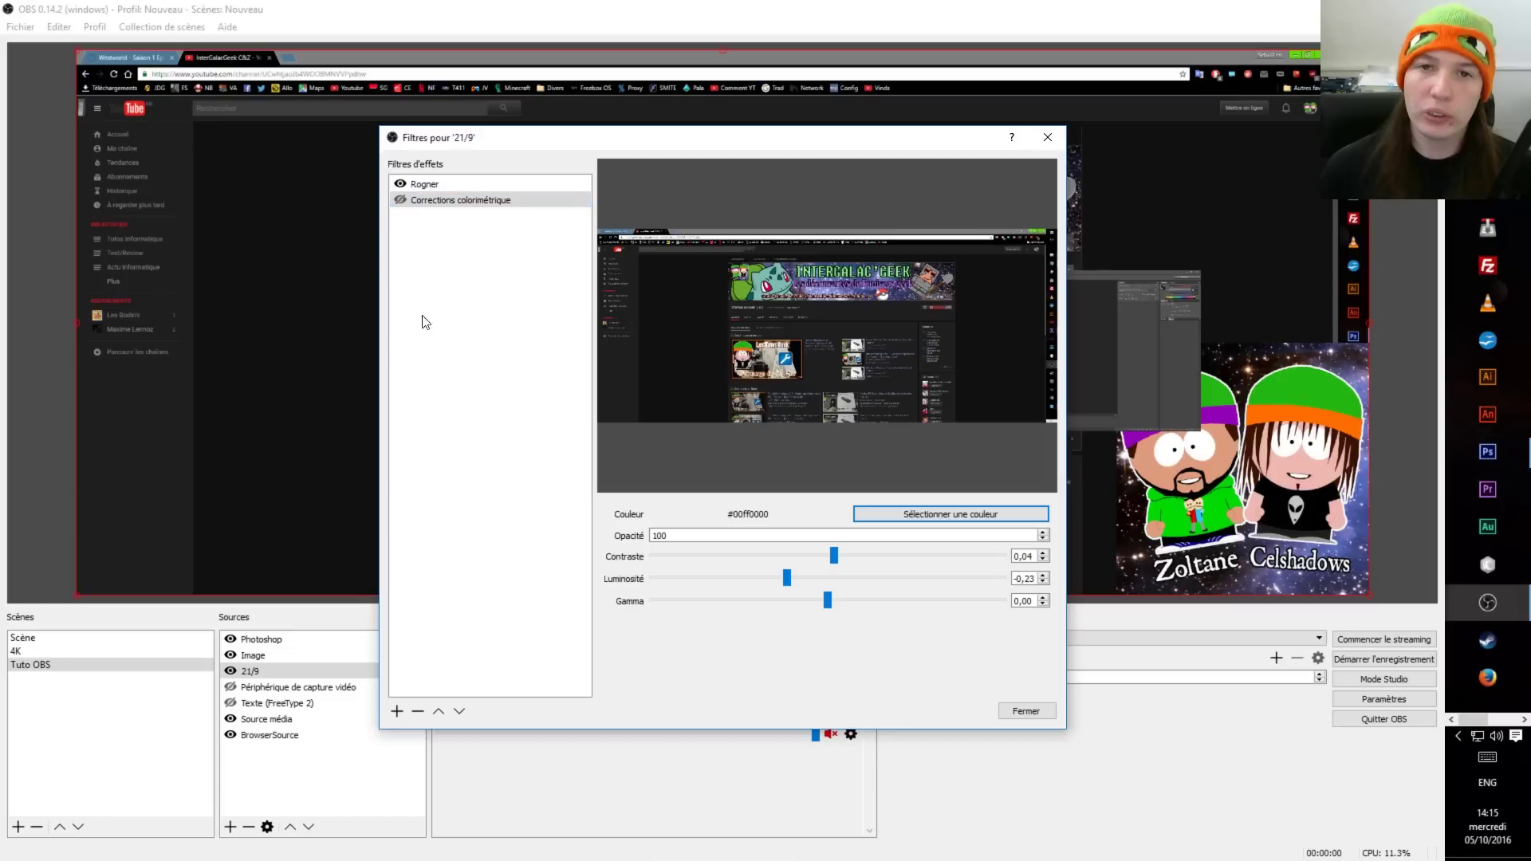
Step: Add a Défilement filter to the 21/9 source, keeping its default name
{"action": "left_click", "coordinate": [396, 710]}
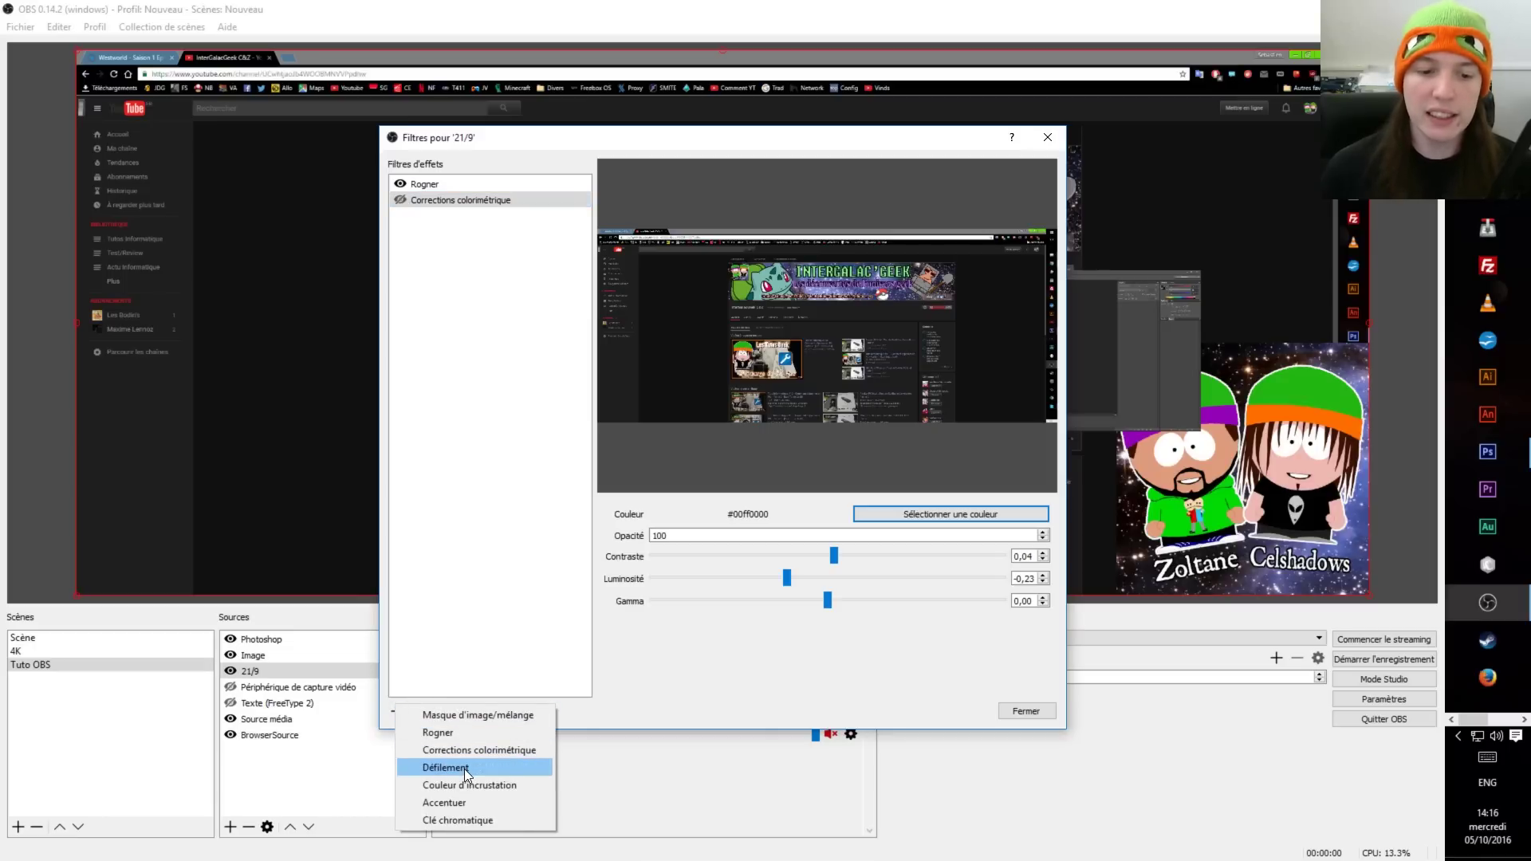
{"action": "left_click", "coordinate": [444, 768]}
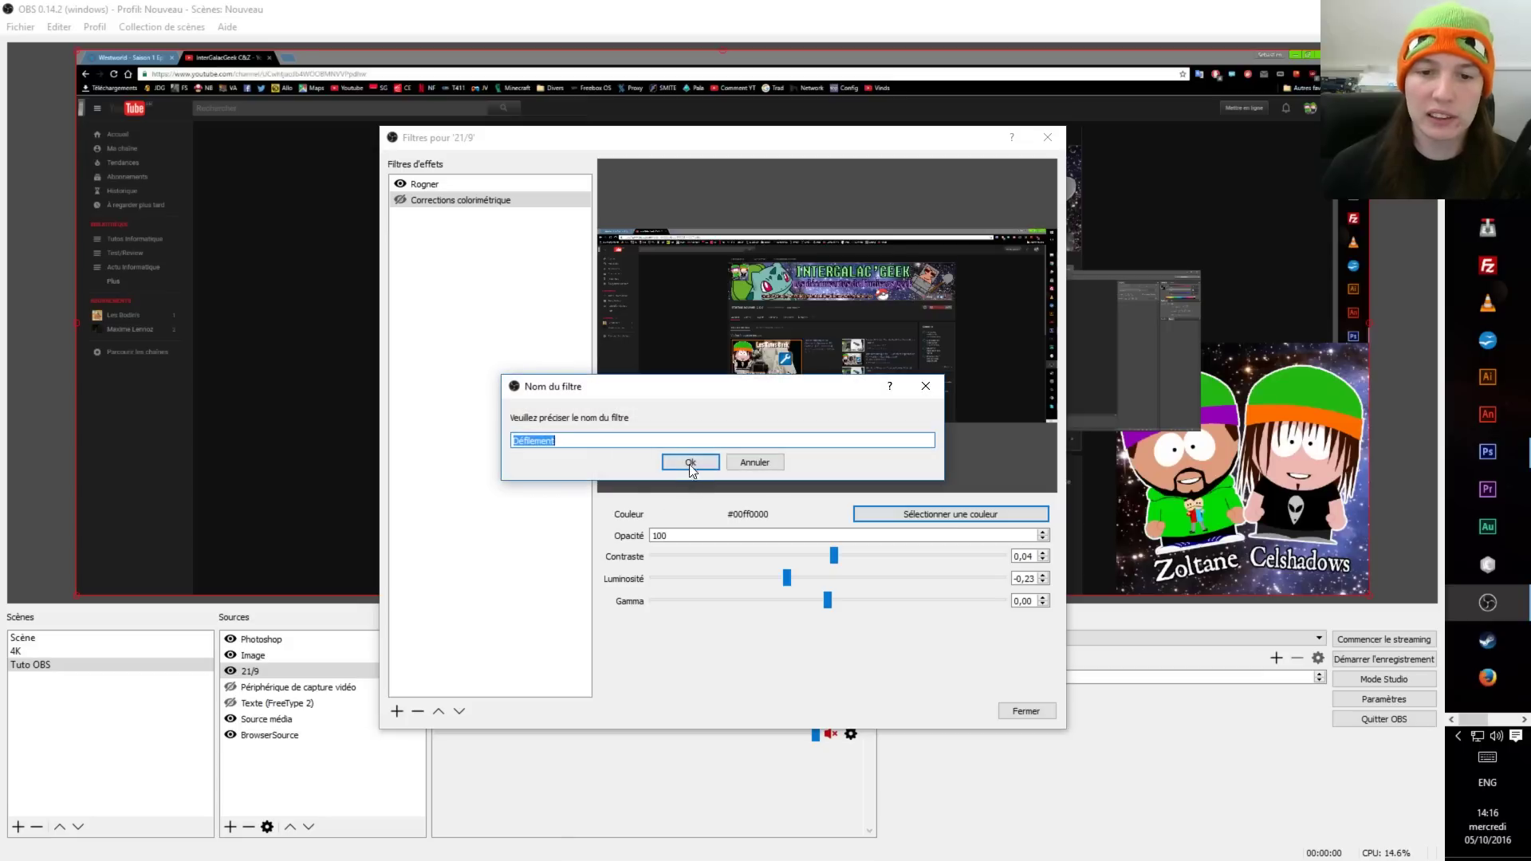
{"action": "left_click", "coordinate": [690, 466]}
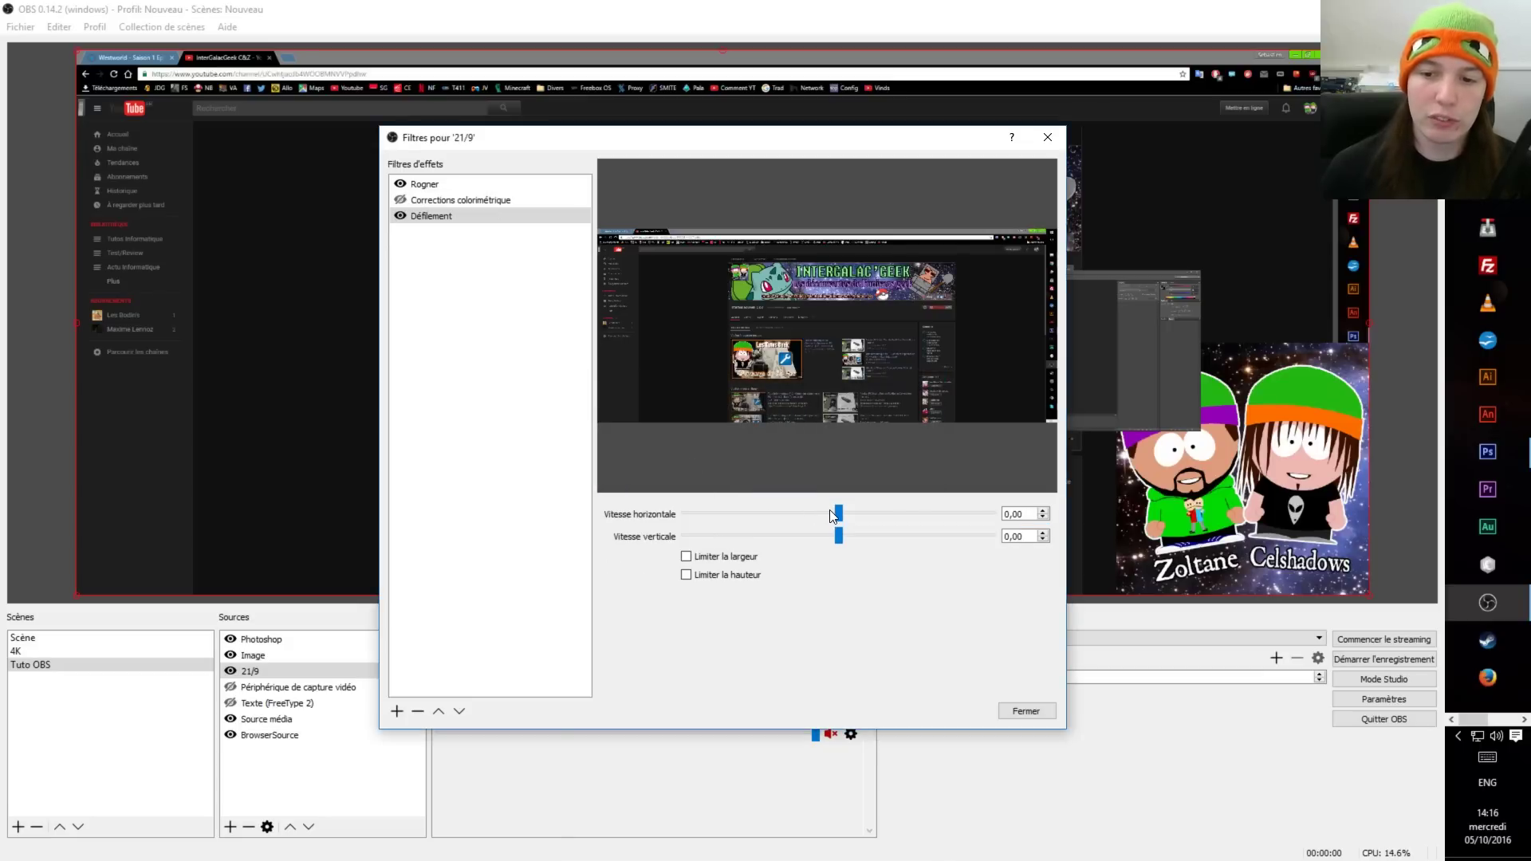
Step: Set the Défilement filter's horizontal speed to 287 and vertical speed to 253, and disable the filter after previewing the scroll
{"action": "left_click_drag", "start_coordinate": [840, 518], "coordinate": [879, 513]}
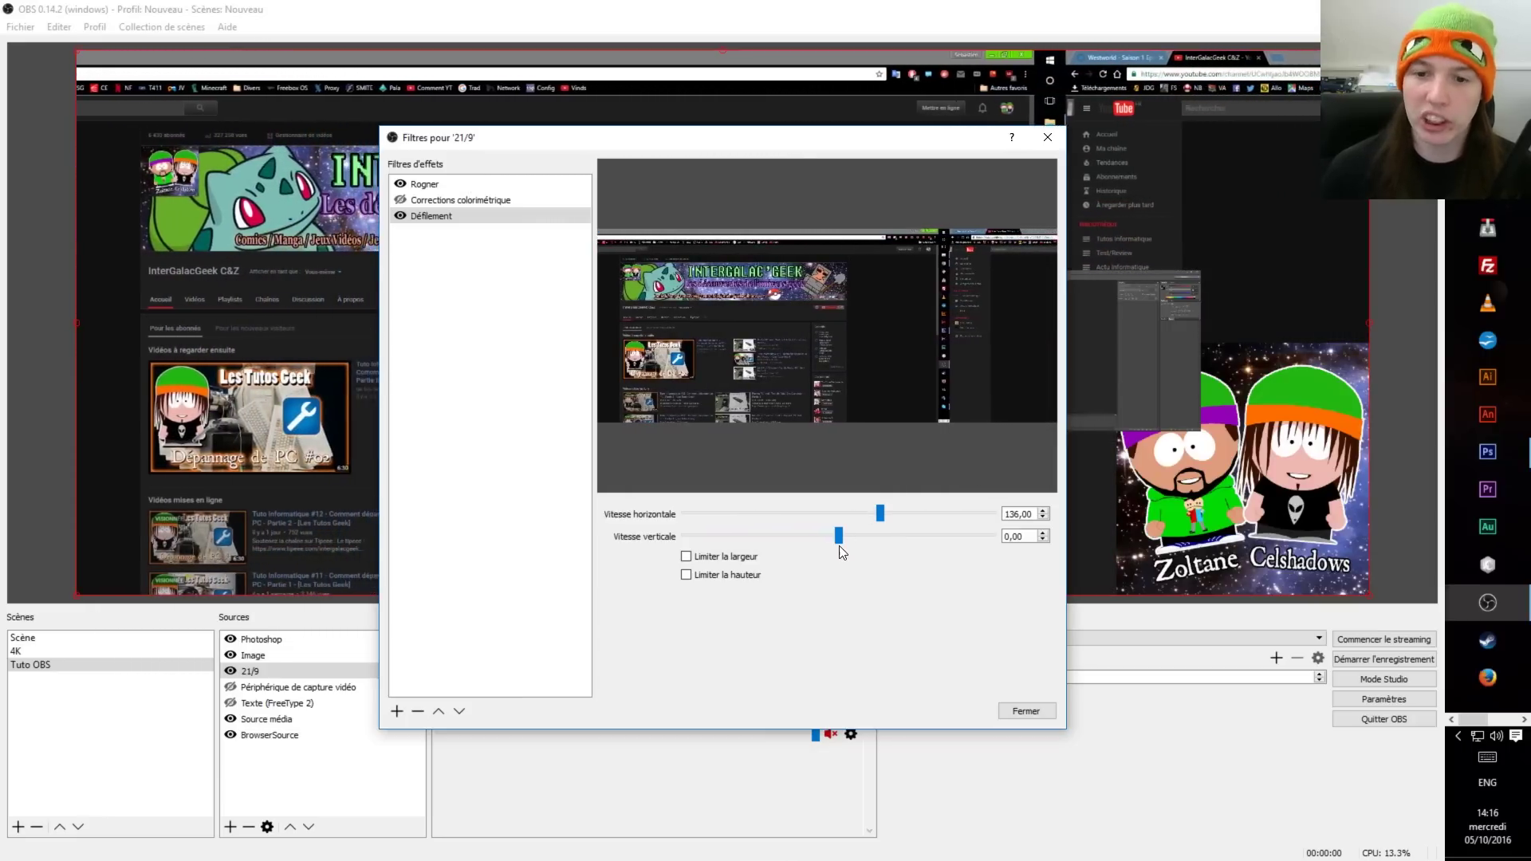
{"action": "left_click_drag", "start_coordinate": [880, 514], "coordinate": [930, 513]}
{"action": "left_click_drag", "start_coordinate": [837, 536], "coordinate": [916, 526]}
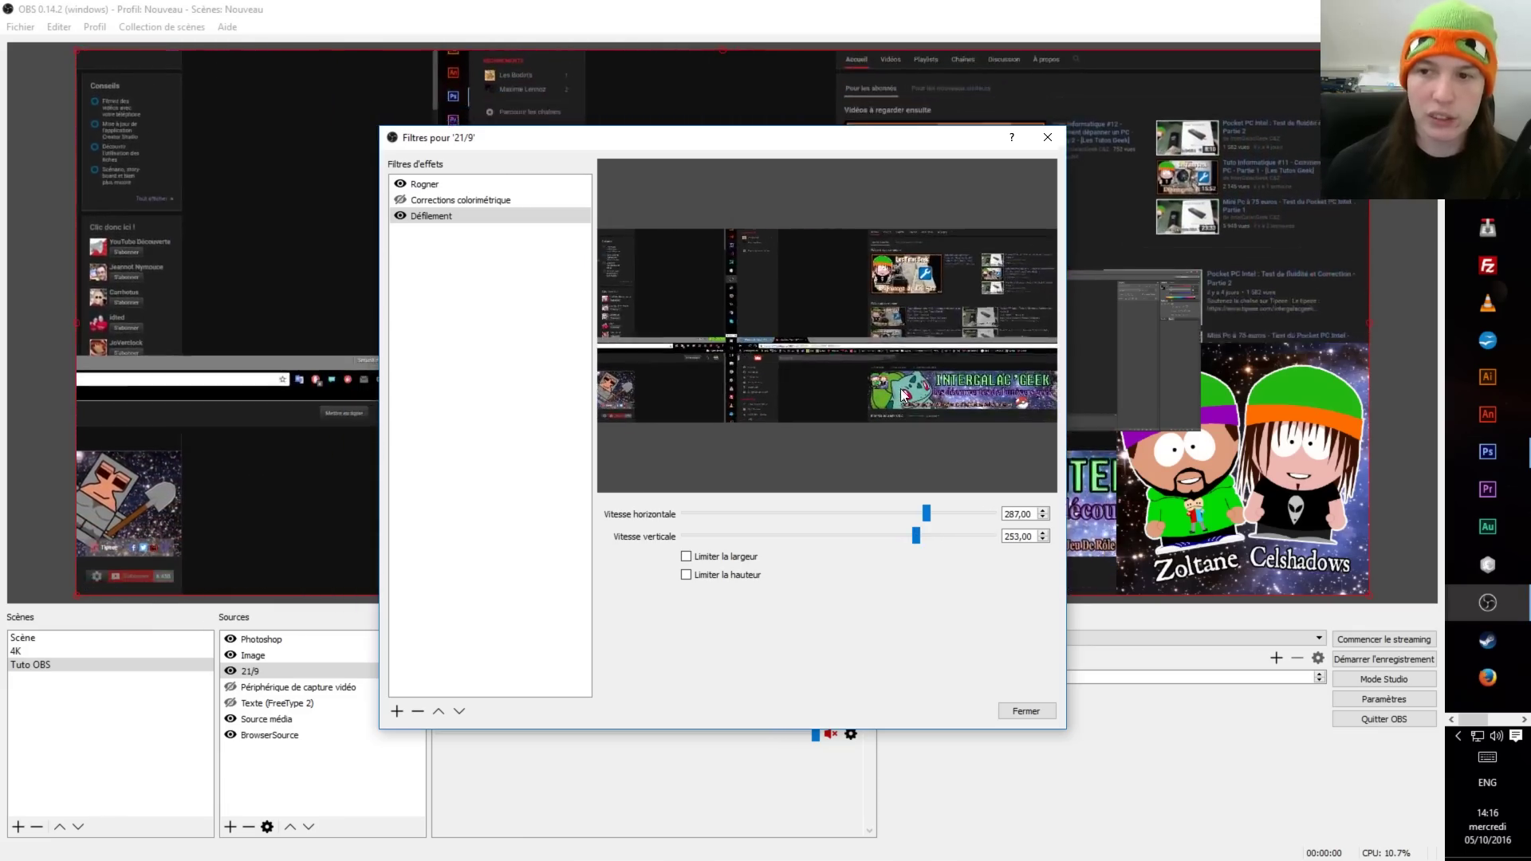
{"action": "mouse_move", "coordinate": [850, 143]}
{"action": "left_mouse_down"}
{"action": "mouse_move", "coordinate": [940, 785]}
{"action": "mouse_move", "coordinate": [833, 556]}
{"action": "mouse_move", "coordinate": [841, 735]}
{"action": "mouse_move", "coordinate": [840, 155]}
{"action": "left_mouse_up"}
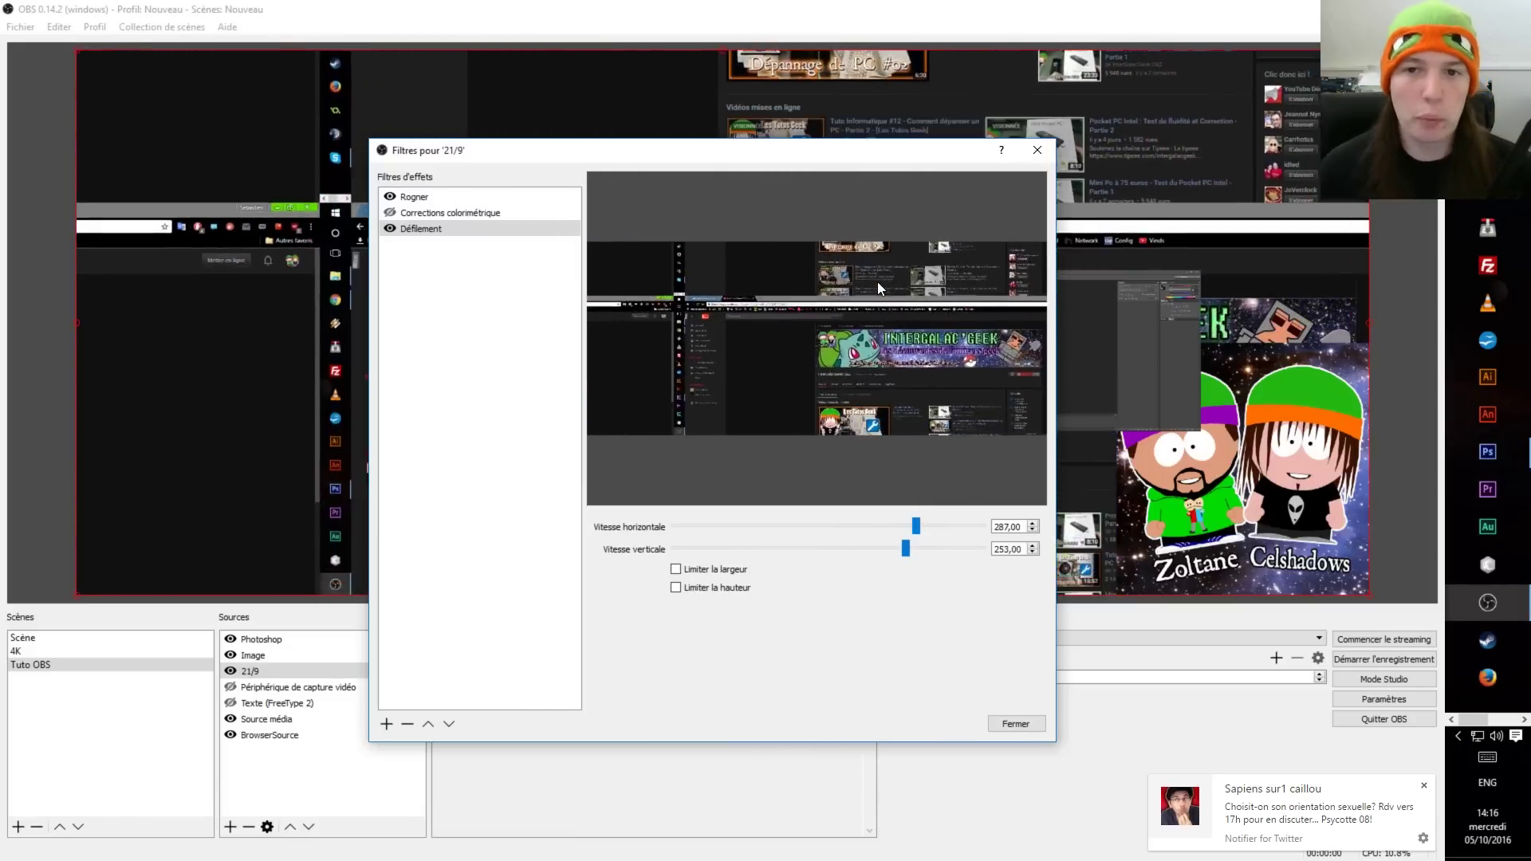
{"action": "left_click", "coordinate": [390, 228]}
Step: Add a Couleur d'incrustation filter to the 21/9 source and set its key colour type to Couleur personnalisée
{"action": "left_click", "coordinate": [387, 723]}
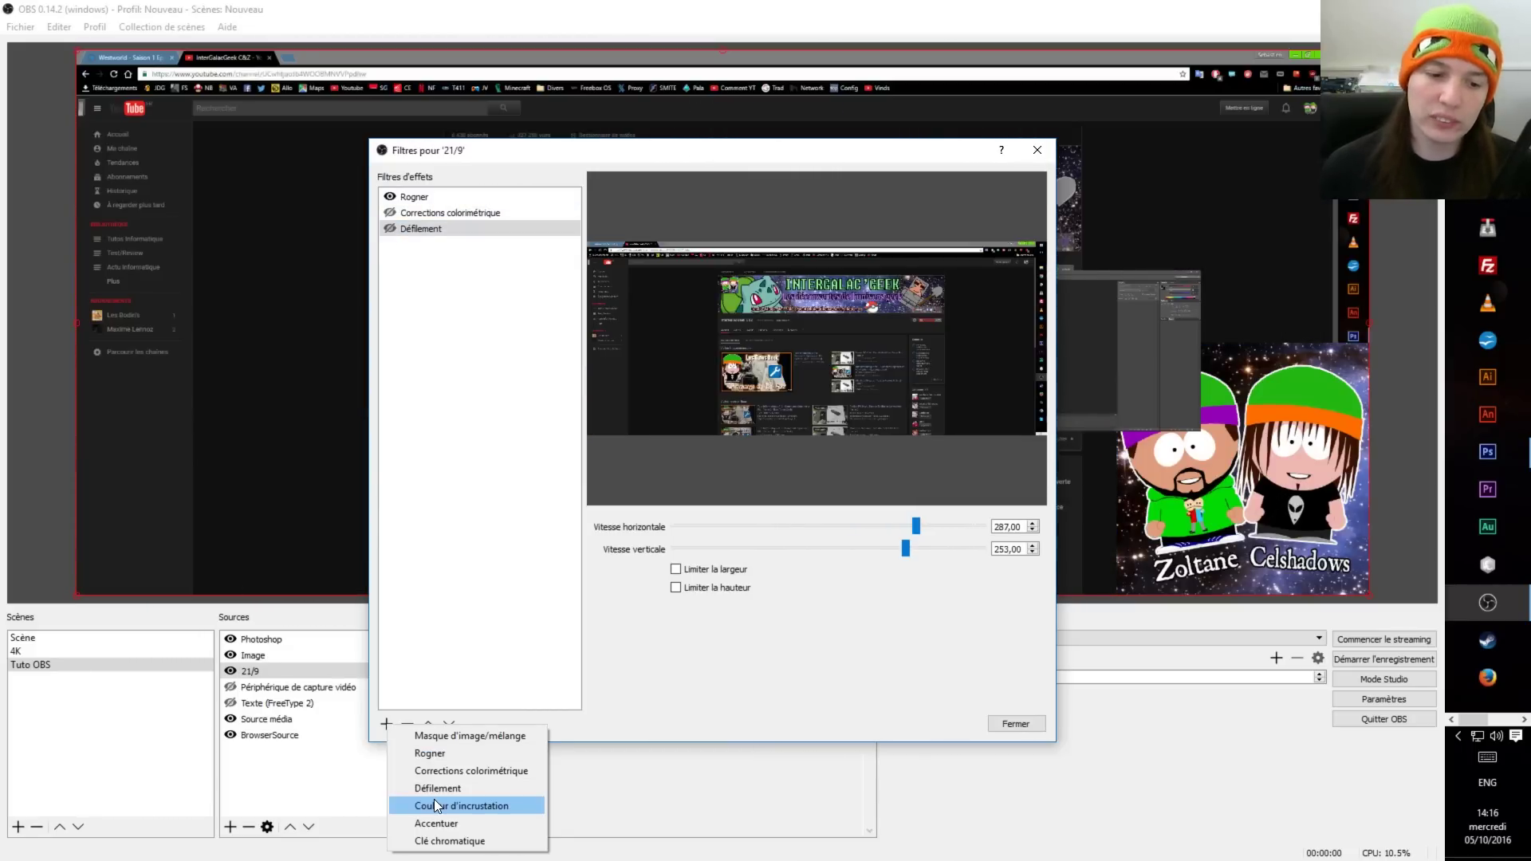
{"action": "left_click", "coordinate": [436, 803]}
{"action": "left_click", "coordinate": [672, 472]}
{"action": "left_click", "coordinate": [720, 527]}
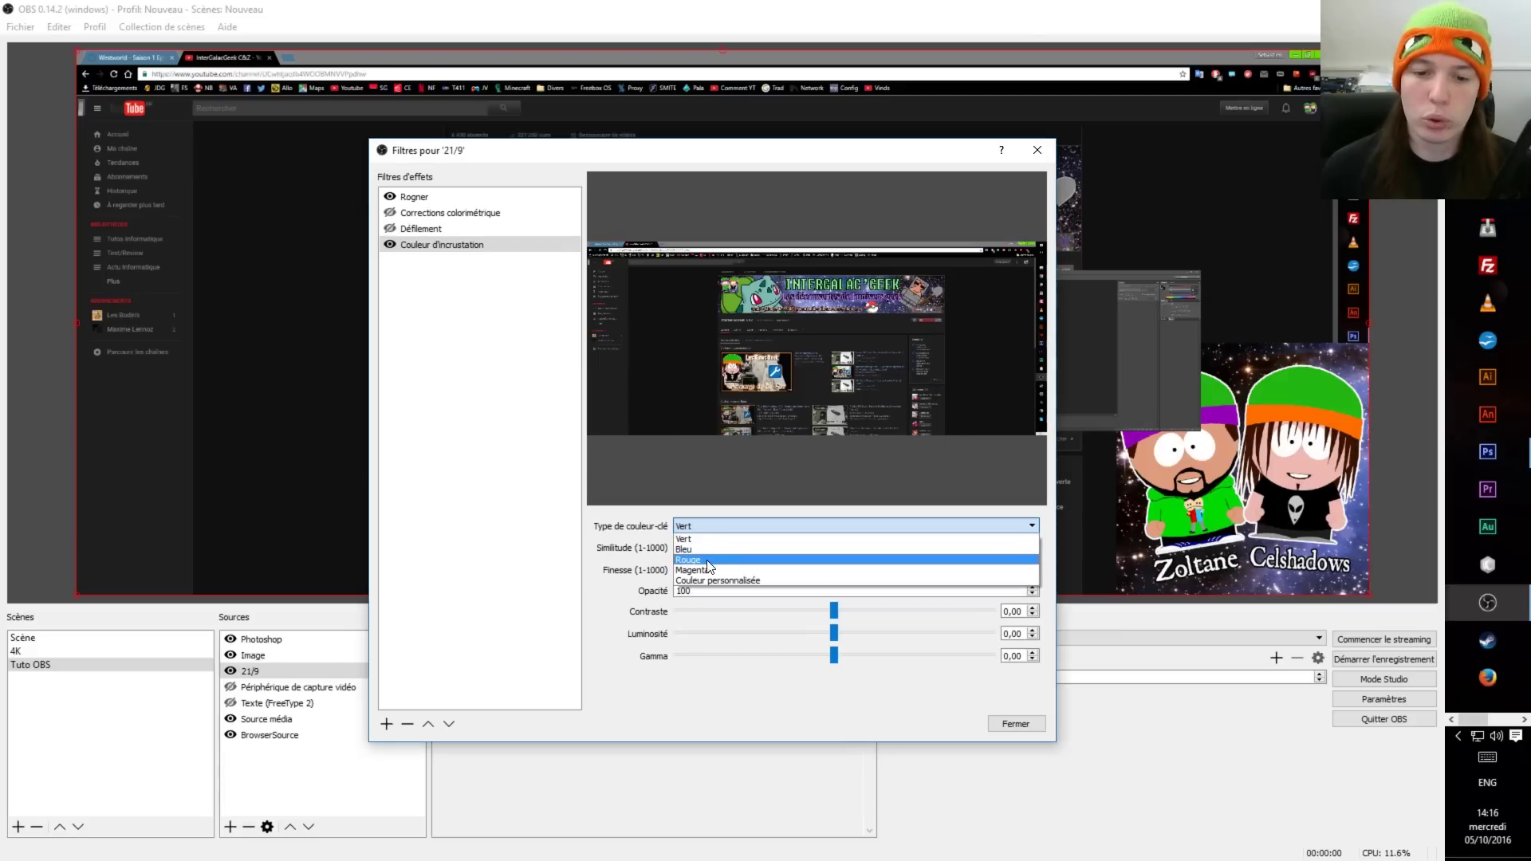
{"action": "left_click", "coordinate": [716, 578]}
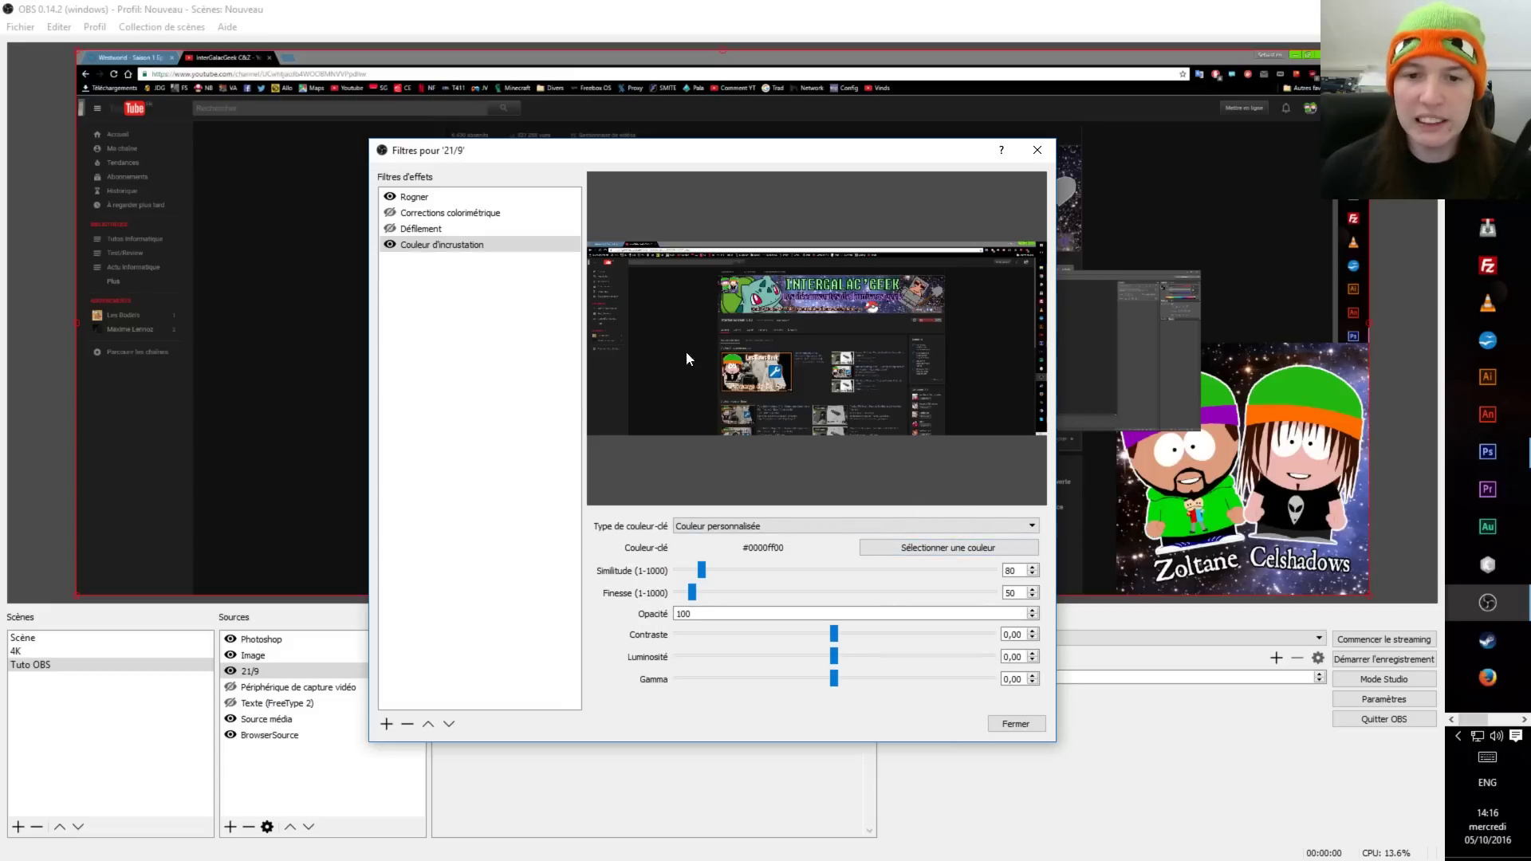
Step: Pick the dark page background #101010 from the screen as the key colour and check the transparency in the scene preview
{"action": "left_click", "coordinate": [974, 545]}
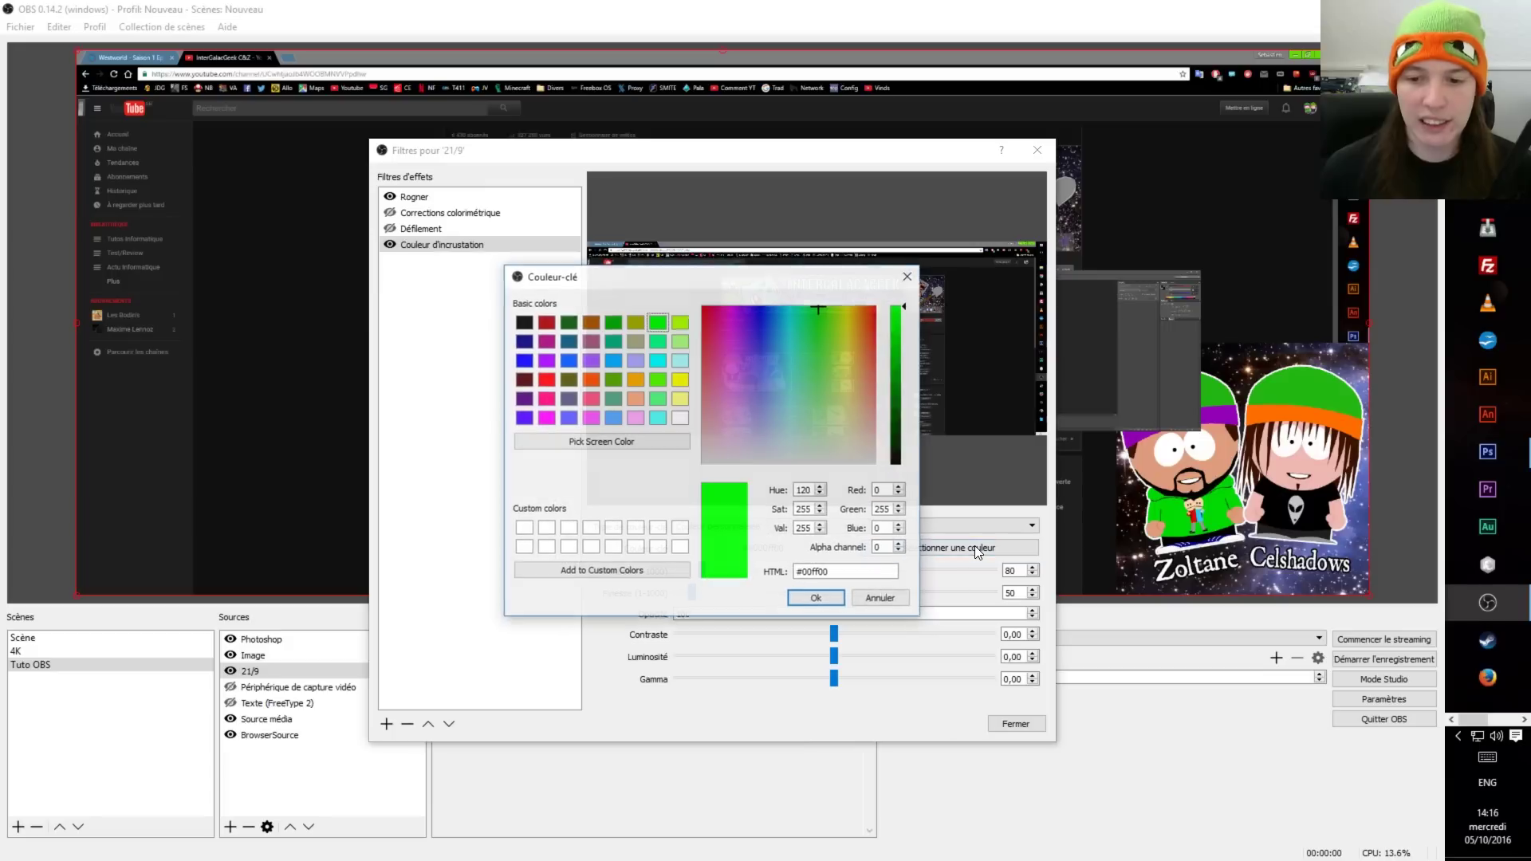
{"action": "left_click", "coordinate": [464, 410]}
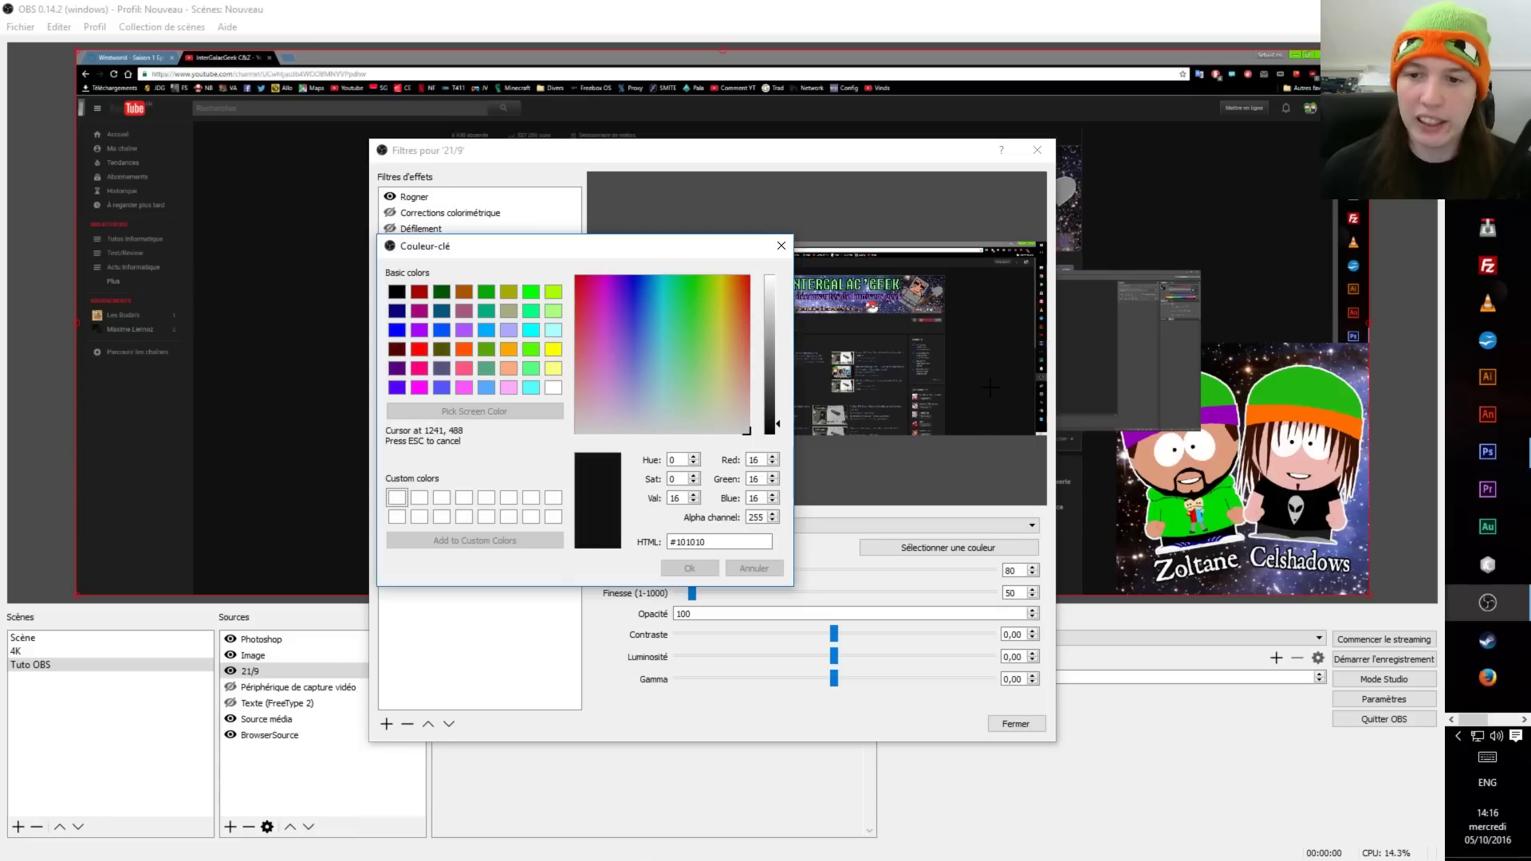
{"action": "left_click", "coordinate": [1257, 167]}
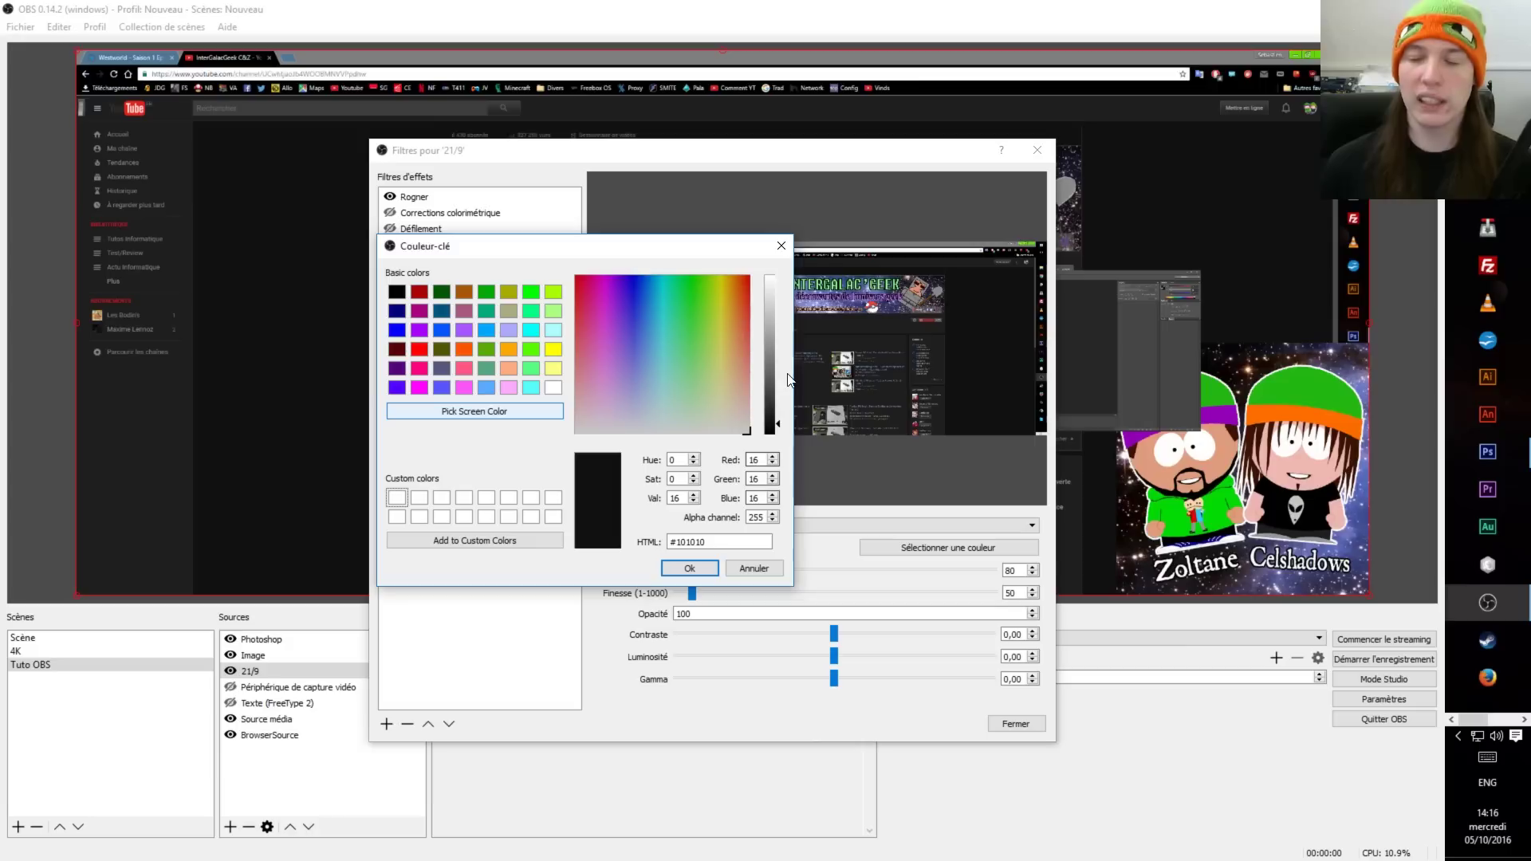
{"action": "left_click", "coordinate": [703, 571]}
{"action": "left_click_drag", "start_coordinate": [792, 157], "coordinate": [1067, 436]}
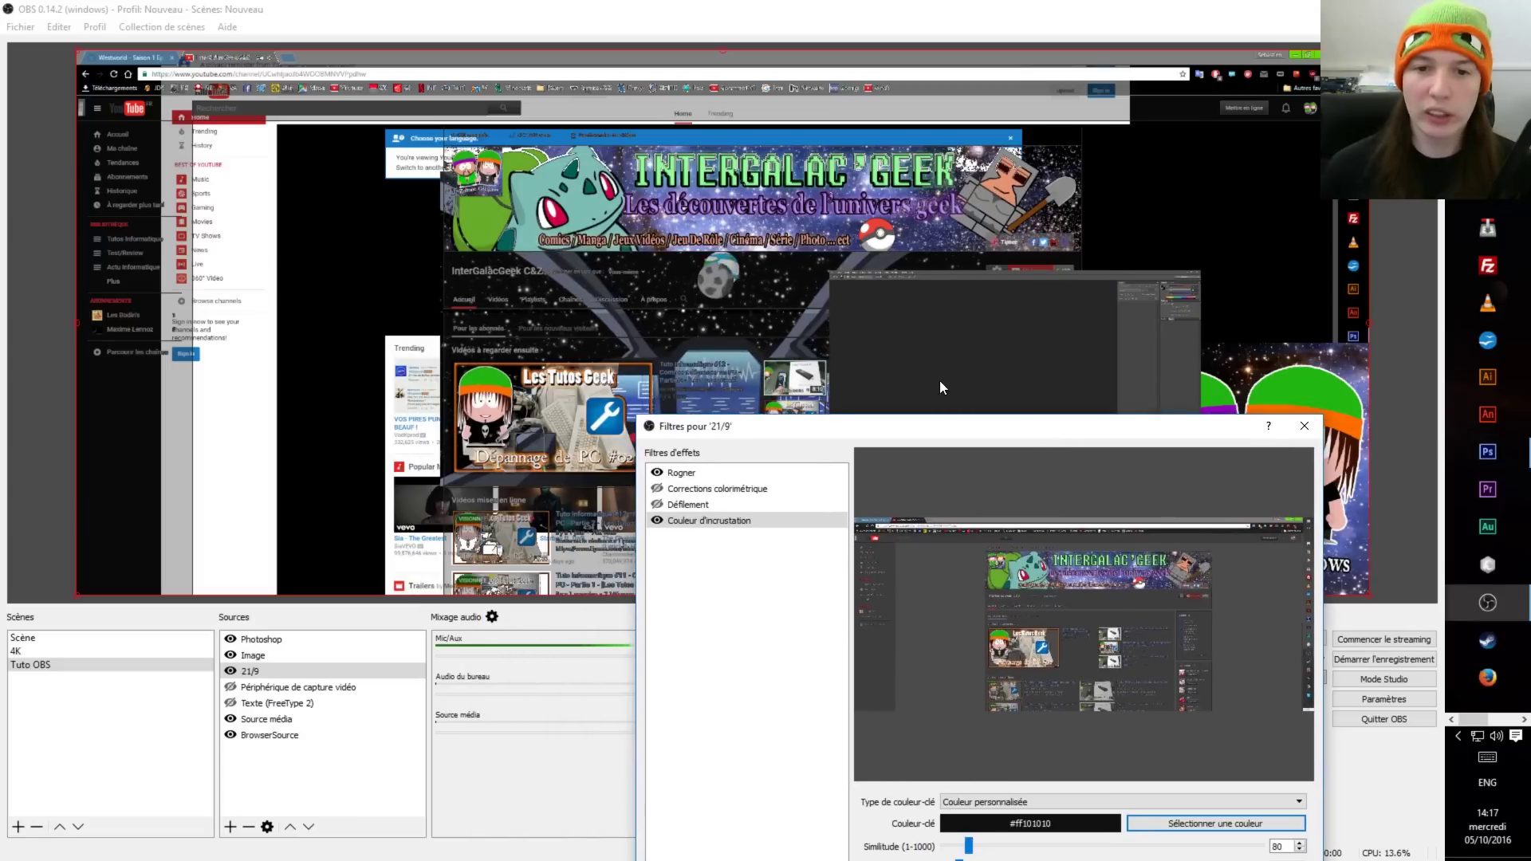
{"action": "left_click_drag", "start_coordinate": [948, 426], "coordinate": [607, 398]}
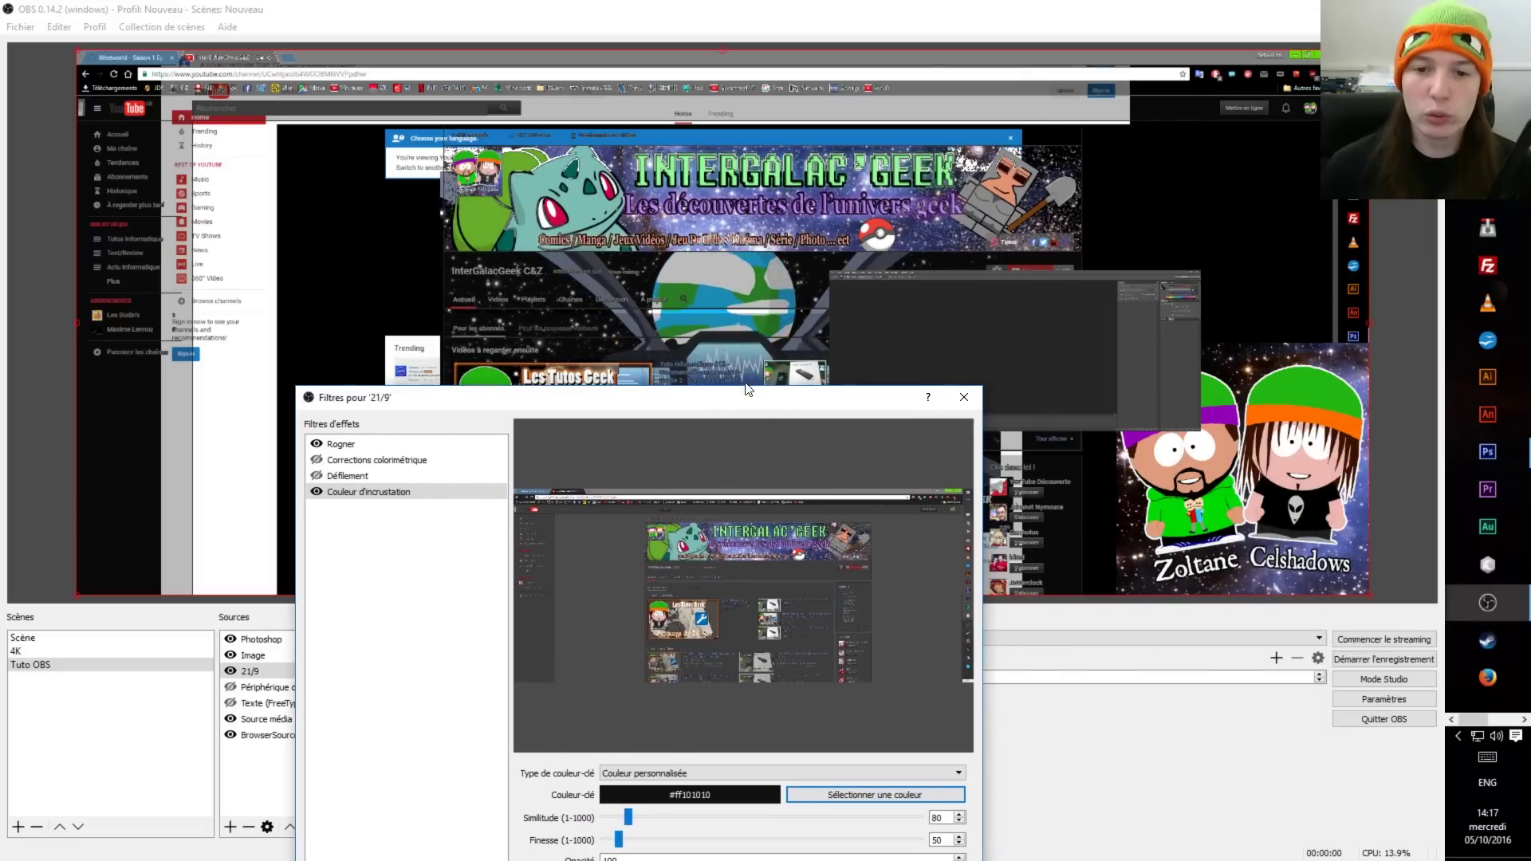
{"action": "left_click_drag", "start_coordinate": [761, 401], "coordinate": [838, 130]}
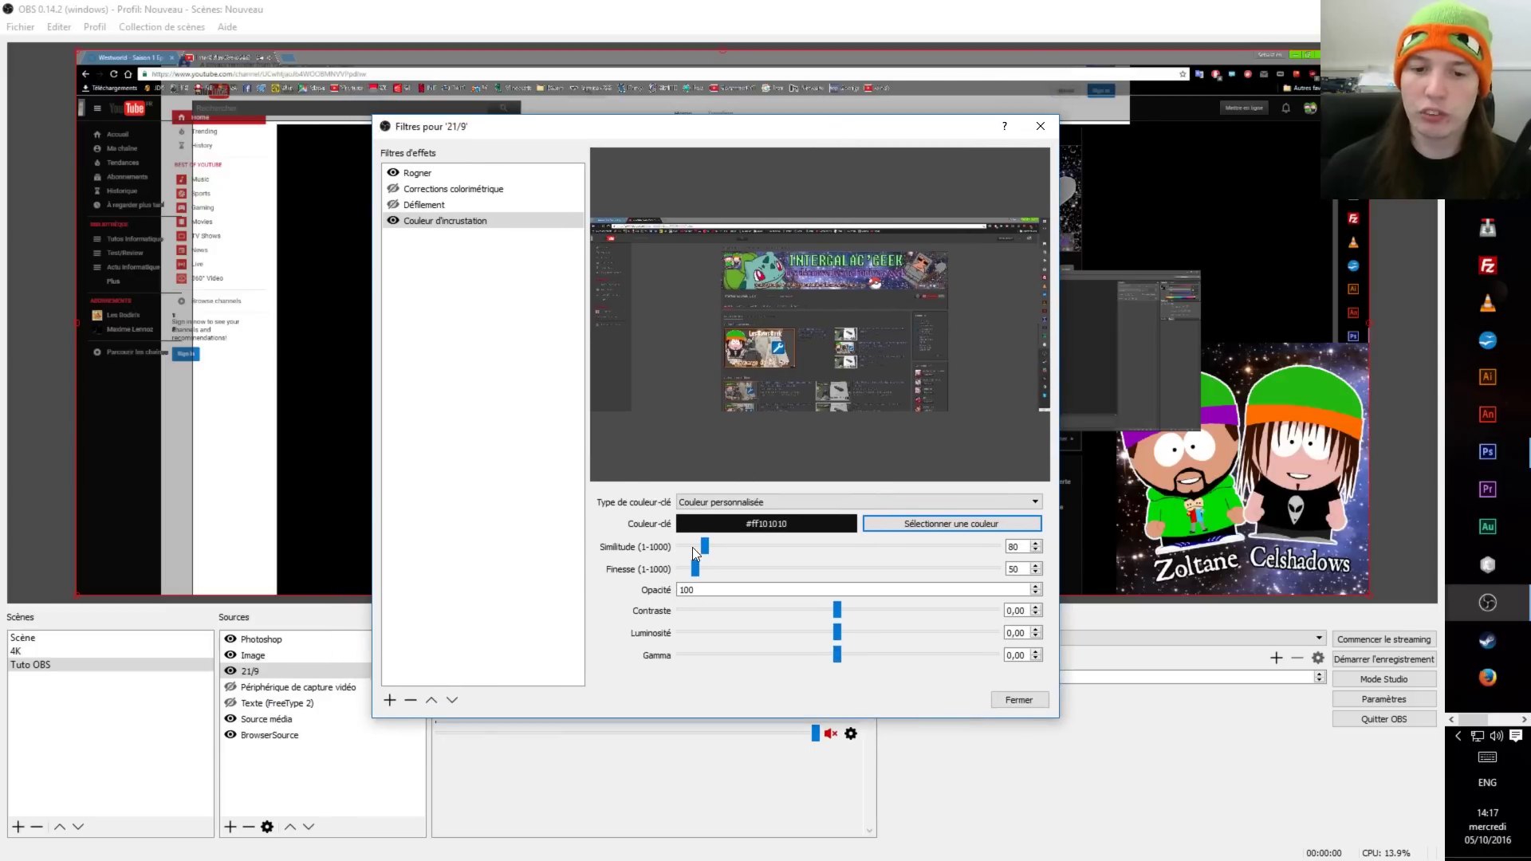
Step: Set the colour key's similarity and smoothness to 1, clear and re-enter the opacity as 100, and close the filters
{"action": "left_click_drag", "start_coordinate": [704, 542], "coordinate": [666, 518]}
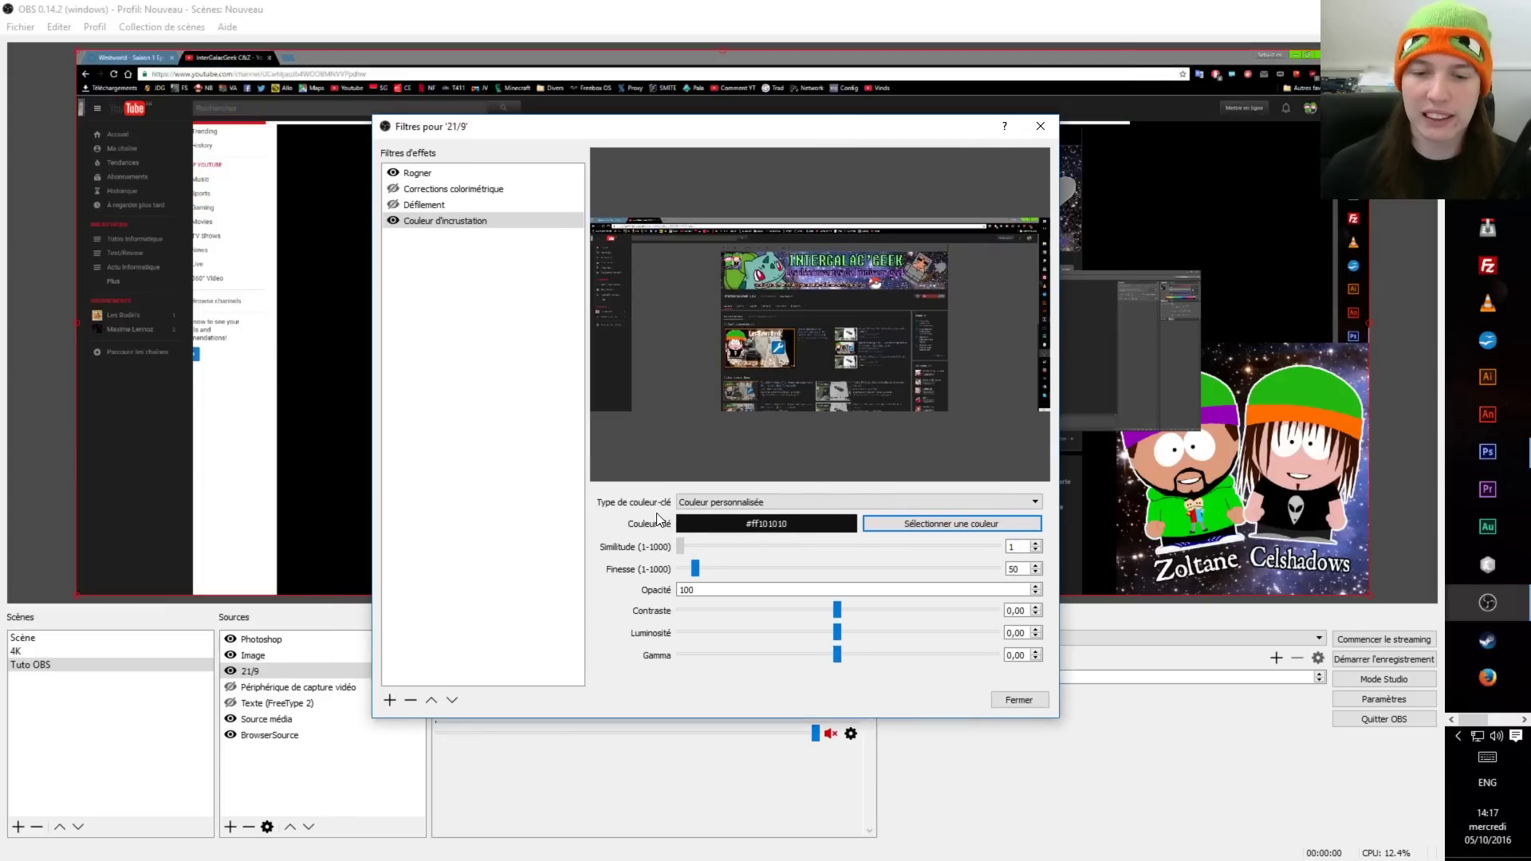
{"action": "left_click_drag", "start_coordinate": [700, 576], "coordinate": [684, 546]}
{"action": "key", "text": "Tab"}
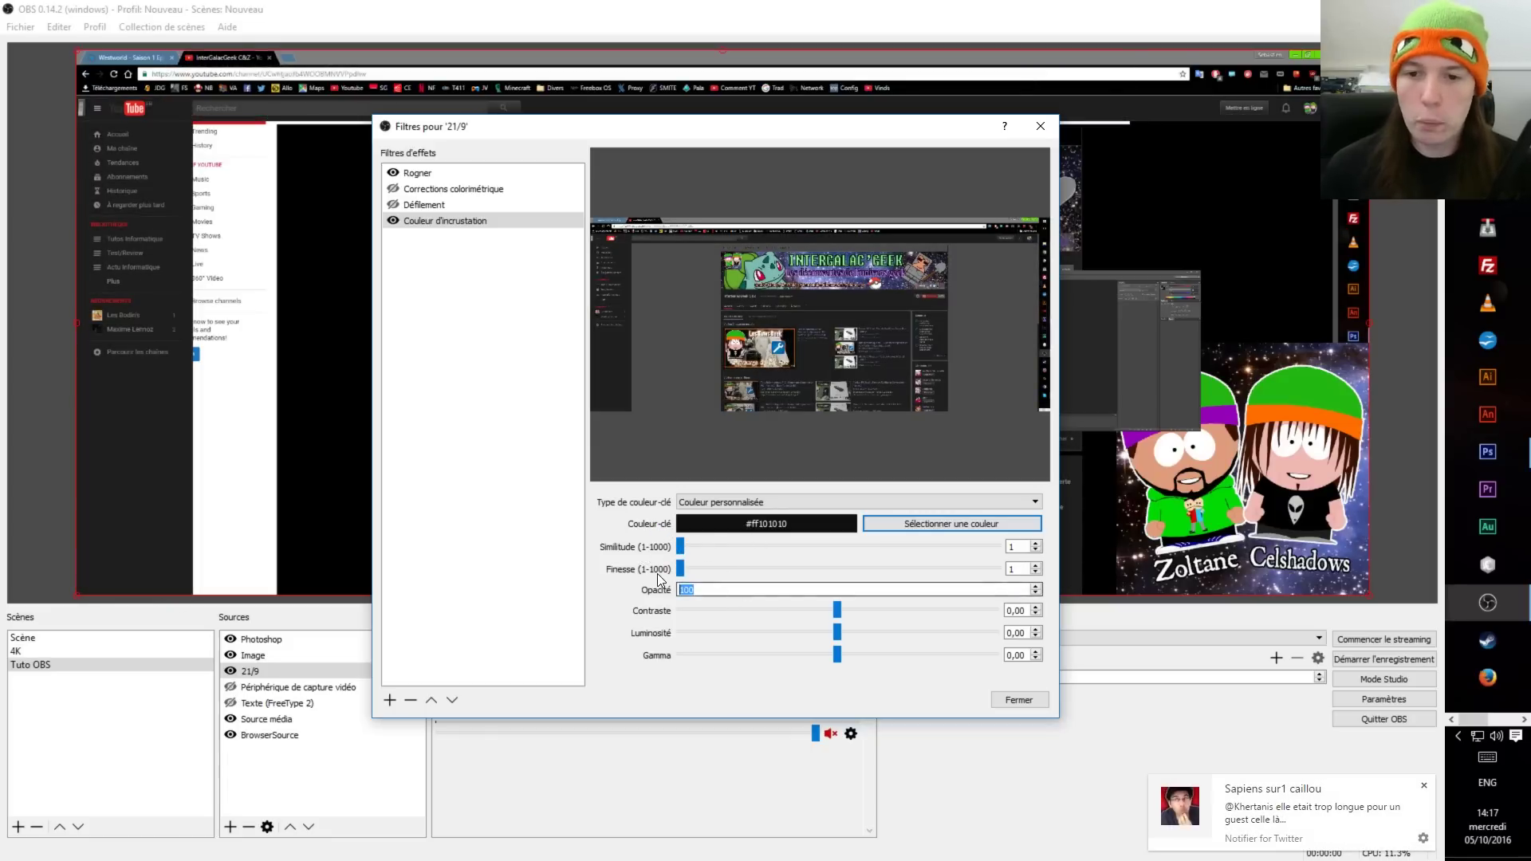
{"action": "key", "text": "BackSpace"}
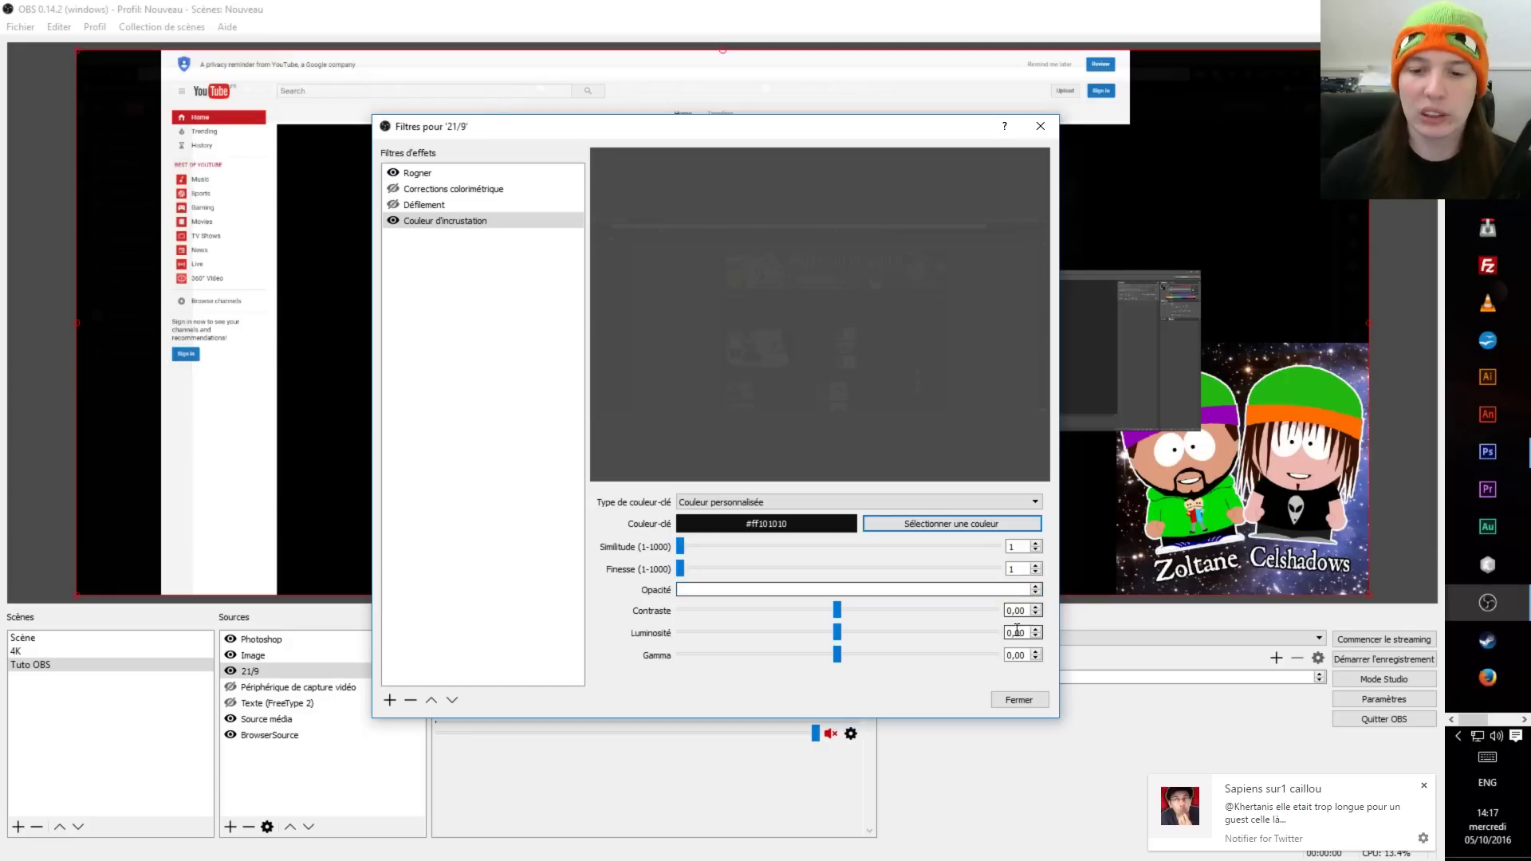
{"action": "type", "text": "100"}
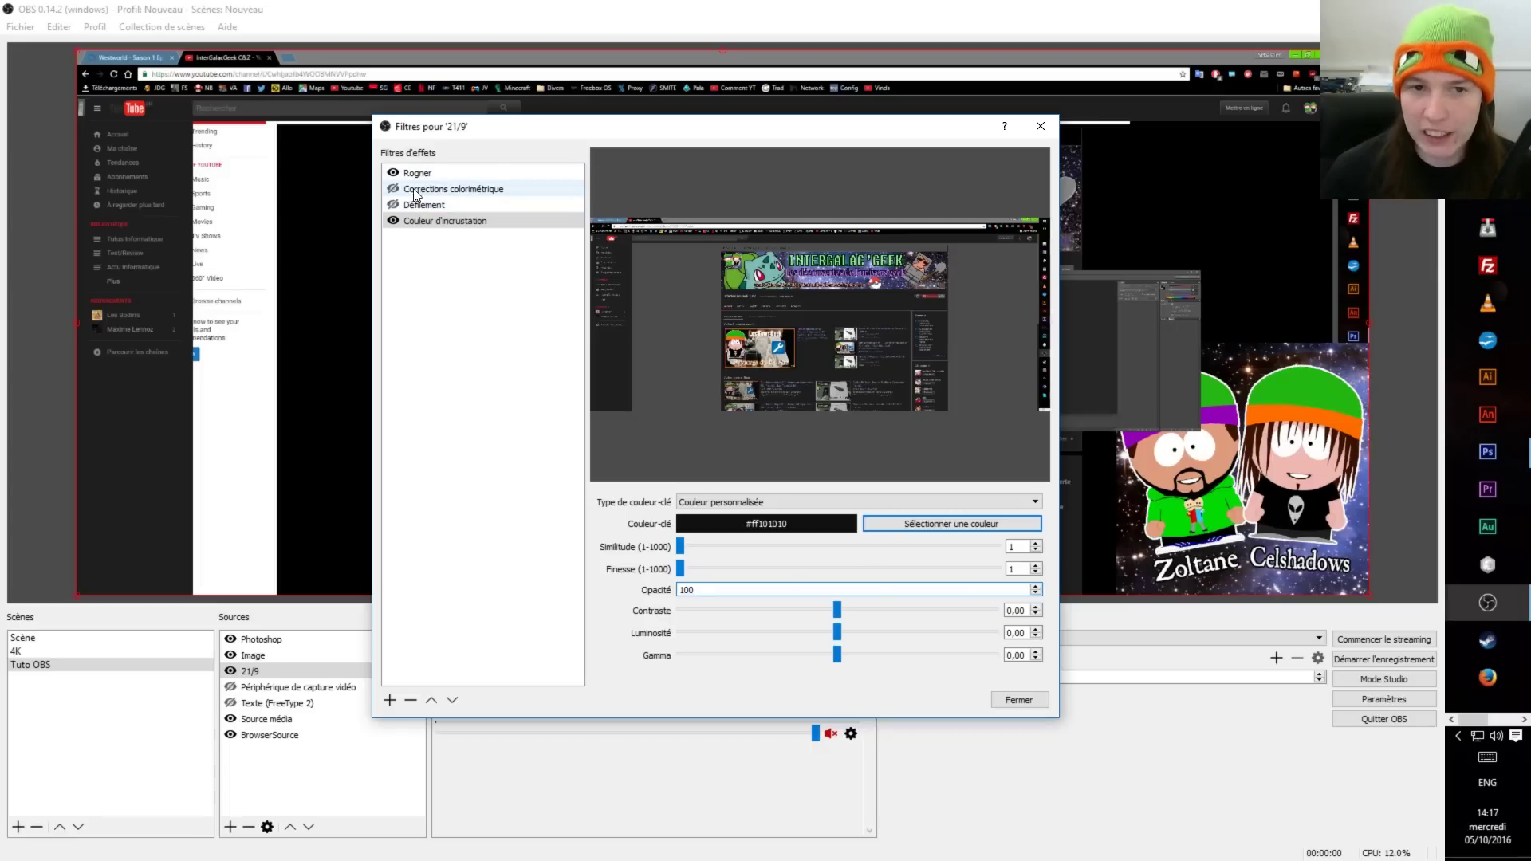
{"action": "left_click", "coordinate": [1034, 701]}
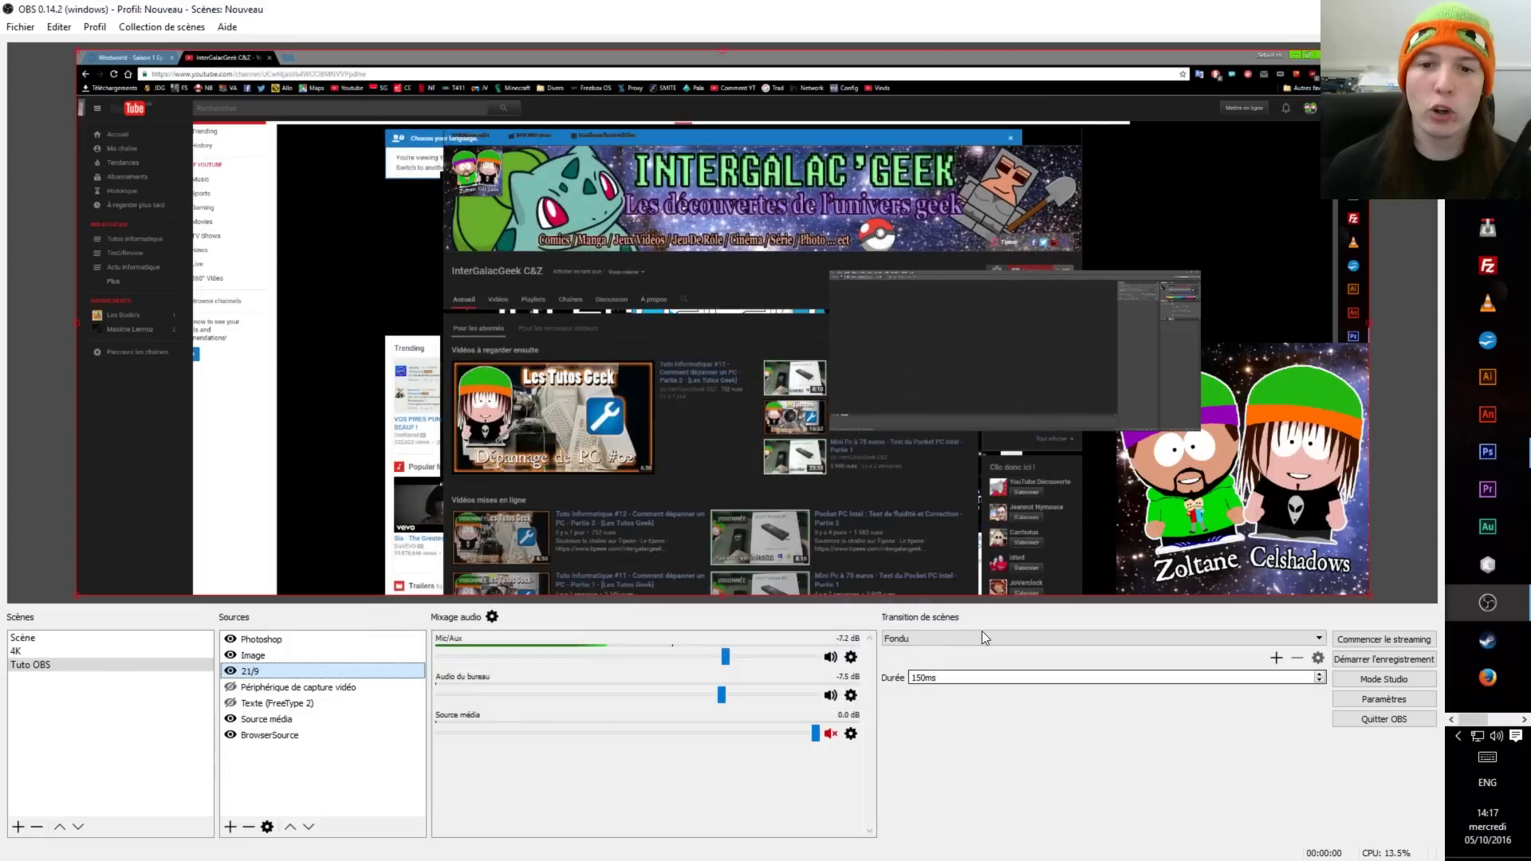
Step: Move the 21/9 source above Photoshop and Image to the front of the source order
{"action": "left_click", "coordinate": [290, 827]}
{"action": "left_click", "coordinate": [290, 827]}
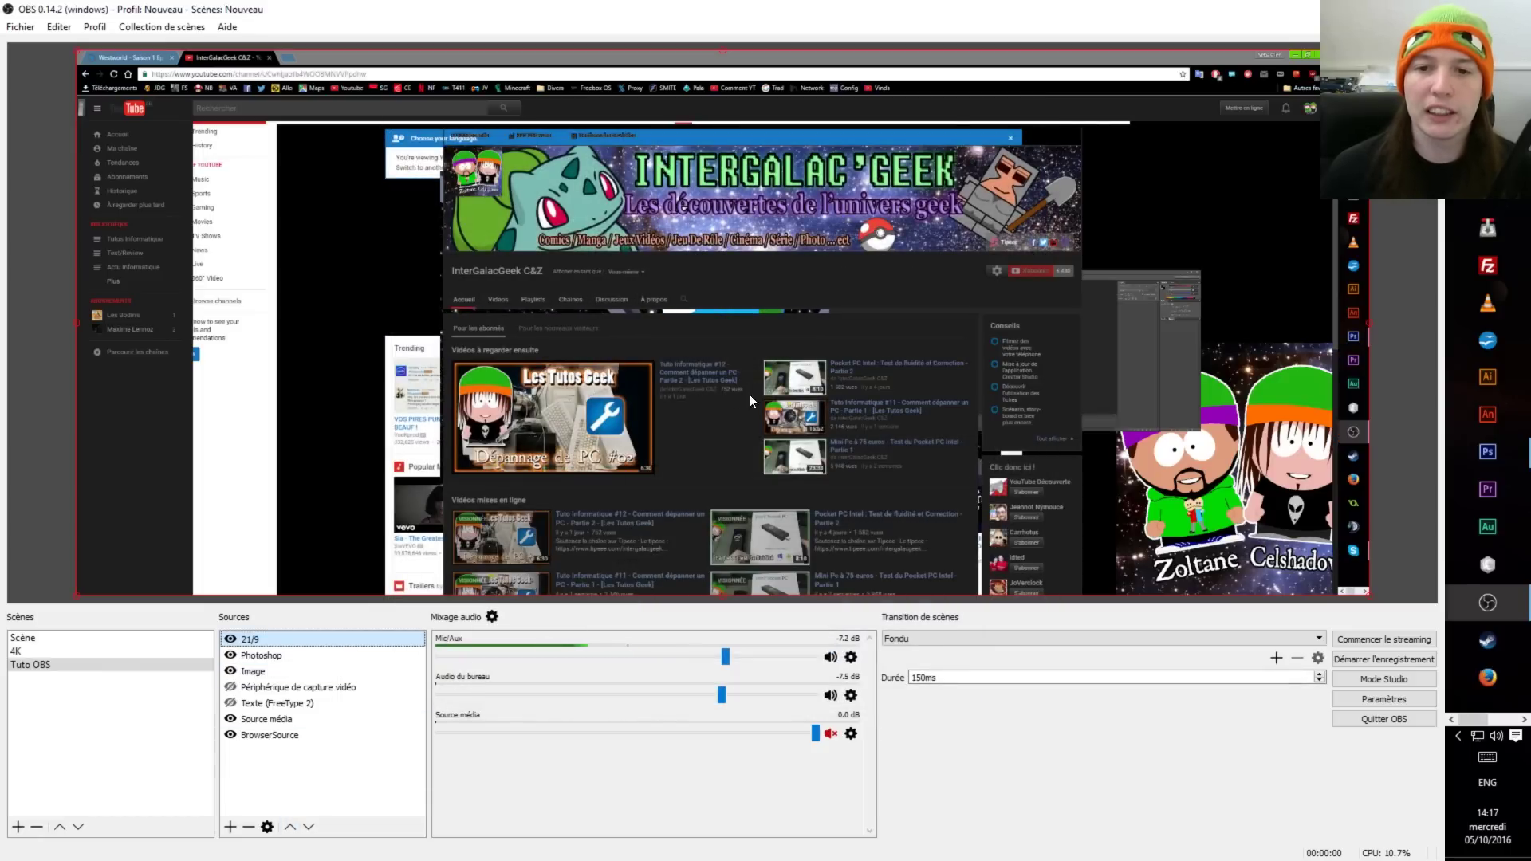
Step: Reopen the 21/9 source's filters and add a Clé chromatique filter with its default name
{"action": "left_click_drag", "start_coordinate": [686, 427], "coordinate": [634, 508]}
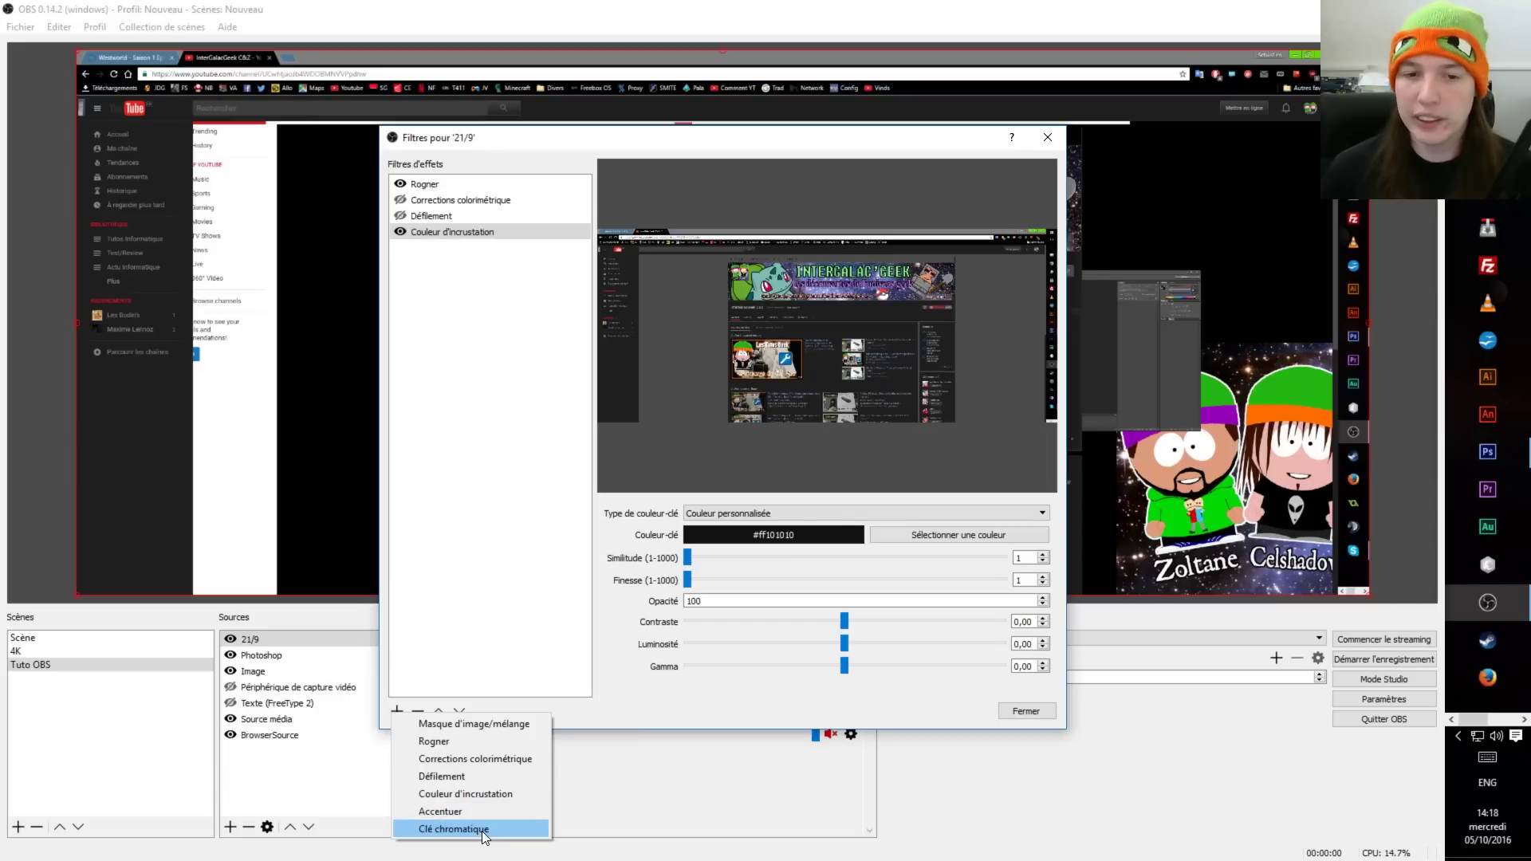
{"action": "left_click", "coordinate": [482, 830]}
{"action": "left_click", "coordinate": [693, 460]}
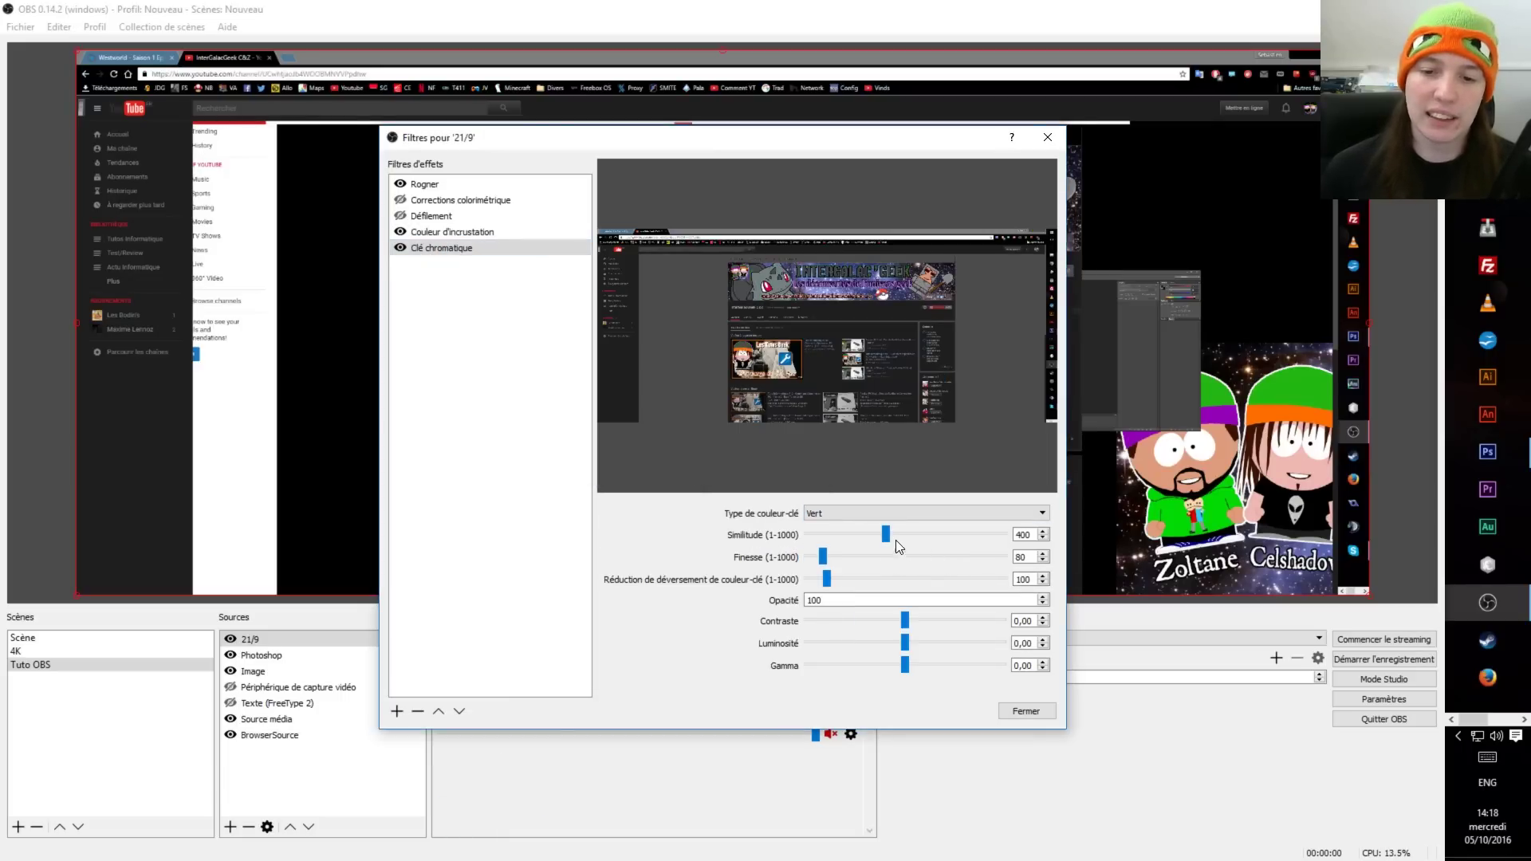
Step: Key out the custom dark colour #1e1e1e picked from the page sidebar in the Clé chromatique filter, with similarity and smoothness of 1
{"action": "left_click", "coordinate": [869, 513]}
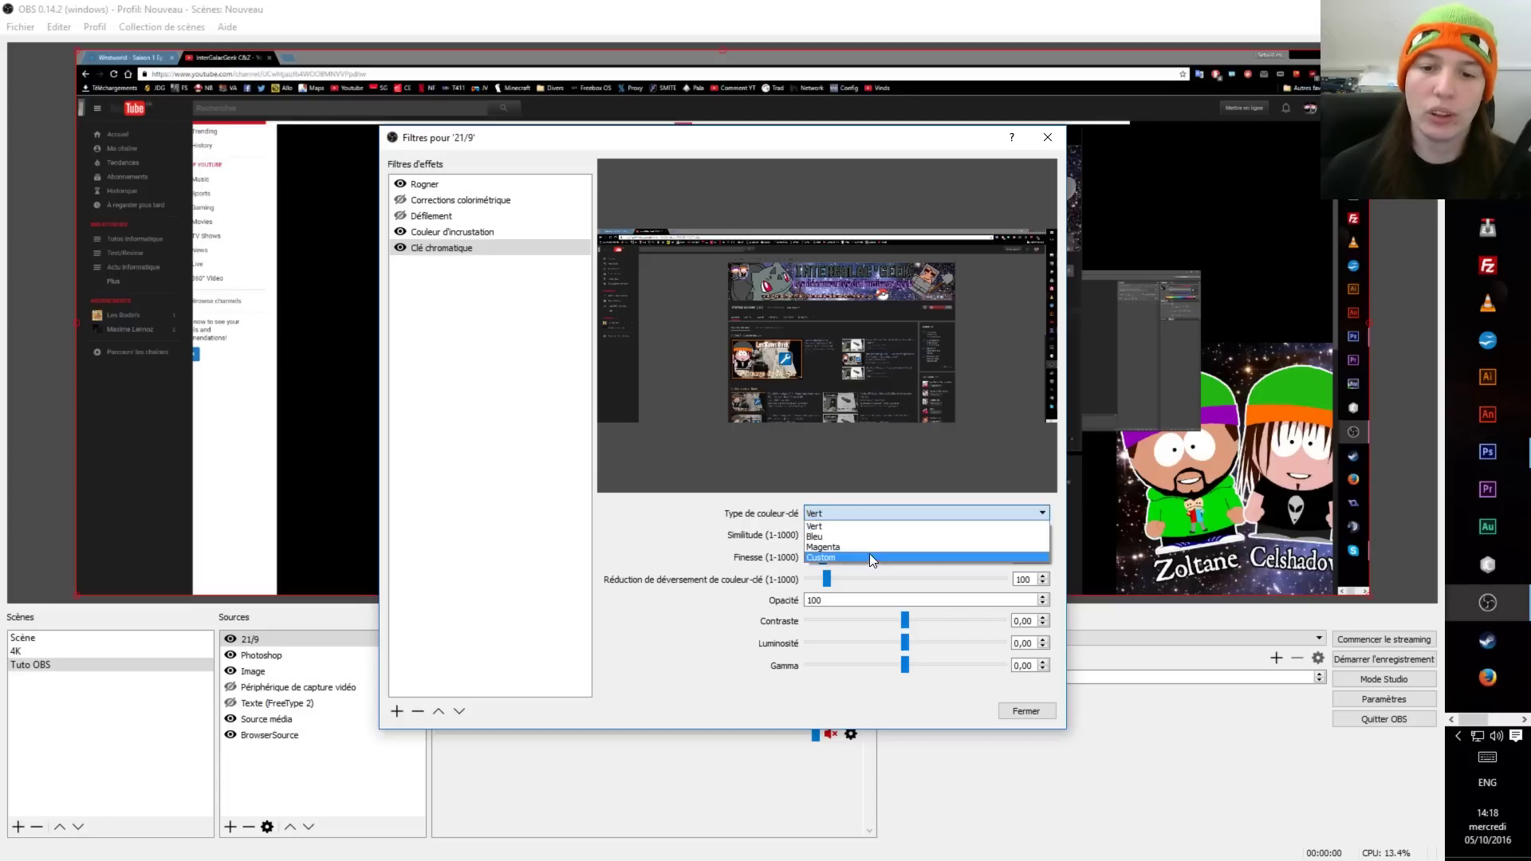
{"action": "left_click", "coordinate": [539, 292]}
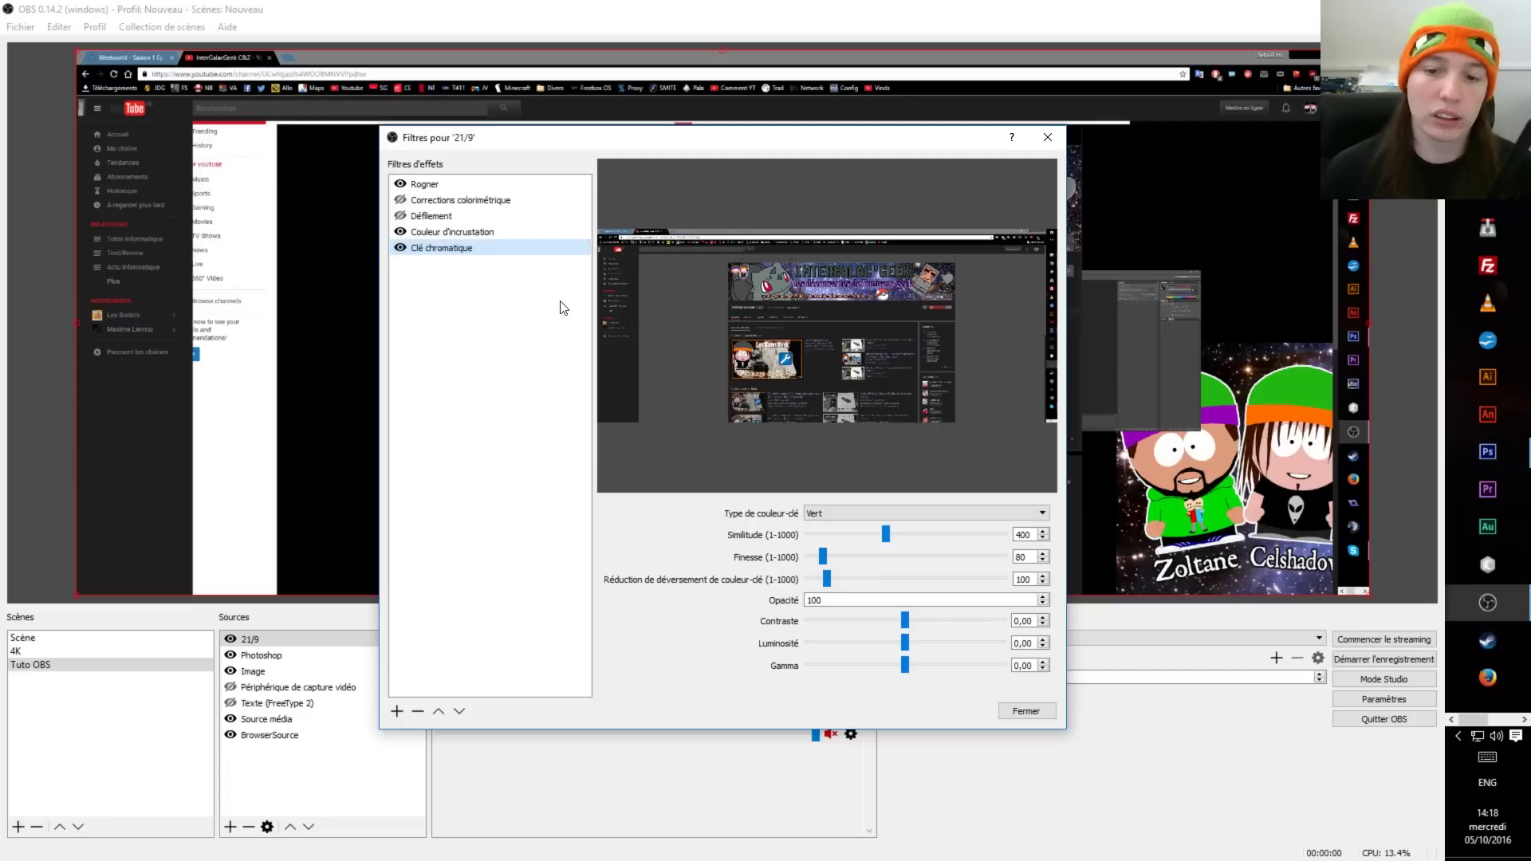
{"action": "left_click", "coordinate": [830, 511]}
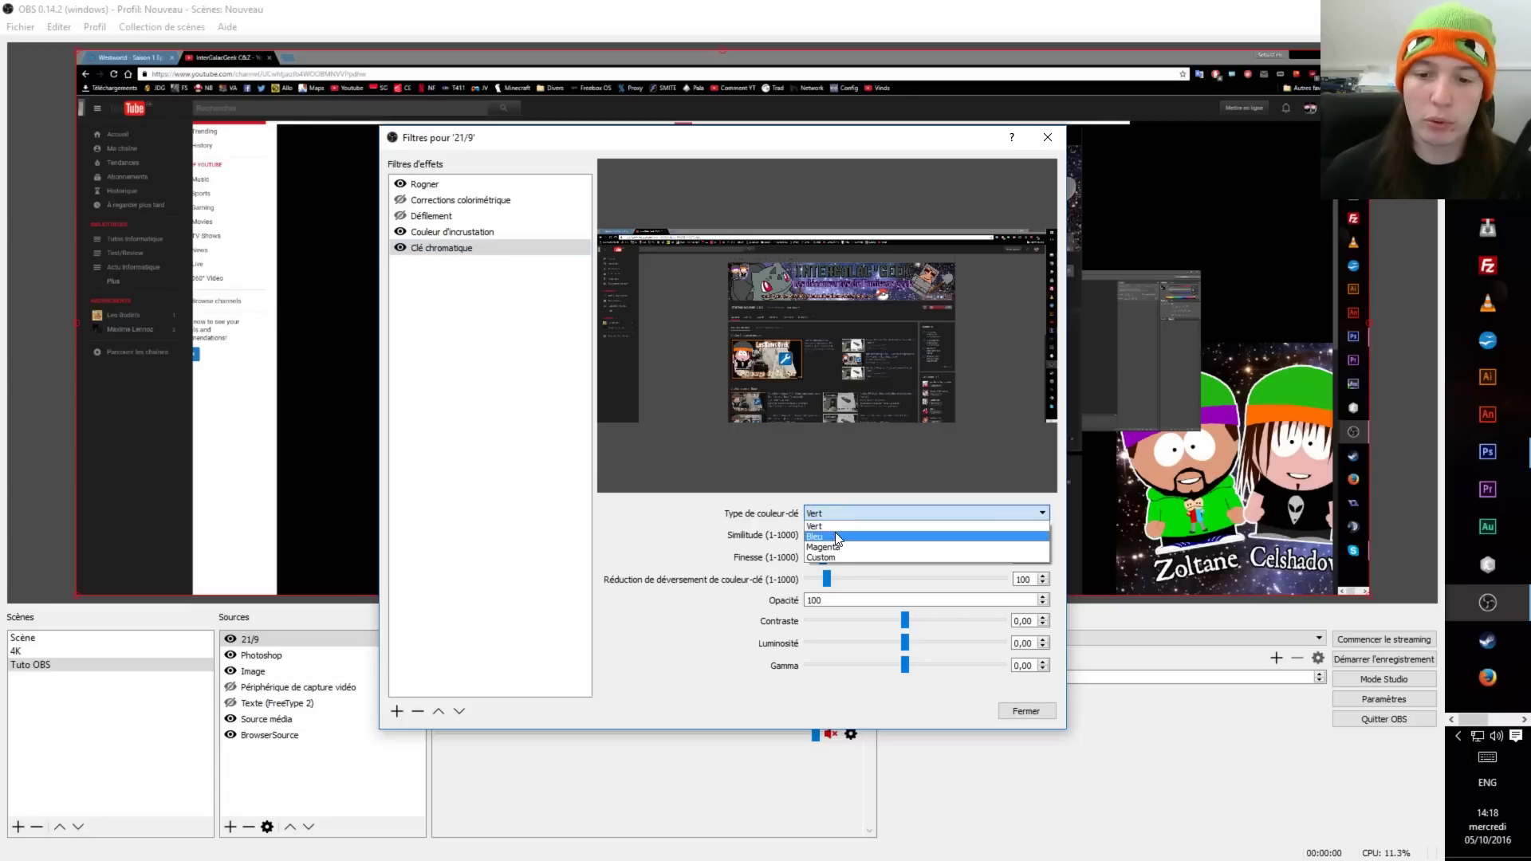
{"action": "left_click", "coordinate": [834, 556]}
{"action": "left_click", "coordinate": [982, 531]}
{"action": "left_click", "coordinate": [612, 429]}
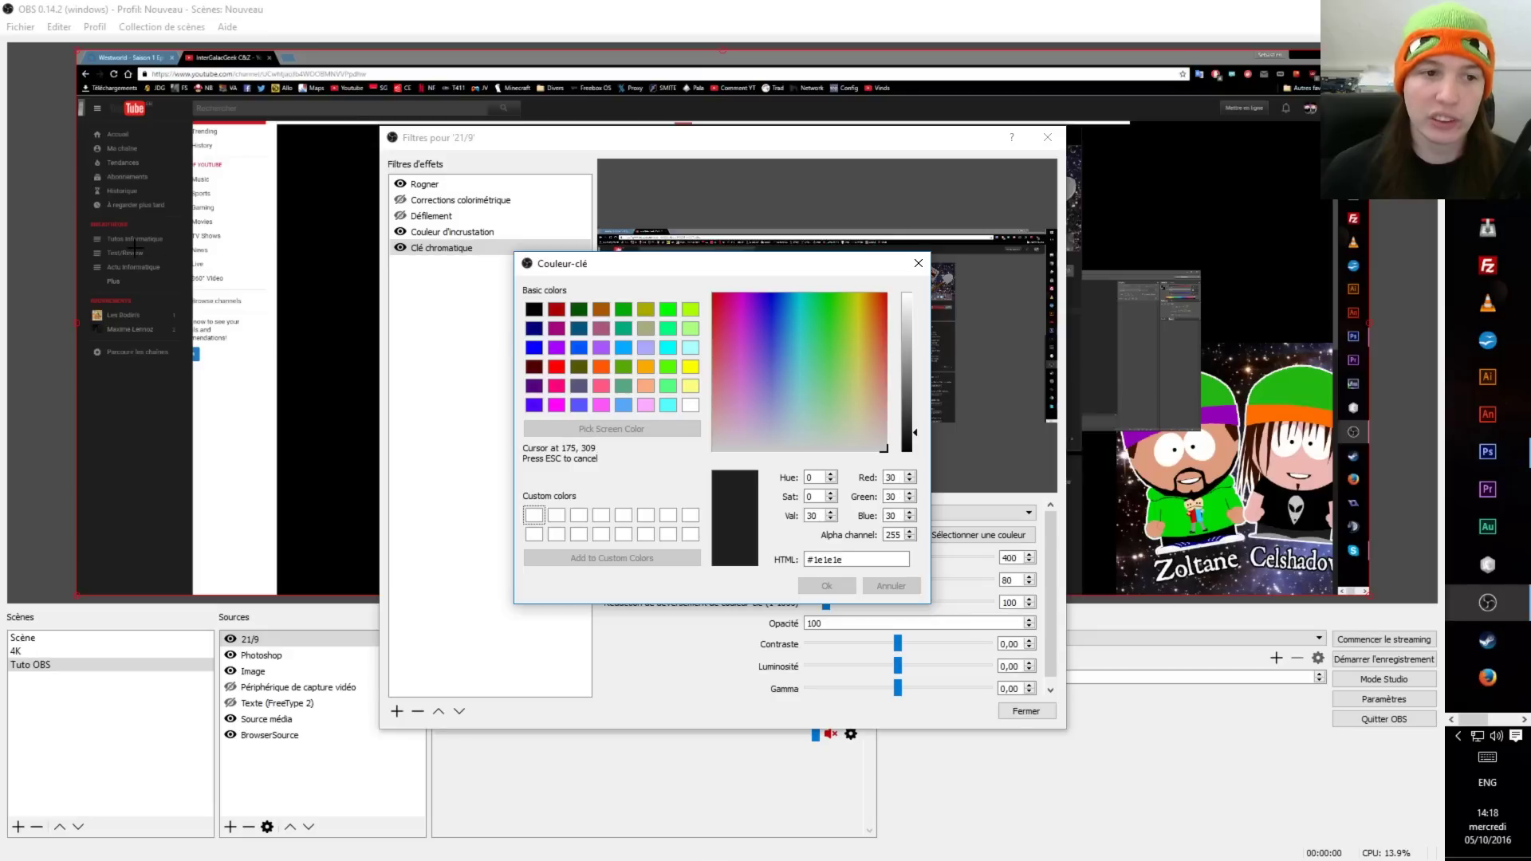
{"action": "left_click", "coordinate": [142, 415]}
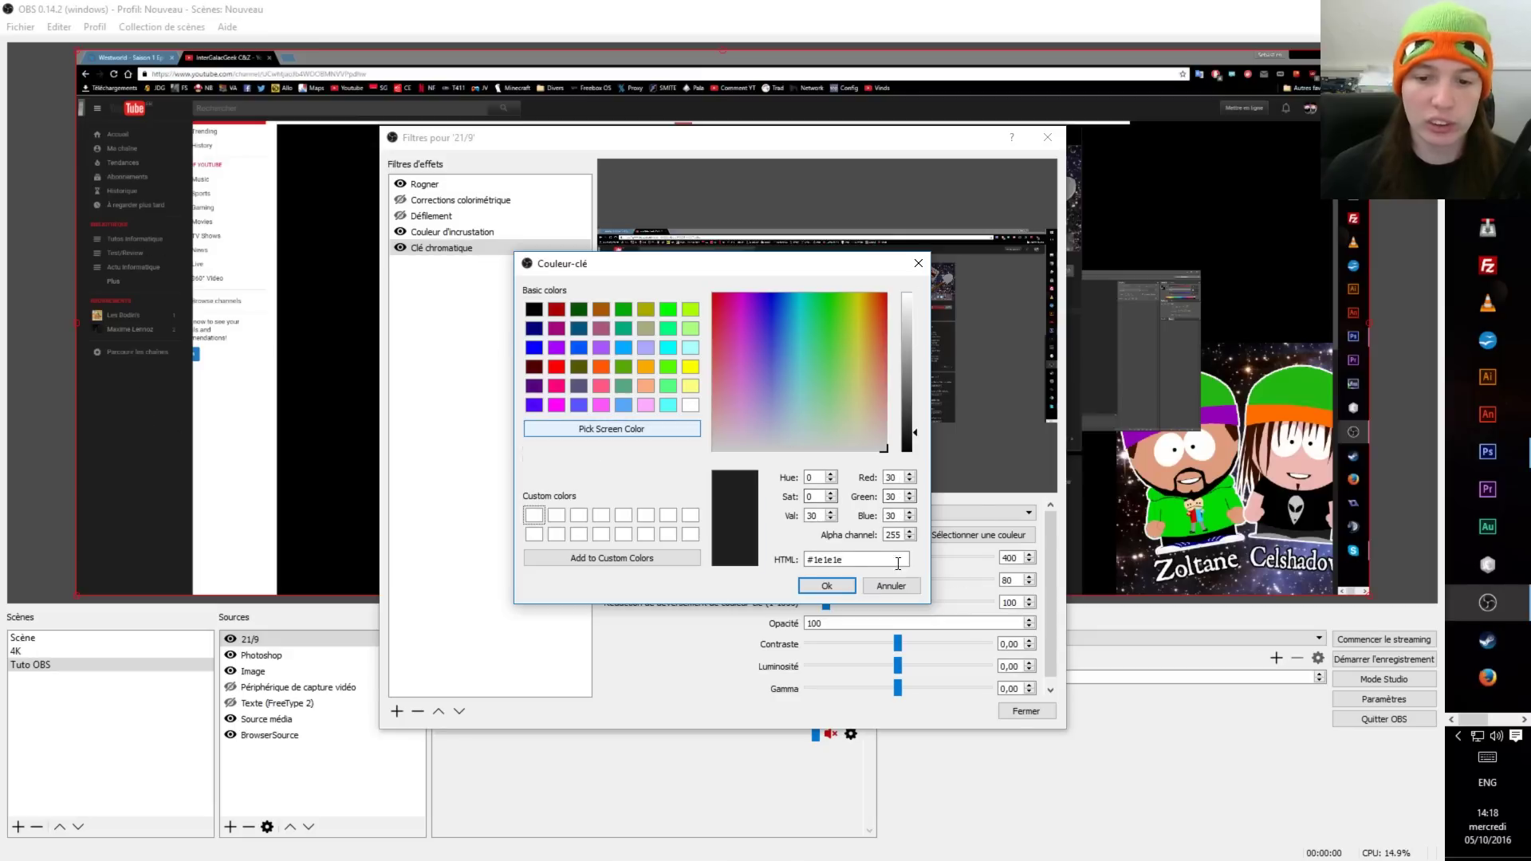
{"action": "left_click", "coordinate": [826, 586]}
{"action": "left_click_drag", "start_coordinate": [821, 579], "coordinate": [805, 580]}
{"action": "left_click_drag", "start_coordinate": [880, 557], "coordinate": [805, 557]}
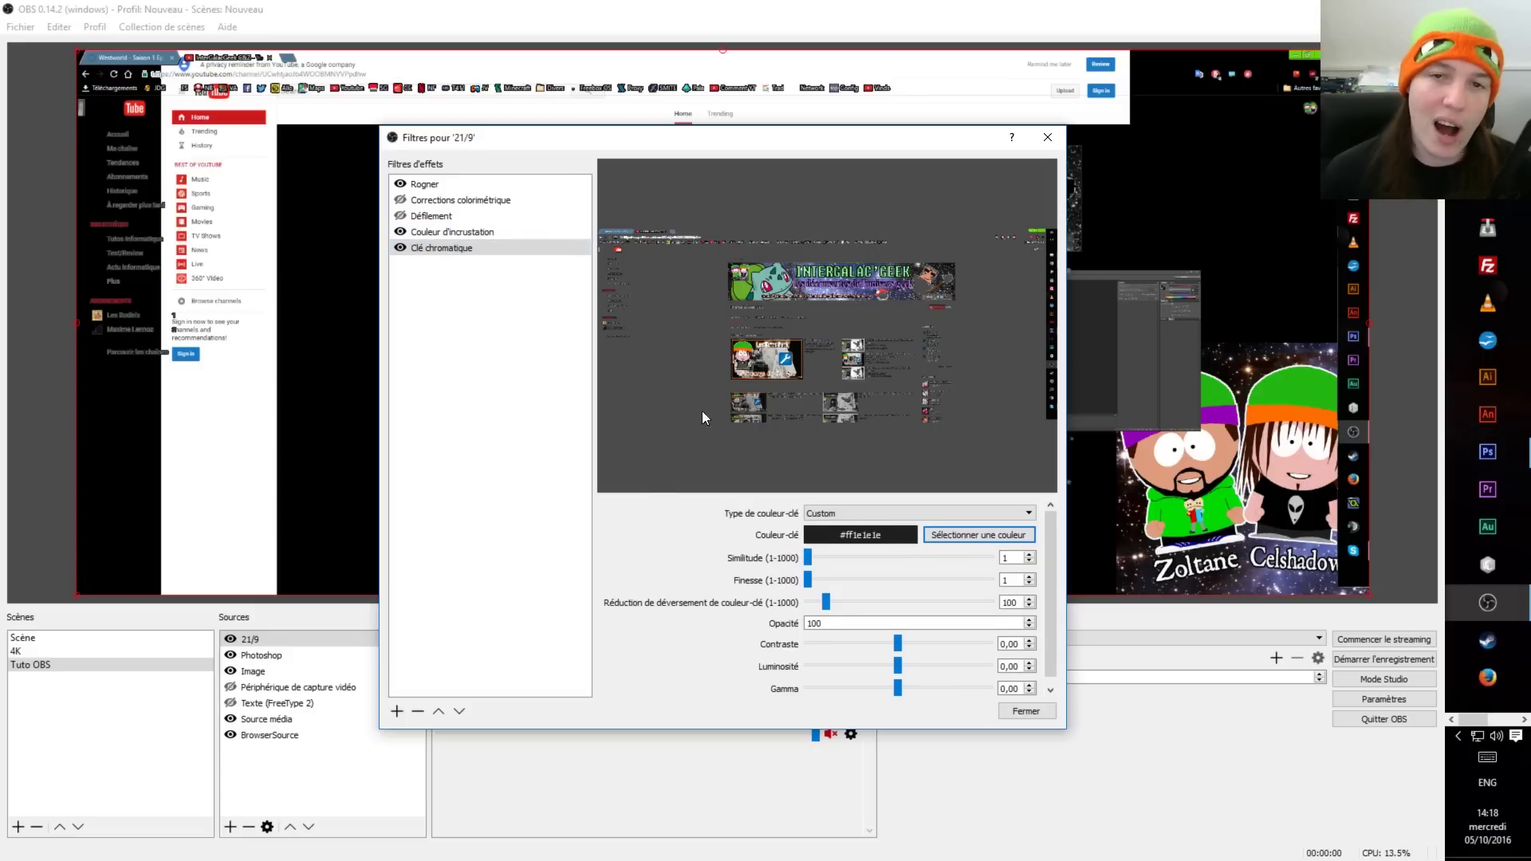
Step: Enable the Défilement and Corrections colorimétriques filters to view the combined effects, and disable Corrections colorimétriques again
{"action": "left_click", "coordinate": [401, 216]}
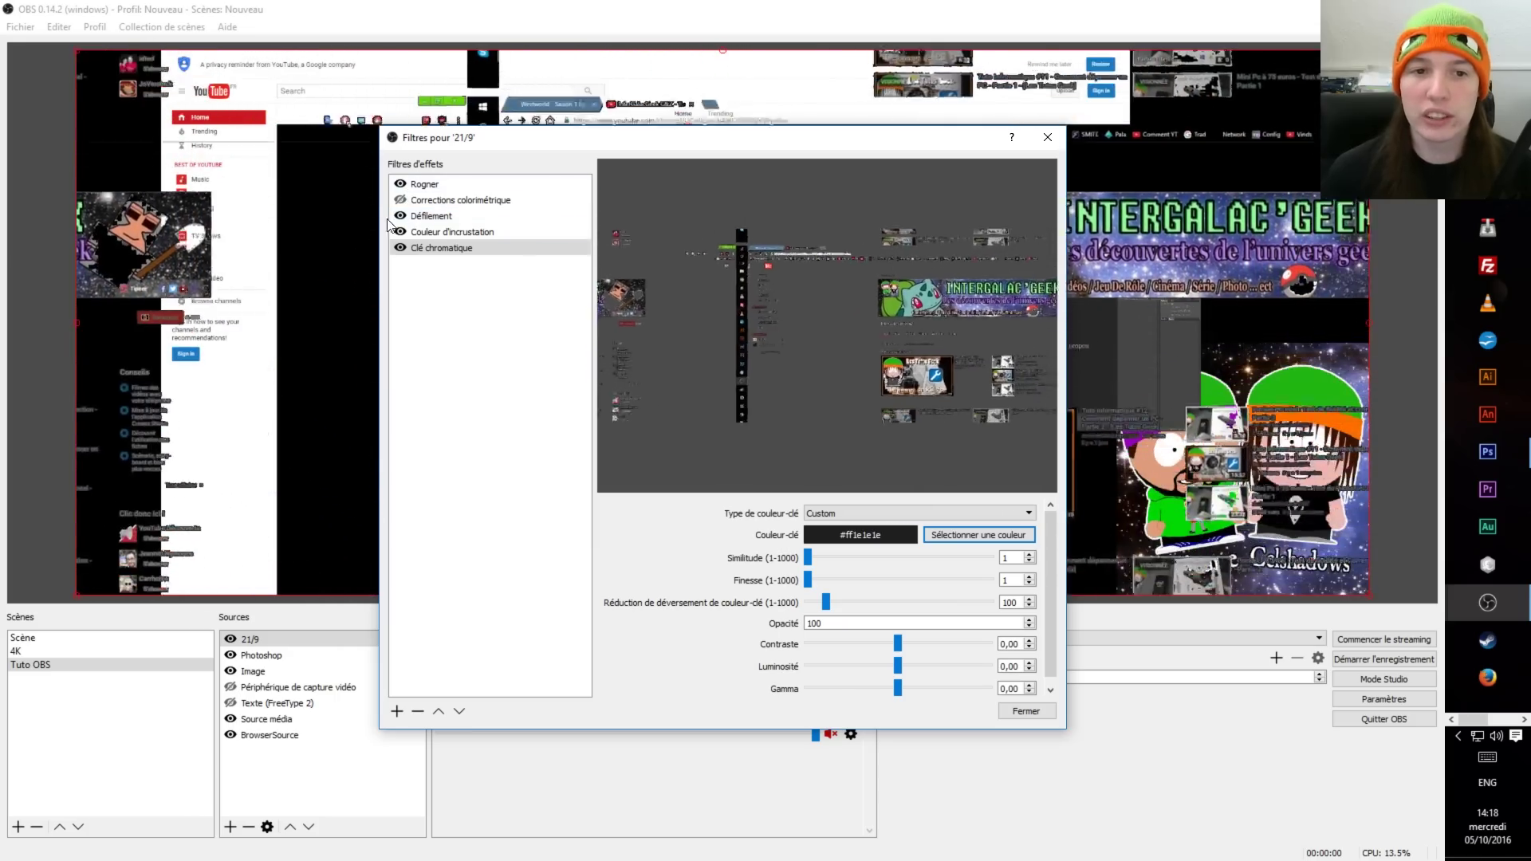
{"action": "left_click", "coordinate": [400, 200]}
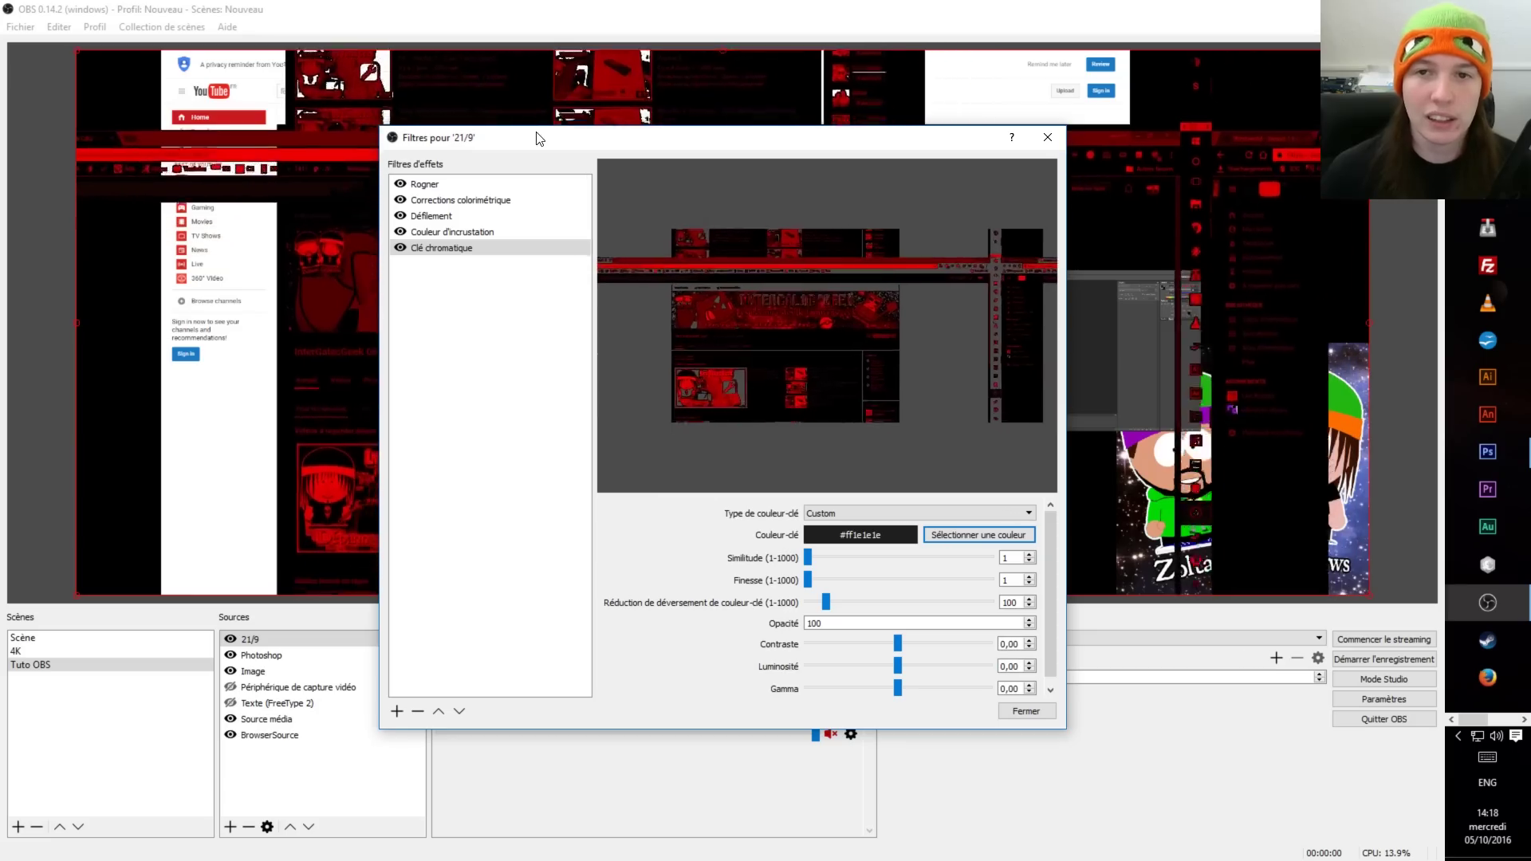
{"action": "left_click_drag", "start_coordinate": [536, 138], "coordinate": [556, 199]}
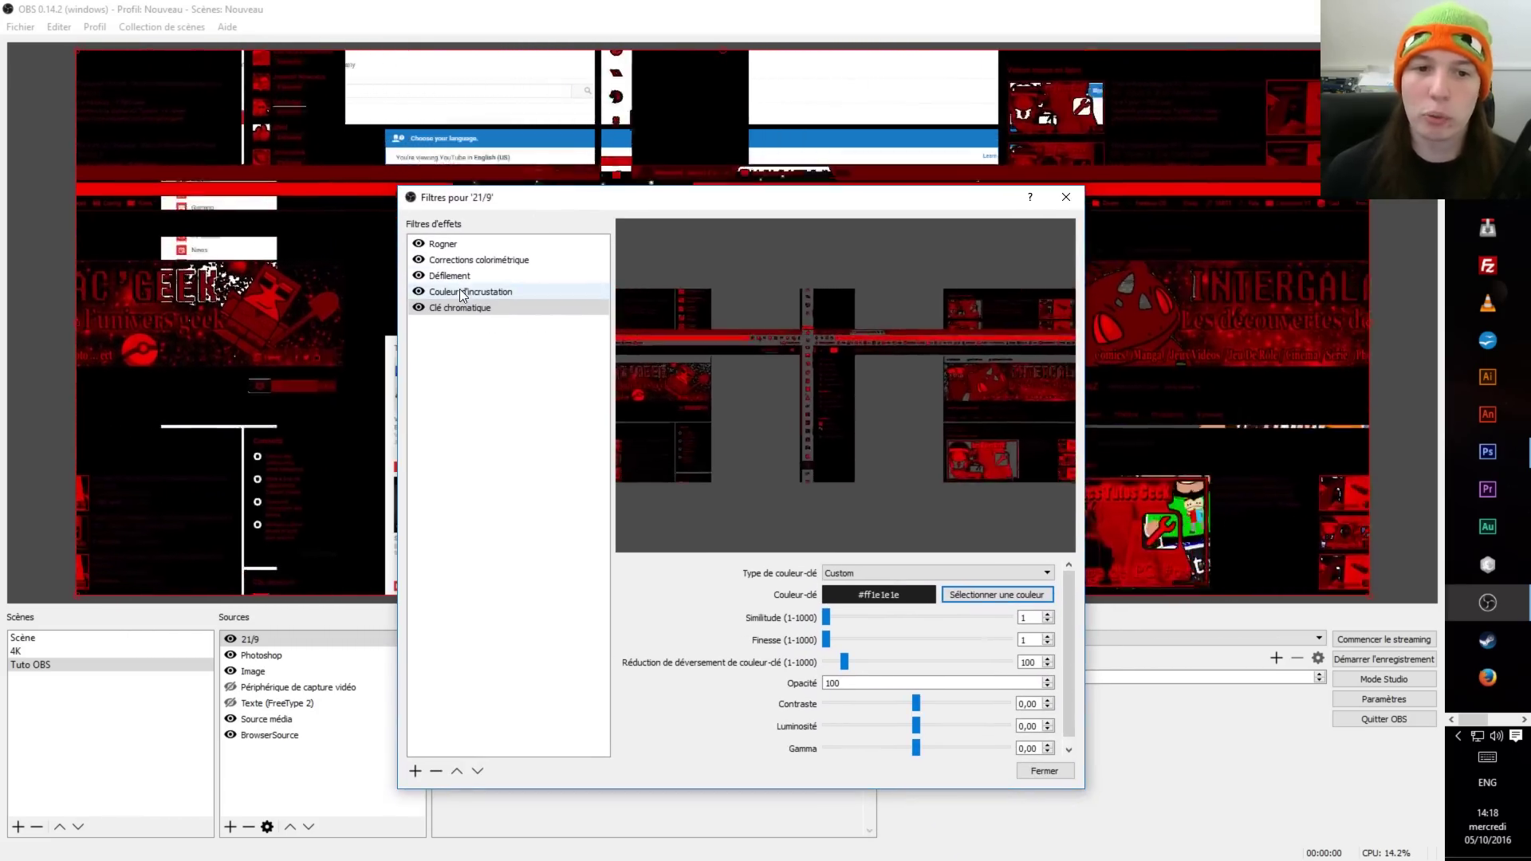
{"action": "left_click", "coordinate": [419, 260]}
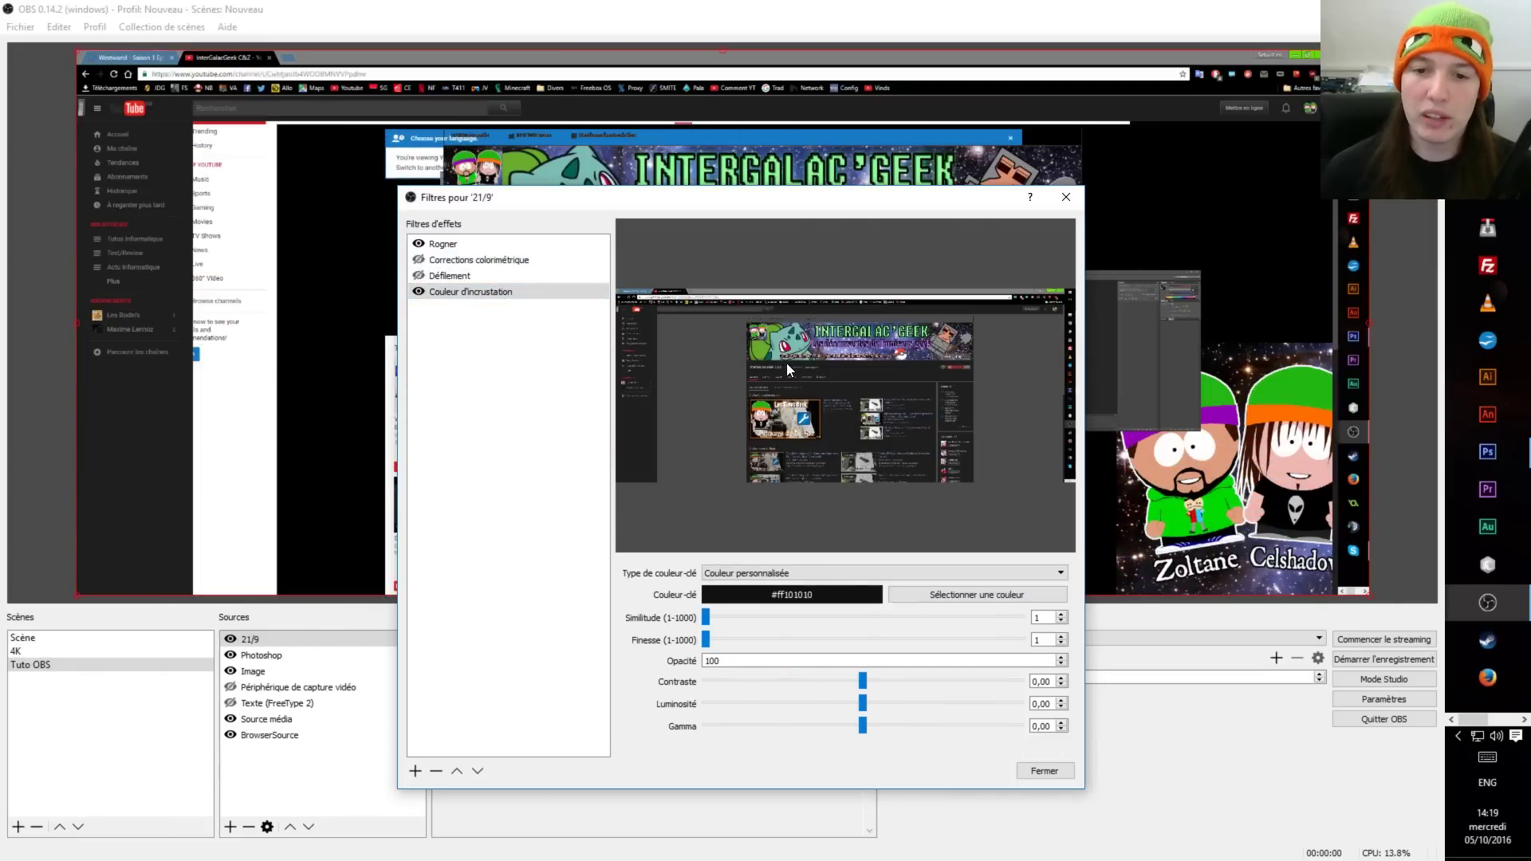
Step: Add a second colour key filter to the 21/9 source, named Couleur d'incrustation 1
{"action": "left_click", "coordinate": [415, 771]}
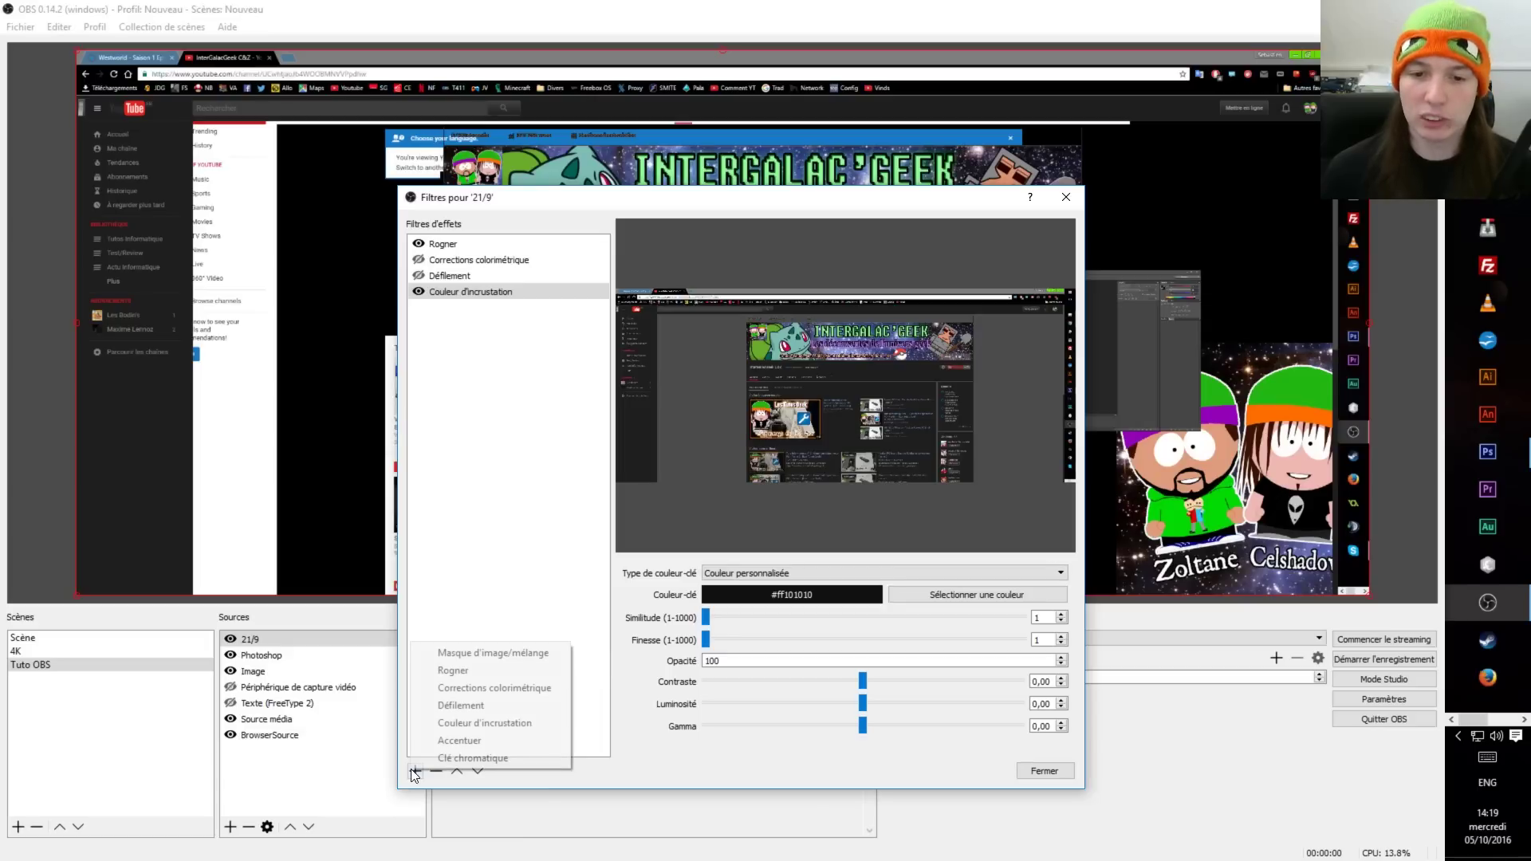
{"action": "left_click", "coordinate": [483, 723]}
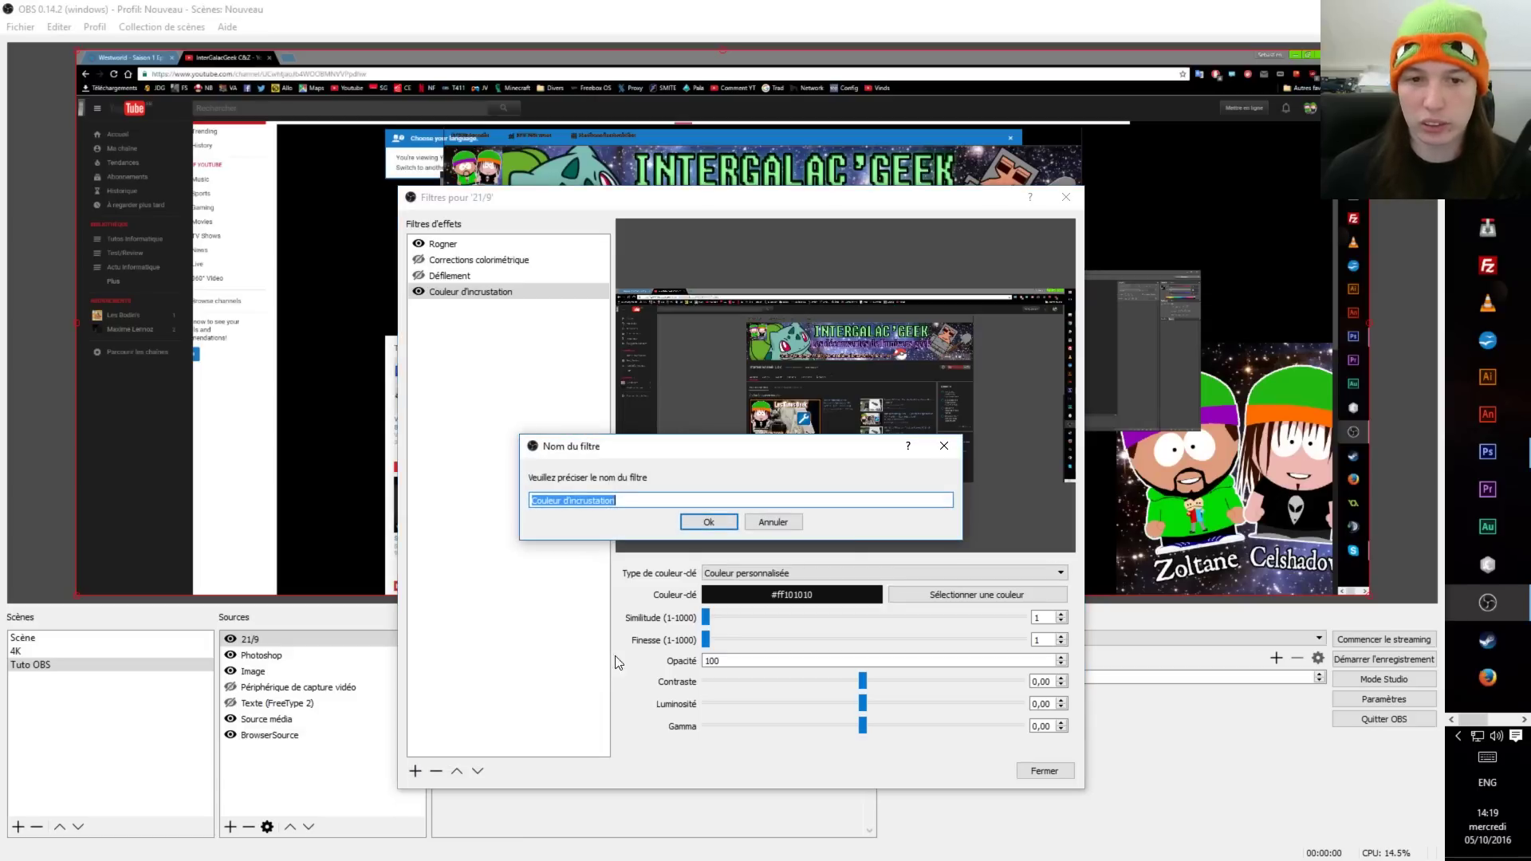
{"action": "left_click", "coordinate": [626, 500]}
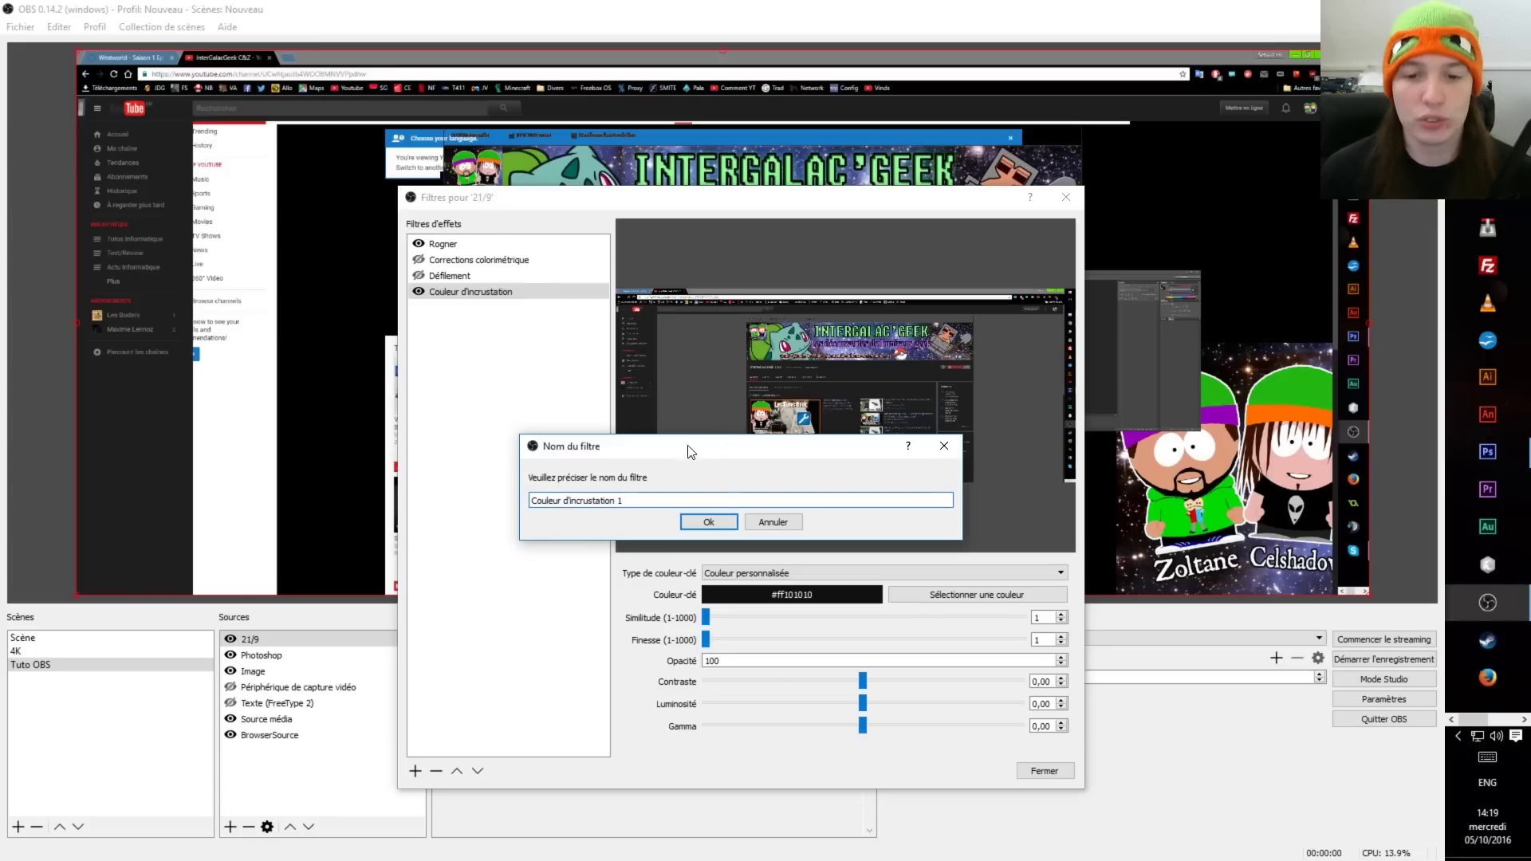
{"action": "left_click", "coordinate": [708, 522]}
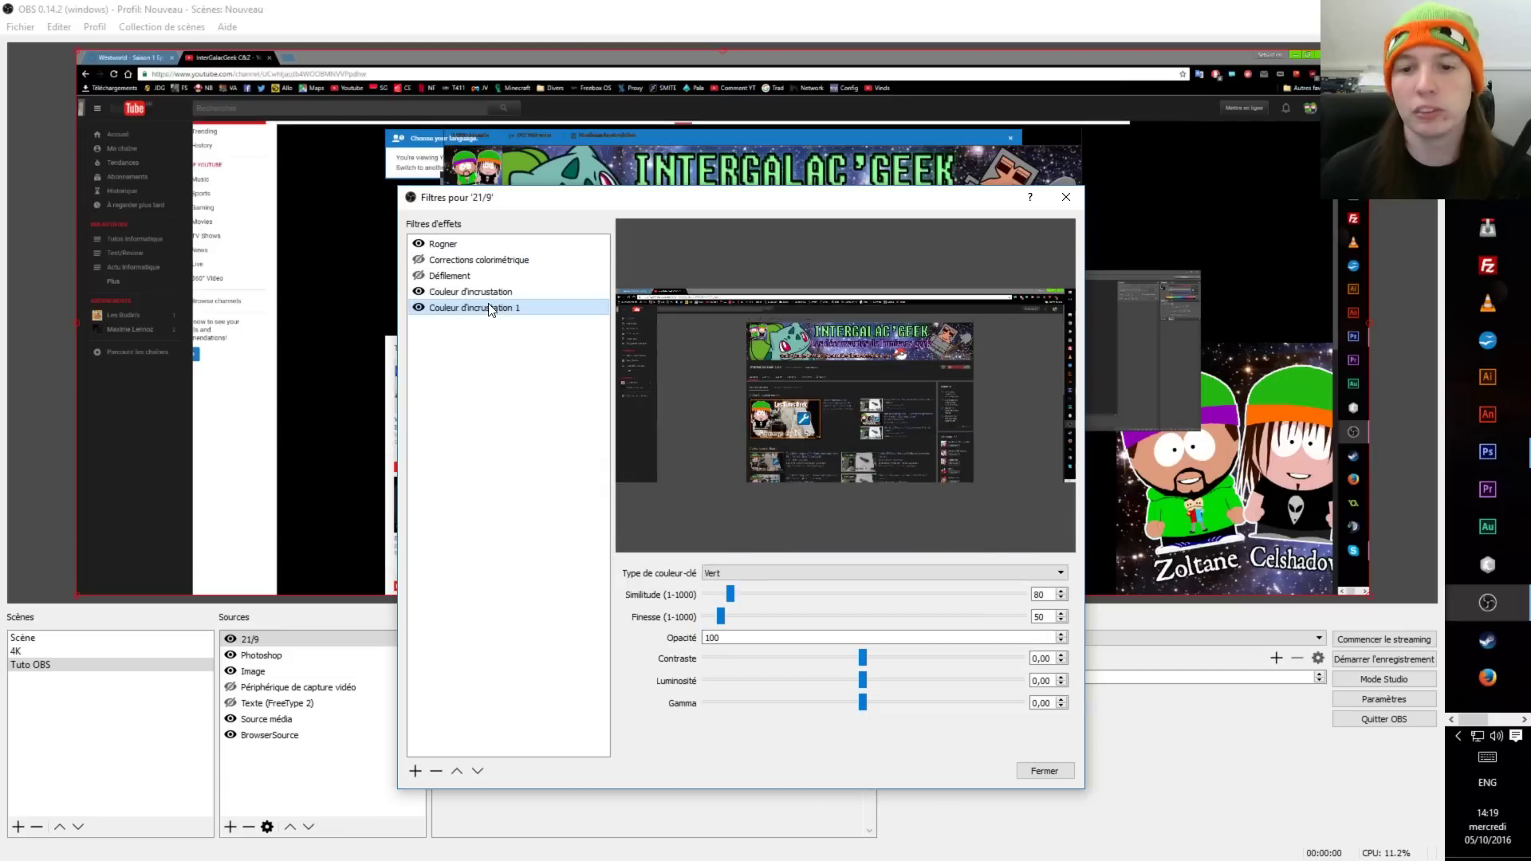
Step: Make Couleur d'incrustation 1 key out the custom colour #7cbeb4 picked from the channel banner, with similarity 251, and close the filters
{"action": "left_click", "coordinate": [834, 571]}
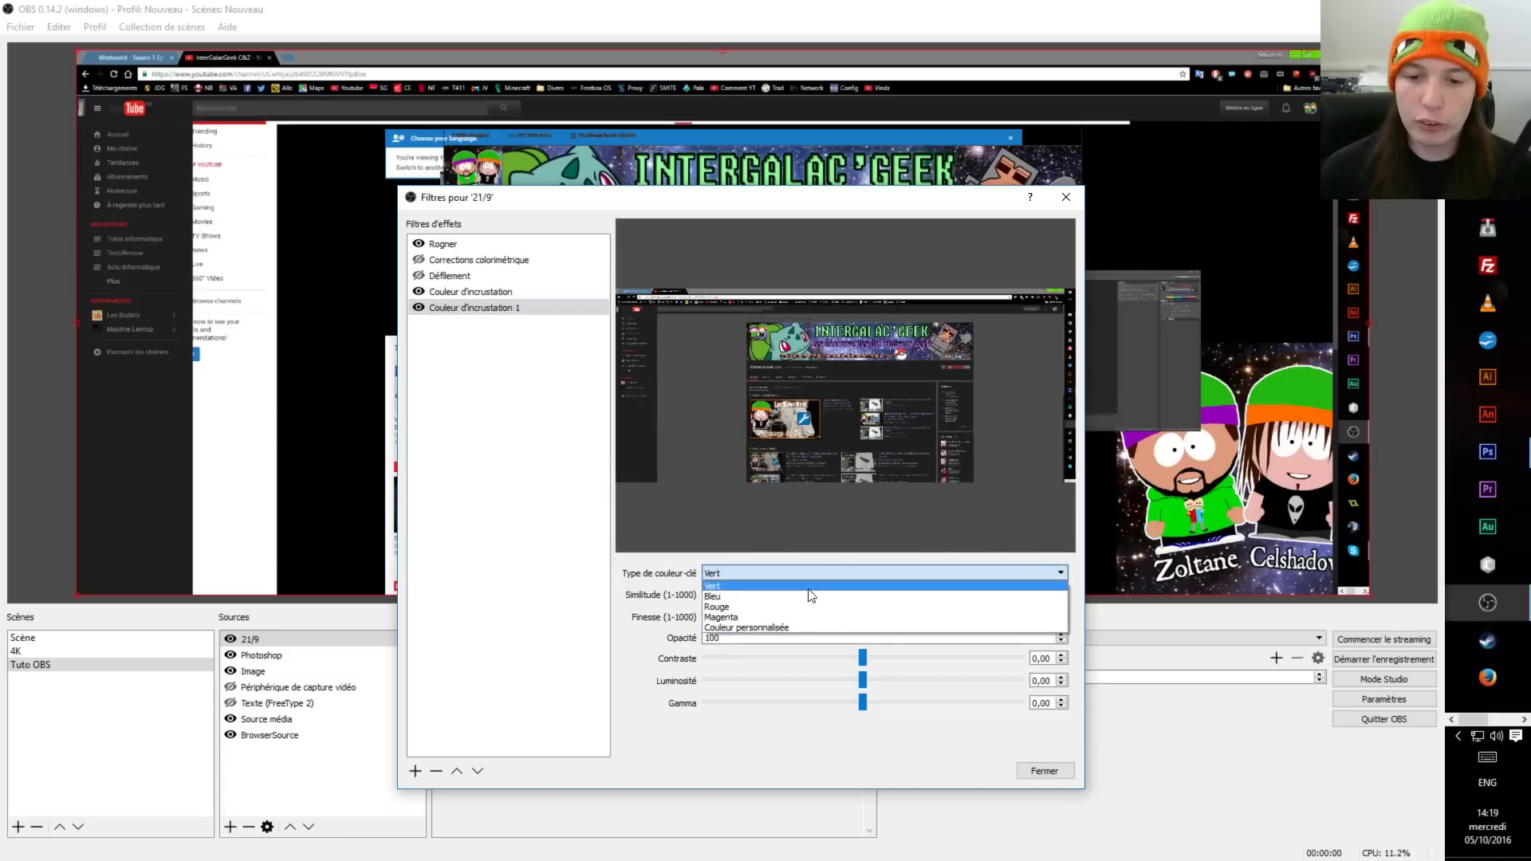
{"action": "left_click", "coordinate": [798, 628]}
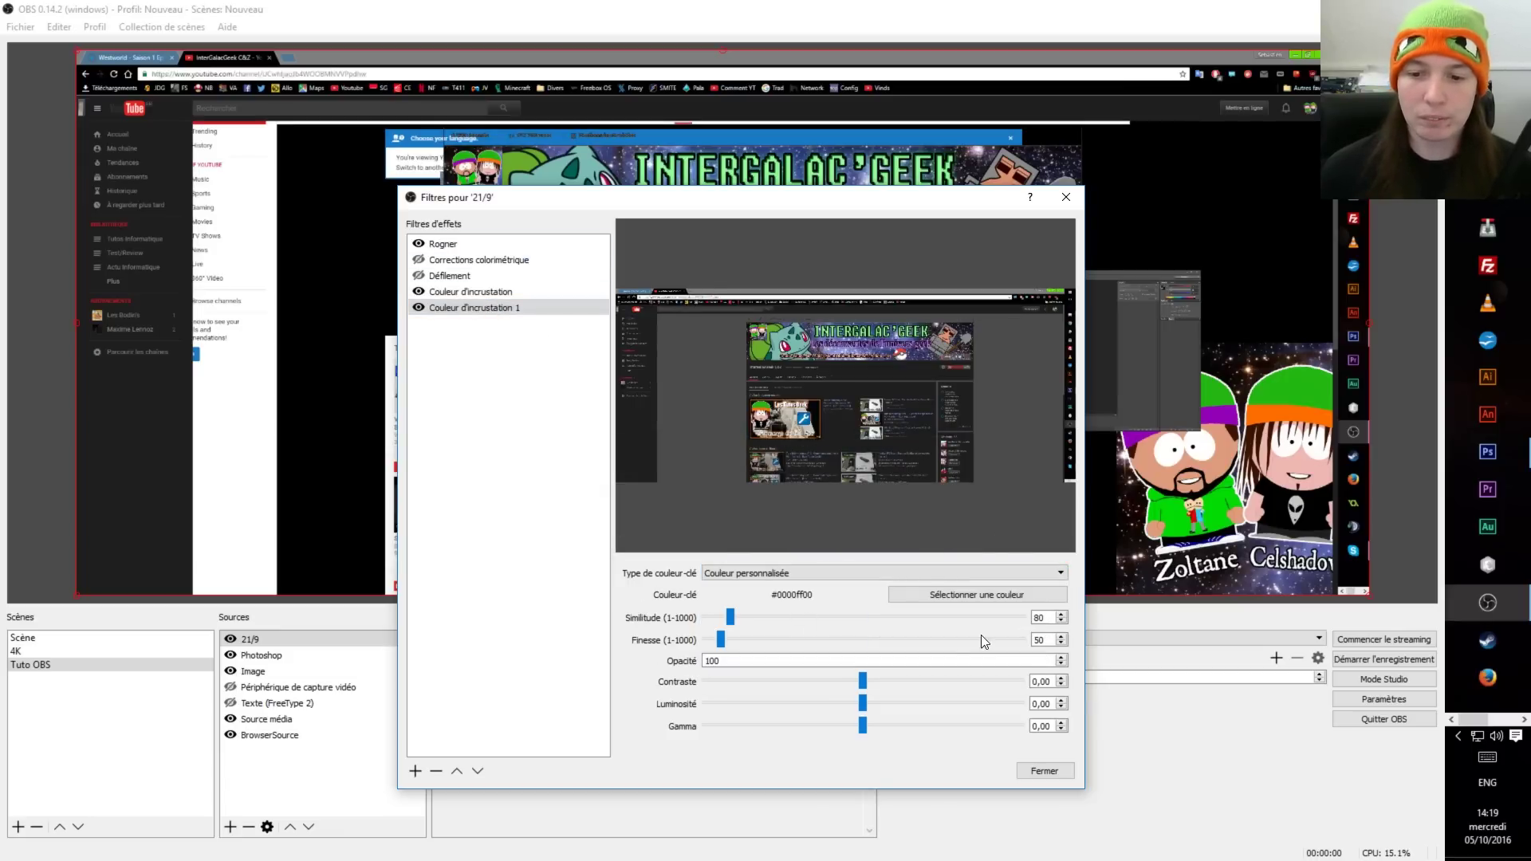
{"action": "left_click", "coordinate": [954, 597]}
{"action": "left_click", "coordinate": [614, 488]}
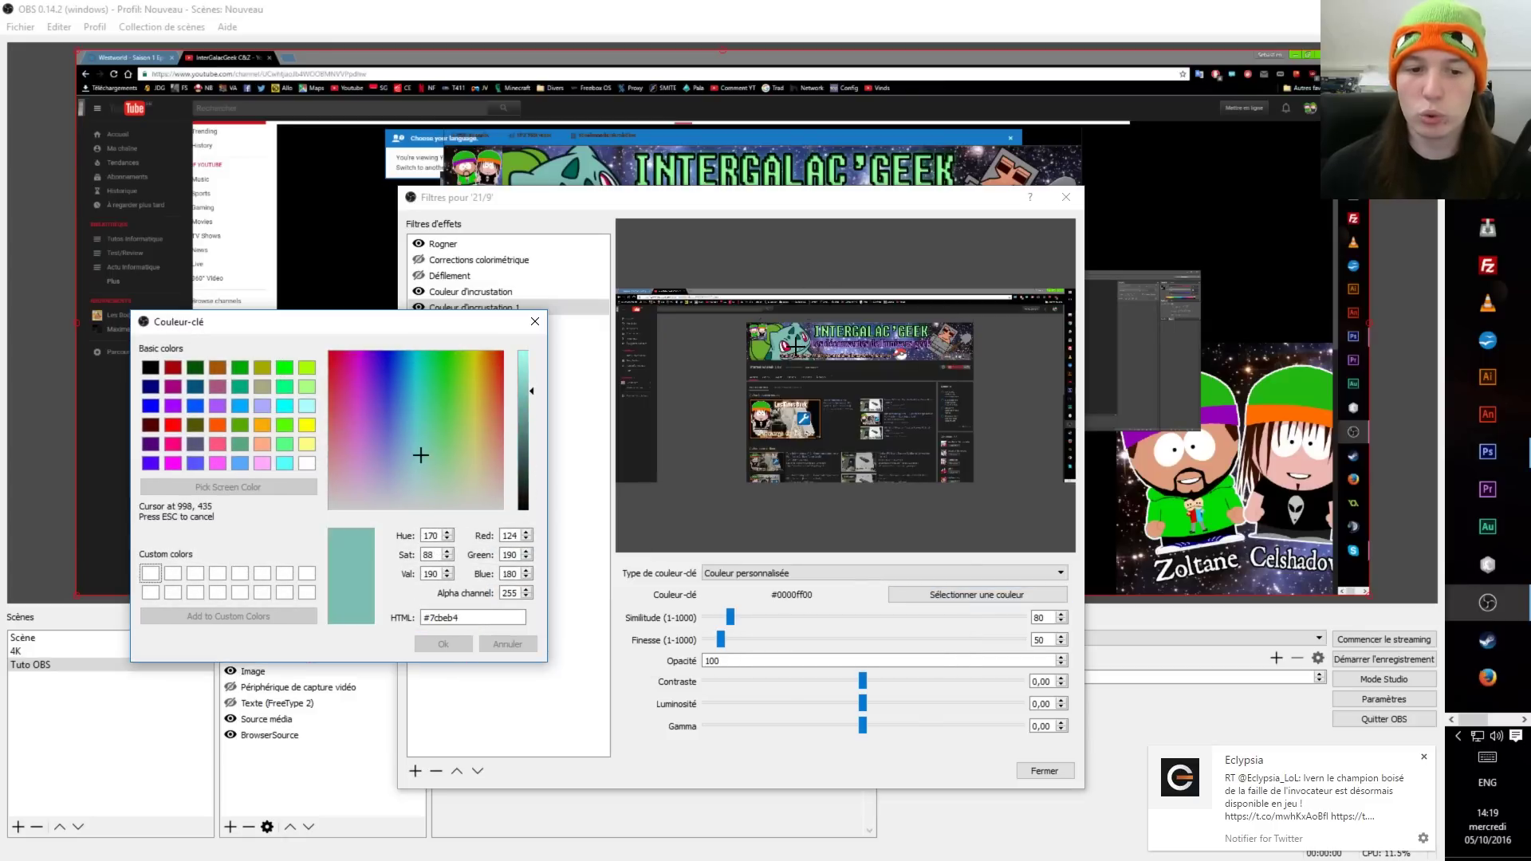
{"action": "left_click", "coordinate": [796, 347]}
{"action": "left_click", "coordinate": [458, 644]}
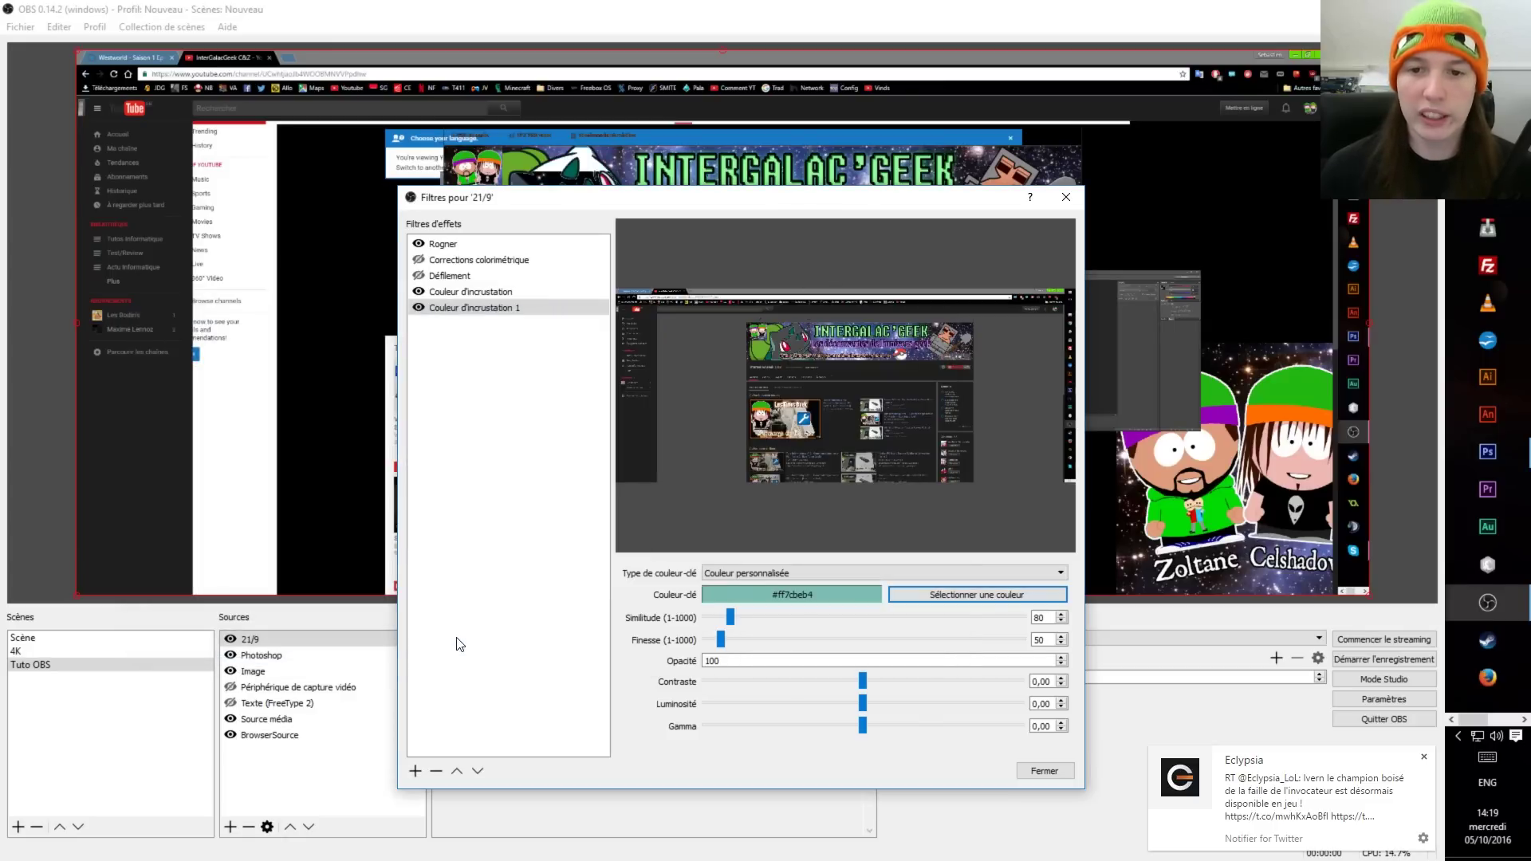
{"action": "left_click_drag", "start_coordinate": [731, 618], "coordinate": [783, 622]}
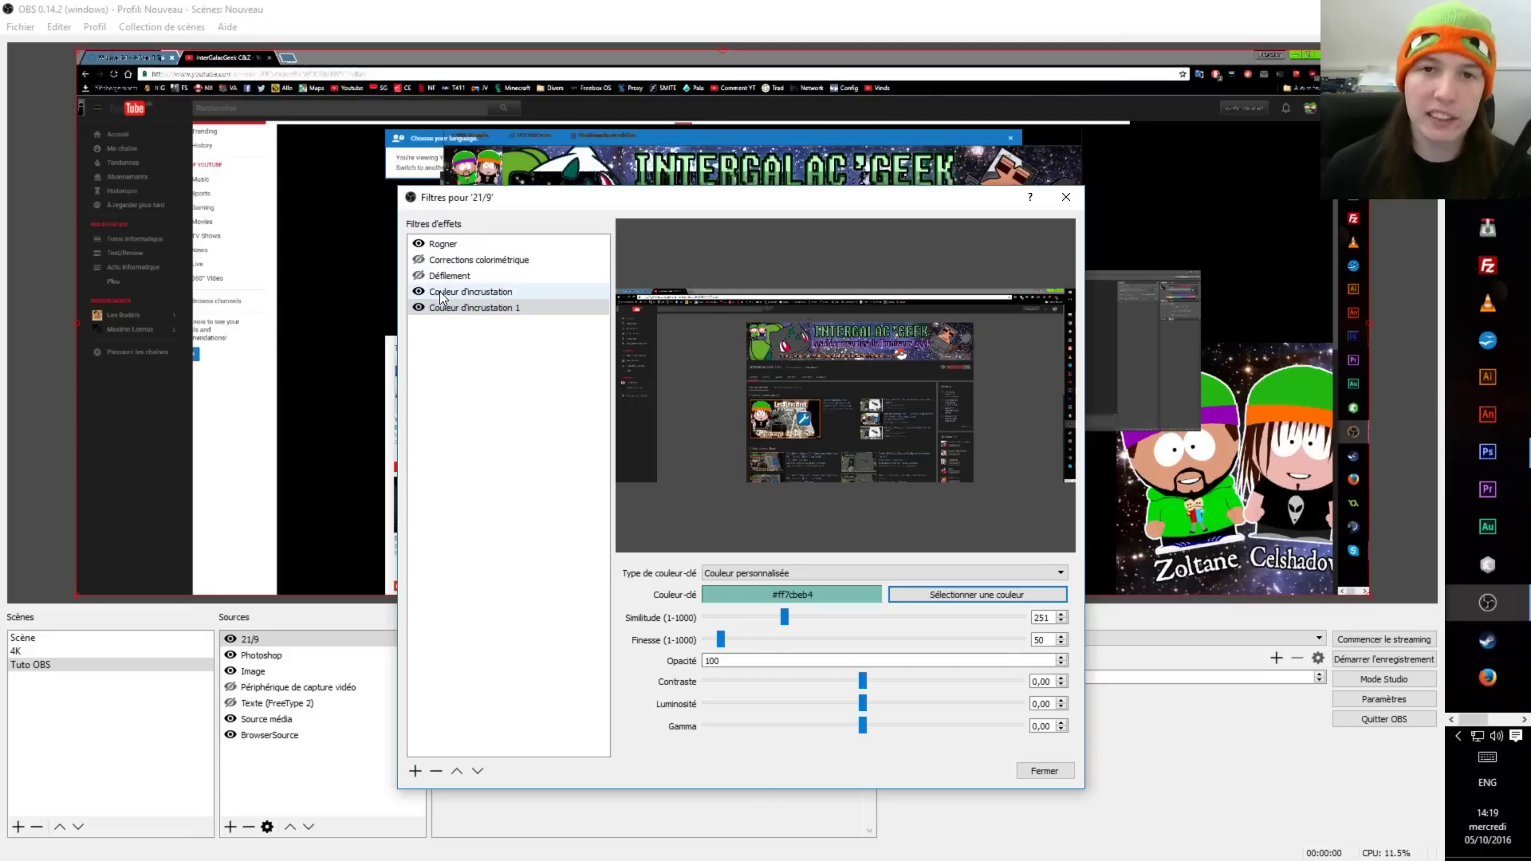
{"action": "left_click", "coordinate": [1037, 770]}
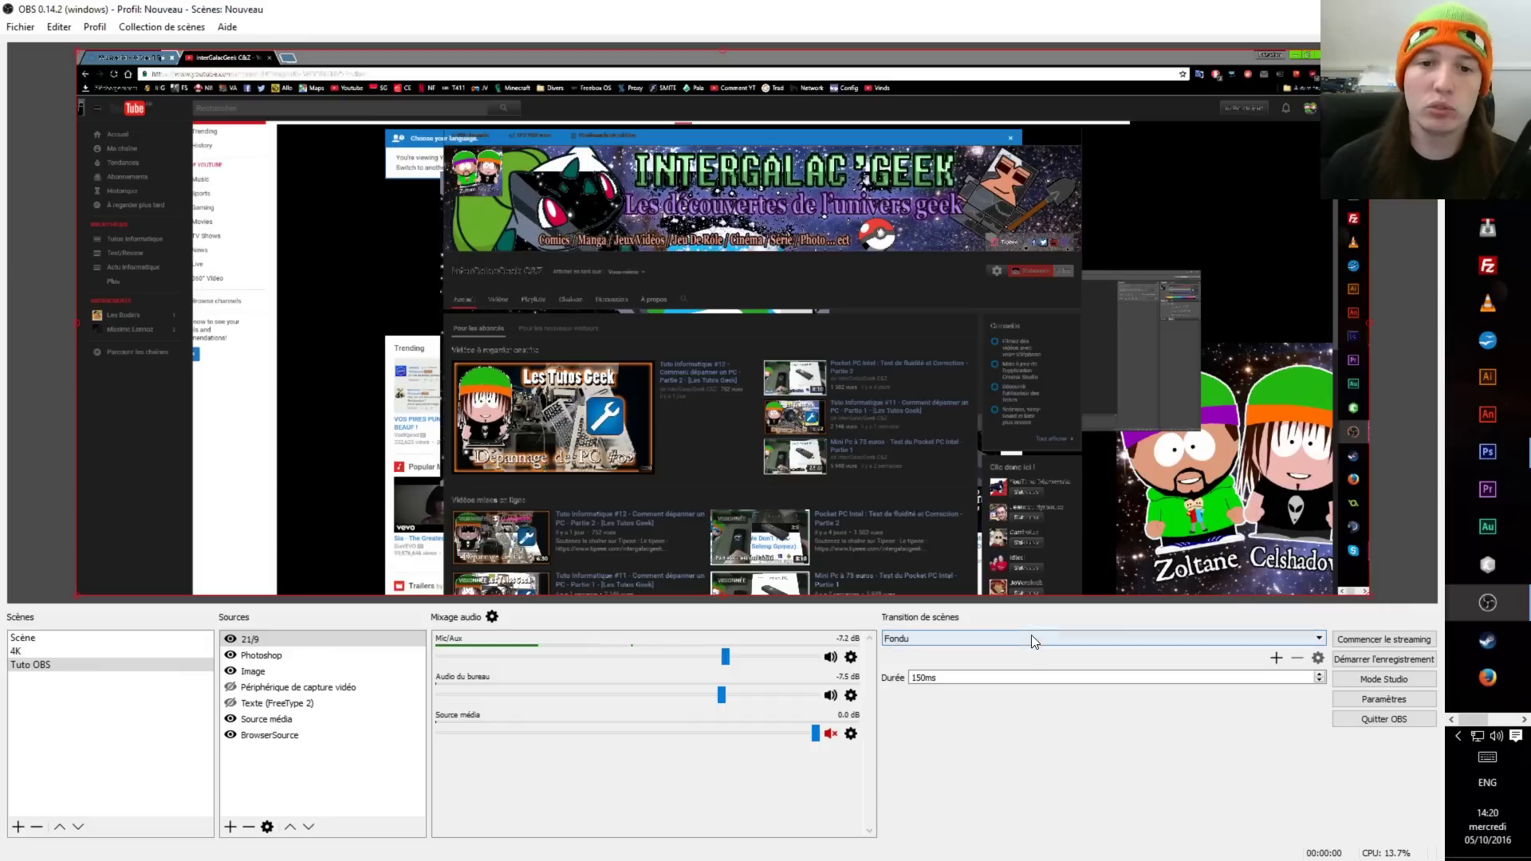
Step: Hide the 21/9 source and examine the layered sources beneath it in the scene preview
{"action": "left_click", "coordinate": [231, 639]}
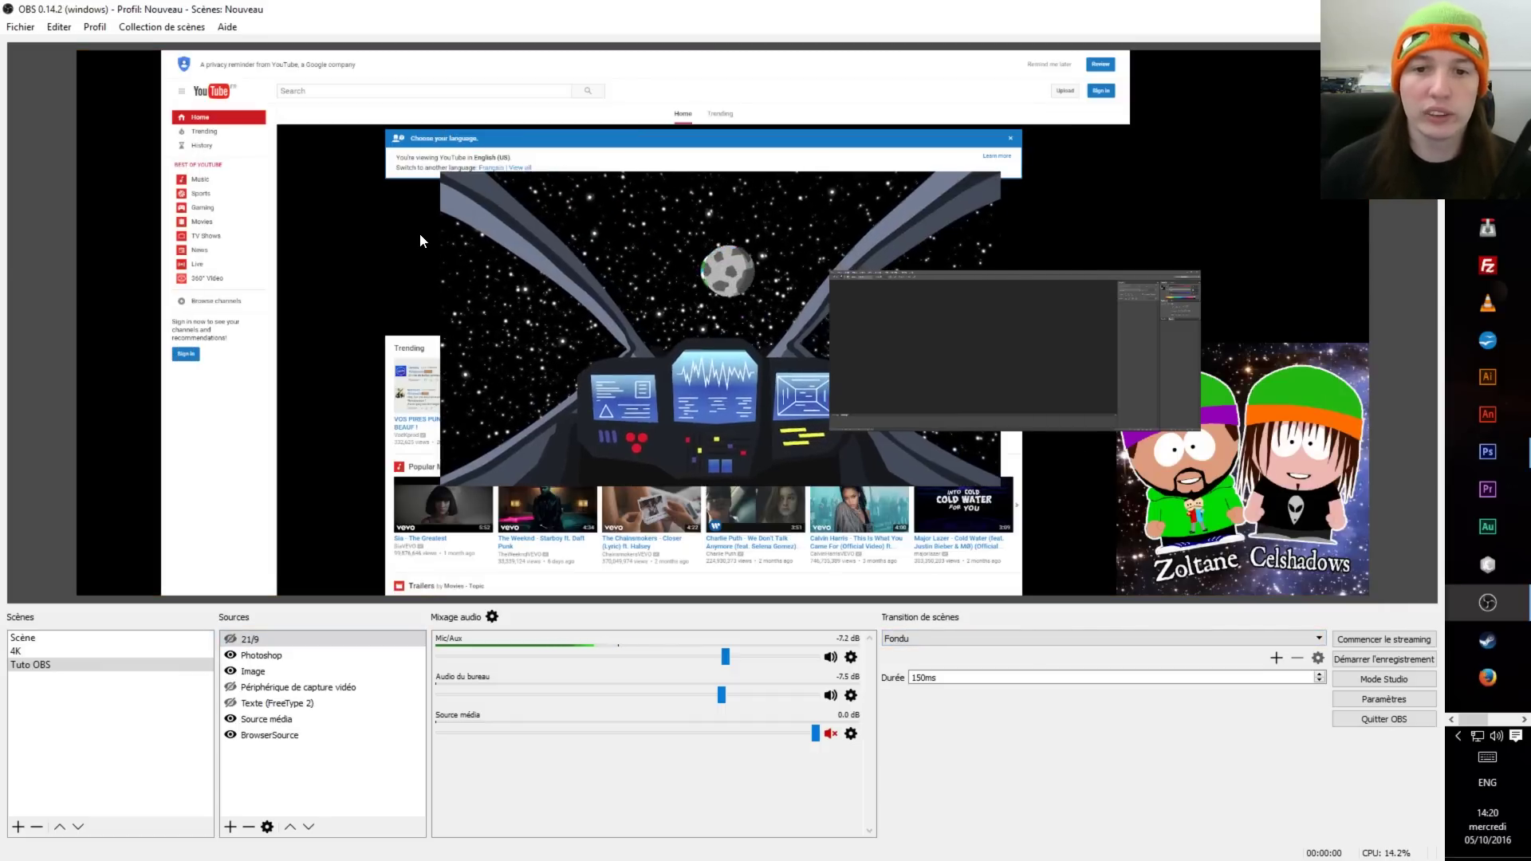
{"action": "left_click", "coordinate": [944, 283]}
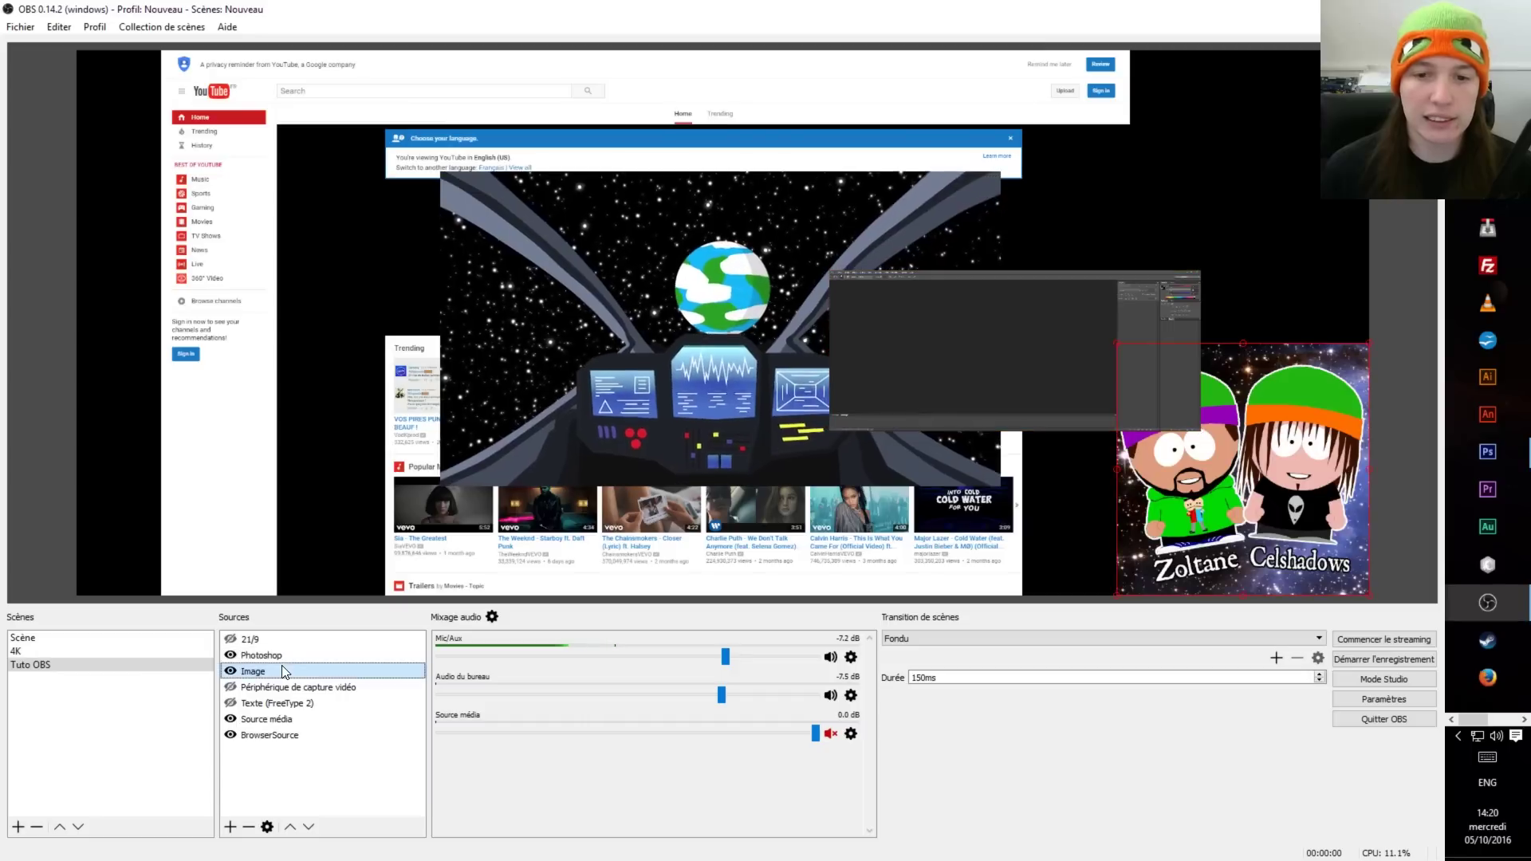
{"action": "left_click", "coordinate": [987, 268]}
{"action": "mouse_move", "coordinate": [890, 257]}
{"action": "left_mouse_down"}
{"action": "mouse_move", "coordinate": [851, 276]}
{"action": "mouse_move", "coordinate": [916, 254]}
{"action": "left_mouse_up"}
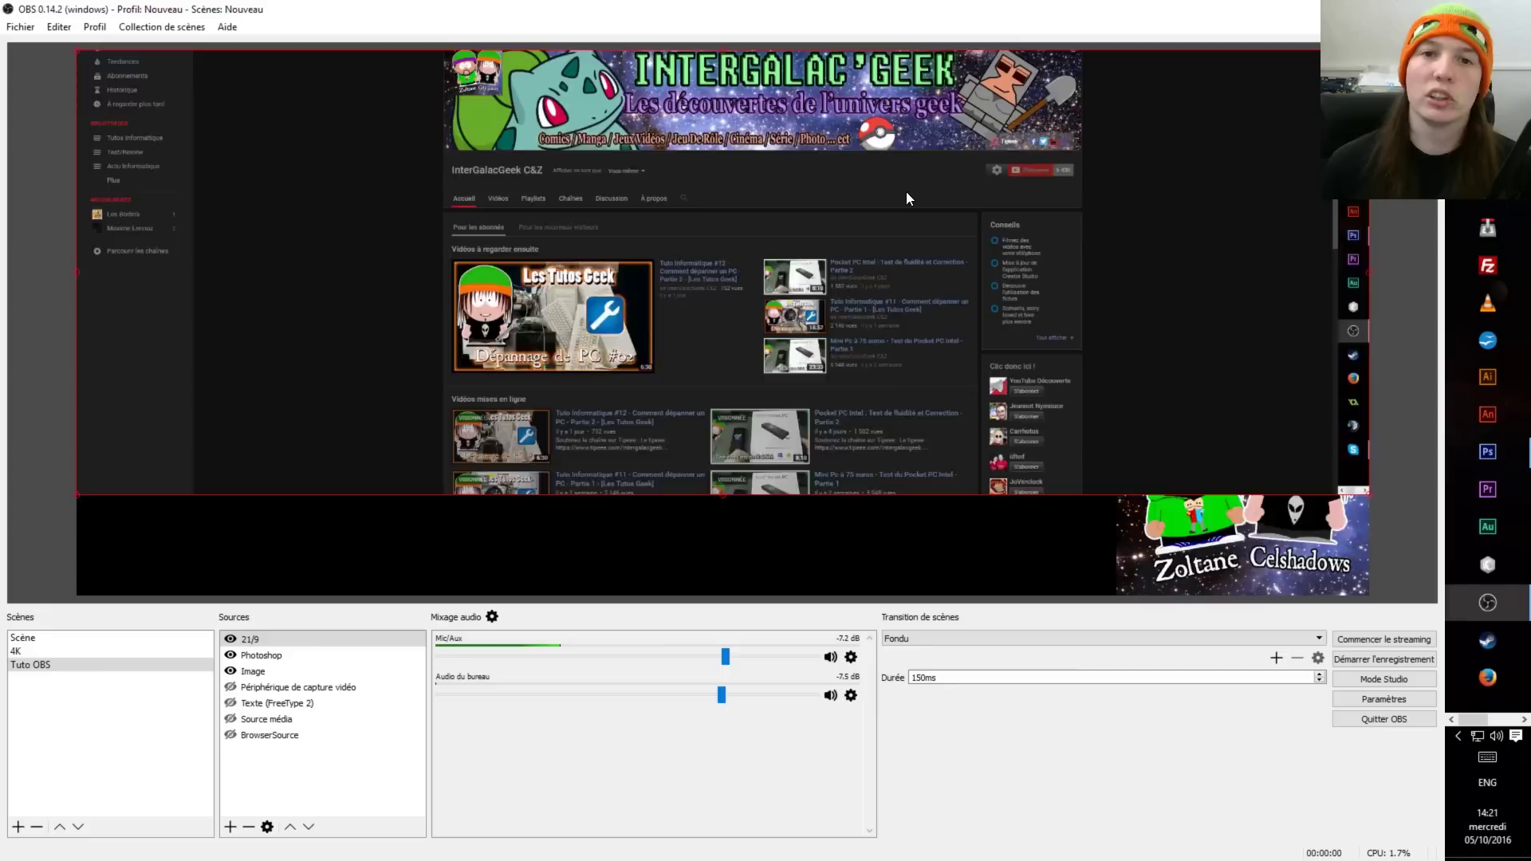
Step: Move the 21/9 source down to centre it vertically in the scene
{"action": "left_click_drag", "start_coordinate": [906, 198], "coordinate": [907, 246]}
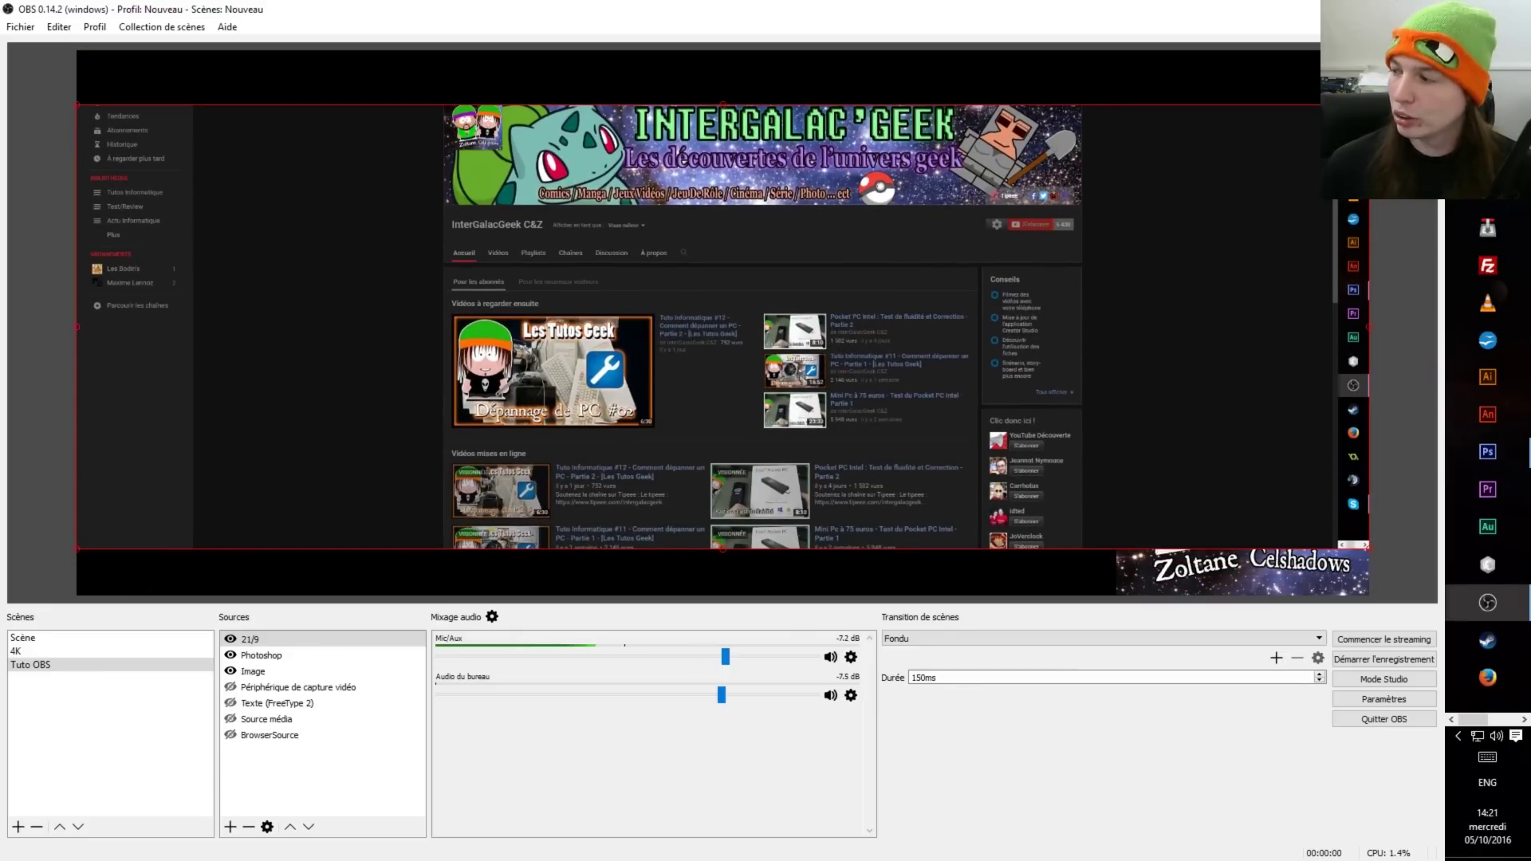
{"action": "left_click", "coordinate": [776, 220]}
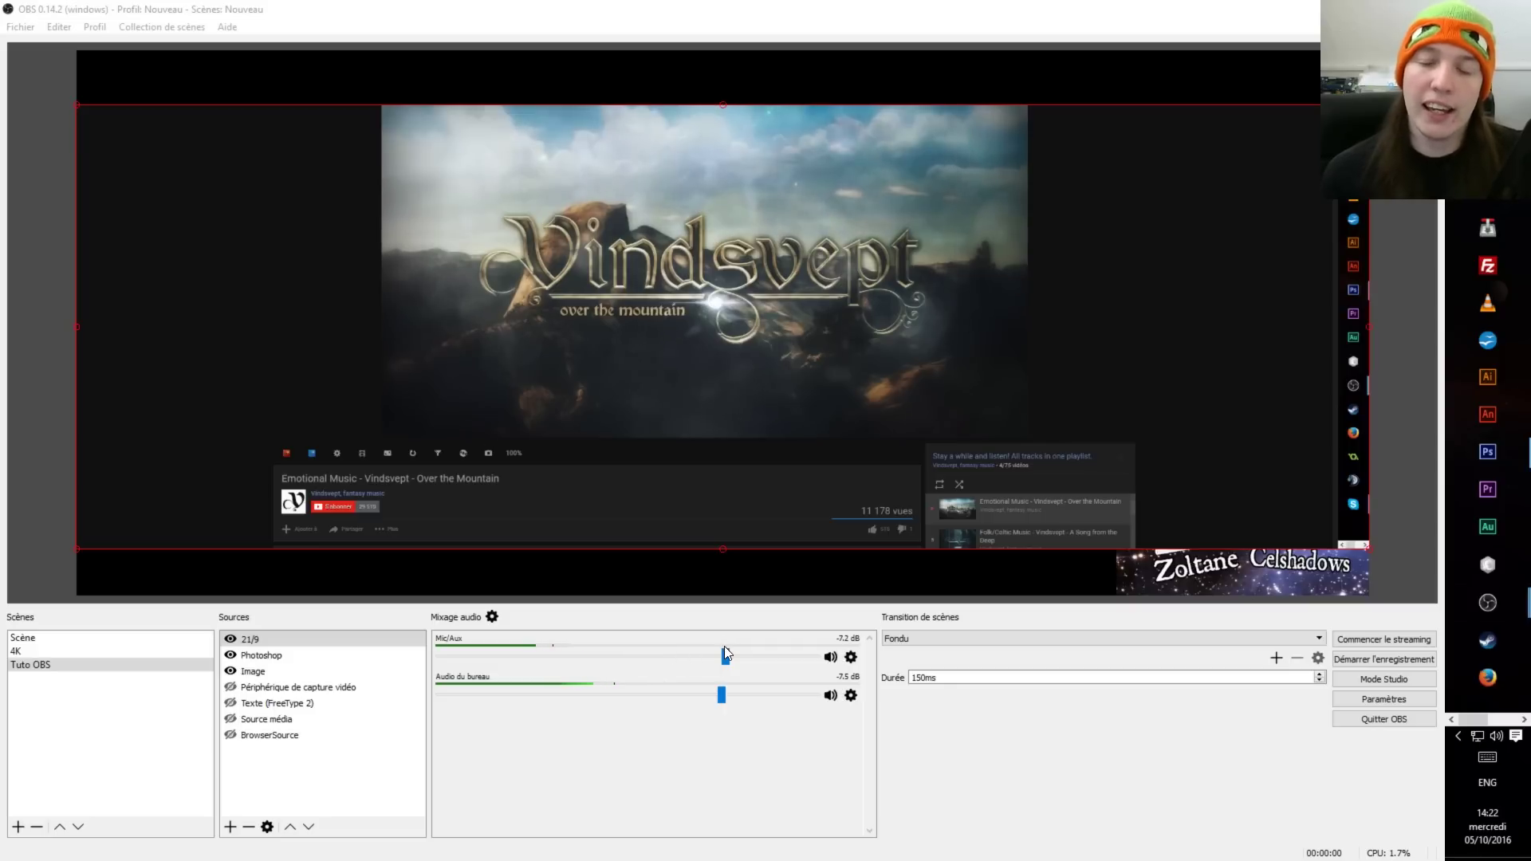
Step: Raise the Mic/Aux volume to 0.0 dB and lower Audio du bureau to -35.1 dB
{"action": "left_click_drag", "start_coordinate": [728, 656], "coordinate": [826, 668]}
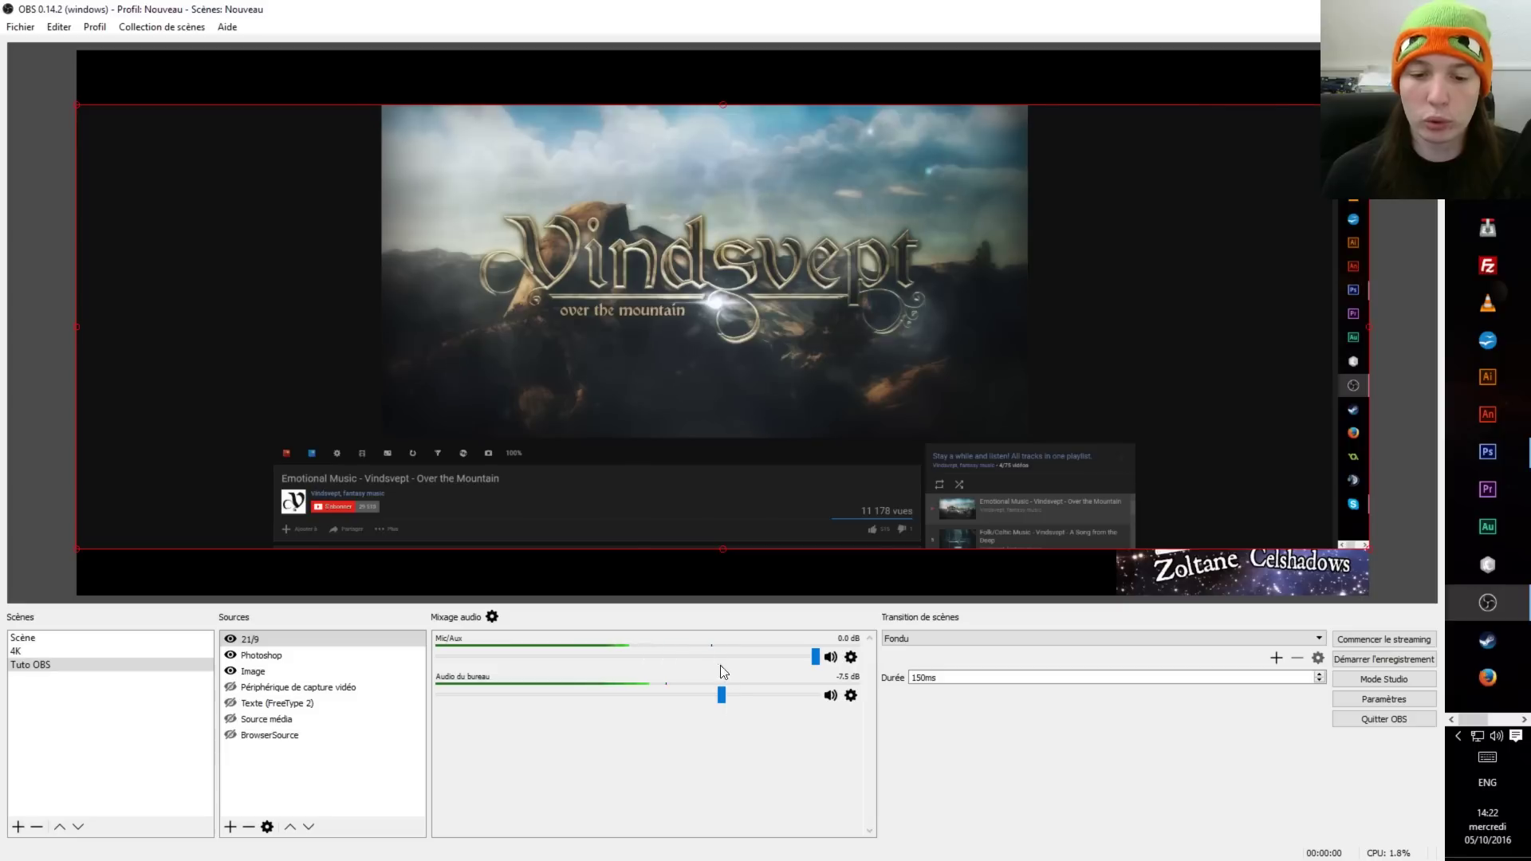
{"action": "left_click_drag", "start_coordinate": [722, 699], "coordinate": [723, 698]}
{"action": "left_click_drag", "start_coordinate": [627, 707], "coordinate": [537, 695]}
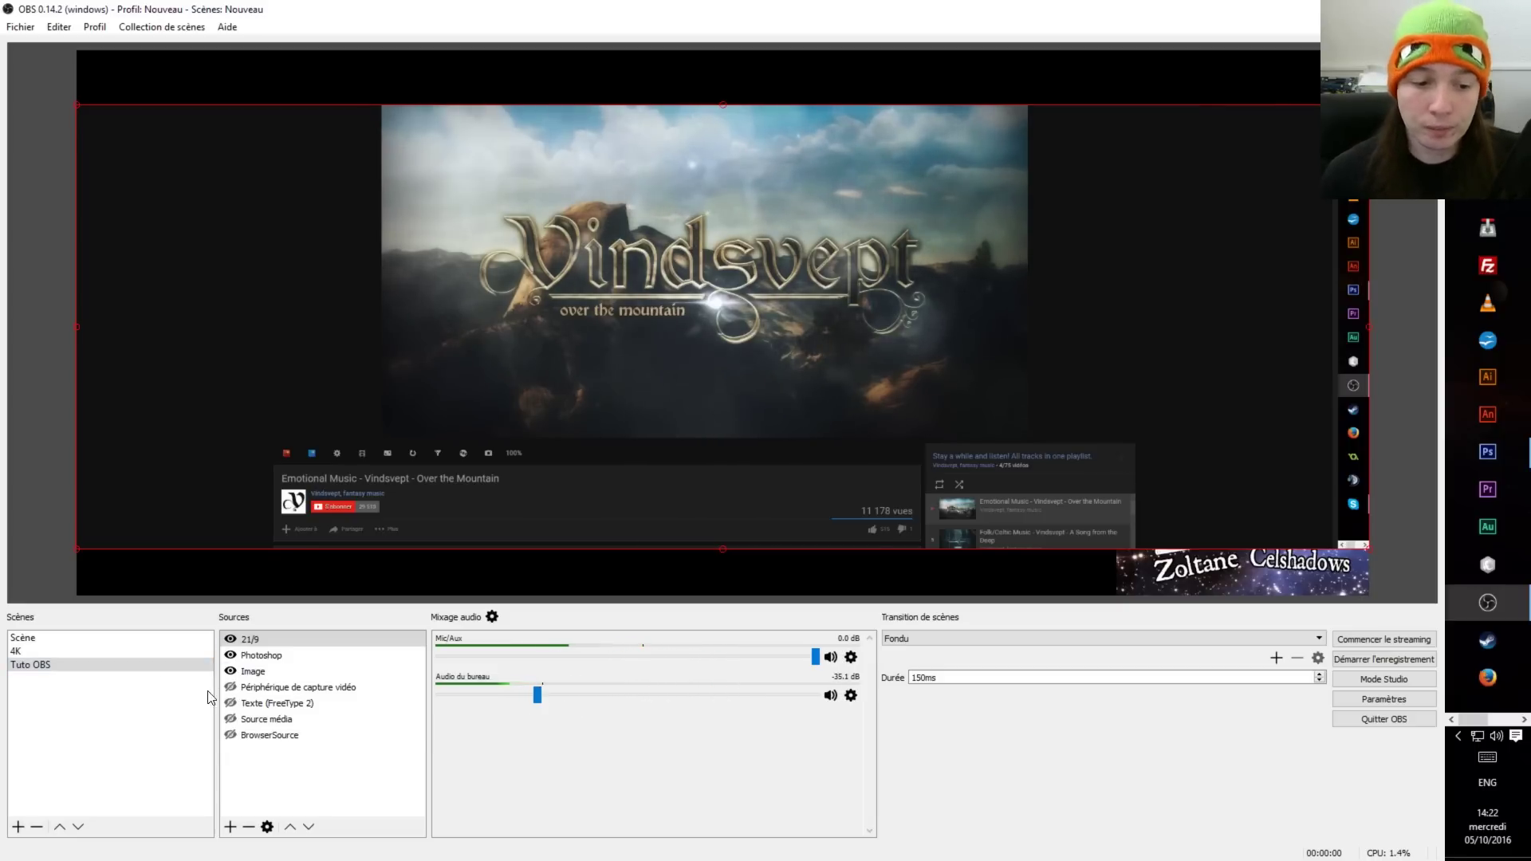
Step: Show the Périphérique de capture vidéo and Source média sources so their audio channels join the mixer
{"action": "left_click", "coordinate": [269, 734]}
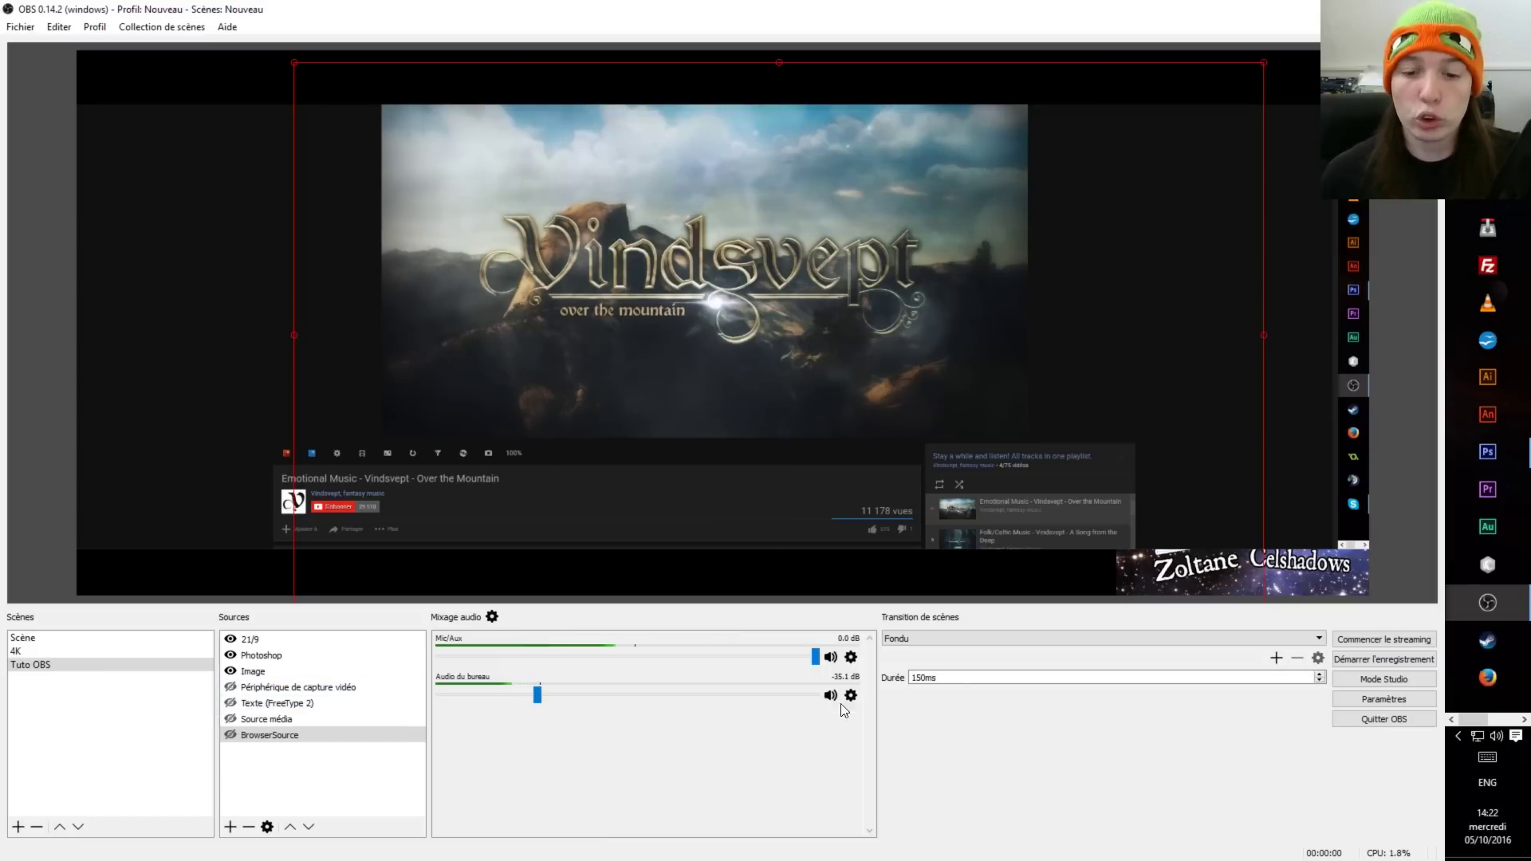
{"action": "left_click", "coordinate": [230, 687]}
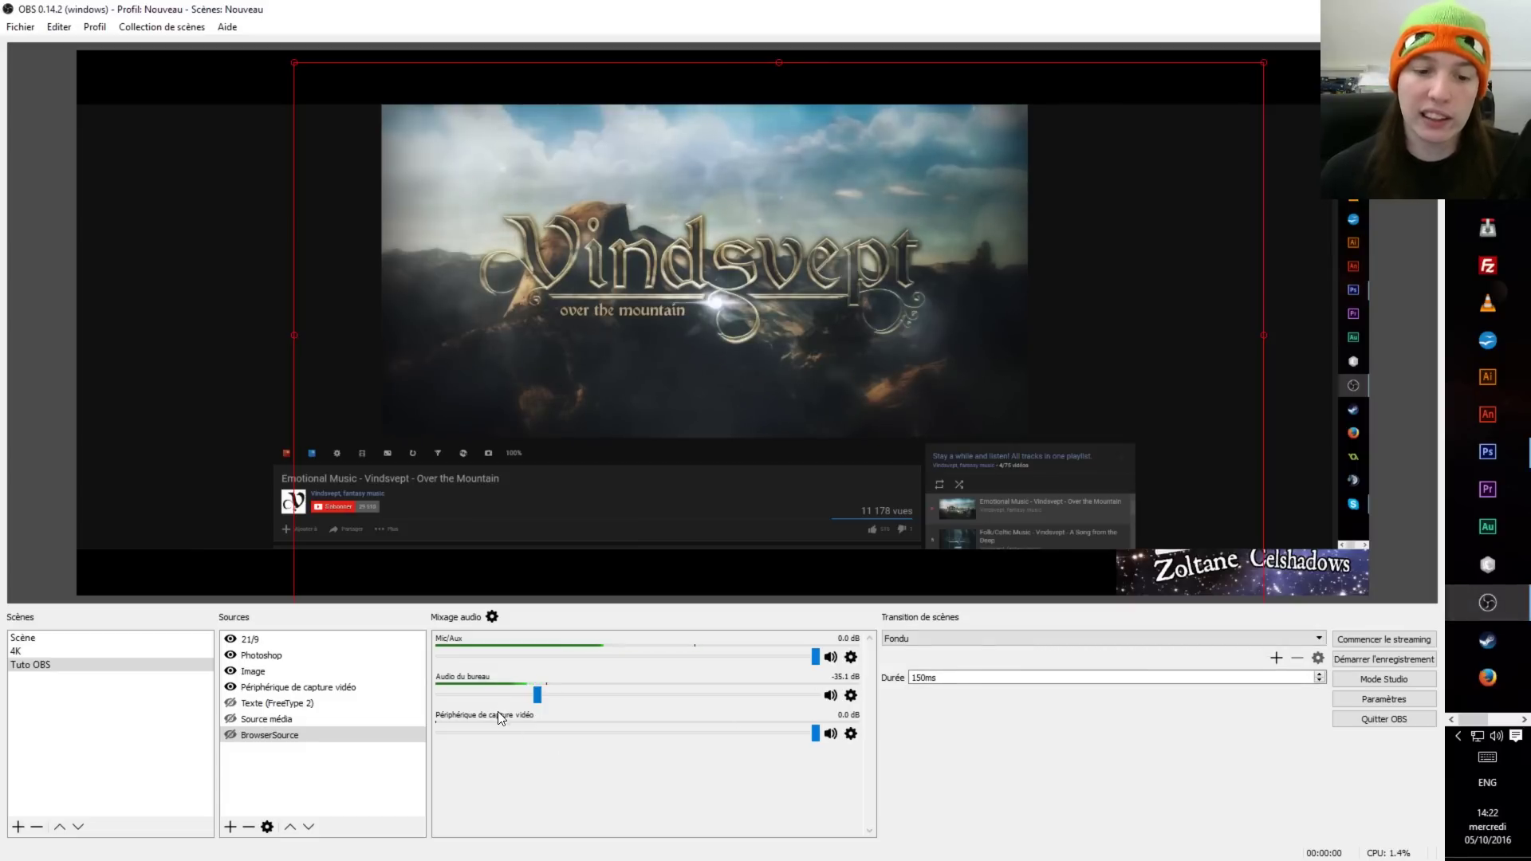
{"action": "left_click", "coordinate": [231, 718]}
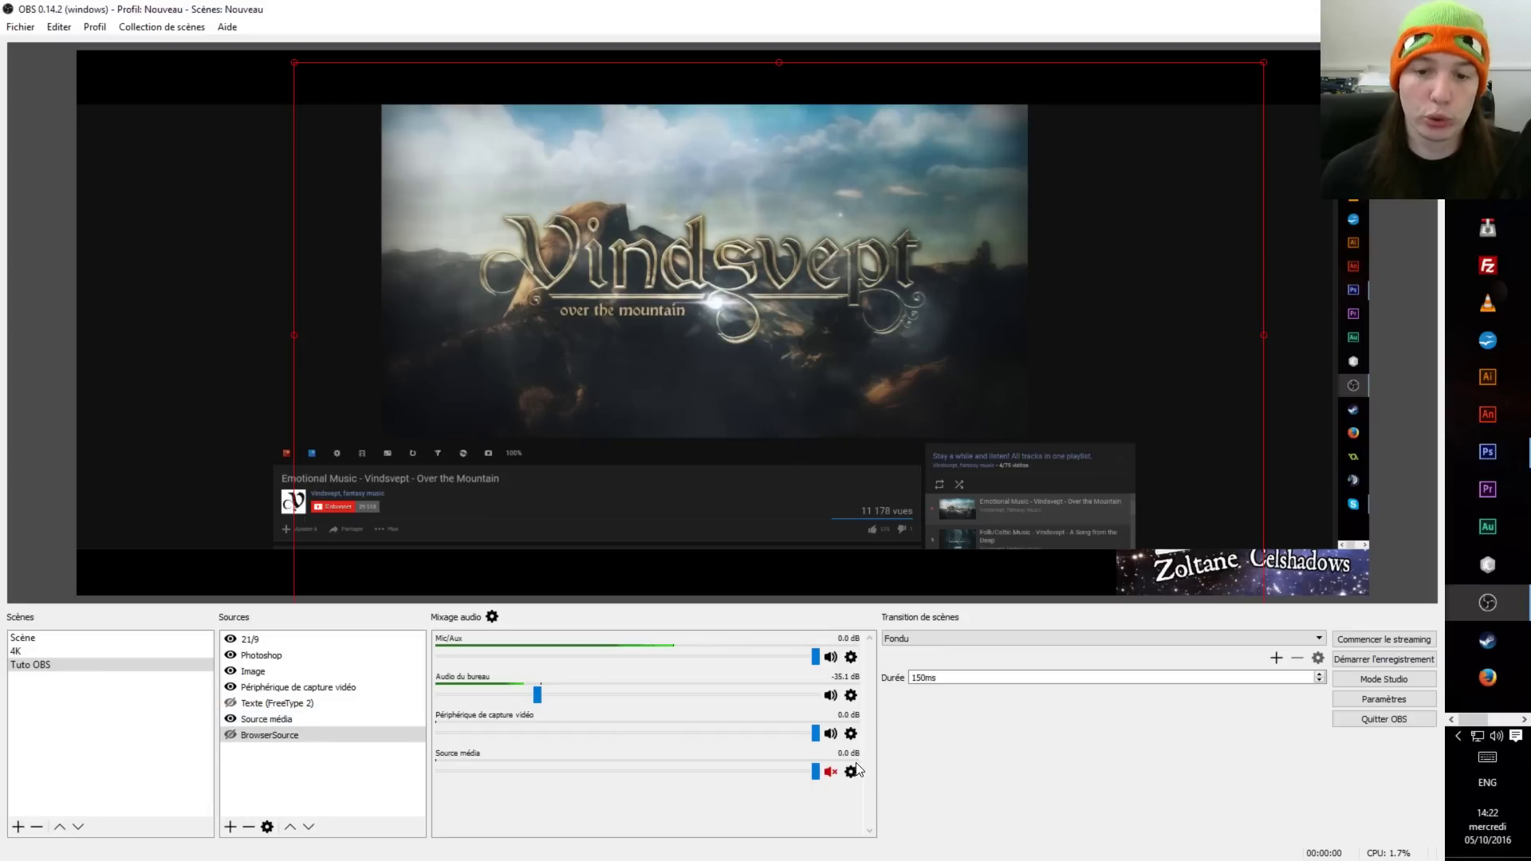
Step: Unmute Source média with its volume at -22.6 dB, and mute Audio du bureau and Périphérique de capture vidéo
{"action": "left_click", "coordinate": [830, 771]}
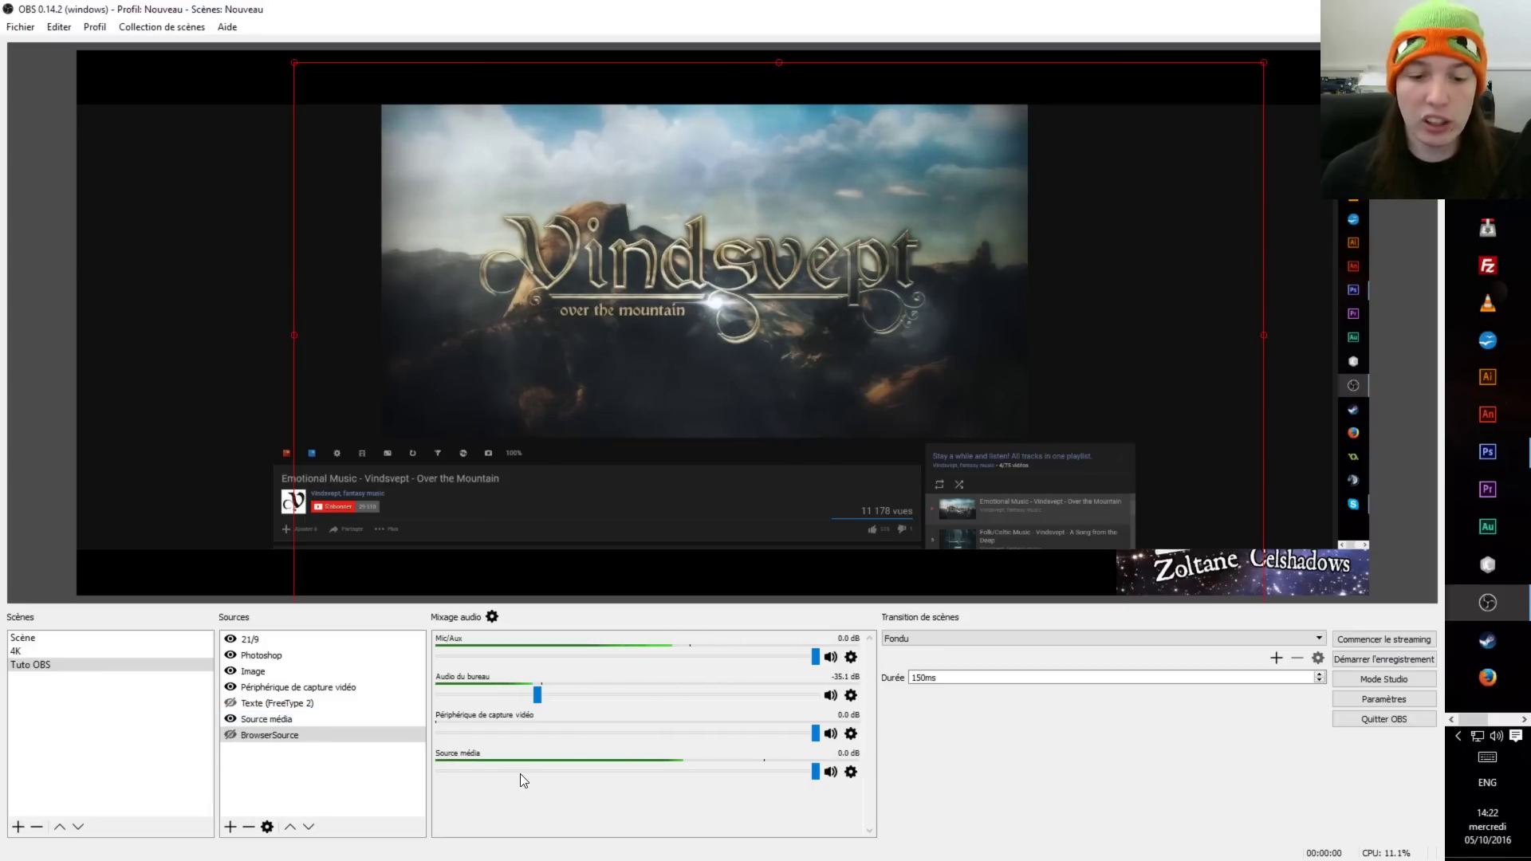
{"action": "mouse_move", "coordinate": [638, 771]}
{"action": "left_mouse_down"}
{"action": "mouse_move", "coordinate": [667, 771]}
{"action": "mouse_move", "coordinate": [615, 771]}
{"action": "left_mouse_up"}
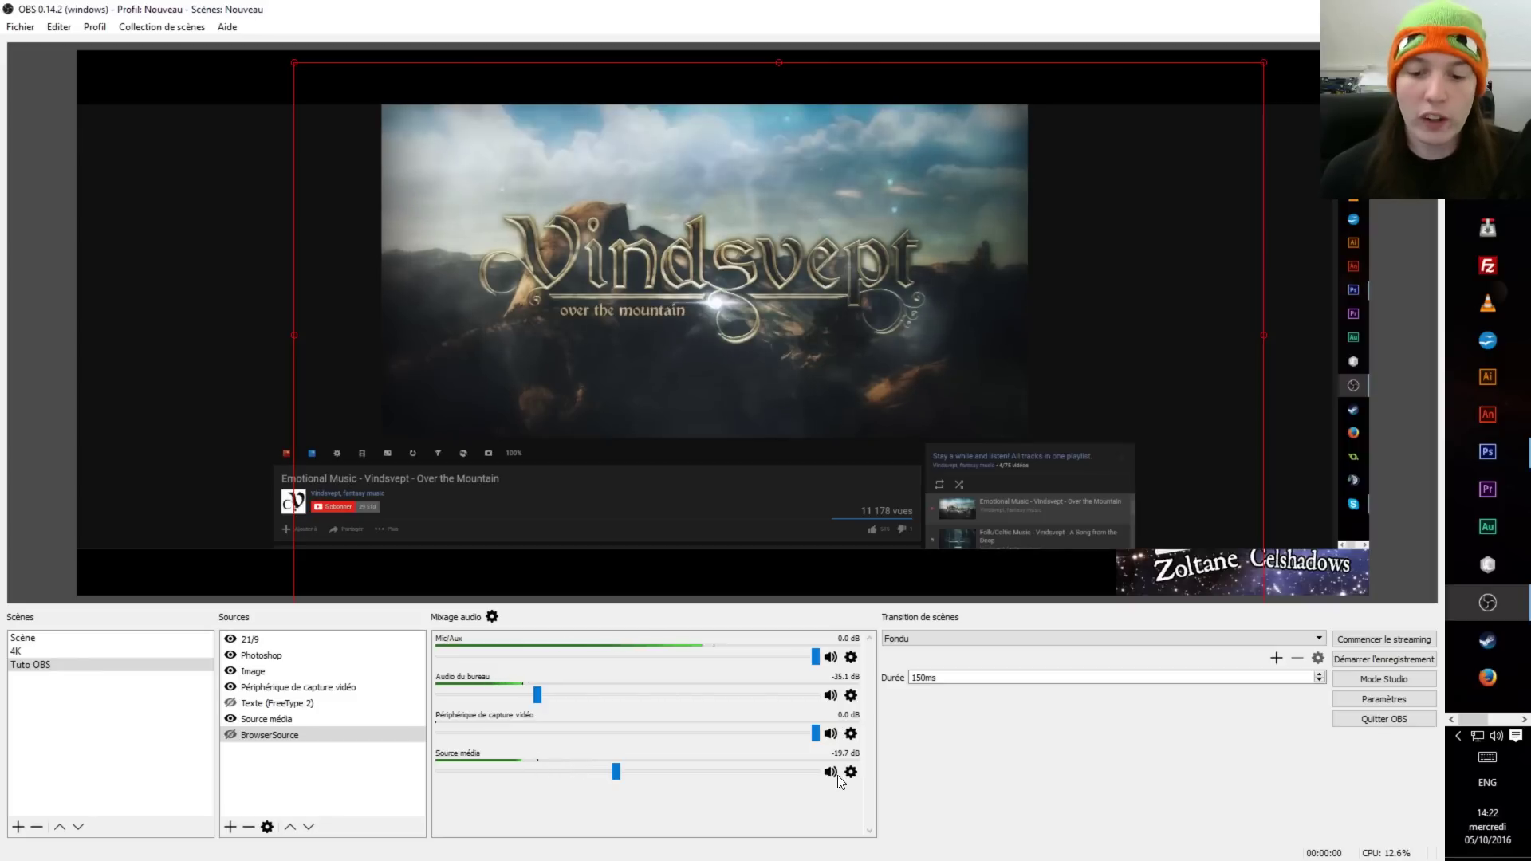
{"action": "left_click", "coordinate": [830, 696]}
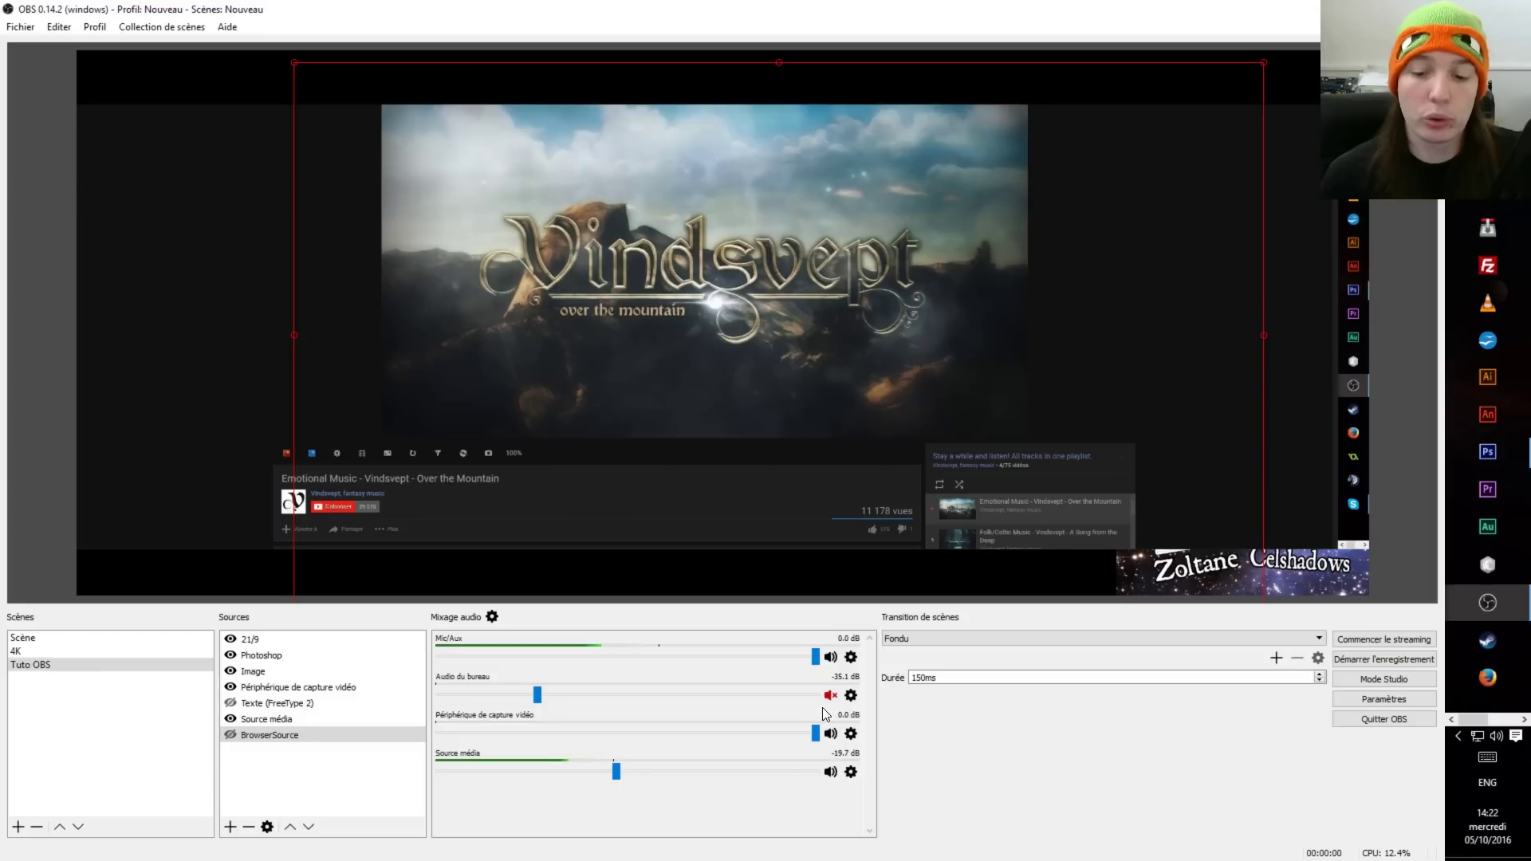
{"action": "left_click", "coordinate": [830, 734]}
{"action": "mouse_move", "coordinate": [616, 771]}
{"action": "left_mouse_down"}
{"action": "mouse_move", "coordinate": [576, 774]}
{"action": "mouse_move", "coordinate": [598, 773]}
{"action": "left_mouse_up"}
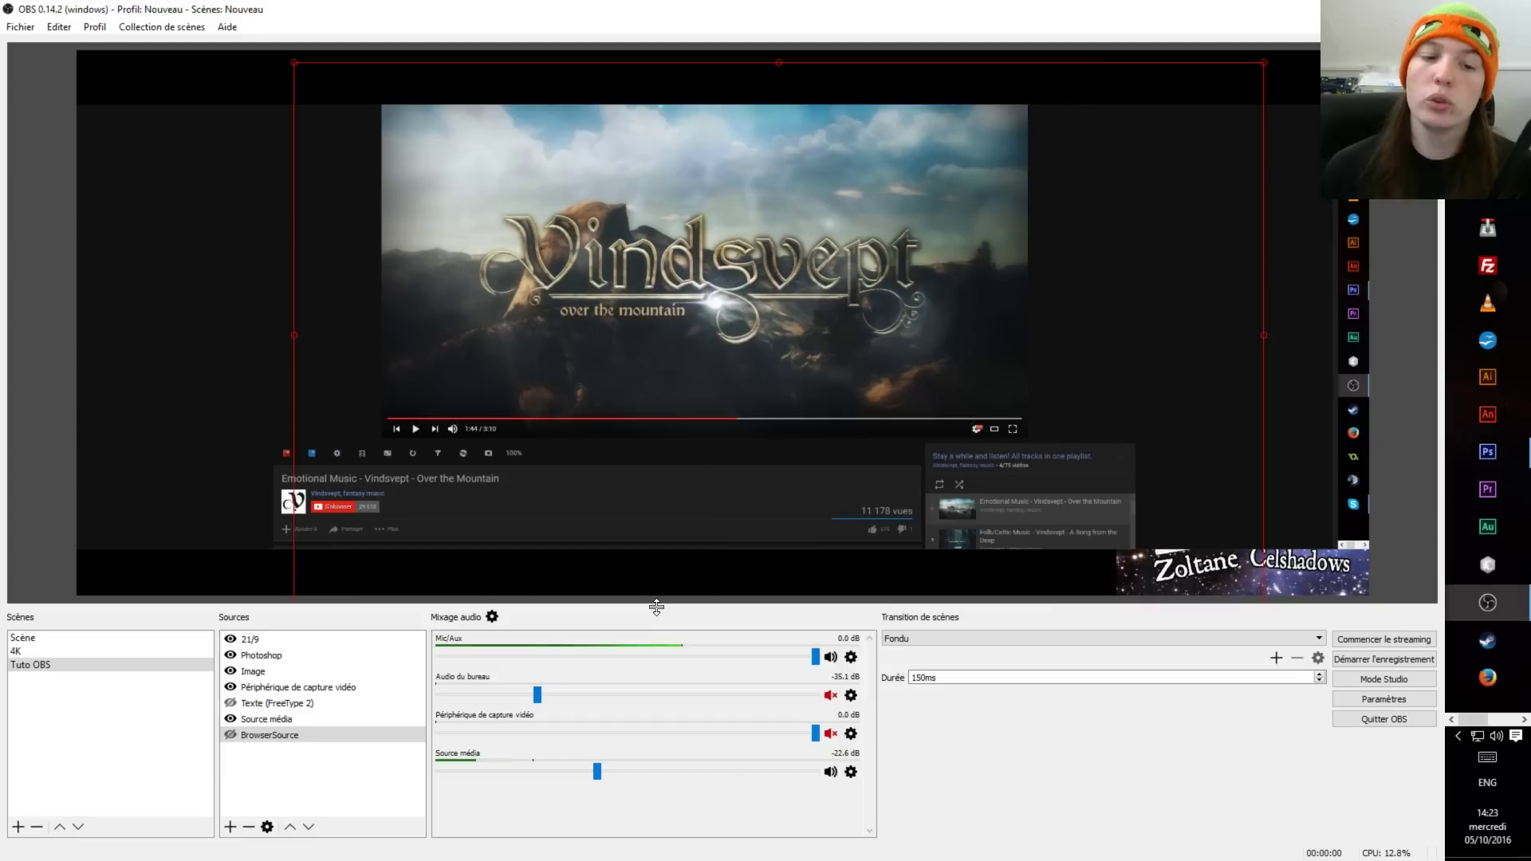
Step: Review the advanced audio properties of all channels and the device choices in the Mic/Aux properties, closing both without changes
{"action": "left_click", "coordinate": [492, 617]}
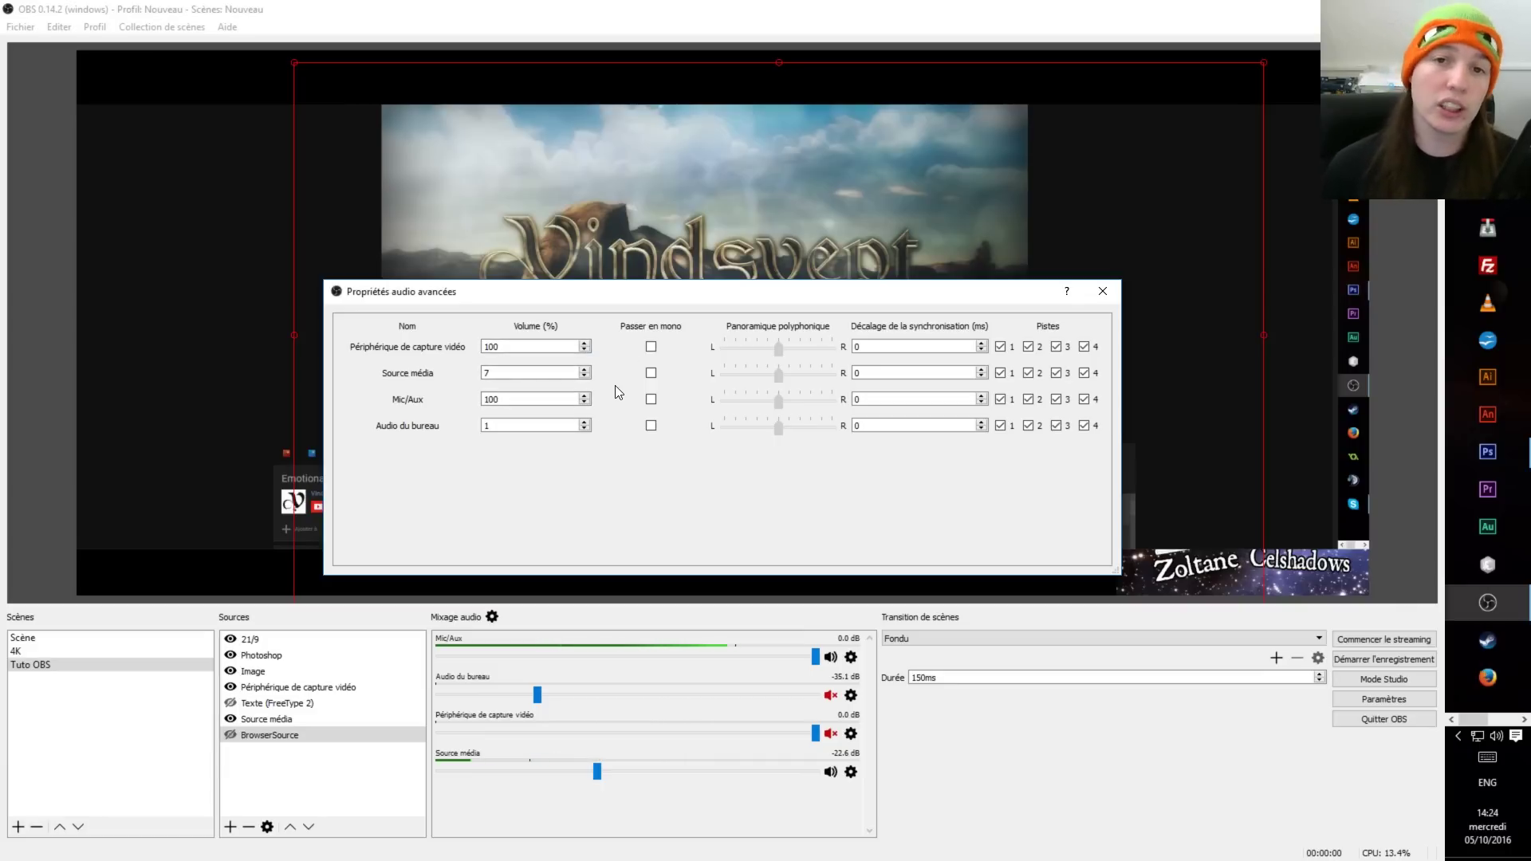
{"action": "left_click", "coordinate": [1102, 291]}
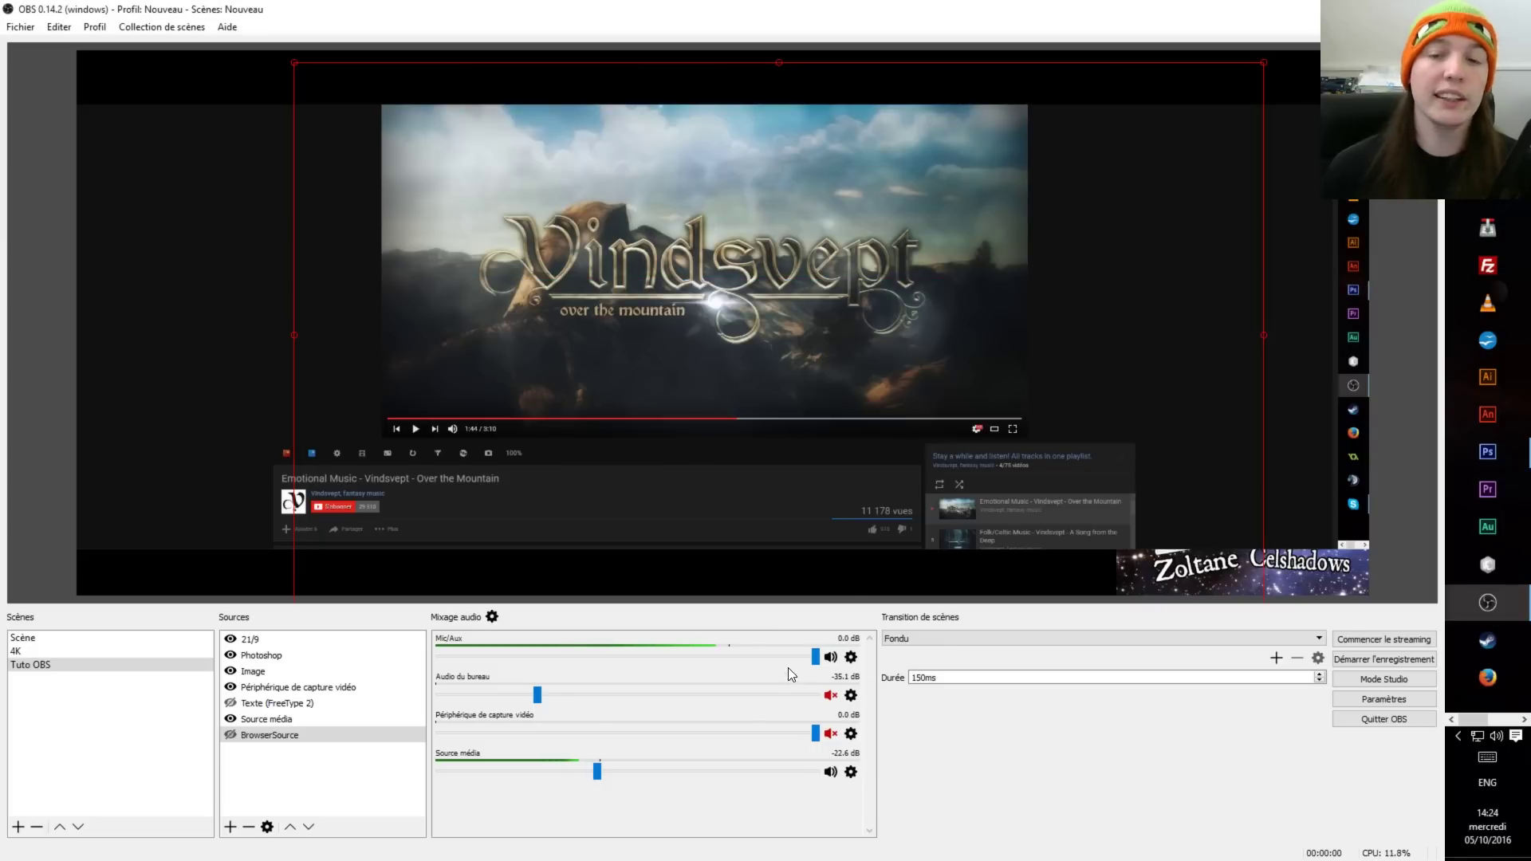
{"action": "left_click", "coordinate": [851, 657]}
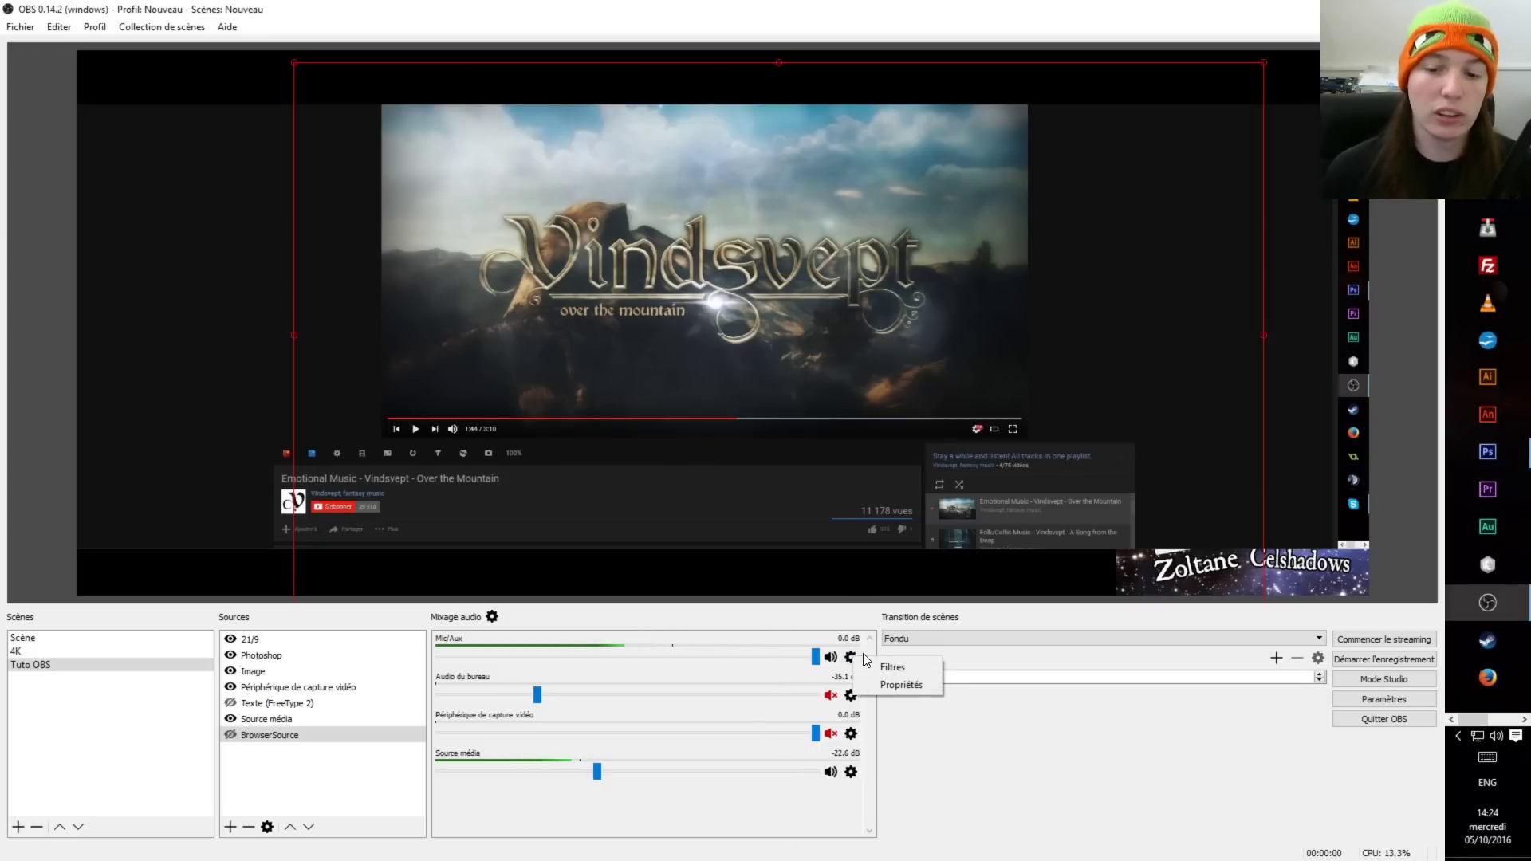
{"action": "left_click", "coordinate": [852, 657]}
{"action": "left_click", "coordinate": [852, 657]}
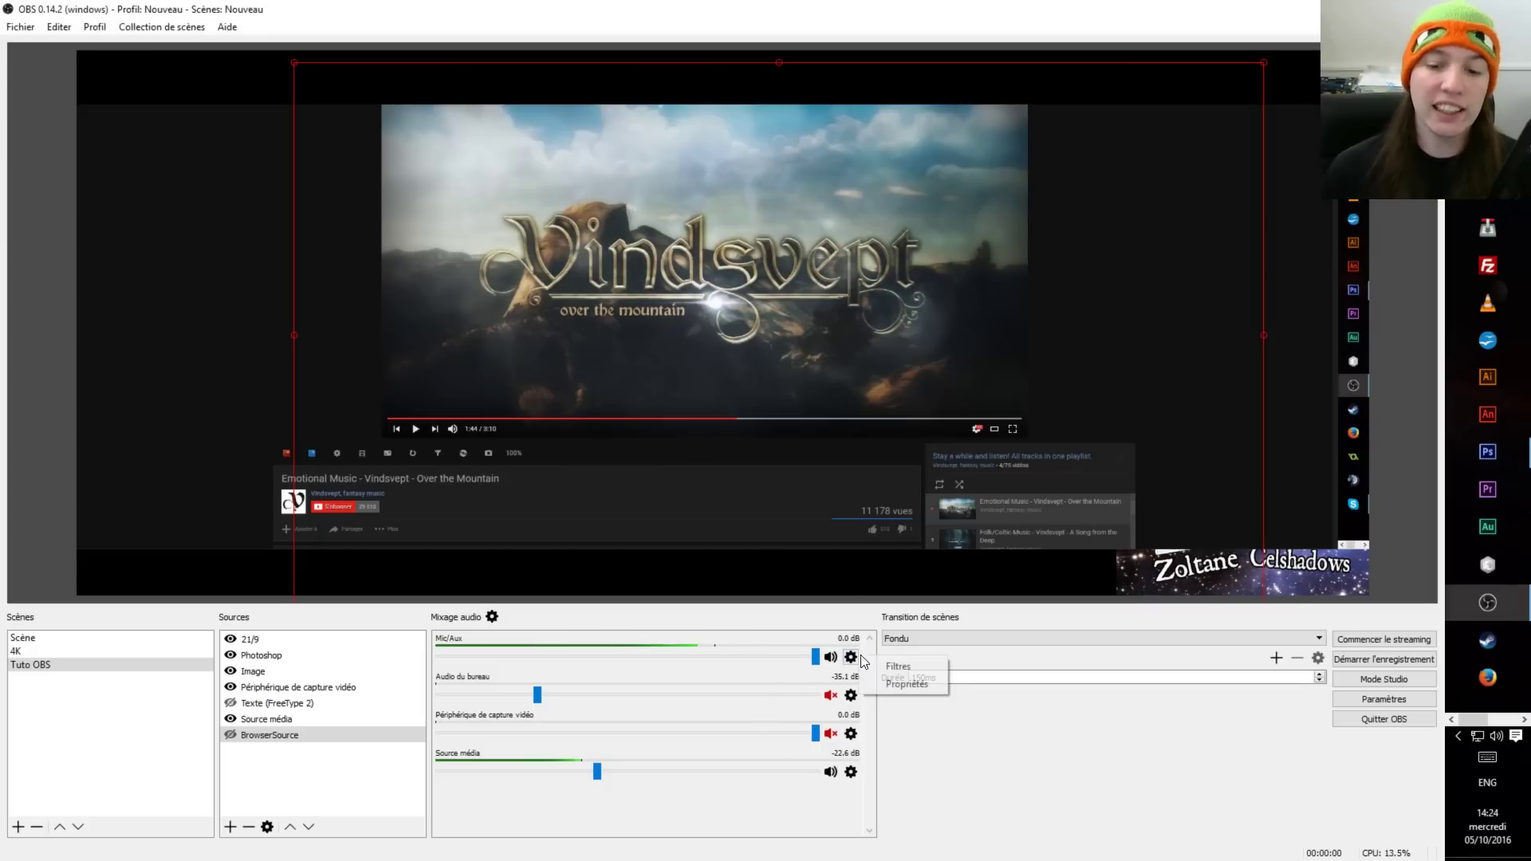
{"action": "left_click", "coordinate": [898, 686]}
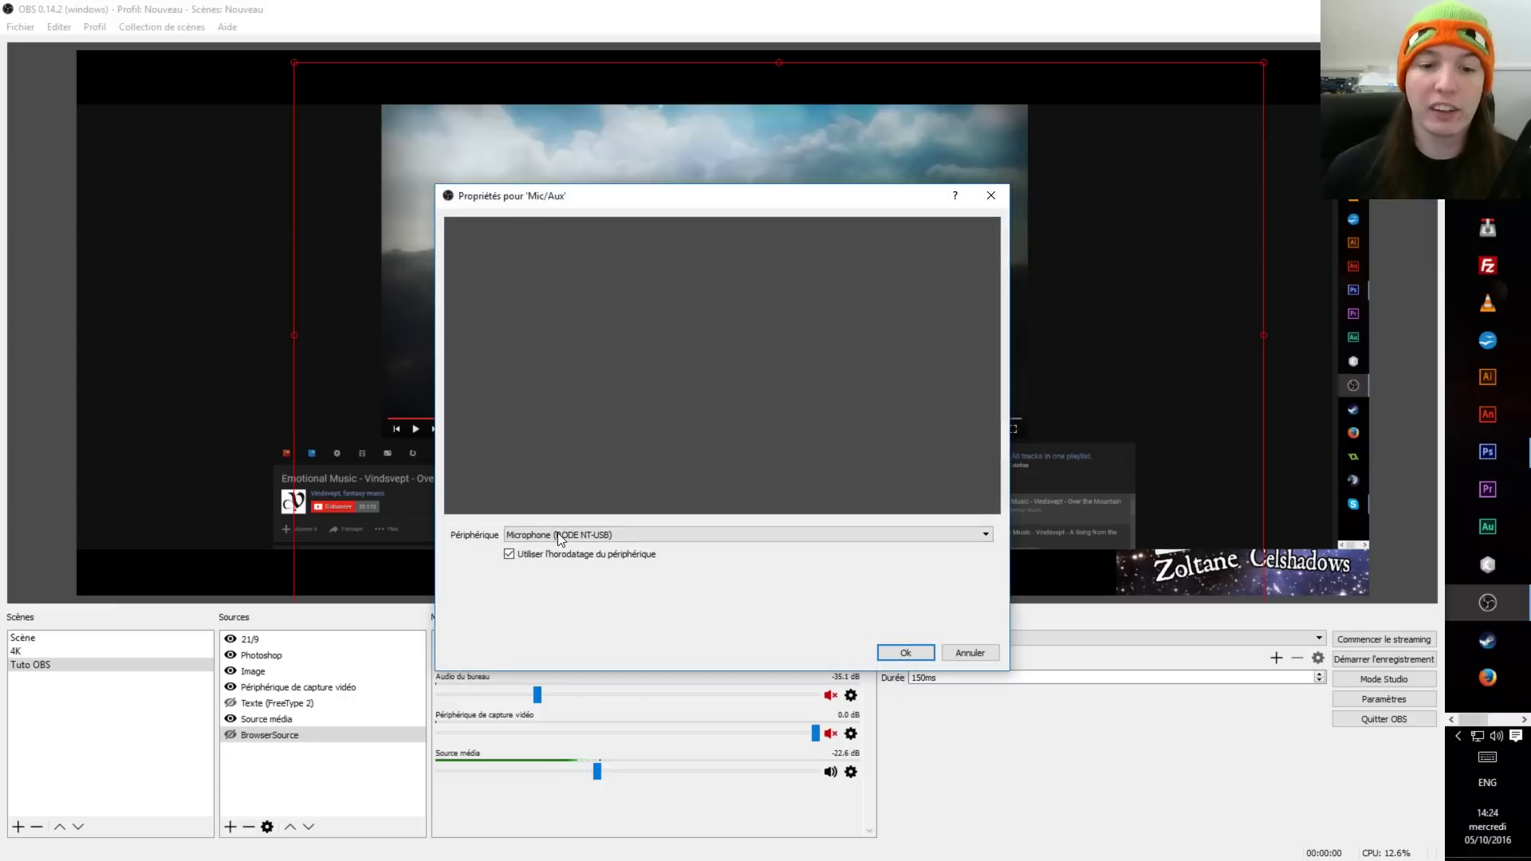
{"action": "left_click", "coordinate": [556, 534]}
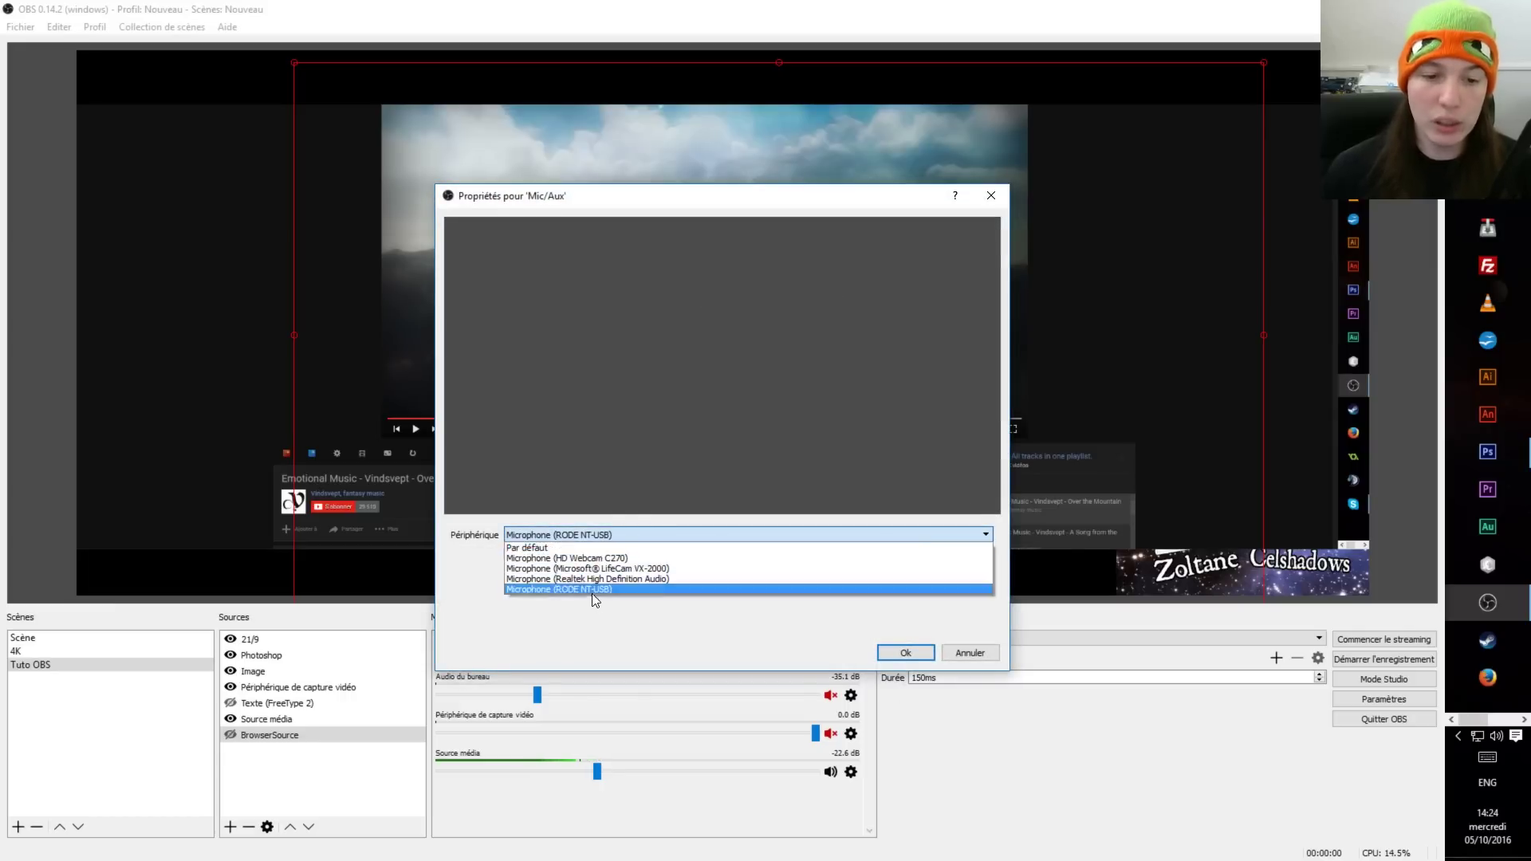
{"action": "left_click", "coordinate": [995, 199]}
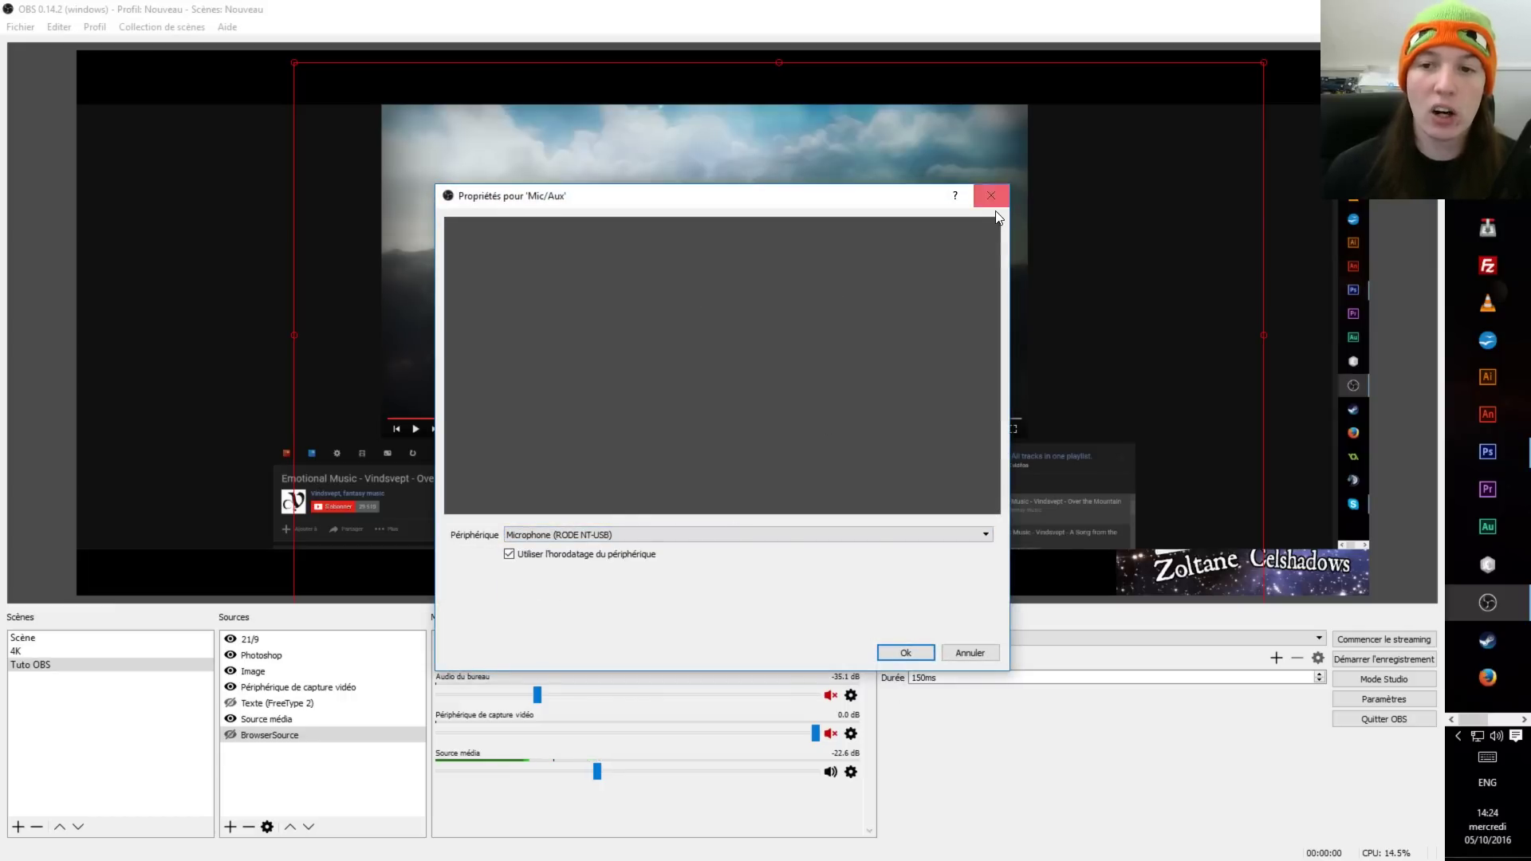
{"action": "left_click", "coordinate": [989, 204]}
Step: Reopen the Mic/Aux properties to examine the selectable microphones, and cancel with the device left as is
{"action": "left_click", "coordinate": [851, 657]}
{"action": "left_click", "coordinate": [877, 683]}
{"action": "left_click", "coordinate": [614, 534]}
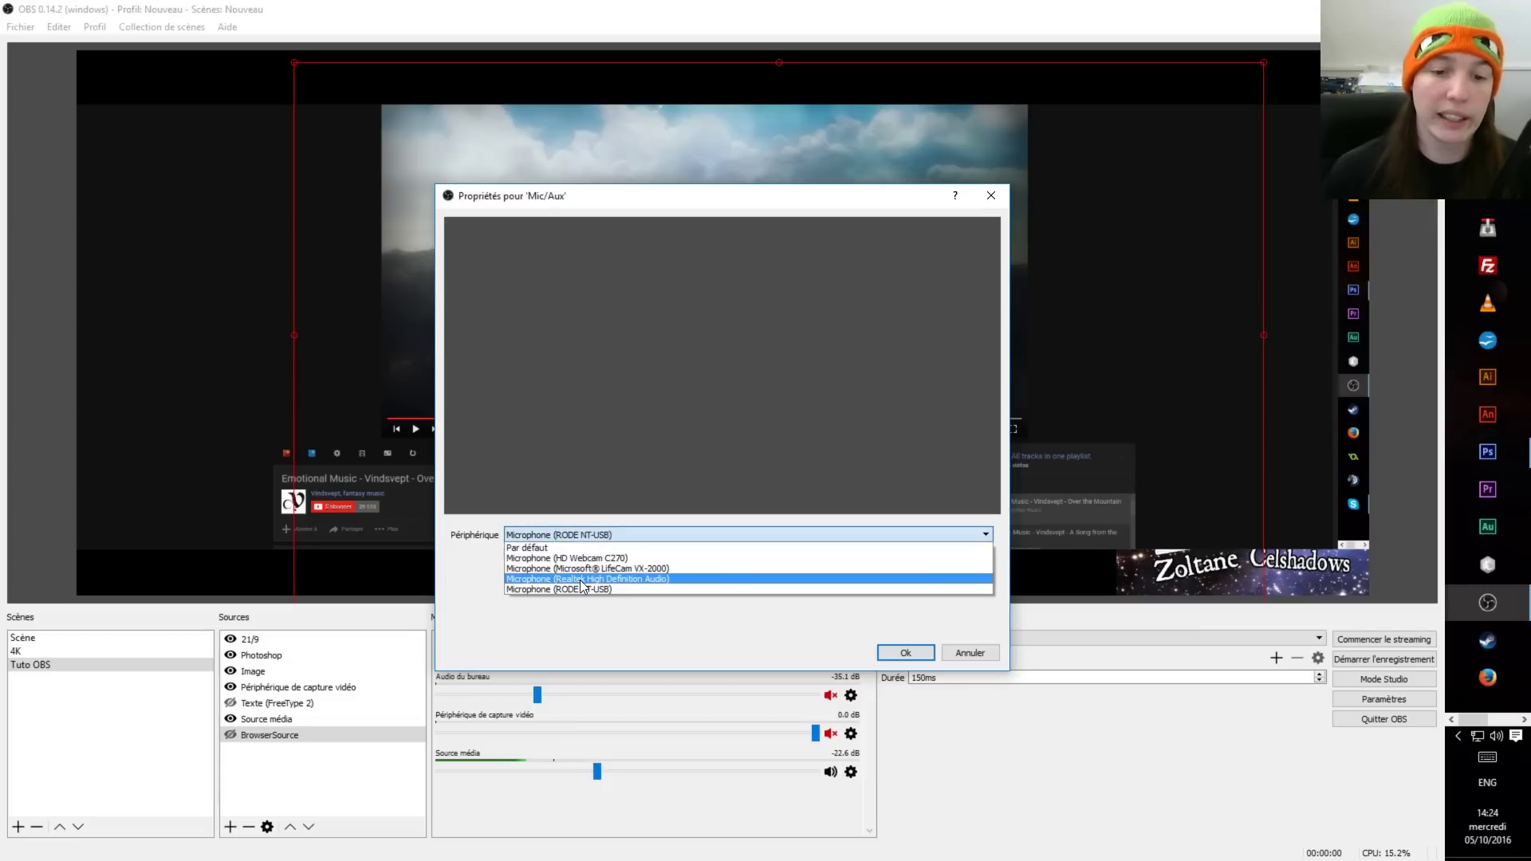
{"action": "left_click", "coordinate": [959, 653]}
{"action": "left_click", "coordinate": [970, 652]}
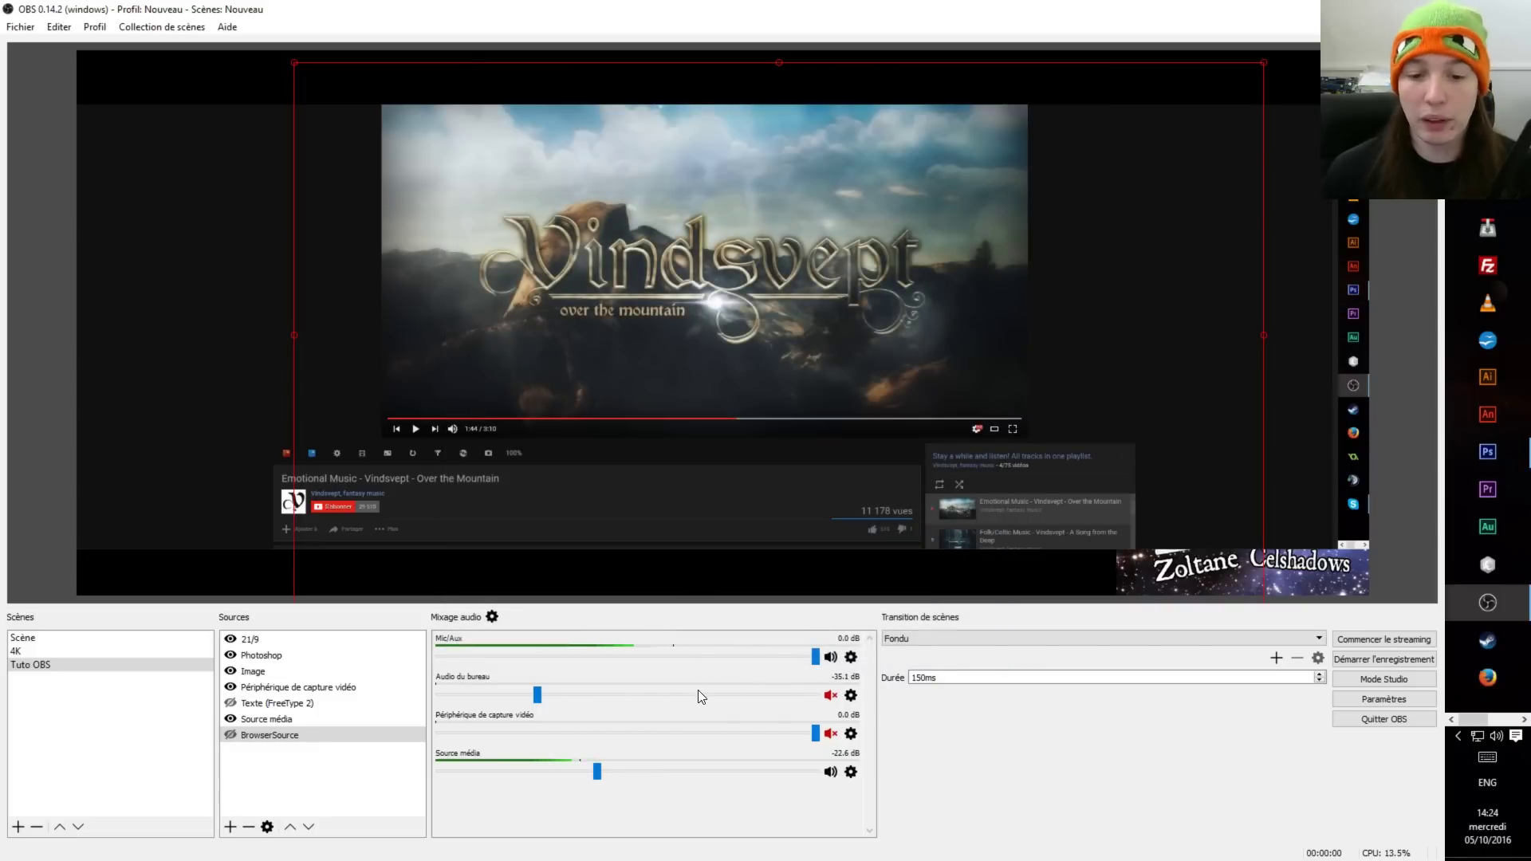
Step: Add Gain and Noise Gate audio filters to Mic/Aux and set the gate's Seuil de fermeture to -55 dB
{"action": "left_click", "coordinate": [851, 657]}
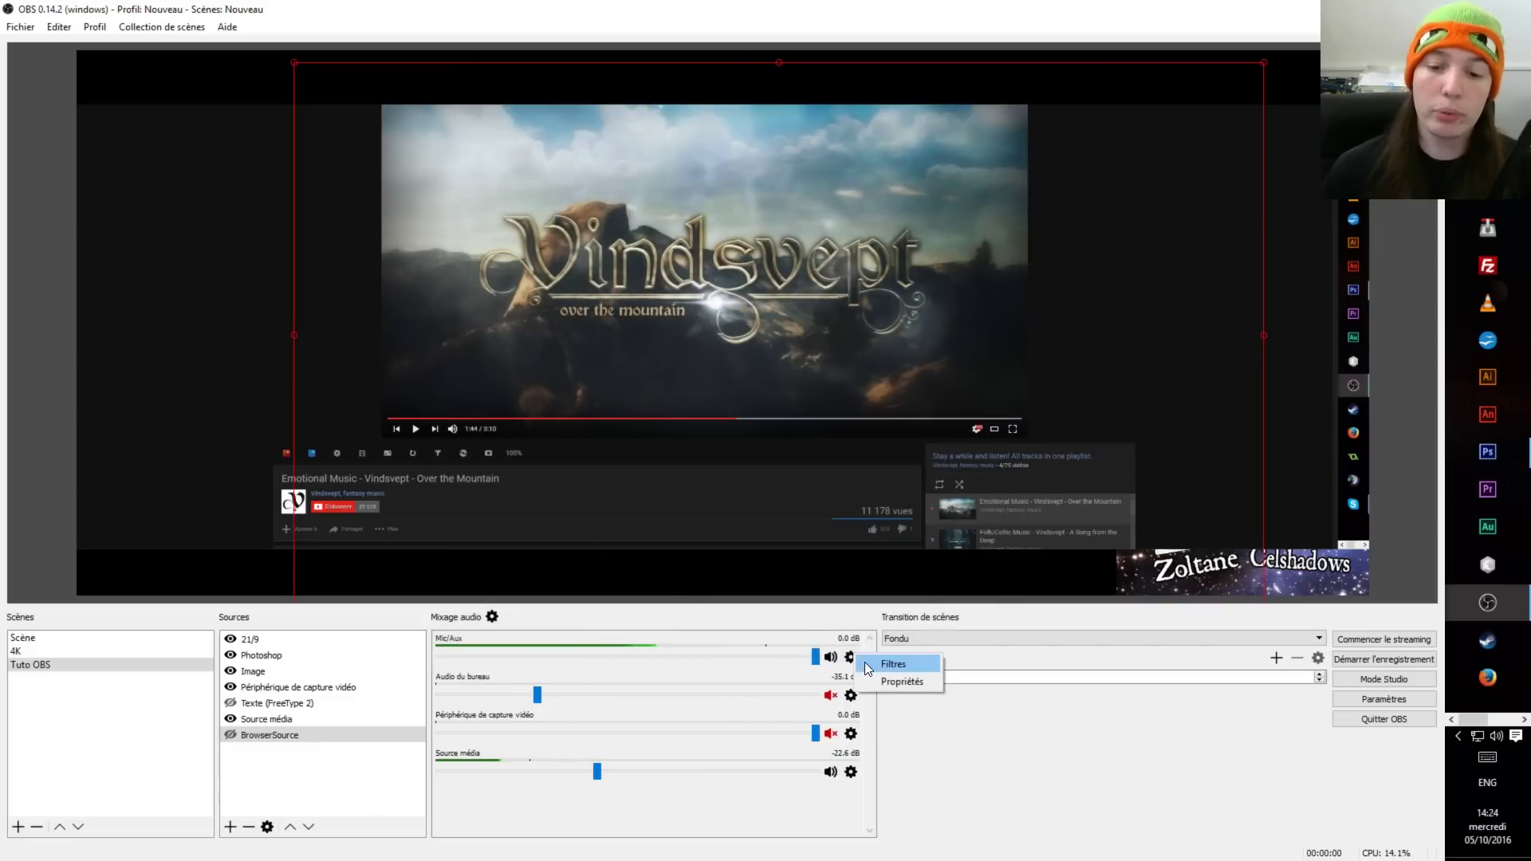
{"action": "left_click", "coordinate": [887, 663]}
{"action": "left_click", "coordinate": [400, 719]}
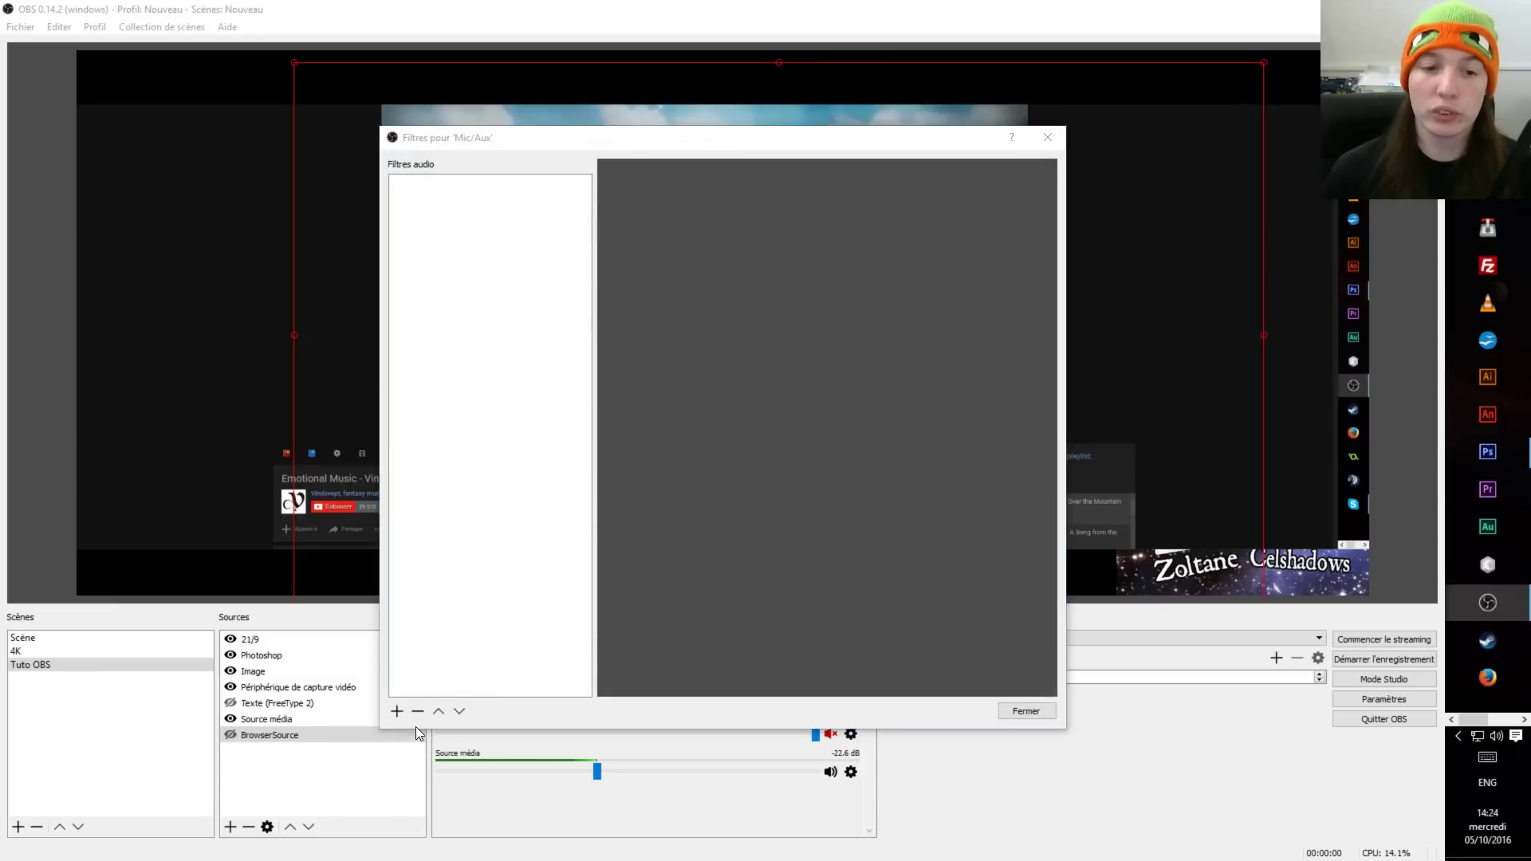
{"action": "left_click", "coordinate": [415, 726]}
{"action": "left_click", "coordinate": [675, 464]}
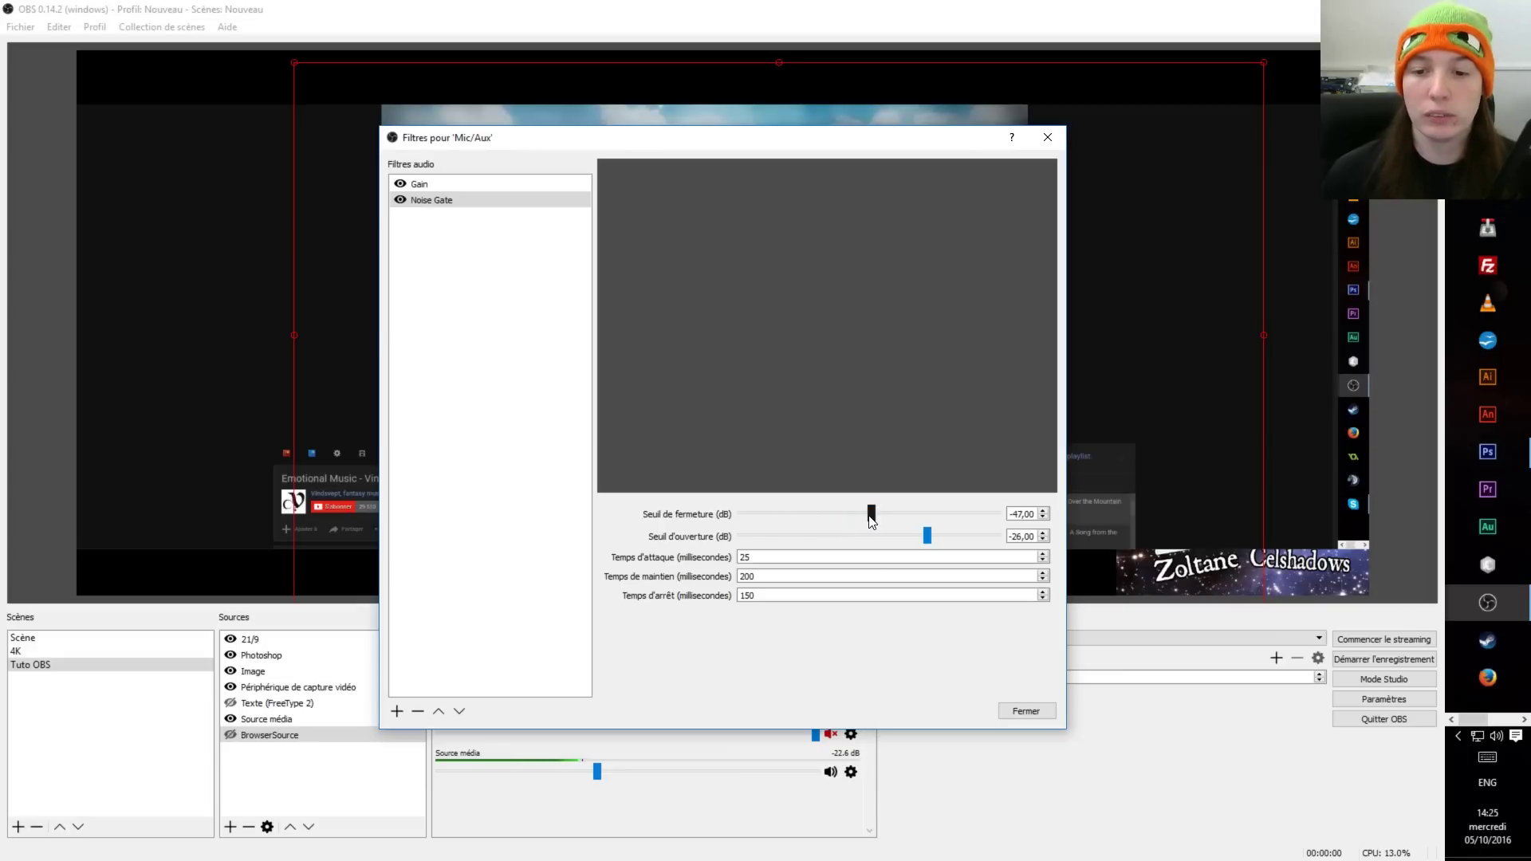
{"action": "scroll", "coordinate": [833, 513], "scroll_direction": "up", "scroll_amount": 2}
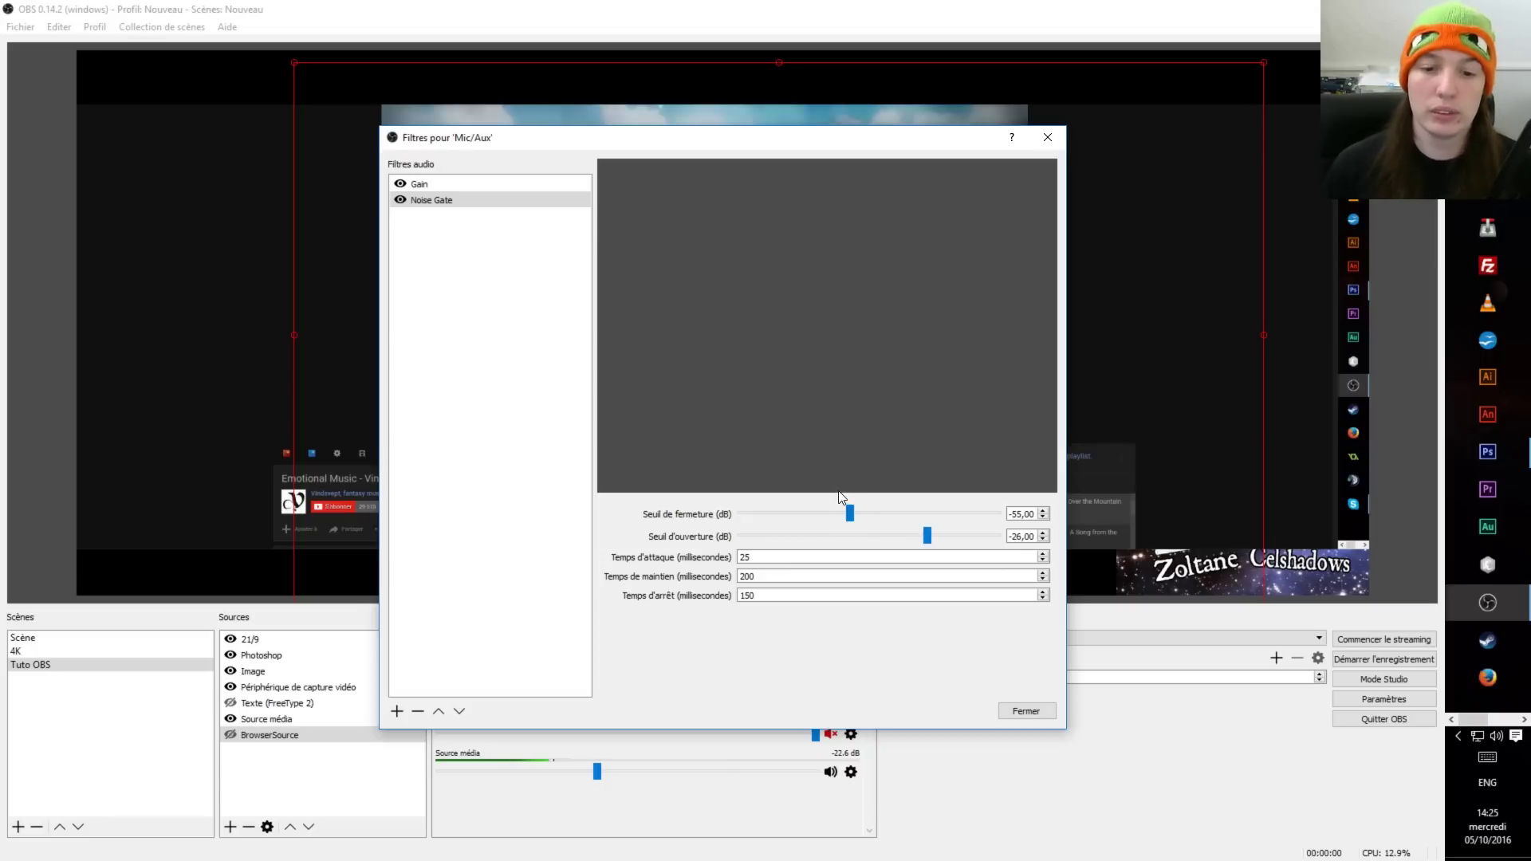
{"action": "left_click", "coordinate": [1050, 141]}
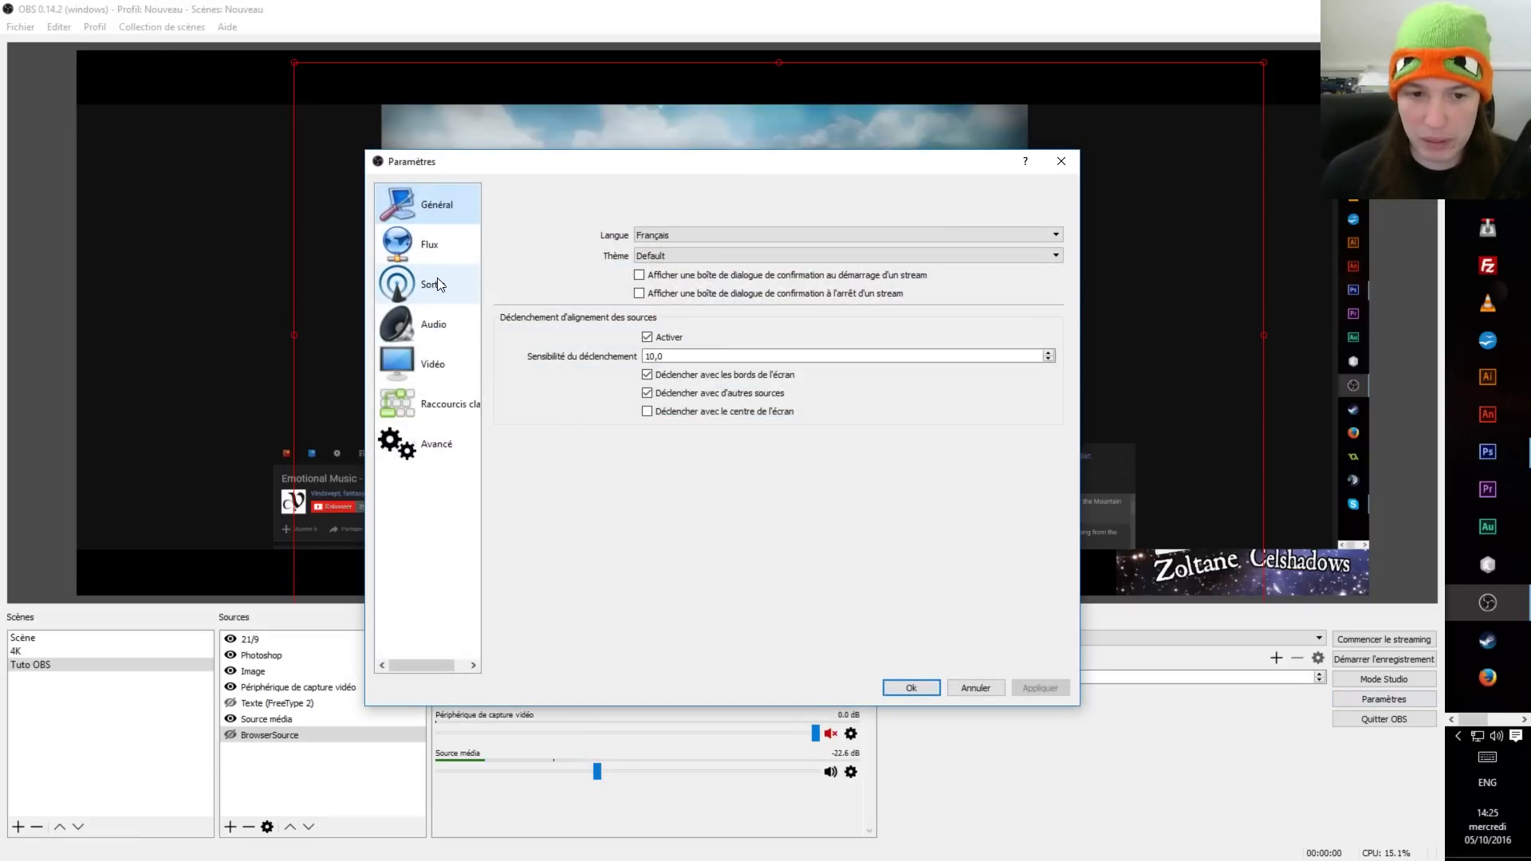
Step: Look over the video and audio settings, and bring up the Sortie settings
{"action": "left_click", "coordinate": [442, 363]}
{"action": "left_click", "coordinate": [442, 316]}
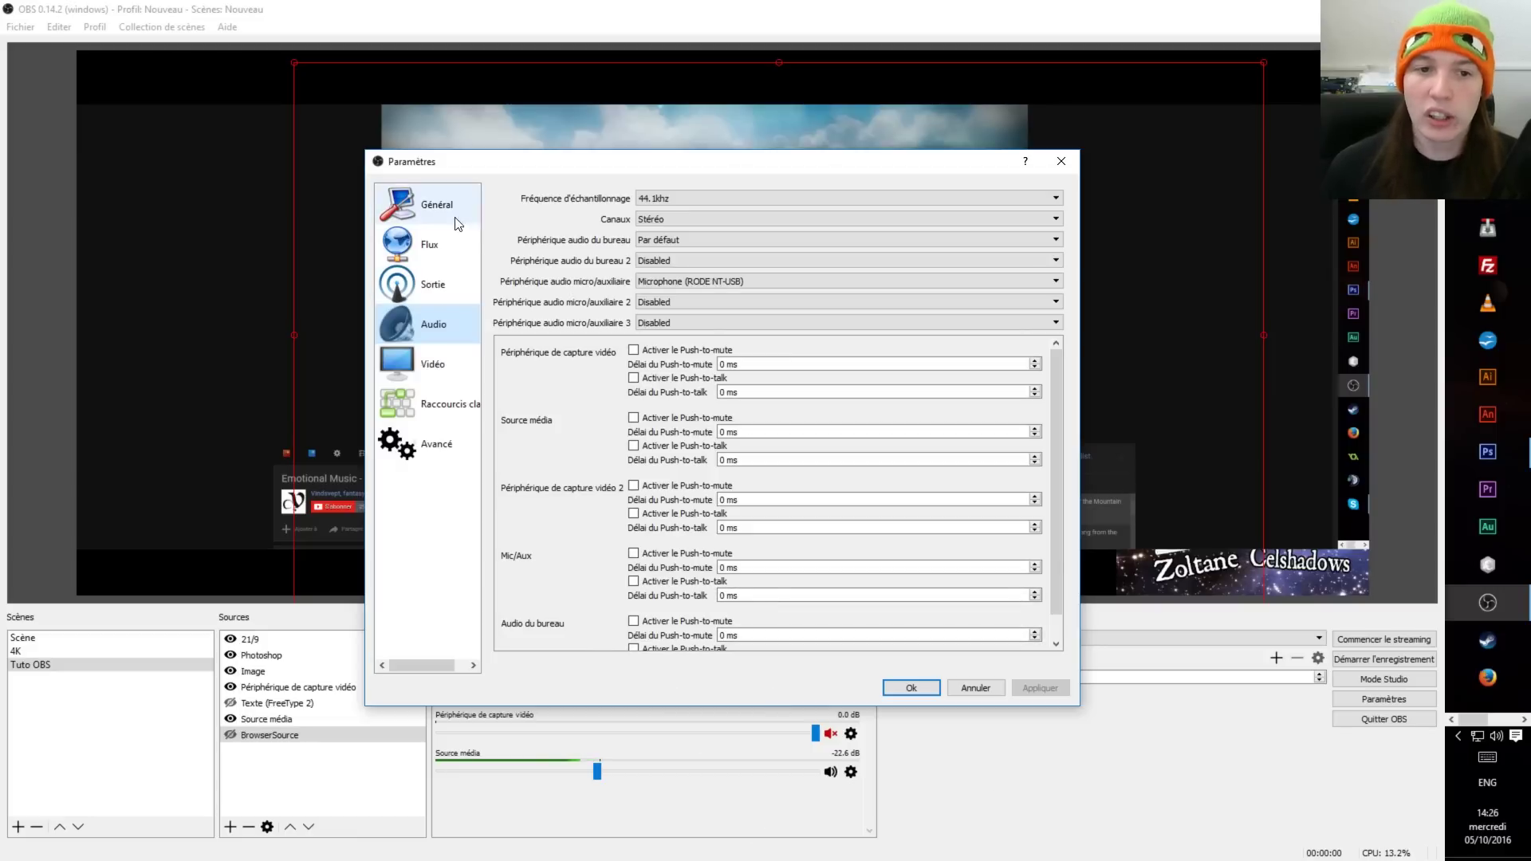
{"action": "left_click", "coordinate": [461, 284]}
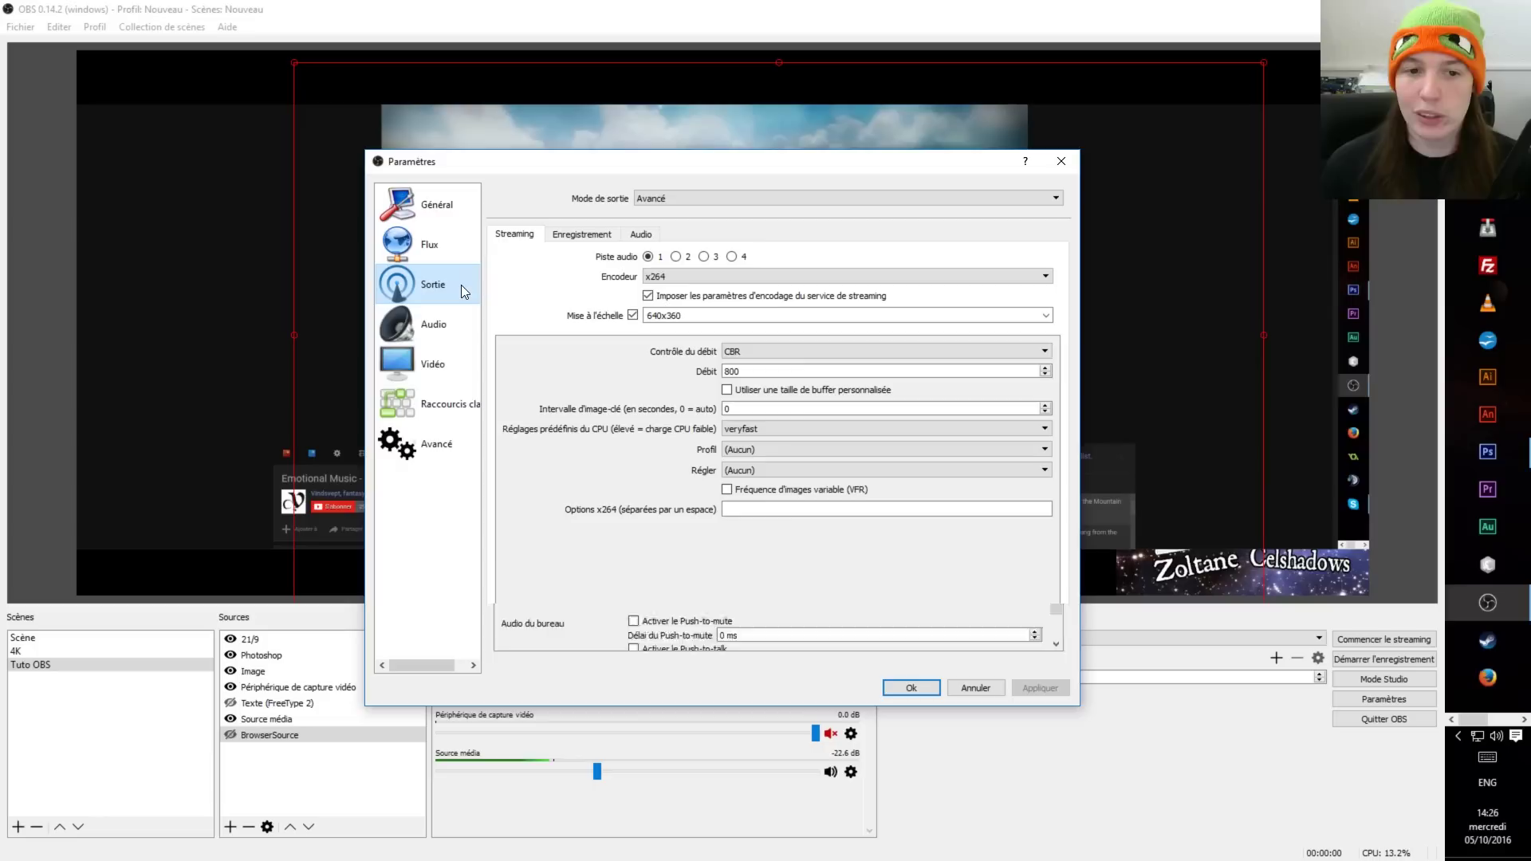
Step: Switch the output mode to Simple to view its options, and return it to Avancé
{"action": "left_click", "coordinate": [673, 200]}
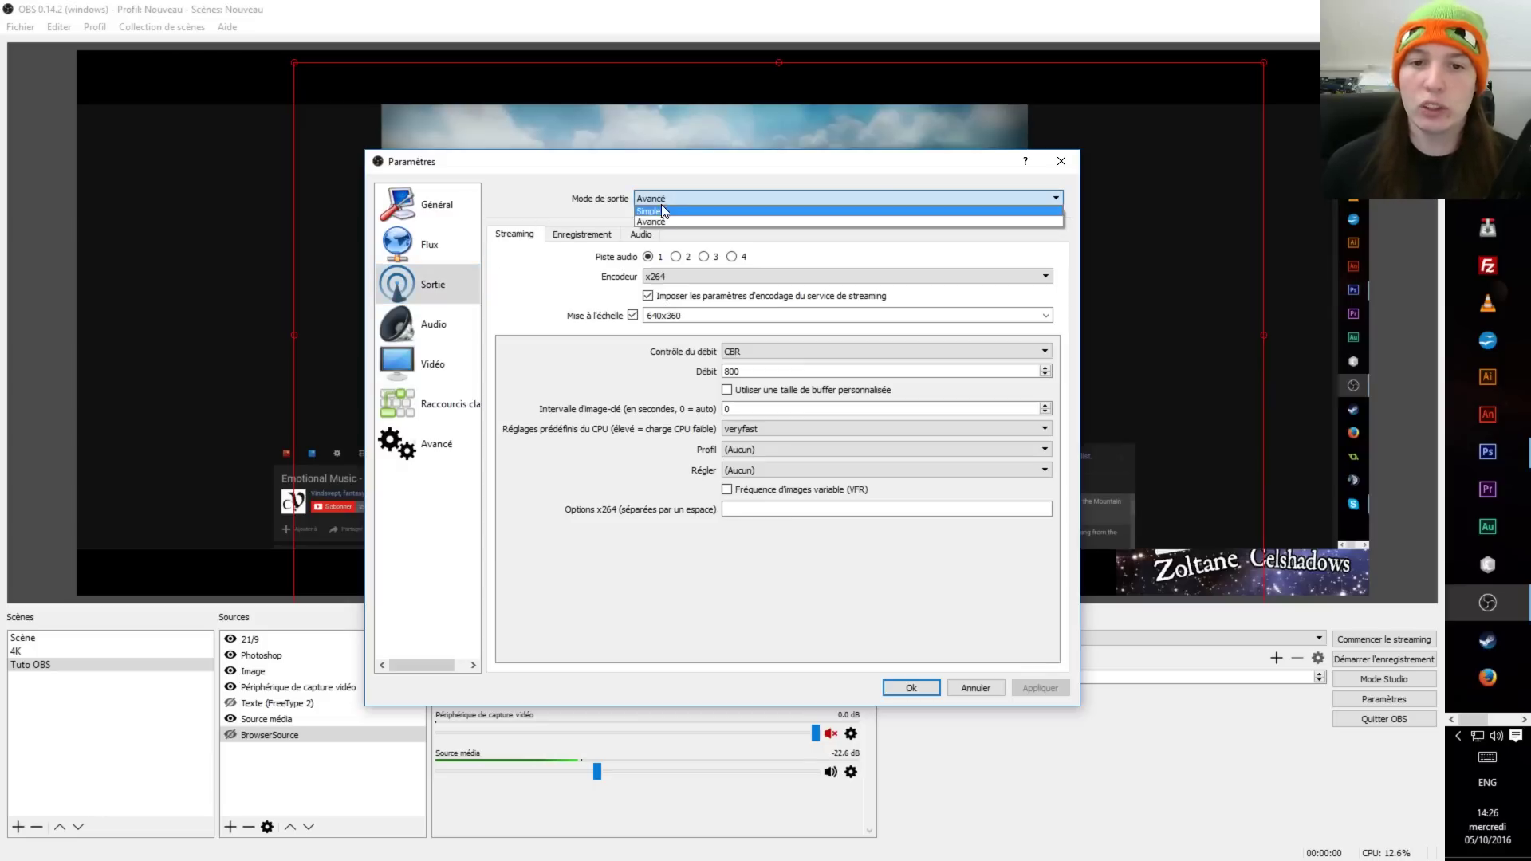
{"action": "left_click", "coordinate": [657, 209]}
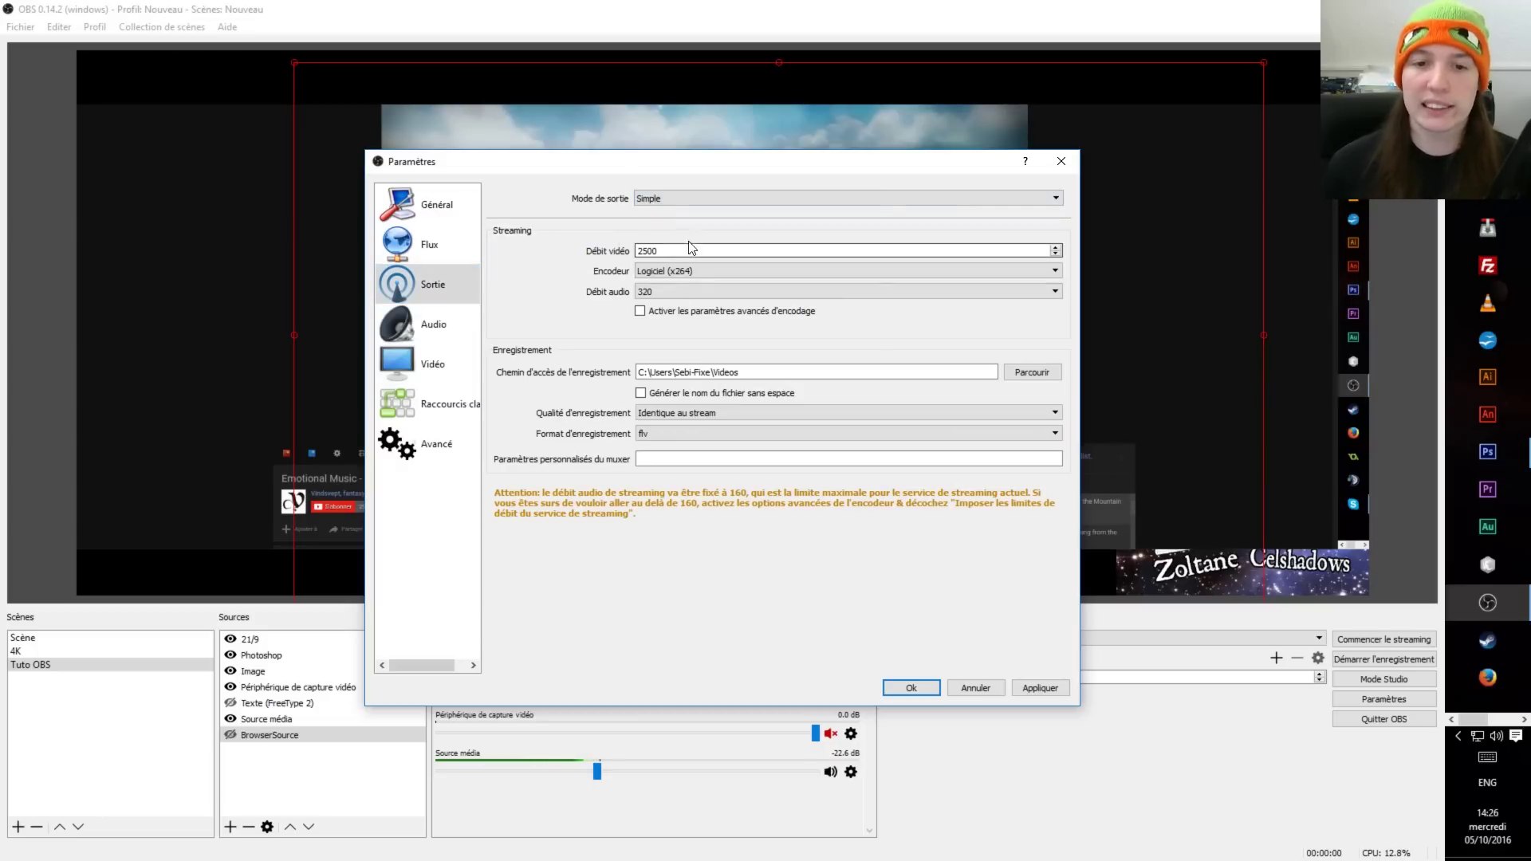
{"action": "left_click", "coordinate": [679, 193]}
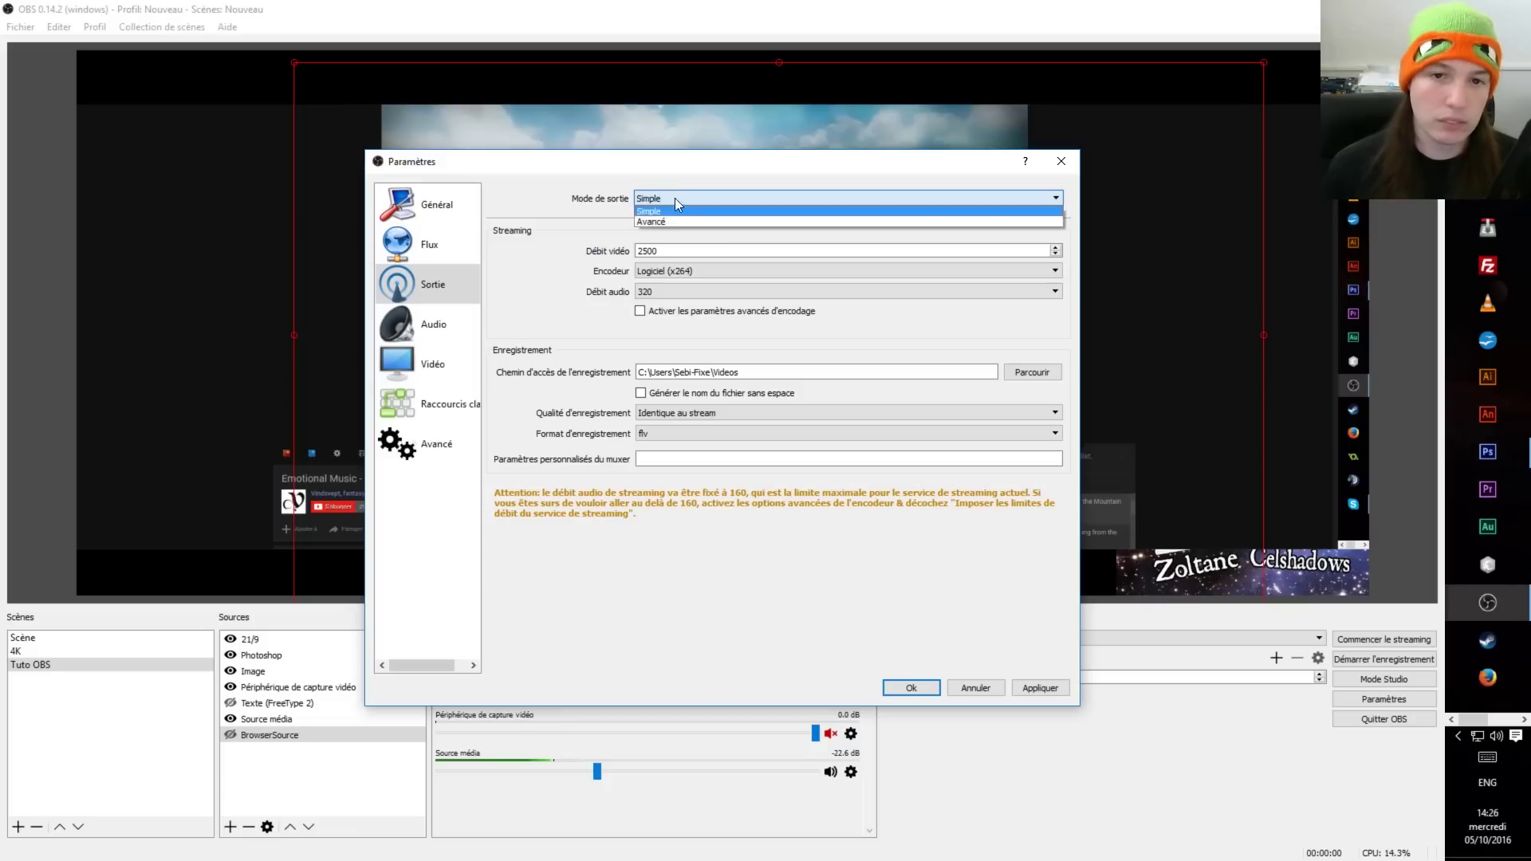
{"action": "left_click", "coordinate": [653, 217]}
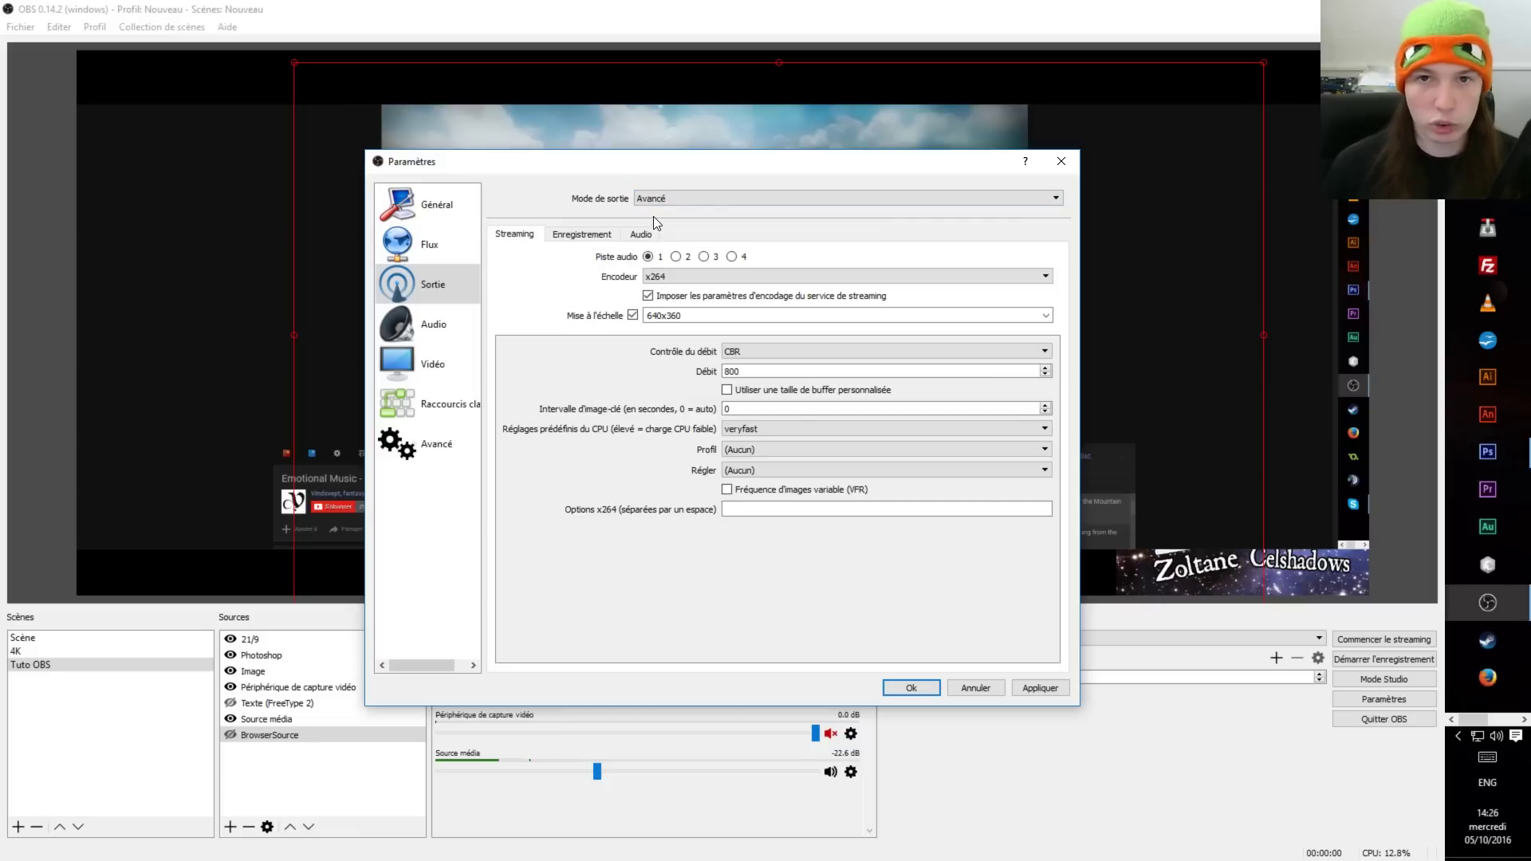
Step: Set the recording type to Sortie personnalisée (FFmpeg), with Sortie vers un fichier as the FFmpeg output type
{"action": "left_click", "coordinate": [582, 239]}
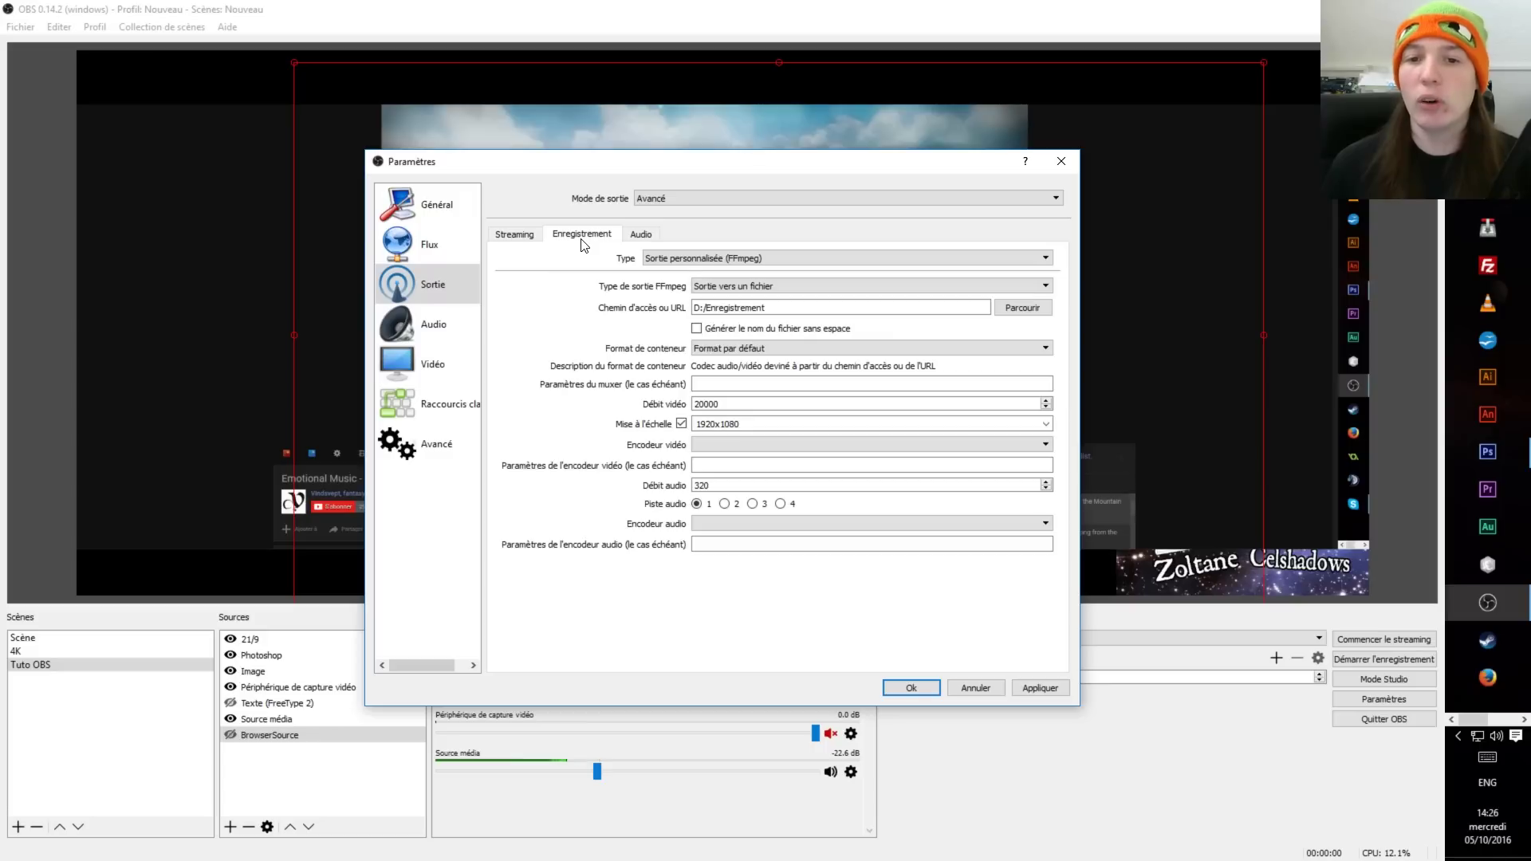
{"action": "left_click", "coordinate": [657, 259]}
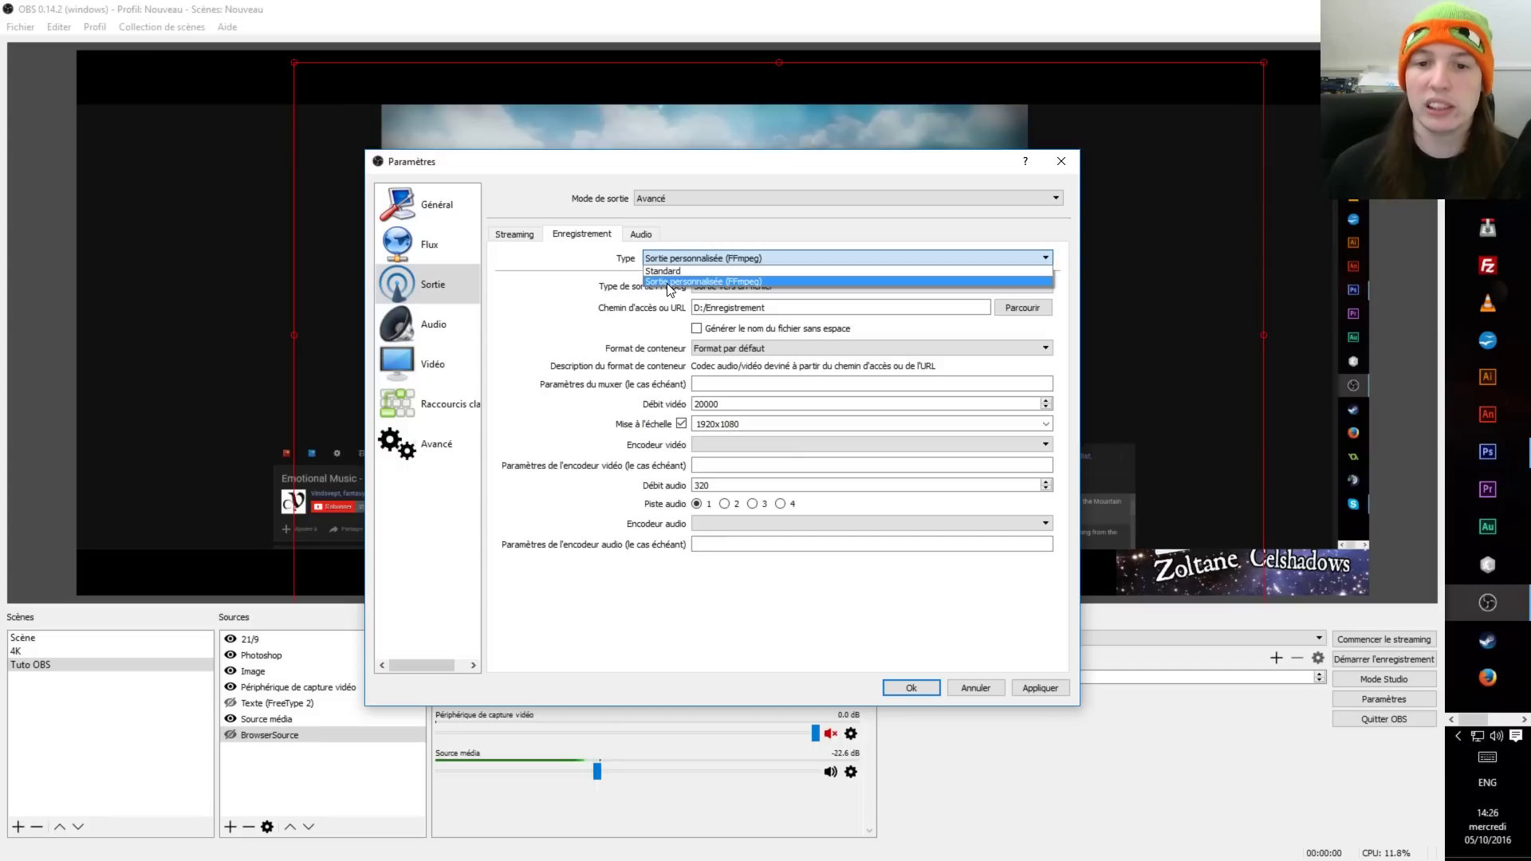
{"action": "left_click", "coordinate": [667, 283]}
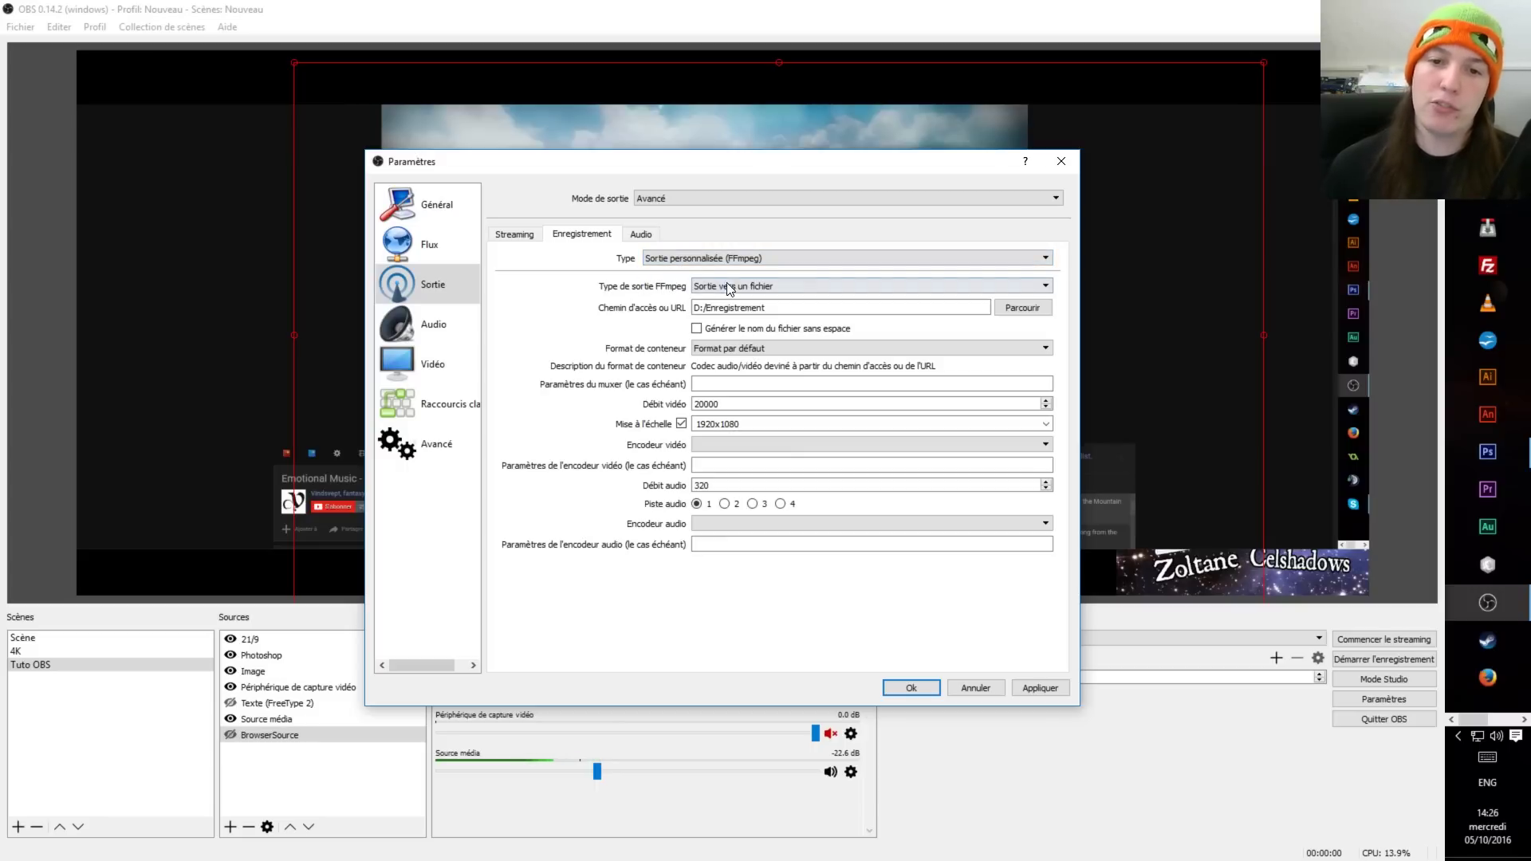
{"action": "left_click", "coordinate": [725, 288]}
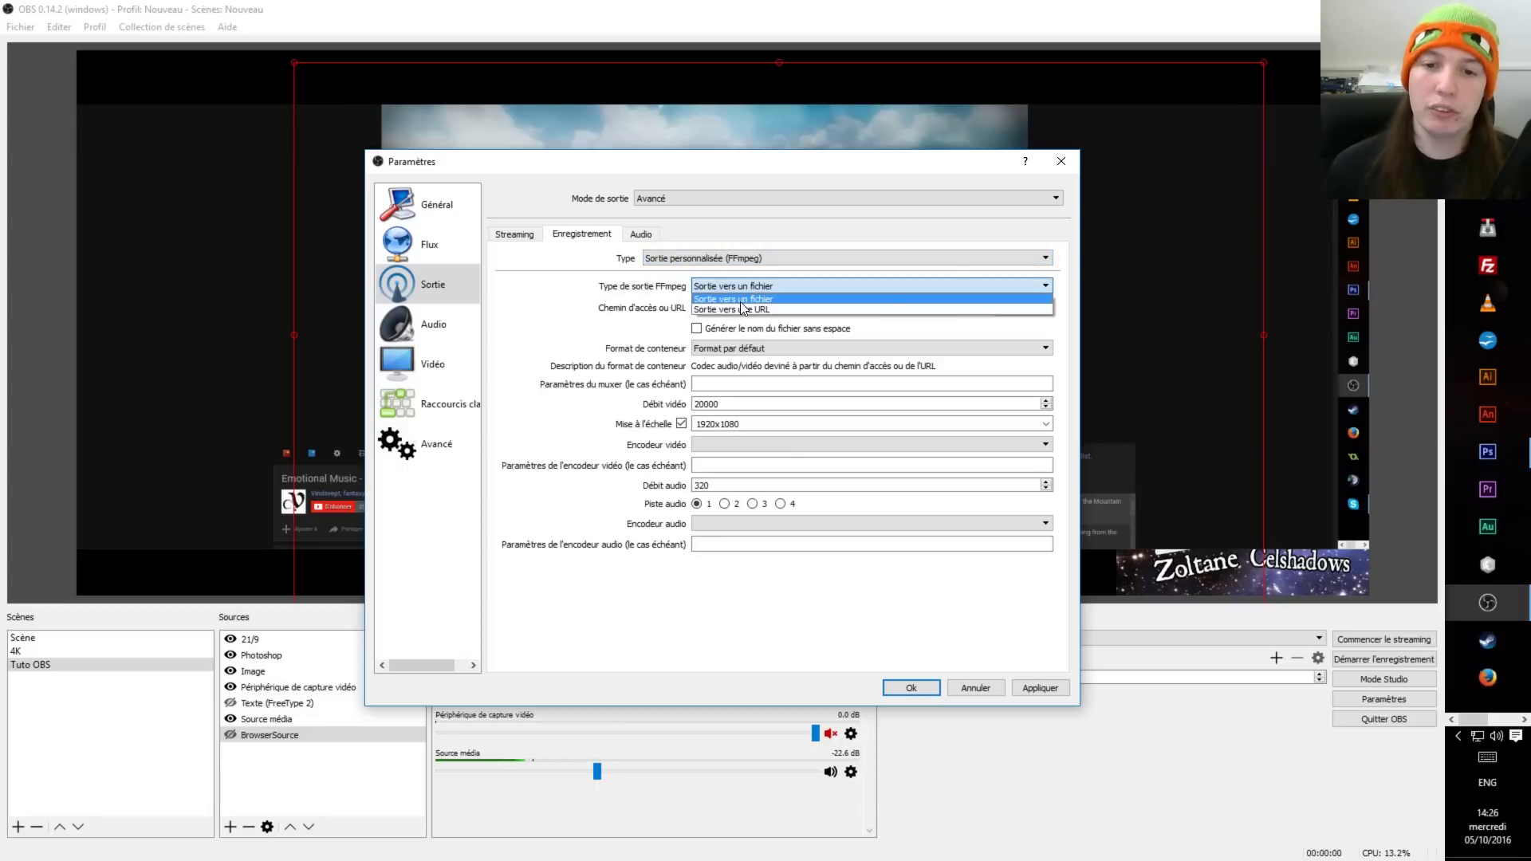
{"action": "left_click", "coordinate": [731, 286]}
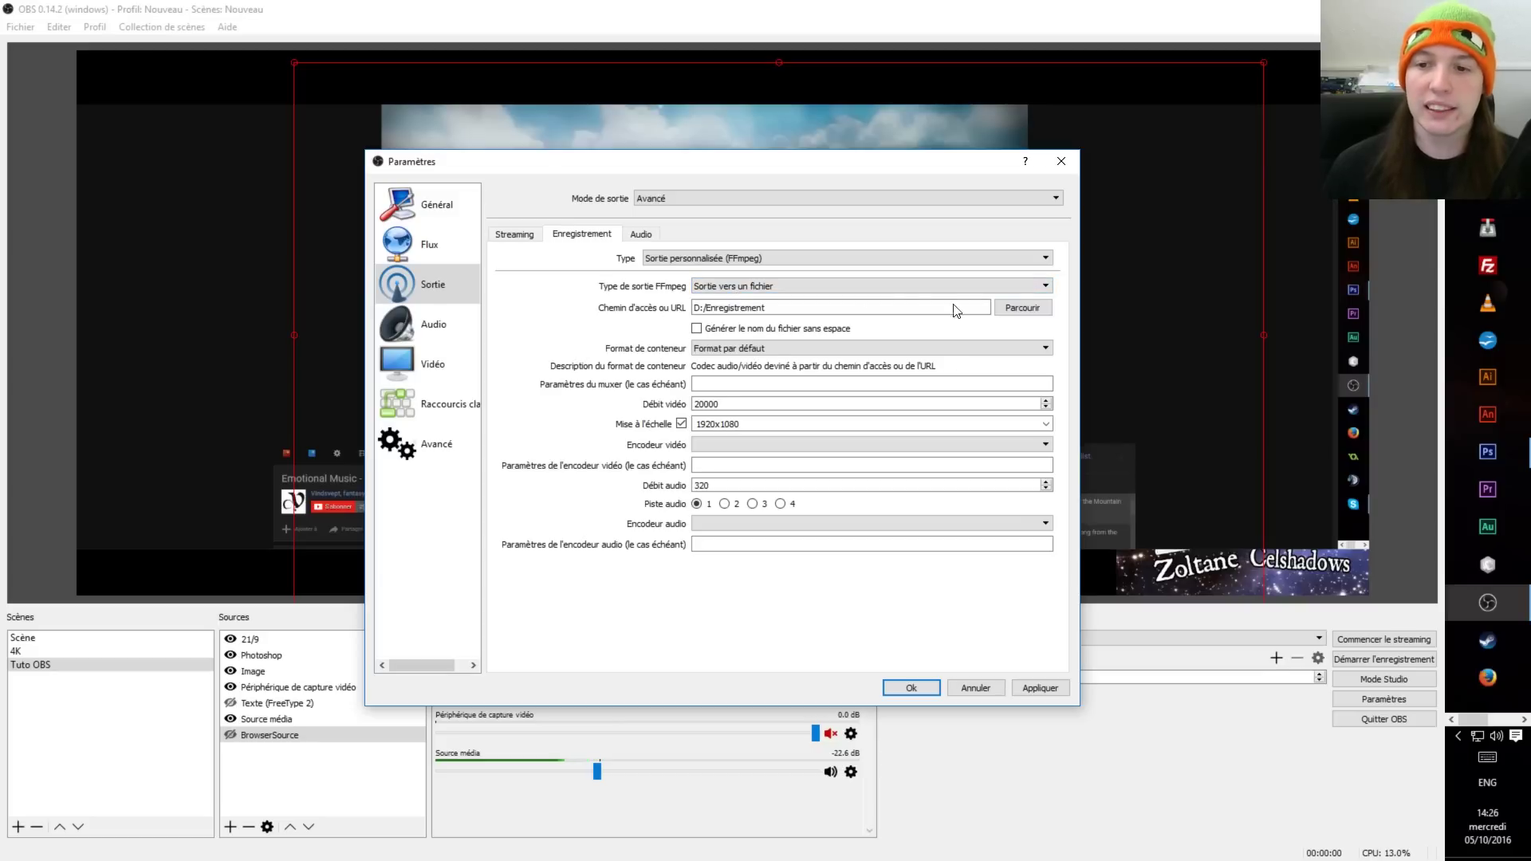
Step: Browse for a recording folder without picking one, and select Format par défaut as the recording's container format
{"action": "left_click", "coordinate": [1012, 310]}
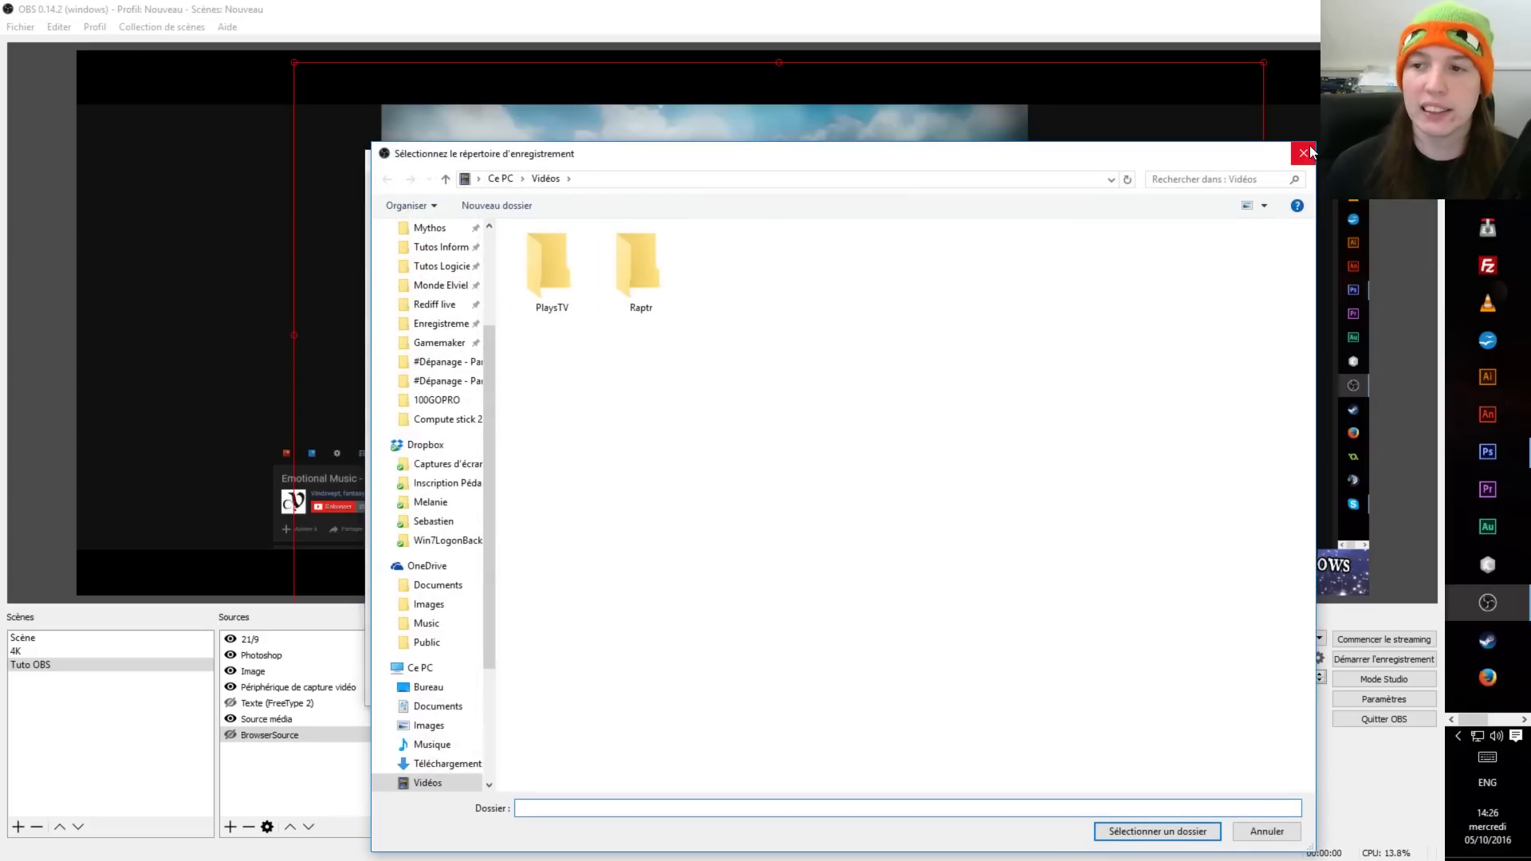
{"action": "left_click", "coordinate": [1303, 153]}
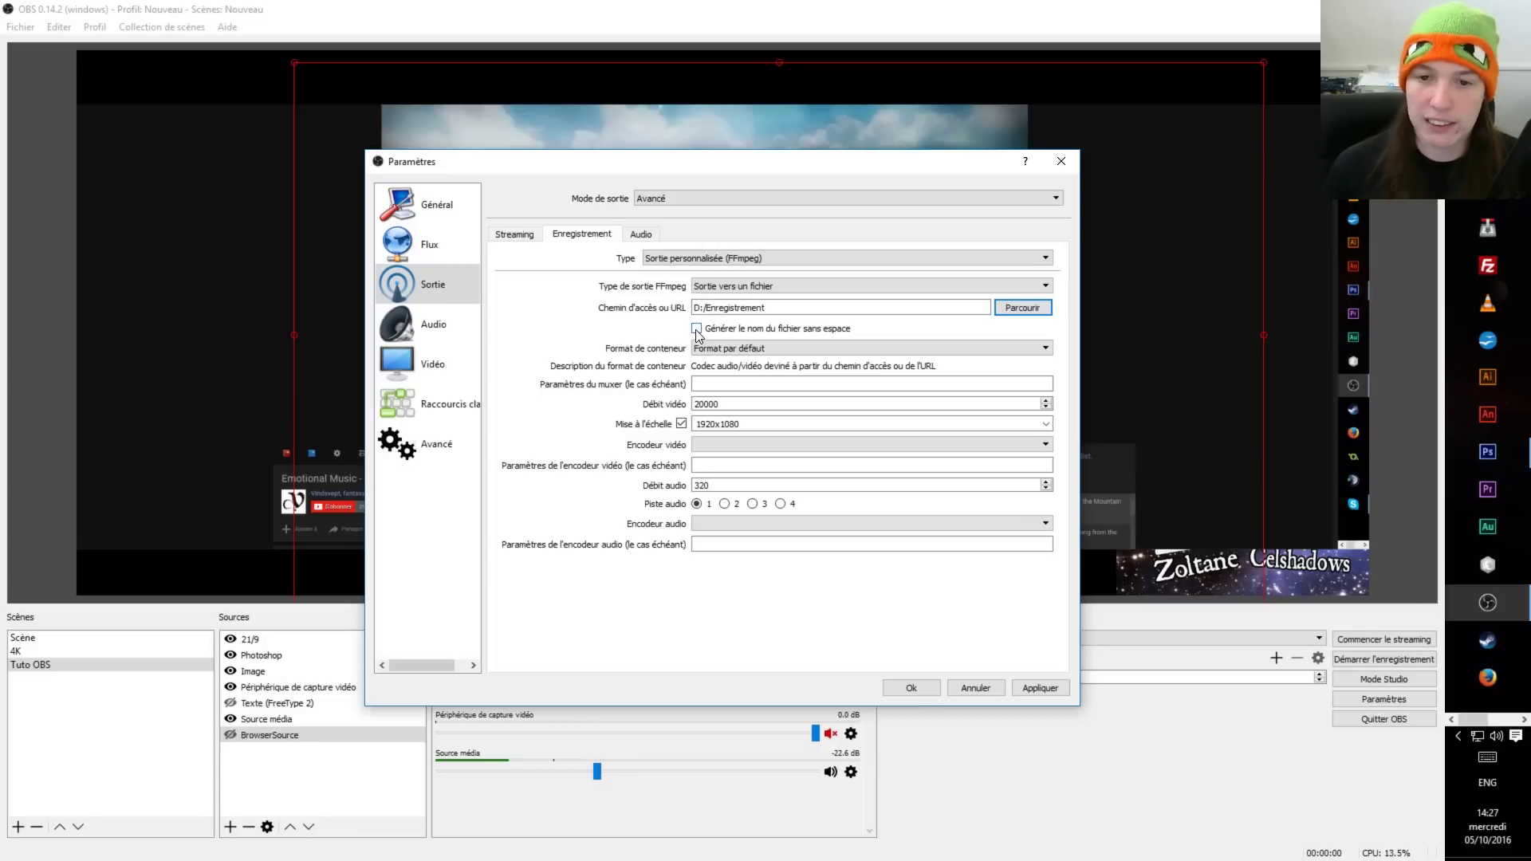
{"action": "left_click", "coordinate": [713, 350]}
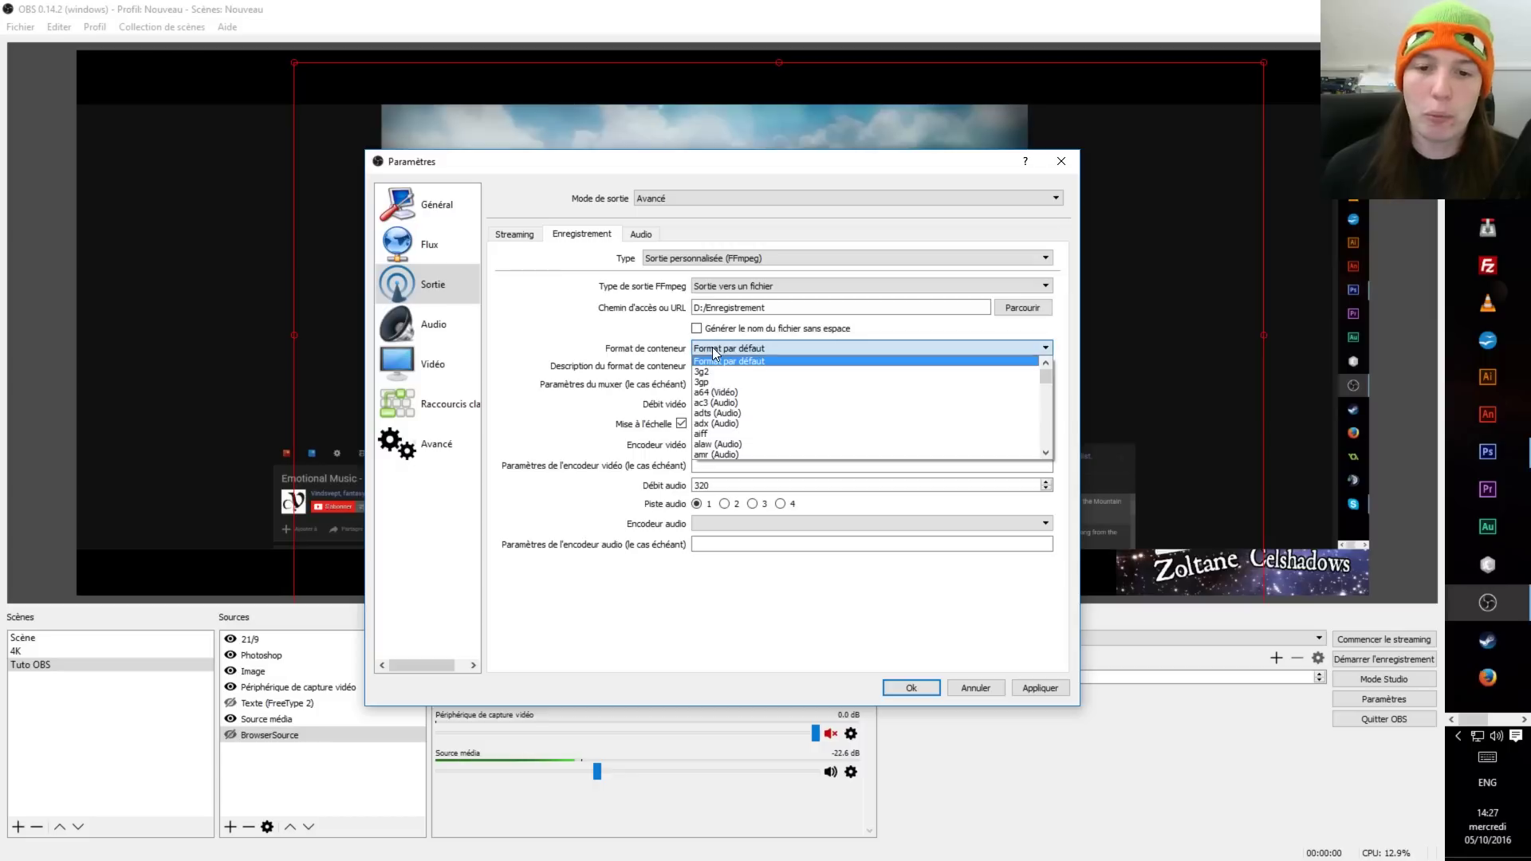
{"action": "left_click", "coordinate": [725, 360]}
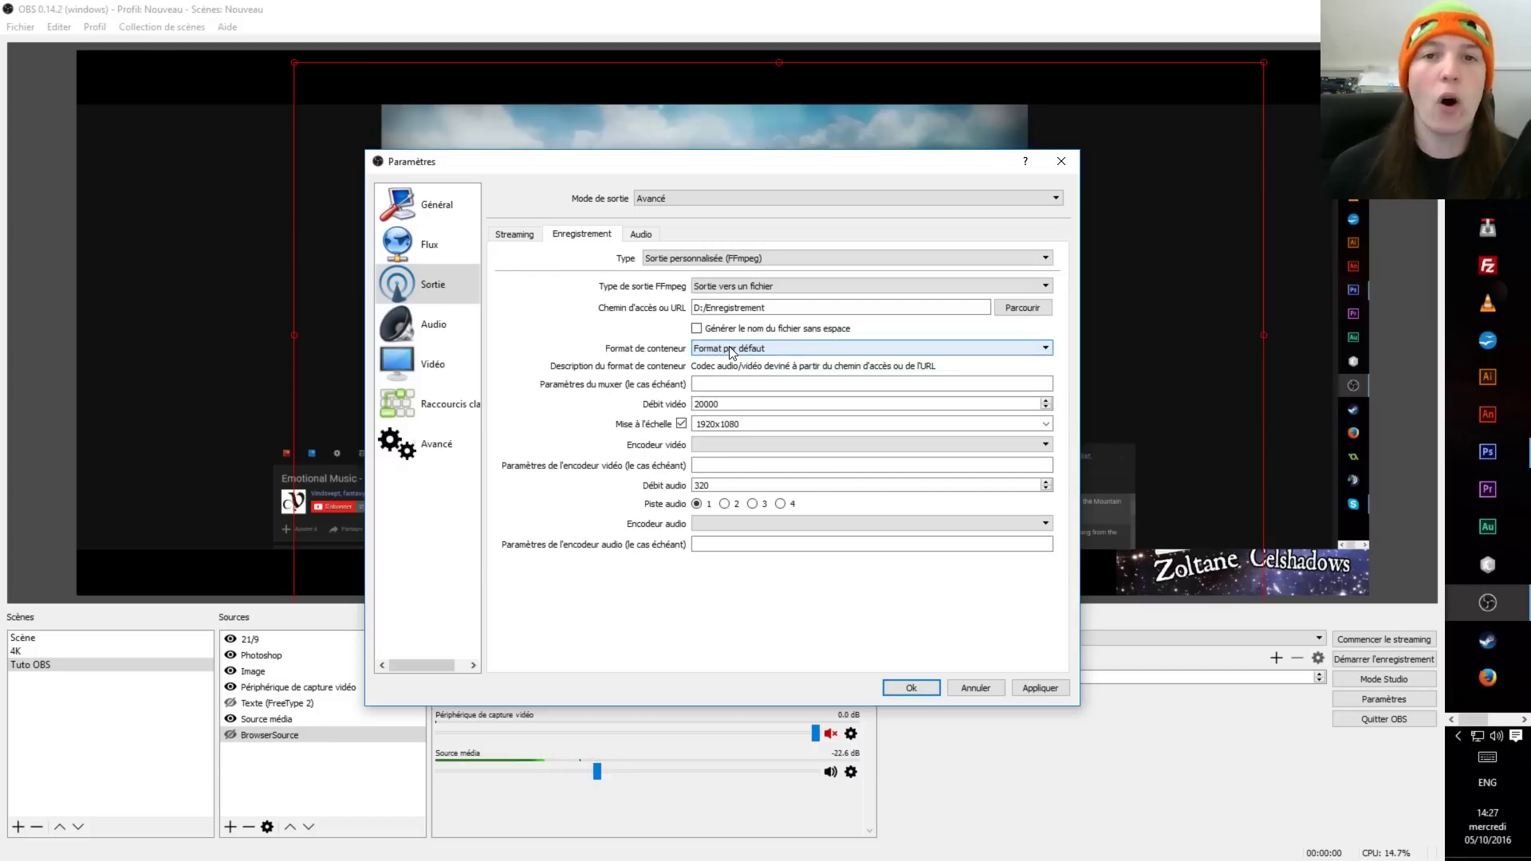
{"action": "left_click", "coordinate": [730, 349]}
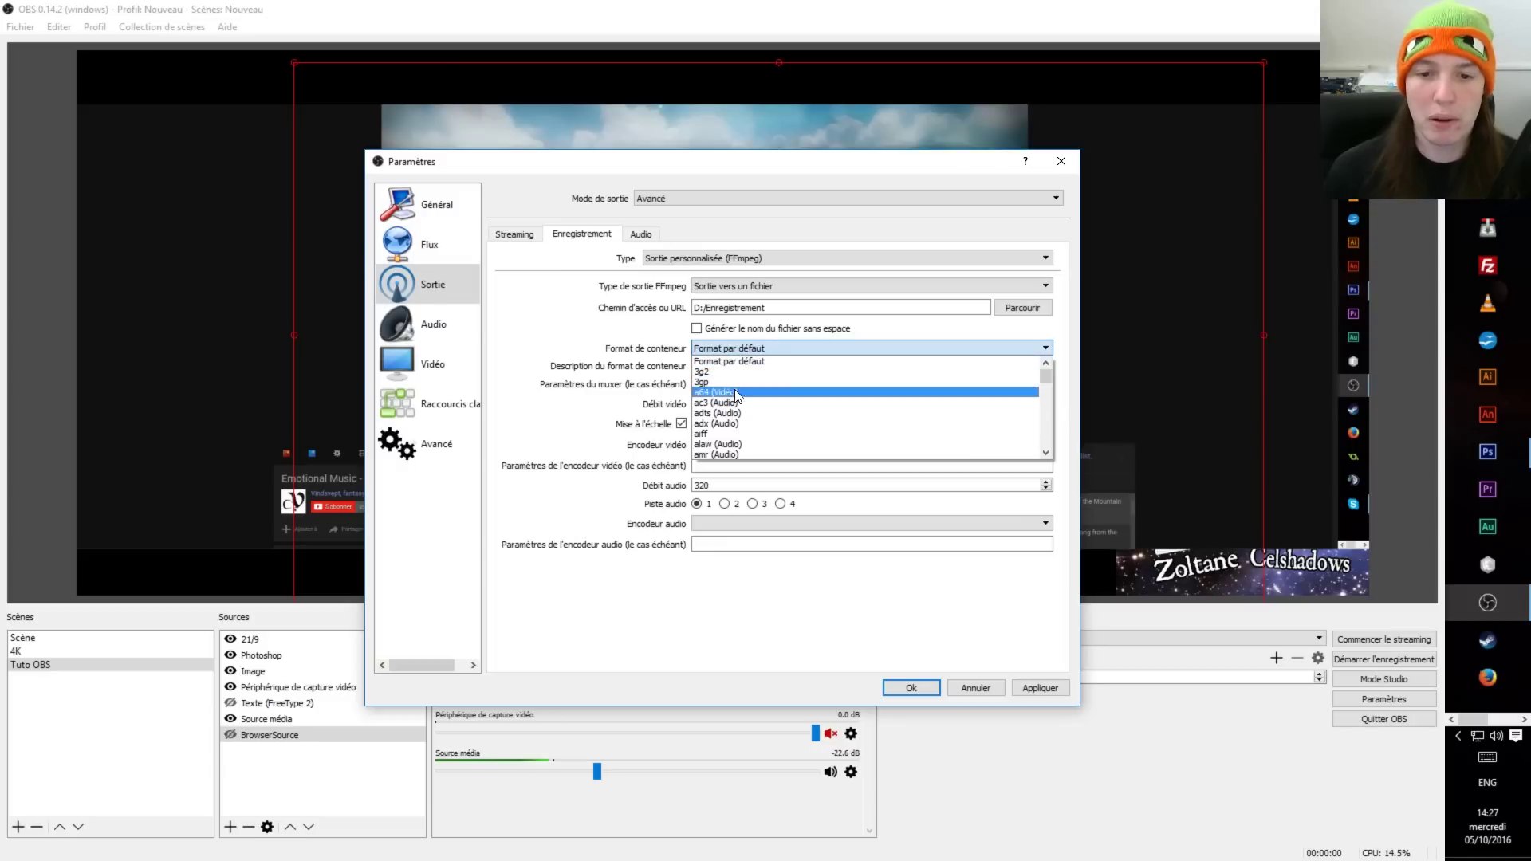
{"action": "left_click", "coordinate": [725, 361]}
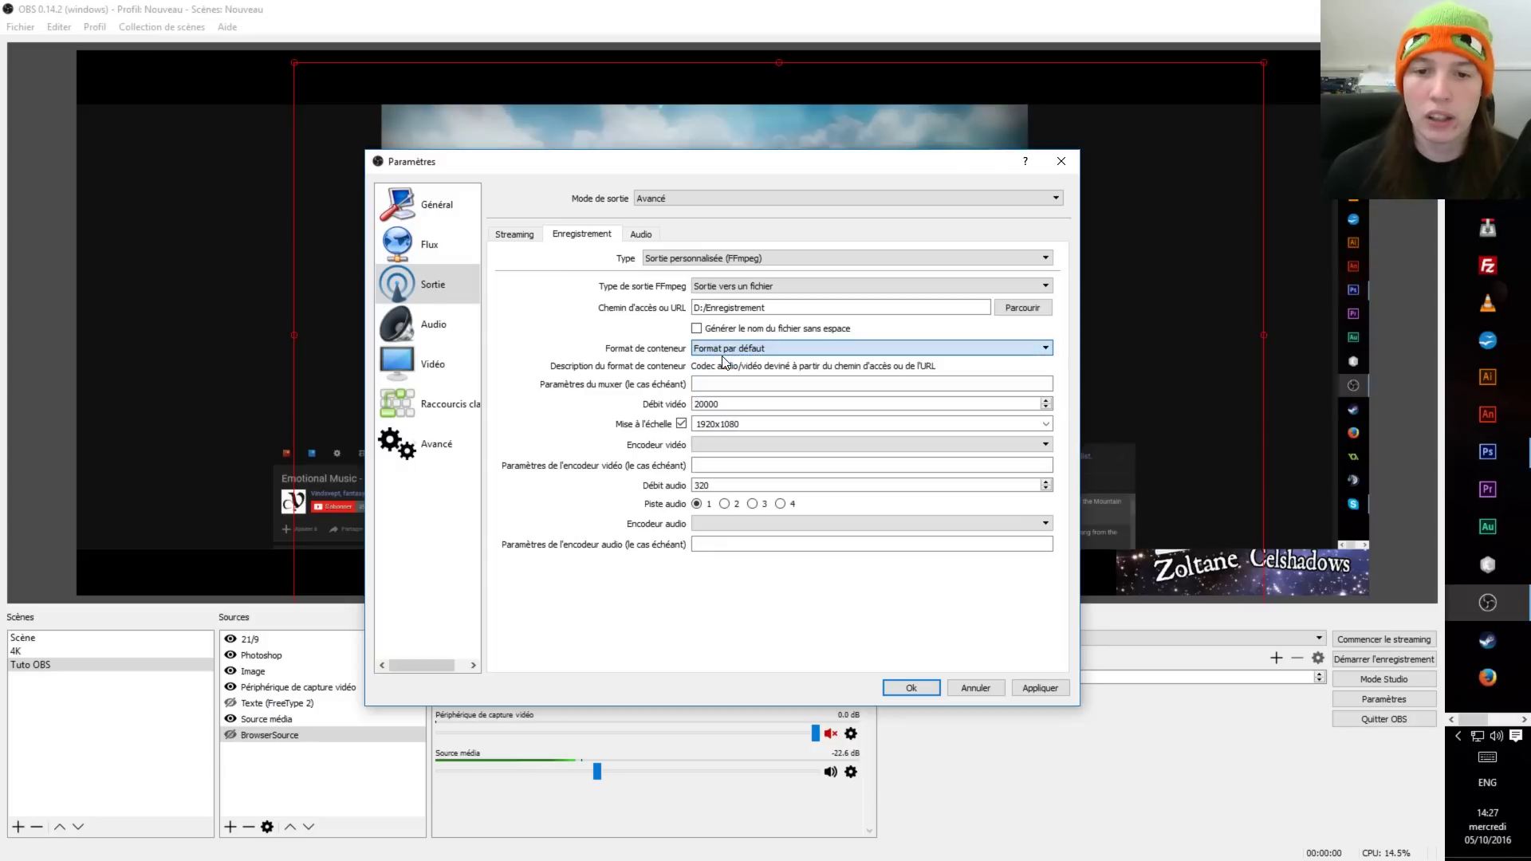
Step: Turn off Mise à l'échelle for the recording, keep Débit vidéo at 20000, and check the video encoder choice
{"action": "double_click", "coordinate": [719, 401]}
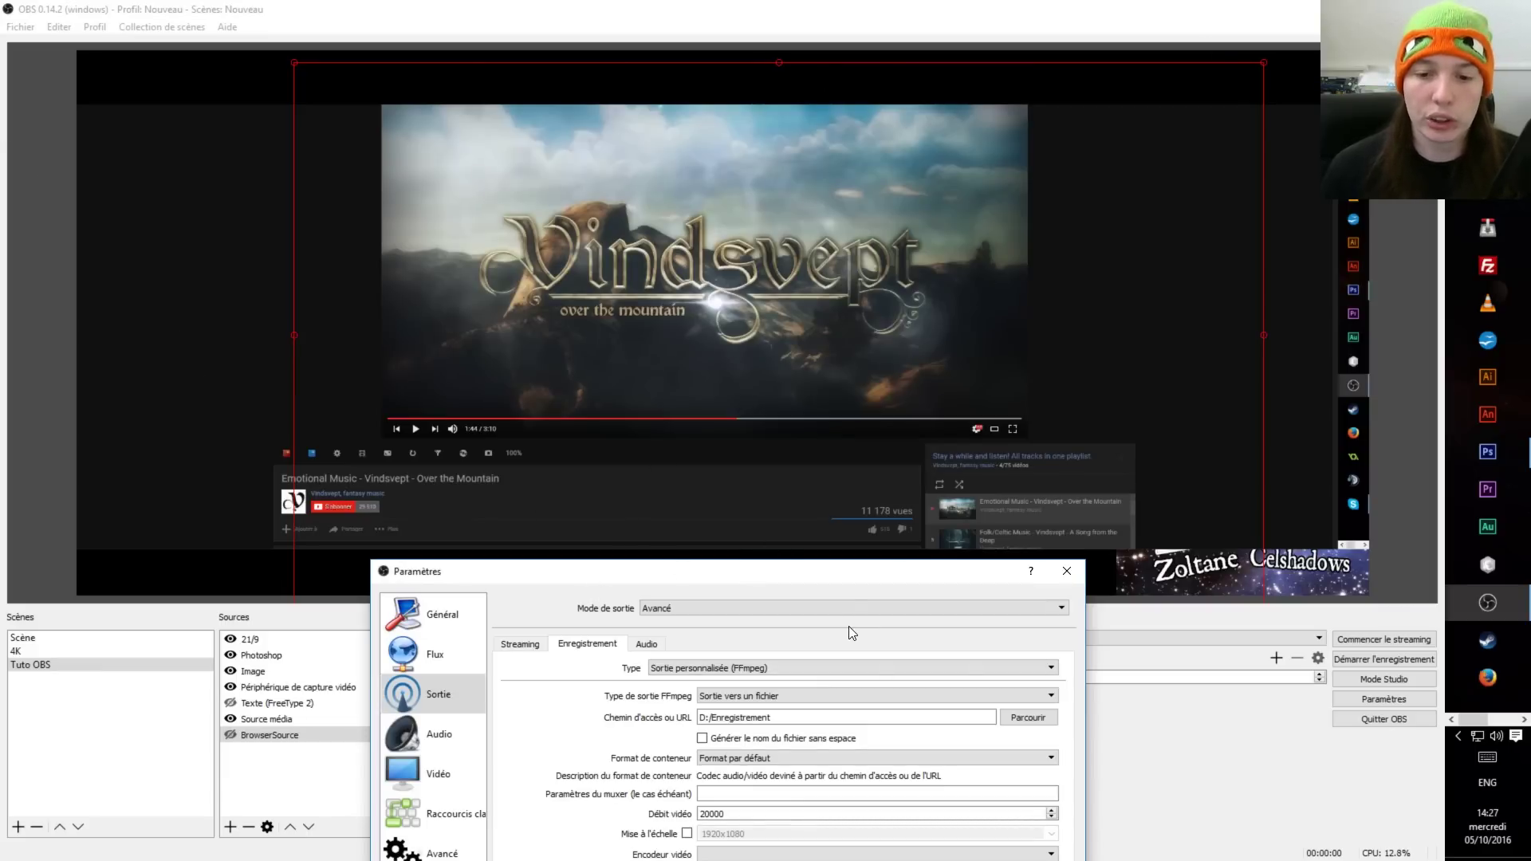
{"action": "left_click_drag", "start_coordinate": [845, 587], "coordinate": [838, 327]}
{"action": "left_click_drag", "start_coordinate": [708, 556], "coordinate": [691, 551]}
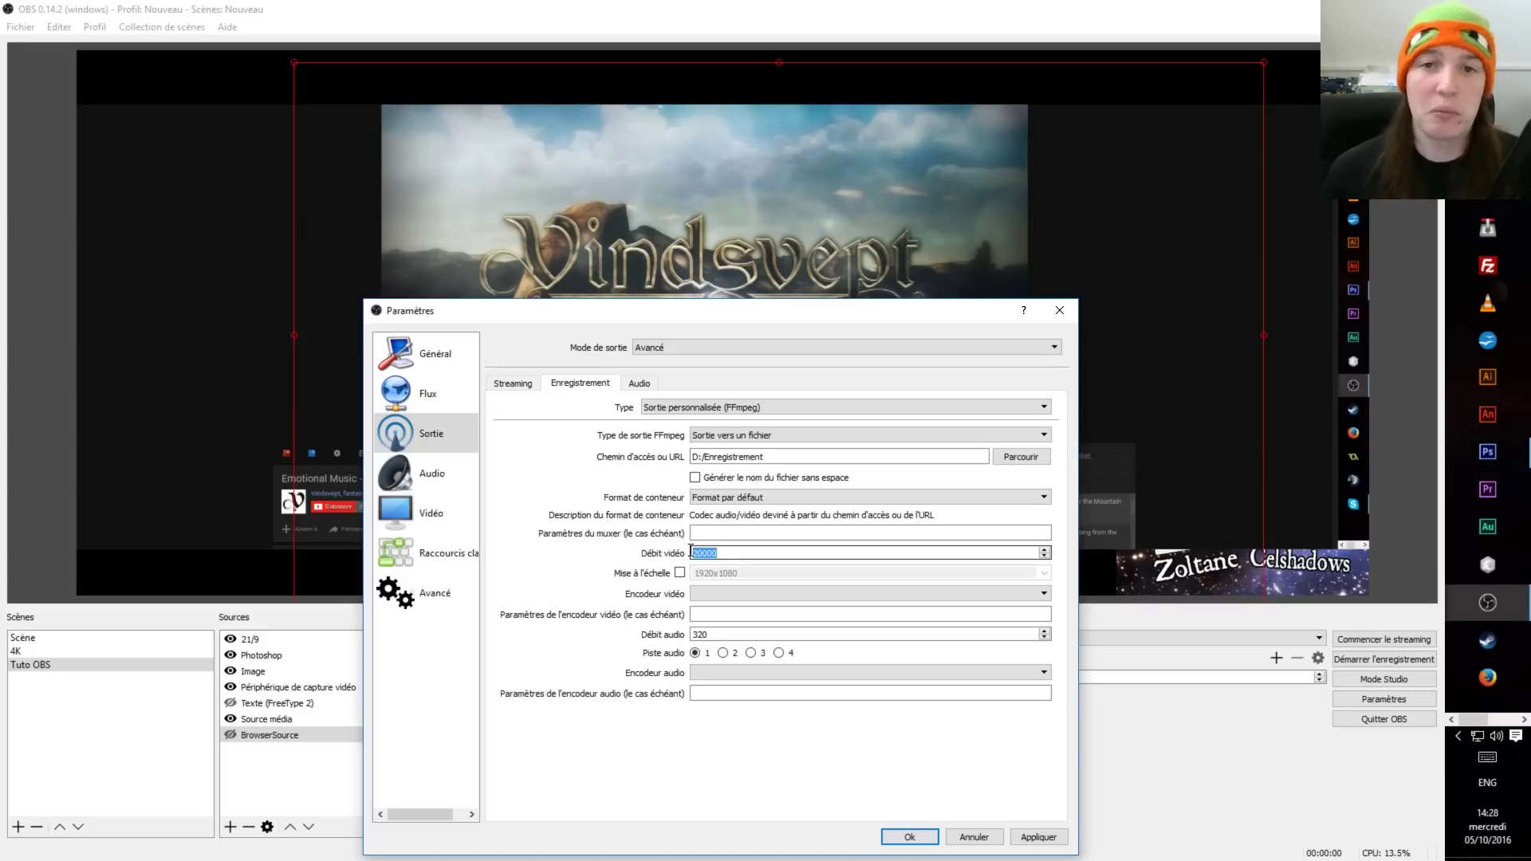
{"action": "left_click", "coordinate": [718, 552]}
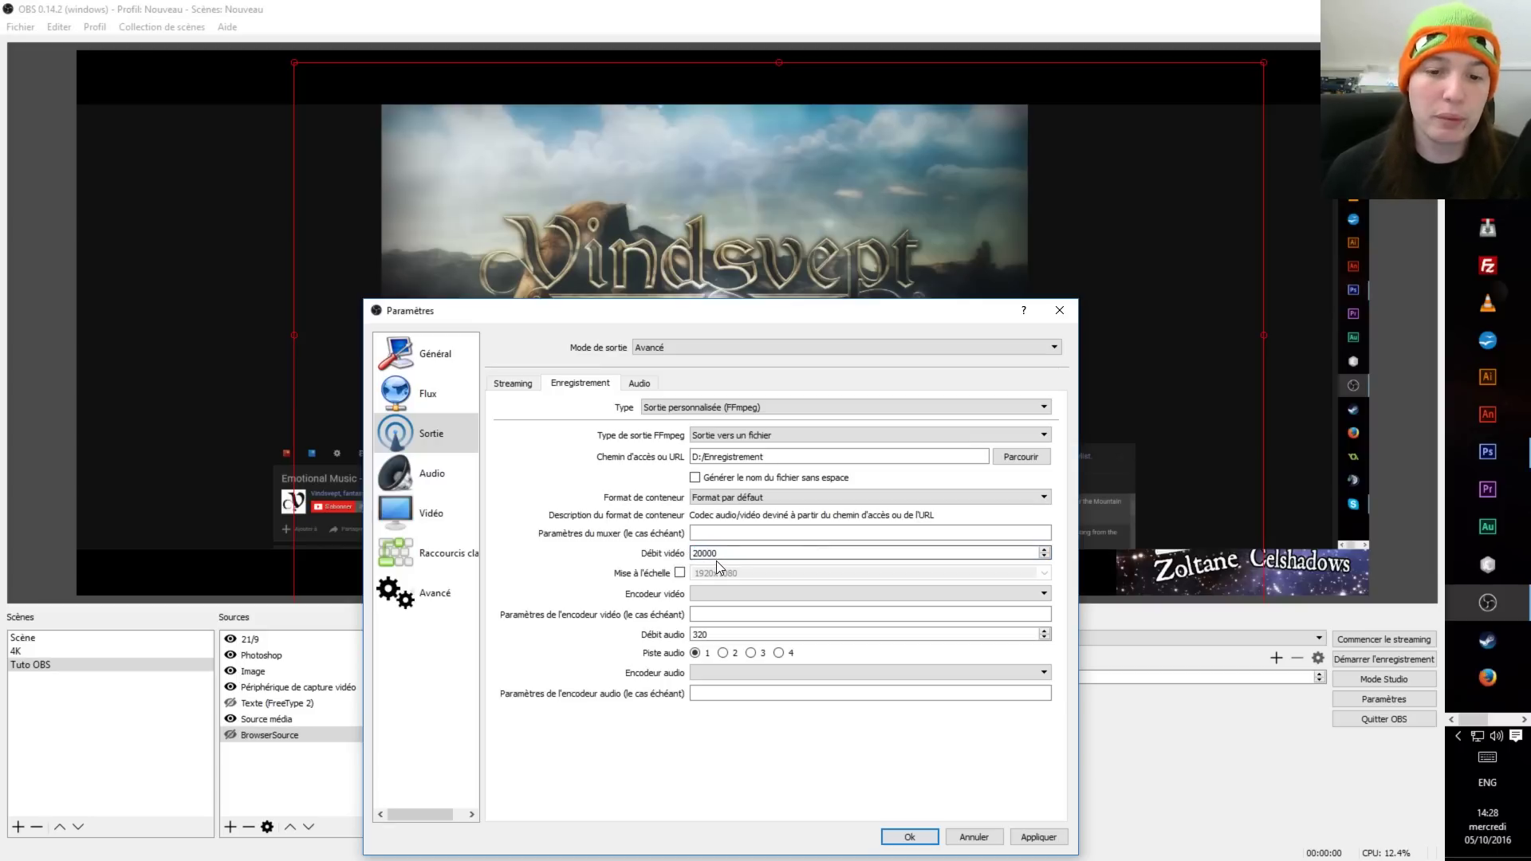
{"action": "left_click", "coordinate": [710, 598]}
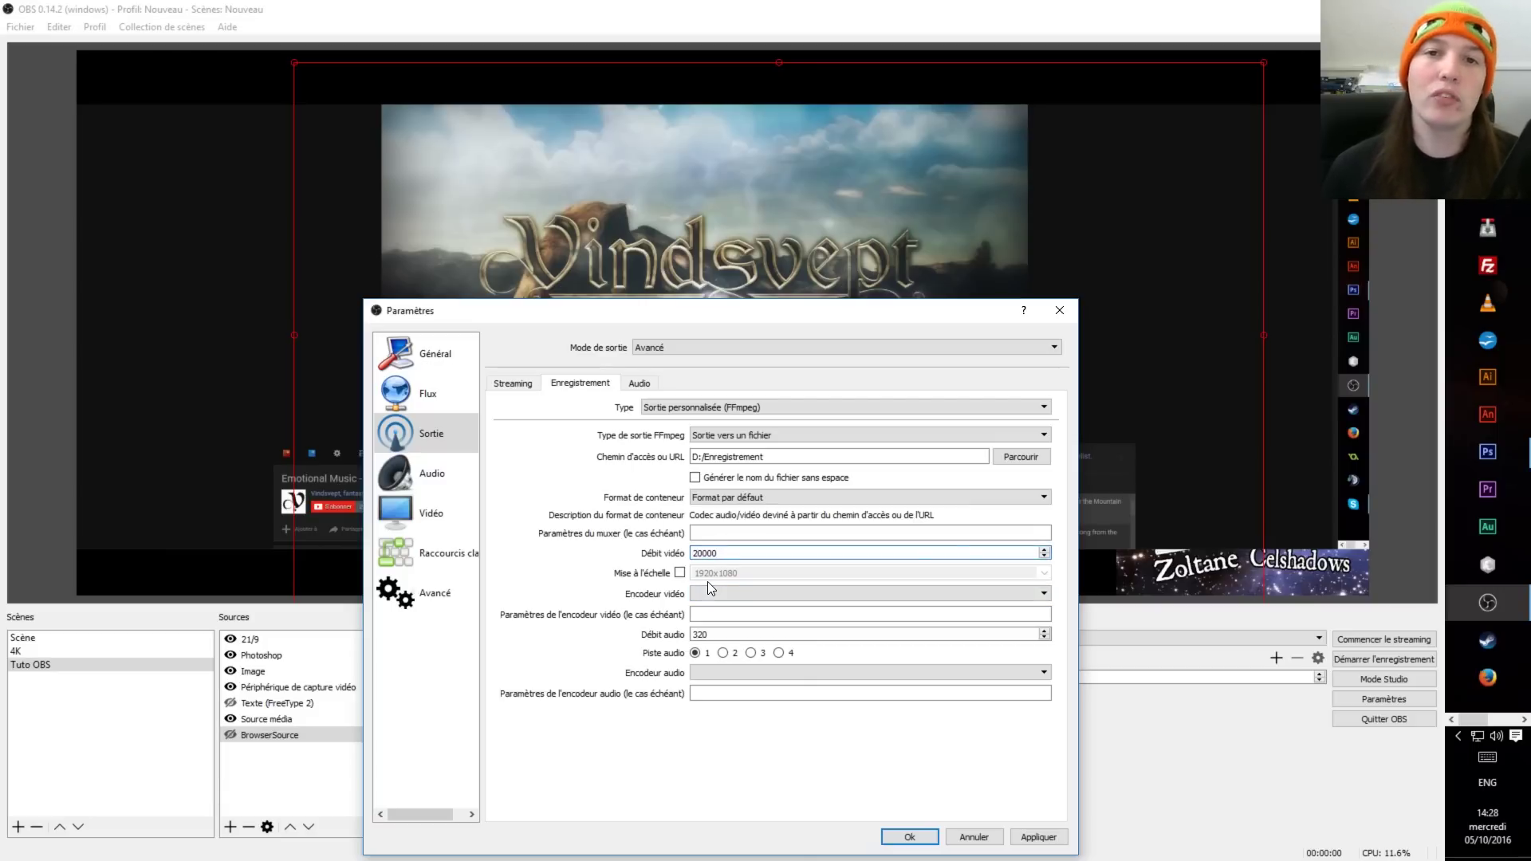
Step: Set the recording's Débit vidéo to 10000 and turn on Mise à l'échelle at 1706x720
{"action": "double_click", "coordinate": [724, 552]}
{"action": "type", "text": "10000"}
{"action": "double_click", "coordinate": [730, 548]}
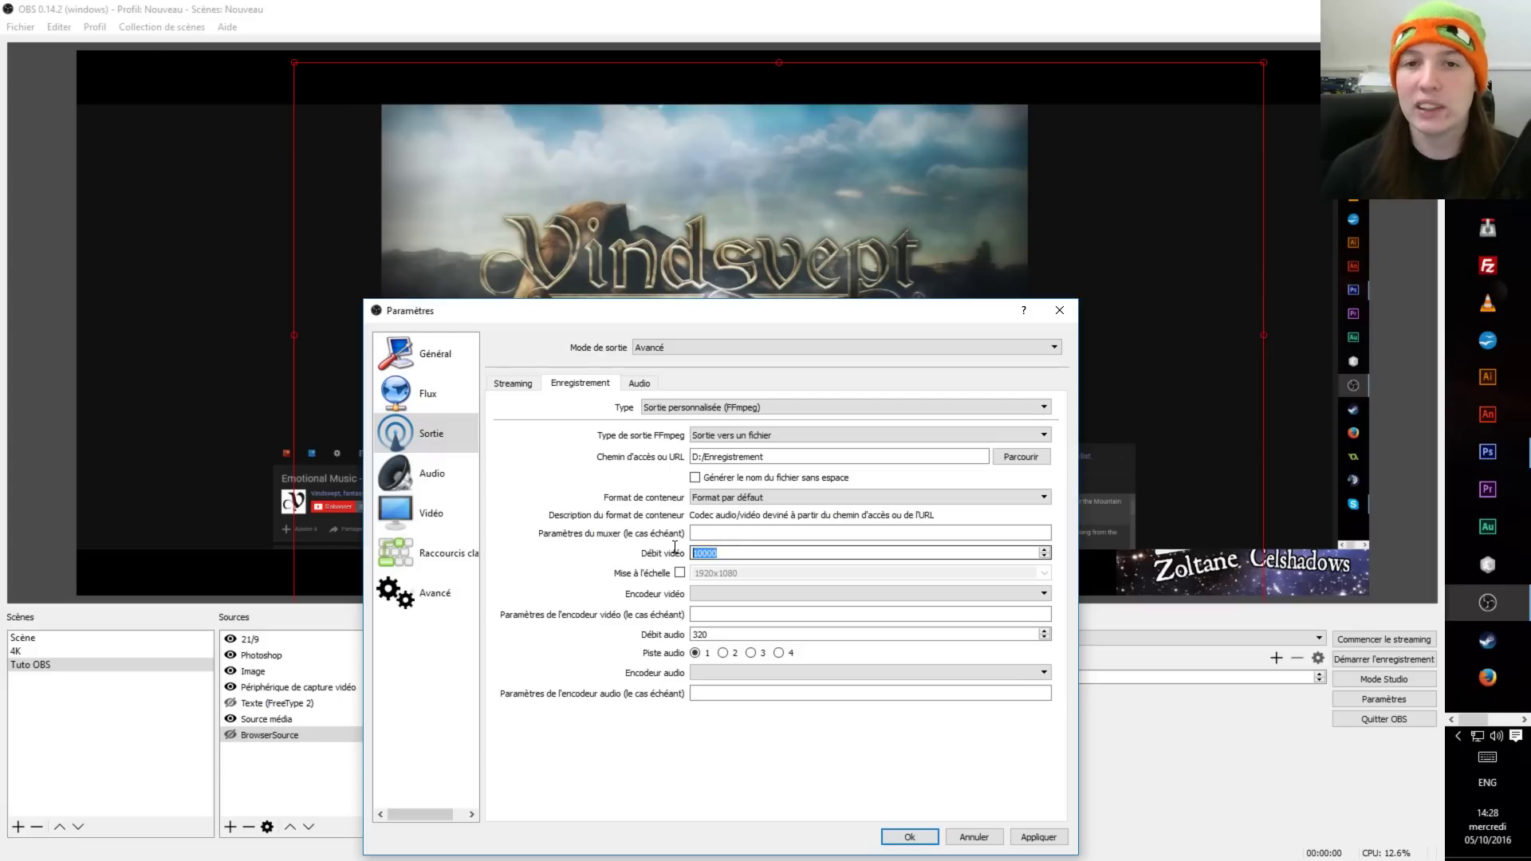
{"action": "left_click", "coordinate": [679, 572]}
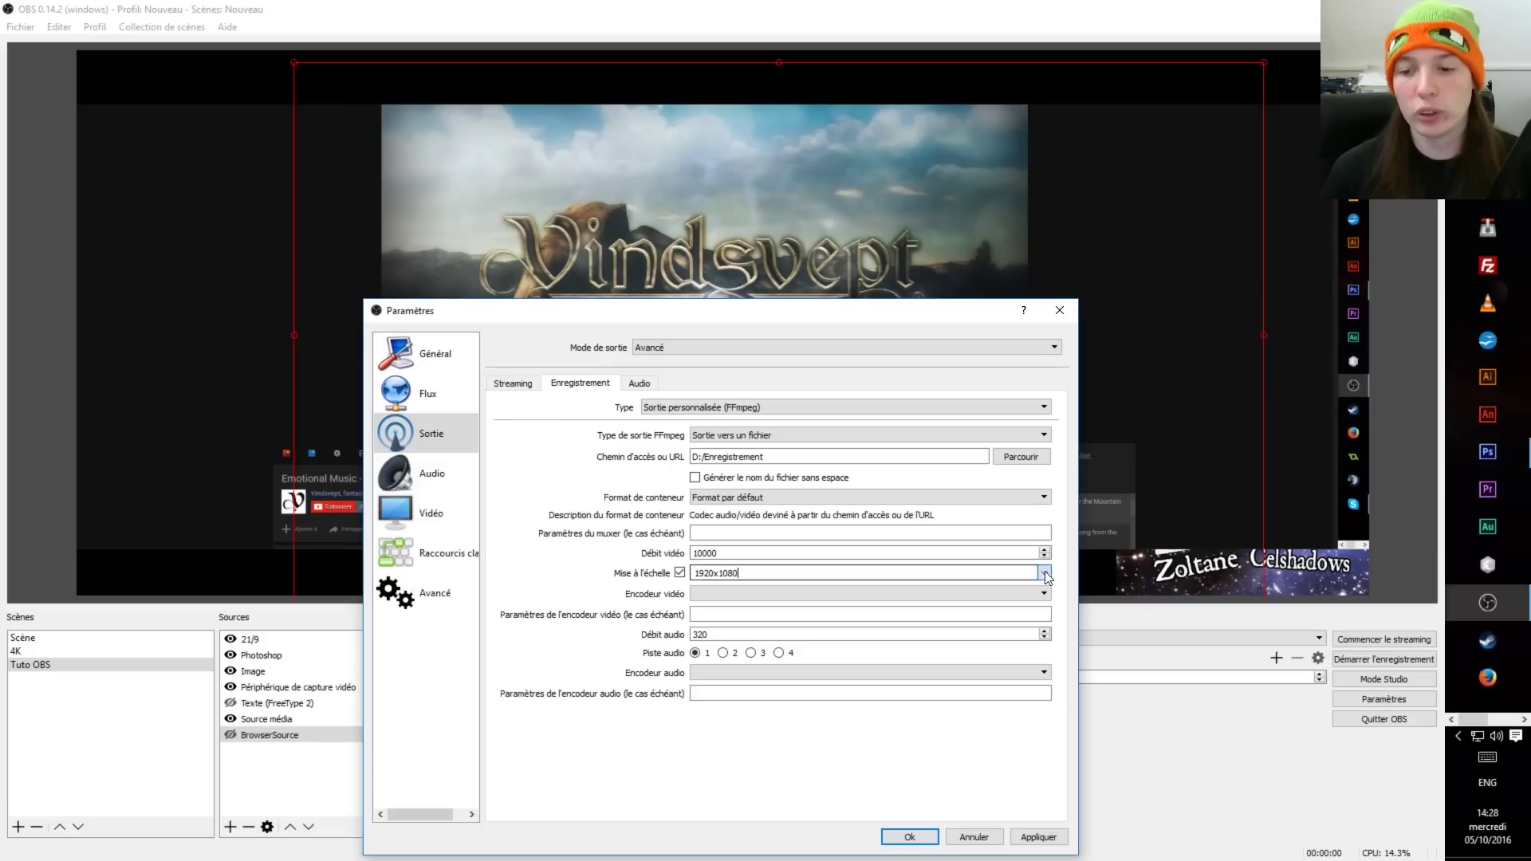
{"action": "left_click", "coordinate": [1045, 571]}
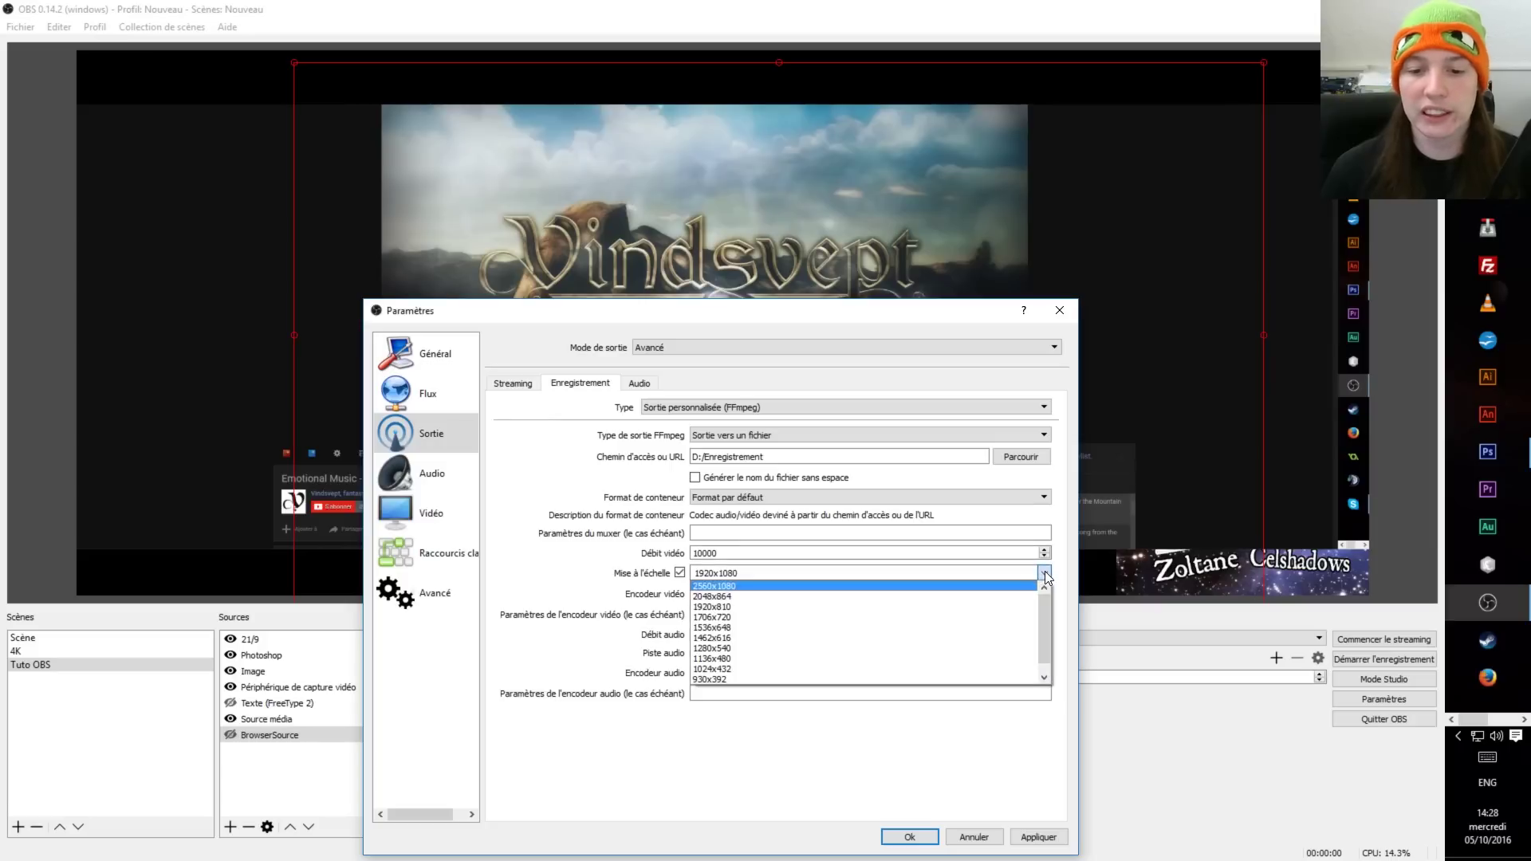
{"action": "left_click", "coordinate": [712, 617]}
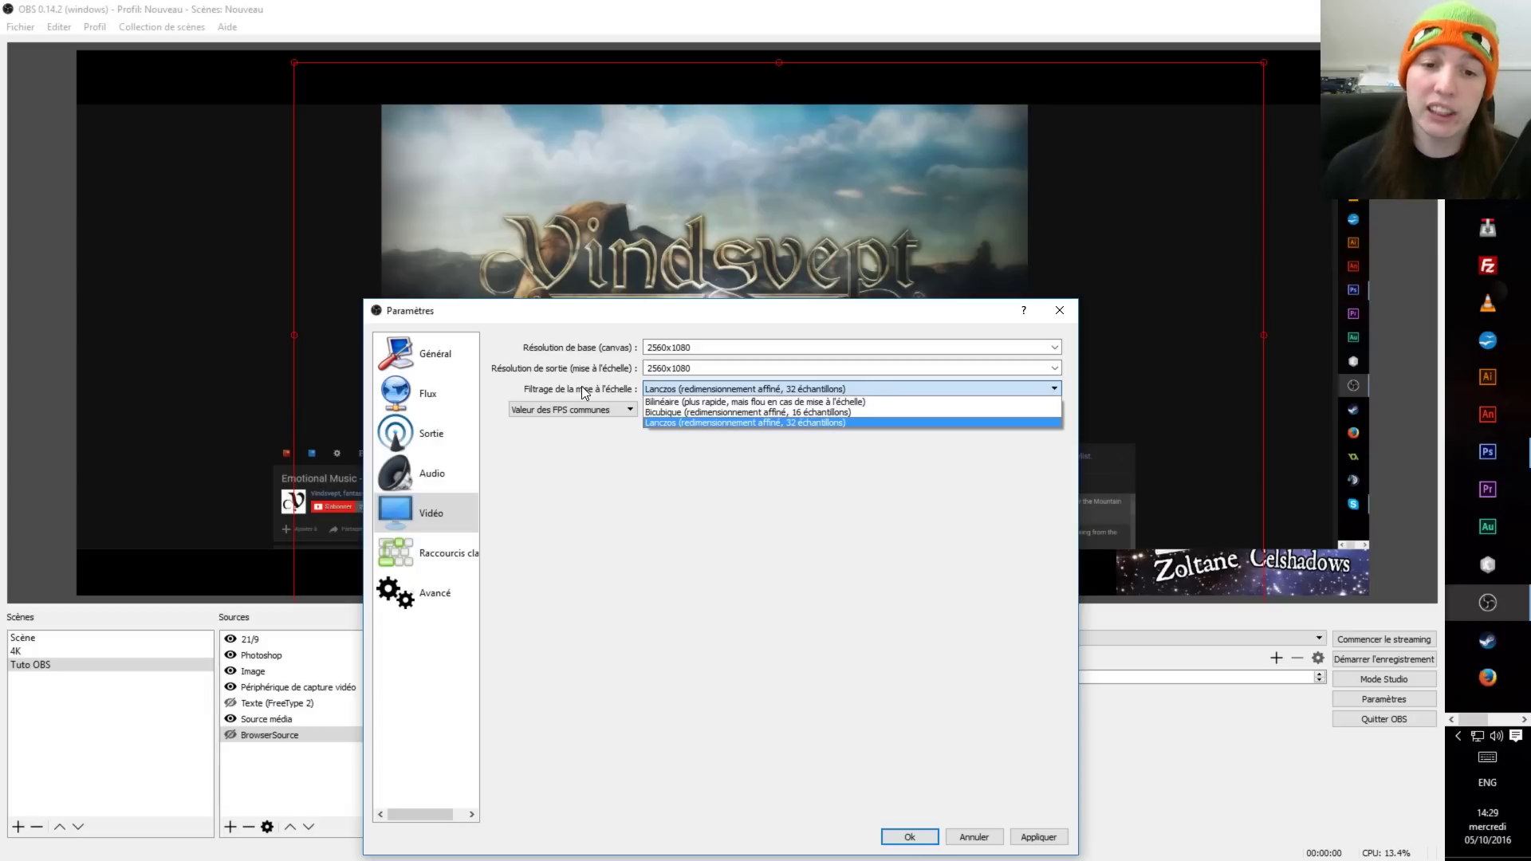
Step: View the Filtrage de la mise à l'échelle options in the video settings, and return to the recording output settings
{"action": "left_click", "coordinate": [684, 444]}
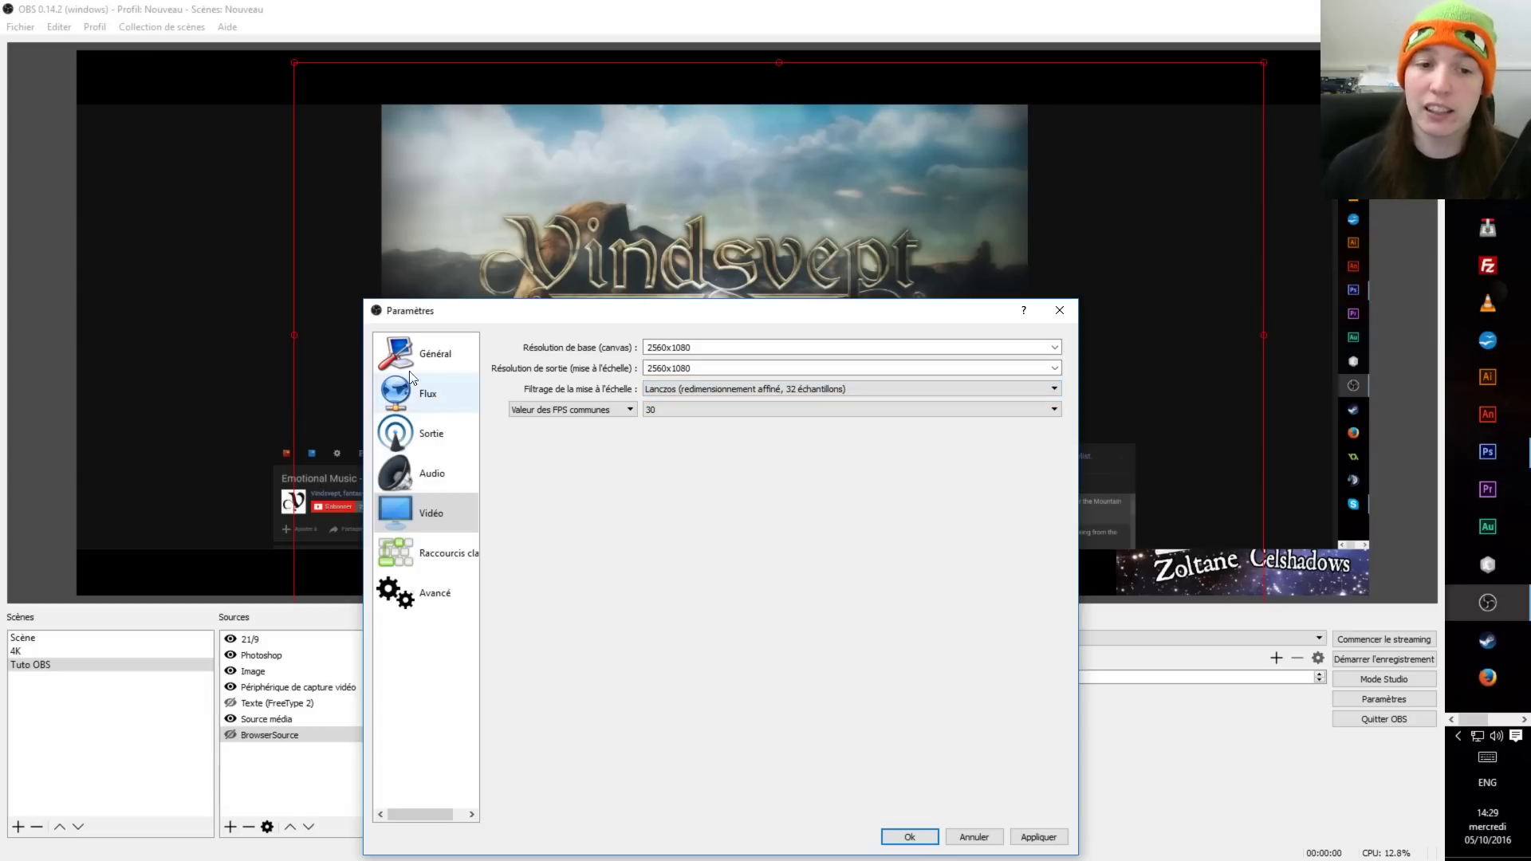
{"action": "left_click", "coordinate": [416, 393]}
{"action": "left_click", "coordinate": [432, 434]}
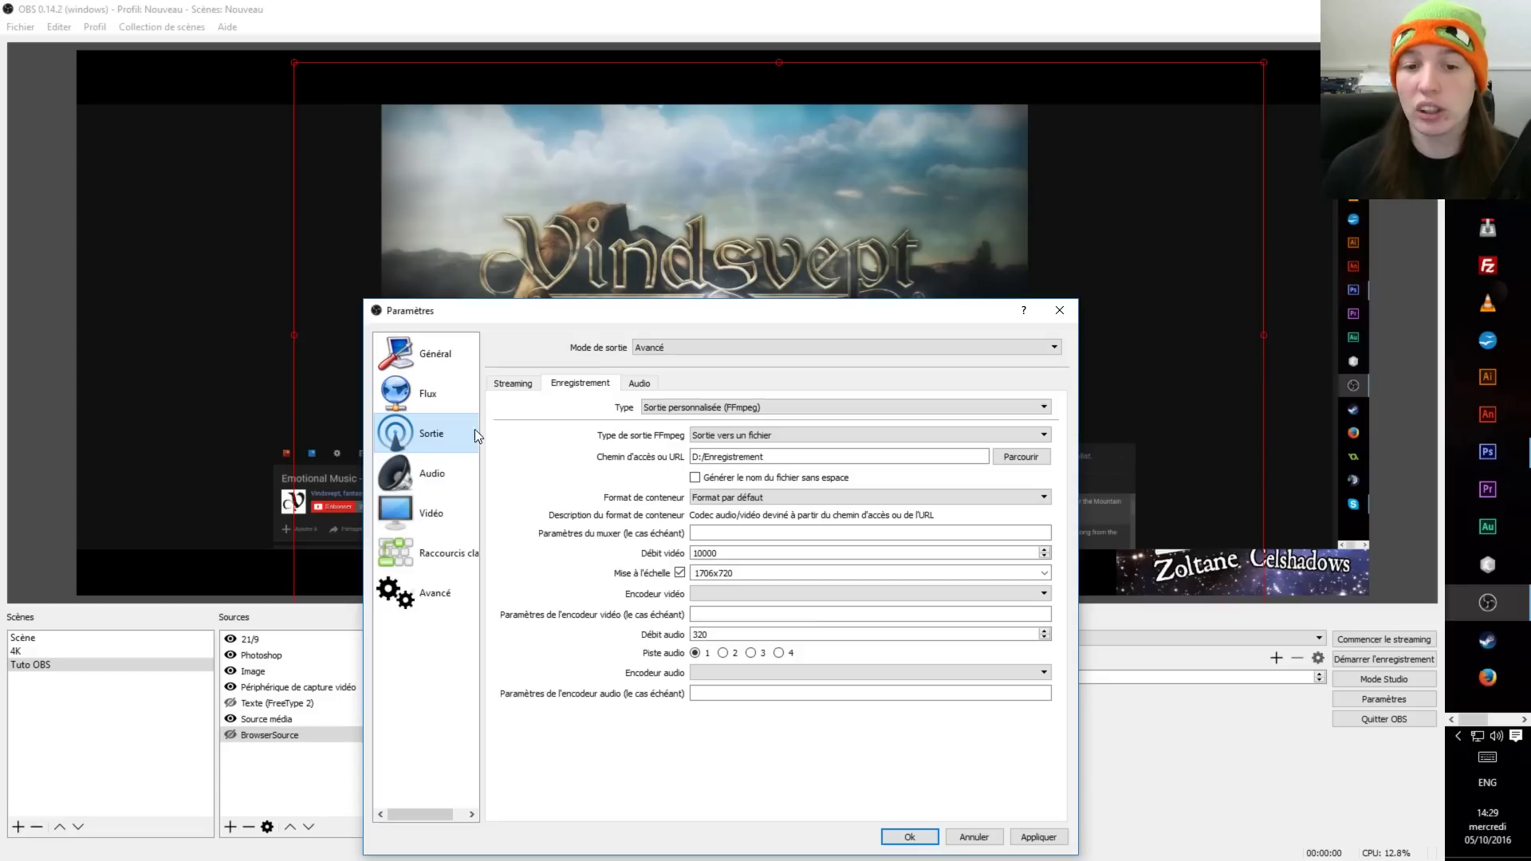
Step: Examine the recording's Débit audio and Débit vidéo values, and check the container format choice
{"action": "left_click_drag", "start_coordinate": [709, 634], "coordinate": [700, 634]}
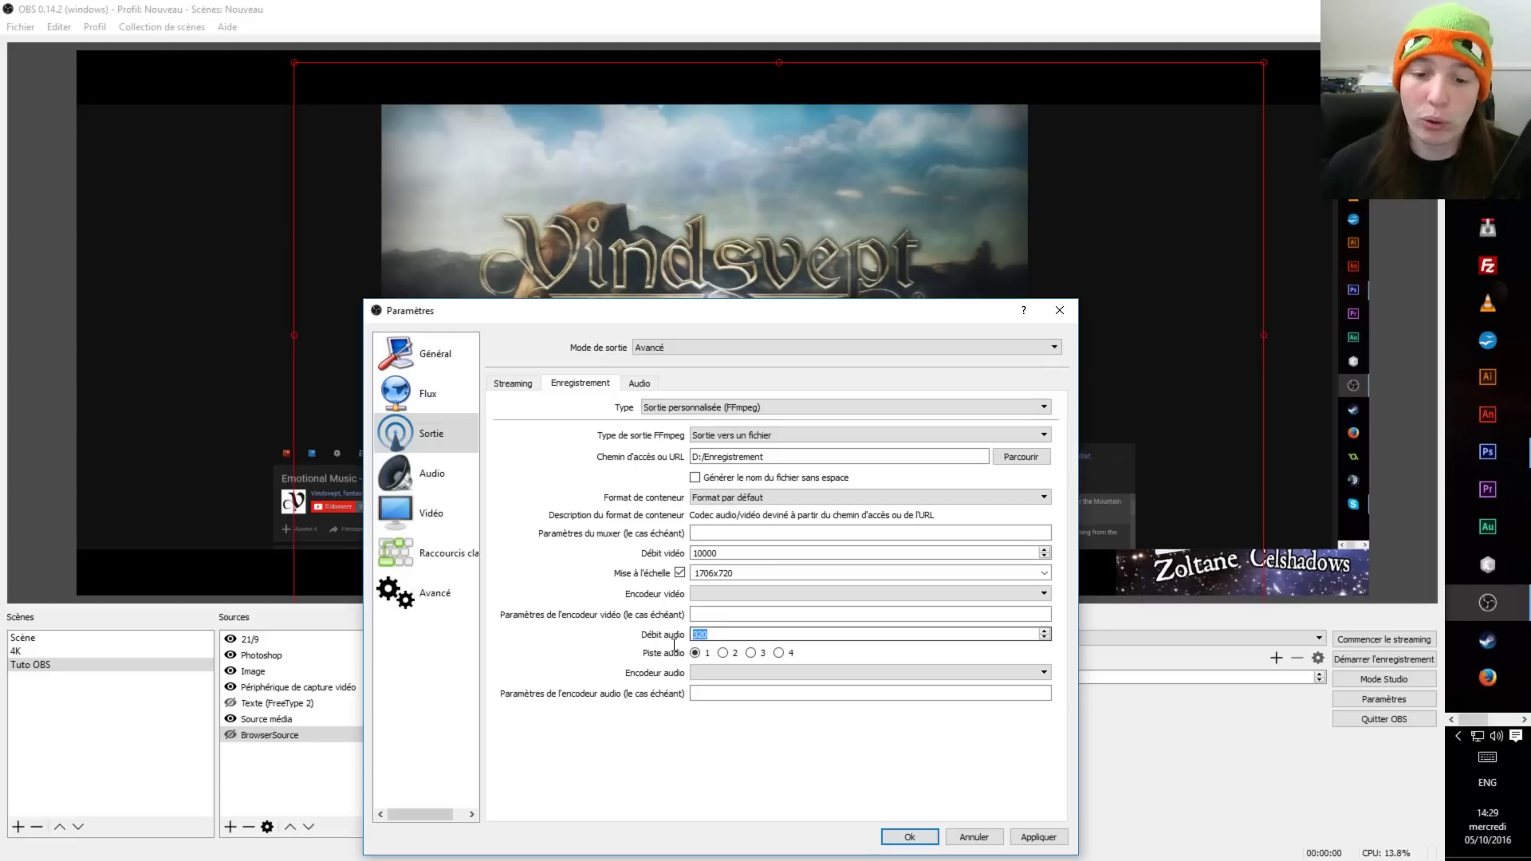
{"action": "left_click", "coordinate": [693, 634]}
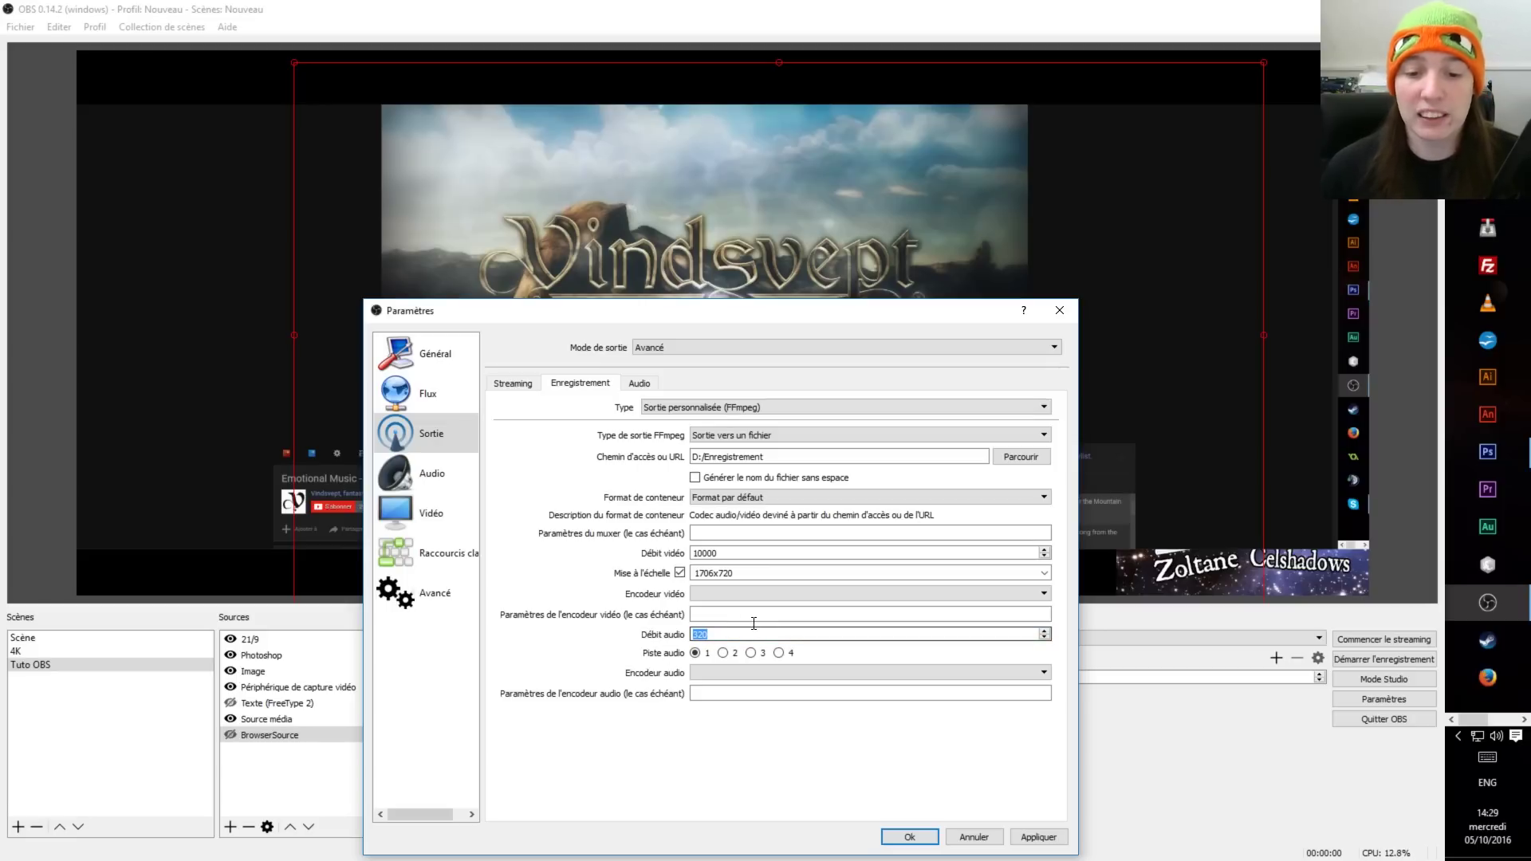
{"action": "left_click_drag", "start_coordinate": [719, 553], "coordinate": [691, 557]}
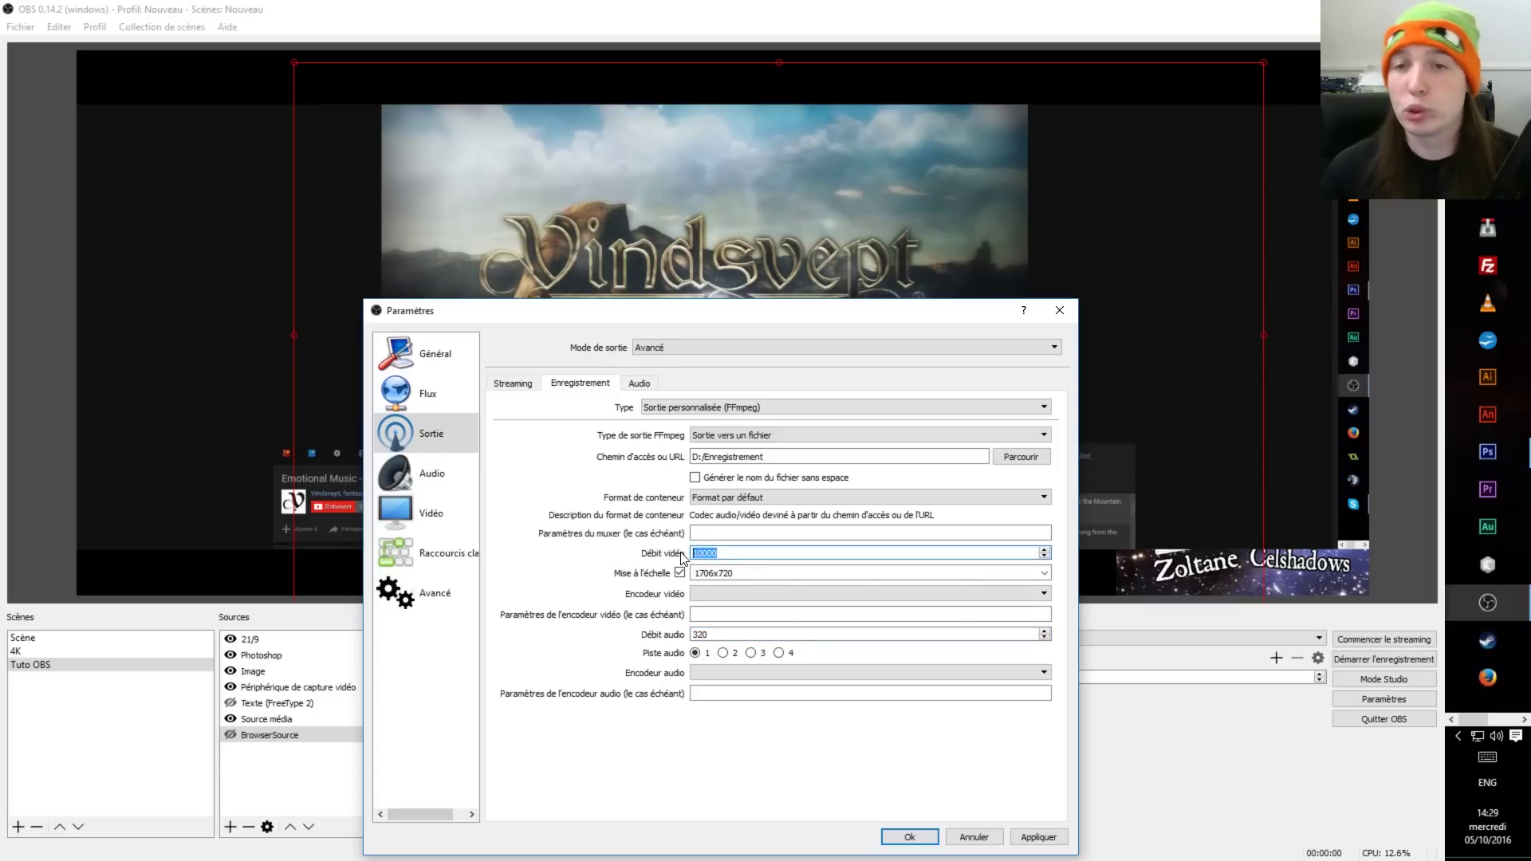
{"action": "left_click_drag", "start_coordinate": [709, 634], "coordinate": [670, 630]}
{"action": "left_click", "coordinate": [683, 635]}
{"action": "double_click", "coordinate": [699, 634]}
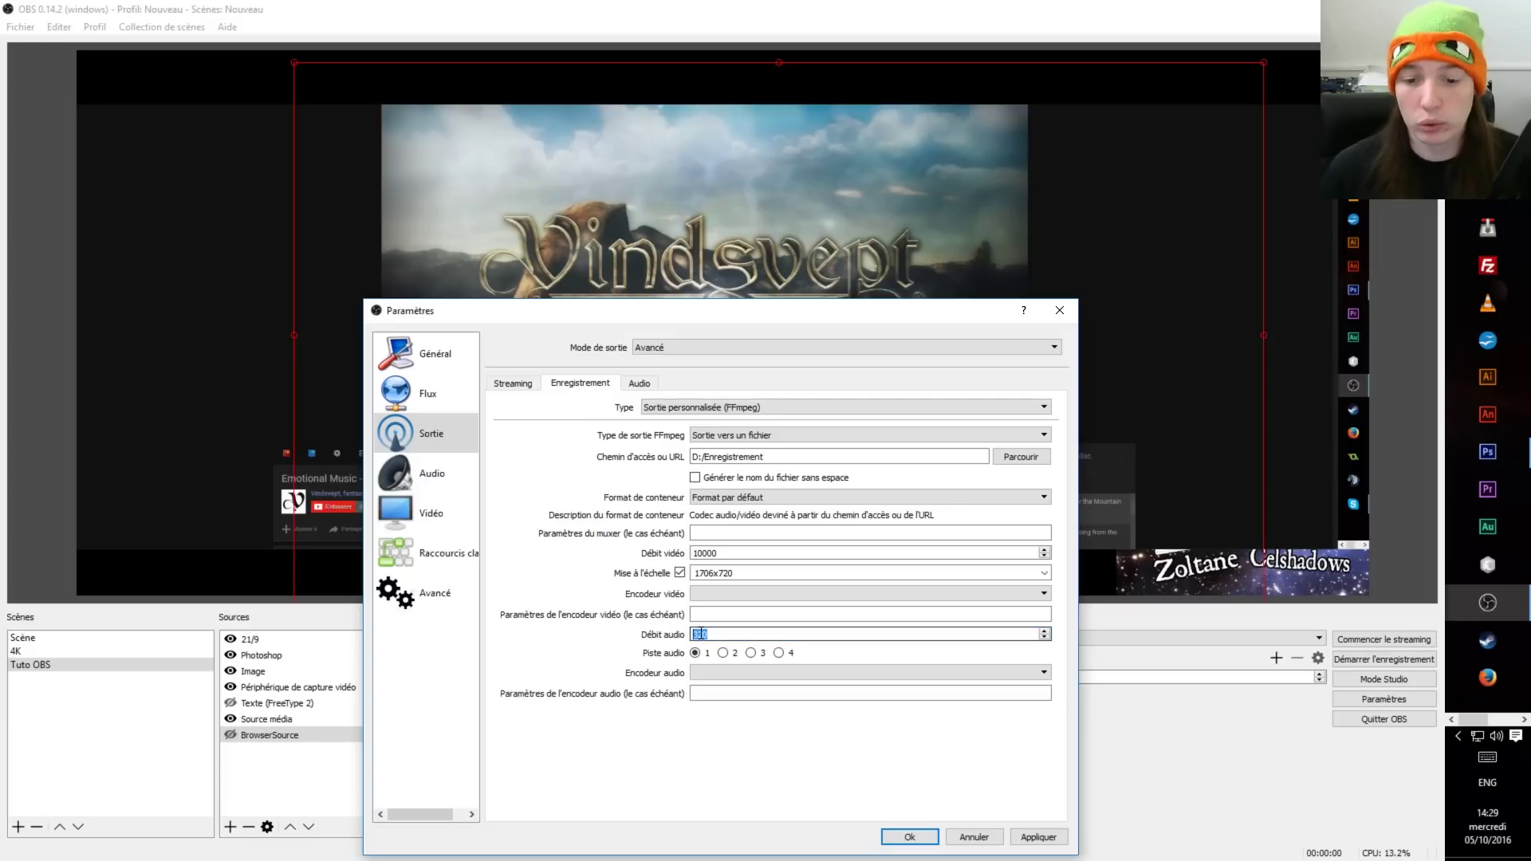
{"action": "left_click", "coordinate": [710, 635]}
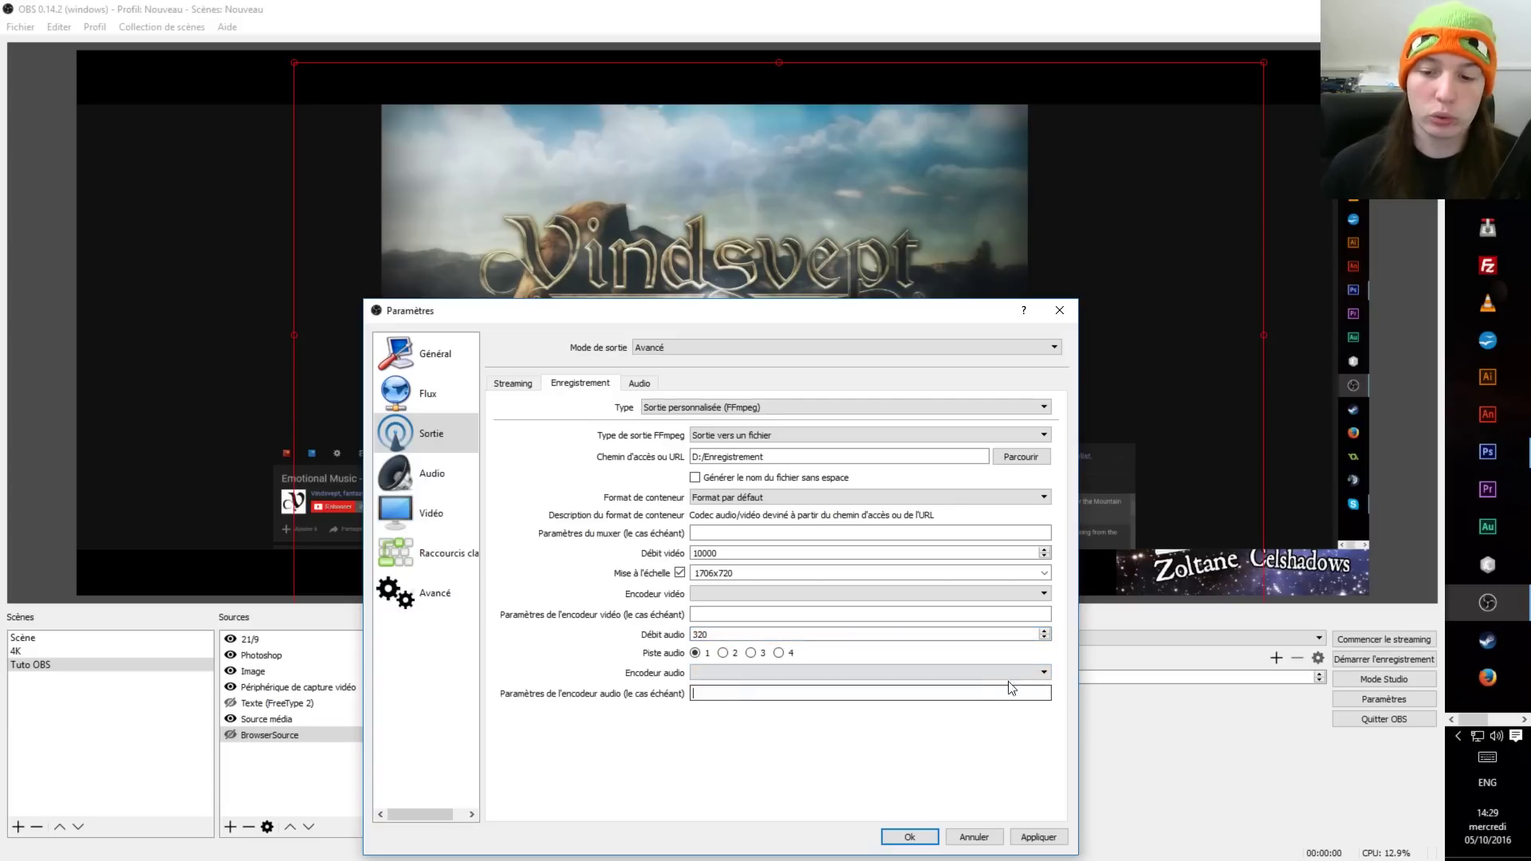
{"action": "left_click", "coordinate": [744, 498]}
{"action": "left_click", "coordinate": [703, 509]}
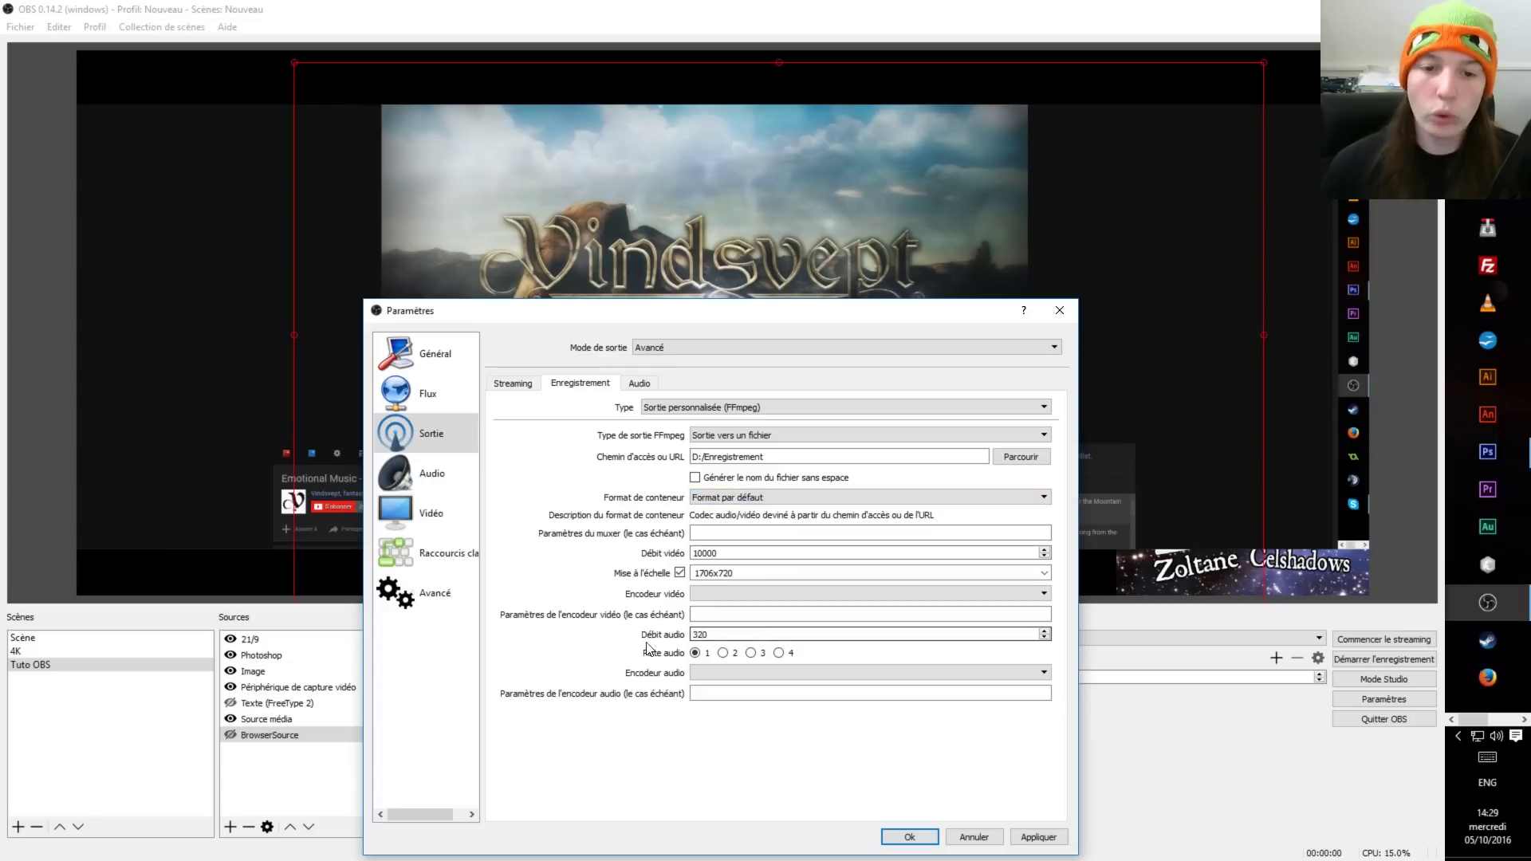
Step: View the output's audio track bitrates, and apply the recording settings
{"action": "left_click", "coordinate": [638, 383]}
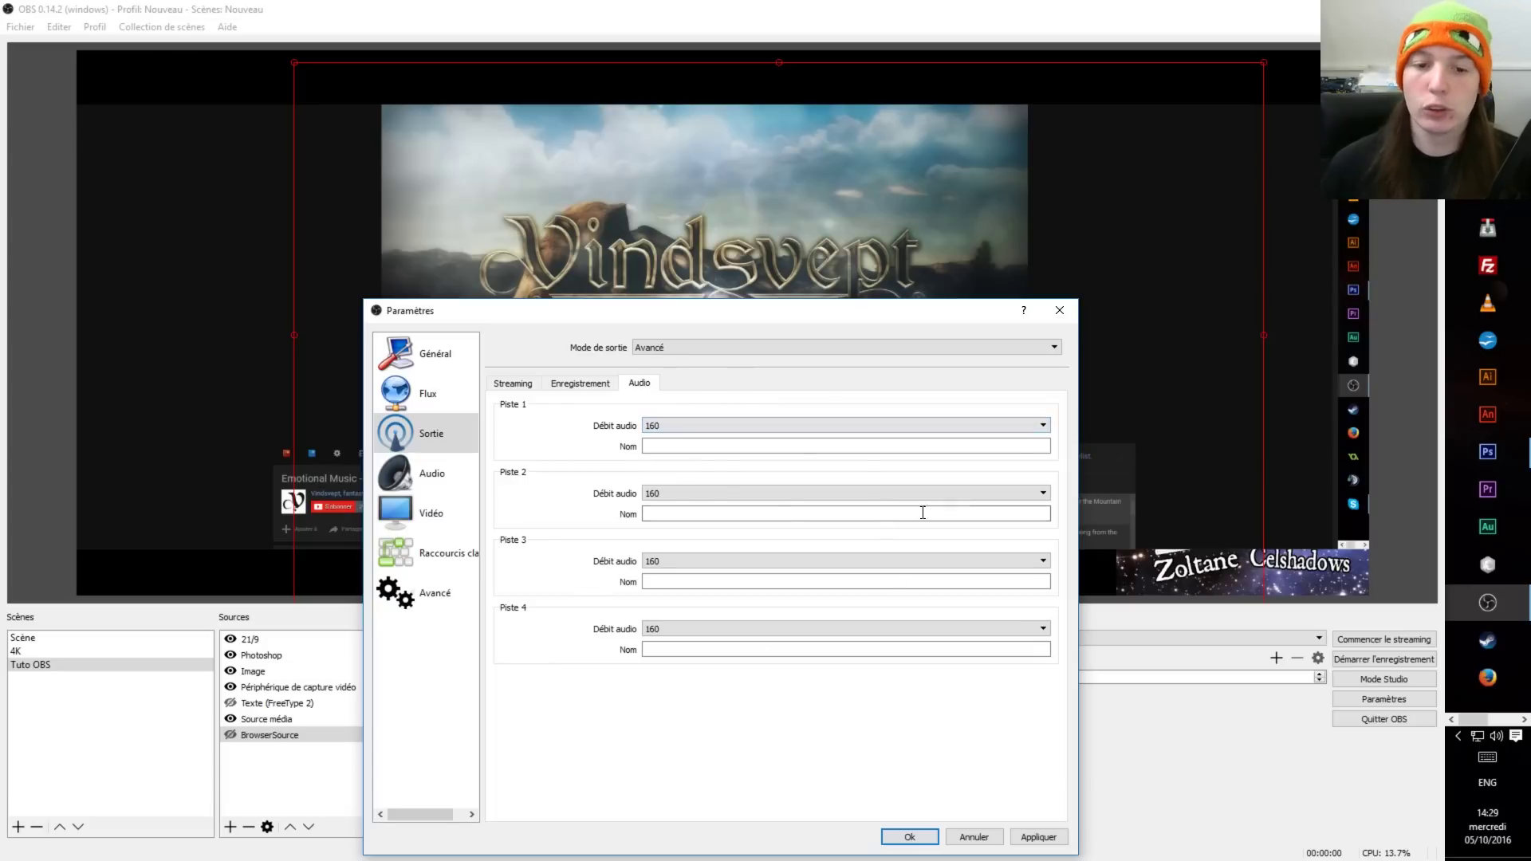
{"action": "left_click", "coordinate": [598, 389]}
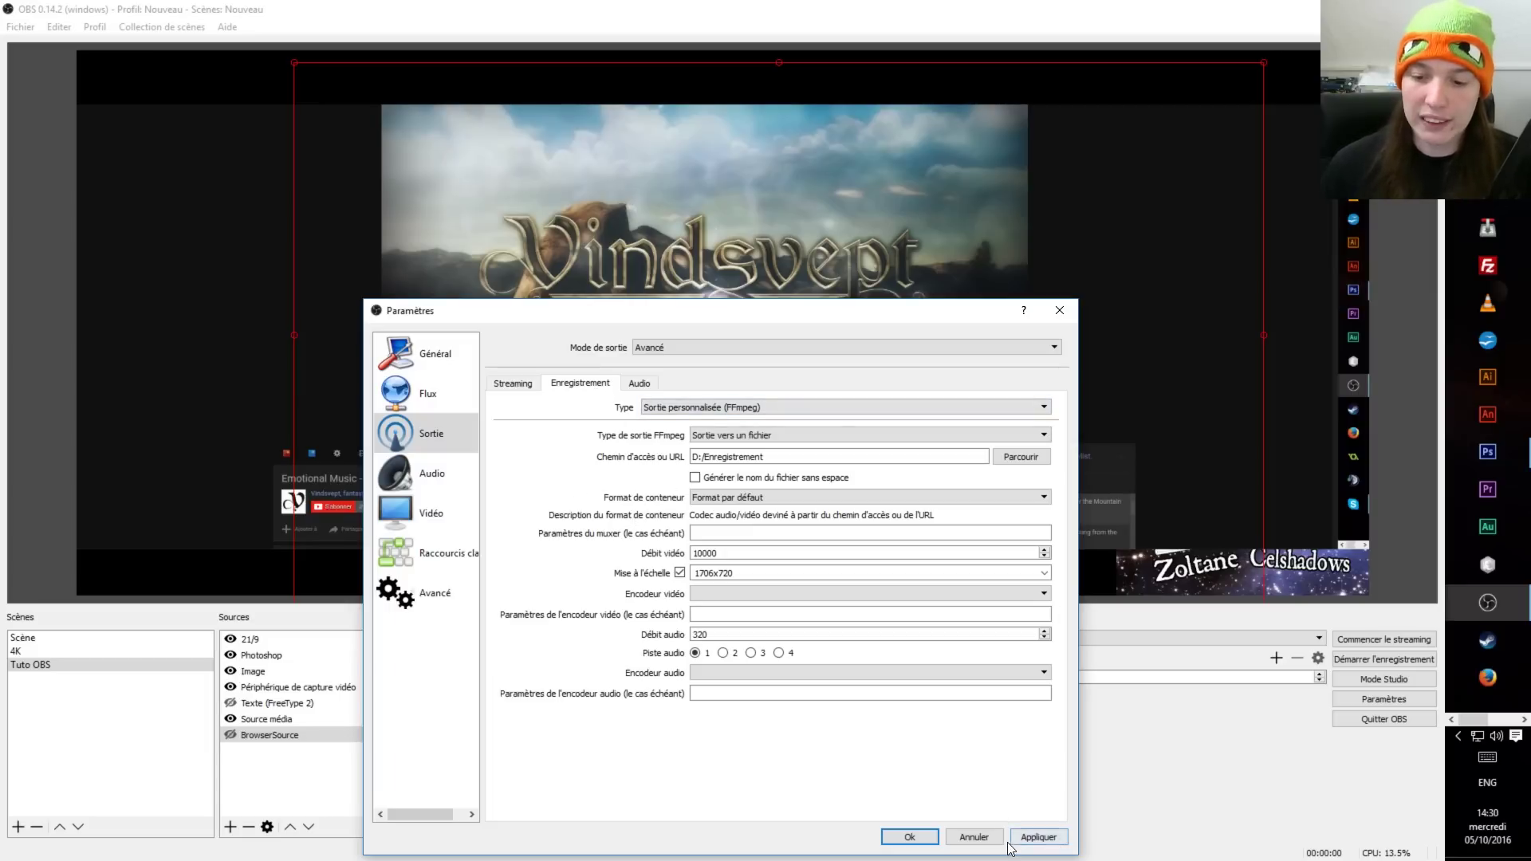
{"action": "left_click", "coordinate": [1037, 836]}
{"action": "left_click", "coordinate": [910, 837]}
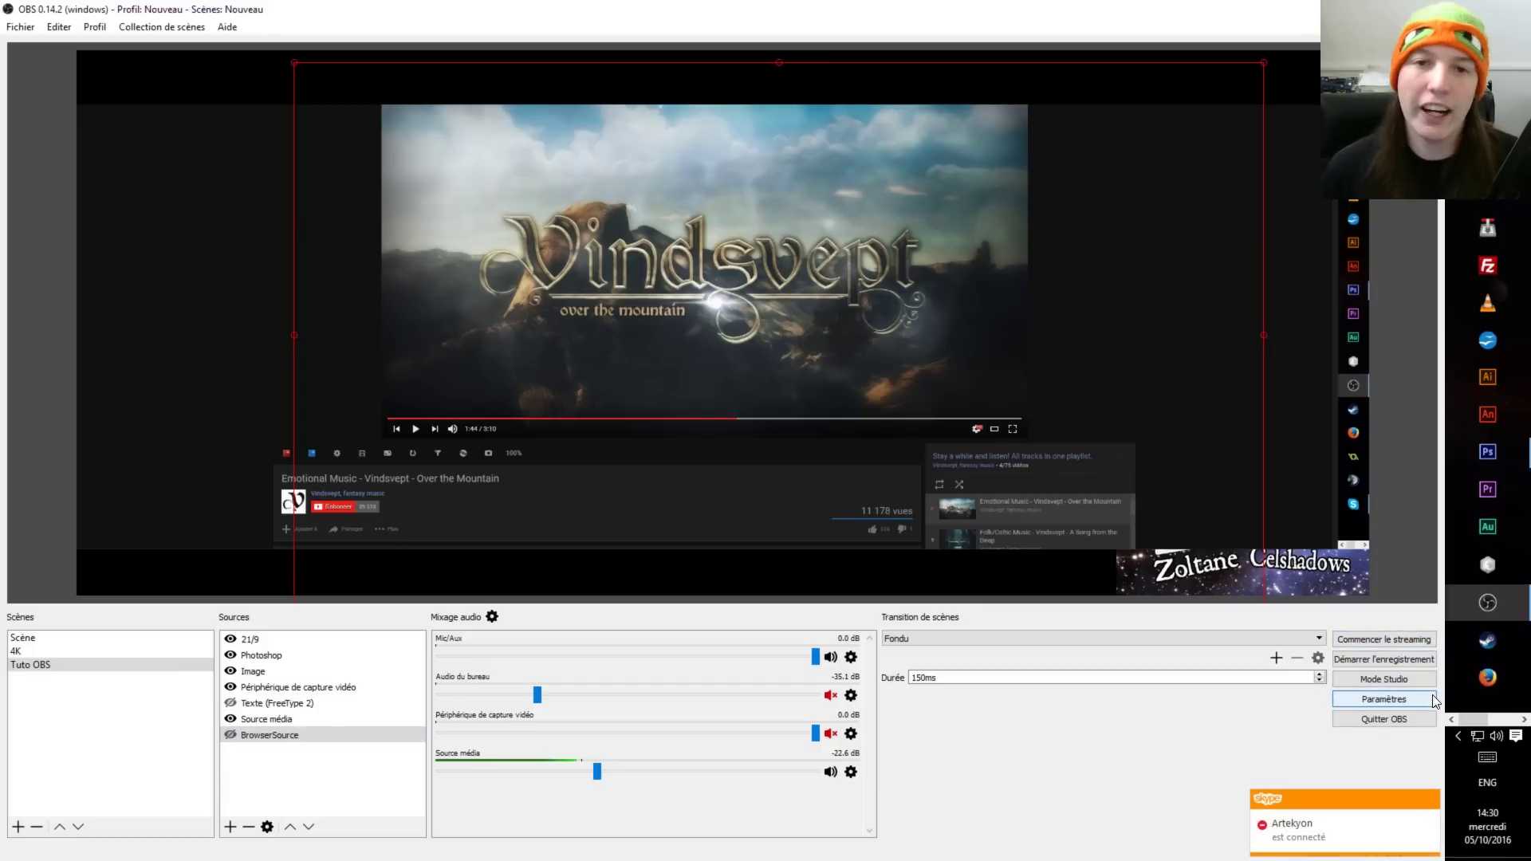
Step: Reopen the settings and review the Débit vidéo of the recording output
{"action": "left_click", "coordinate": [1383, 699]}
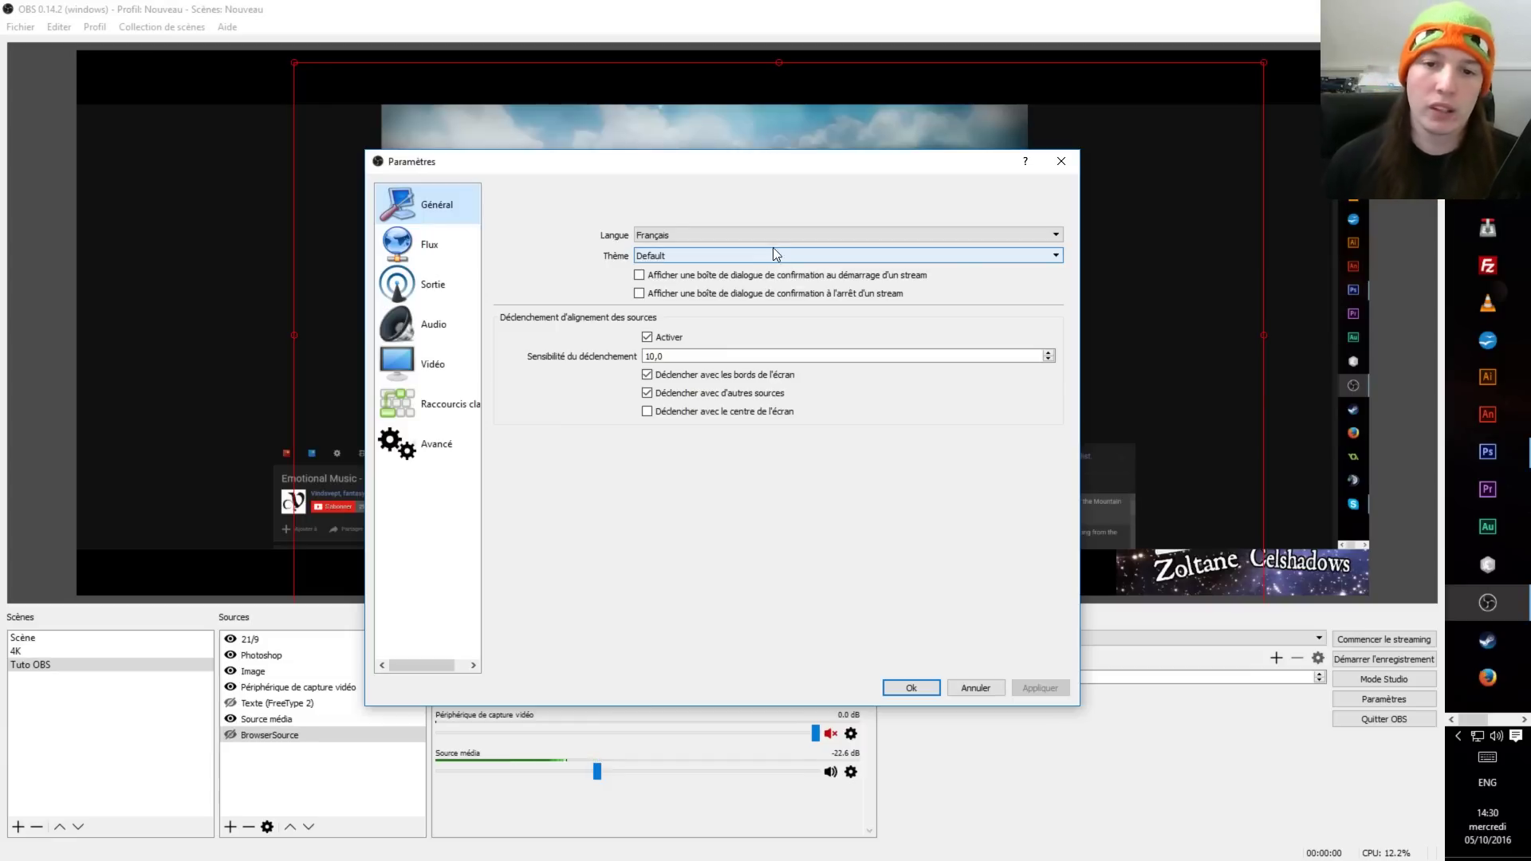
{"action": "left_click", "coordinate": [410, 297]}
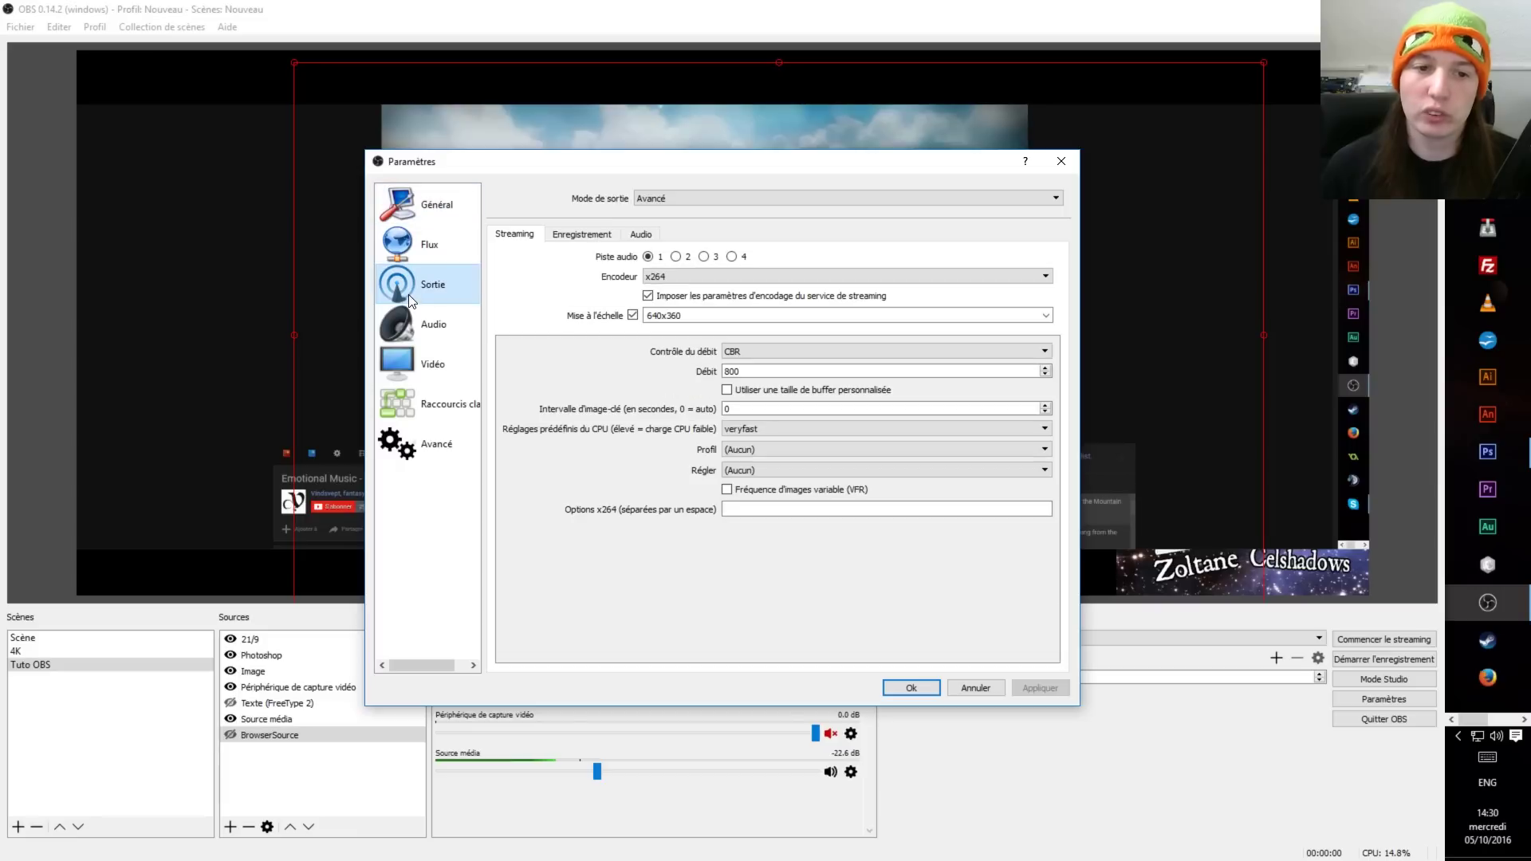
{"action": "left_click", "coordinate": [582, 234]}
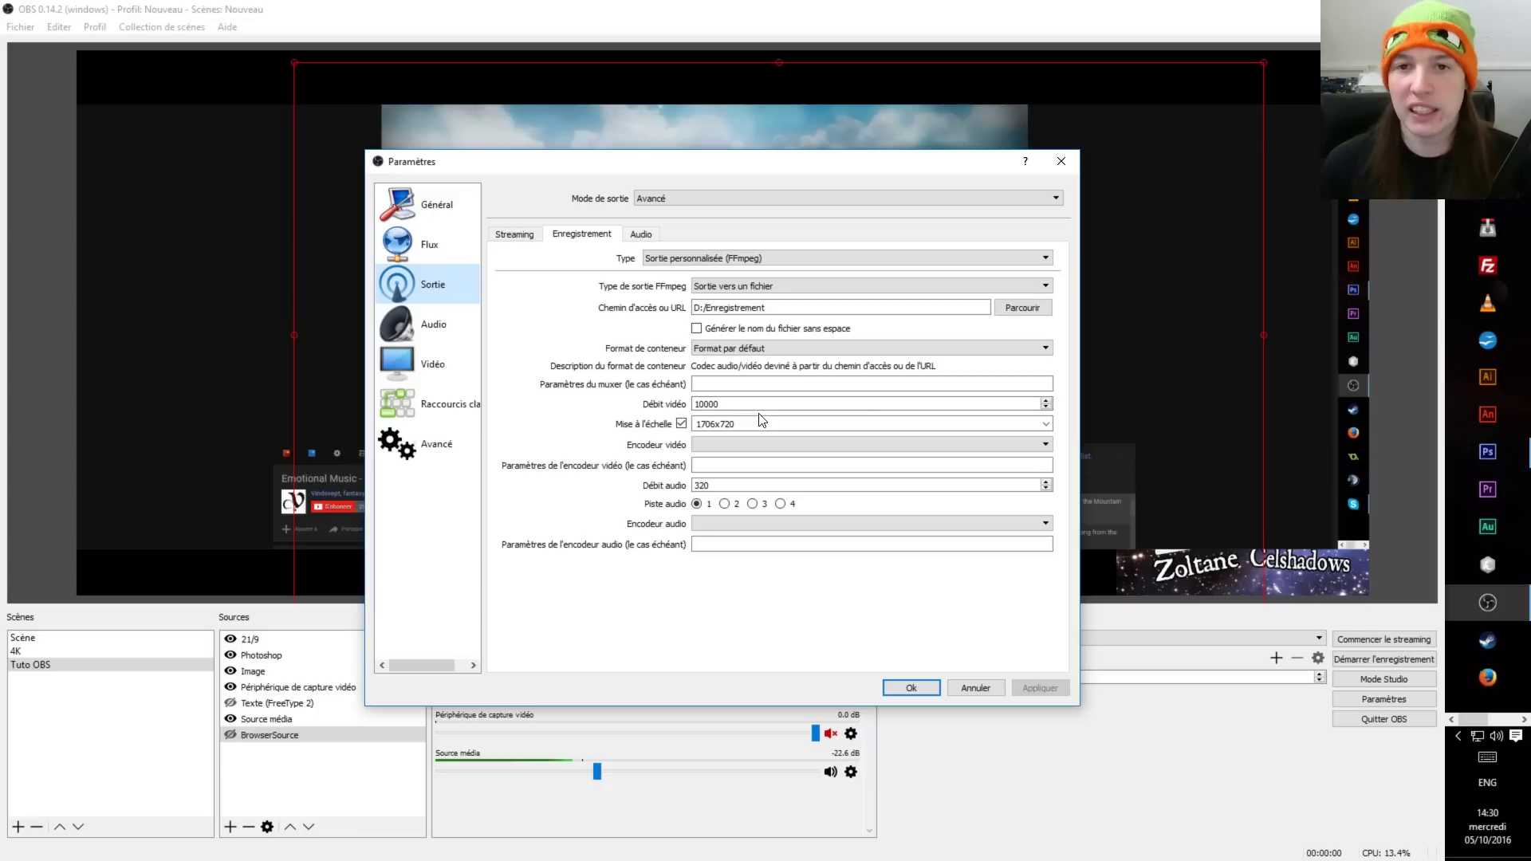
{"action": "double_click", "coordinate": [705, 404]}
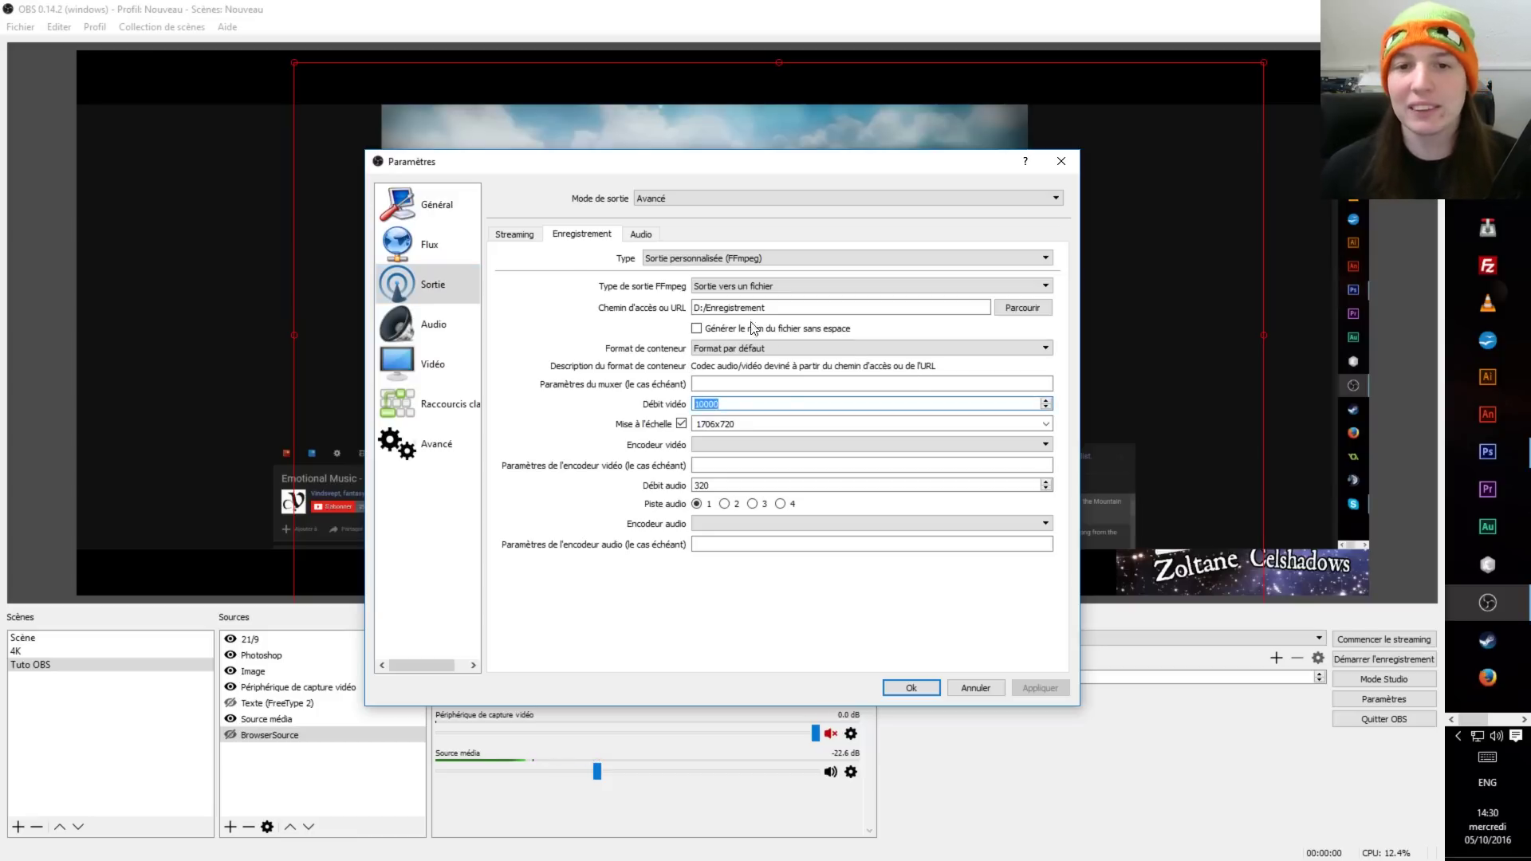
Step: View the available streaming services in the Flux settings, keep YouTube / YouTube Gaming, and close the settings
{"action": "left_click", "coordinate": [457, 253]}
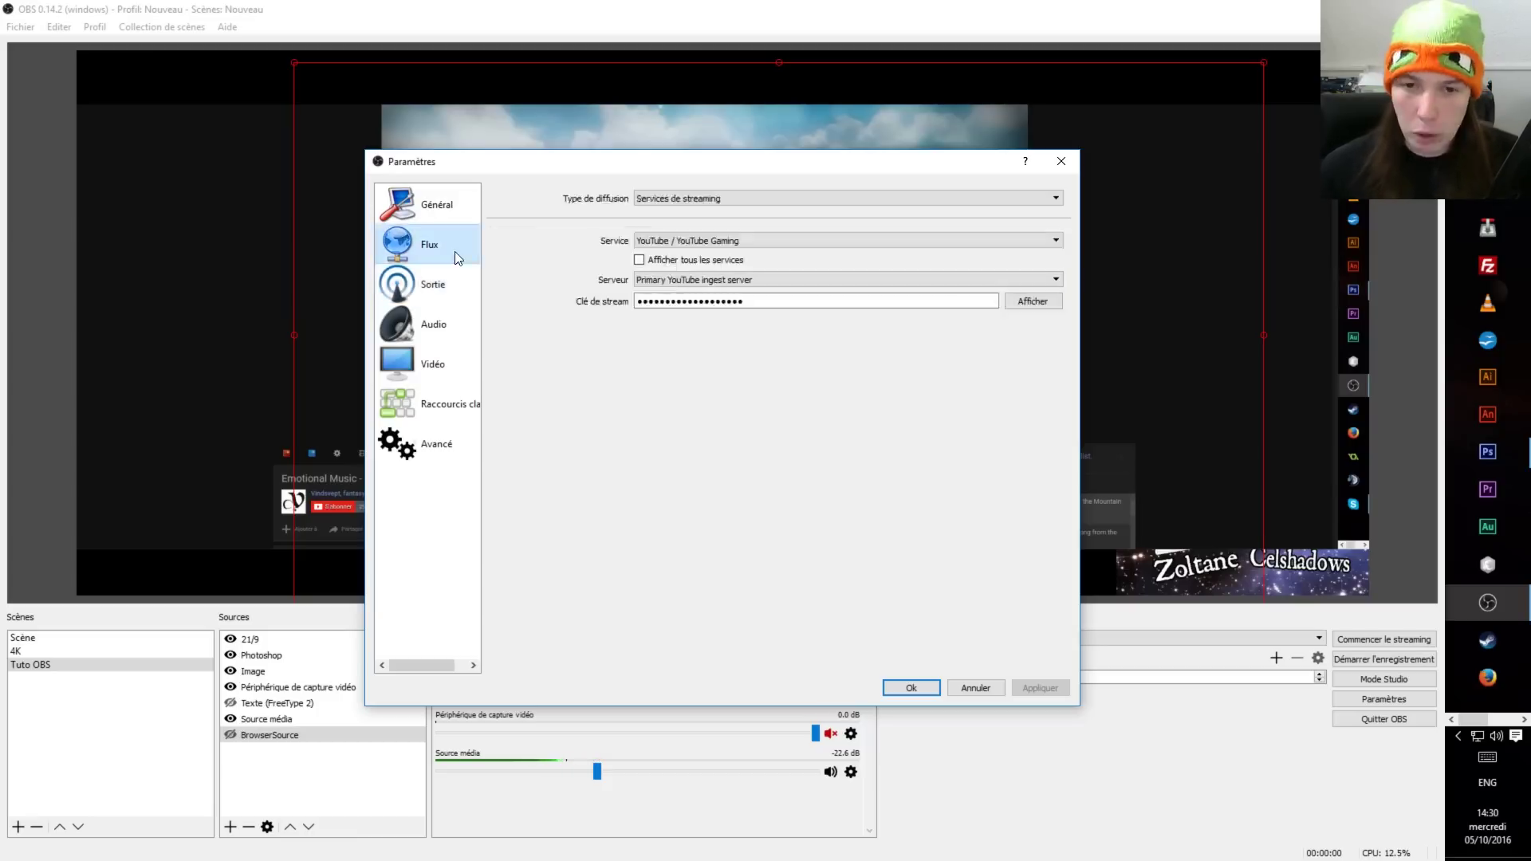
{"action": "left_click", "coordinate": [658, 241]}
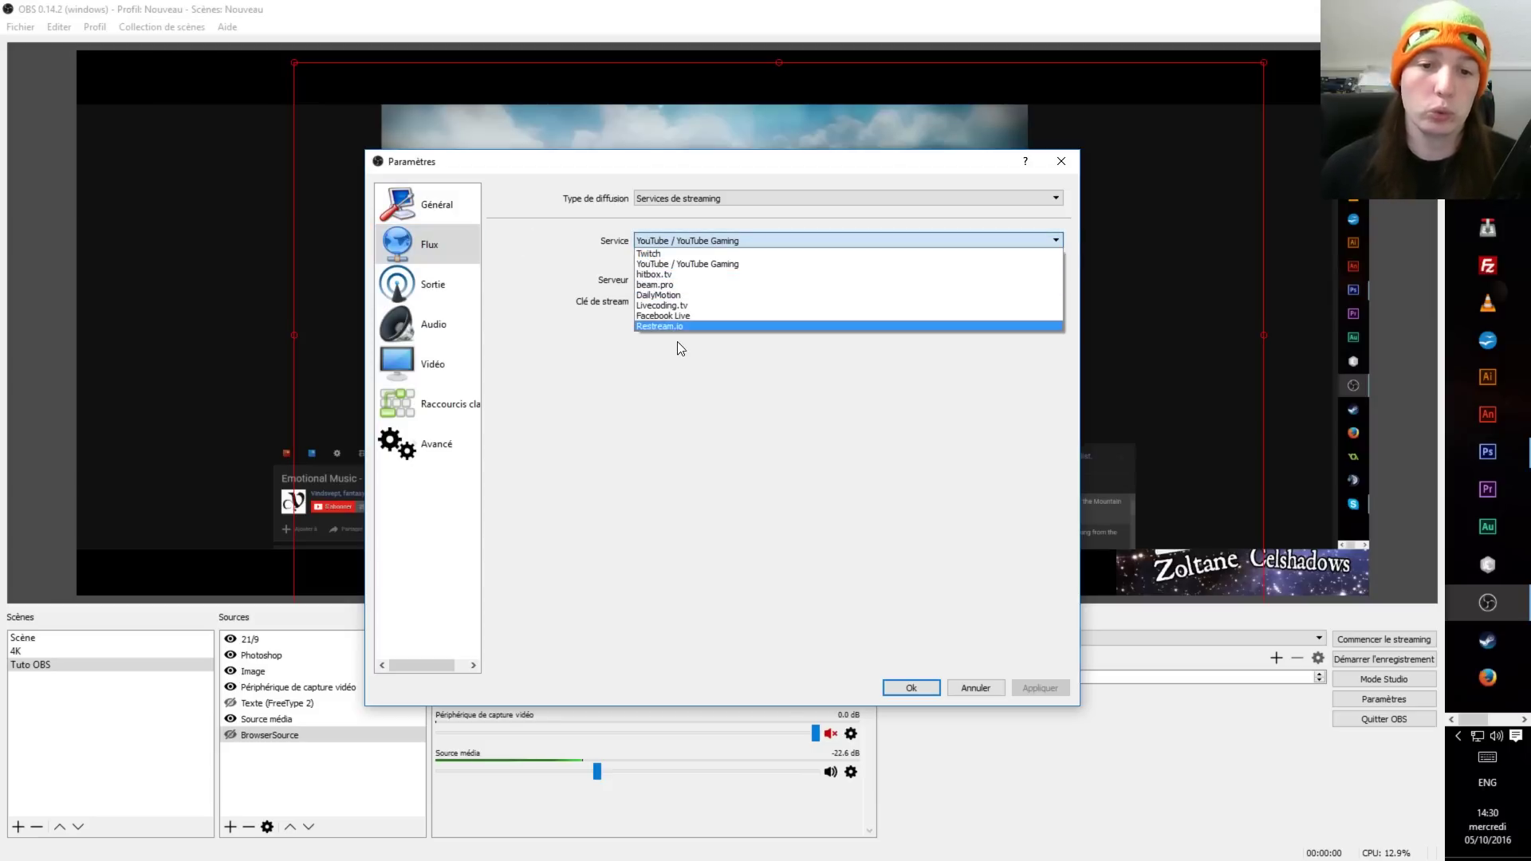
{"action": "left_click", "coordinate": [595, 322]}
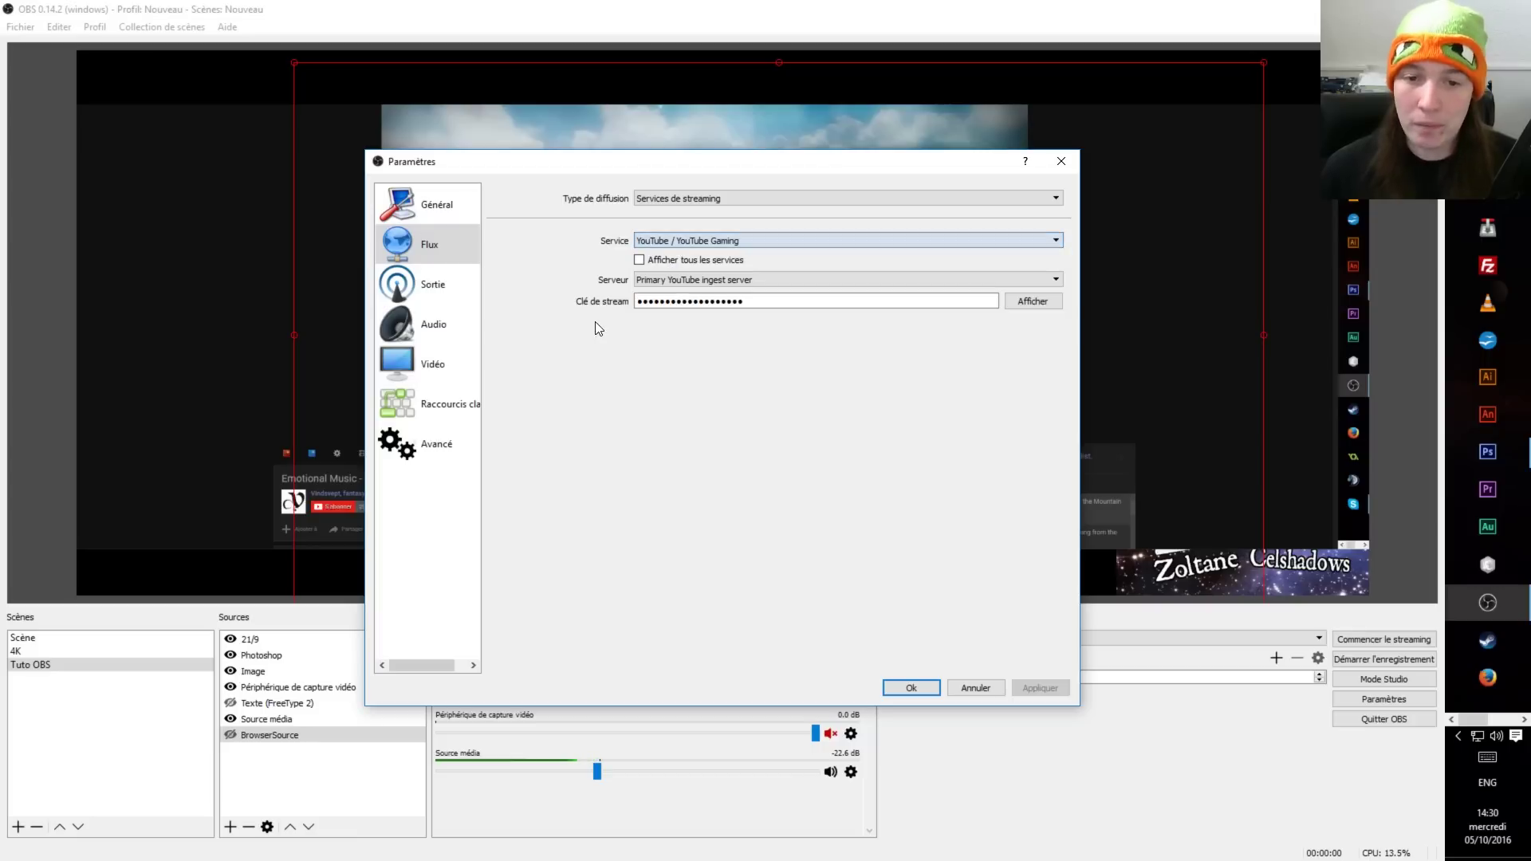
{"action": "left_click", "coordinate": [700, 241]}
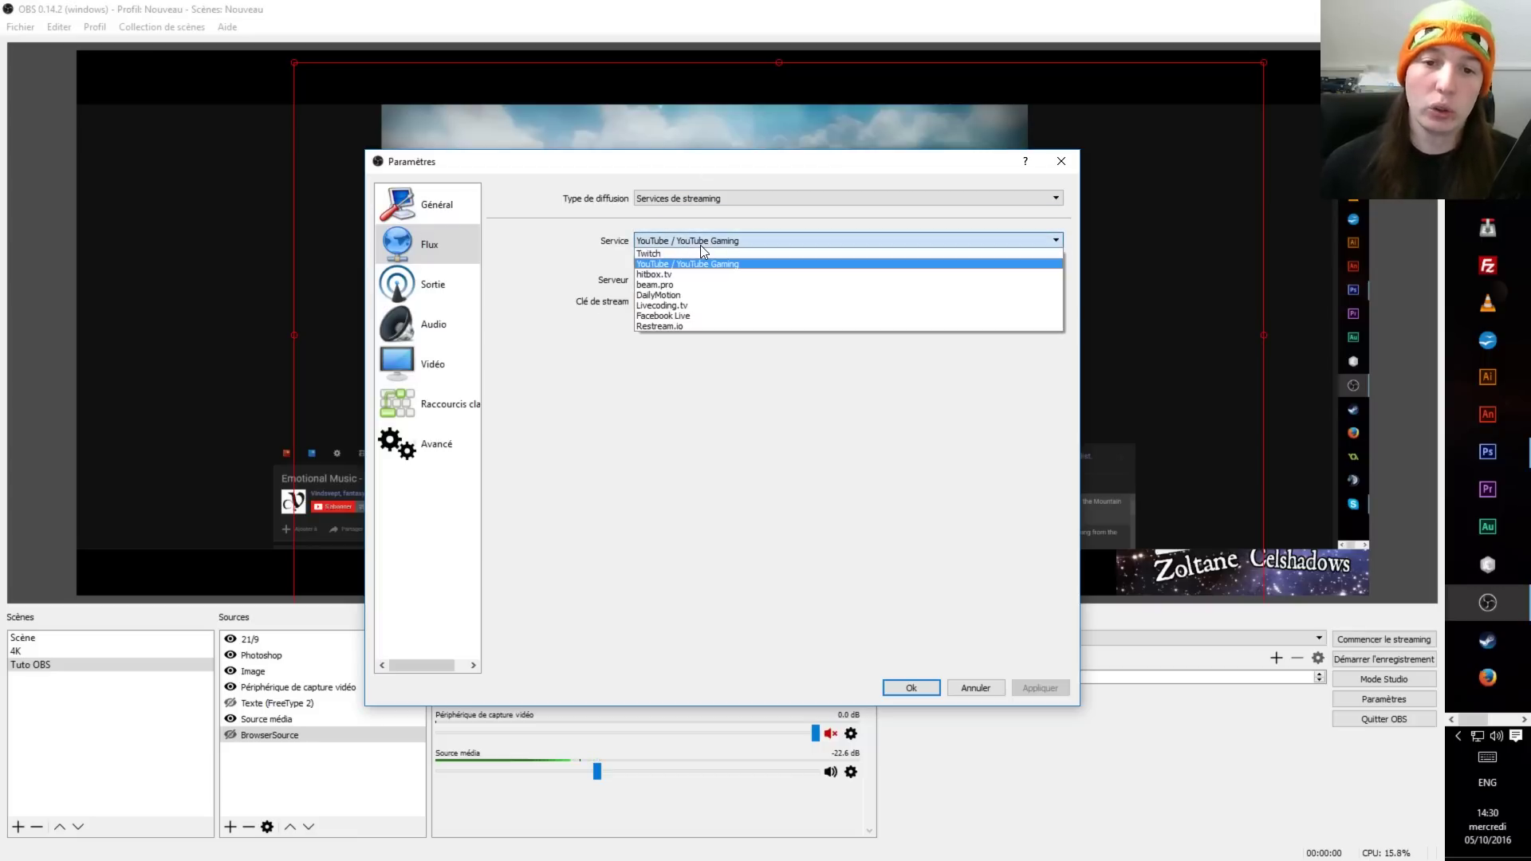
{"action": "left_click", "coordinate": [665, 238]}
{"action": "left_click", "coordinate": [663, 301]}
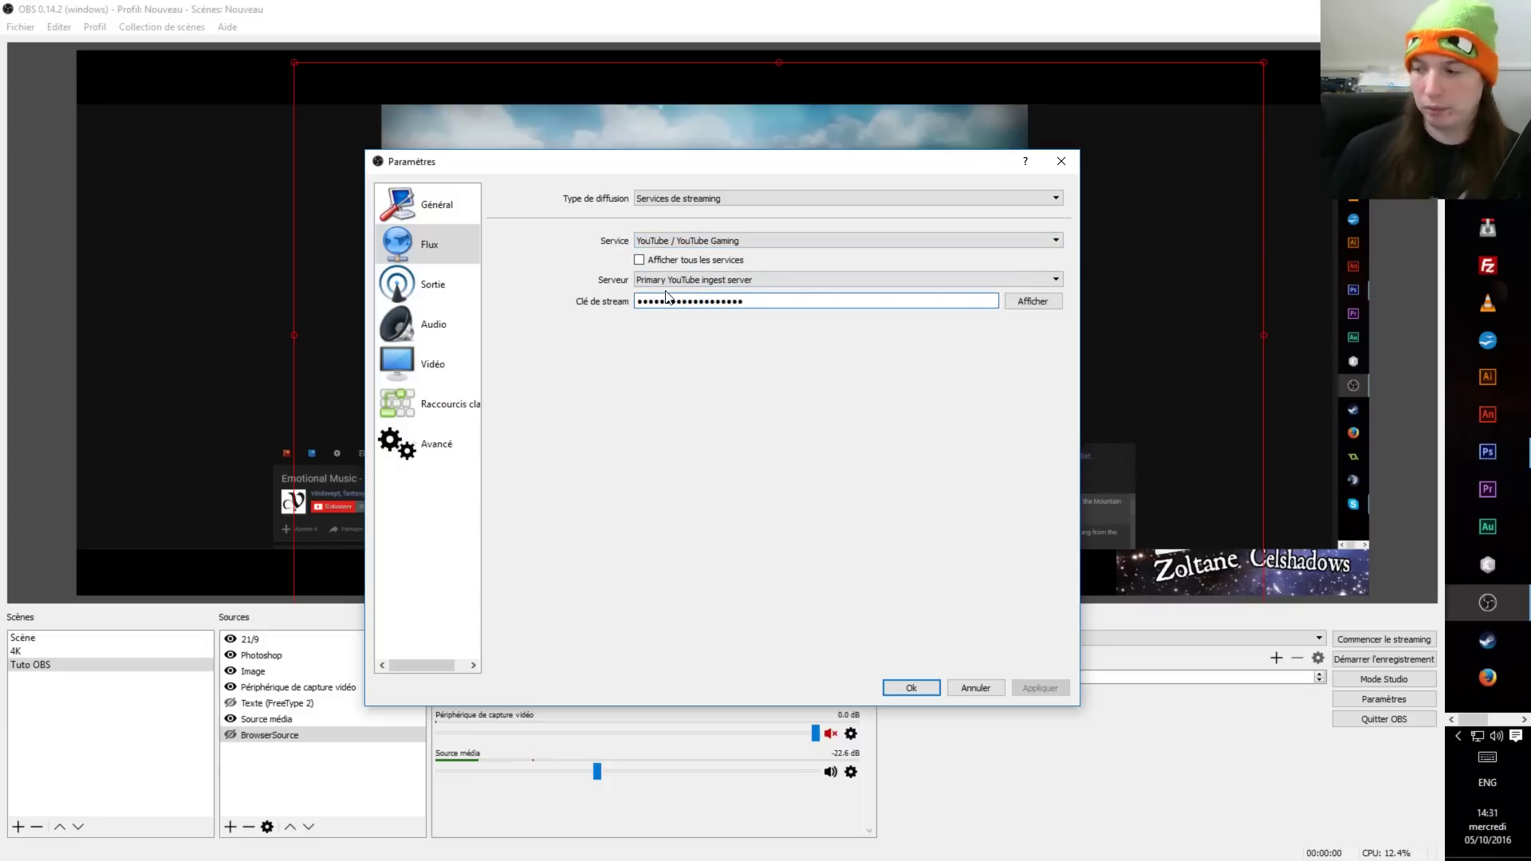
{"action": "key", "text": "Return"}
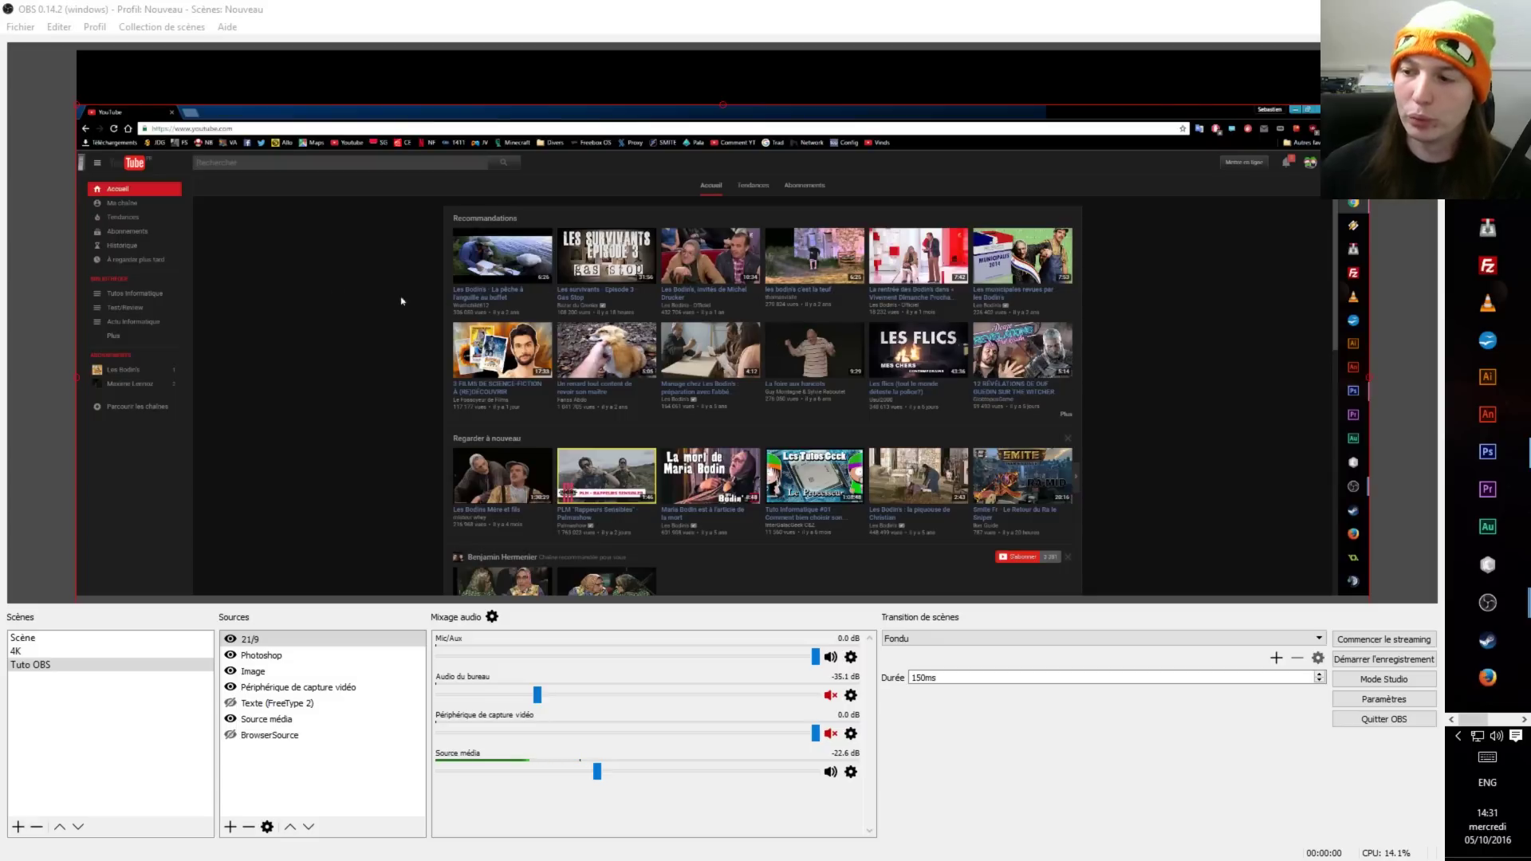
Step: Switch to YouTube and open the live streaming dashboard from the channel's video manager
{"action": "left_click", "coordinate": [157, 206]}
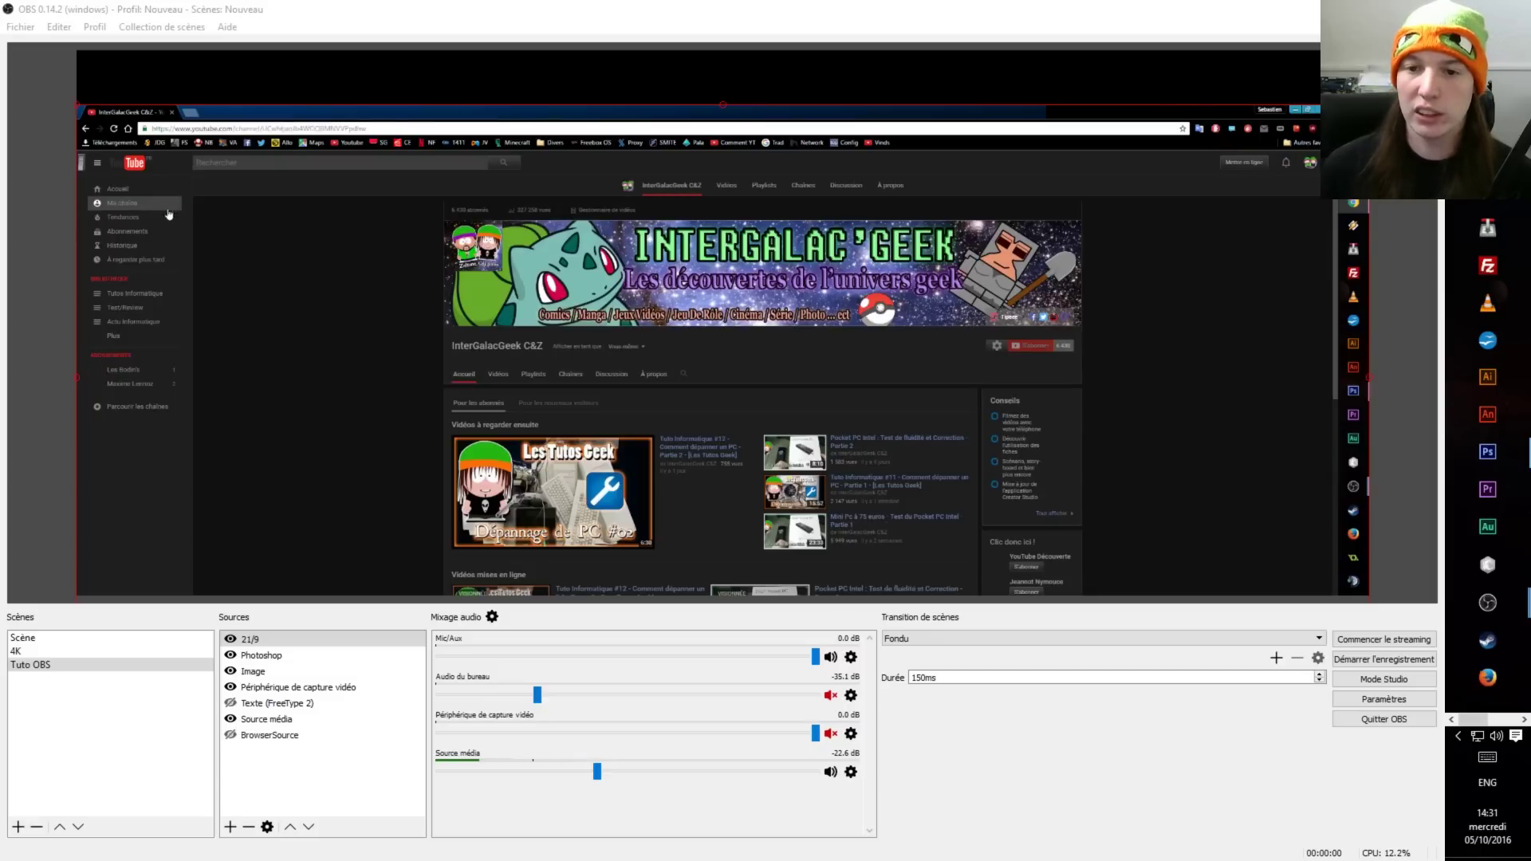
{"action": "left_click", "coordinate": [619, 192]}
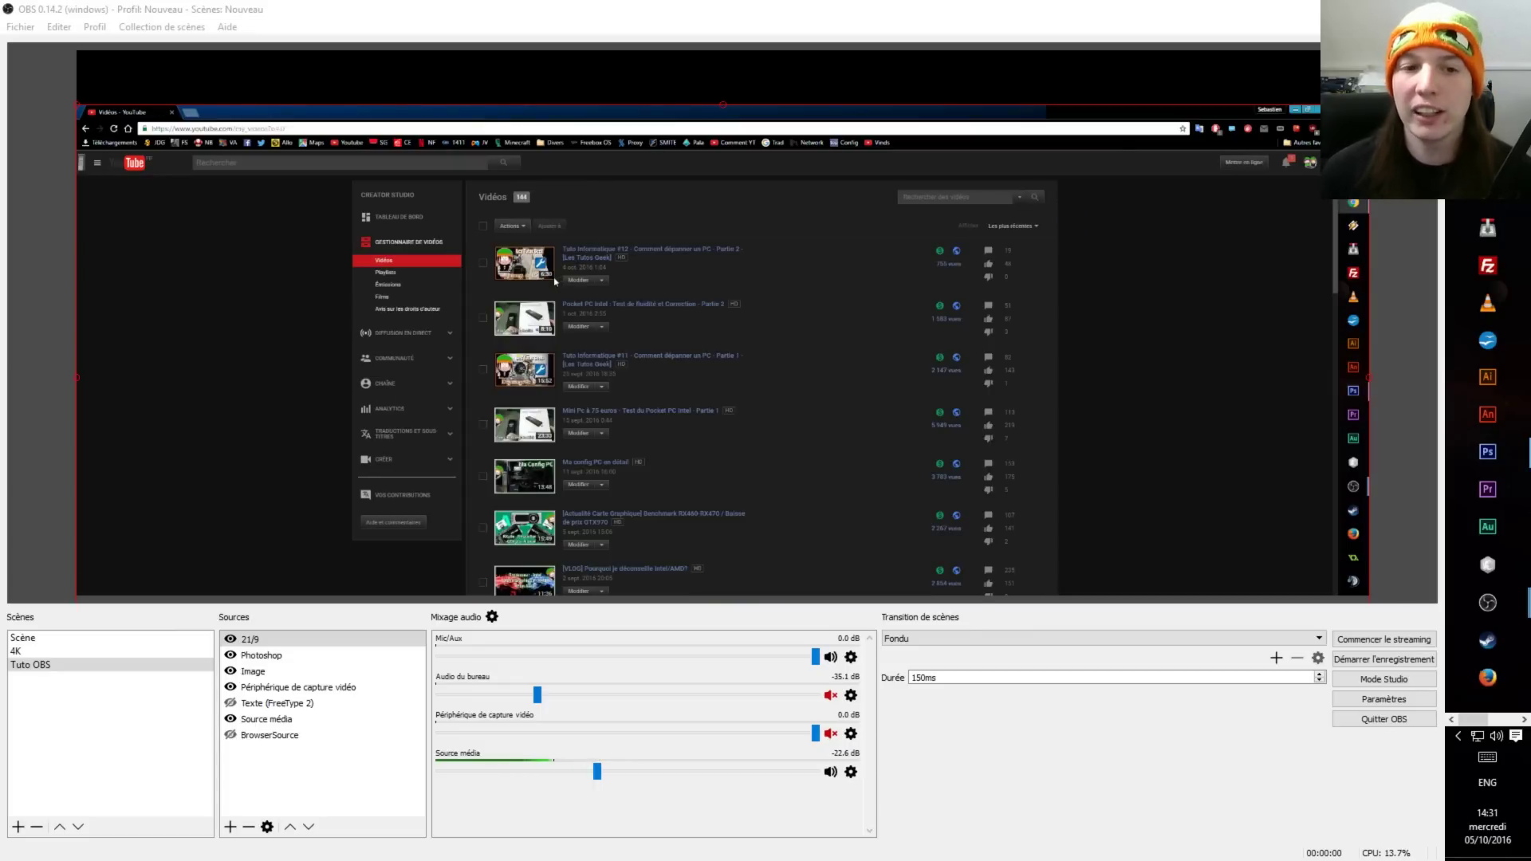
{"action": "left_click", "coordinate": [429, 330]}
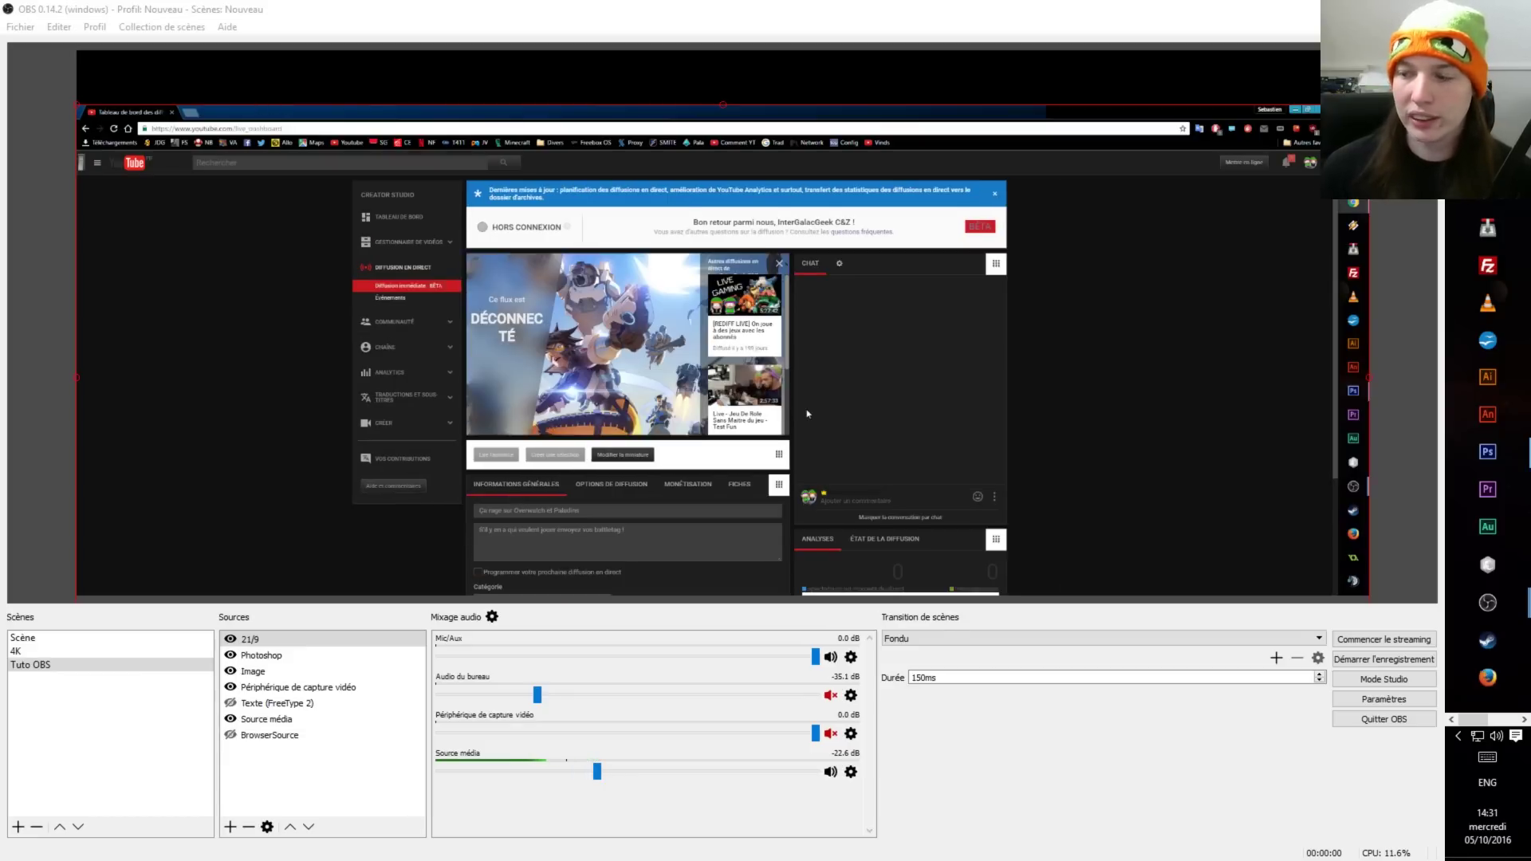
Step: Locate the stream key field under Configuration de l'encodeur on the live streaming dashboard
{"action": "scroll", "coordinate": [807, 413], "scroll_direction": "down", "scroll_amount": 3}
{"action": "mouse_move", "coordinate": [530, 482]}
{"action": "left_mouse_down"}
{"action": "mouse_move", "coordinate": [491, 483]}
{"action": "mouse_move", "coordinate": [509, 482]}
{"action": "left_mouse_up"}
{"action": "left_click", "coordinate": [476, 486]}
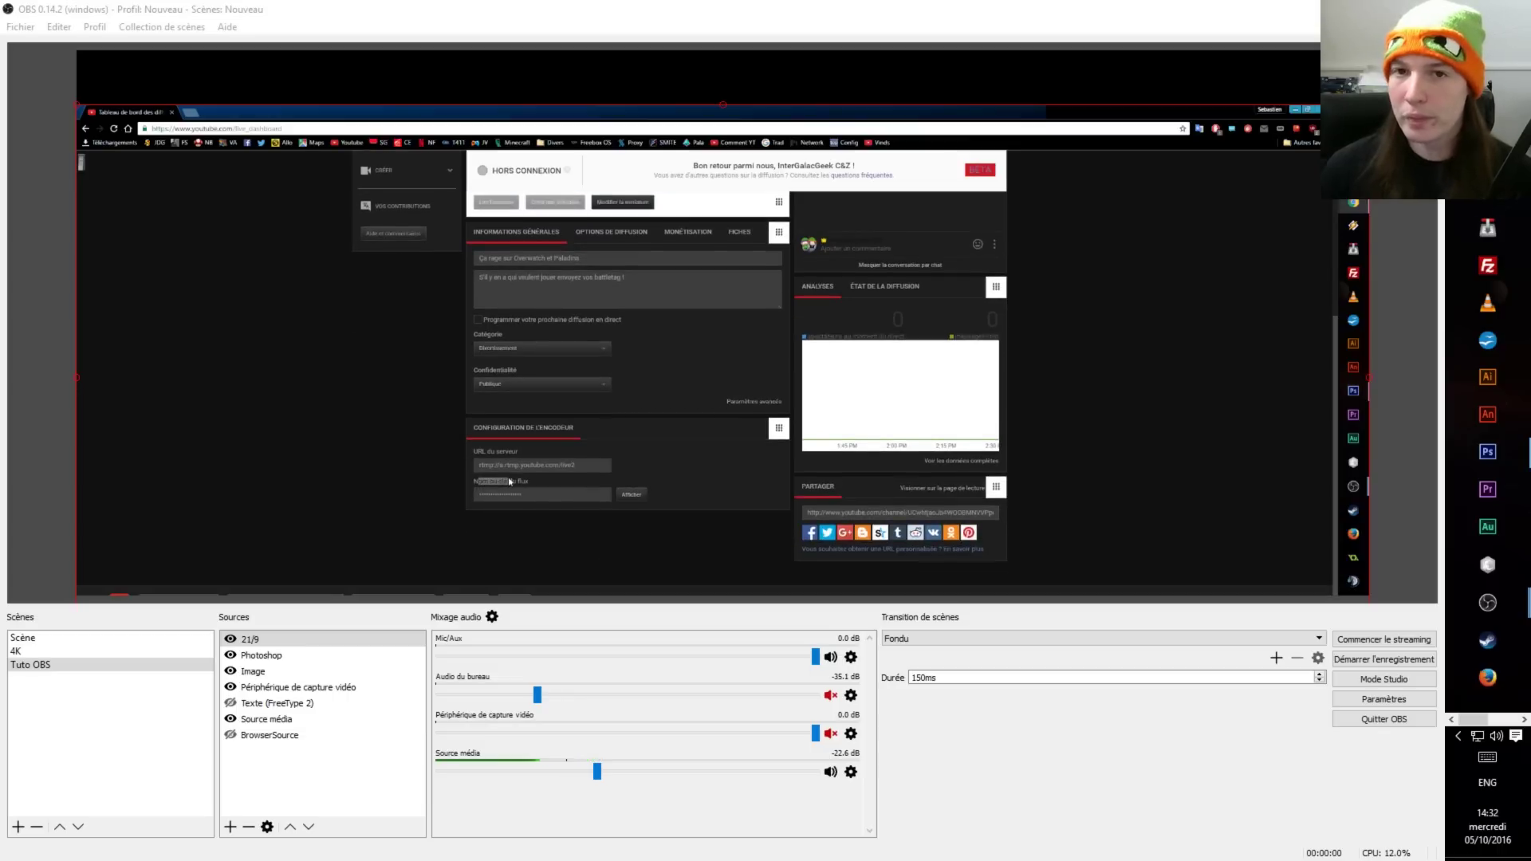
{"action": "left_click", "coordinate": [547, 496]}
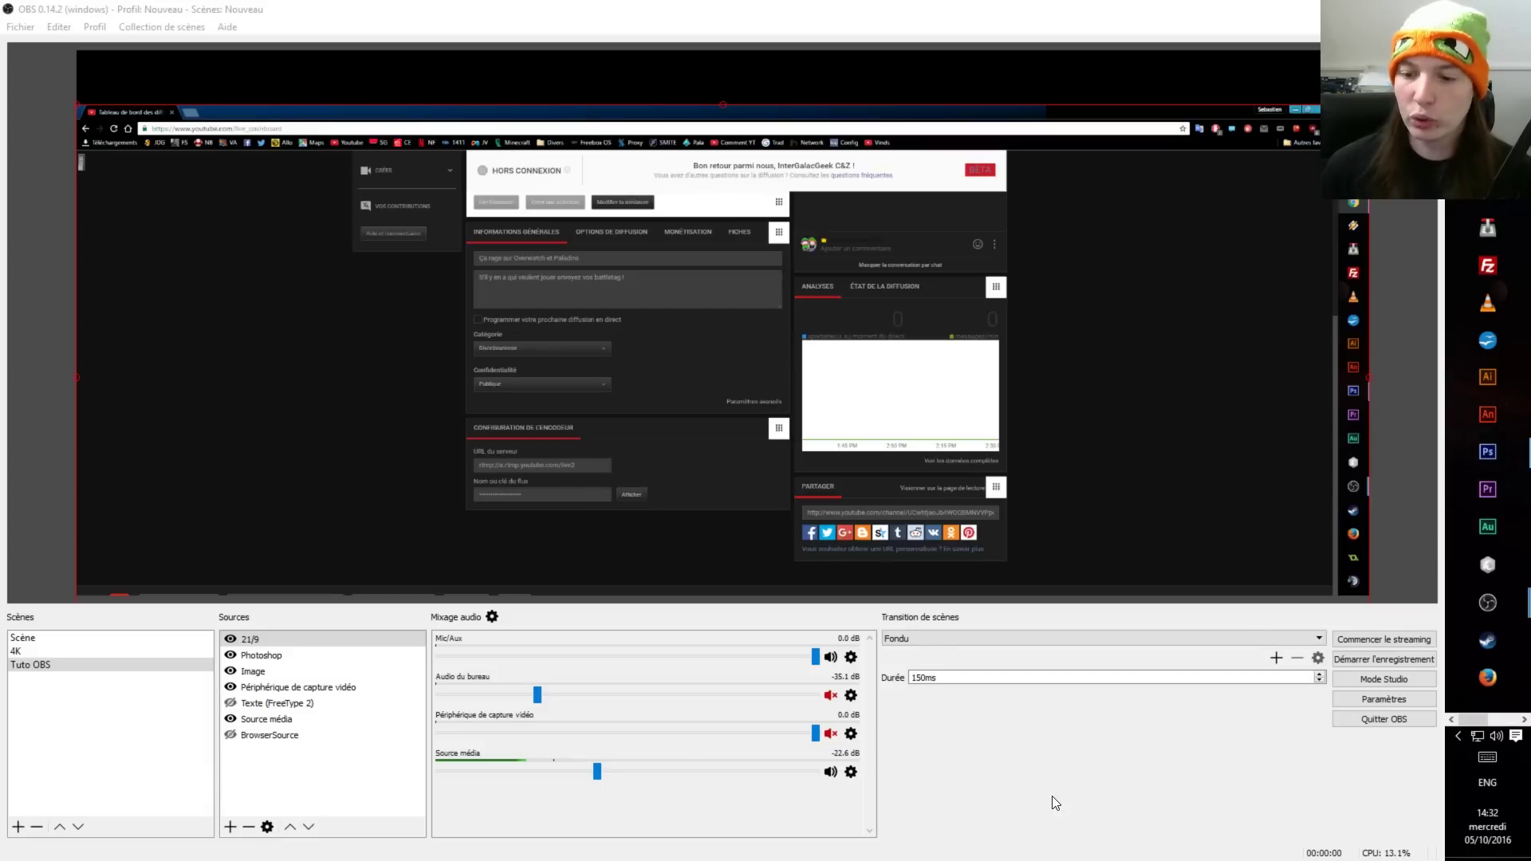
Step: Return to the OBS Flux settings, paste the stream key into Clé de stream for YouTube, and confirm
{"action": "left_click", "coordinate": [1400, 694]}
{"action": "left_click", "coordinate": [405, 246]}
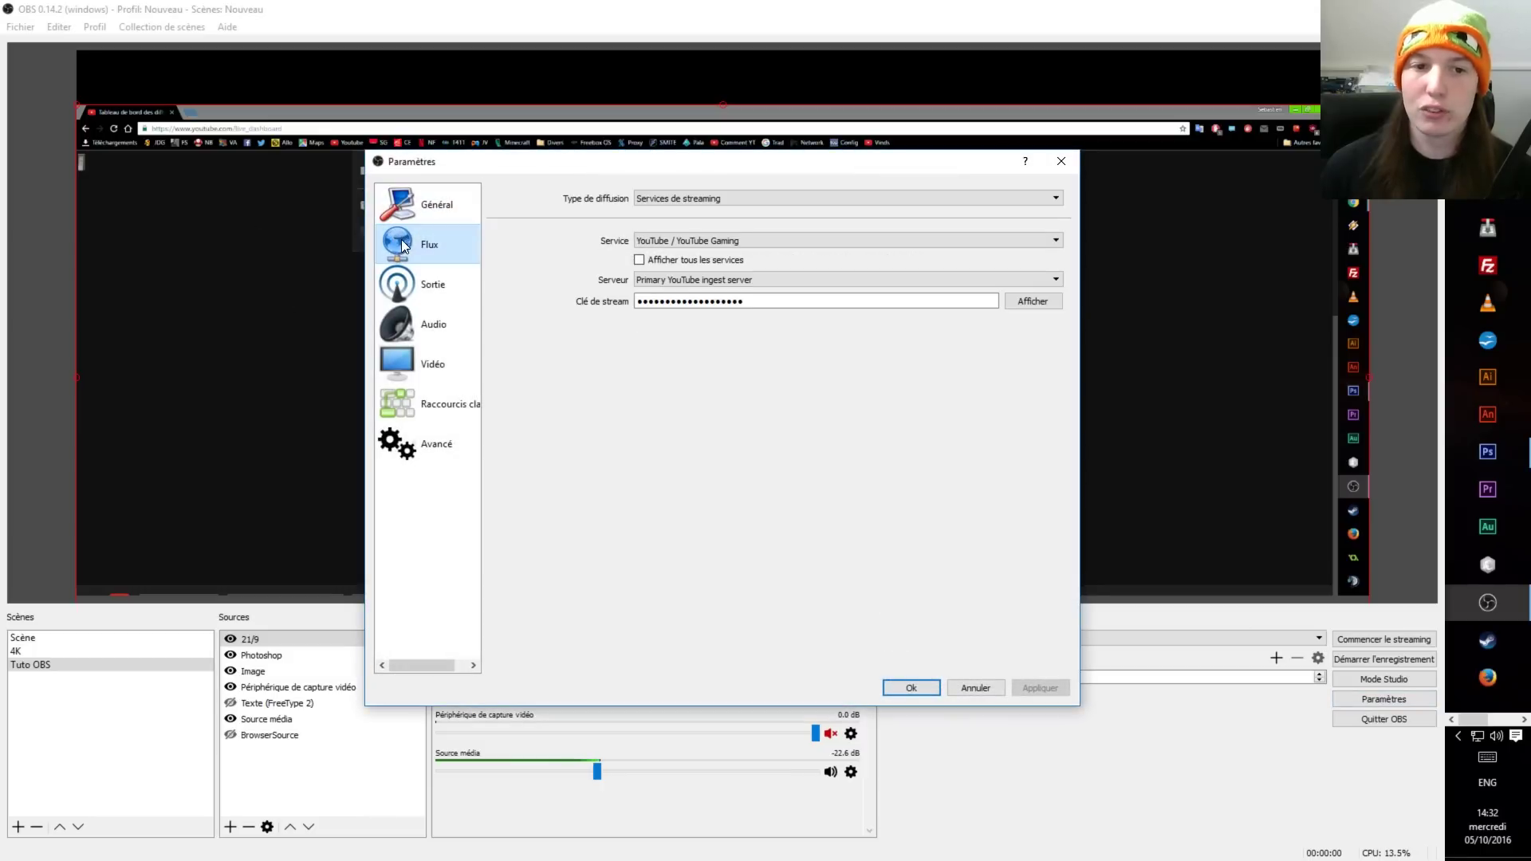
{"action": "left_click_drag", "start_coordinate": [737, 301], "coordinate": [615, 306]}
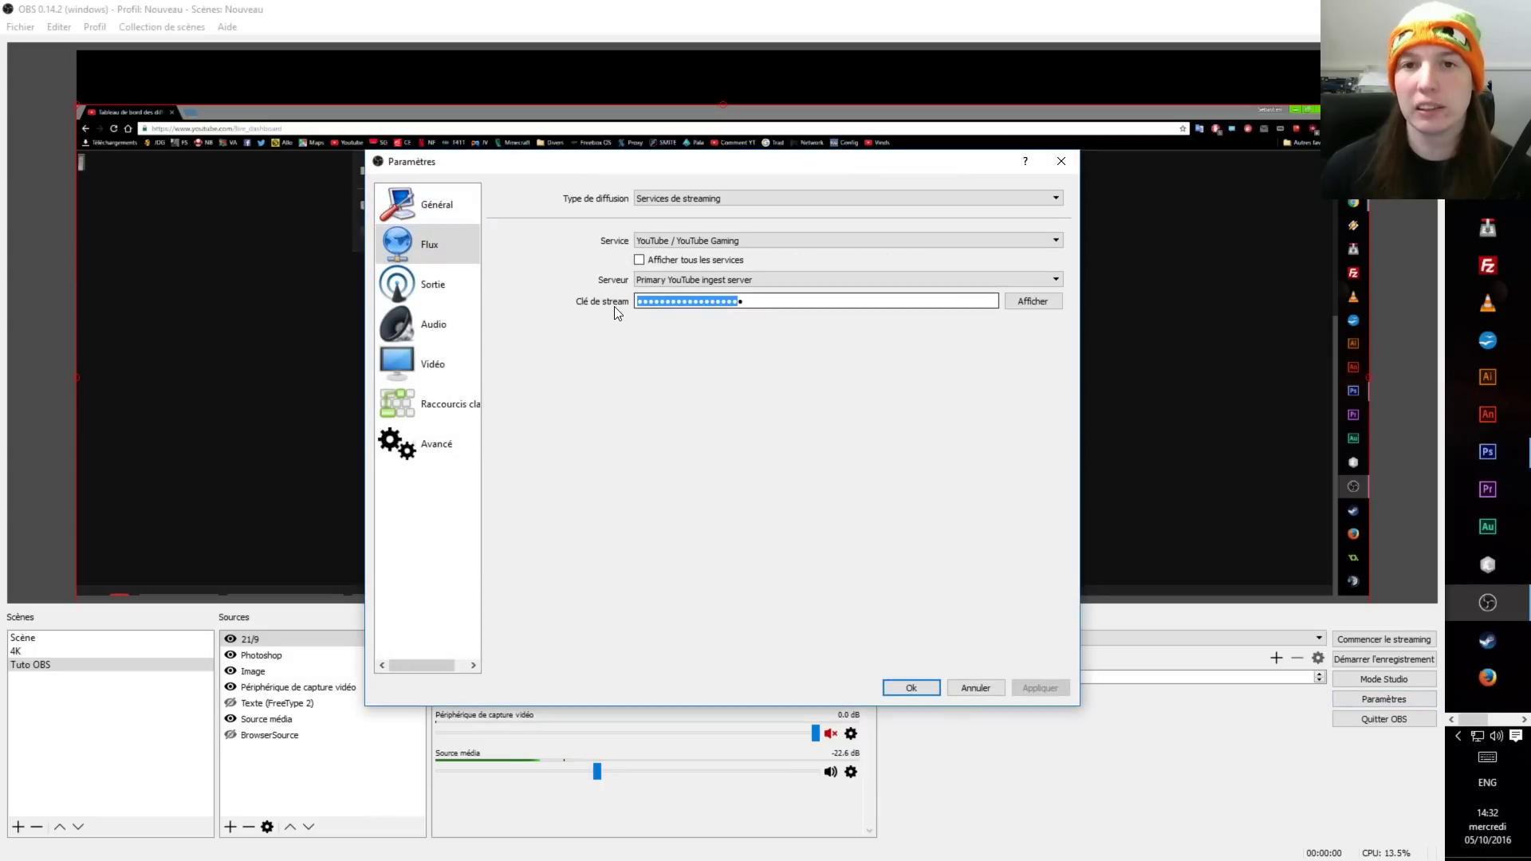
{"action": "key", "text": "ctrl+v"}
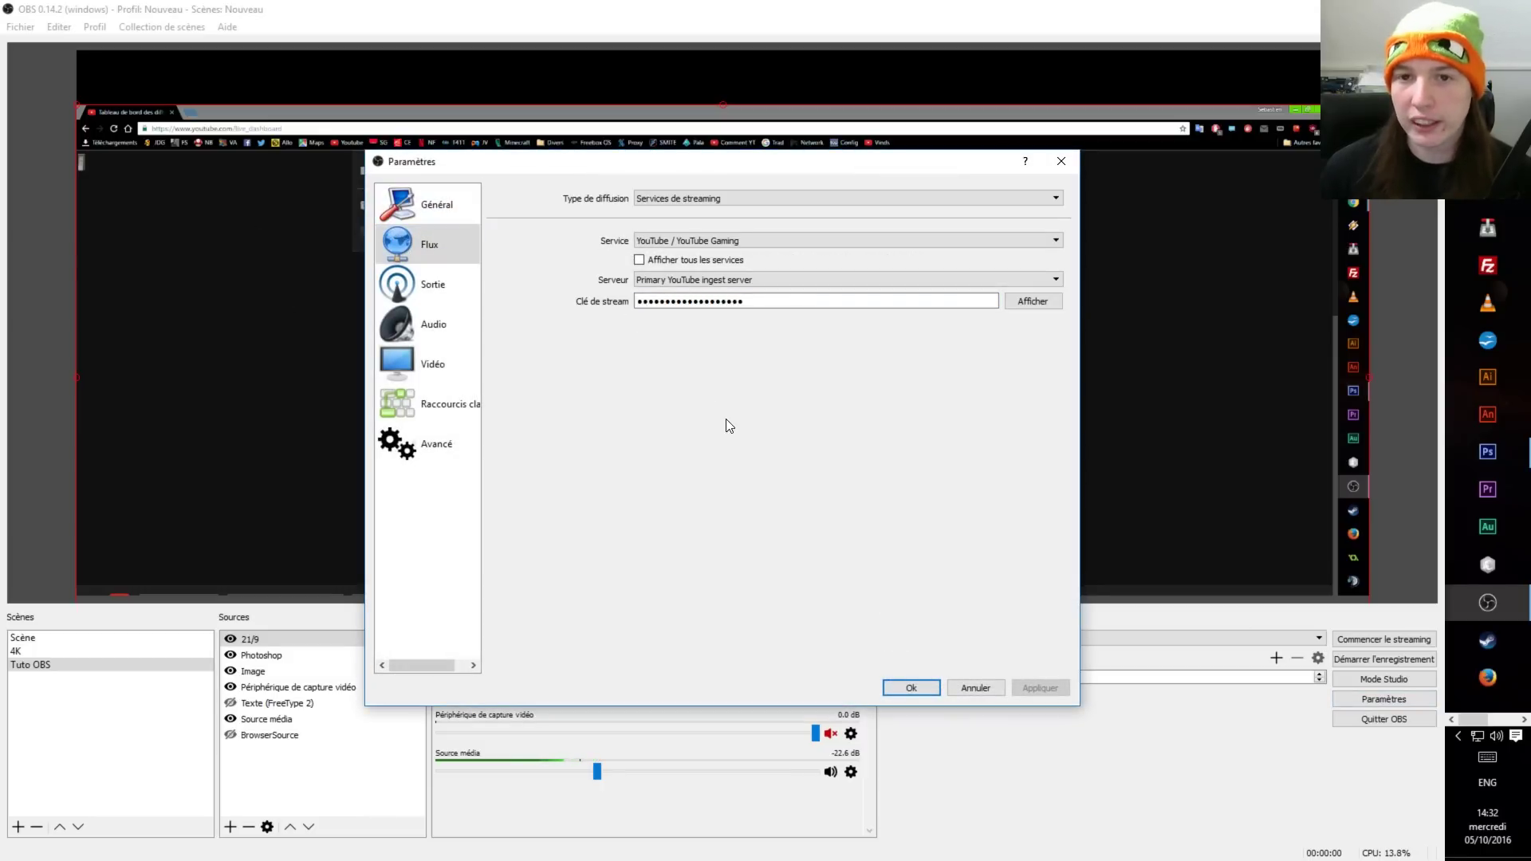
{"action": "left_click", "coordinate": [911, 688]}
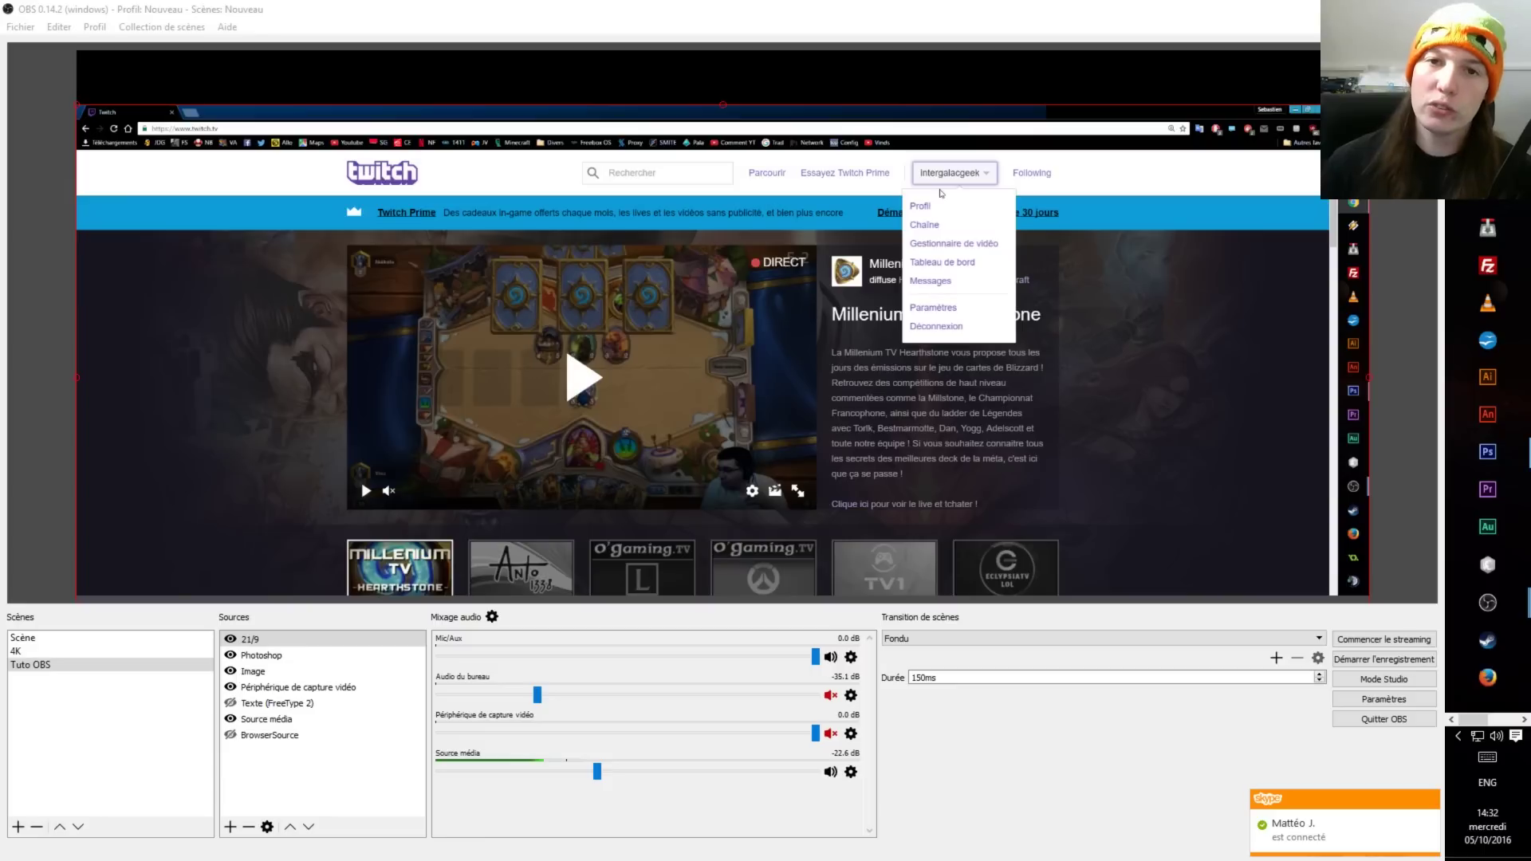
Step: Open the Clé de flux page in the Twitch channel's dashboard
{"action": "left_click", "coordinate": [951, 270]}
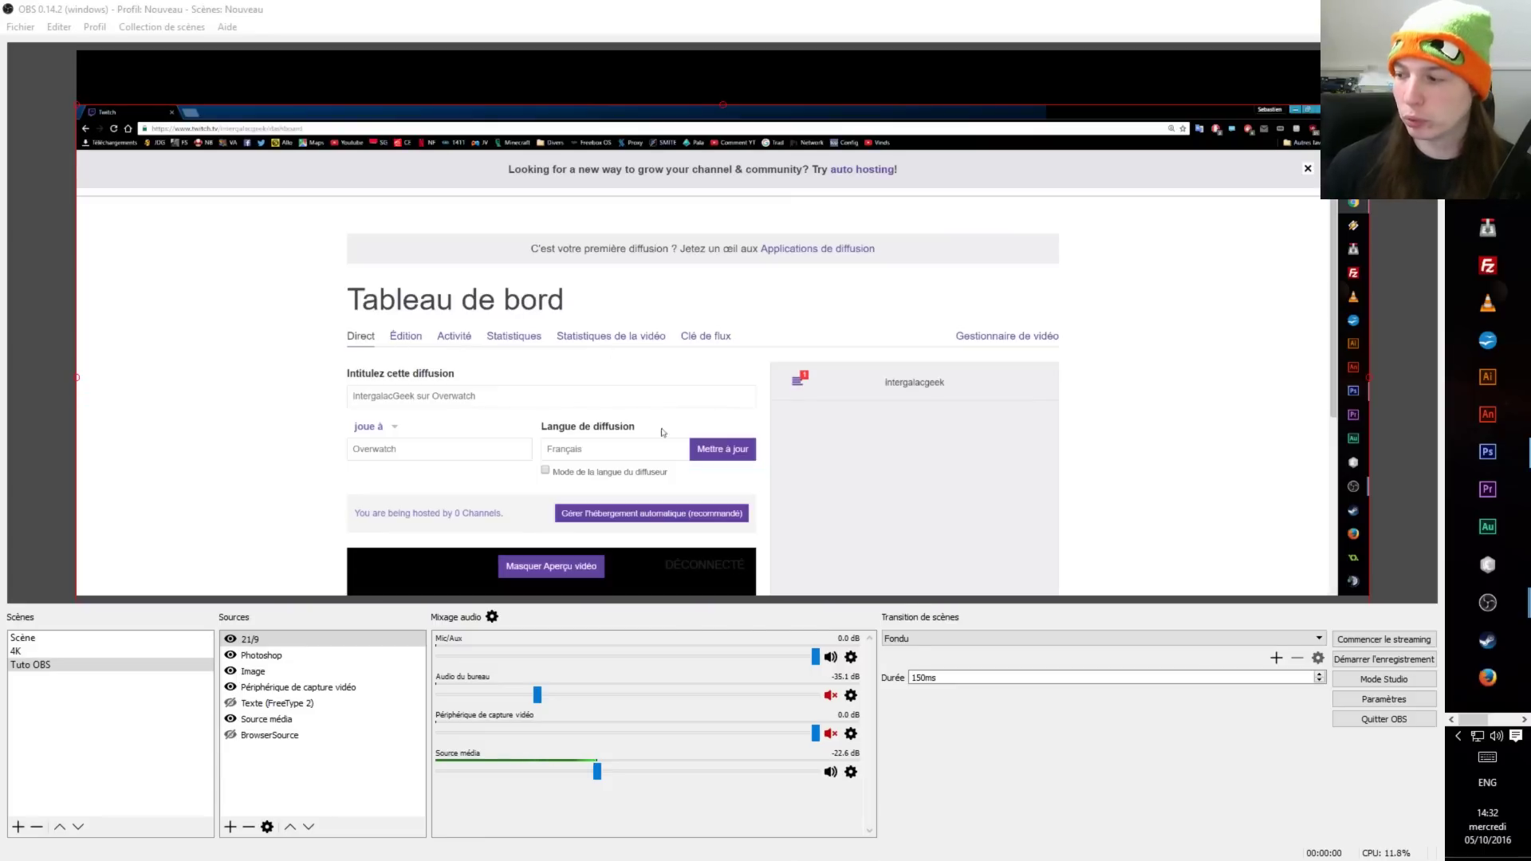
{"action": "left_click", "coordinate": [702, 343]}
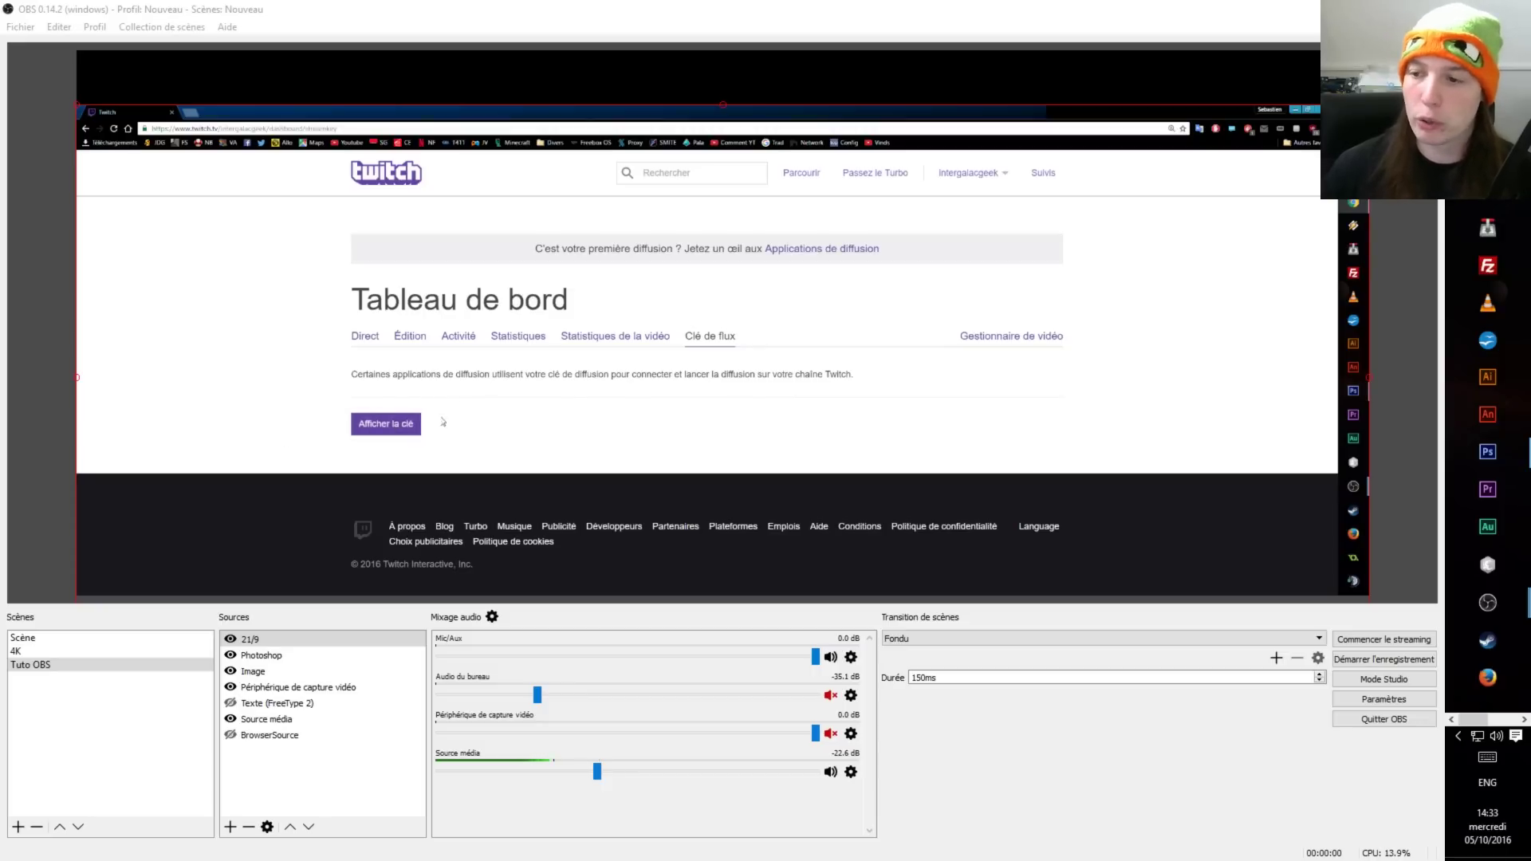
Step: Return to the OBS Flux settings, try Twitch as the streaming service, and switch it back to YouTube / YouTube Gaming
{"action": "left_click", "coordinate": [1380, 705]}
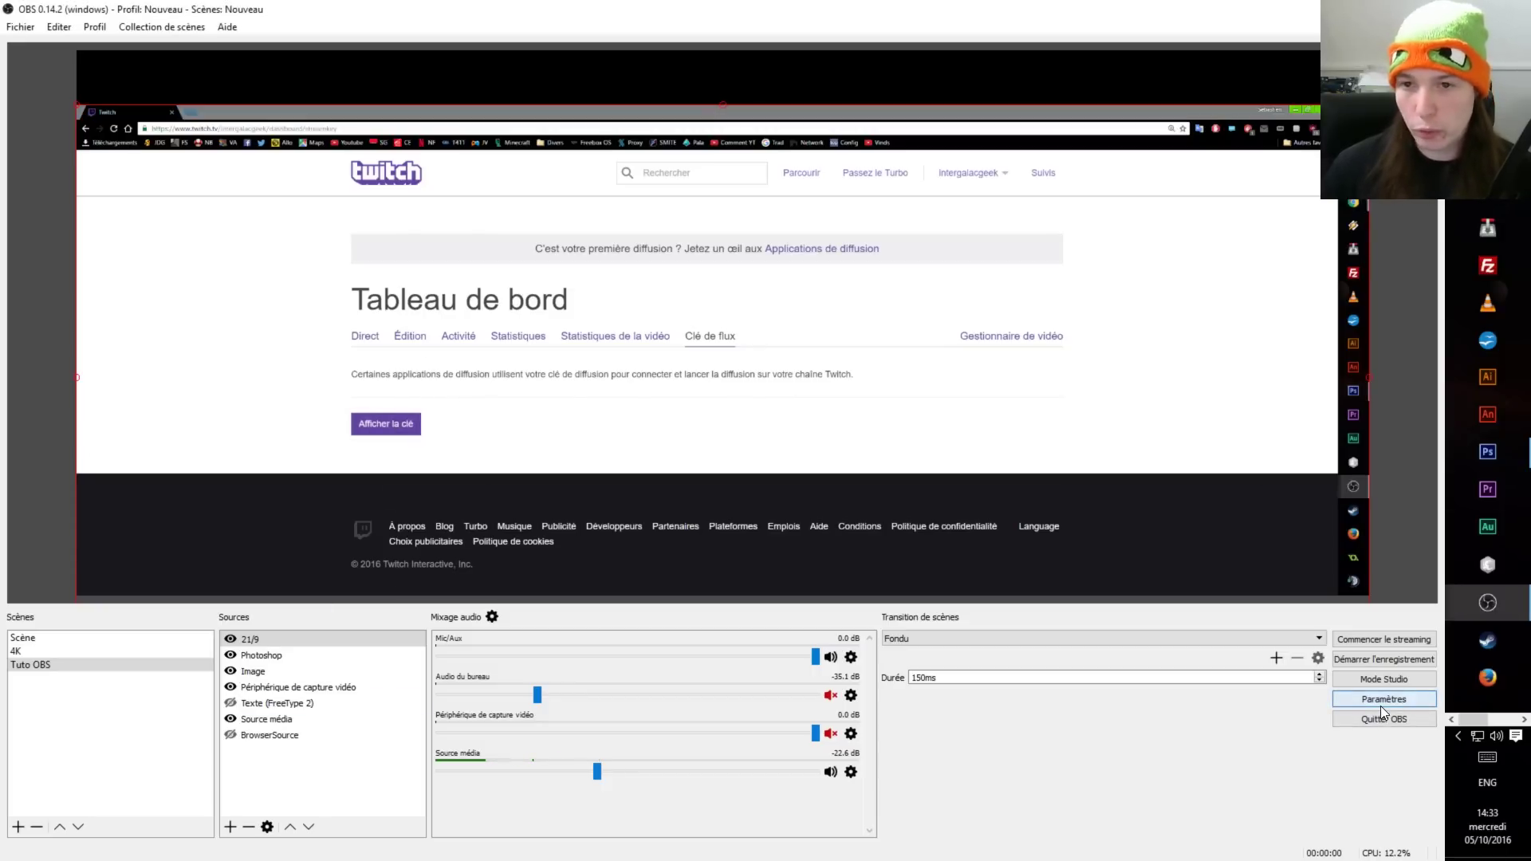
{"action": "left_click", "coordinate": [420, 234]}
{"action": "left_click", "coordinate": [719, 242]}
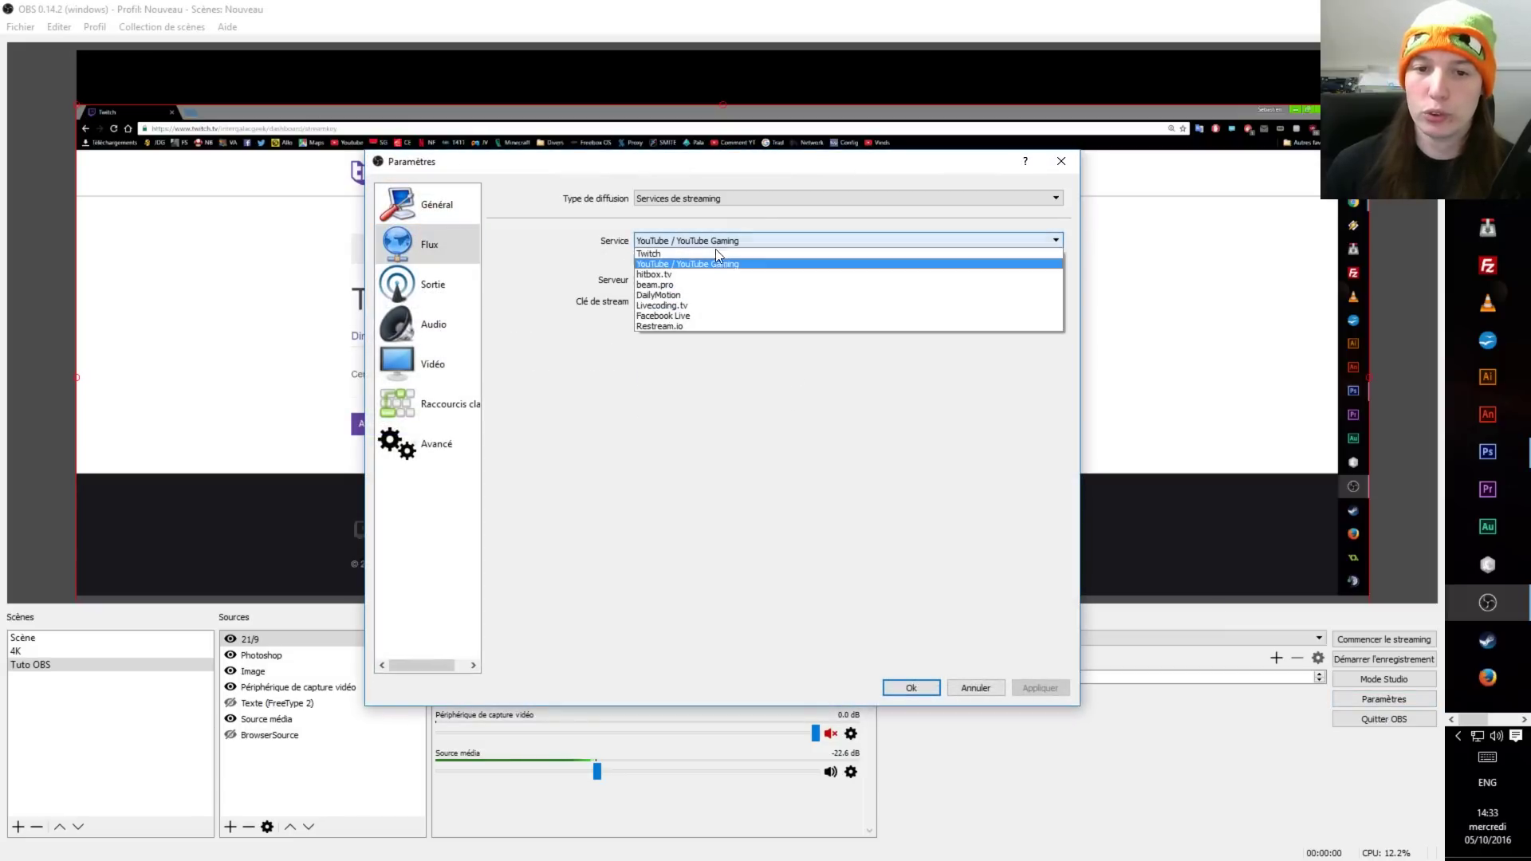
{"action": "left_click", "coordinate": [654, 257]}
{"action": "left_click", "coordinate": [698, 301]}
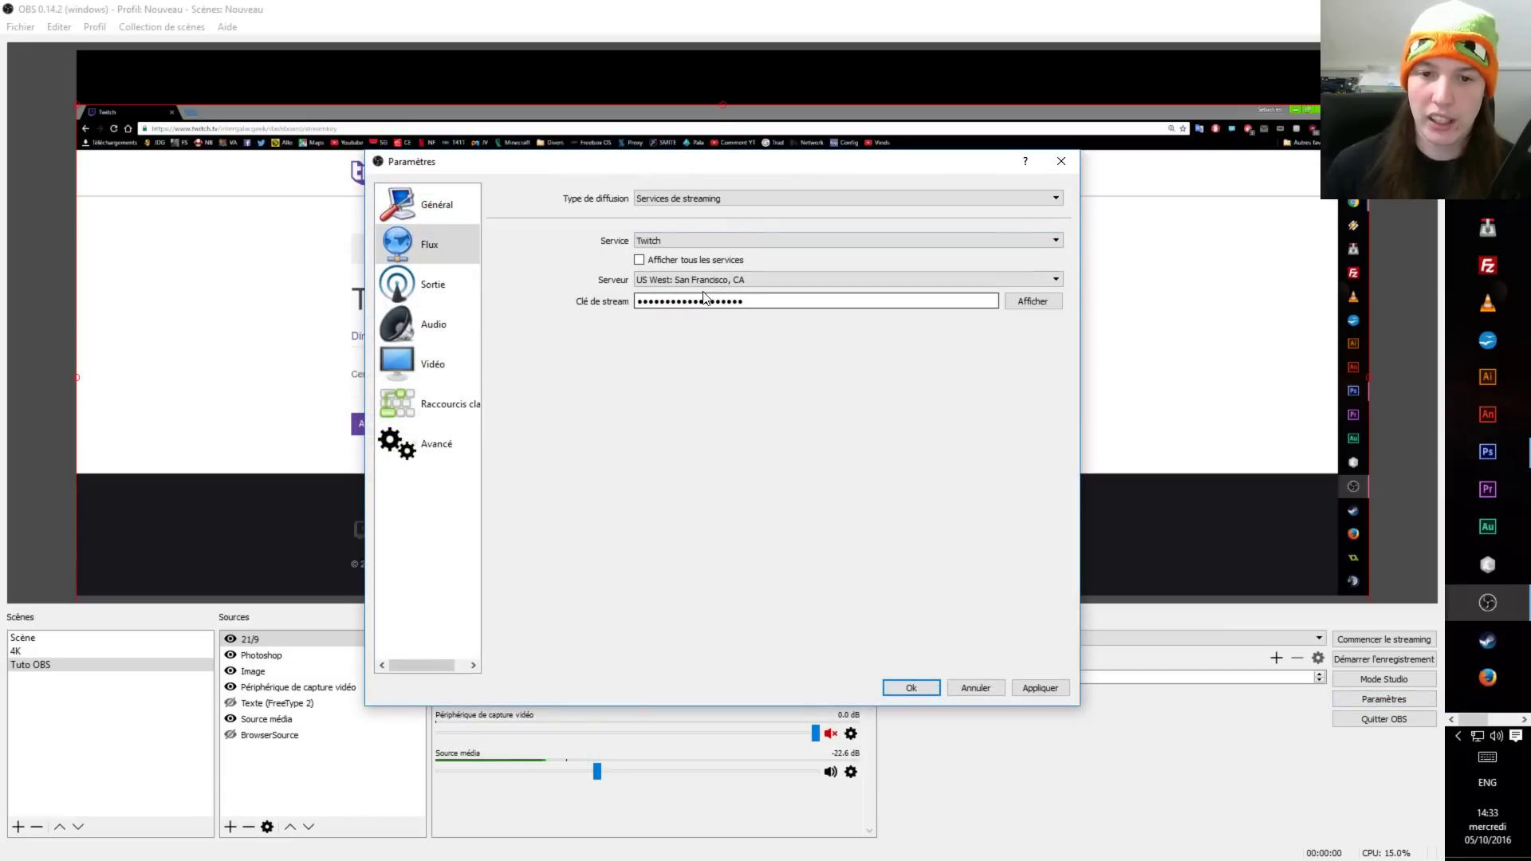
{"action": "left_click", "coordinate": [692, 239]}
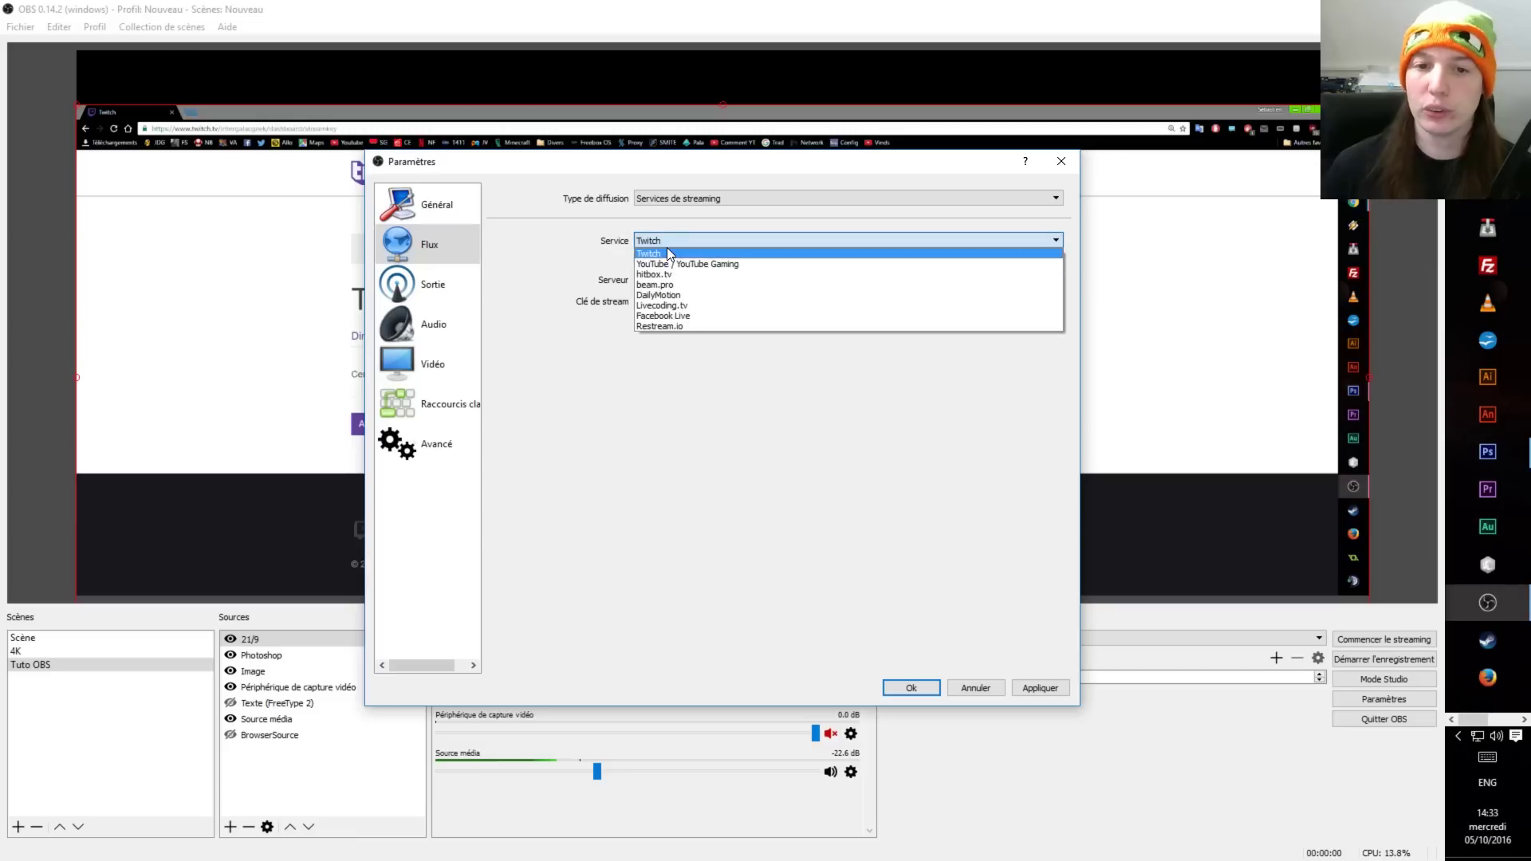
{"action": "left_click", "coordinate": [661, 264]}
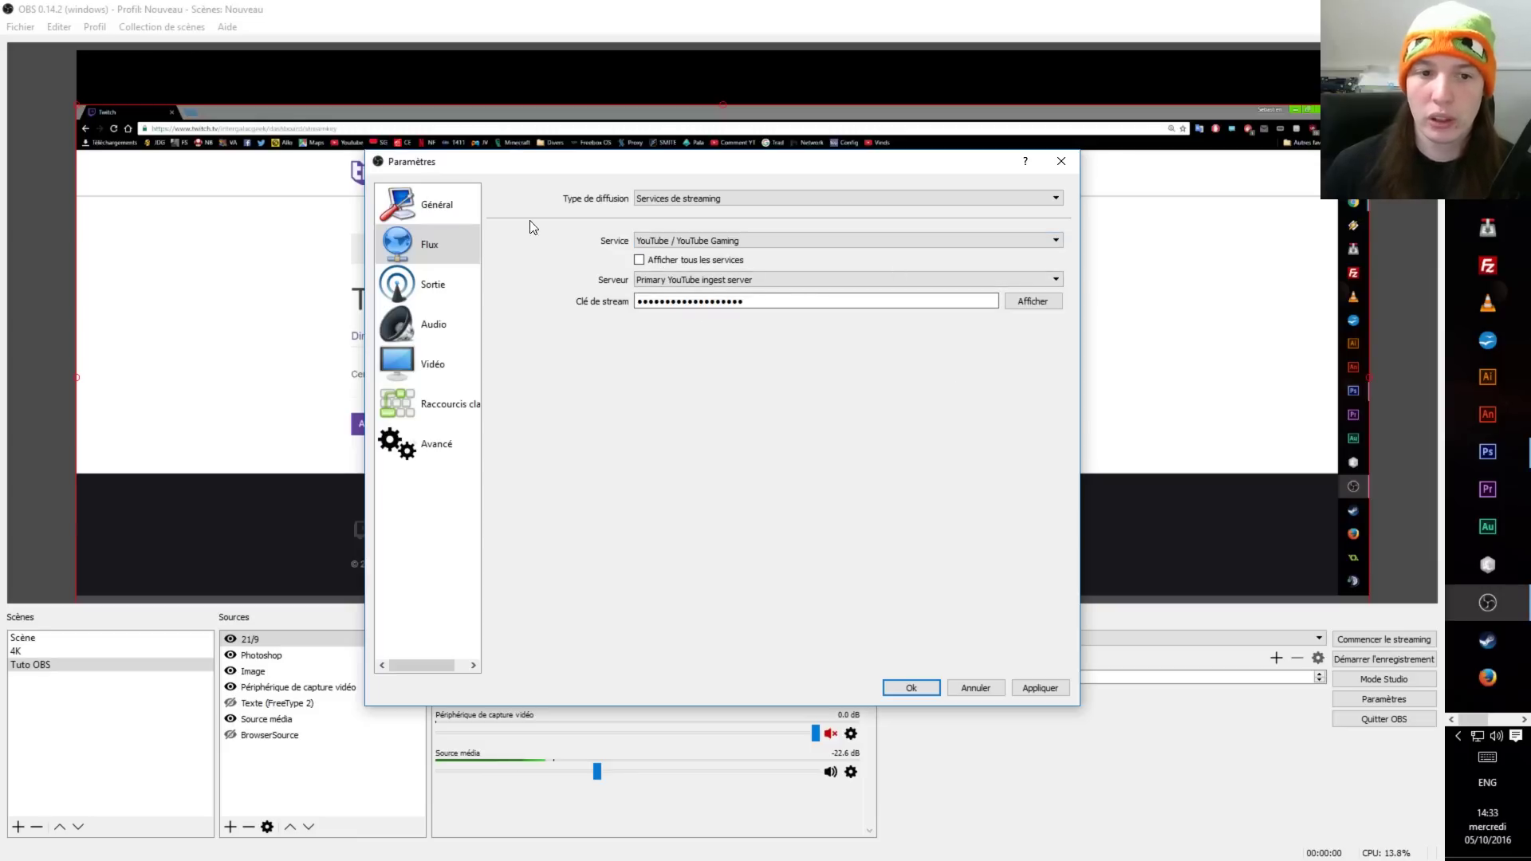
Step: Examine the encoder, enforced service encoding option and rescale resolution in the Sortie streaming settings
{"action": "left_click", "coordinate": [396, 283]}
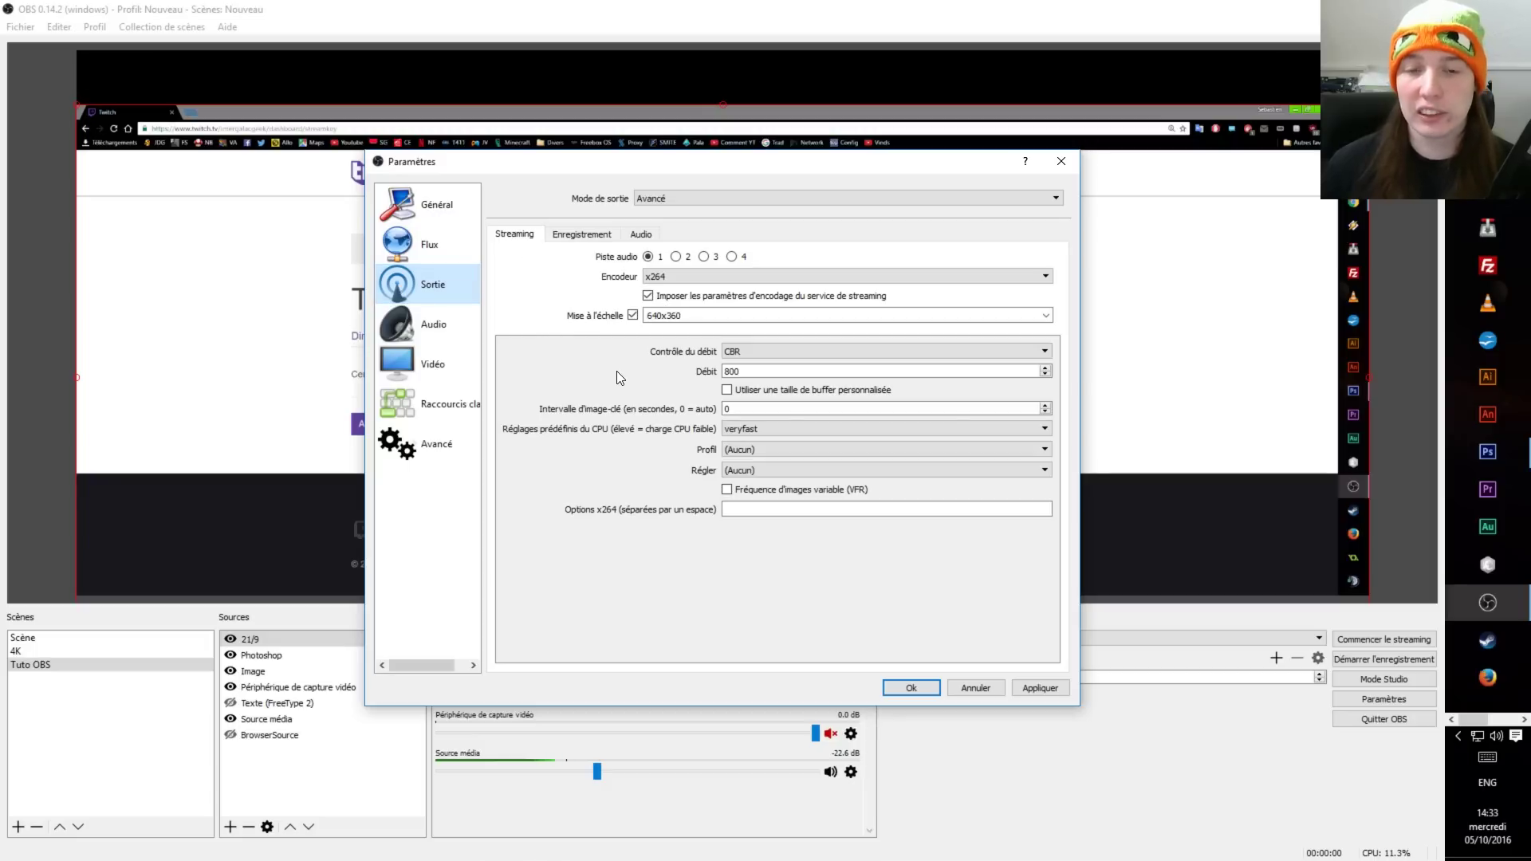
{"action": "left_click", "coordinate": [654, 277]}
{"action": "left_click", "coordinate": [654, 277]}
{"action": "left_click", "coordinate": [653, 276]}
{"action": "left_click", "coordinate": [664, 294]}
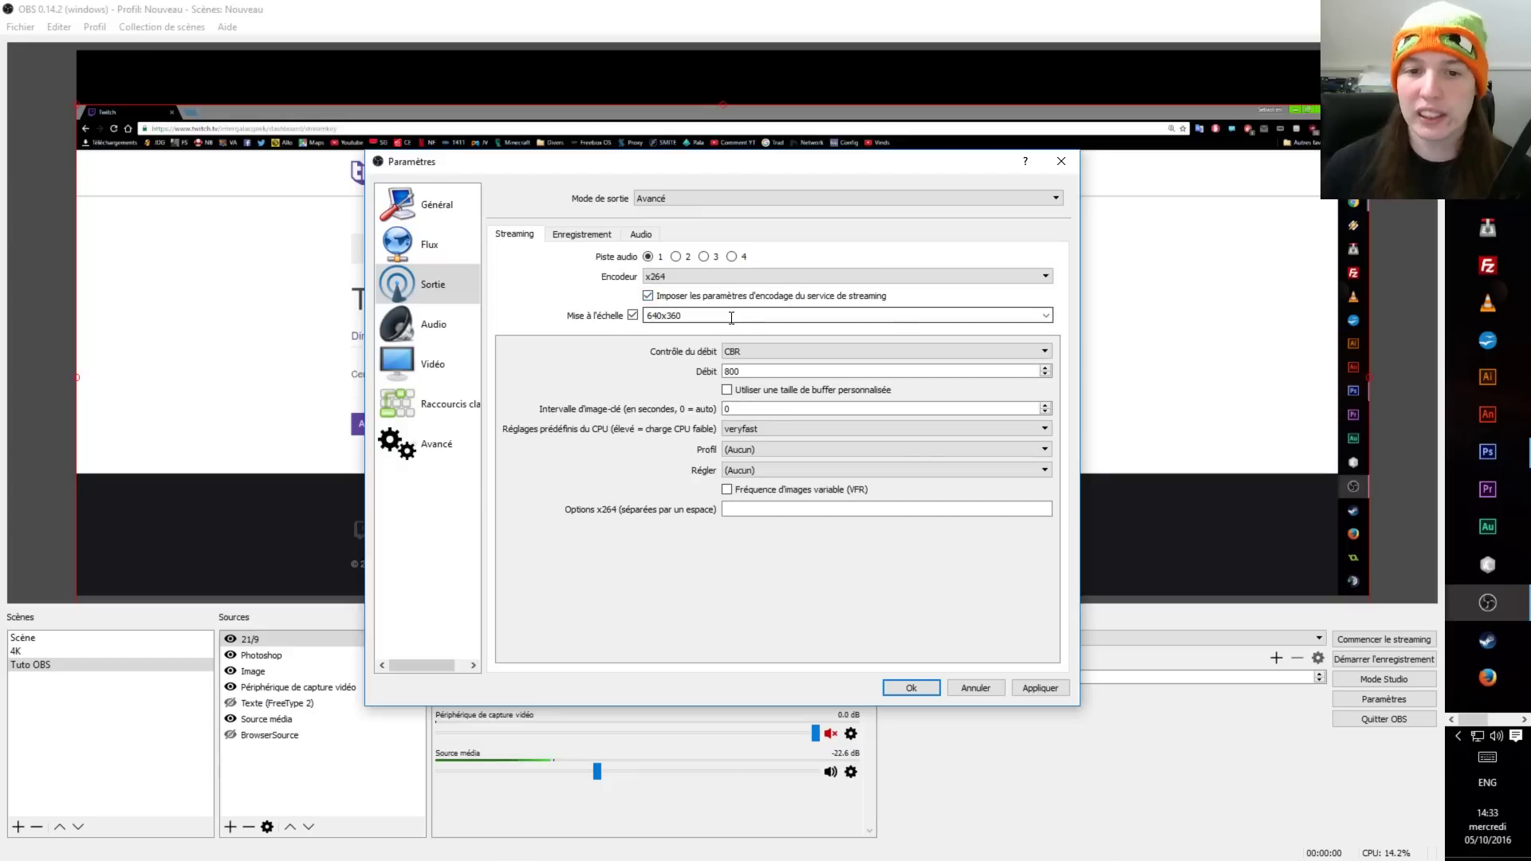
{"action": "left_click_drag", "start_coordinate": [731, 318], "coordinate": [606, 313]}
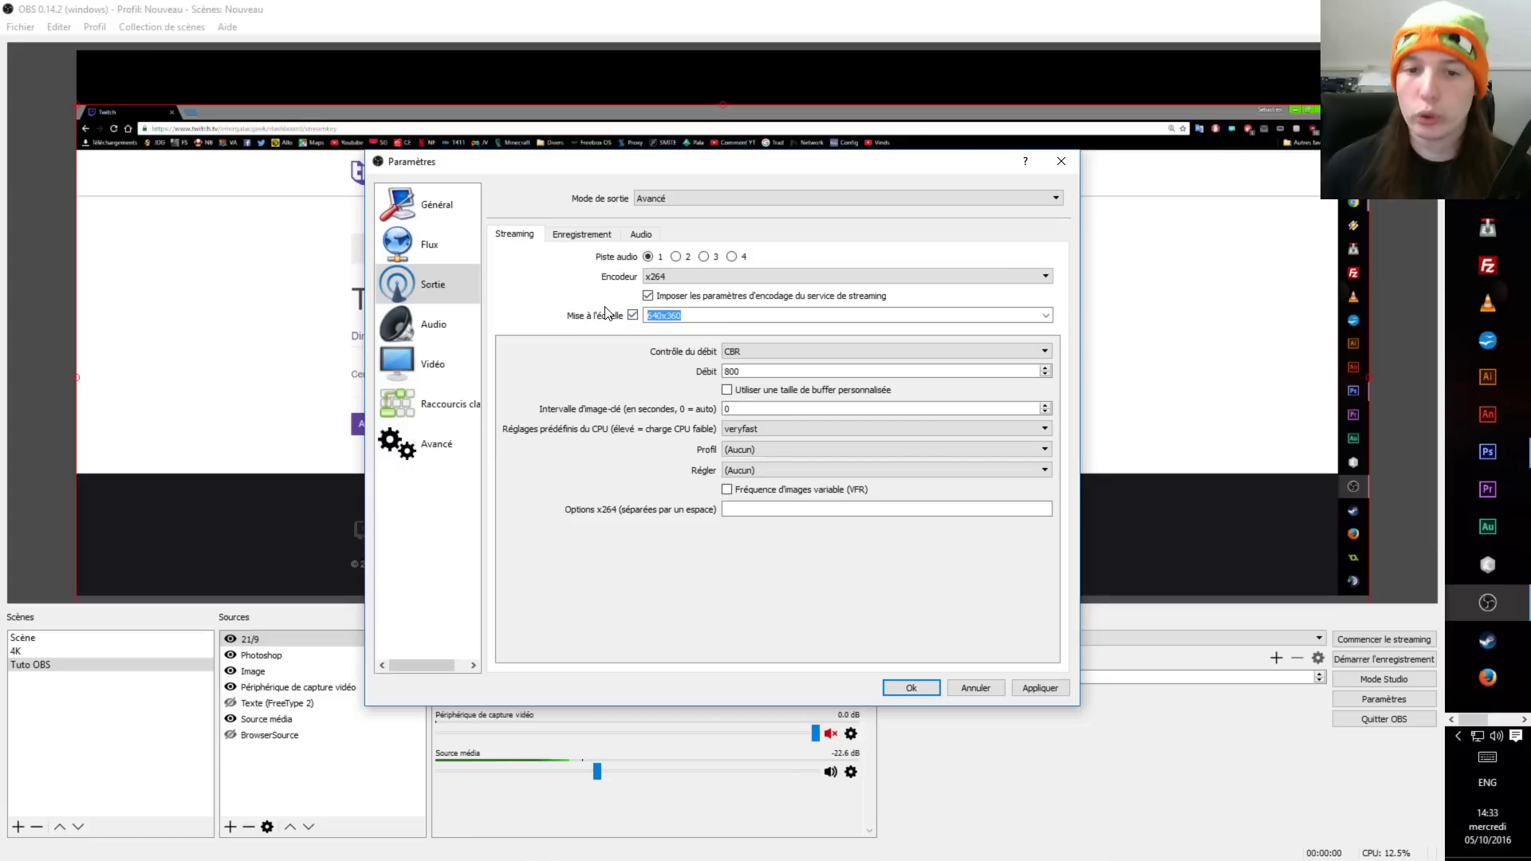
{"action": "left_click", "coordinate": [750, 311]}
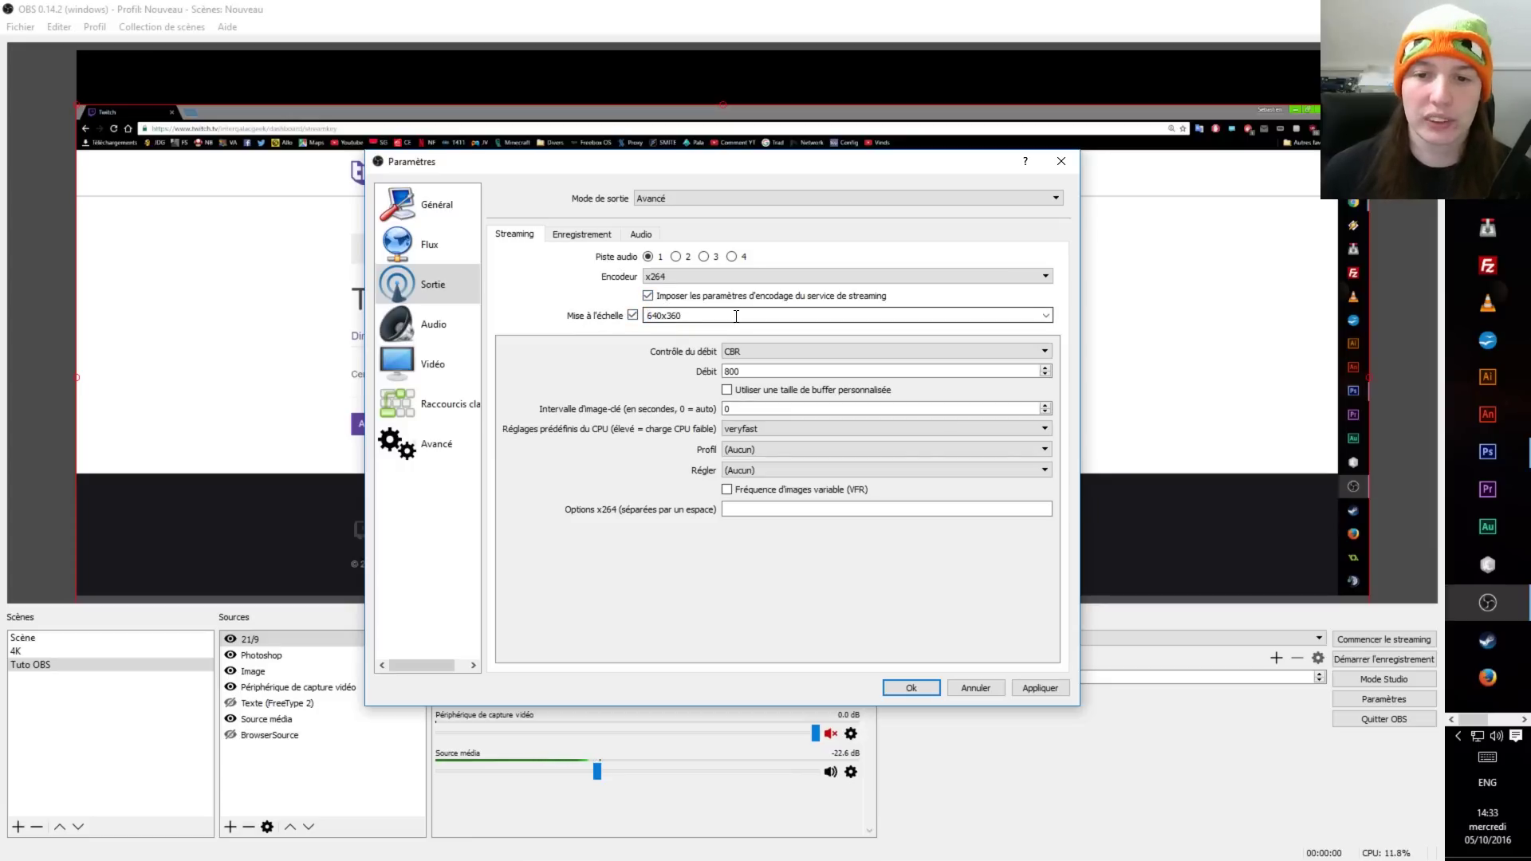
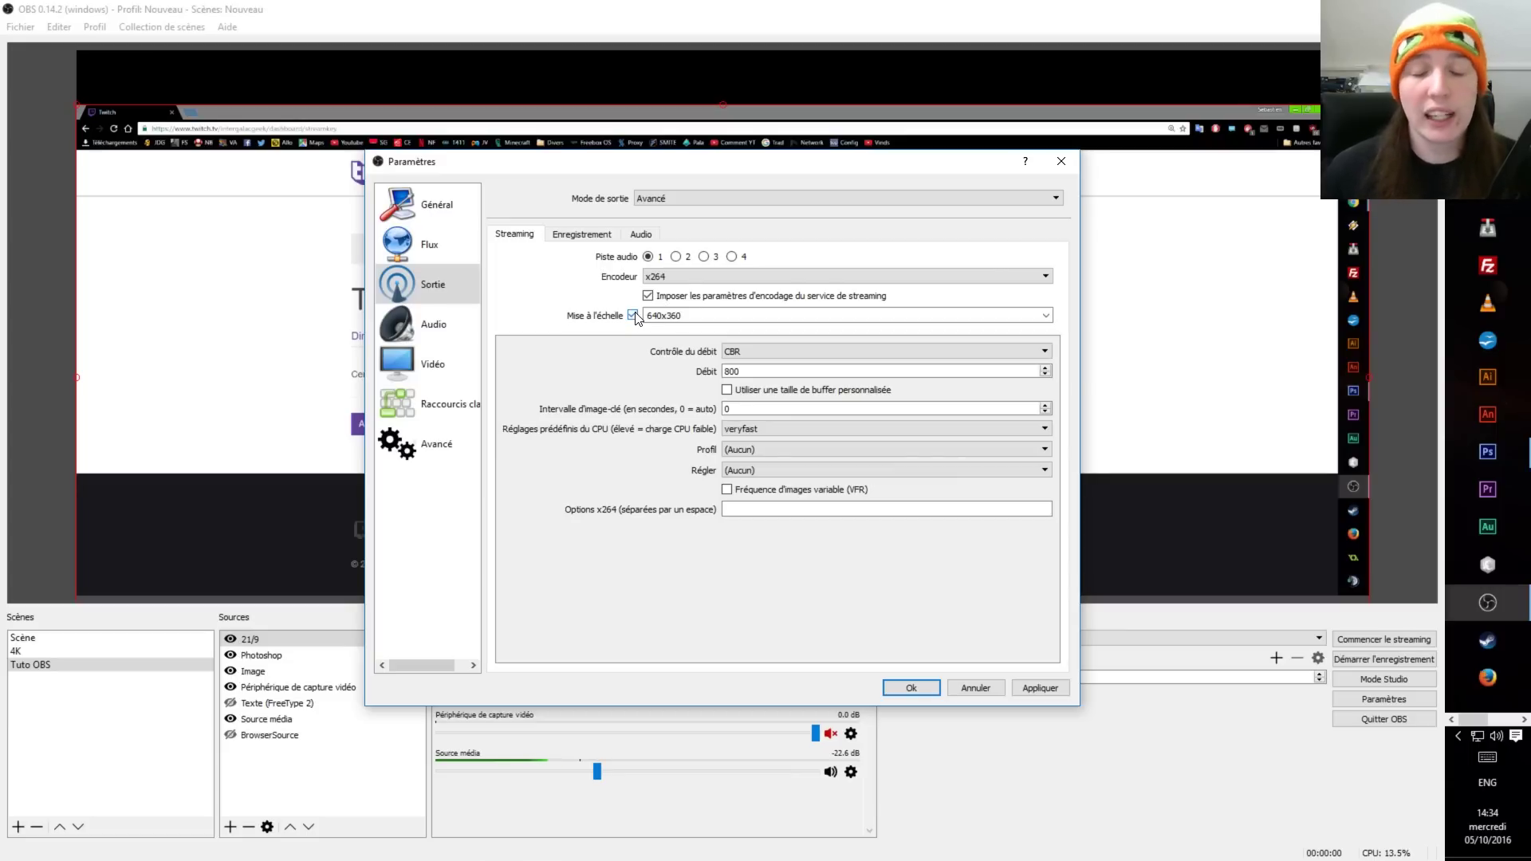
Step: Turn the streaming output rescaling off and on again, and choose 1136x480 as its resolution
{"action": "left_click", "coordinate": [634, 316]}
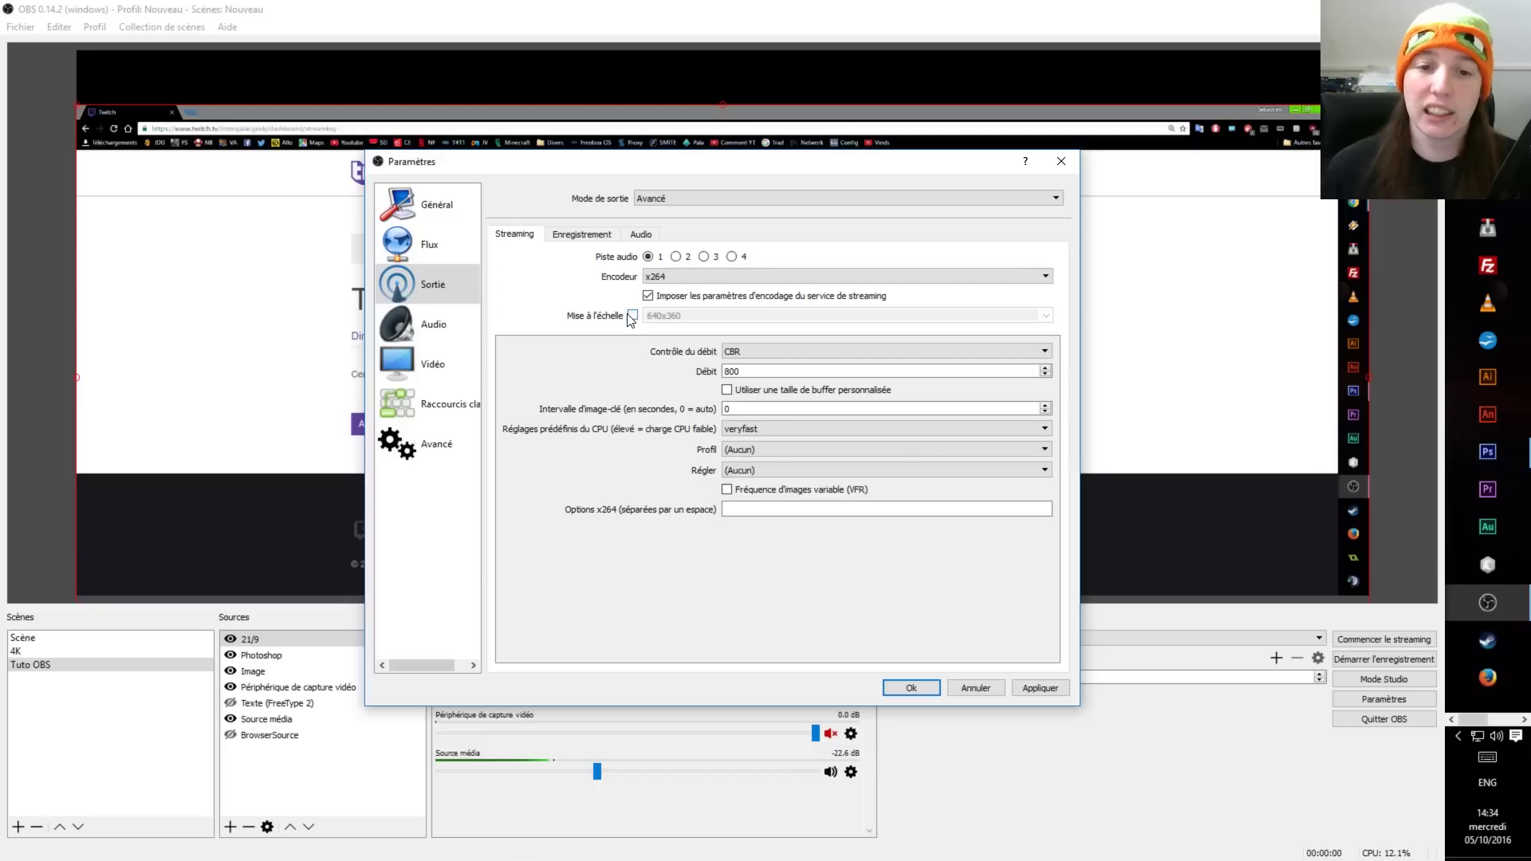
{"action": "left_click_drag", "start_coordinate": [705, 162], "coordinate": [774, 254]}
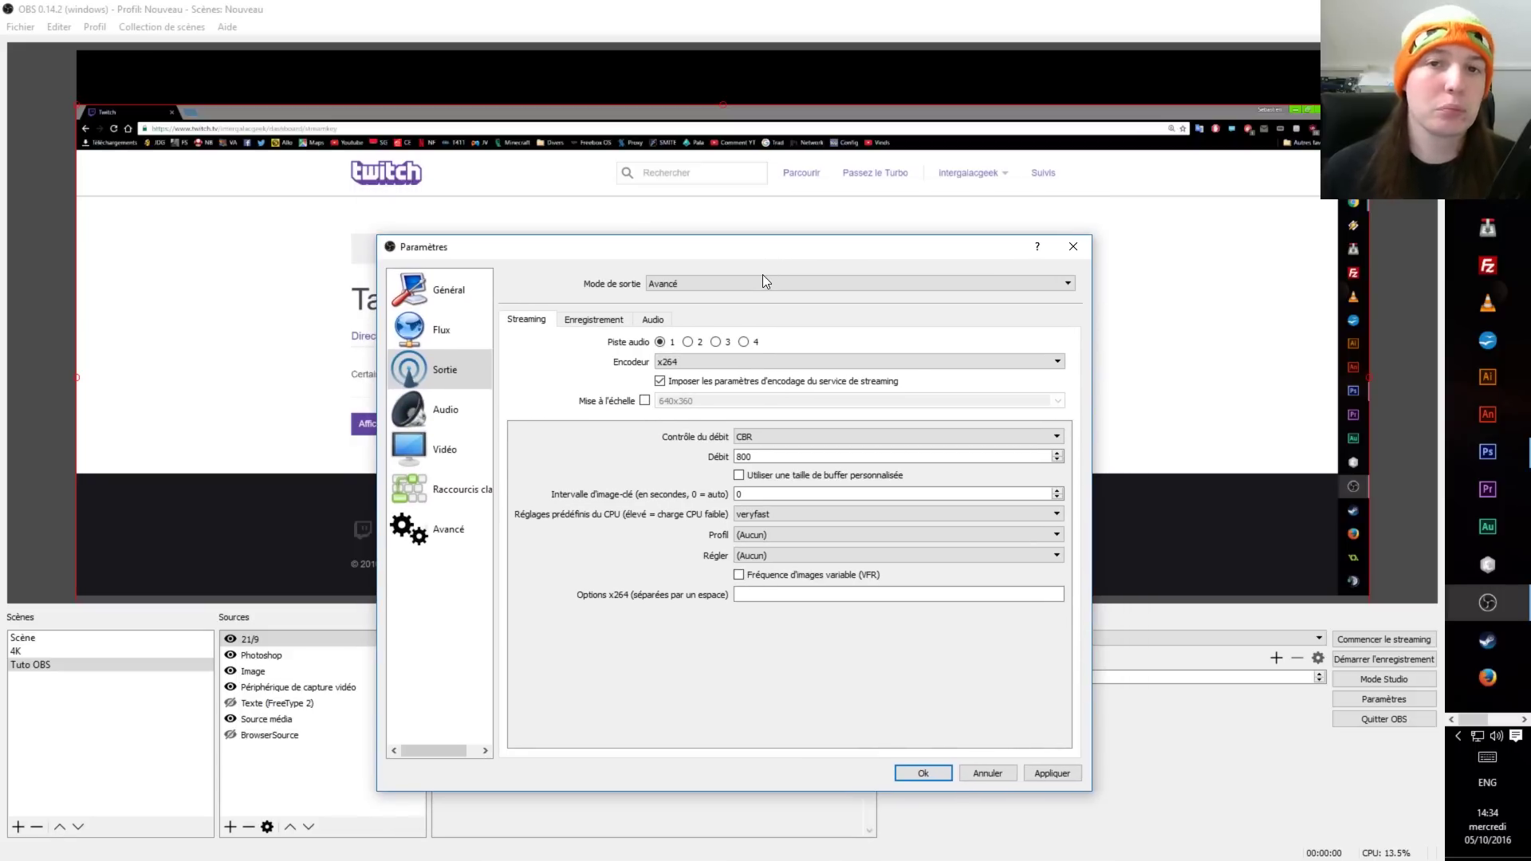
{"action": "left_click", "coordinate": [645, 401]}
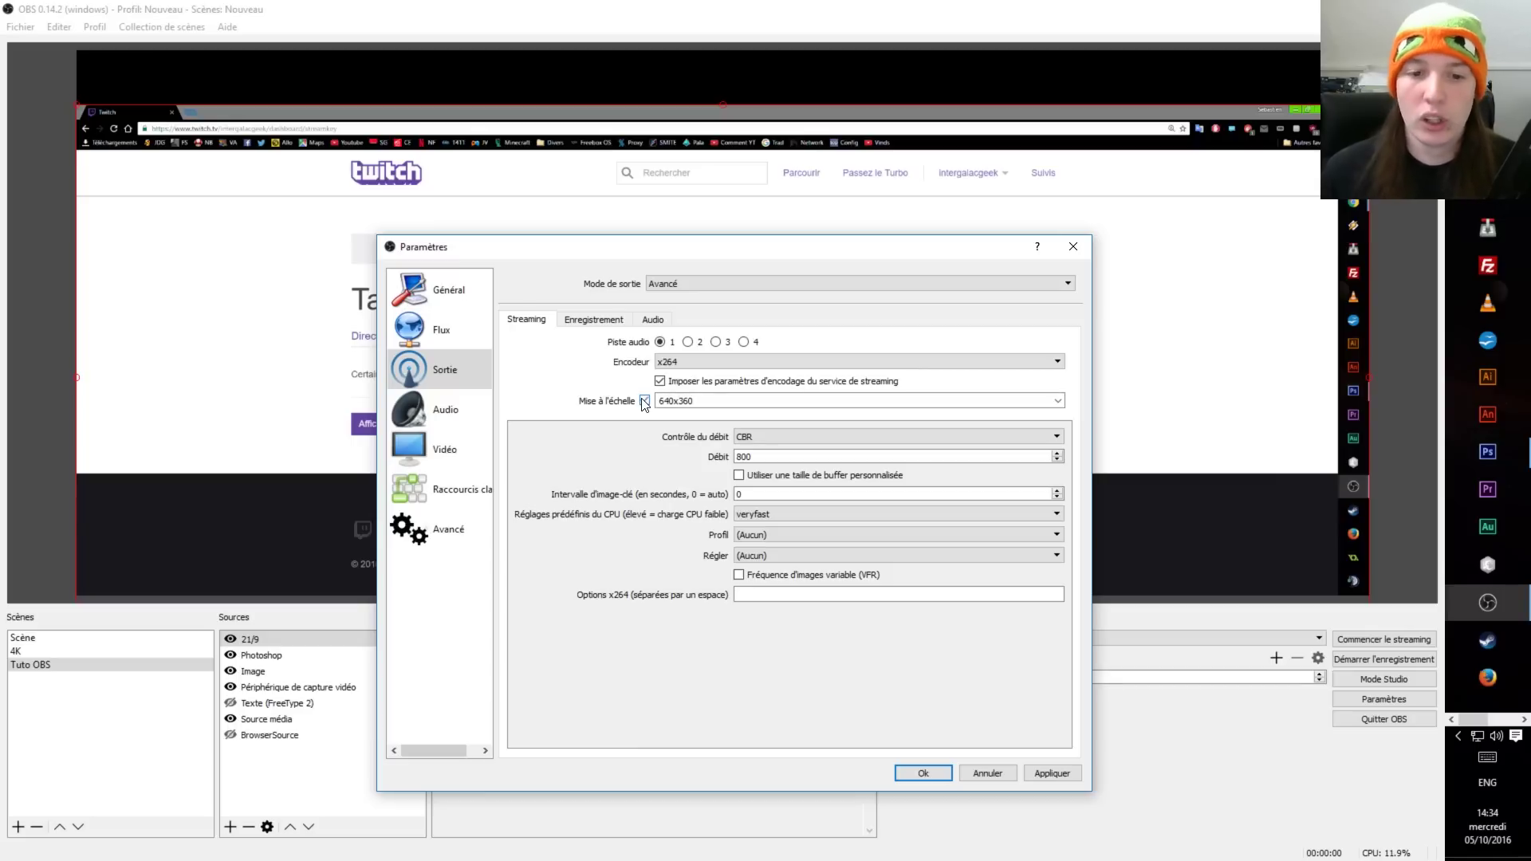
{"action": "left_click", "coordinate": [1058, 401]}
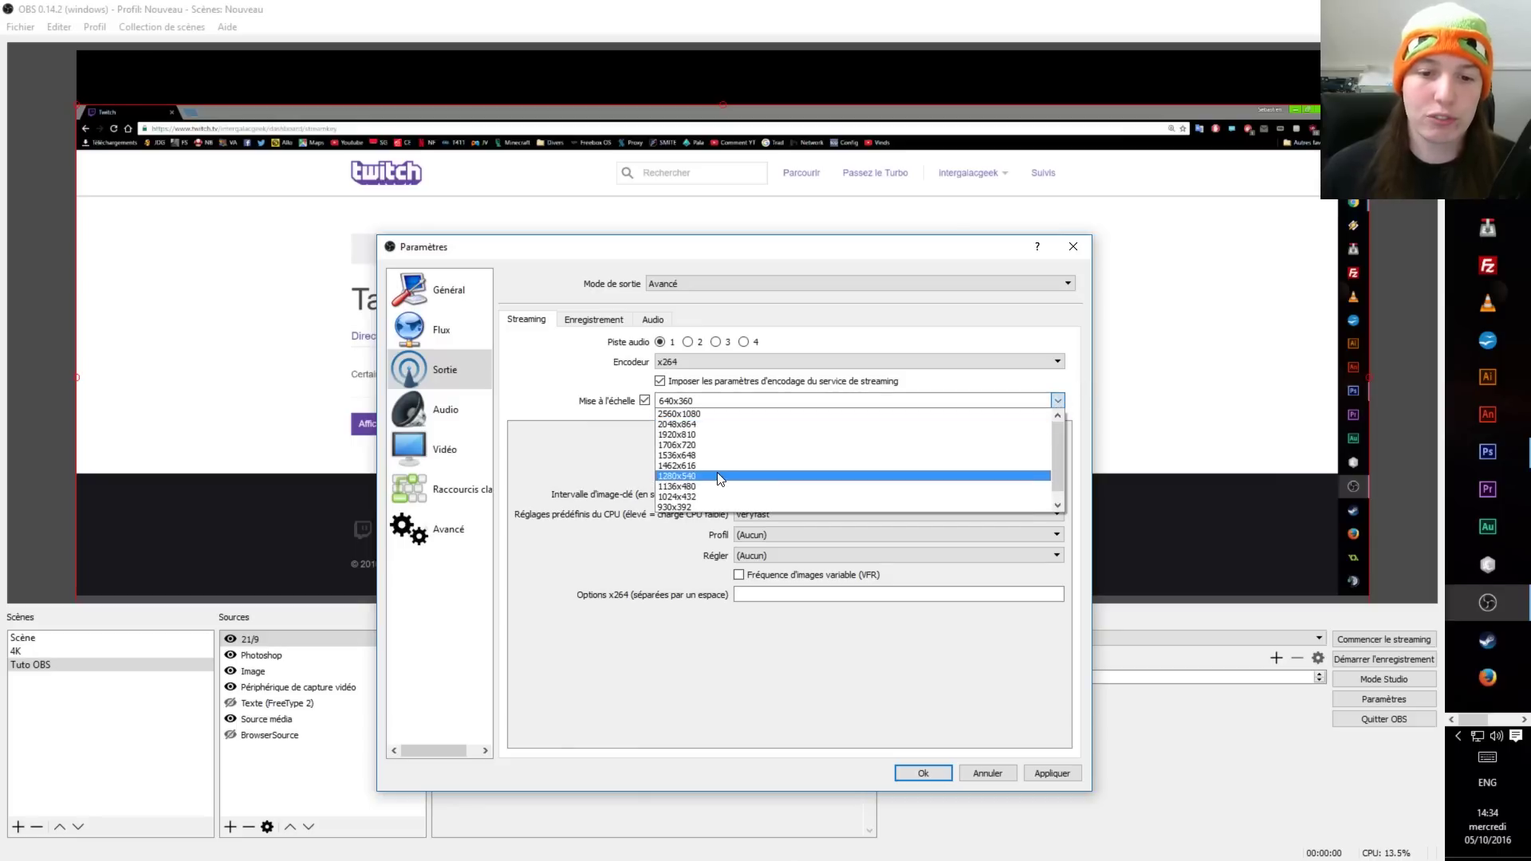
{"action": "left_click", "coordinate": [674, 486]}
{"action": "left_click_drag", "start_coordinate": [682, 401], "coordinate": [655, 401]}
{"action": "left_click_drag", "start_coordinate": [888, 257], "coordinate": [854, 280]}
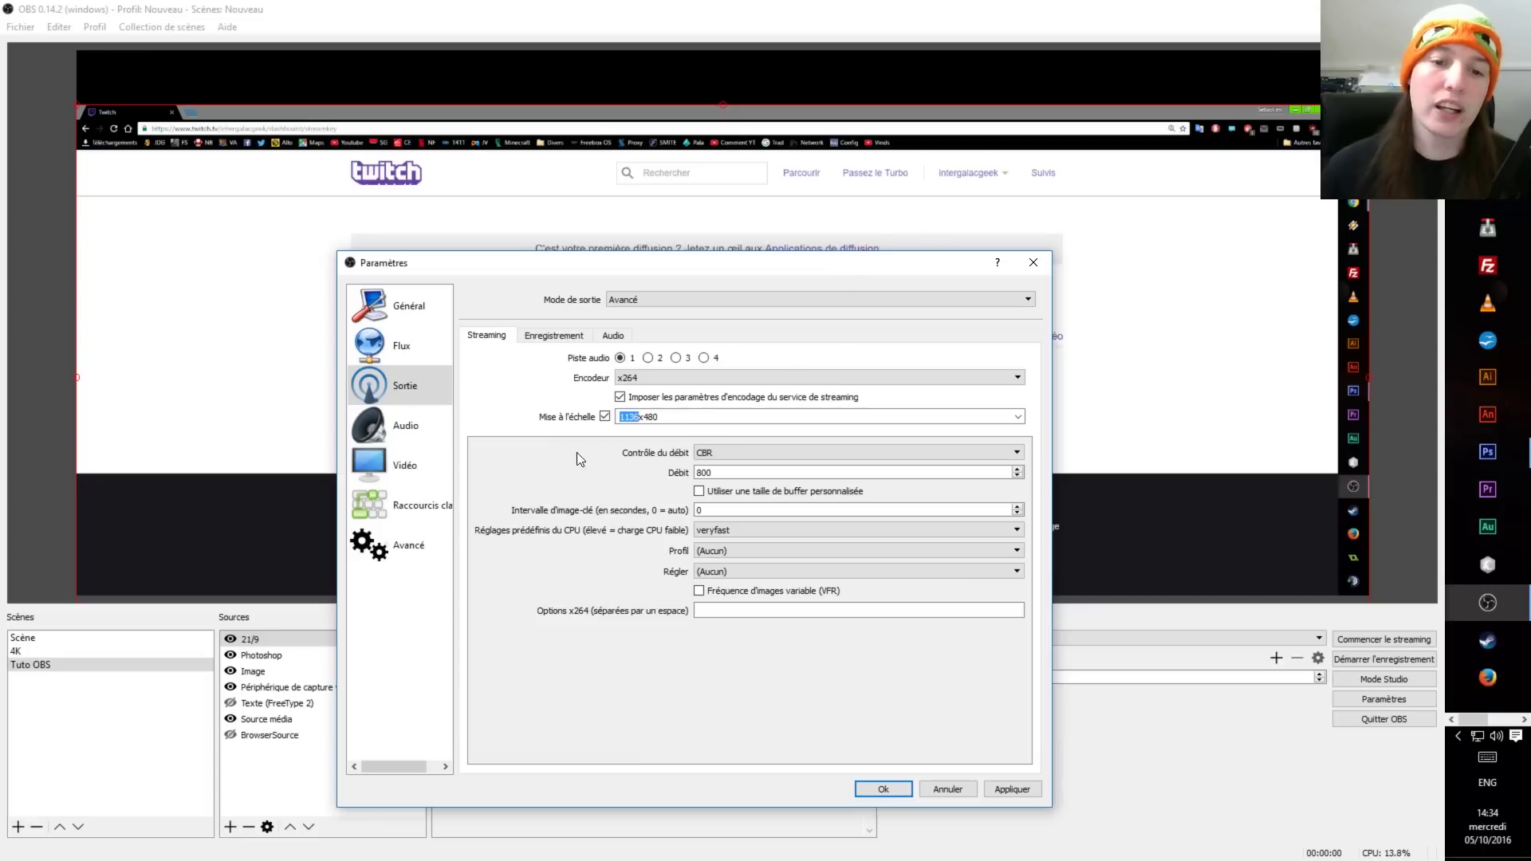
Step: Examine the Contrôle du débit options, keeping CBR, and the Débit value in the streaming encoder settings
{"action": "left_click", "coordinate": [743, 451]}
{"action": "left_click", "coordinate": [741, 467]}
{"action": "left_click", "coordinate": [720, 455]}
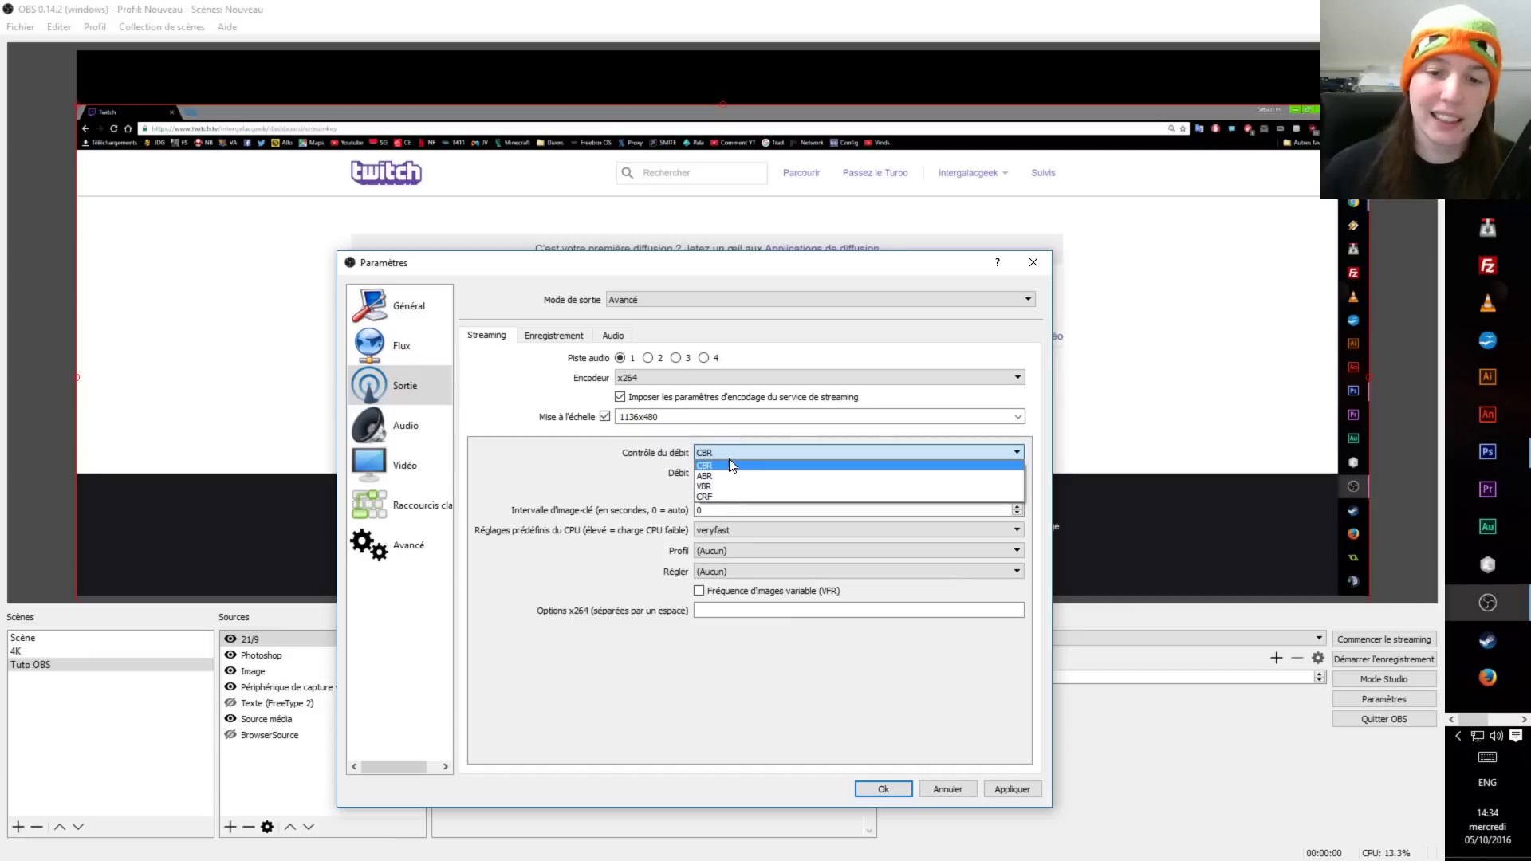
{"action": "left_click", "coordinate": [720, 455]}
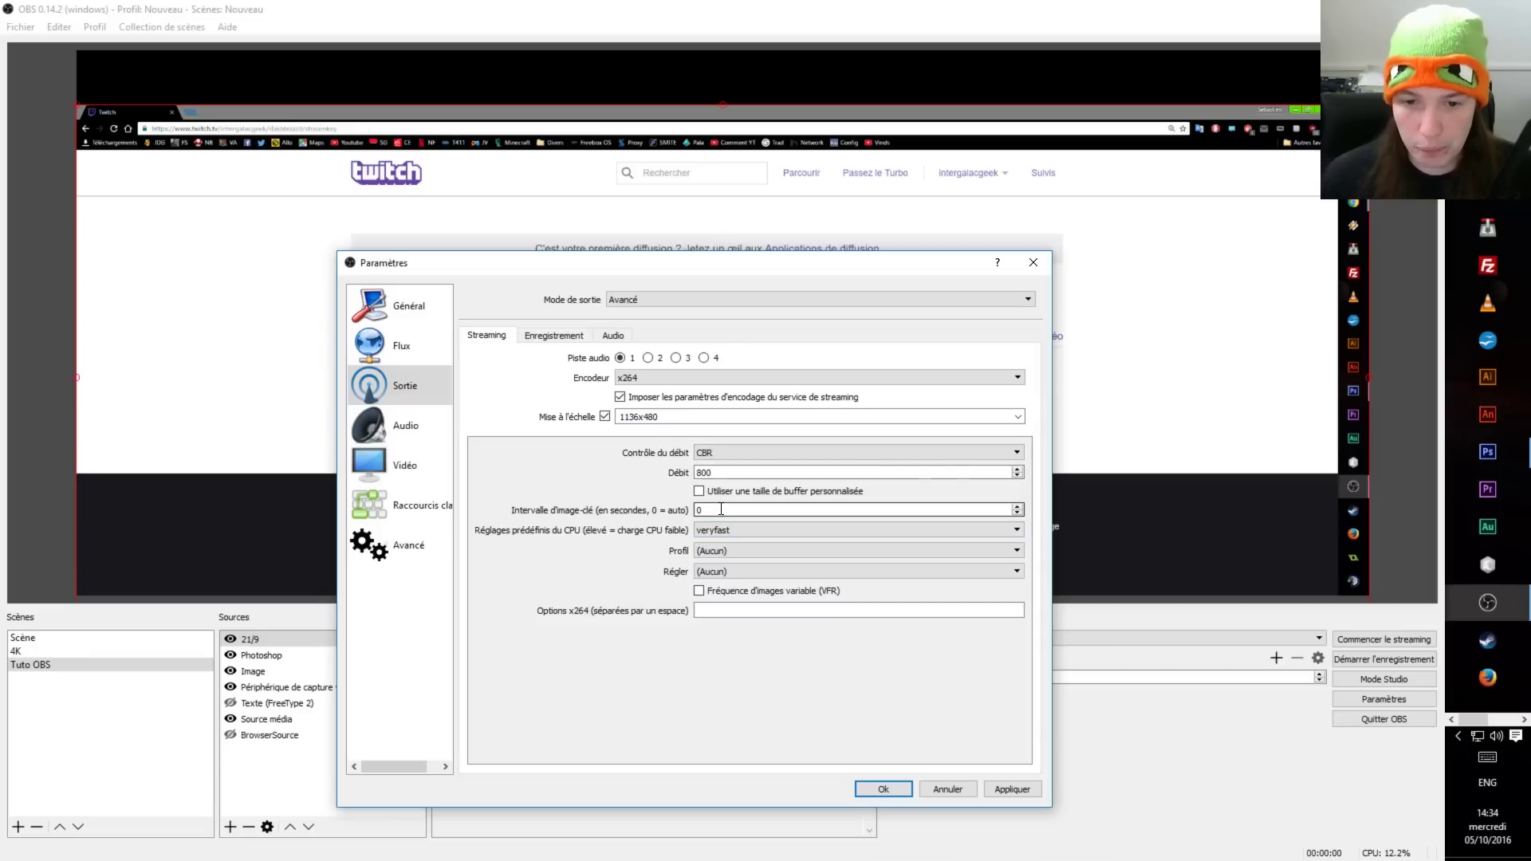
{"action": "left_click", "coordinate": [741, 473]}
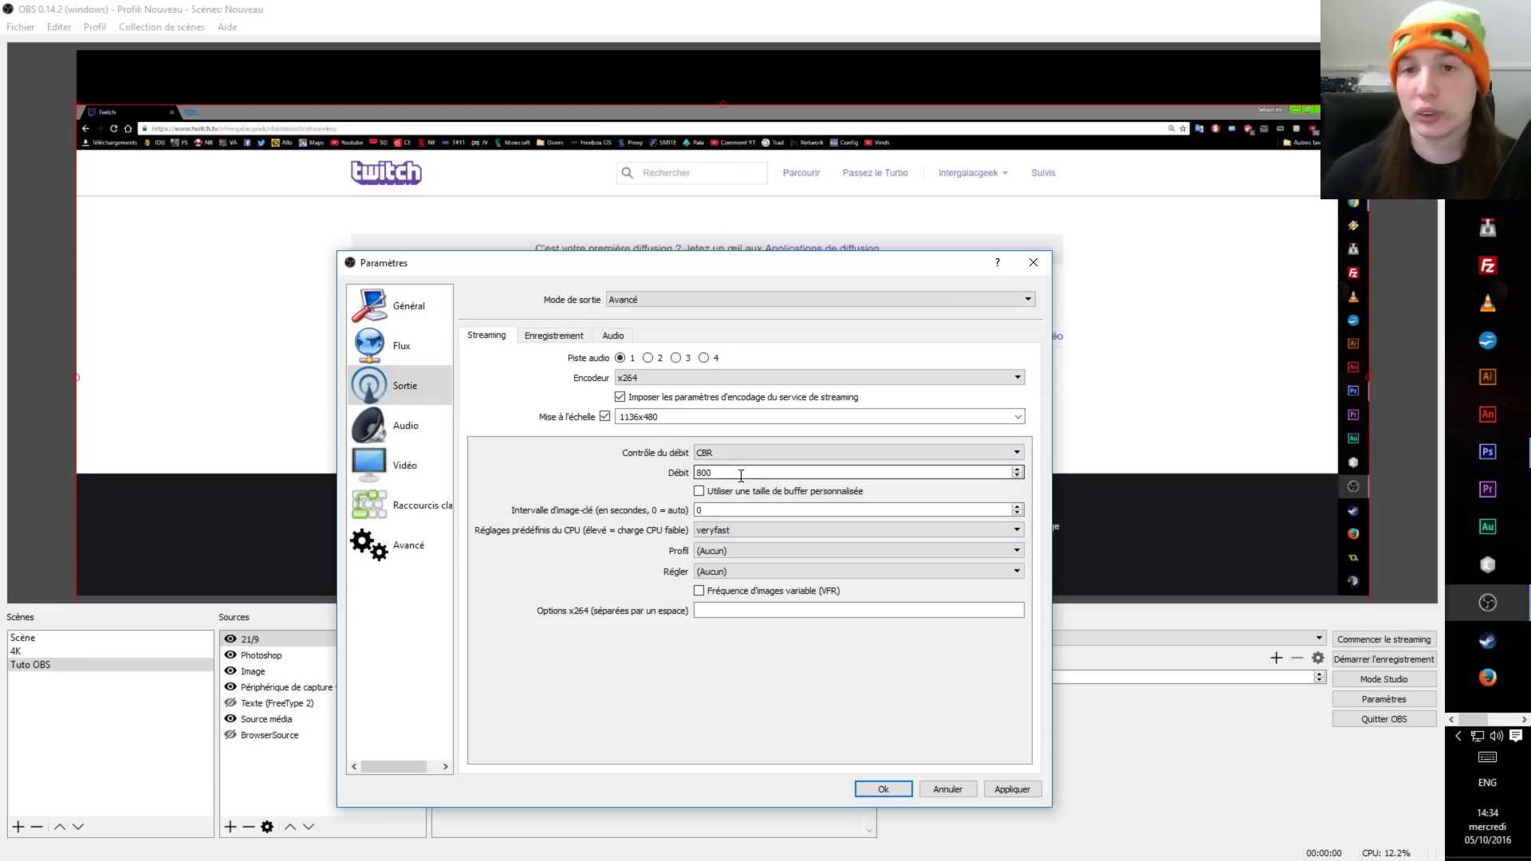
{"action": "left_click", "coordinate": [717, 451]}
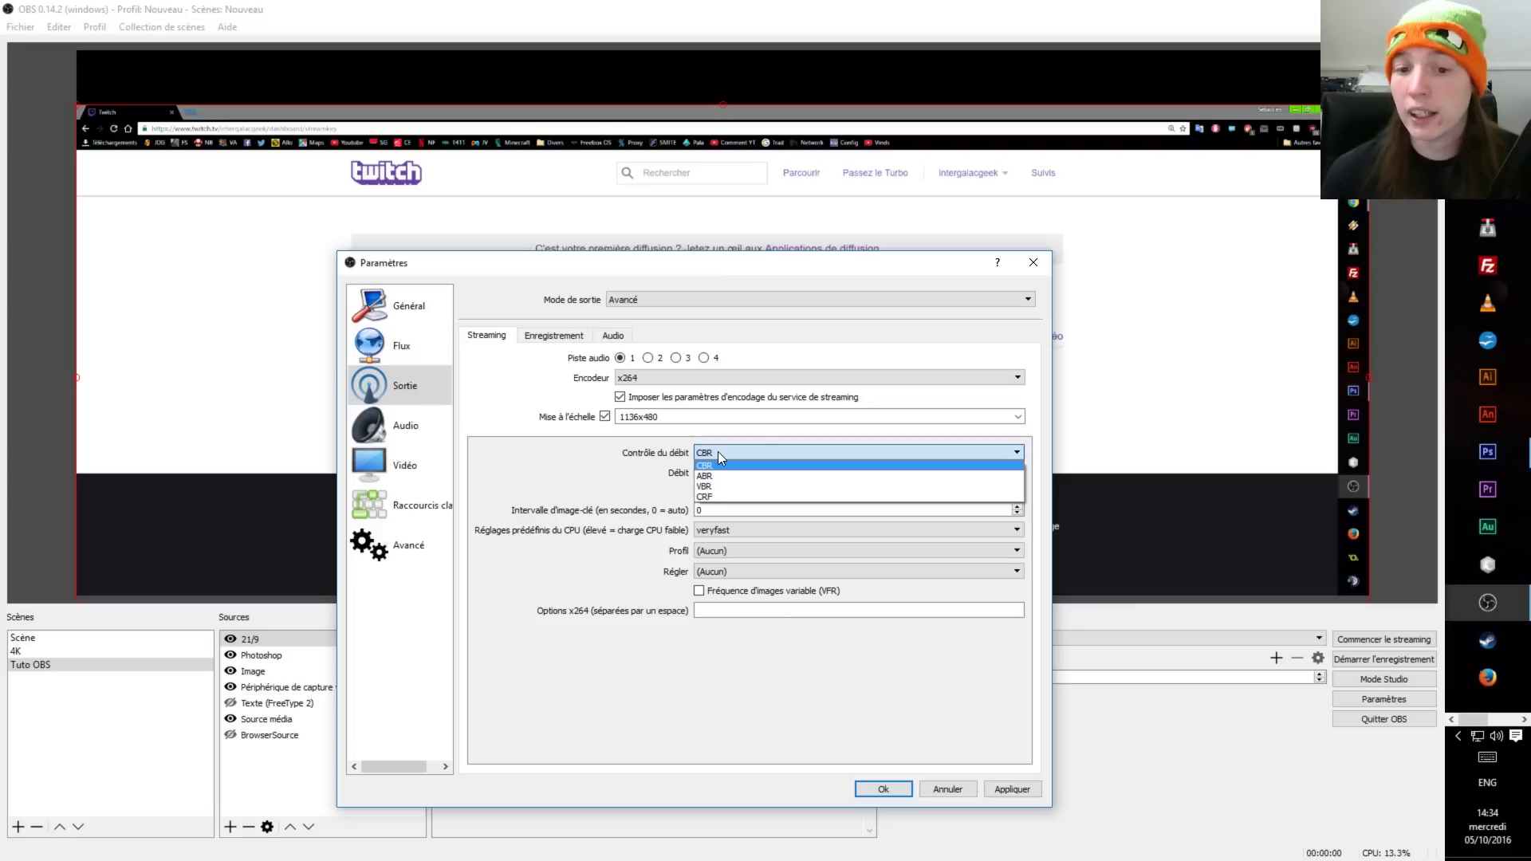
{"action": "left_click", "coordinate": [717, 451]}
{"action": "left_click", "coordinate": [718, 472]}
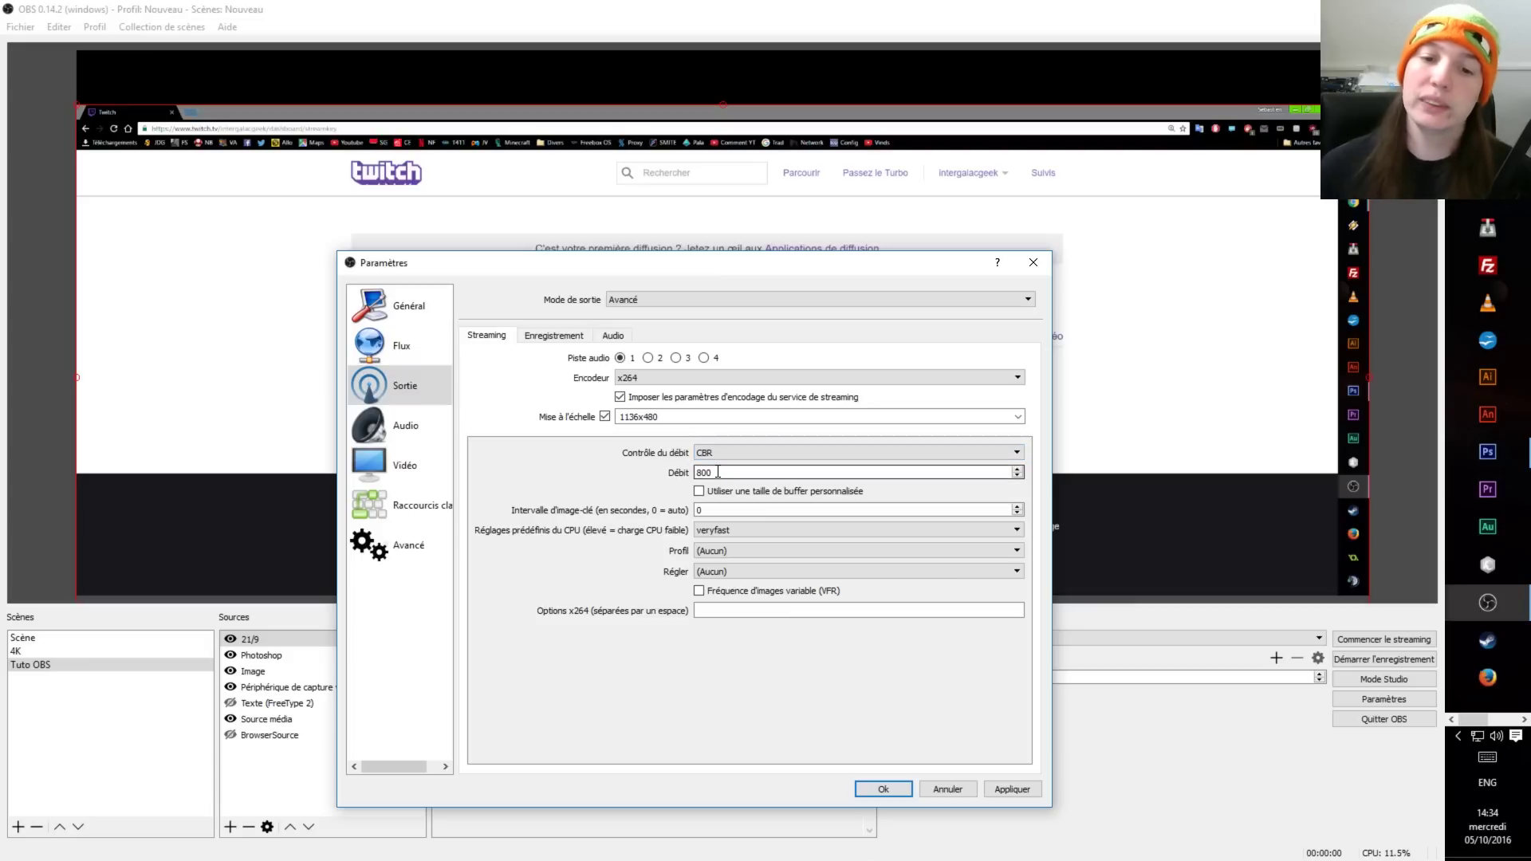
{"action": "mouse_move", "coordinate": [696, 472]}
{"action": "left_mouse_down"}
{"action": "mouse_move", "coordinate": [727, 470]}
{"action": "mouse_move", "coordinate": [697, 478]}
{"action": "left_mouse_up"}
{"action": "left_click", "coordinate": [697, 476]}
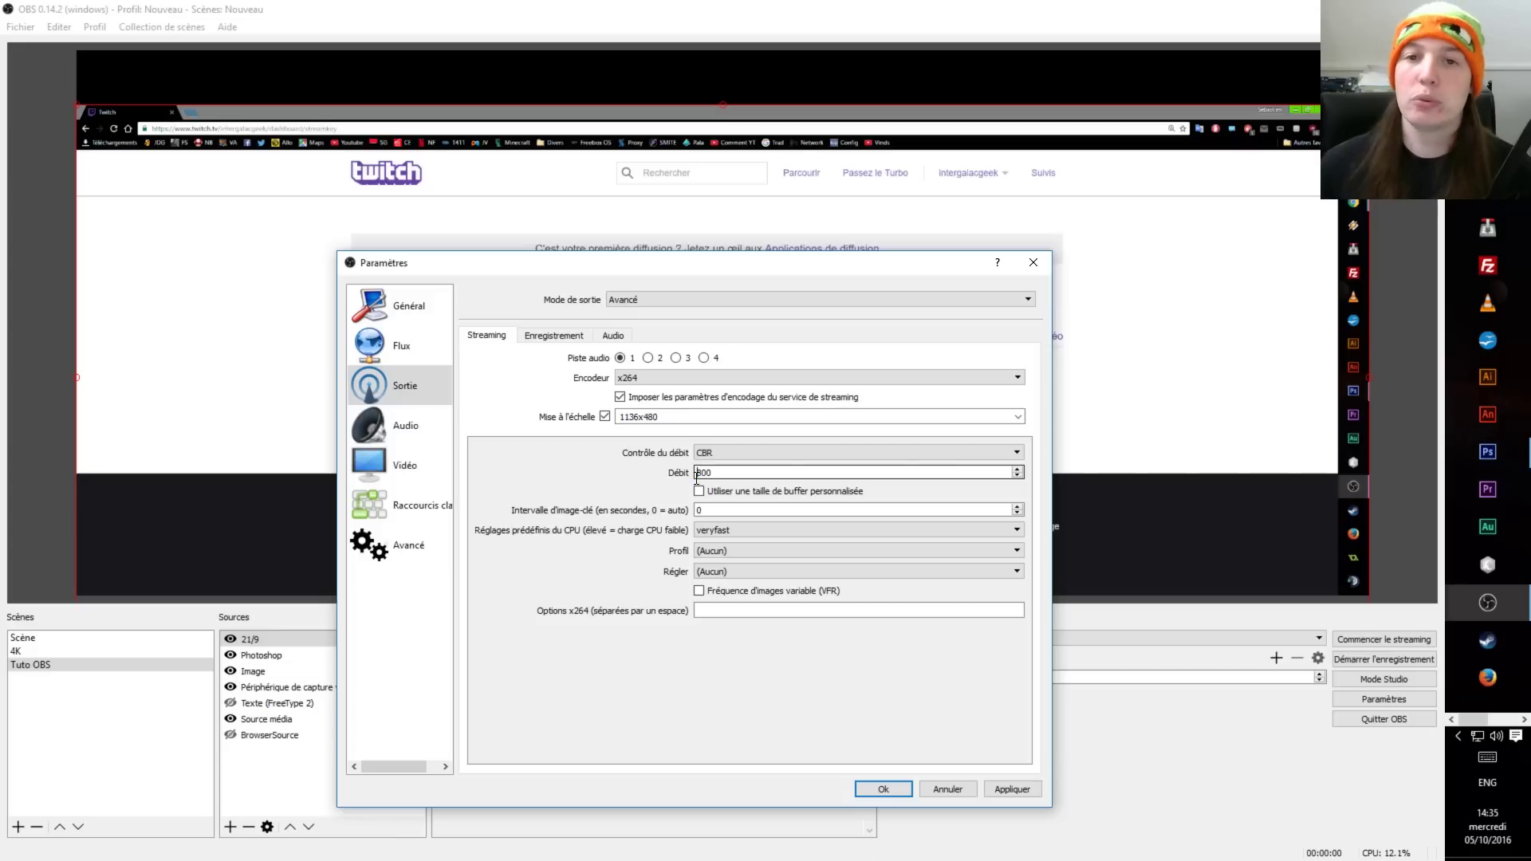
Step: Switch to the browser, load speedtest.net/fr/, and run a connection speed test
{"action": "left_click", "coordinate": [736, 130]}
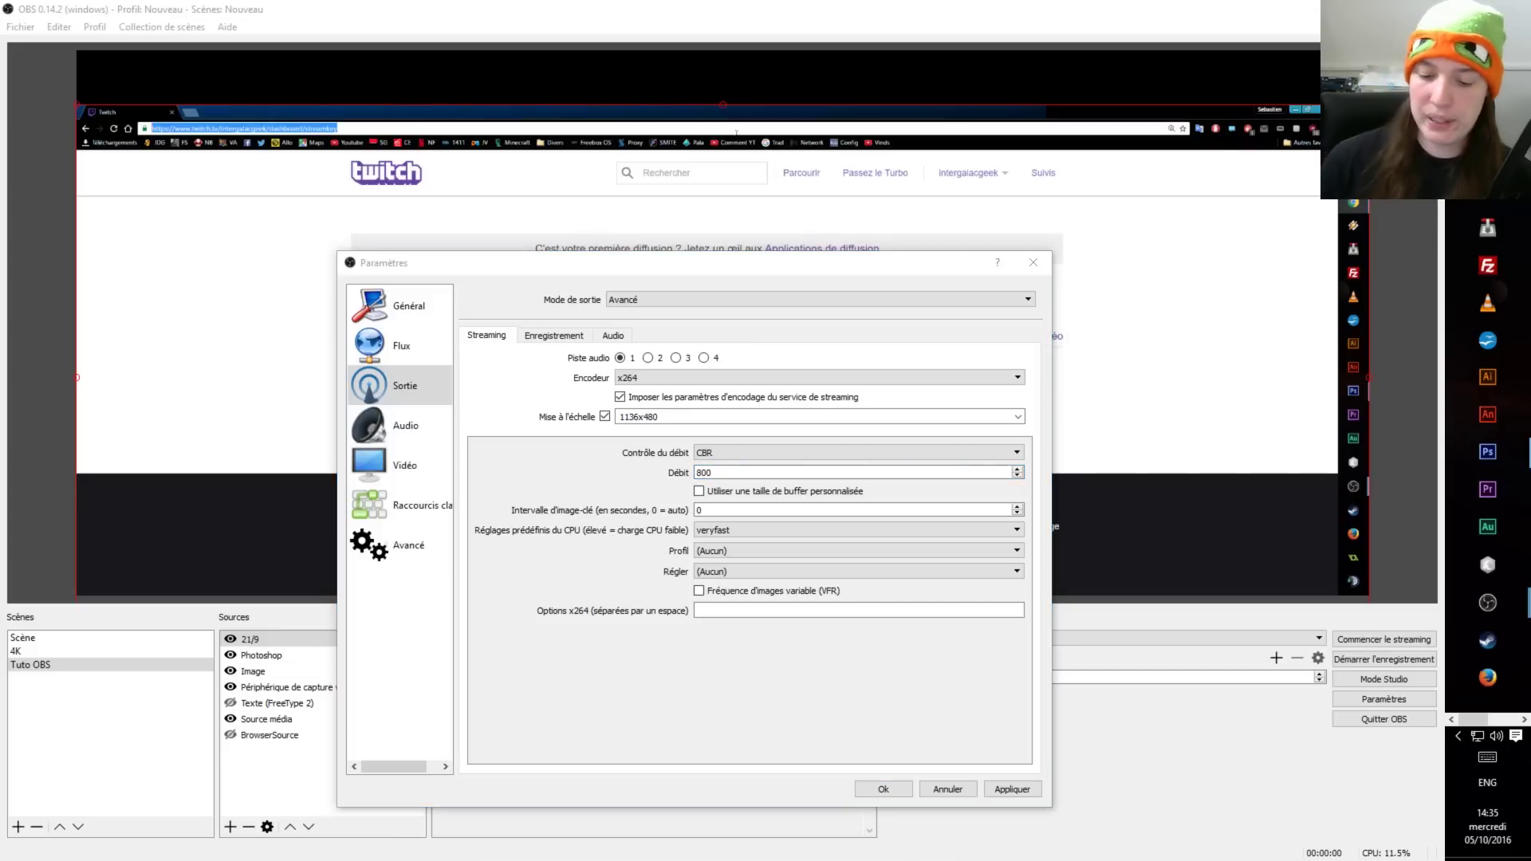
{"action": "type", "text": "speedtest.net/fr/"}
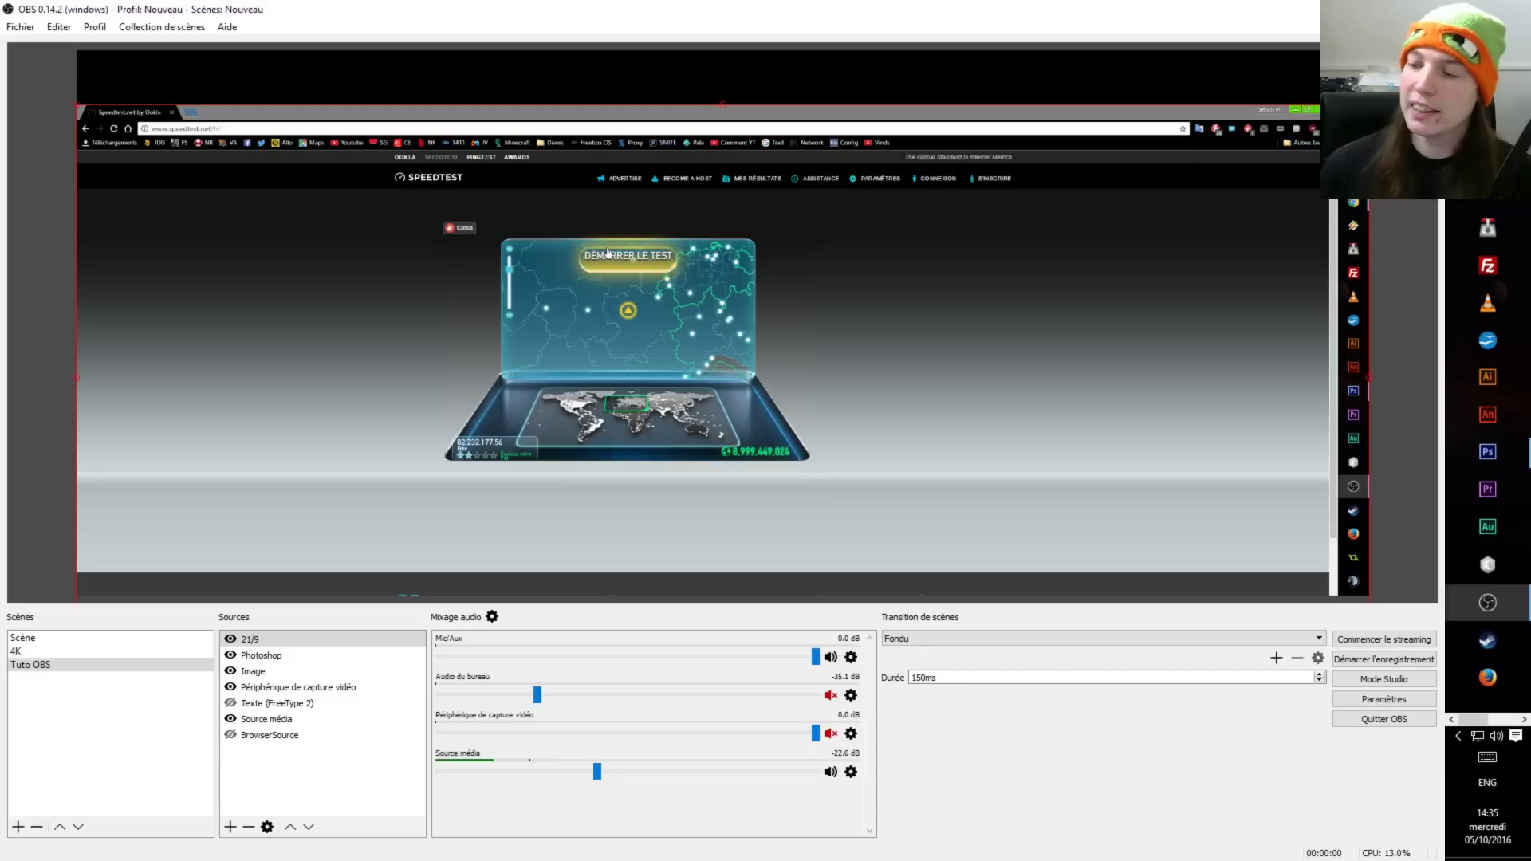
{"action": "left_click", "coordinate": [608, 253]}
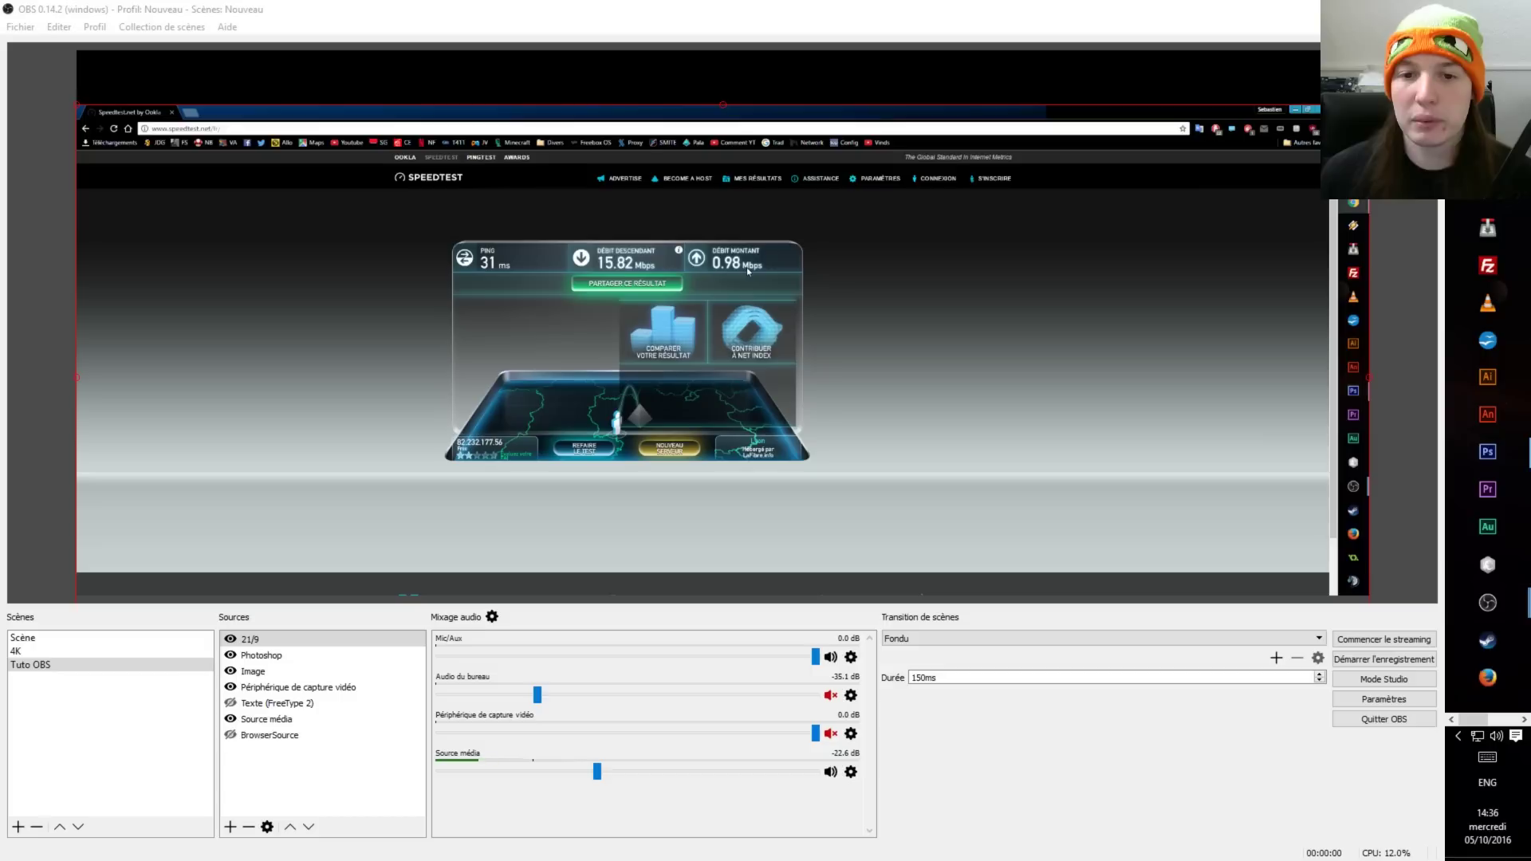
Step: Reopen the OBS Sortie streaming settings and move the dialog below the measured upload speed
{"action": "left_click", "coordinate": [1400, 697]}
{"action": "left_click_drag", "start_coordinate": [735, 264], "coordinate": [806, 444]}
{"action": "left_click_drag", "start_coordinate": [639, 429], "coordinate": [612, 289]}
{"action": "left_click", "coordinate": [499, 375]}
{"action": "left_click", "coordinate": [500, 410]}
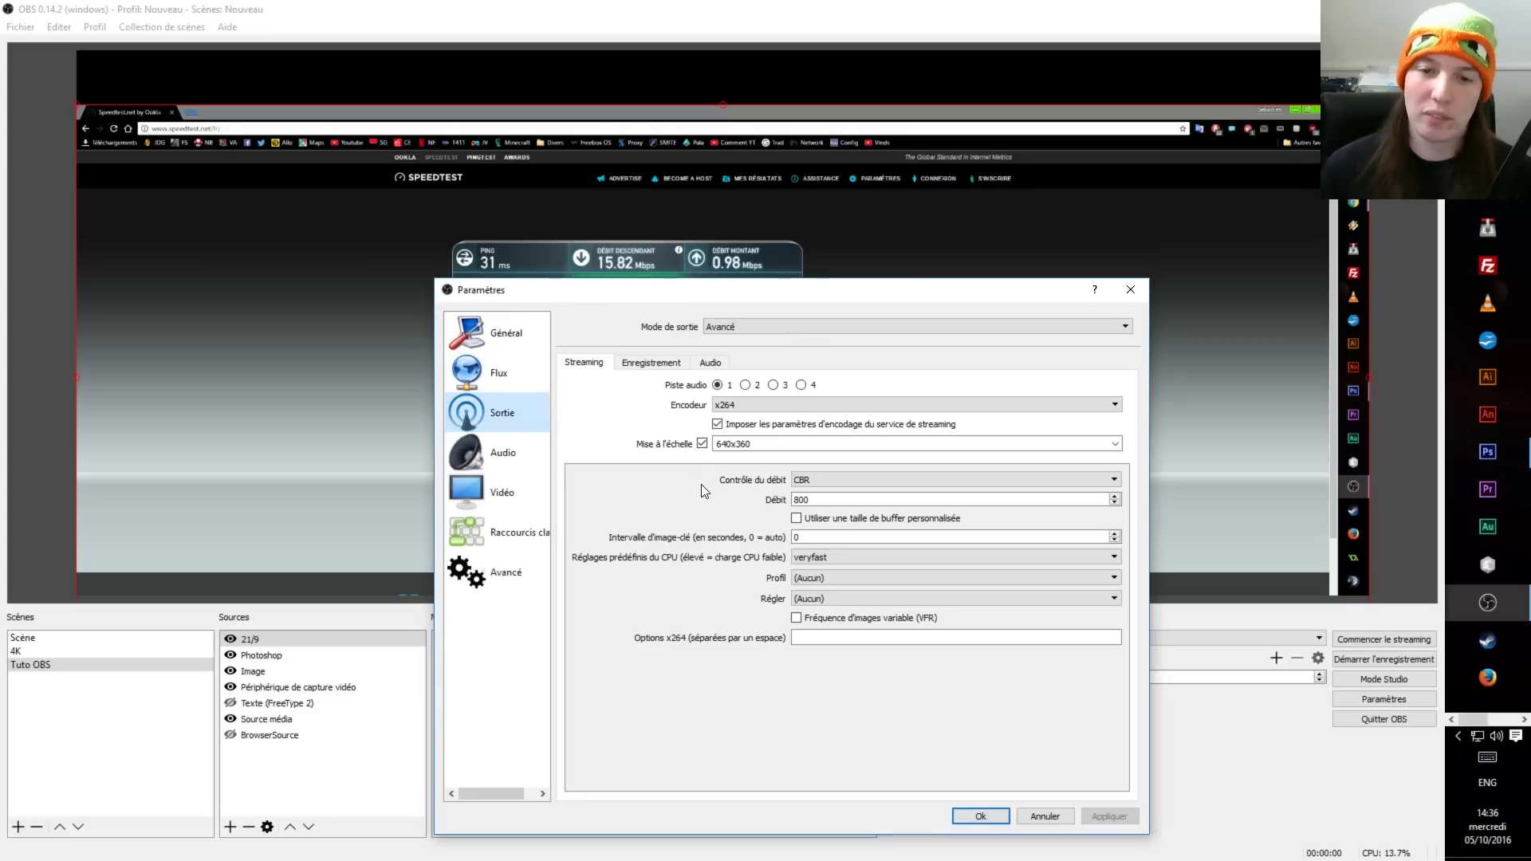
{"action": "left_click_drag", "start_coordinate": [772, 299], "coordinate": [762, 360]}
Step: Review the streaming Débit value against the upload speed measured by the speed test
{"action": "double_click", "coordinate": [813, 560]}
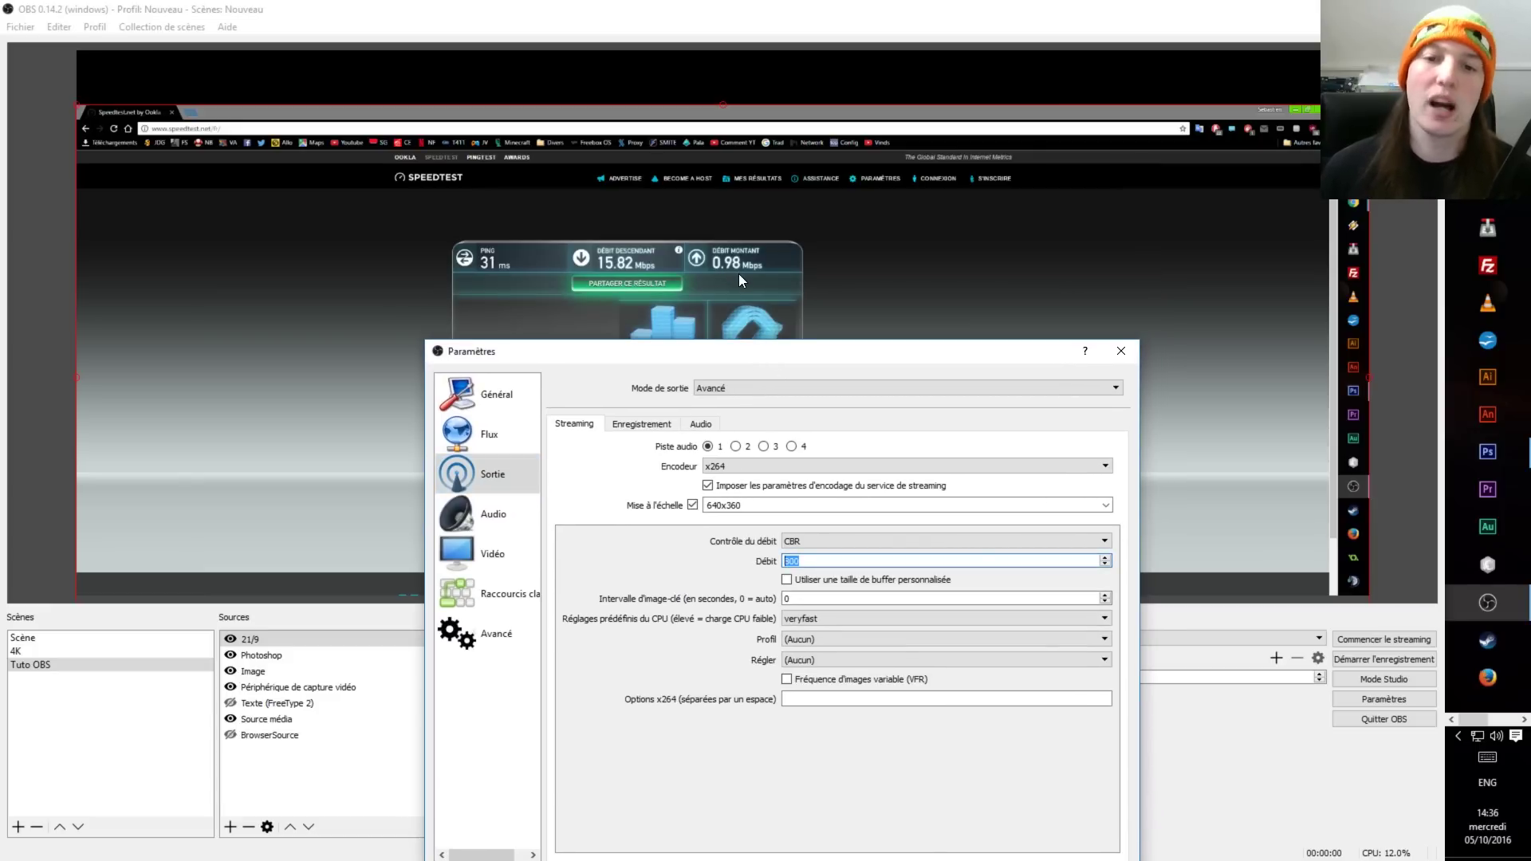
{"action": "left_click", "coordinate": [797, 566]}
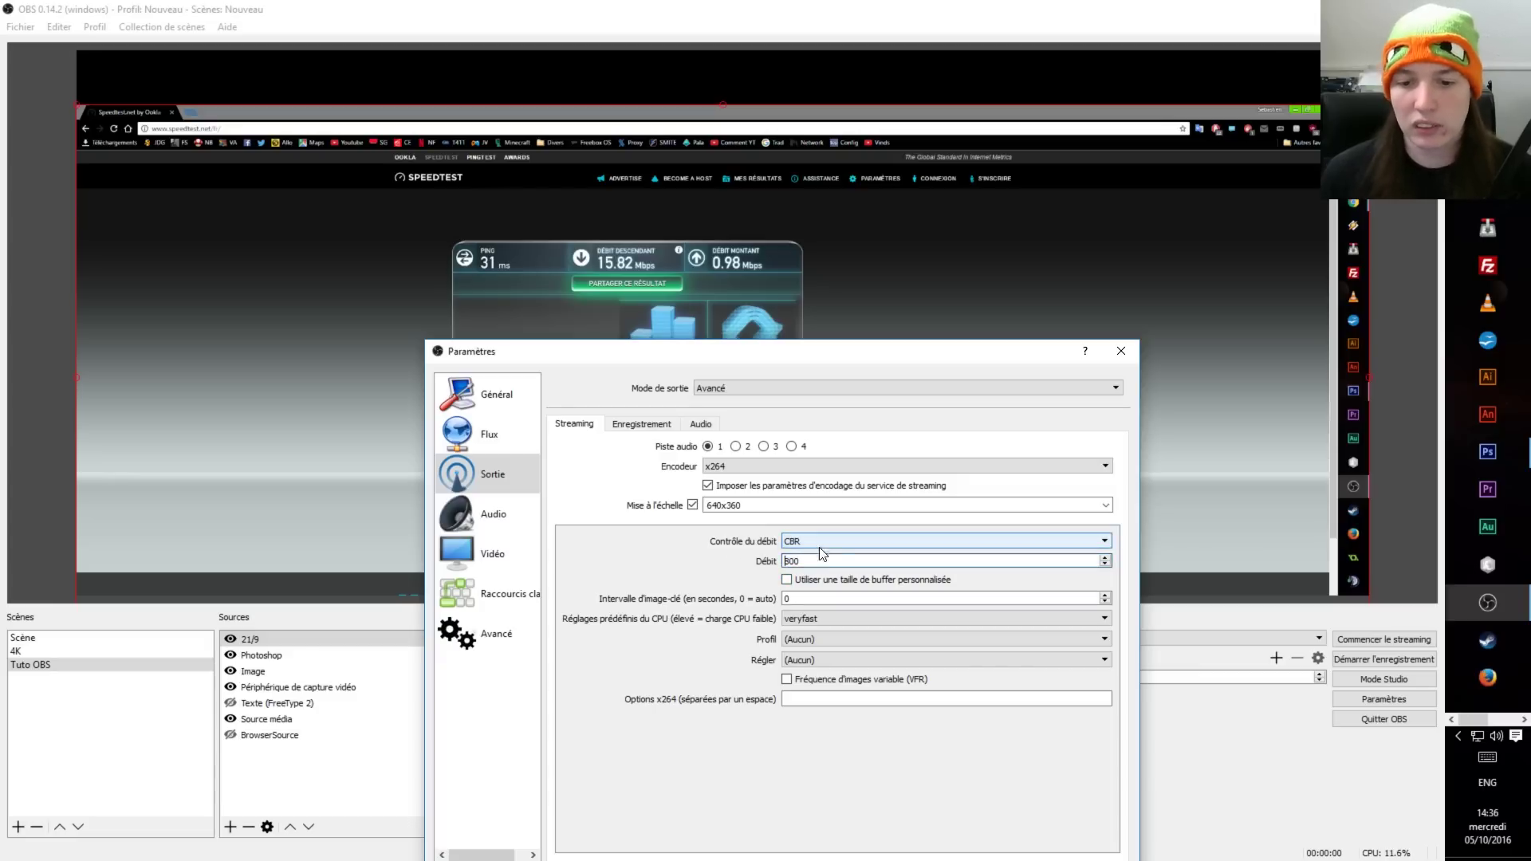
{"action": "key", "text": "ctrl+a"}
{"action": "left_click_drag", "start_coordinate": [779, 351], "coordinate": [742, 265]}
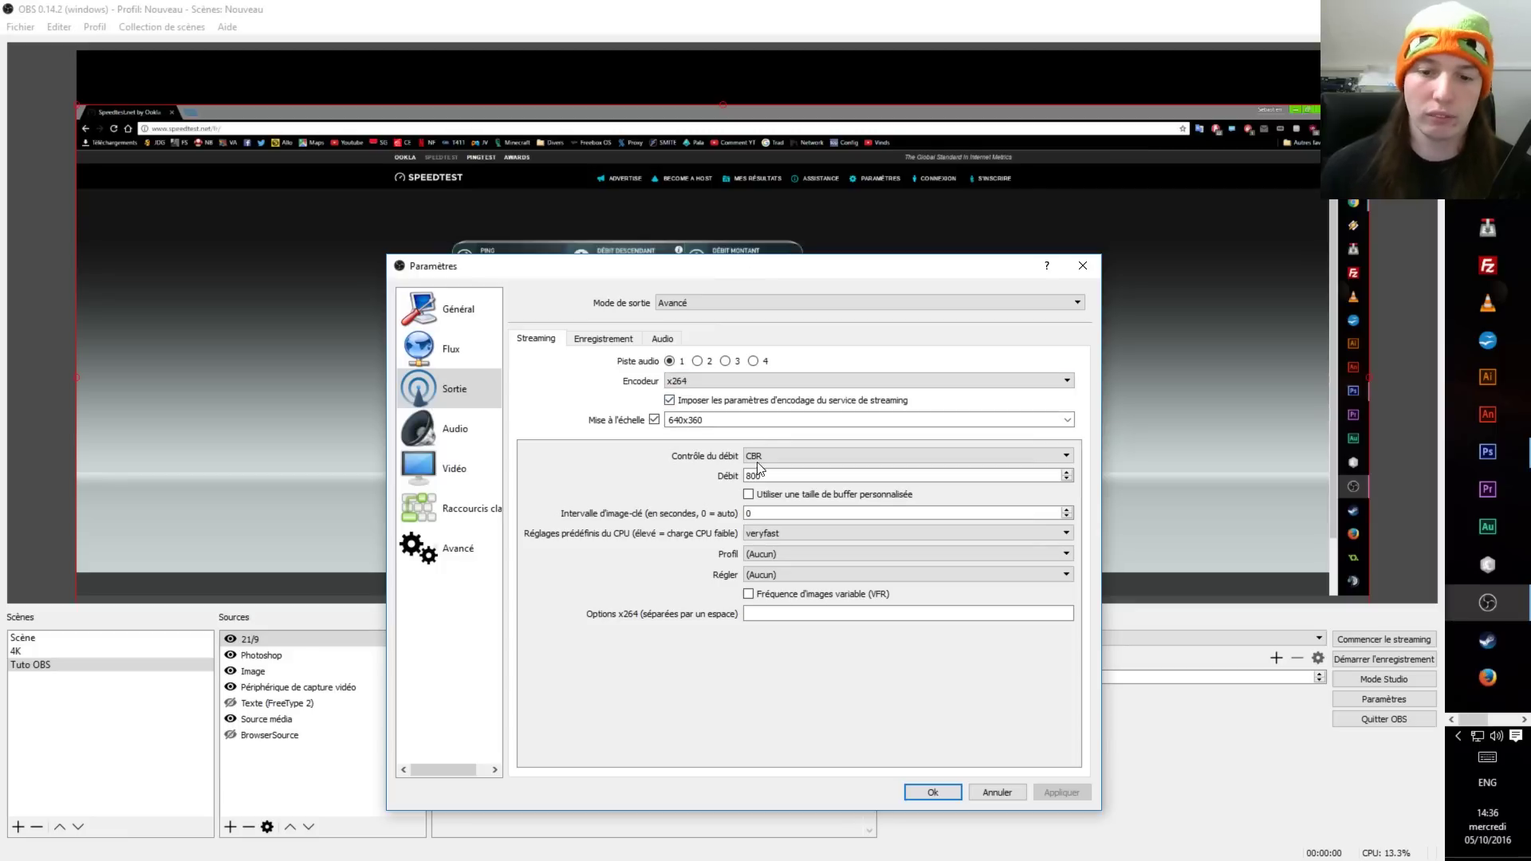
{"action": "left_click_drag", "start_coordinate": [768, 475], "coordinate": [747, 476]}
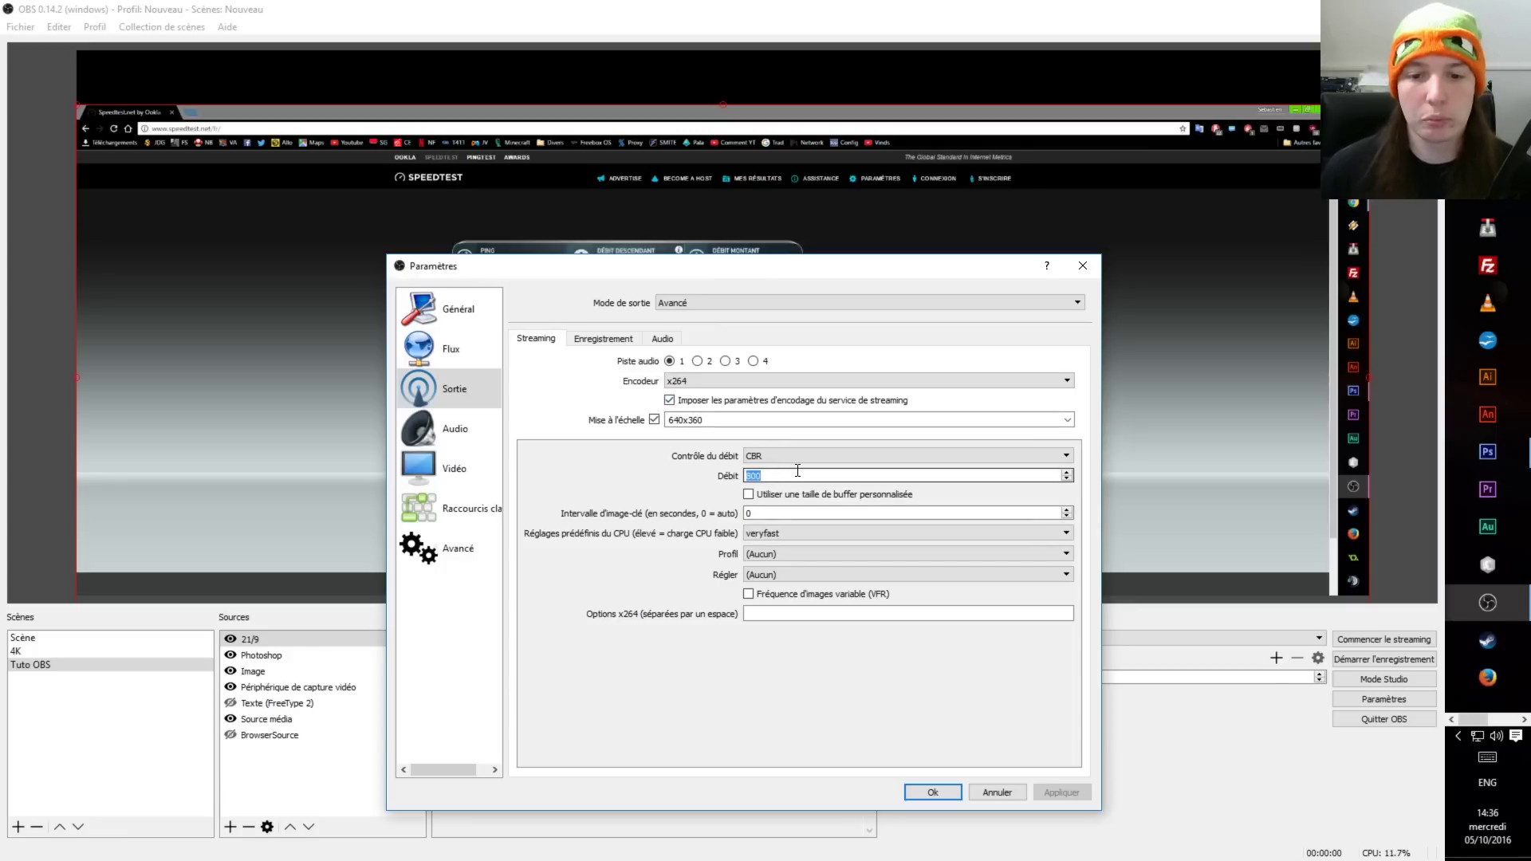
{"action": "left_click", "coordinate": [798, 471]}
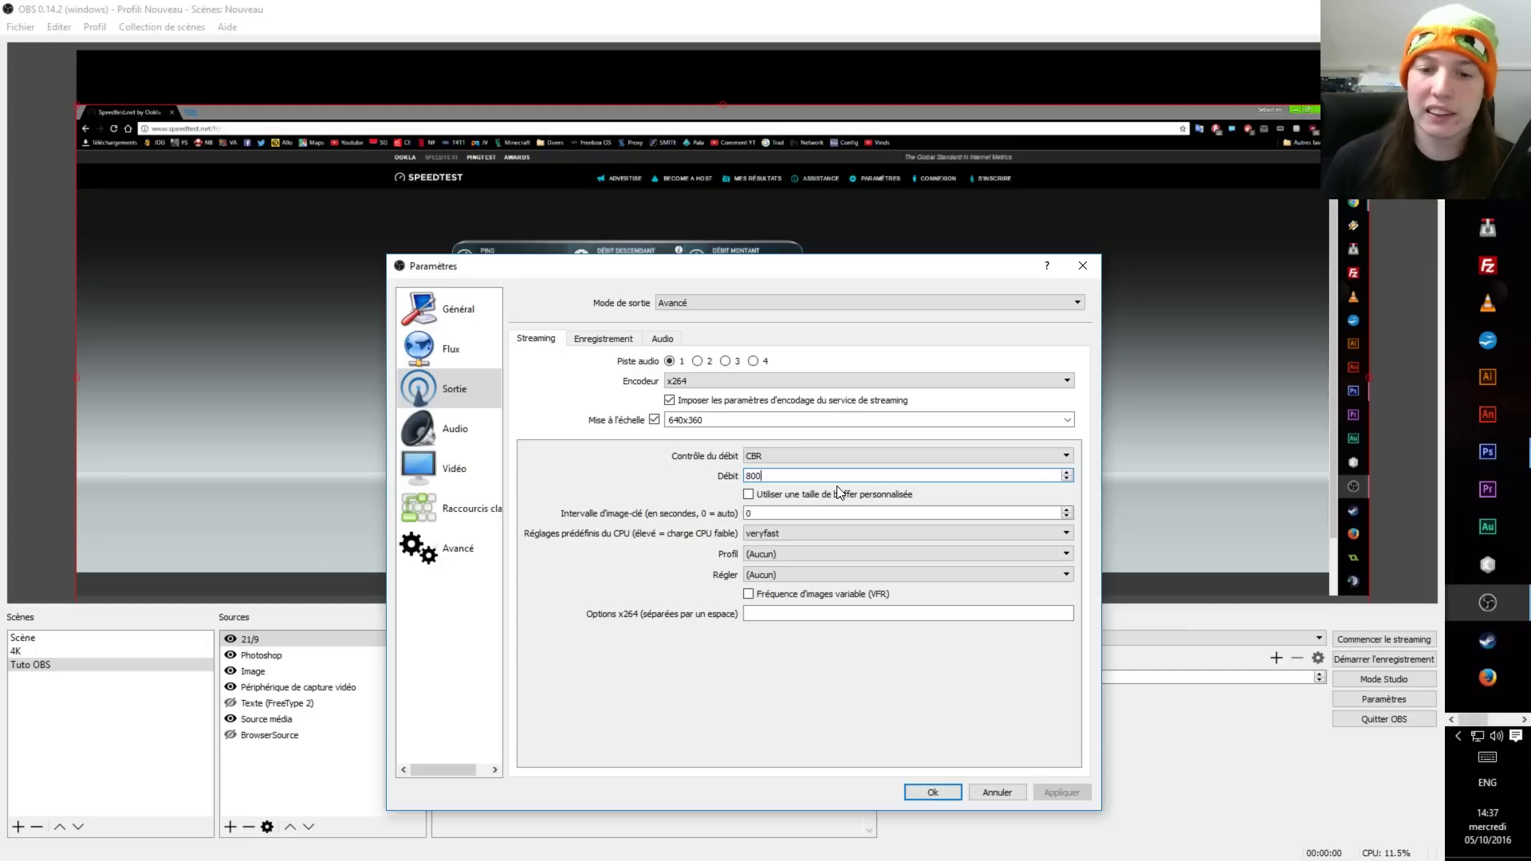
Step: Enable the custom buffer size for streaming and select the Taille du tampon value
{"action": "left_click", "coordinate": [749, 495]}
{"action": "left_click_drag", "start_coordinate": [779, 515], "coordinate": [727, 500]}
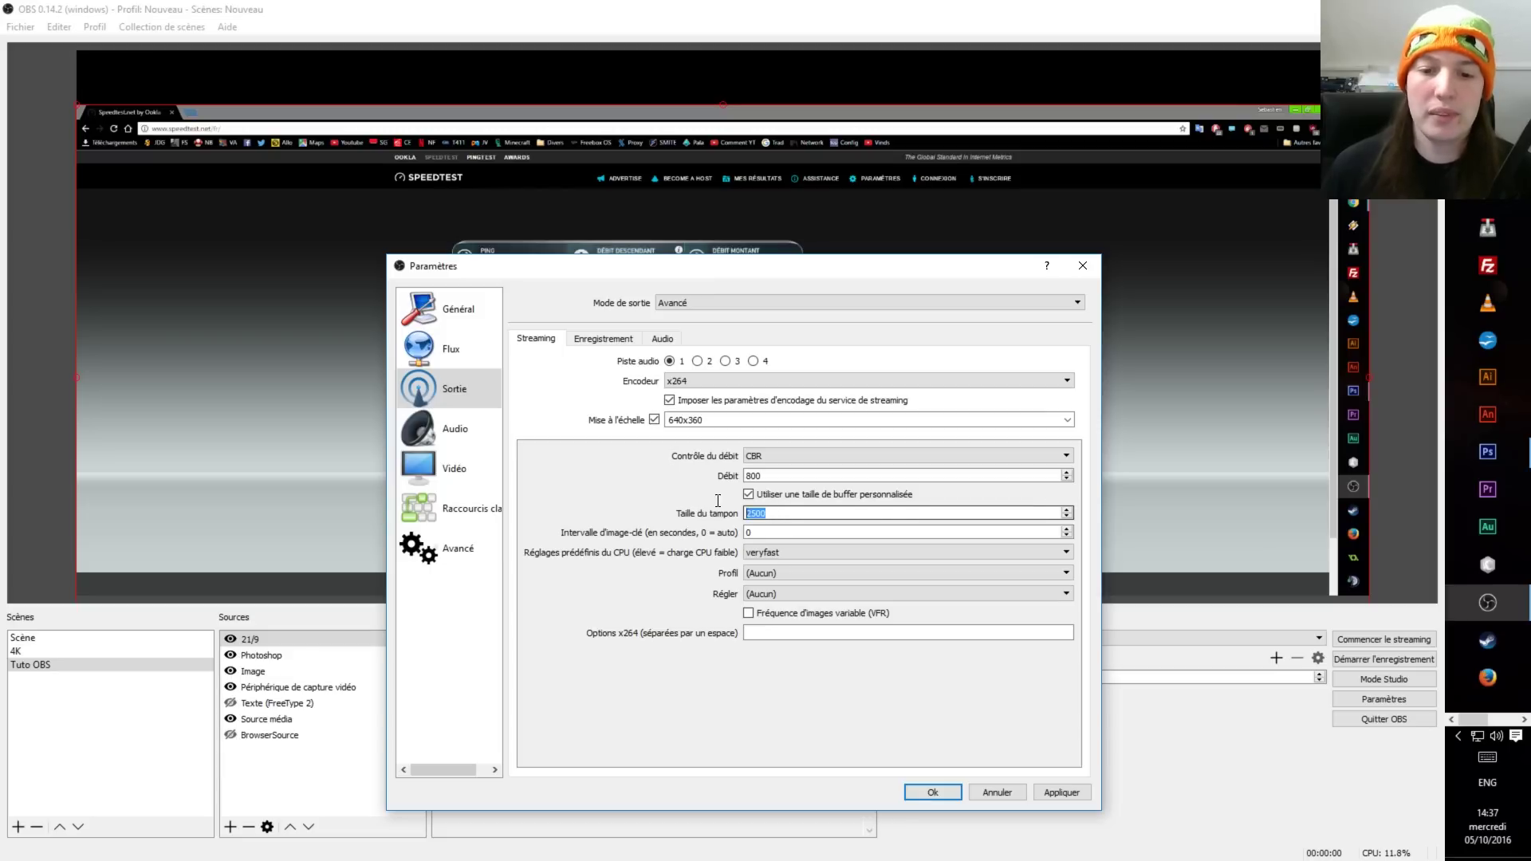
{"action": "left_click", "coordinate": [744, 512]}
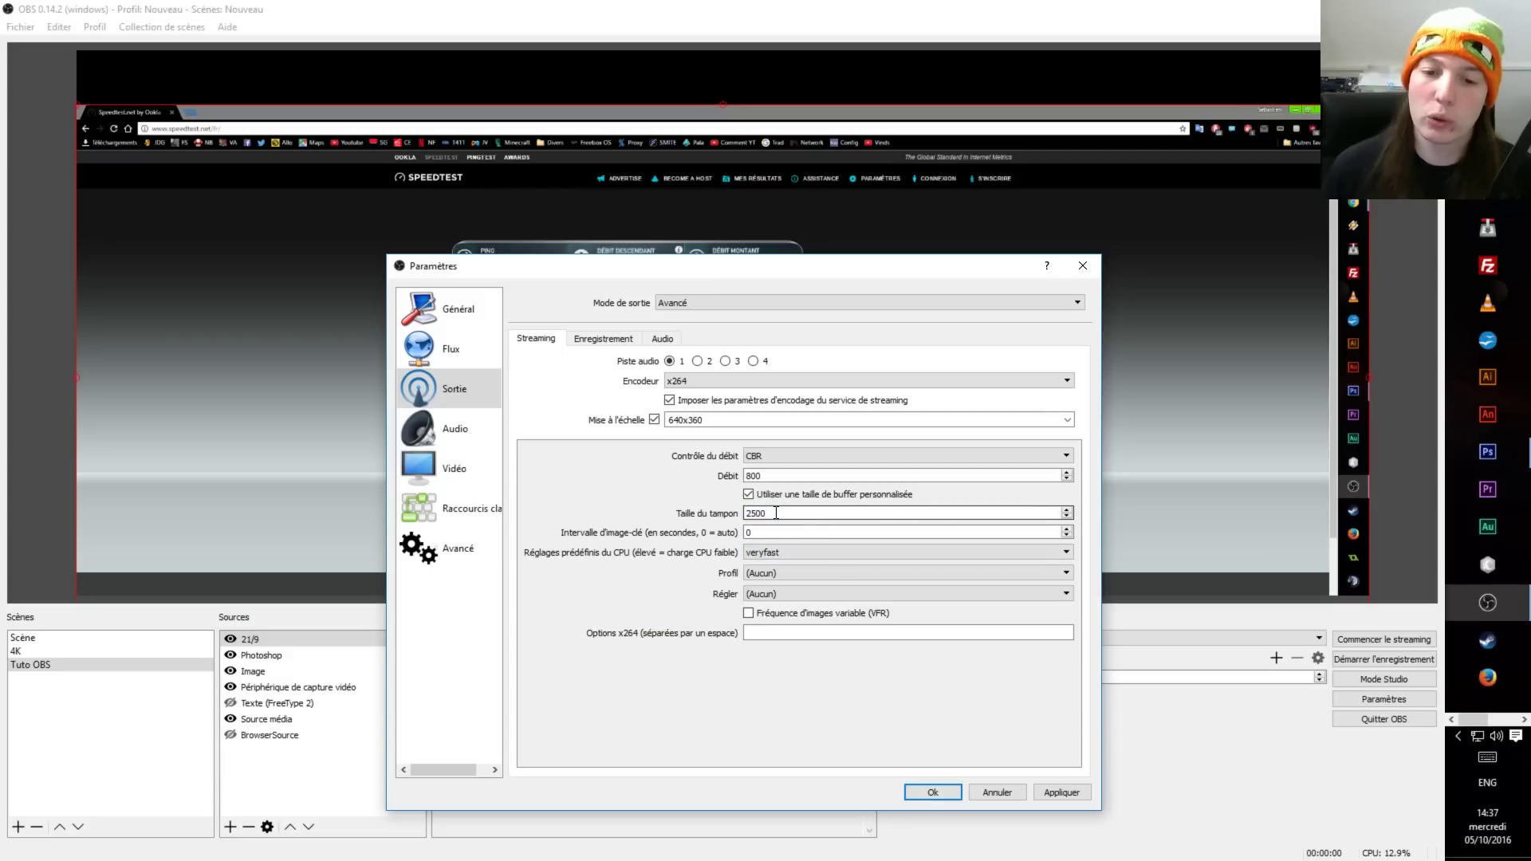
{"action": "double_click", "coordinate": [744, 511]}
{"action": "left_click", "coordinate": [761, 514]}
{"action": "left_click_drag", "start_coordinate": [779, 515], "coordinate": [729, 500]}
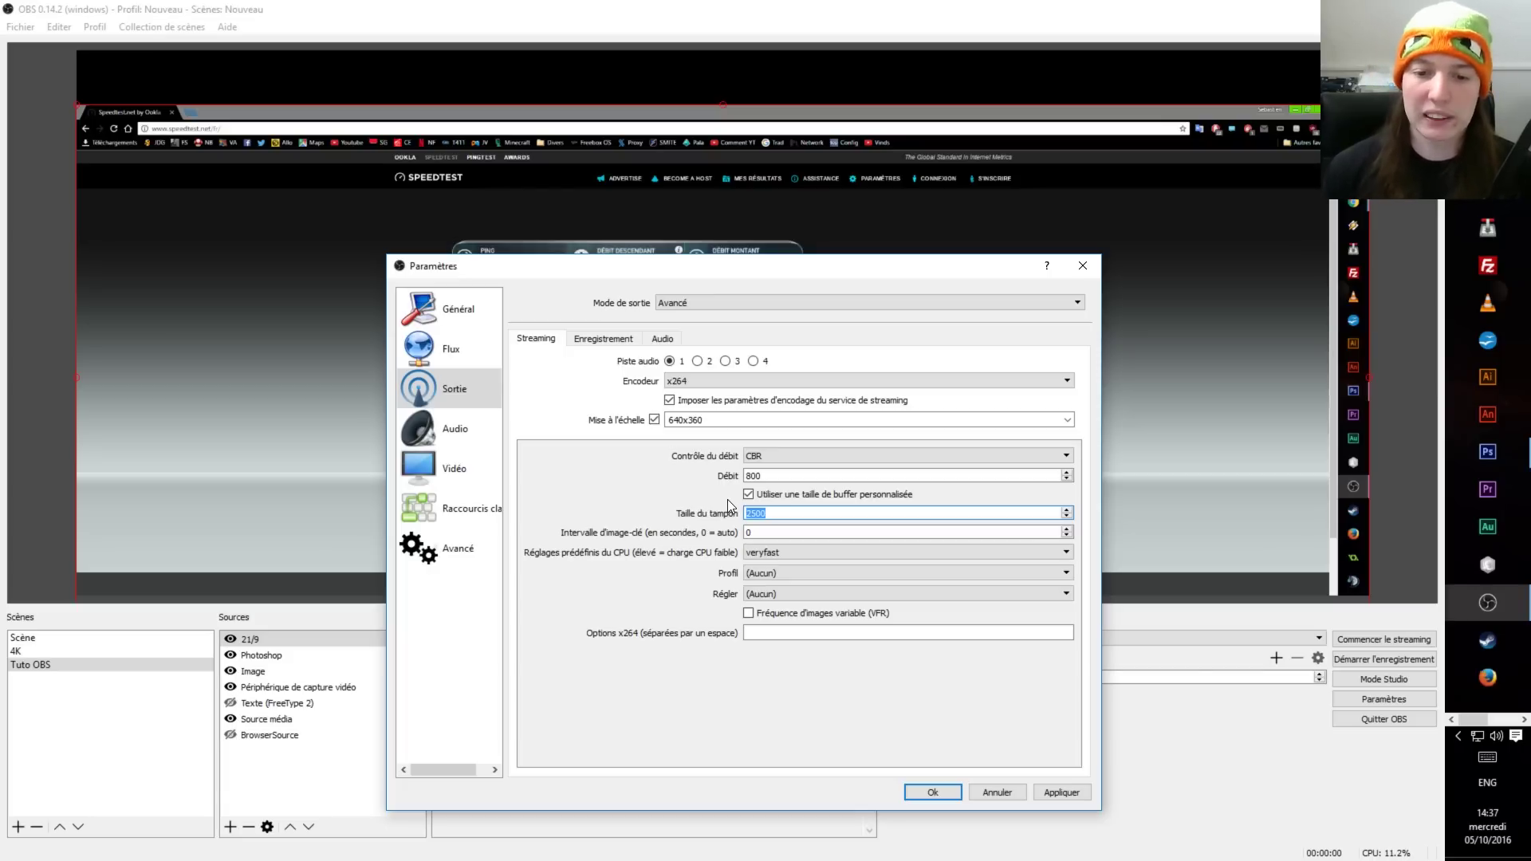
Step: Set the streaming Taille du tampon to 1000 and turn the custom buffer size back off
{"action": "type", "text": "1000"}
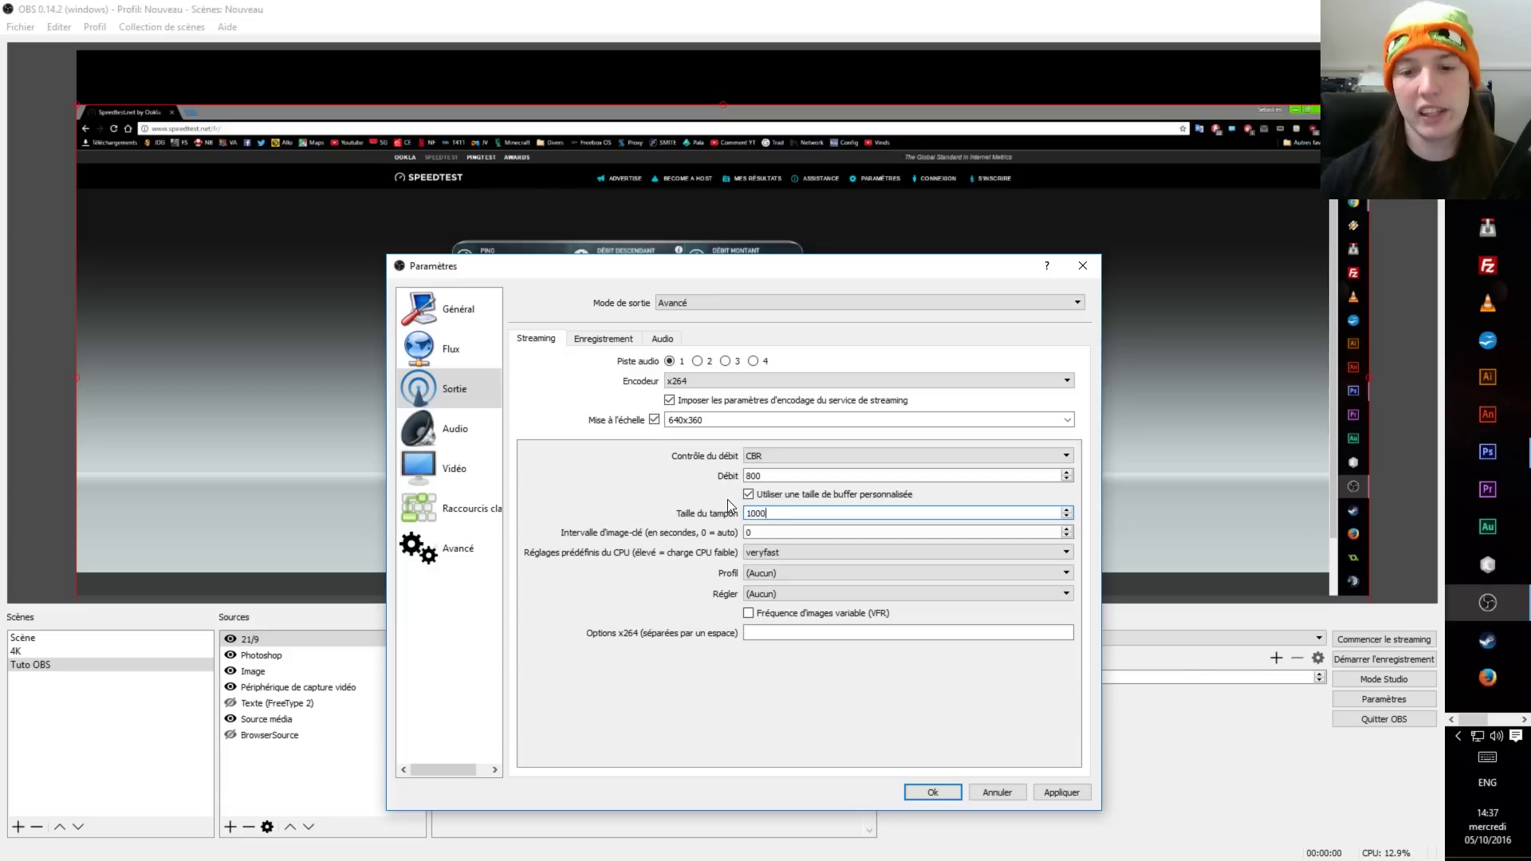
{"action": "left_click", "coordinate": [768, 513]}
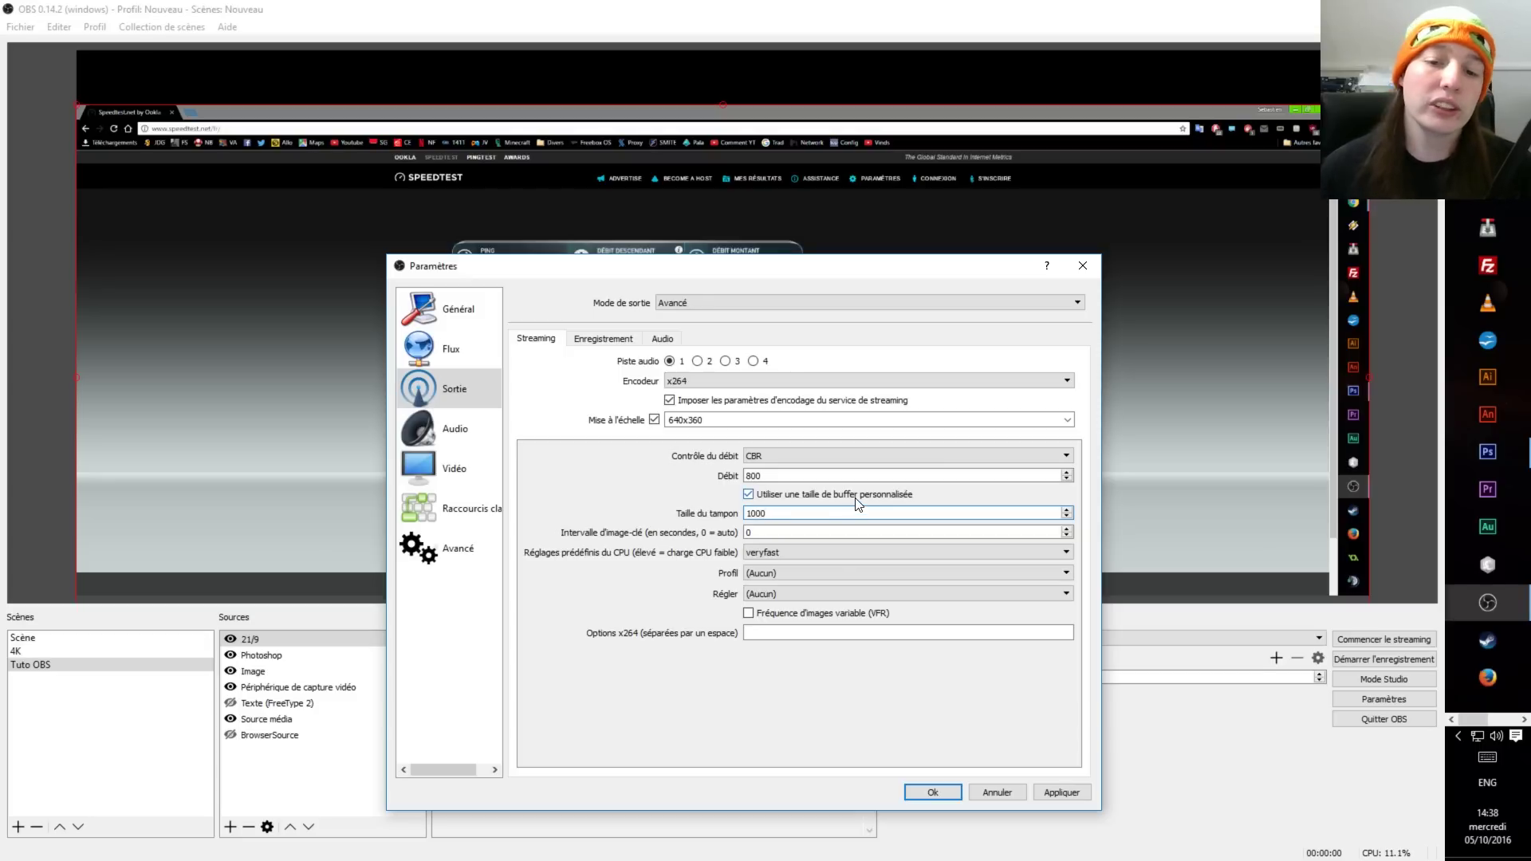
{"action": "left_click", "coordinate": [813, 496]}
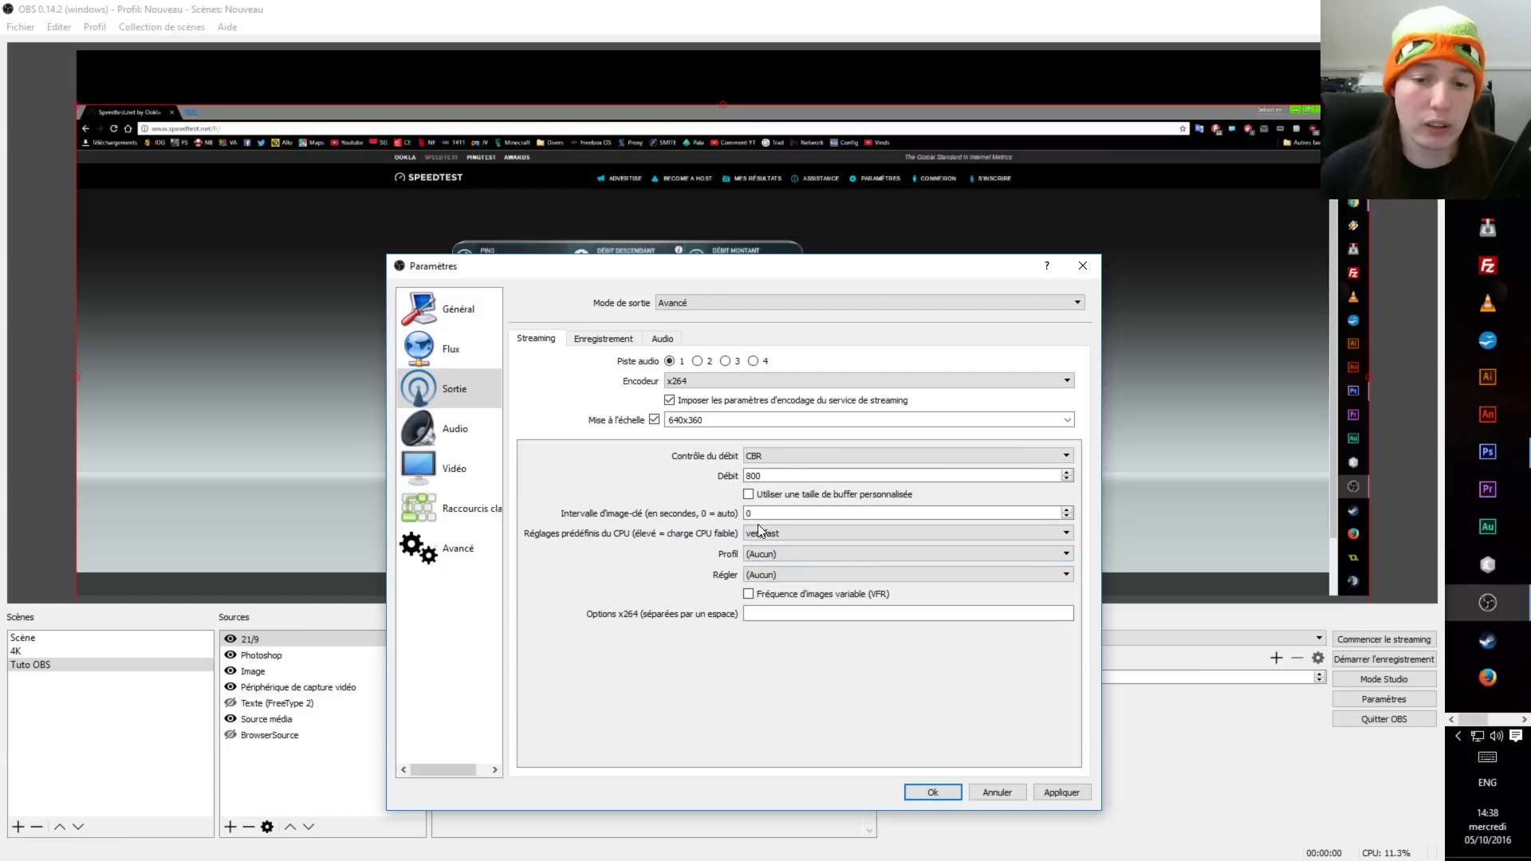
Step: Select the veryfast CPU preset for the x264 streaming encoder and close the settings dialog
{"action": "left_click", "coordinate": [802, 534]}
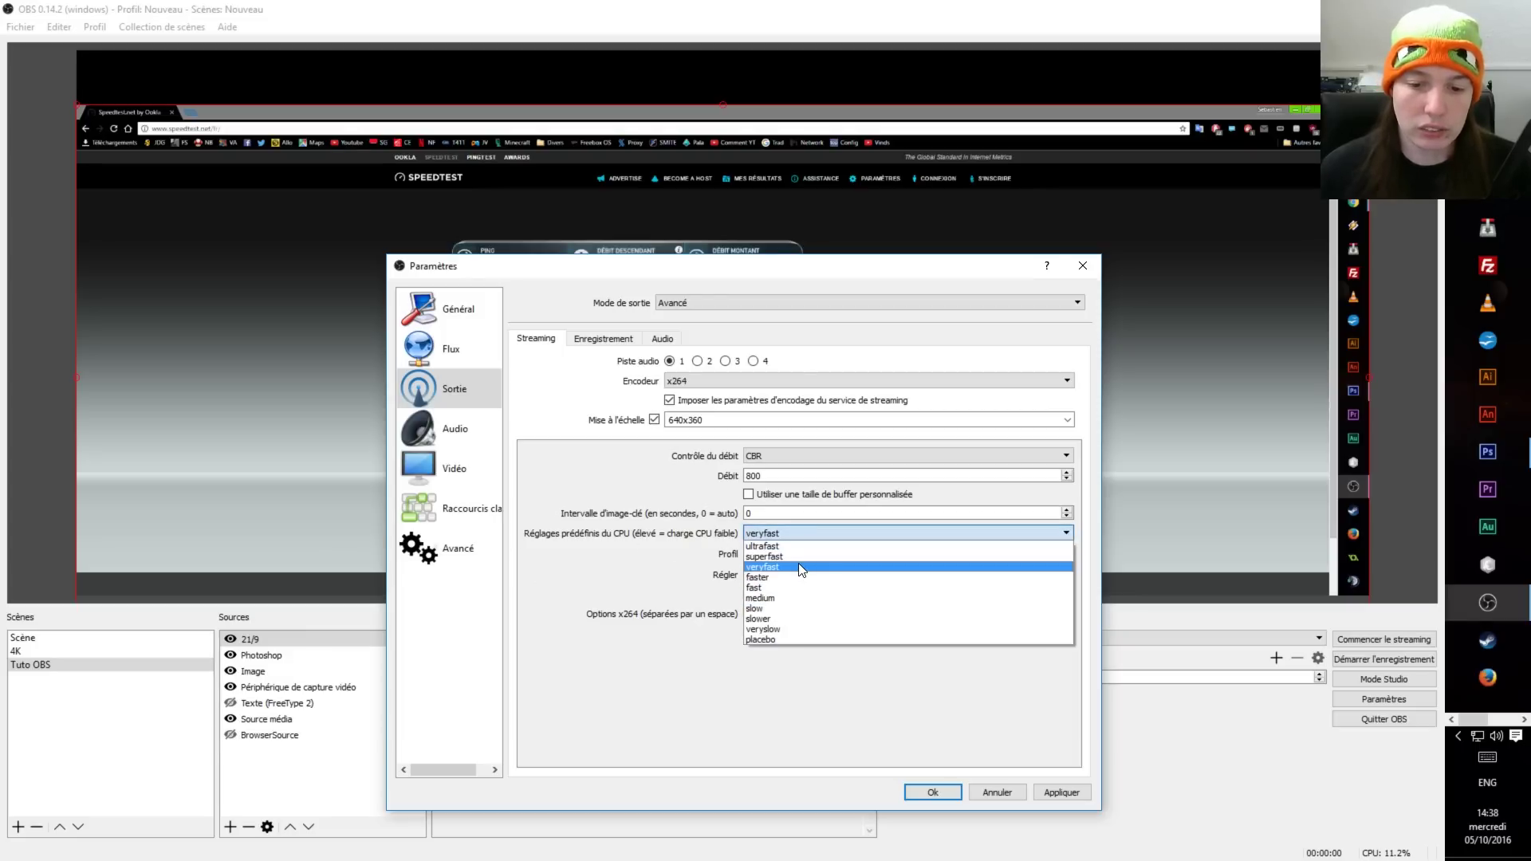
{"action": "left_click", "coordinate": [801, 568]}
{"action": "left_click", "coordinate": [748, 532]}
{"action": "left_click", "coordinate": [747, 533]}
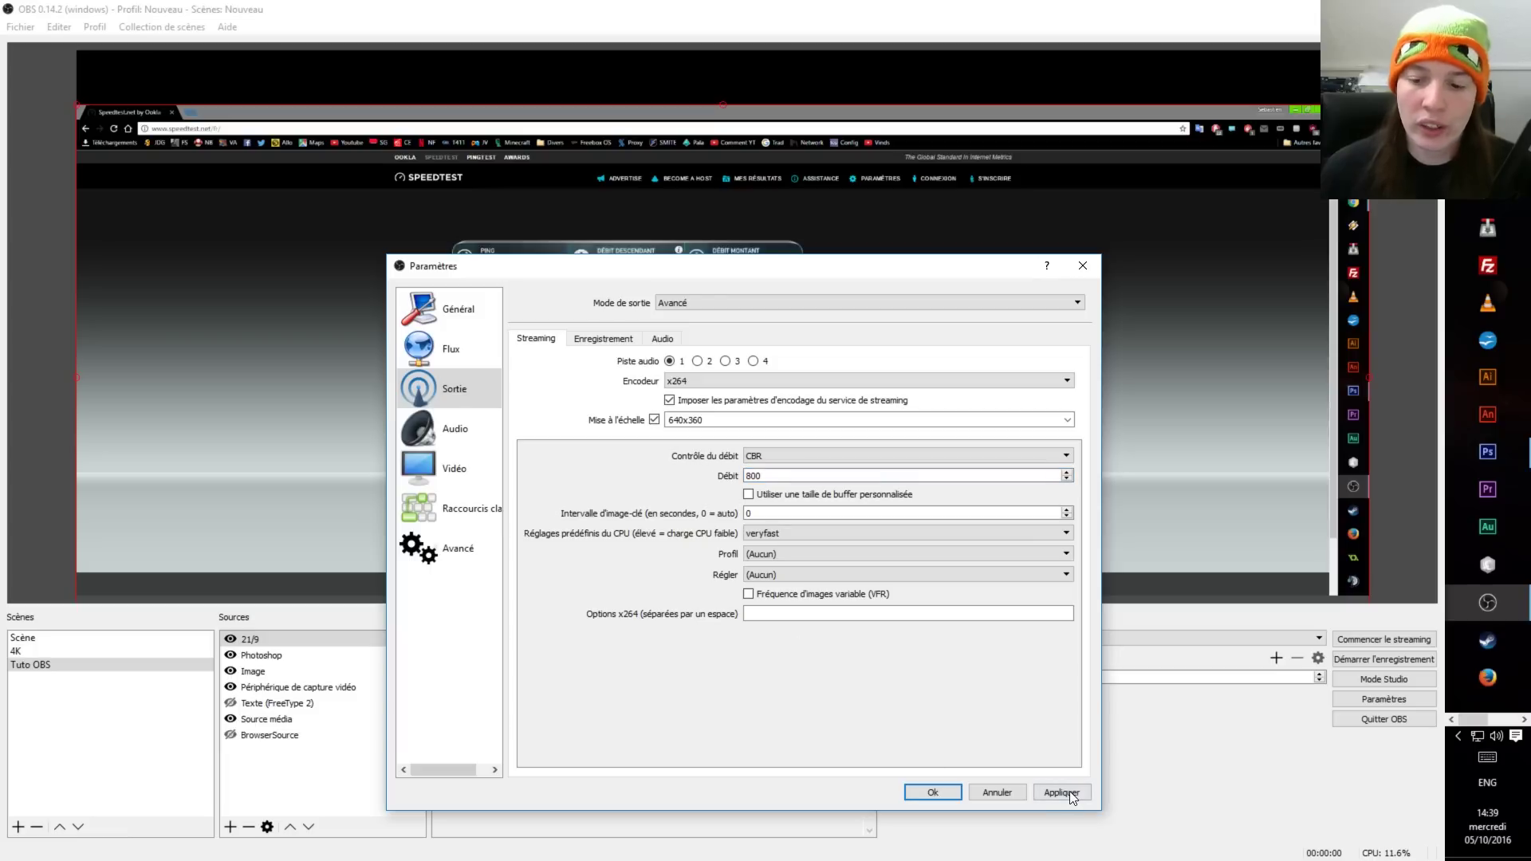
{"action": "left_click", "coordinate": [974, 799]}
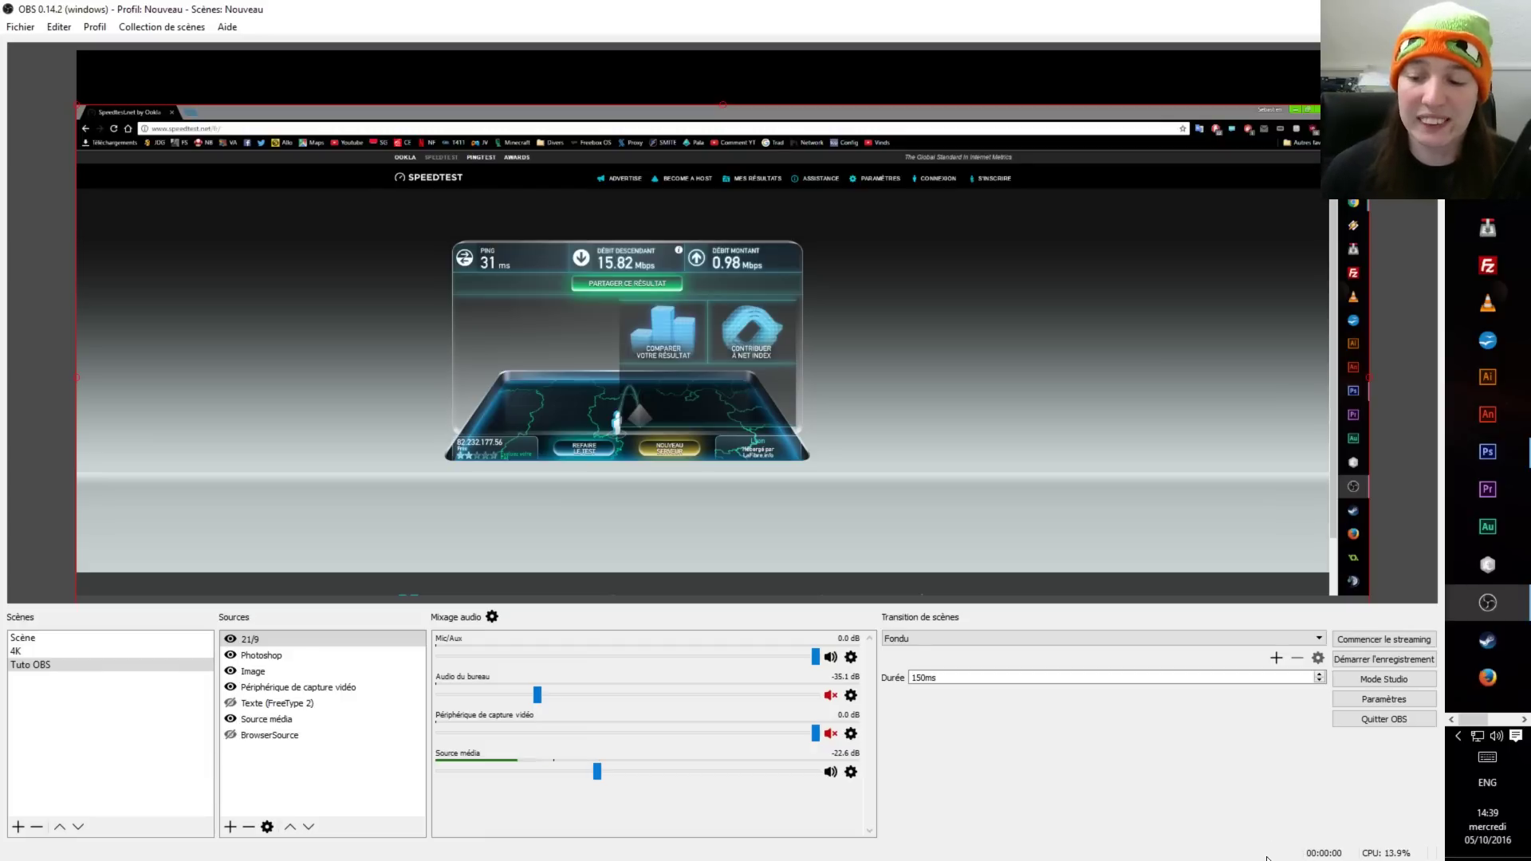
Step: Reopen the settings to review the Flux service configuration and the streaming Débit value under Sortie
{"action": "left_click", "coordinate": [1364, 697]}
{"action": "left_click", "coordinate": [418, 246]}
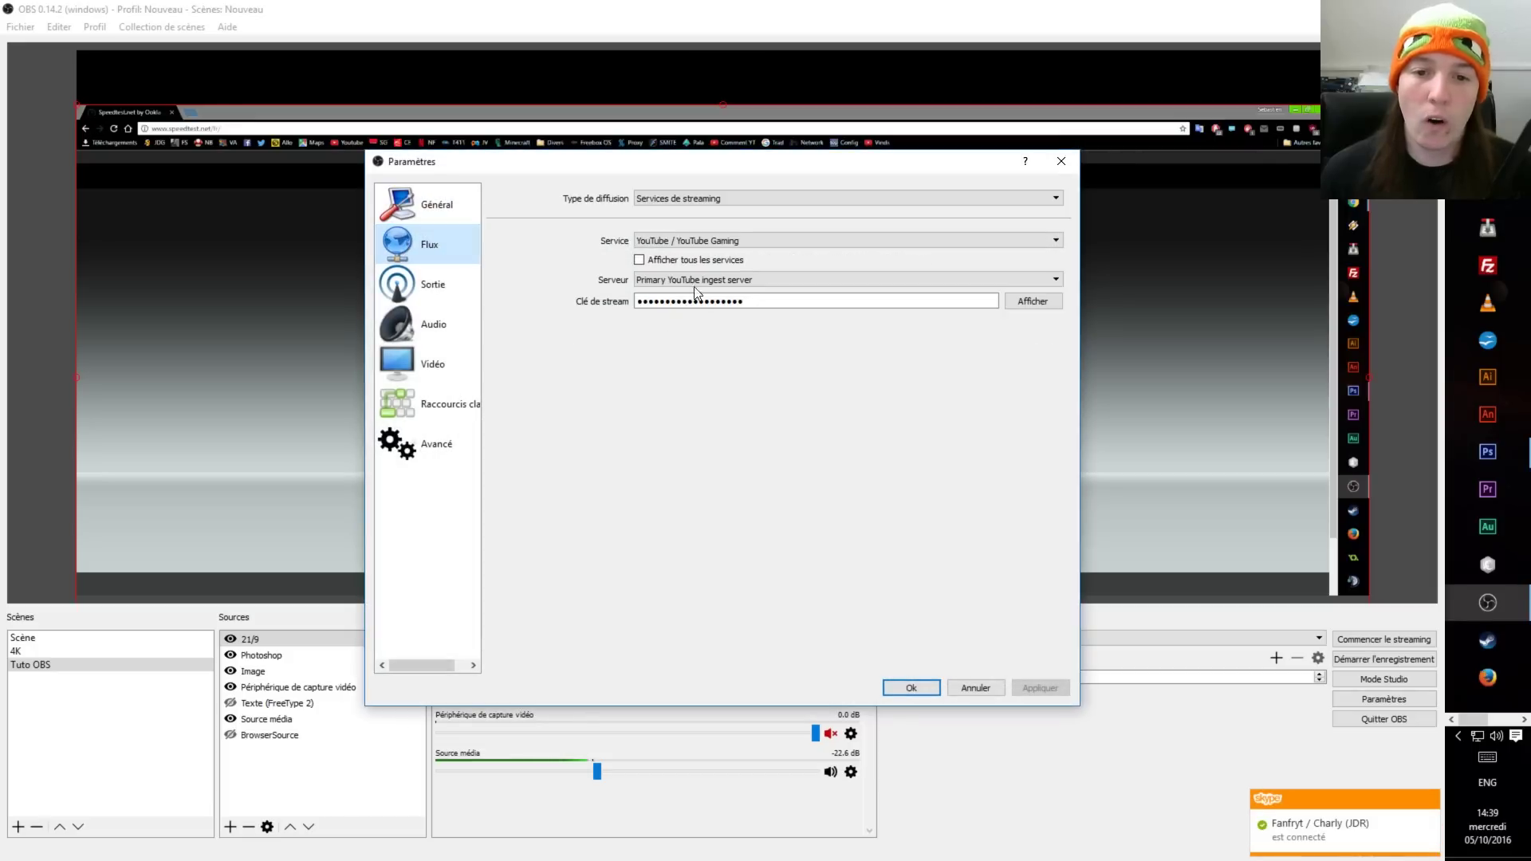
{"action": "left_click", "coordinate": [461, 284]}
{"action": "double_click", "coordinate": [813, 371]}
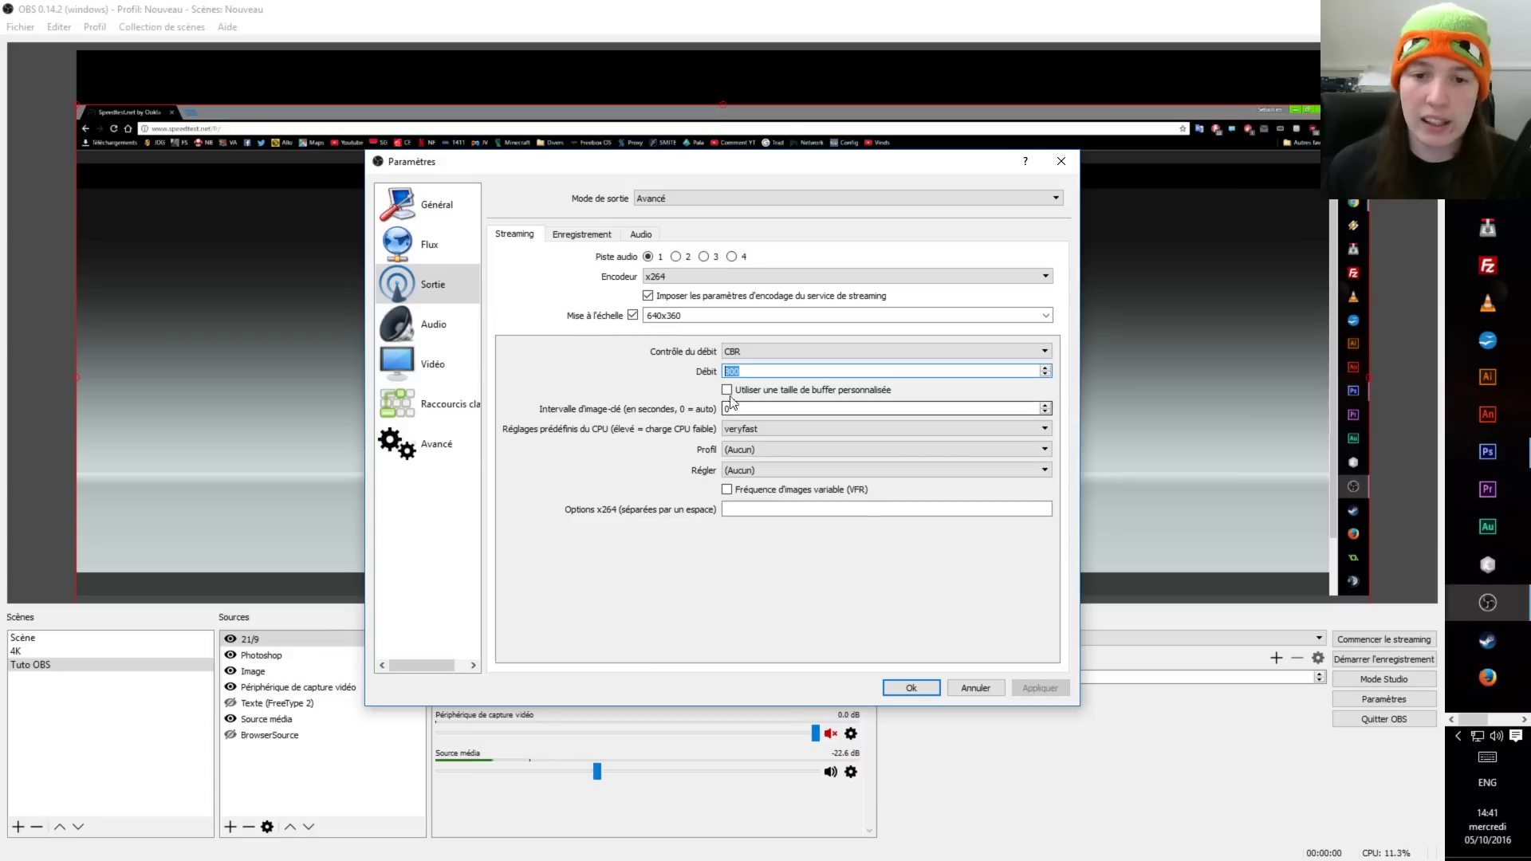
Step: Check the available Mise à l'échelle resolutions for streaming and set the rescale value to 2560x1080
{"action": "left_click", "coordinate": [1024, 316]}
{"action": "left_click", "coordinate": [1044, 316]}
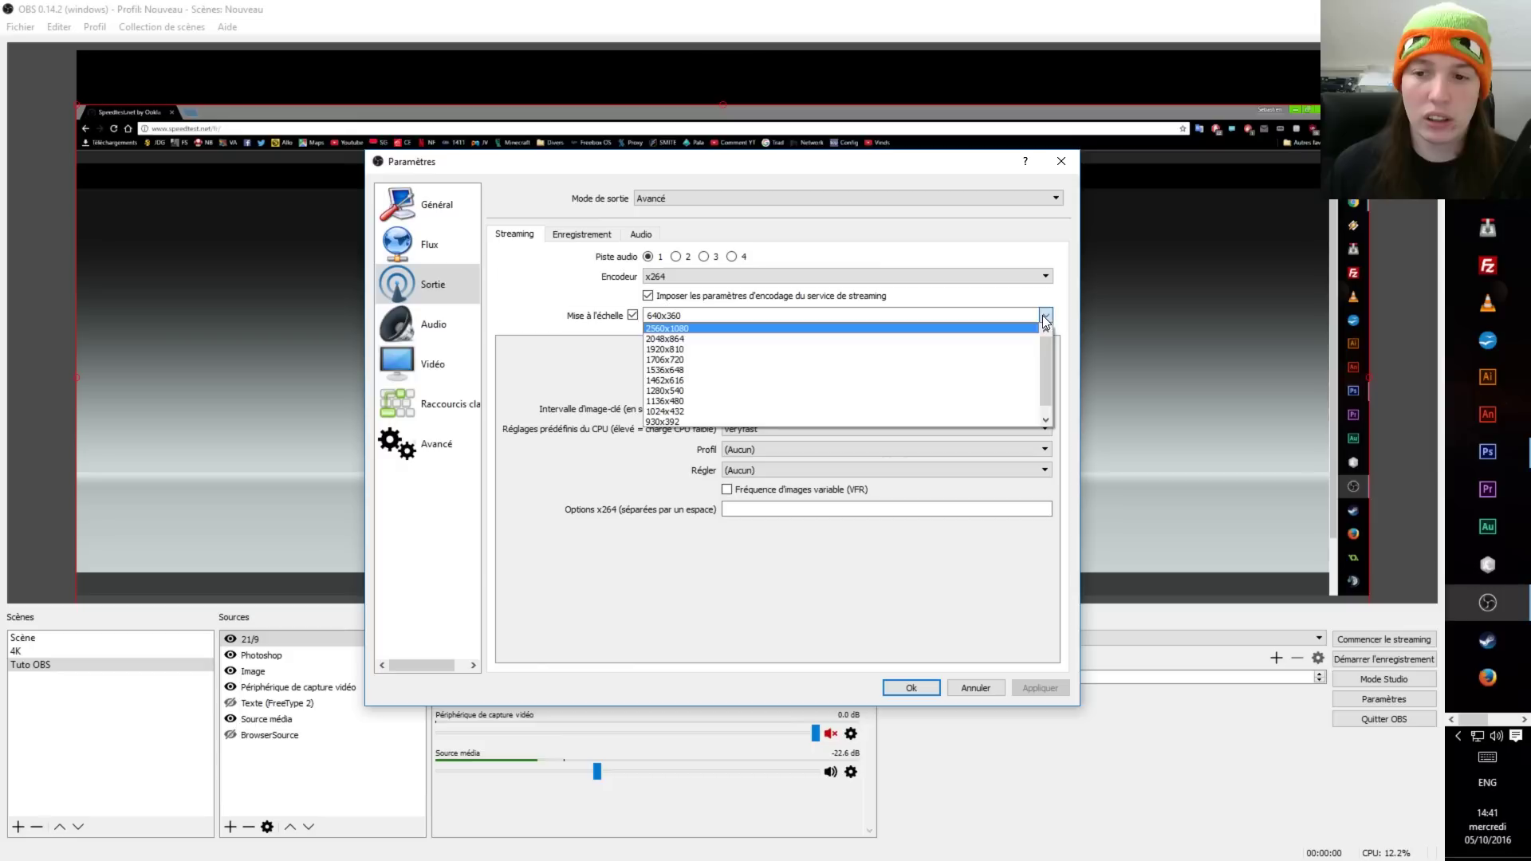
{"action": "left_click", "coordinate": [711, 314]}
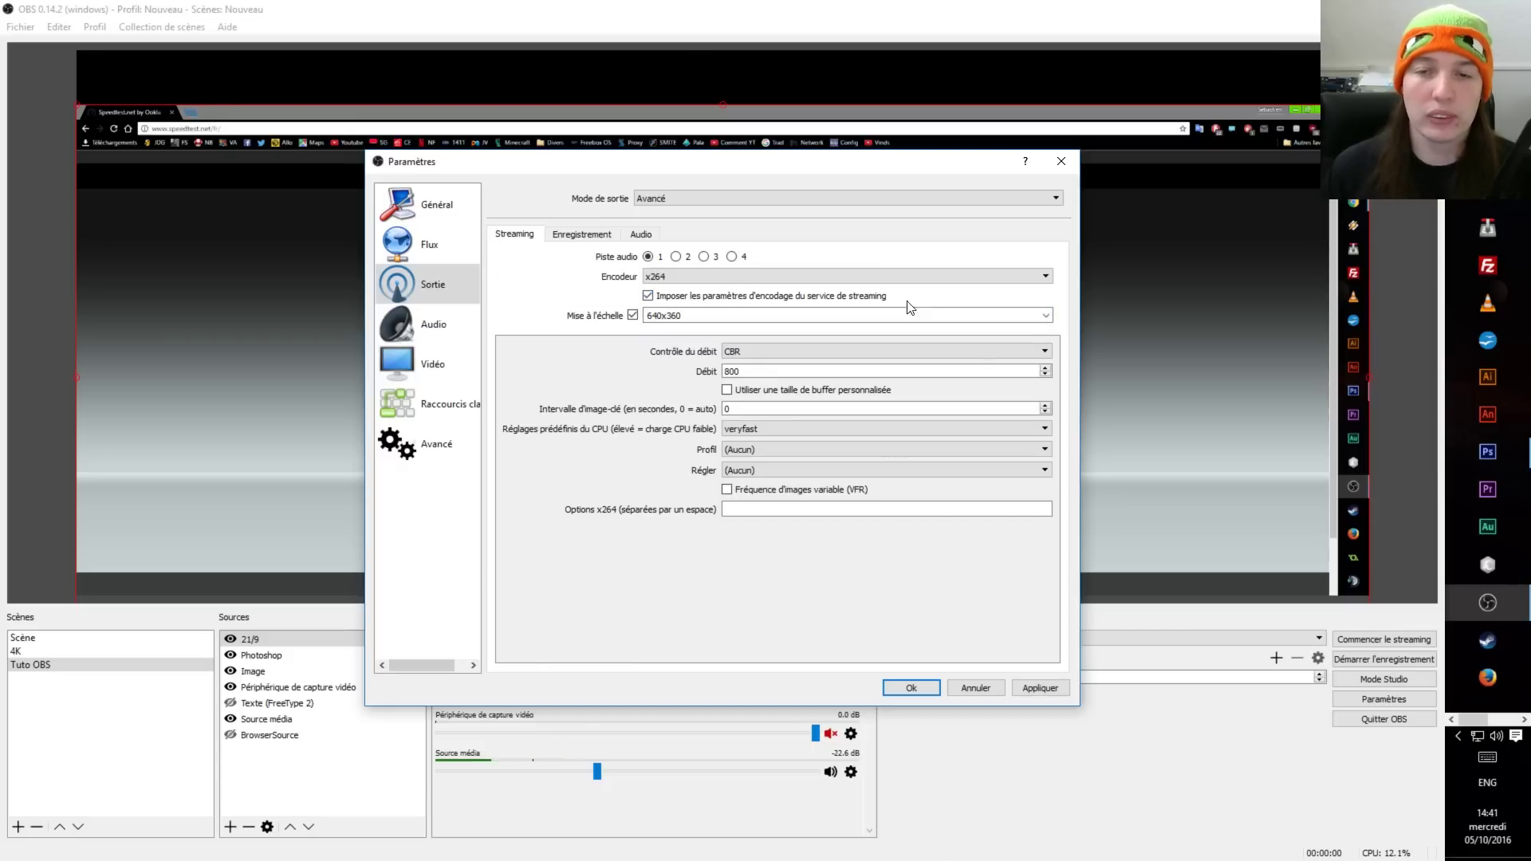
{"action": "left_click", "coordinate": [1046, 316]}
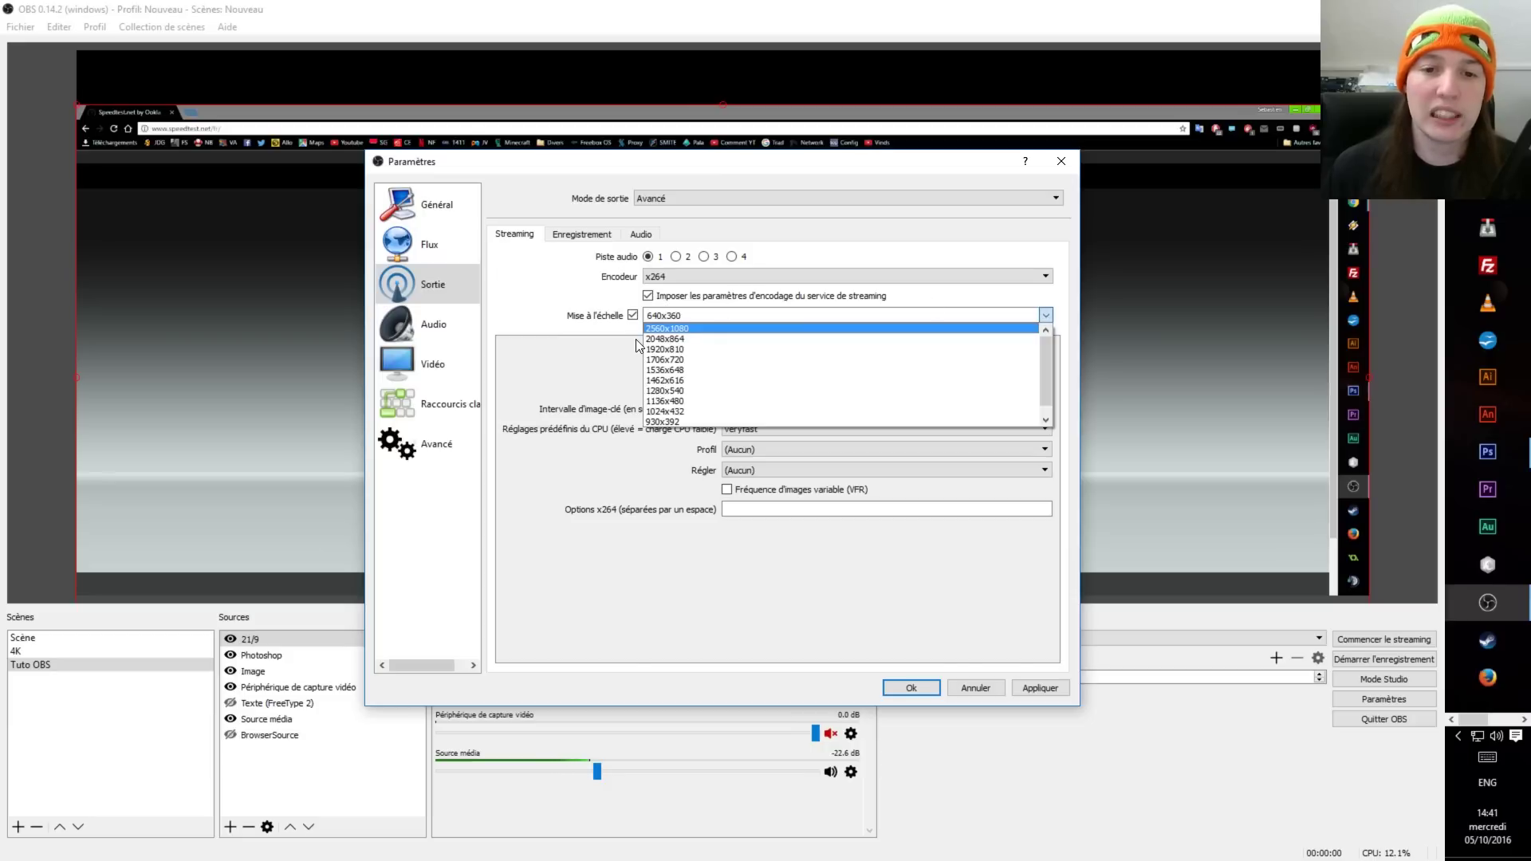
{"action": "left_click", "coordinate": [588, 359]}
{"action": "double_click", "coordinate": [664, 316]}
{"action": "type", "text": "2560x1080"}
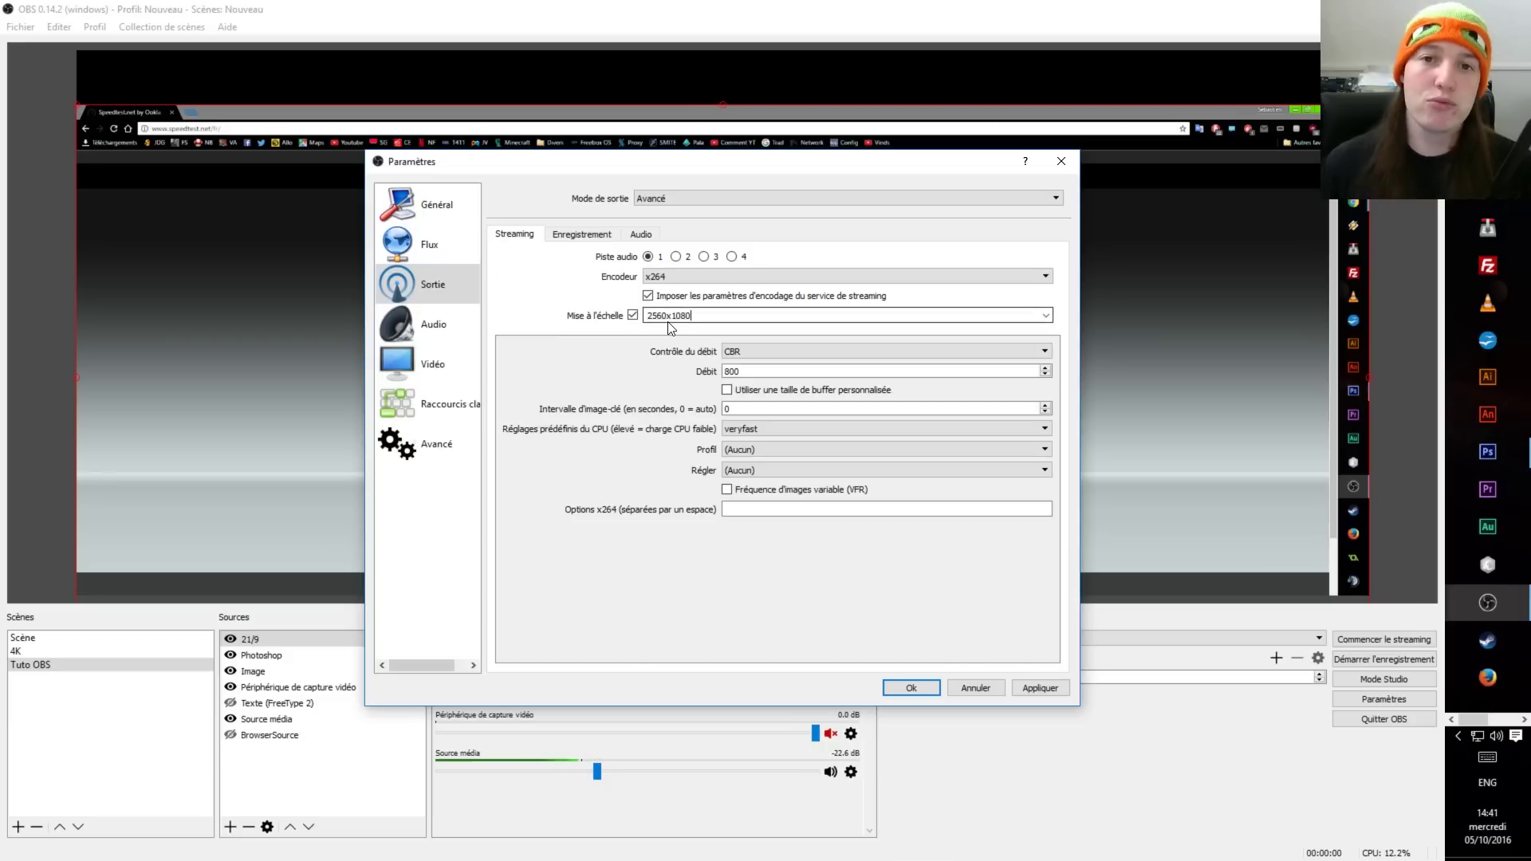
{"action": "left_click_drag", "start_coordinate": [707, 318], "coordinate": [644, 318]}
{"action": "left_click", "coordinate": [658, 348]}
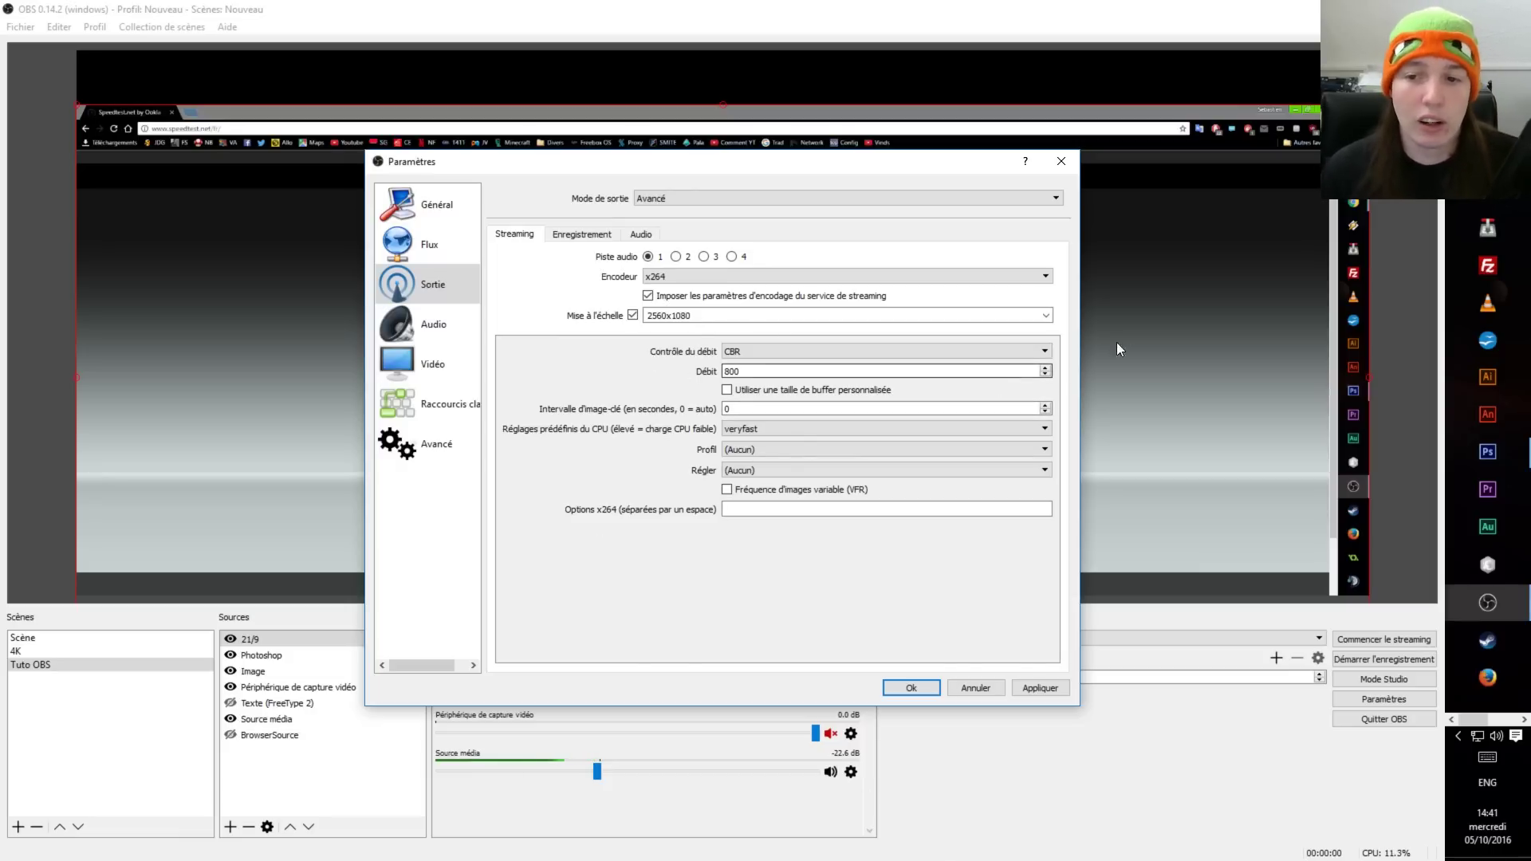
Step: Review the rescale resolution list again and close the settings without saving the modifications
{"action": "left_click", "coordinate": [1049, 316]}
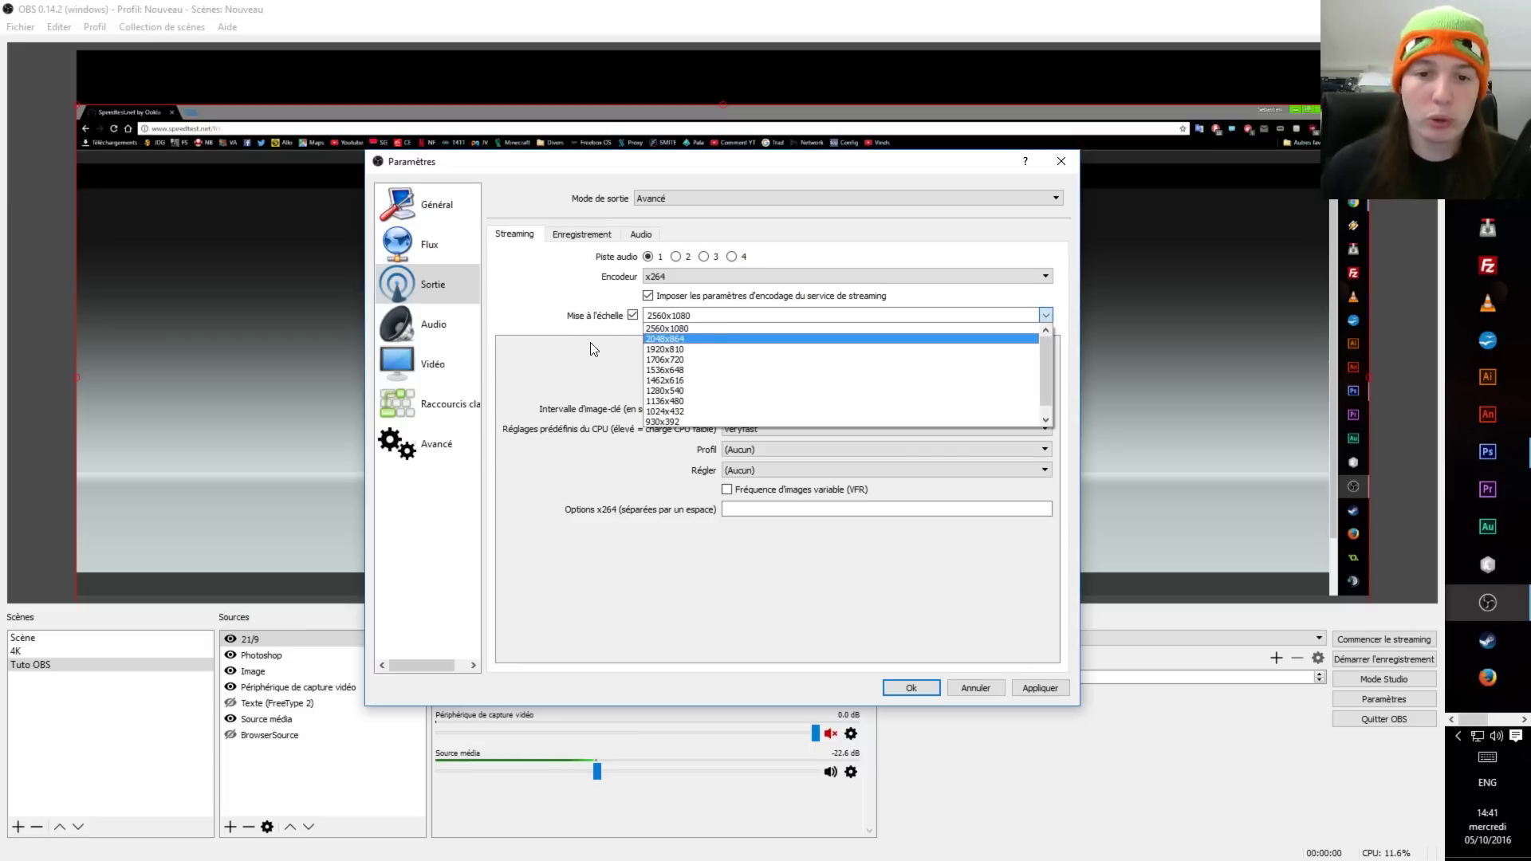
{"action": "left_click", "coordinate": [563, 355]}
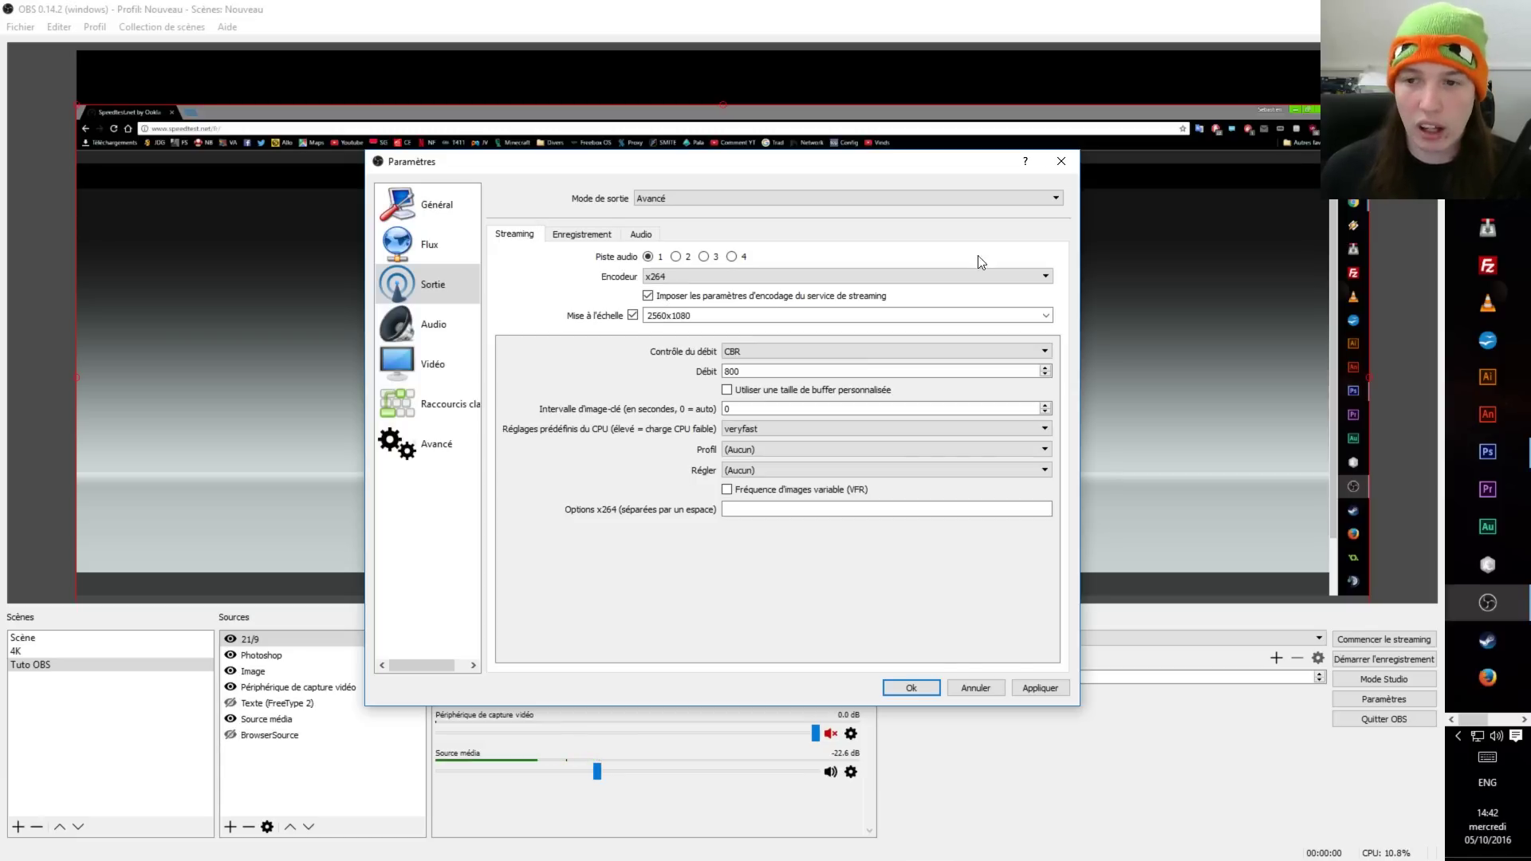
{"action": "left_click", "coordinate": [1061, 161]}
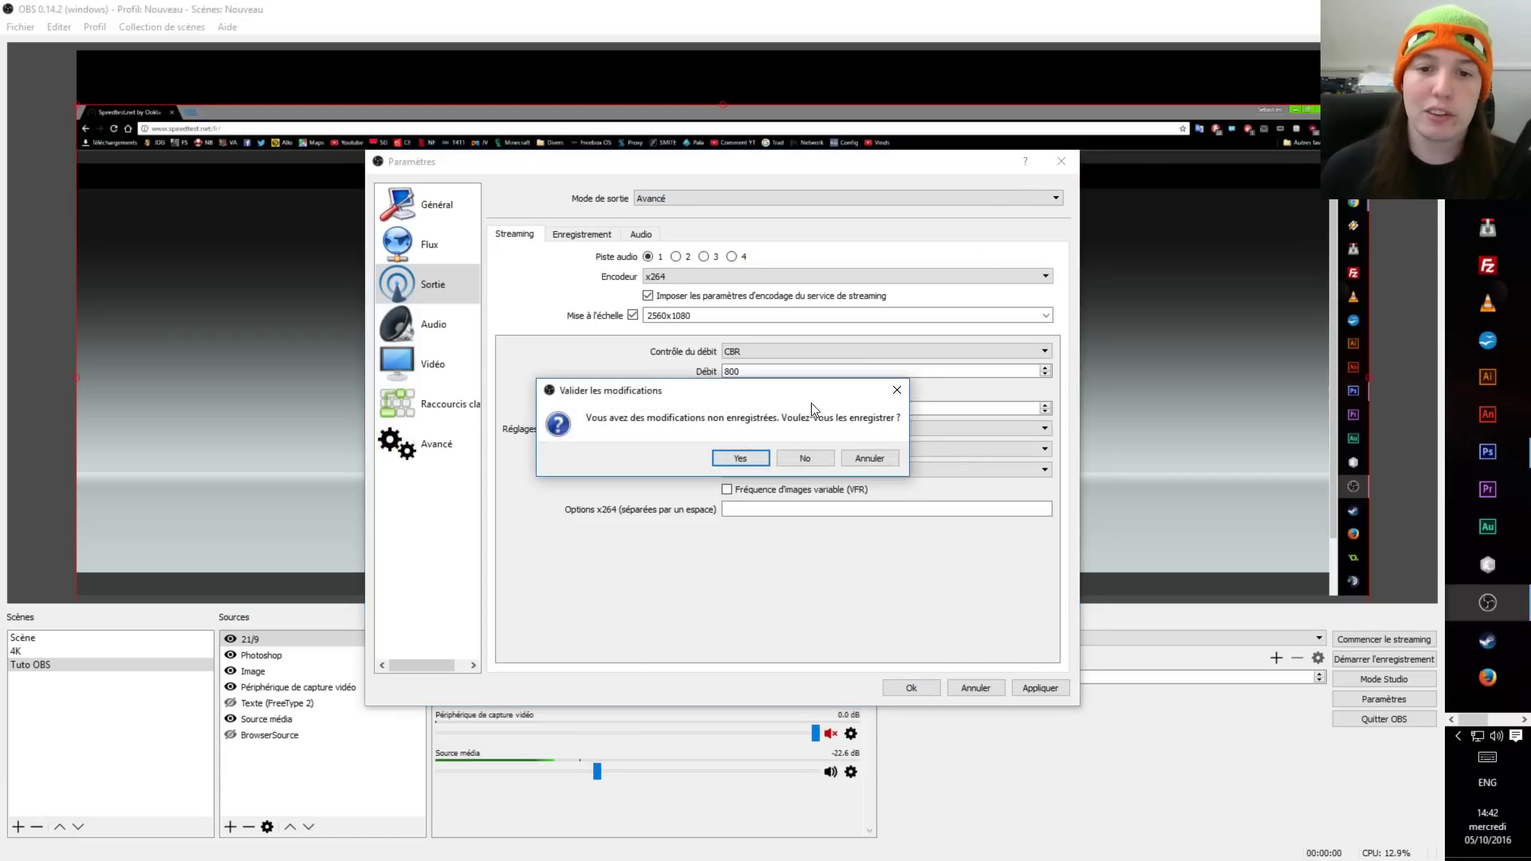
{"action": "left_click", "coordinate": [797, 451]}
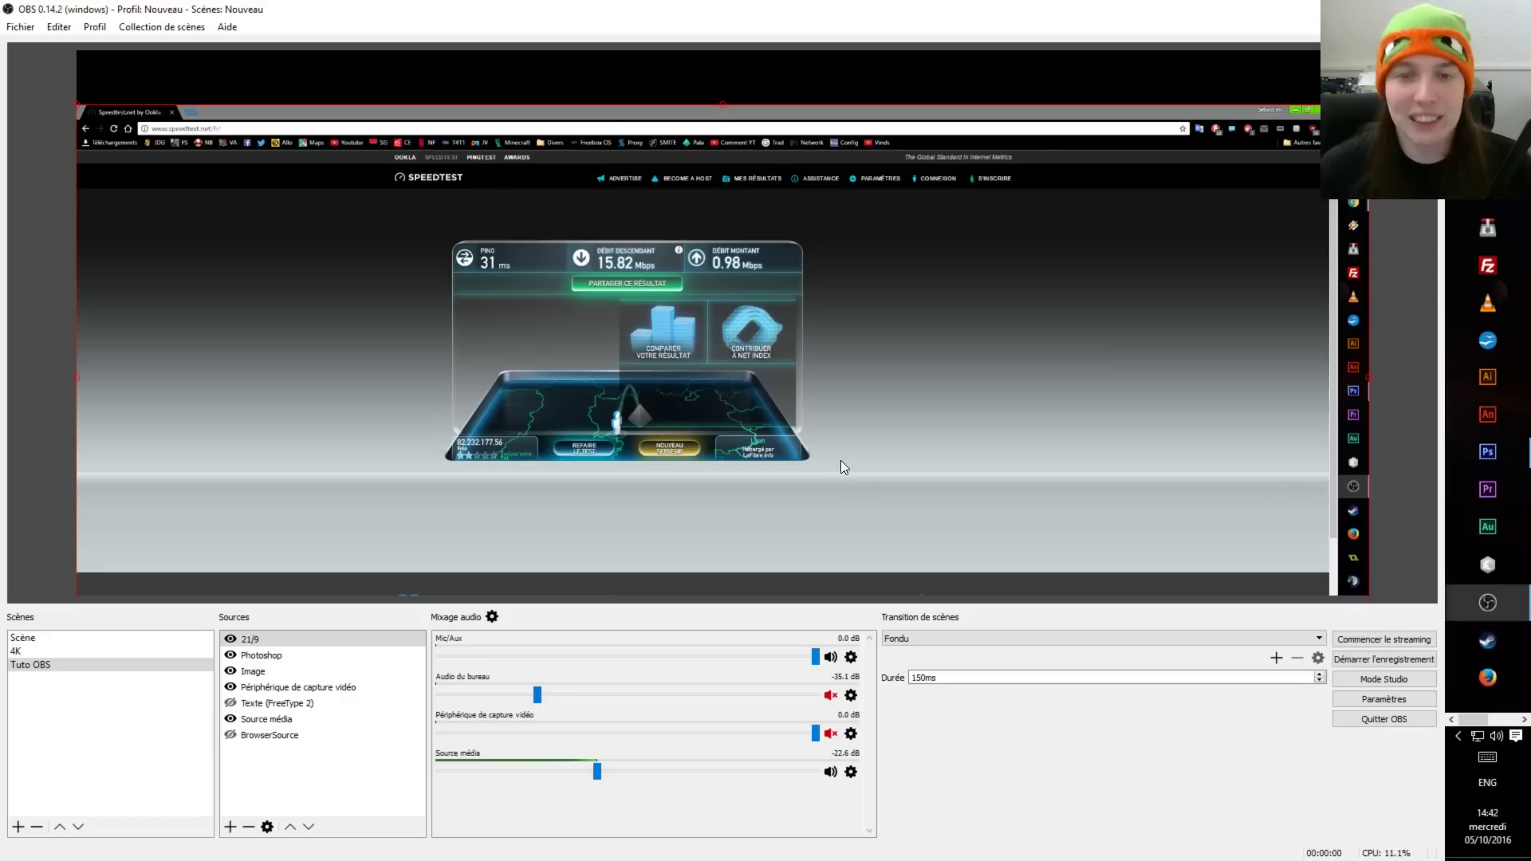
Step: Reset the transform of the 21/9 source in the Tuto OBS scene
{"action": "key", "text": "ctrl+r"}
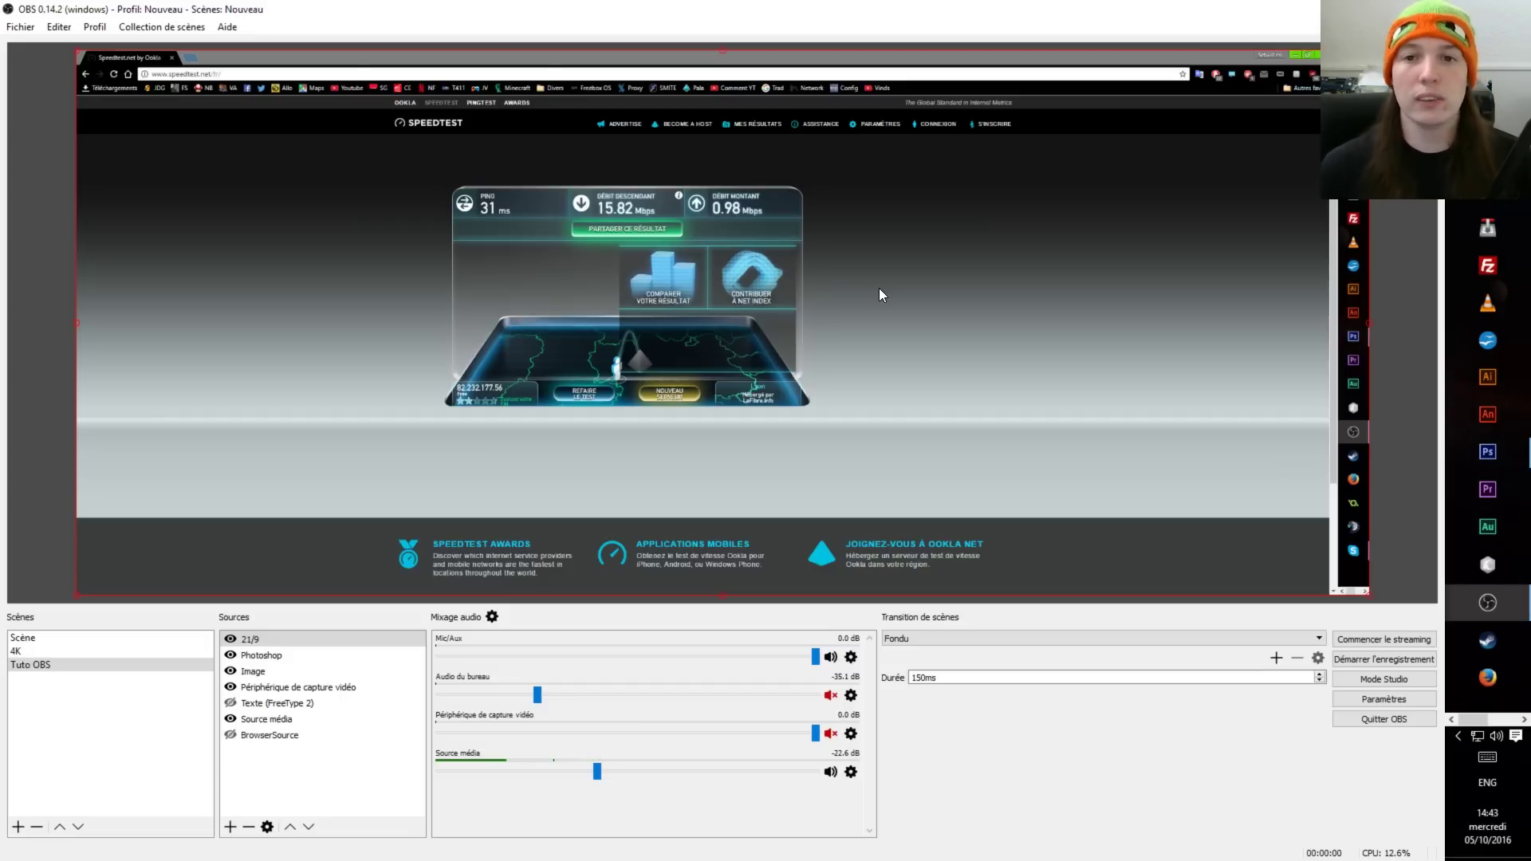
{"action": "left_click", "coordinate": [842, 224]}
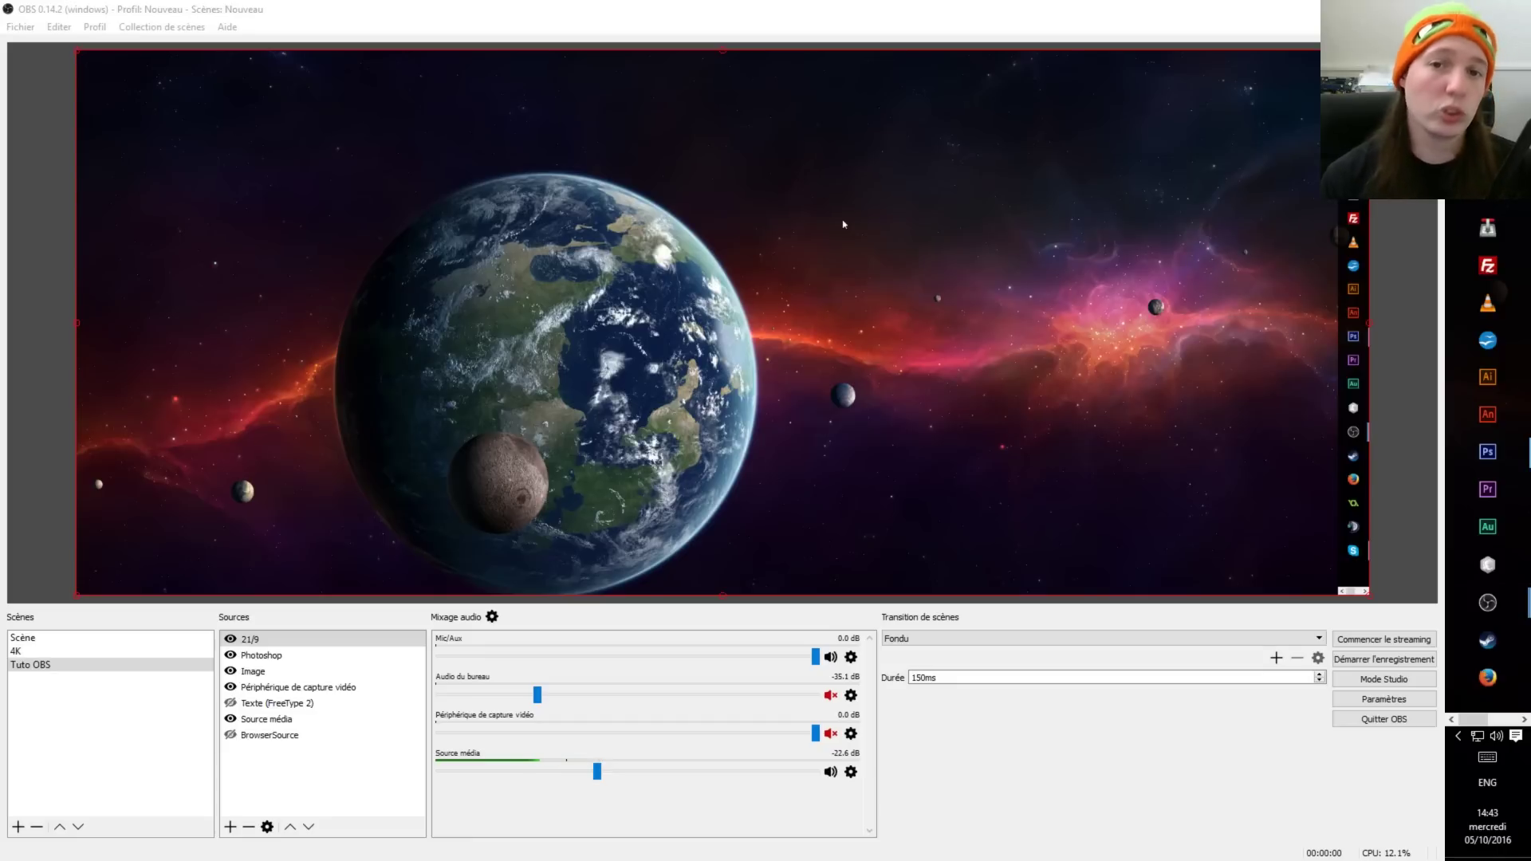